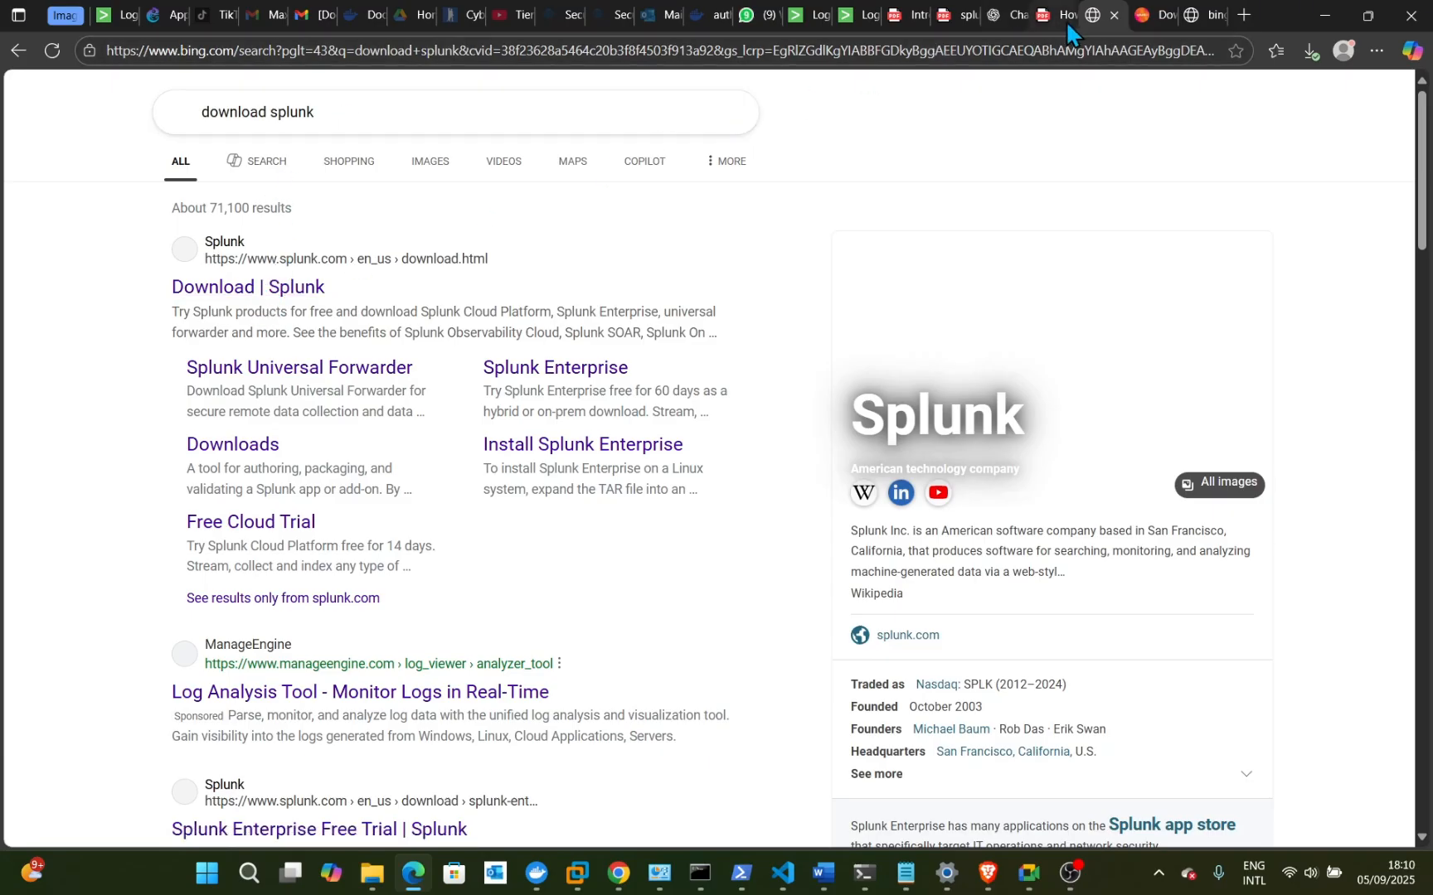
# - Accept the cookies on the Splunk downloads page and start the Splunk Cloud Platform free trial
pyautogui.click(1168, 9)
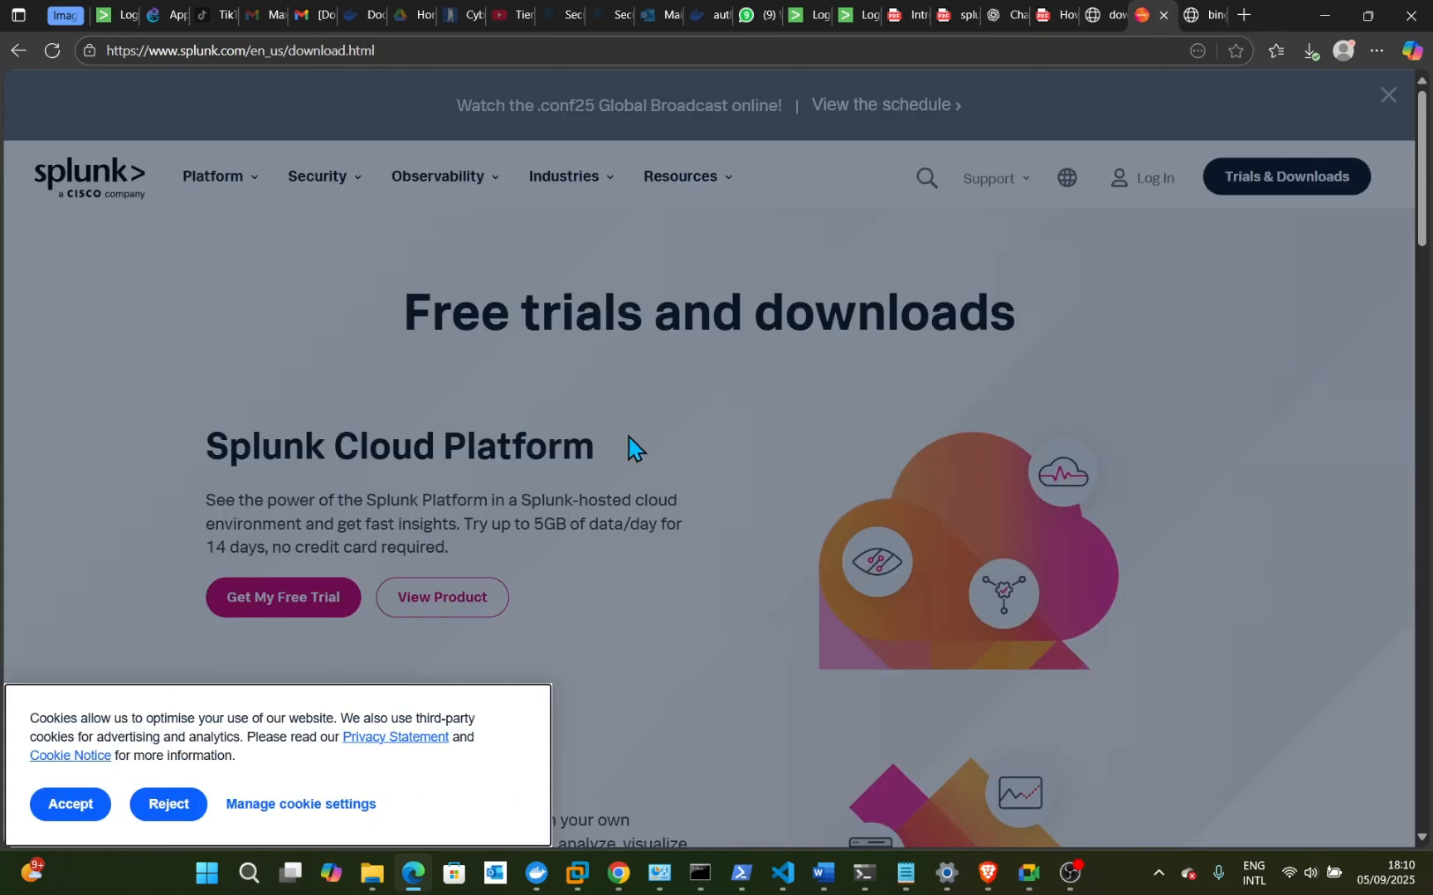
pyautogui.click(73, 806)
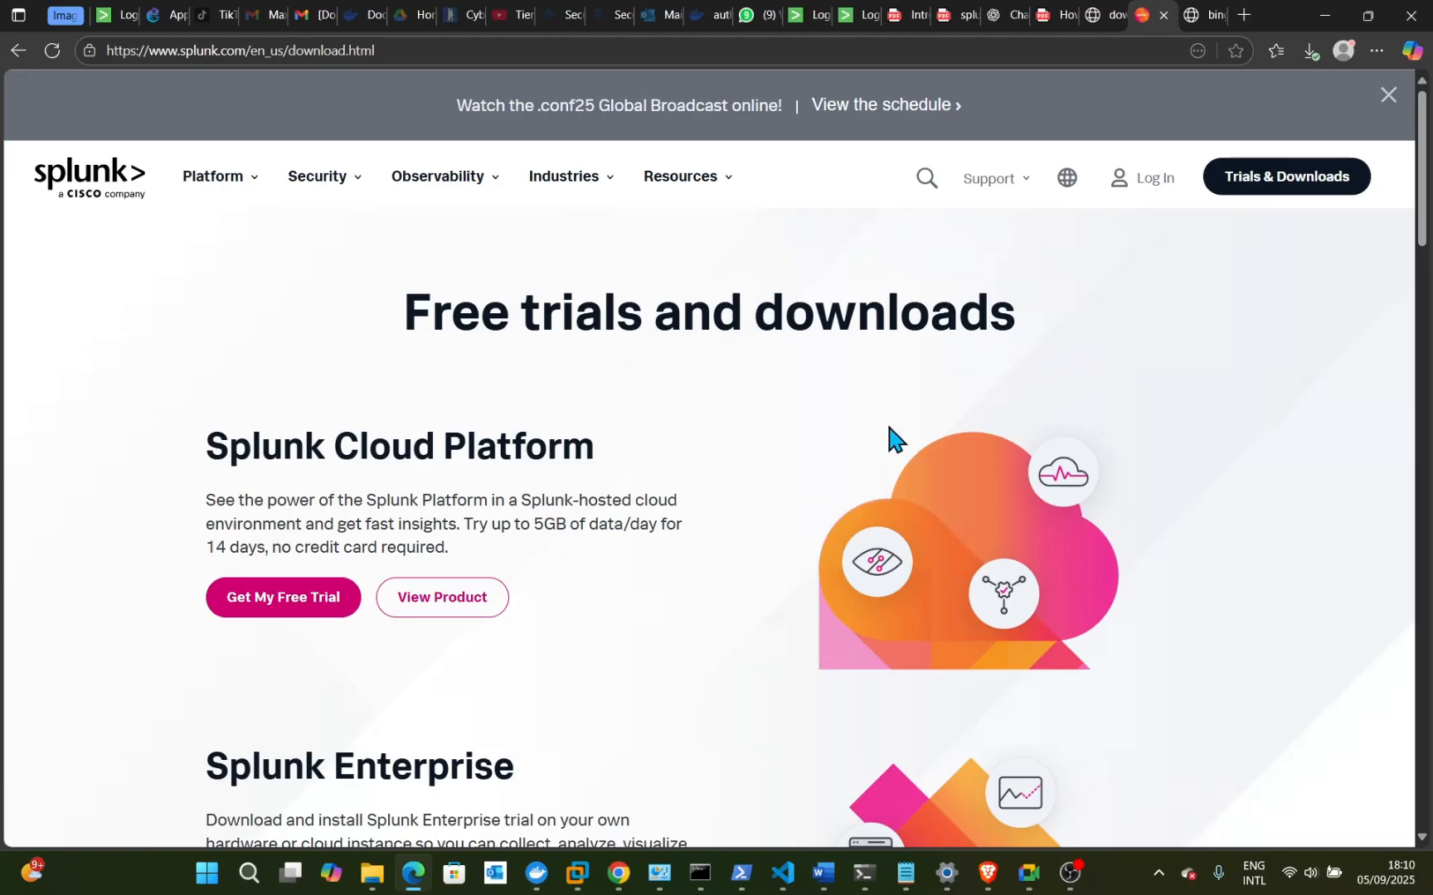
pyautogui.click(1320, 182)
pyautogui.scroll(-1, 585, 489)
pyautogui.click(260, 528)
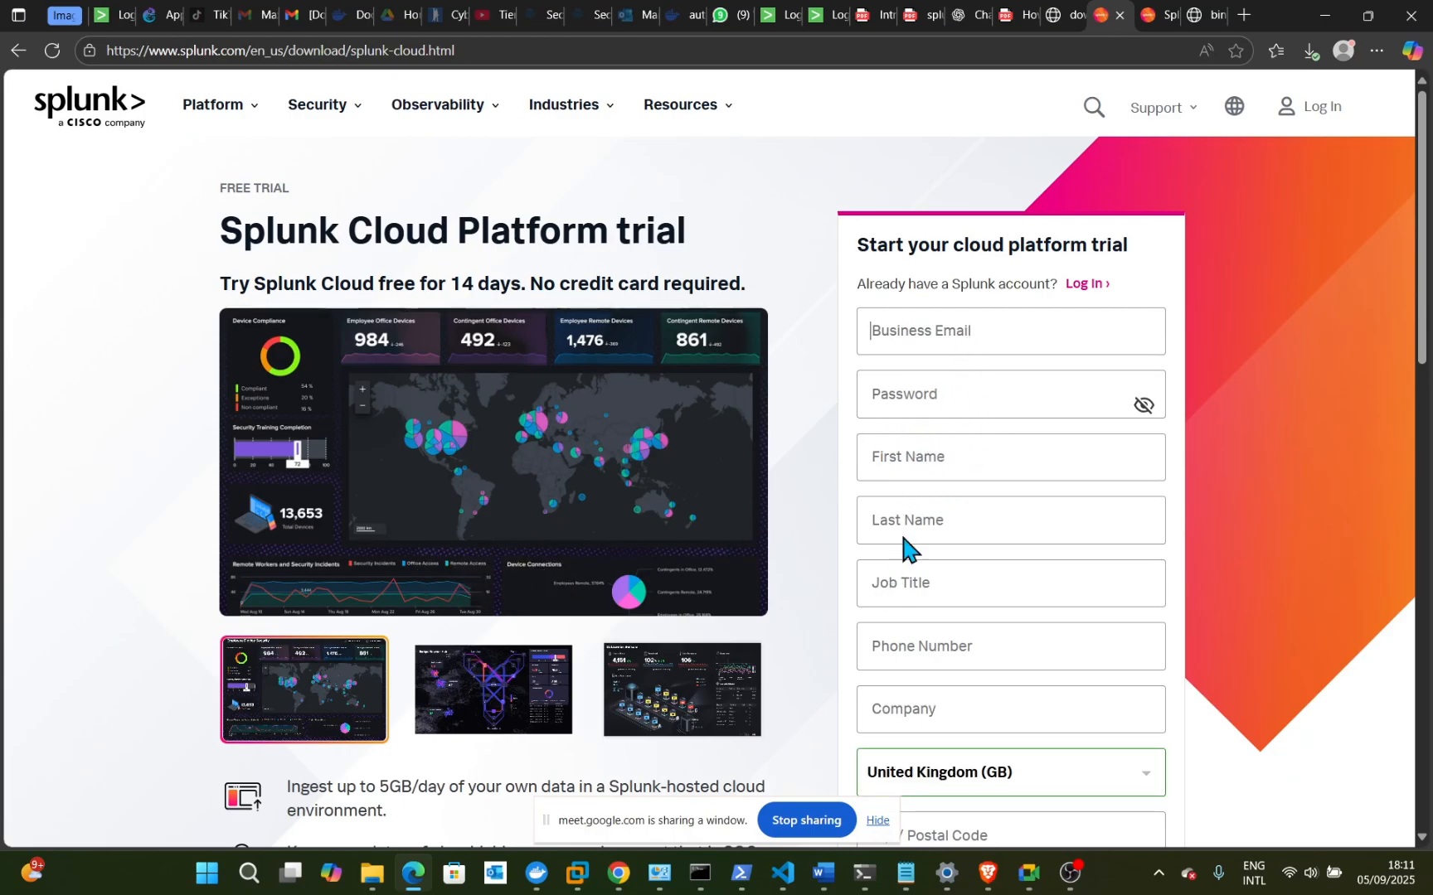
pyautogui.scroll(-1, 940, 612)
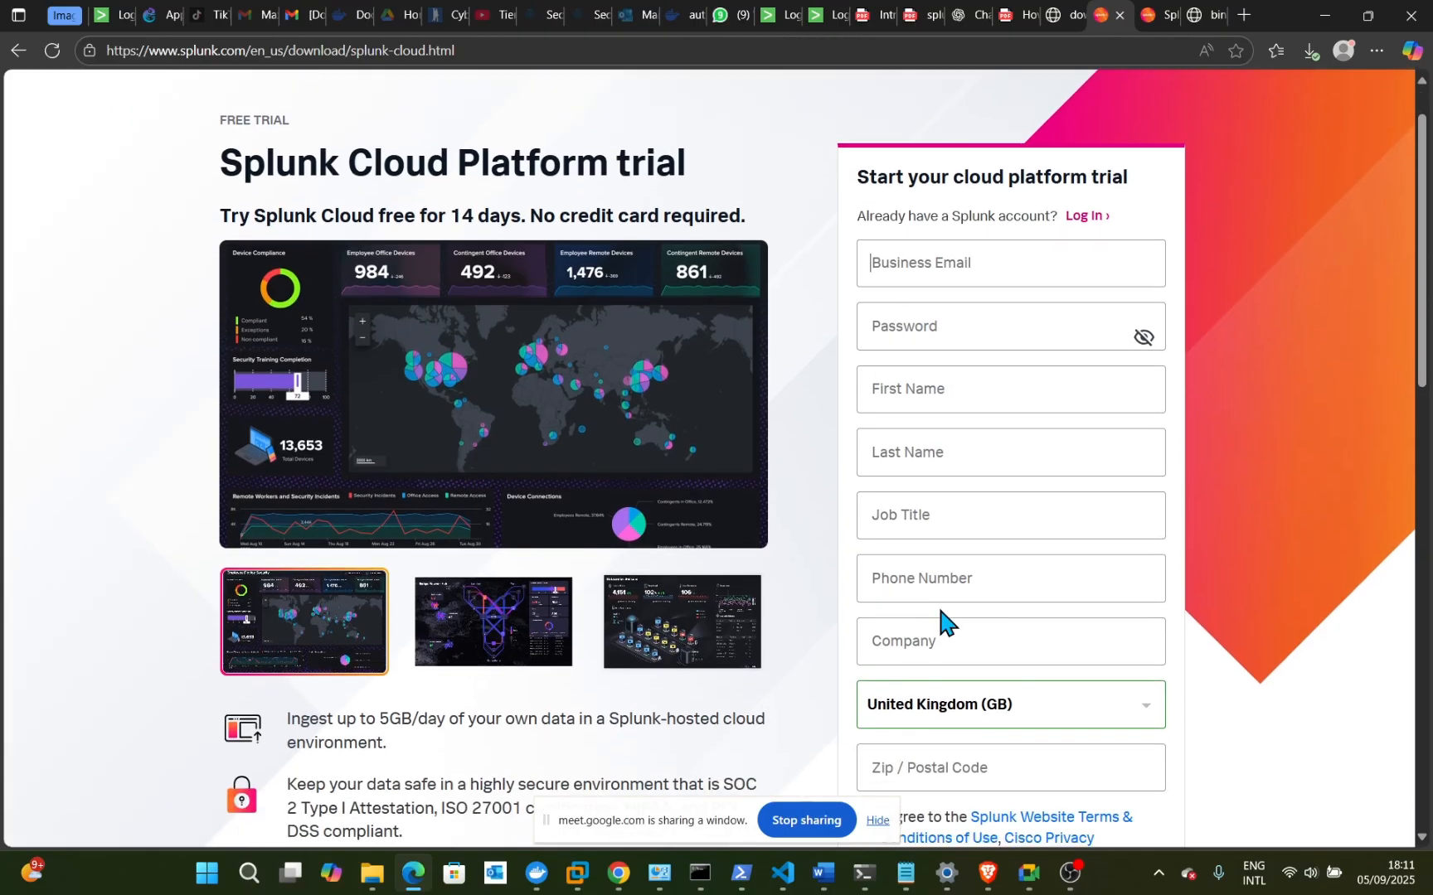
pyautogui.scroll(1, 940, 614)
pyautogui.scroll(-3, 942, 616)
pyautogui.scroll(1, 941, 612)
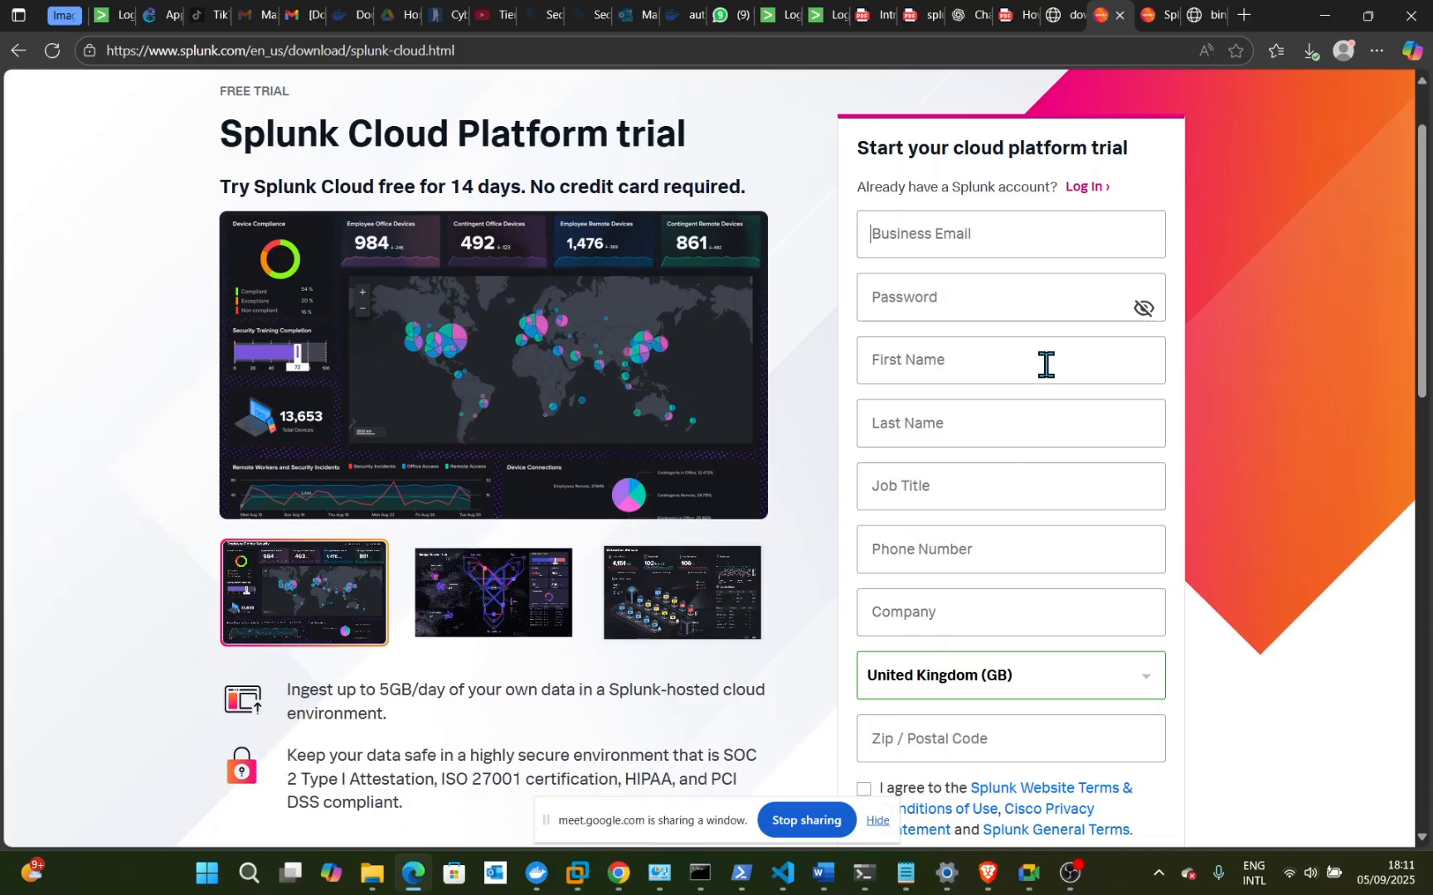
# - Search Bing for 'temp mail', open temp-mail.org and copy the generated temporary address
pyautogui.click(1244, 14)
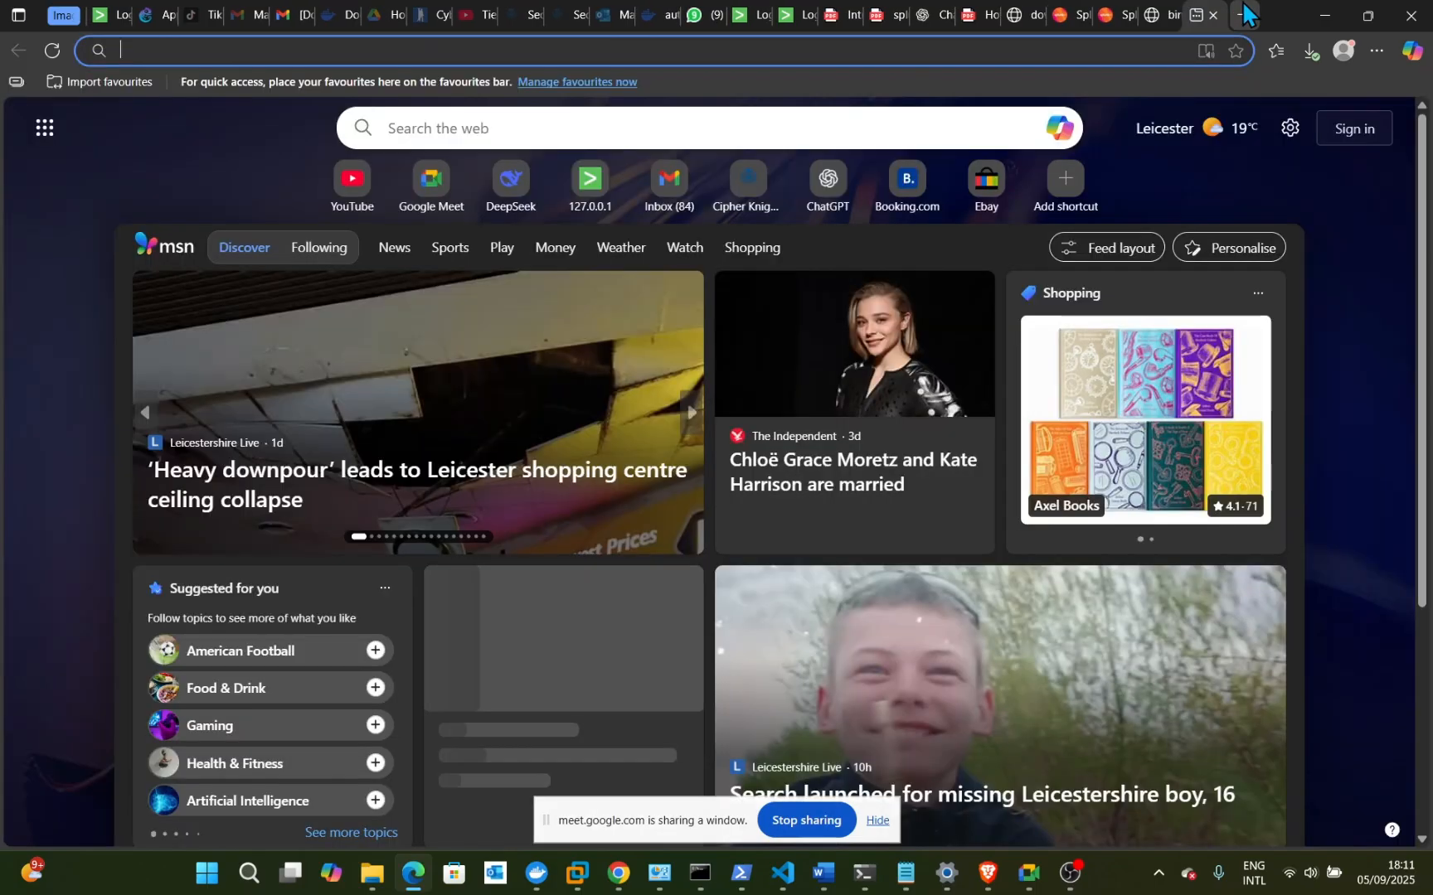
pyautogui.write('temp')
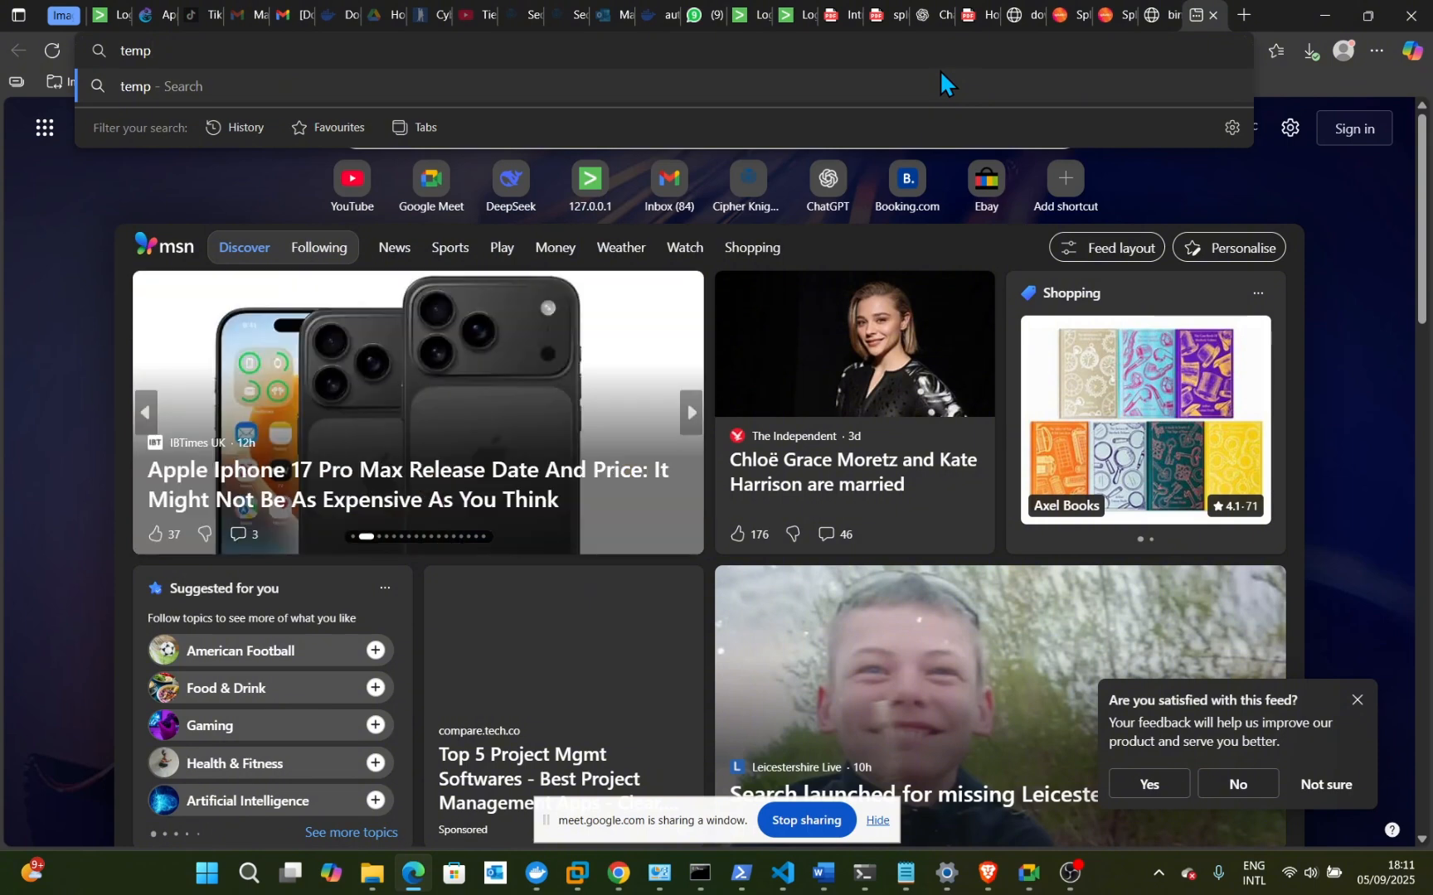
pyautogui.write(' mai')
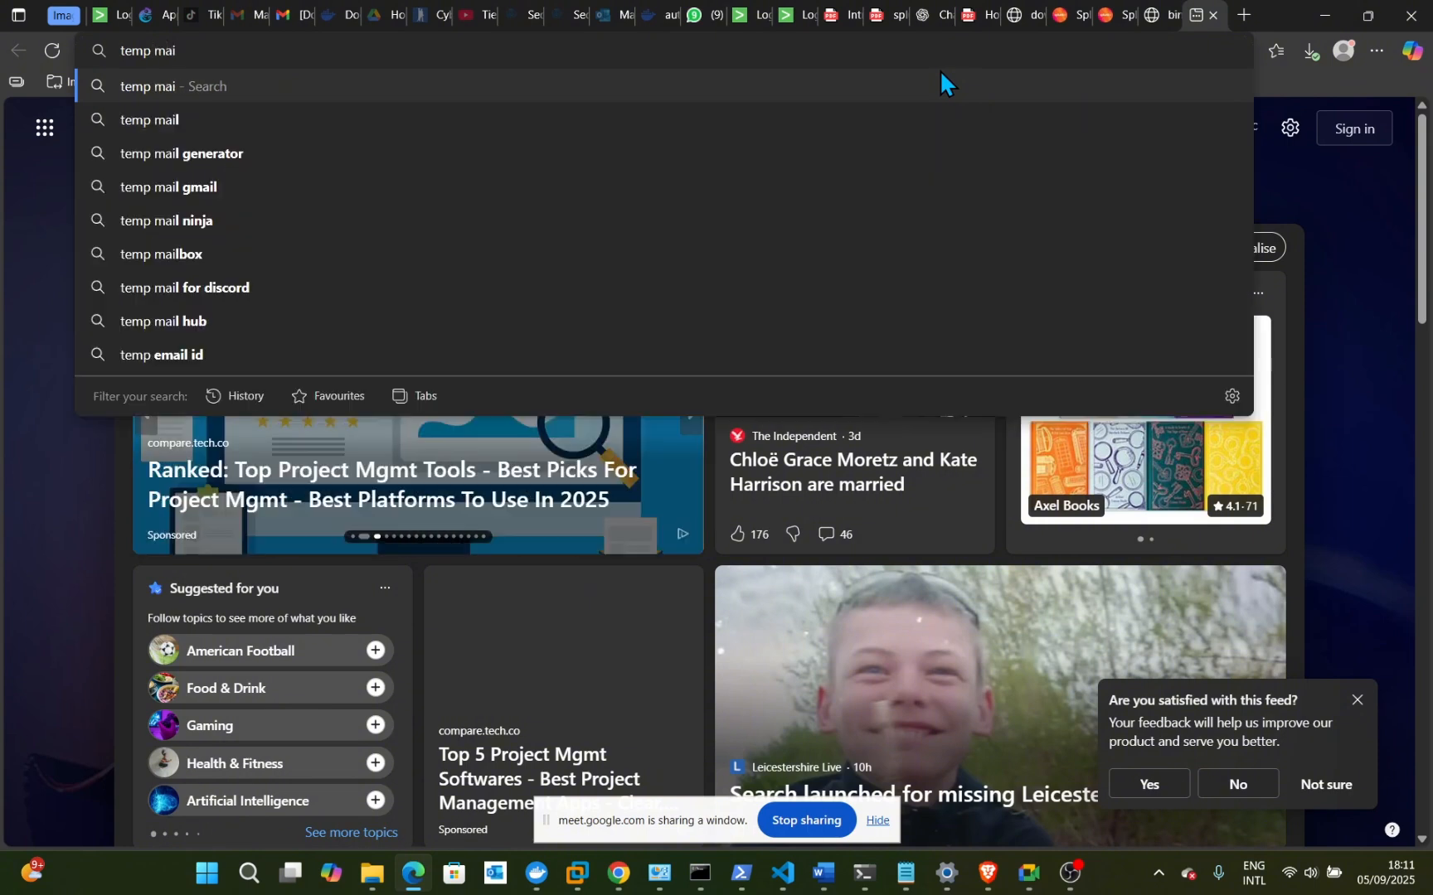
pyautogui.write('l')
pyautogui.press('Return')
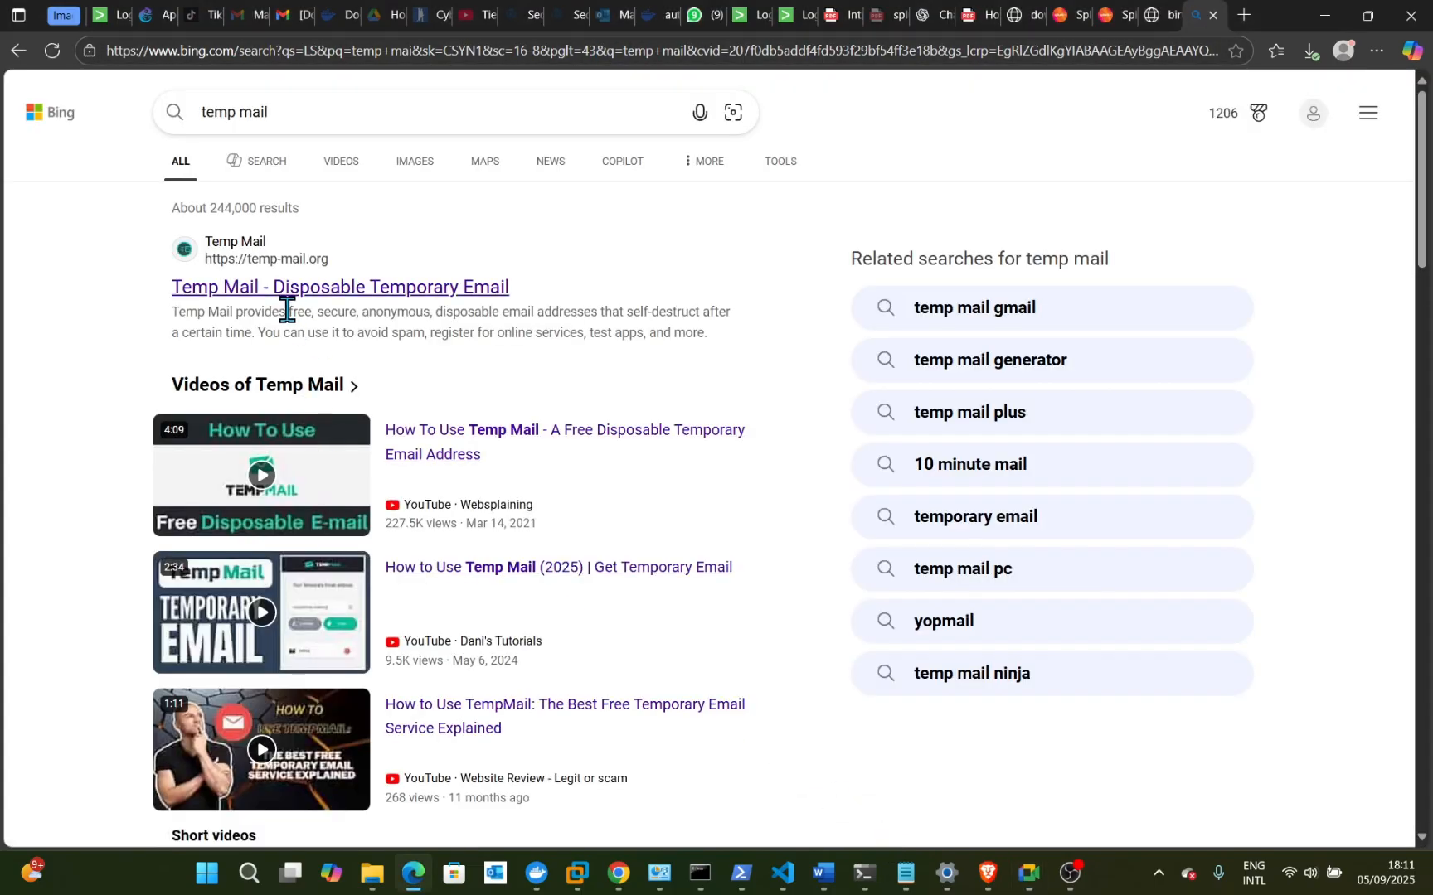
pyautogui.click(287, 290)
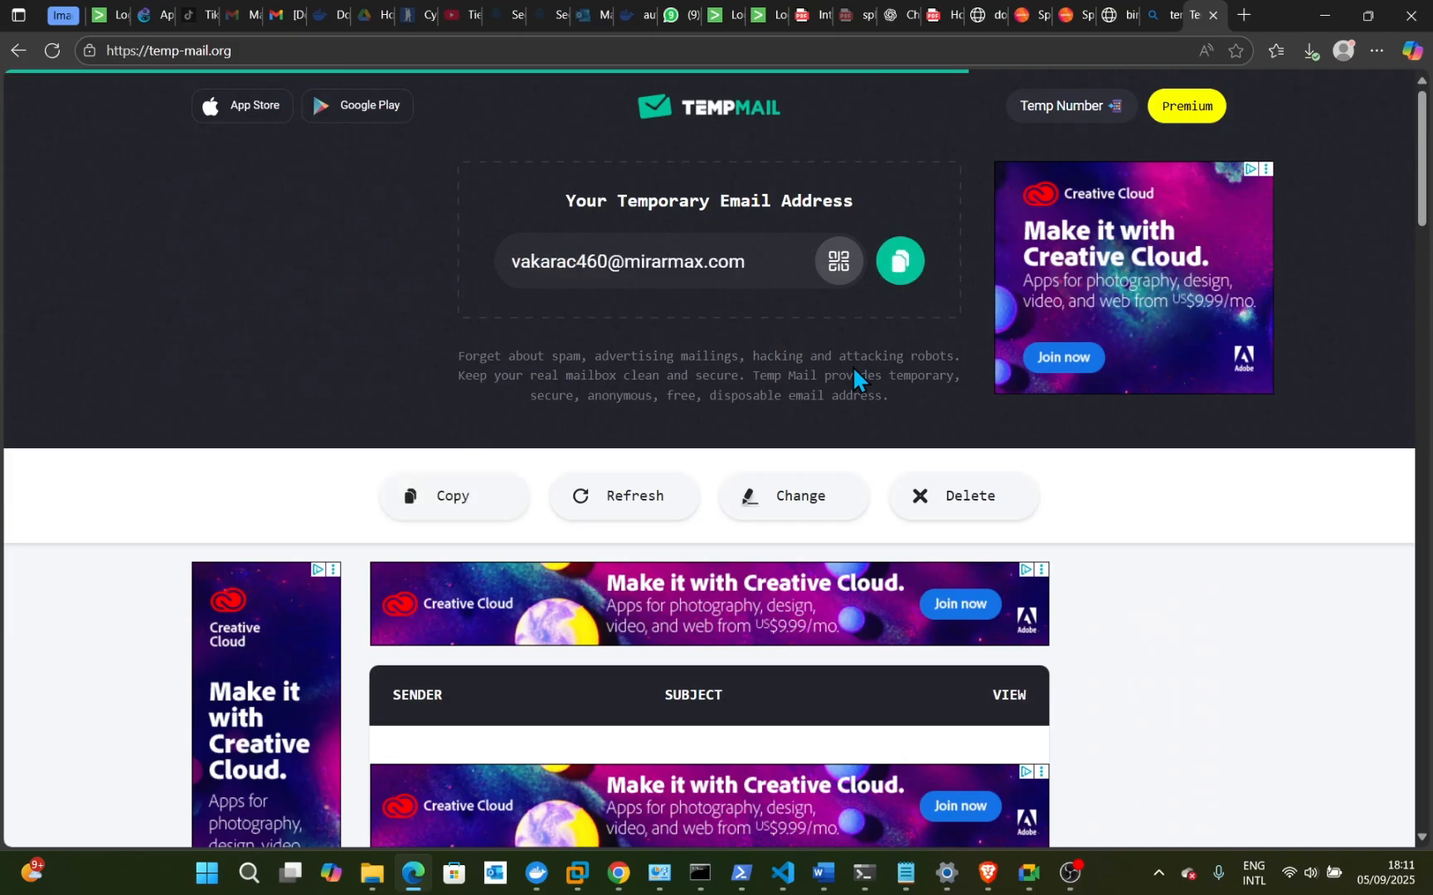
pyautogui.click(897, 263)
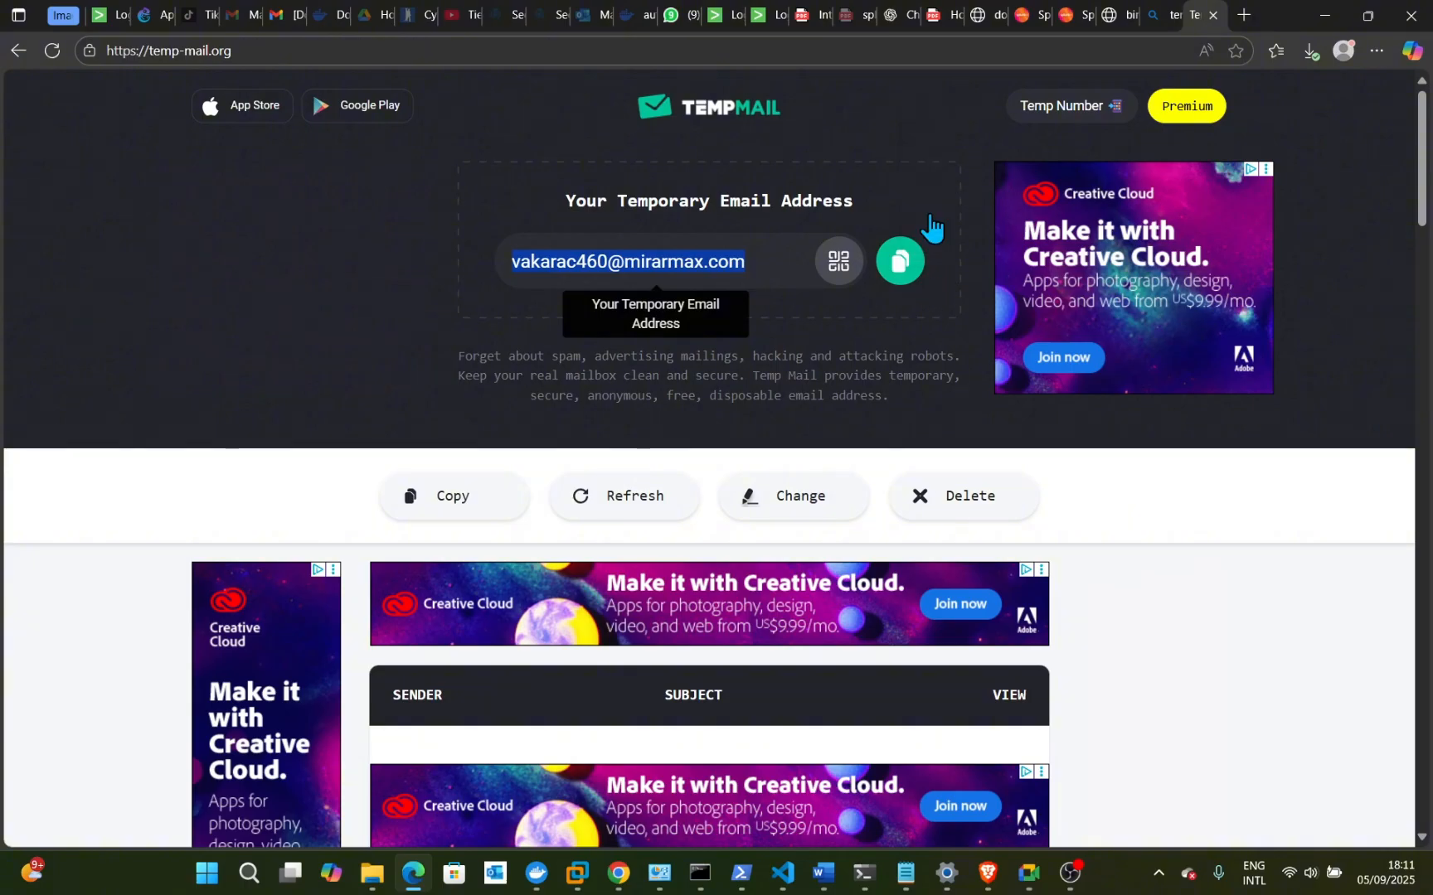
pyautogui.click(899, 258)
# - On the trial form, paste the temporary email address and enter an account password
pyautogui.click(1118, 11)
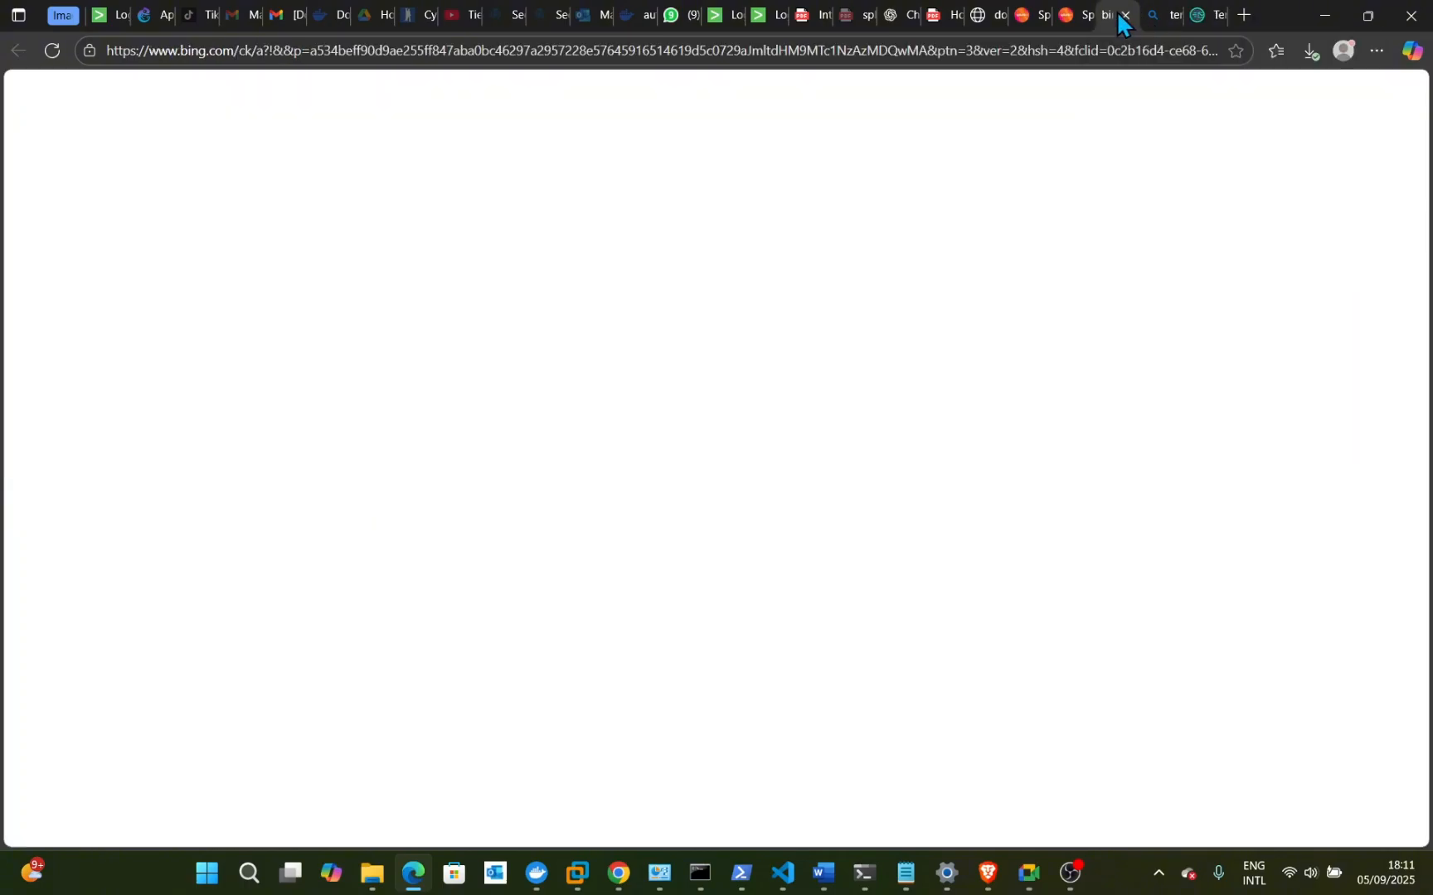
pyautogui.click(1075, 16)
pyautogui.click(928, 342)
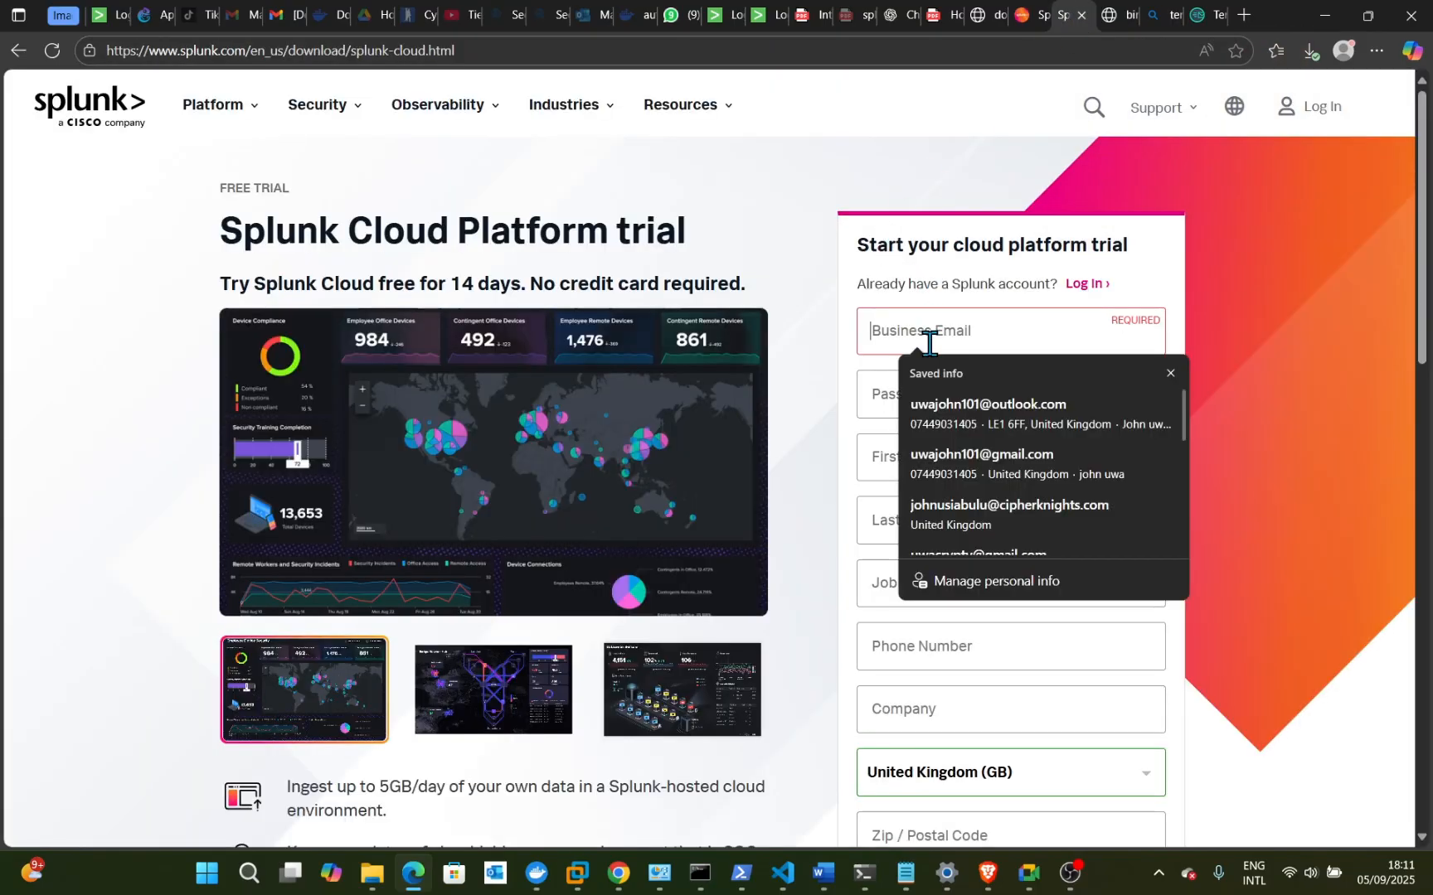
pyautogui.hotkey('ctrl', 'v')
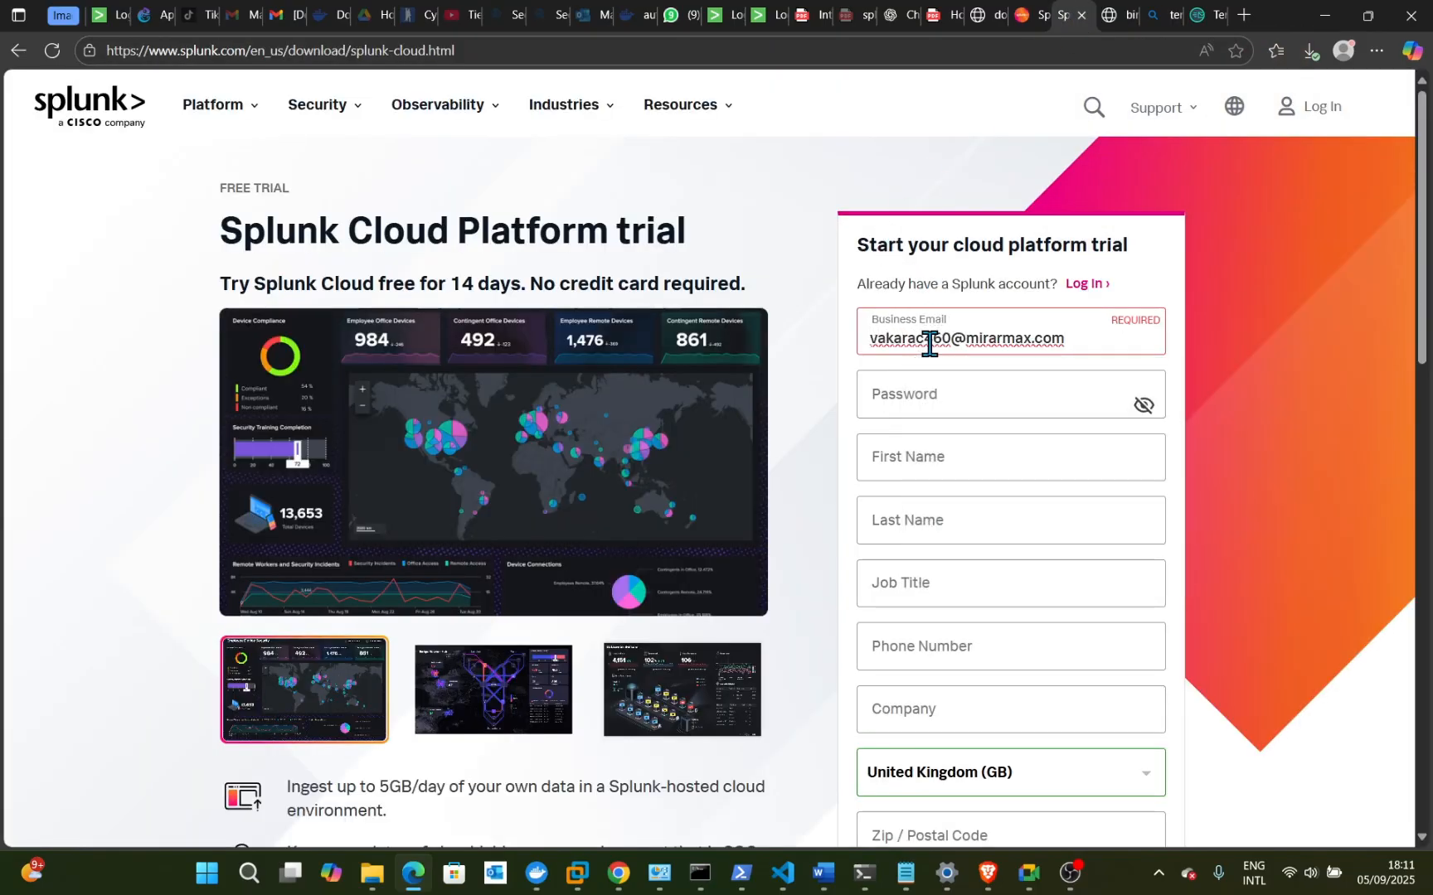
pyautogui.click(919, 387)
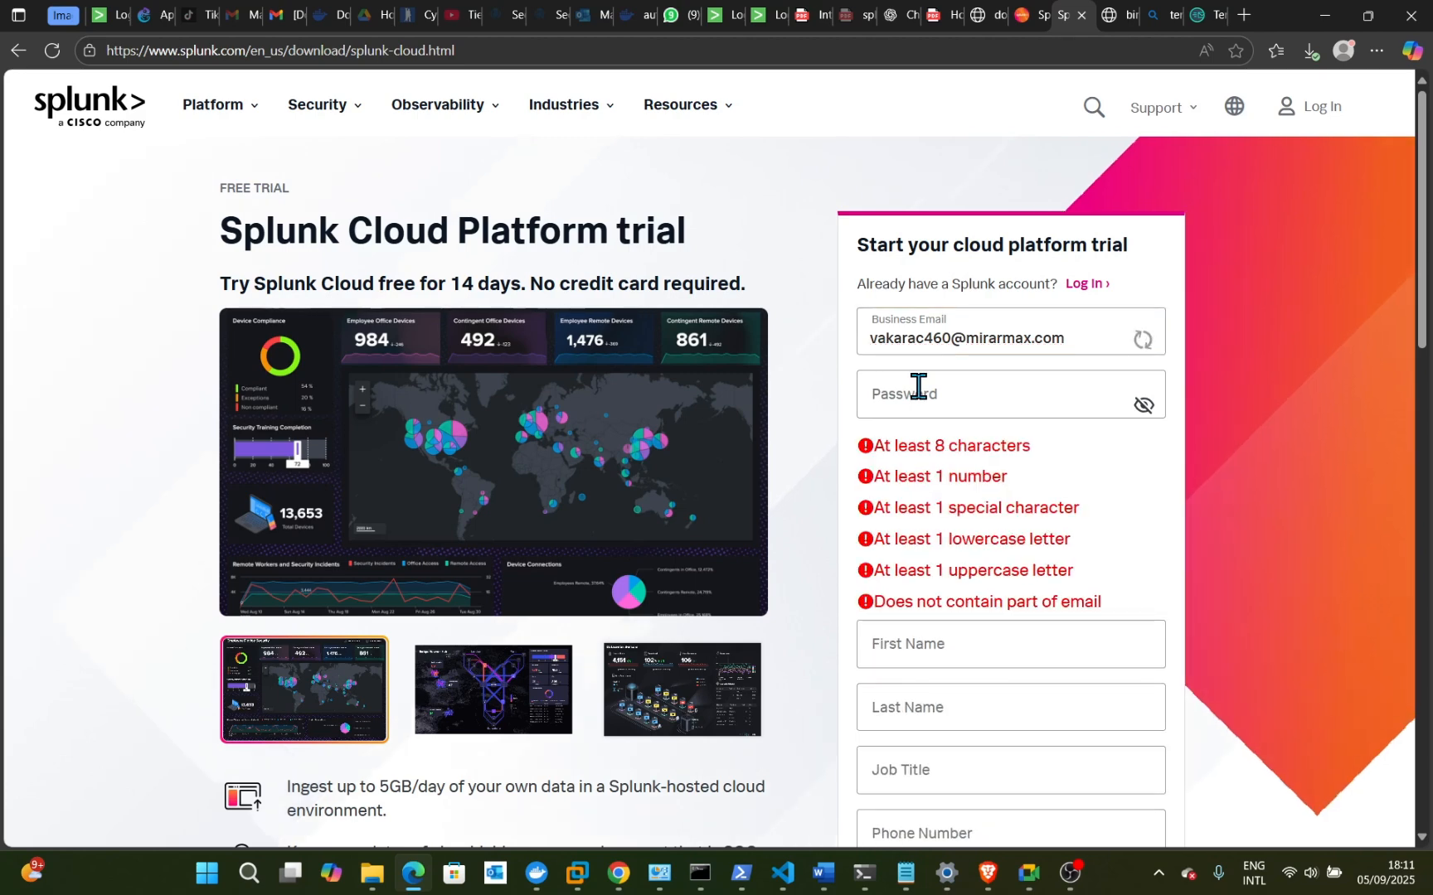
pyautogui.hotkey('ctrl', 'v')
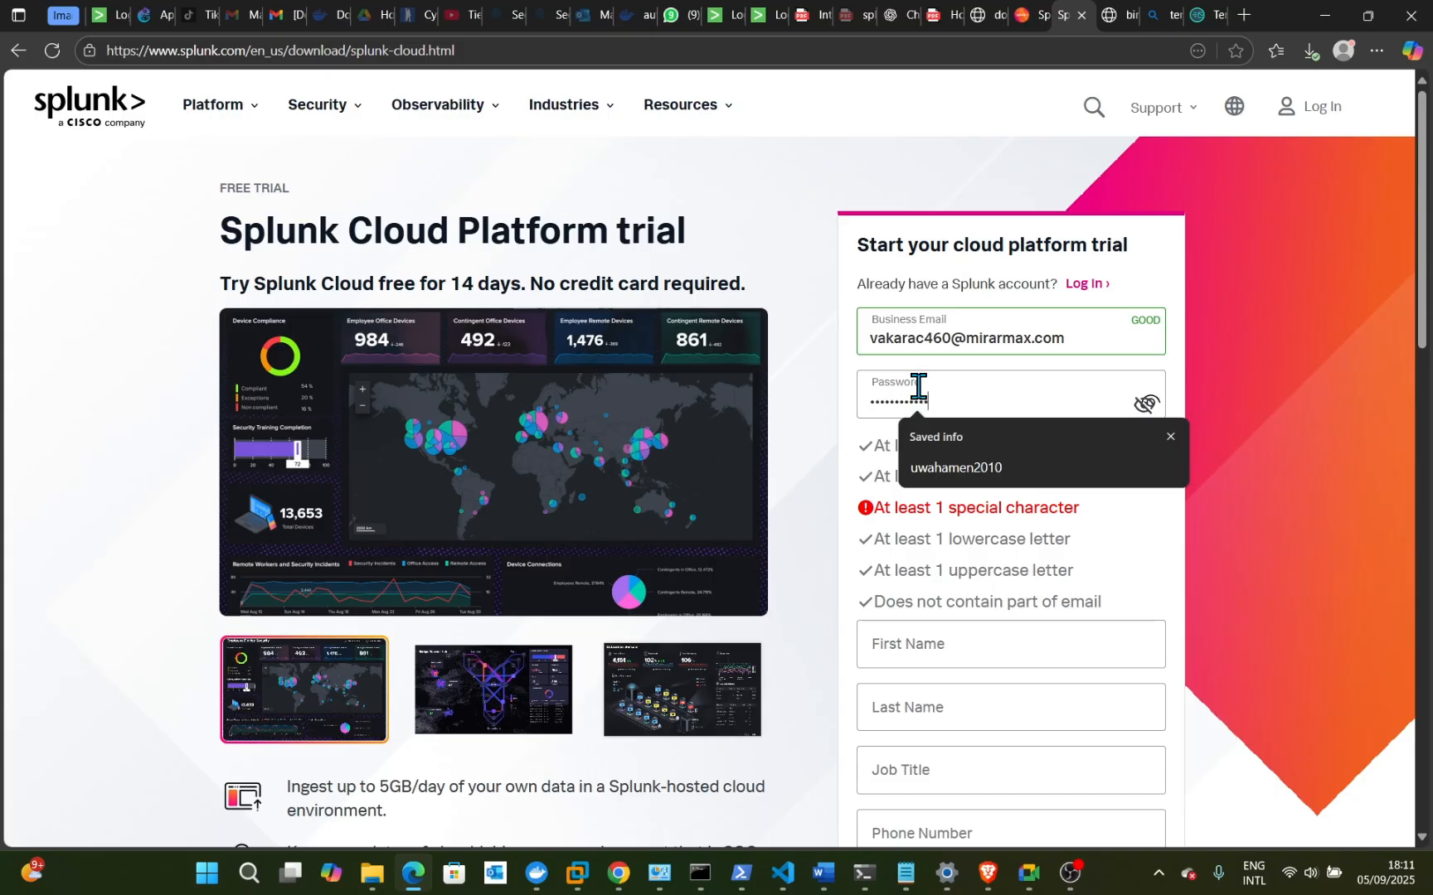
pyautogui.write('!')
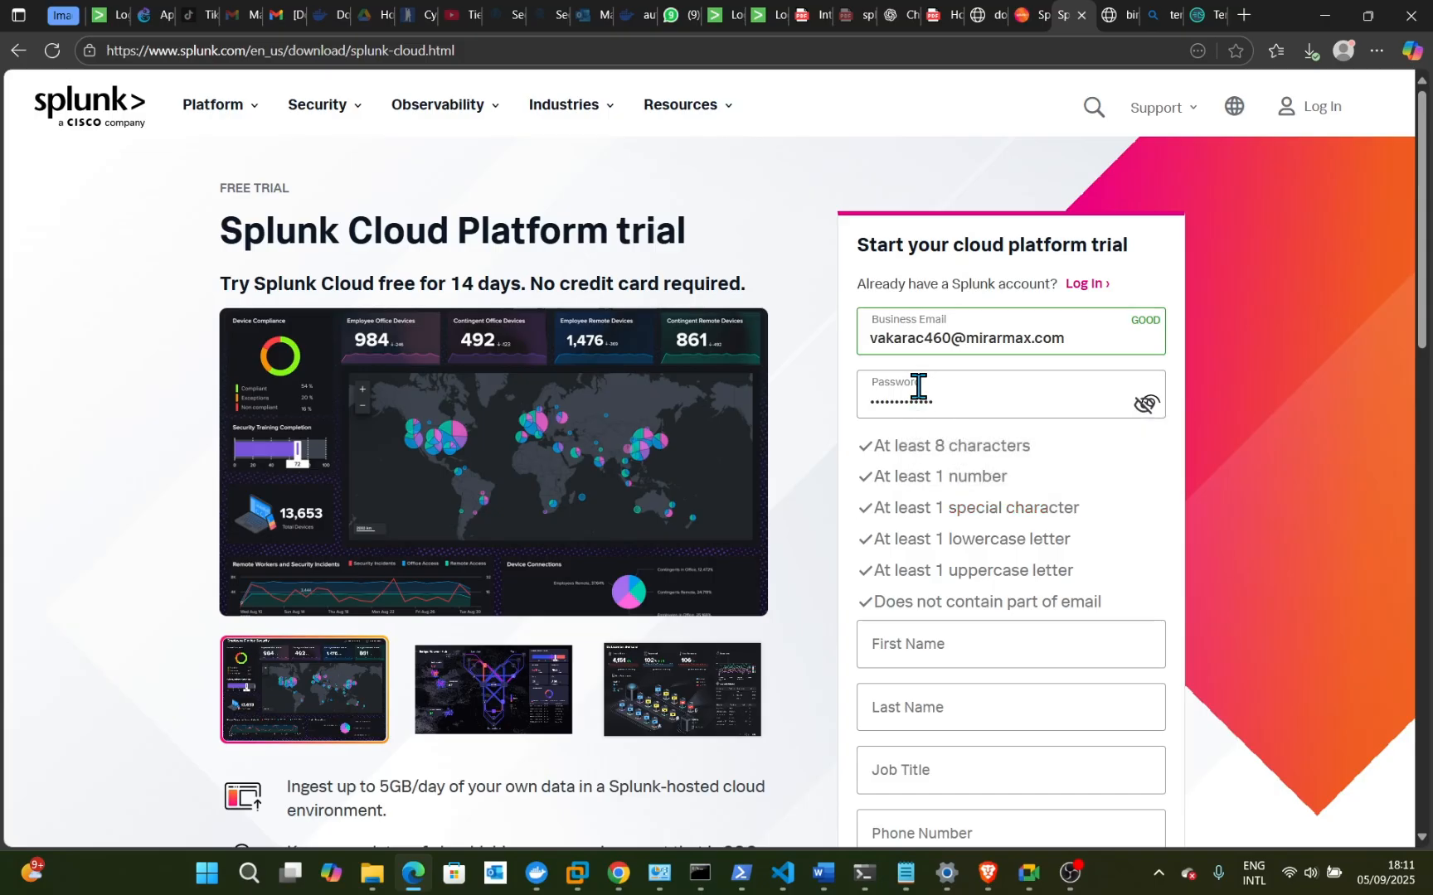
pyautogui.write('12')
pyautogui.press('BackSpace')
pyautogui.press('BackSpace')
pyautogui.press('BackSpace')
pyautogui.press('BackSpace')
pyautogui.press('BackSpace')
pyautogui.press('BackSpace')
pyautogui.press('BackSpace')
pyautogui.press('BackSpace')
pyautogui.press('BackSpace')
pyautogui.press('BackSpace')
pyautogui.press('BackSpace')
pyautogui.press('BackSpace')
pyautogui.press('BackSpace')
pyautogui.press('BackSpace')
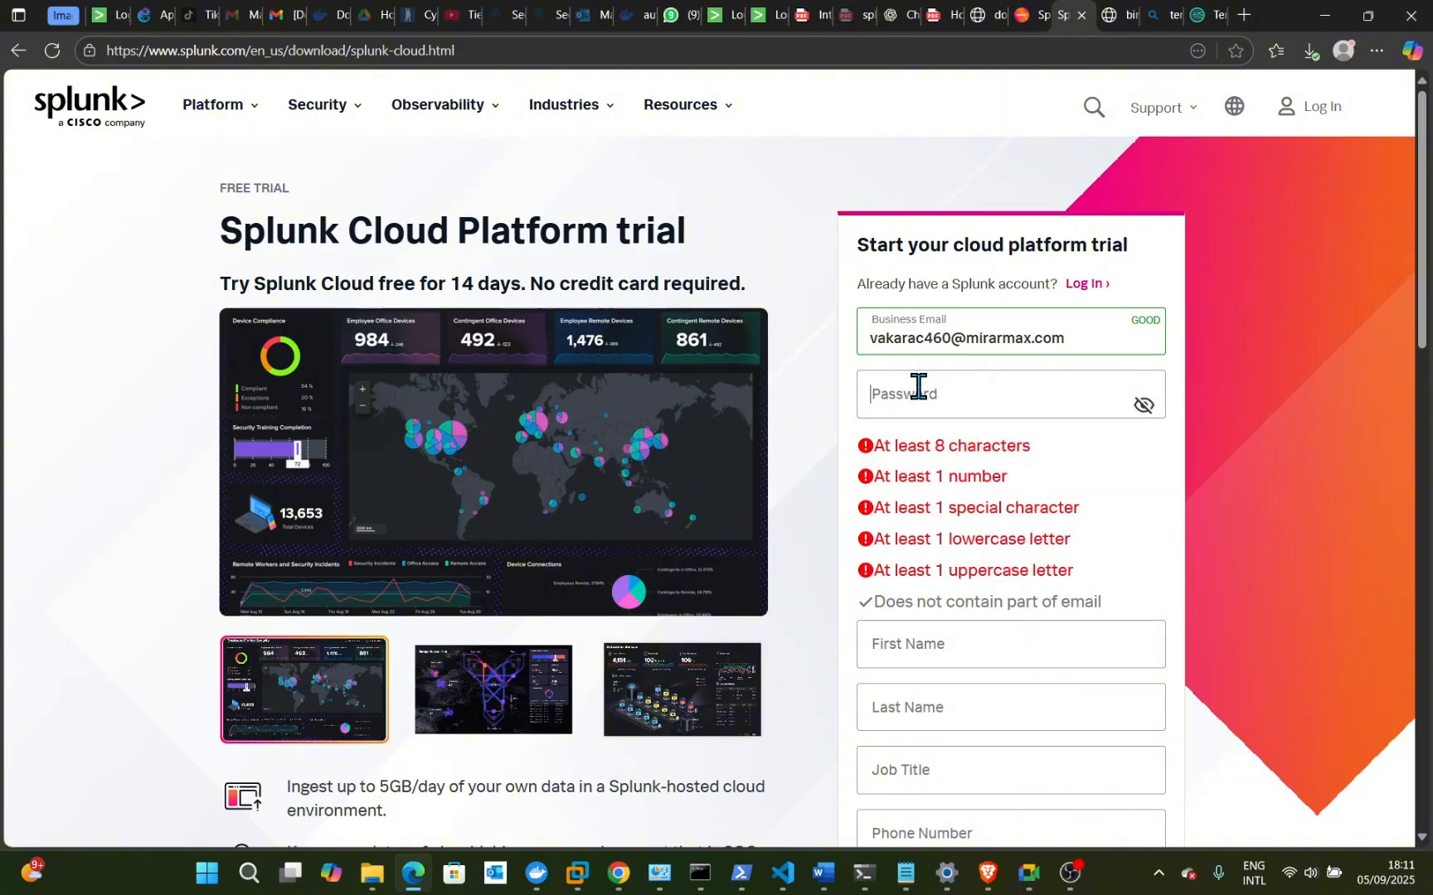
pyautogui.write('•••••••••••••')
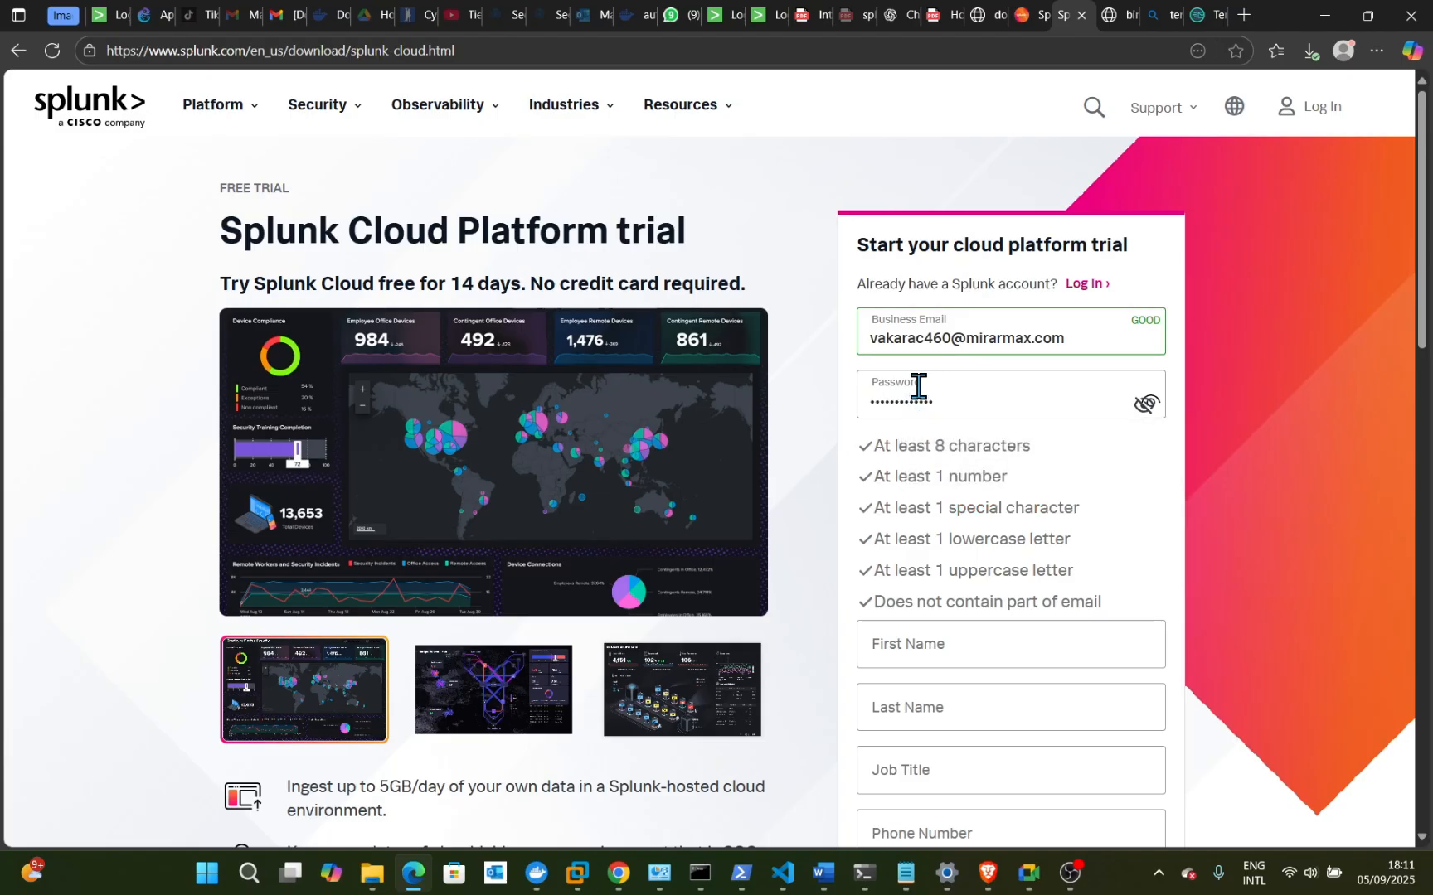
pyautogui.write('•')
# - Autofill the contact details, set job title 'cyber security', accept the terms and submit
pyautogui.click(946, 647)
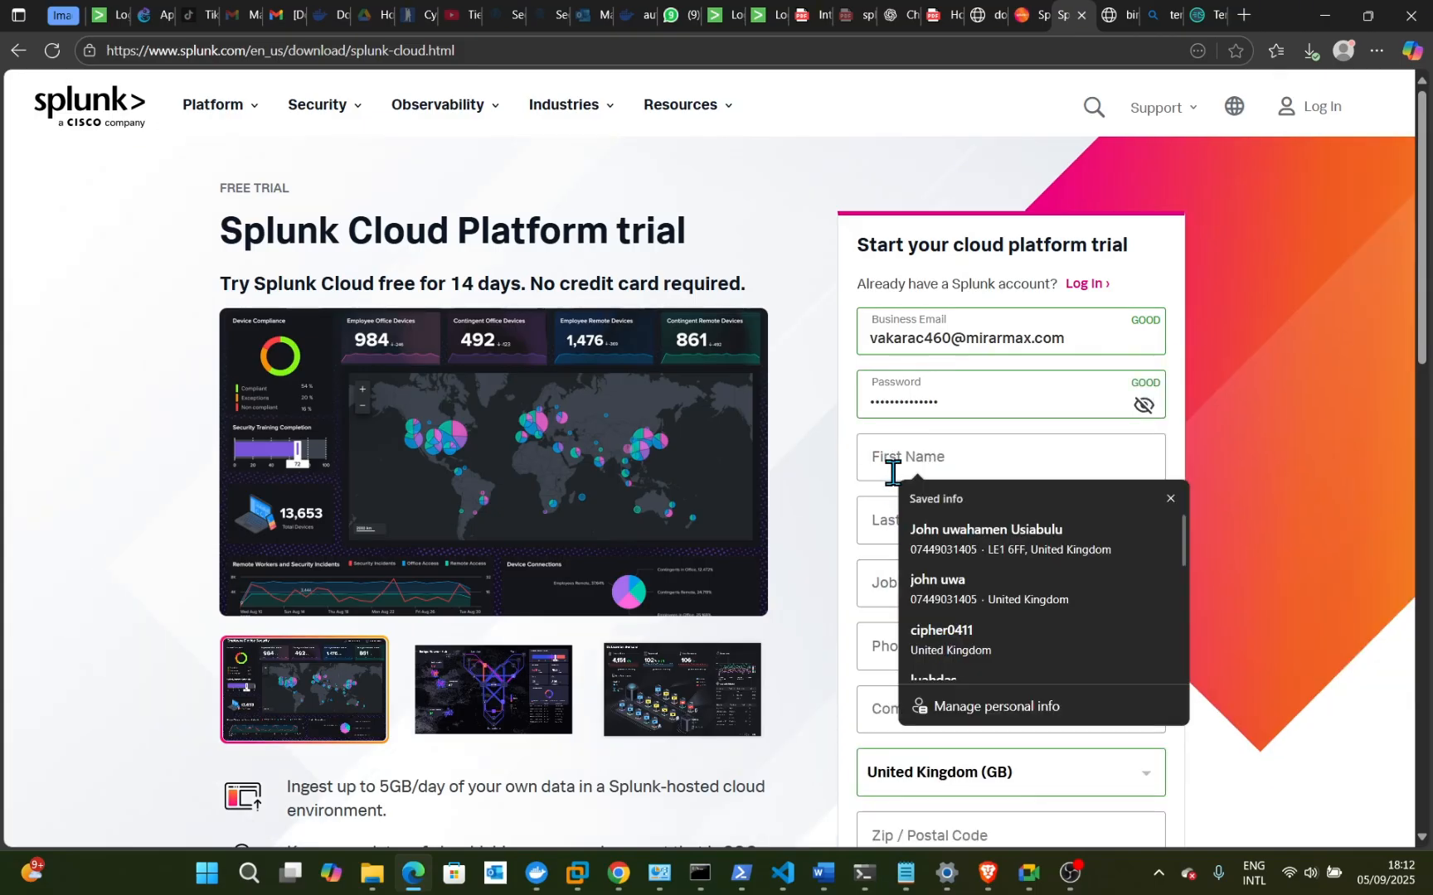
pyautogui.click(979, 536)
pyautogui.click(927, 589)
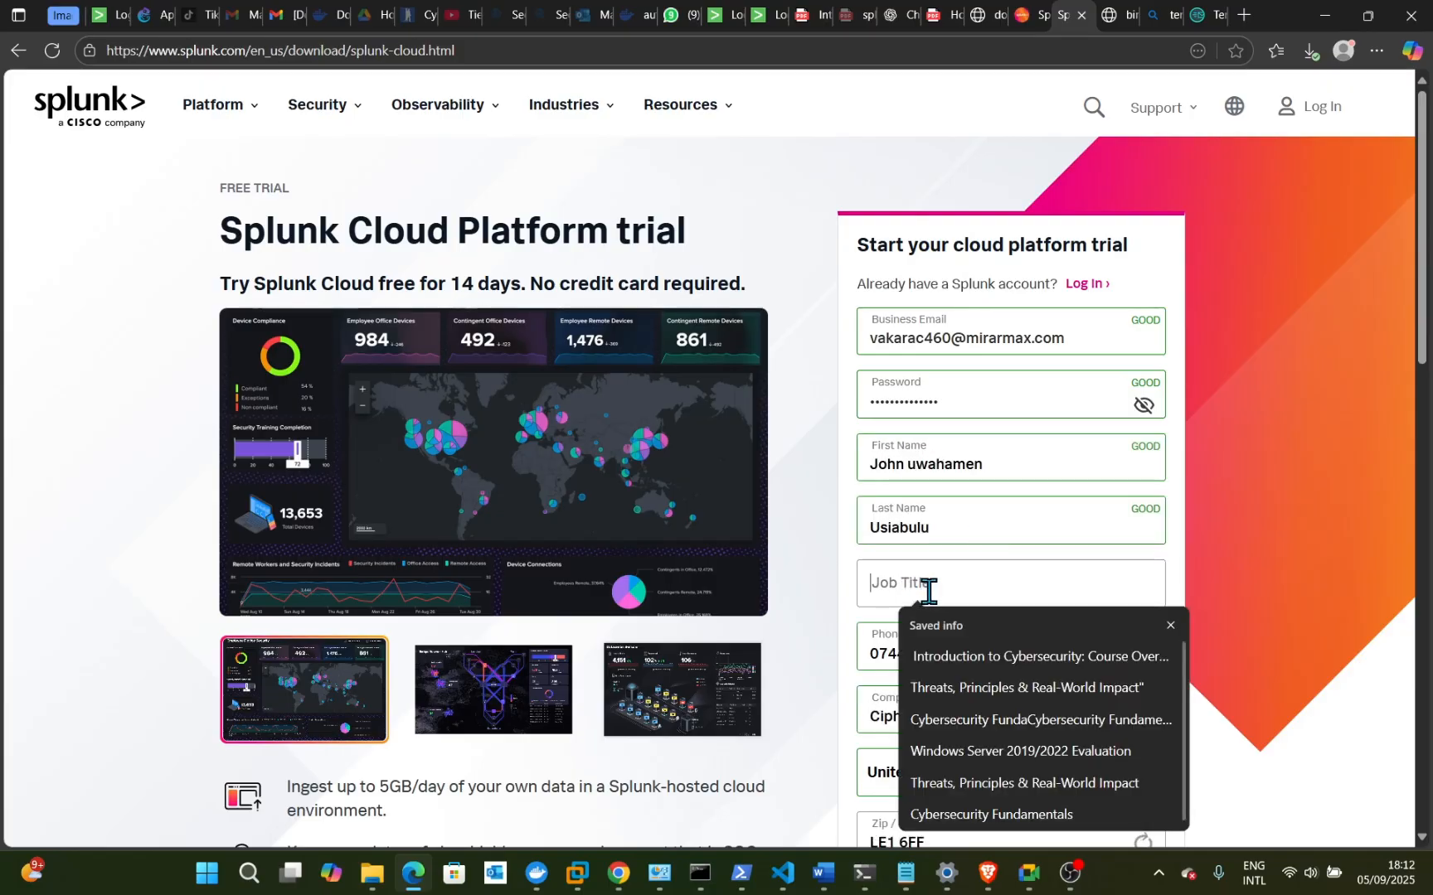
pyautogui.write('c')
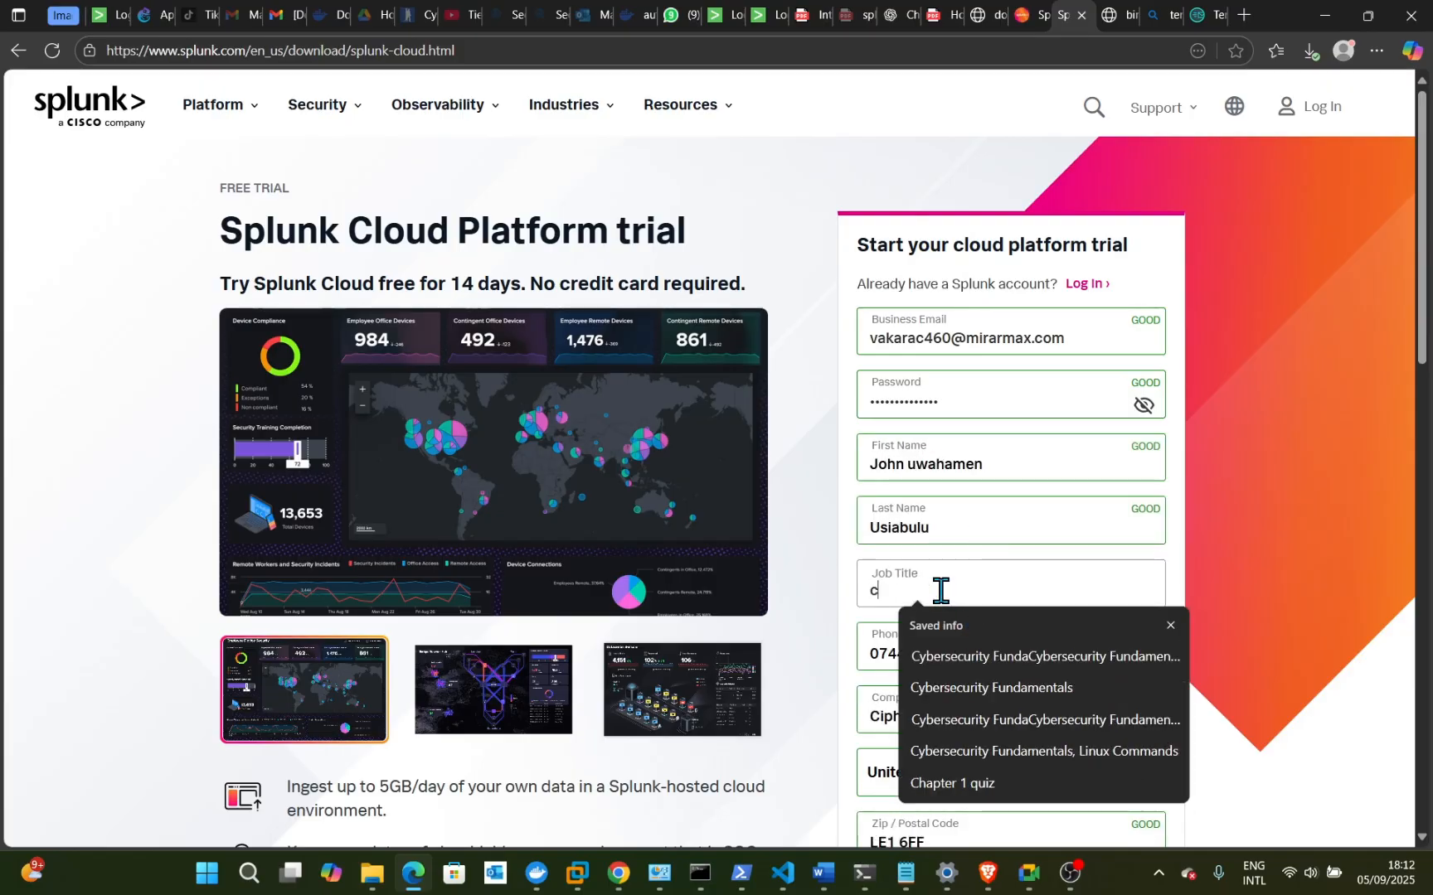
pyautogui.write('yber se')
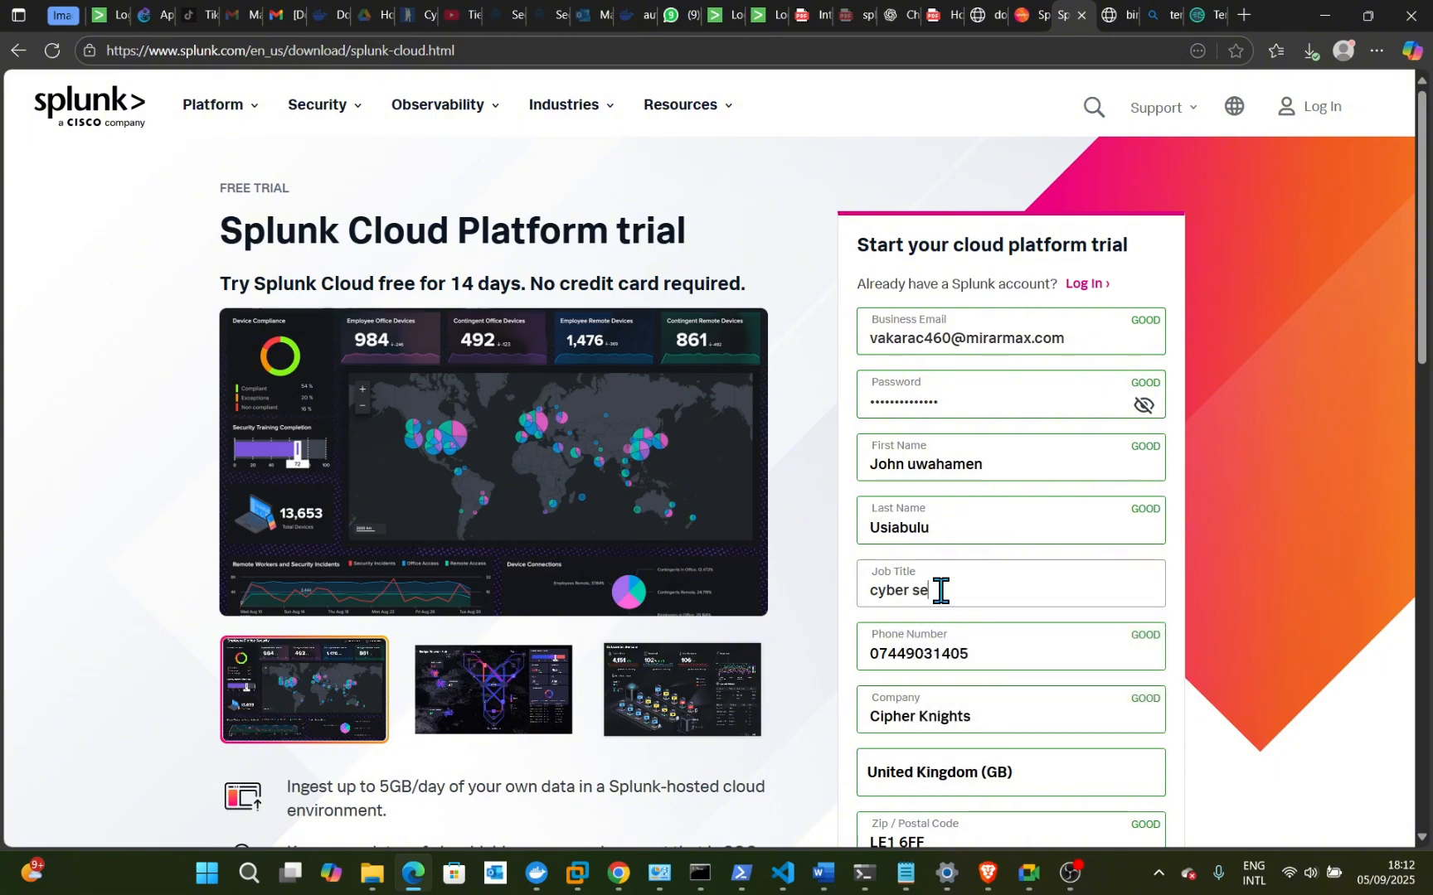
pyautogui.write('curity')
pyautogui.scroll(-4, 978, 568)
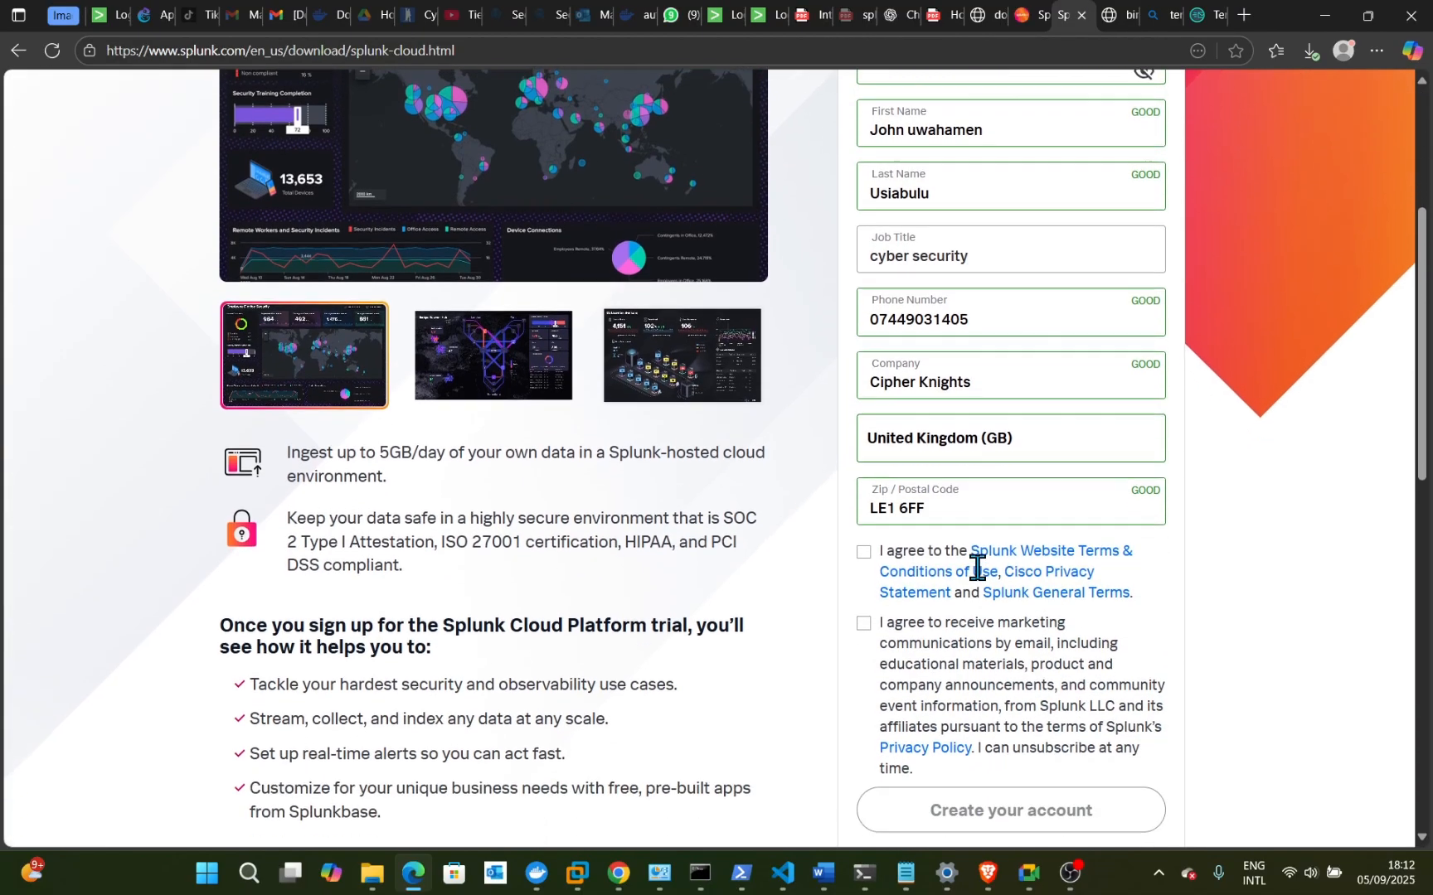
pyautogui.click(867, 554)
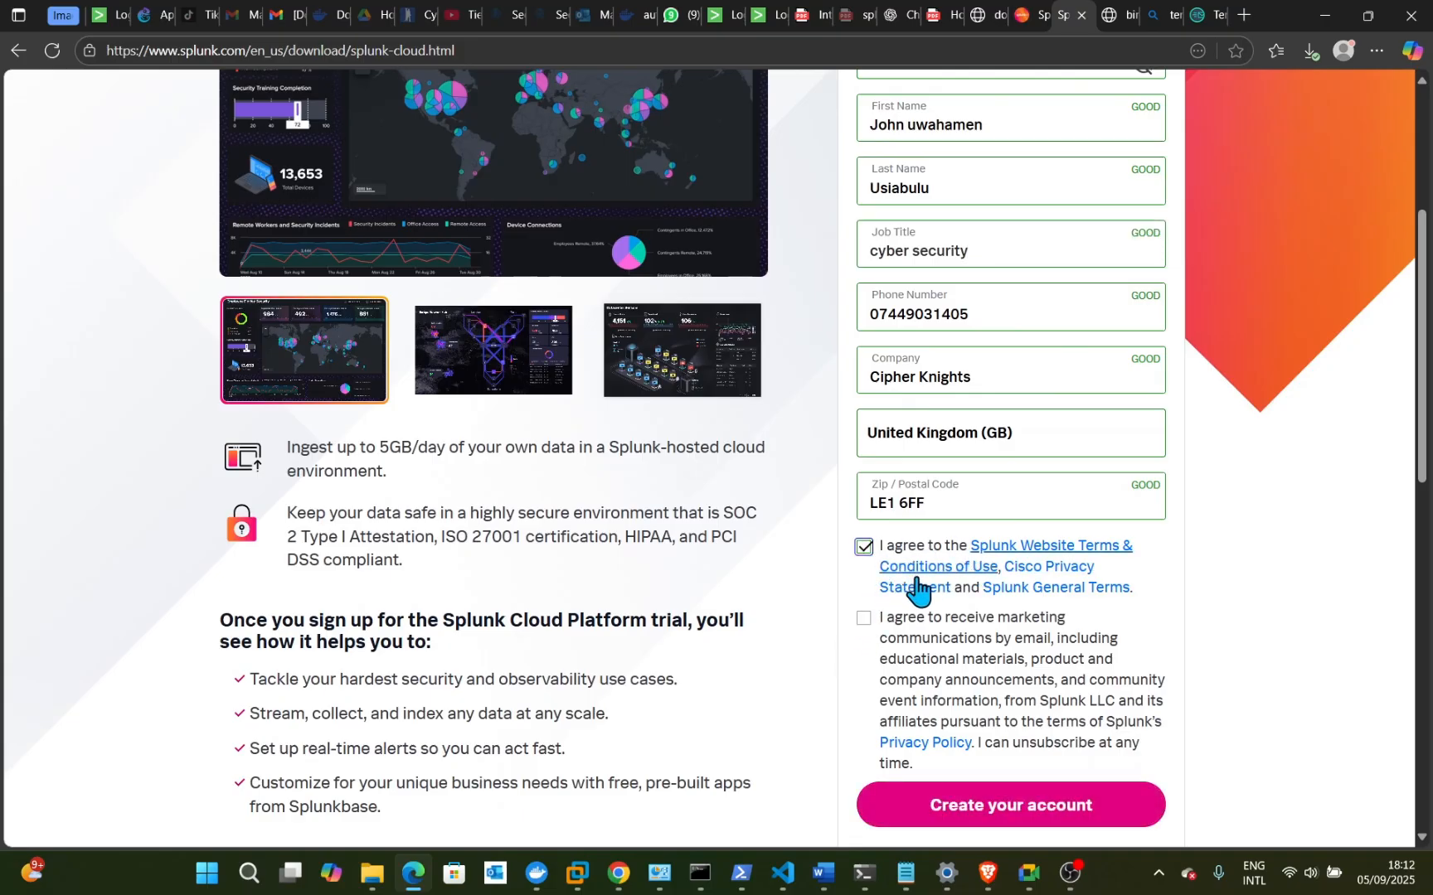
pyautogui.click(1001, 817)
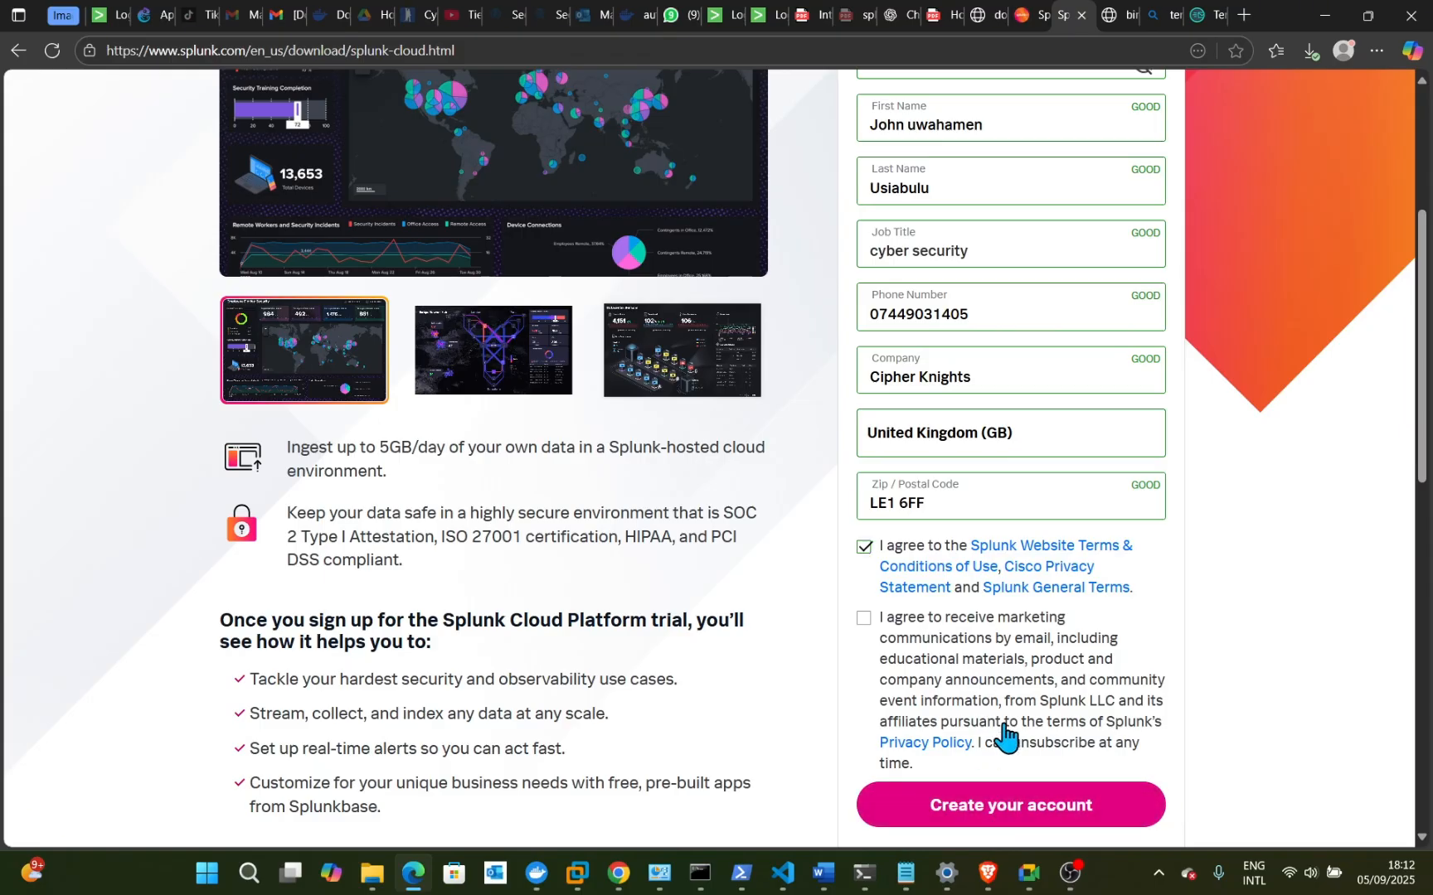
pyautogui.click(1030, 806)
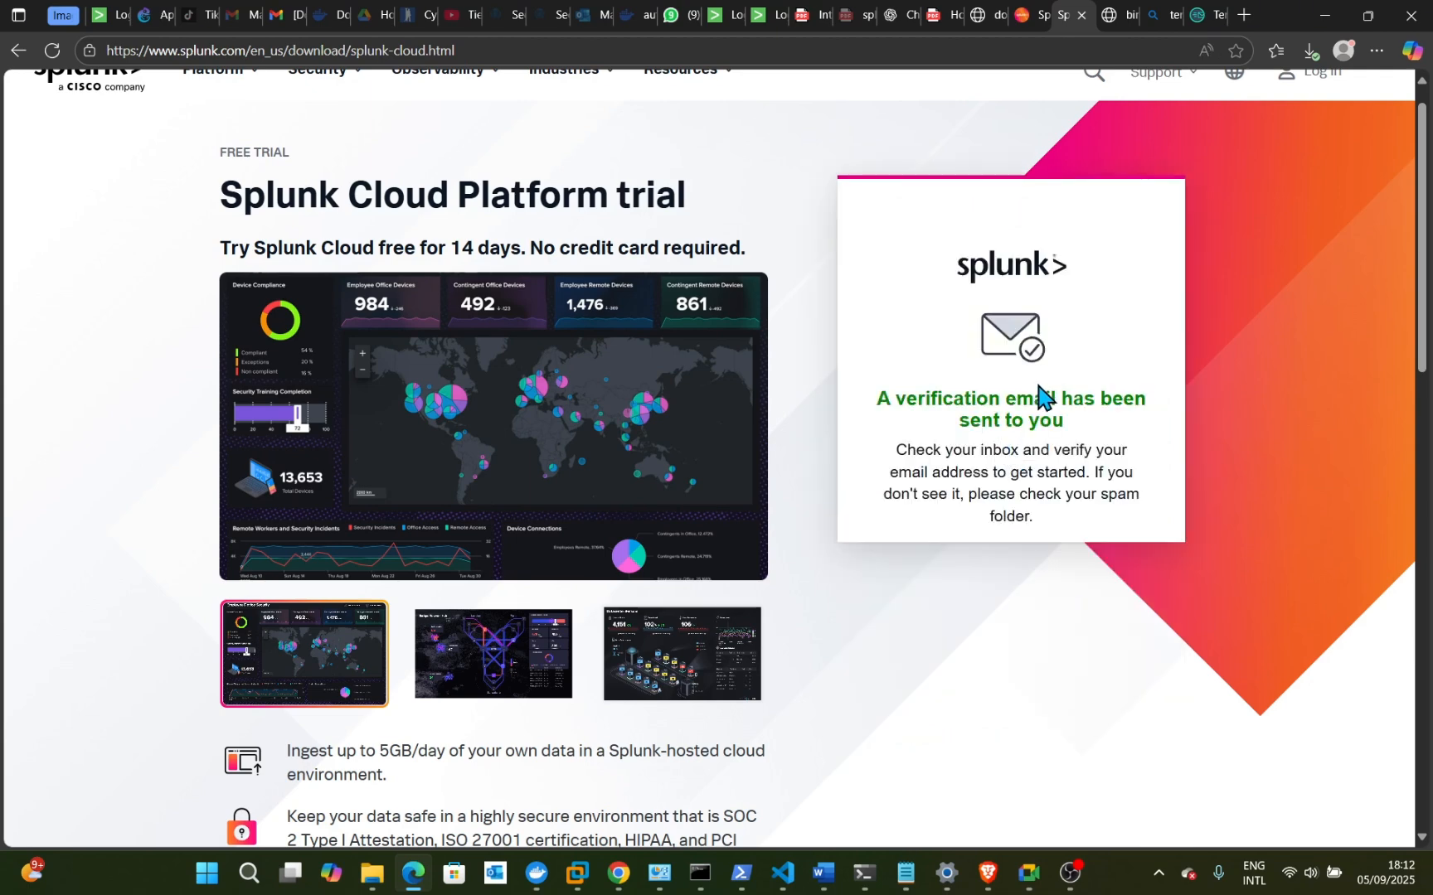
# - Refresh the Temp Mail inbox, open Splunk's Activate Account email and follow Verify Your Email
pyautogui.click(1197, 18)
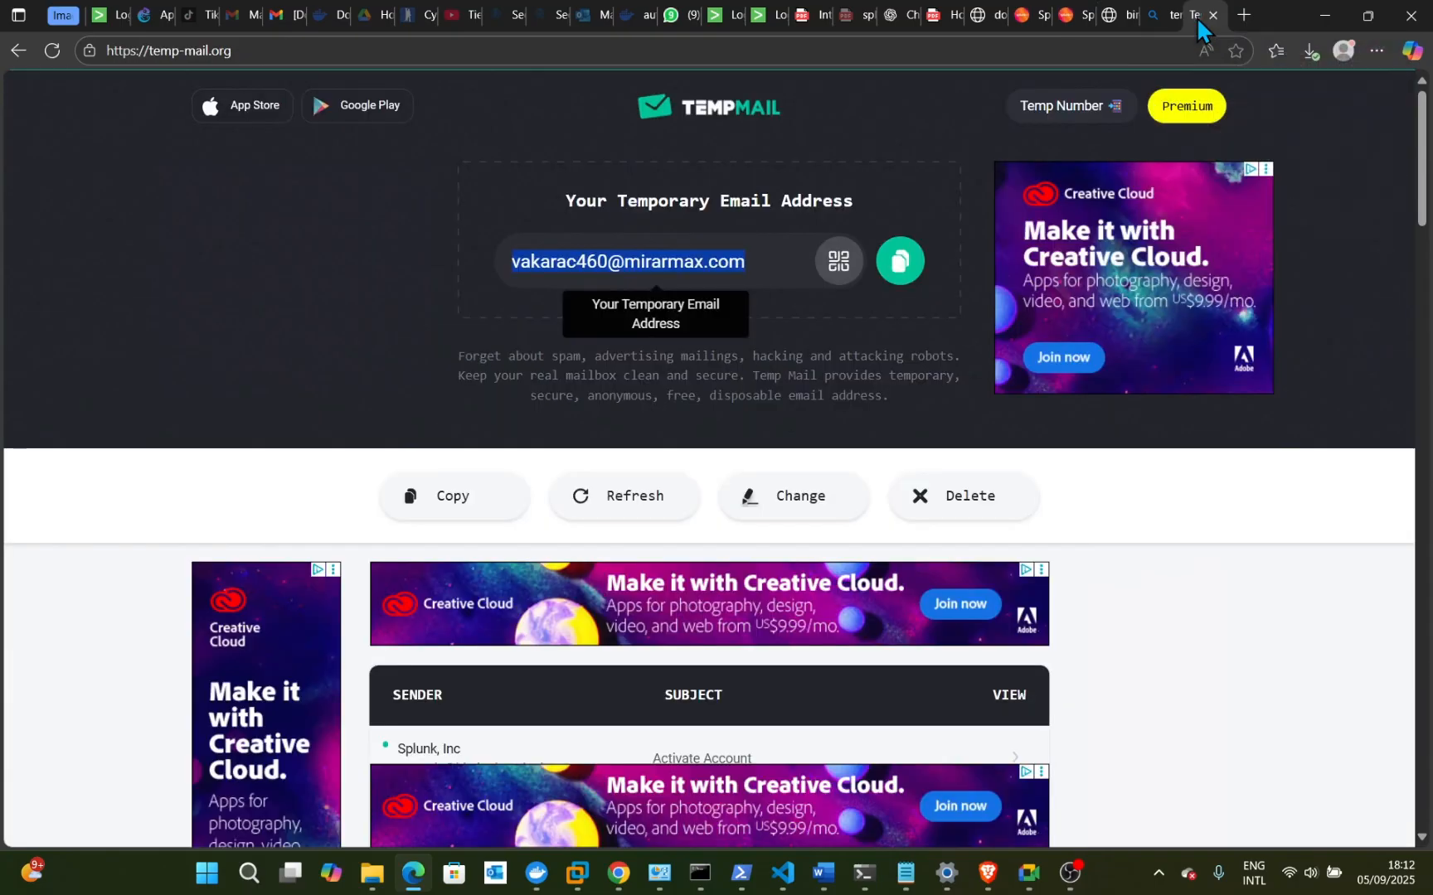
pyautogui.click(639, 507)
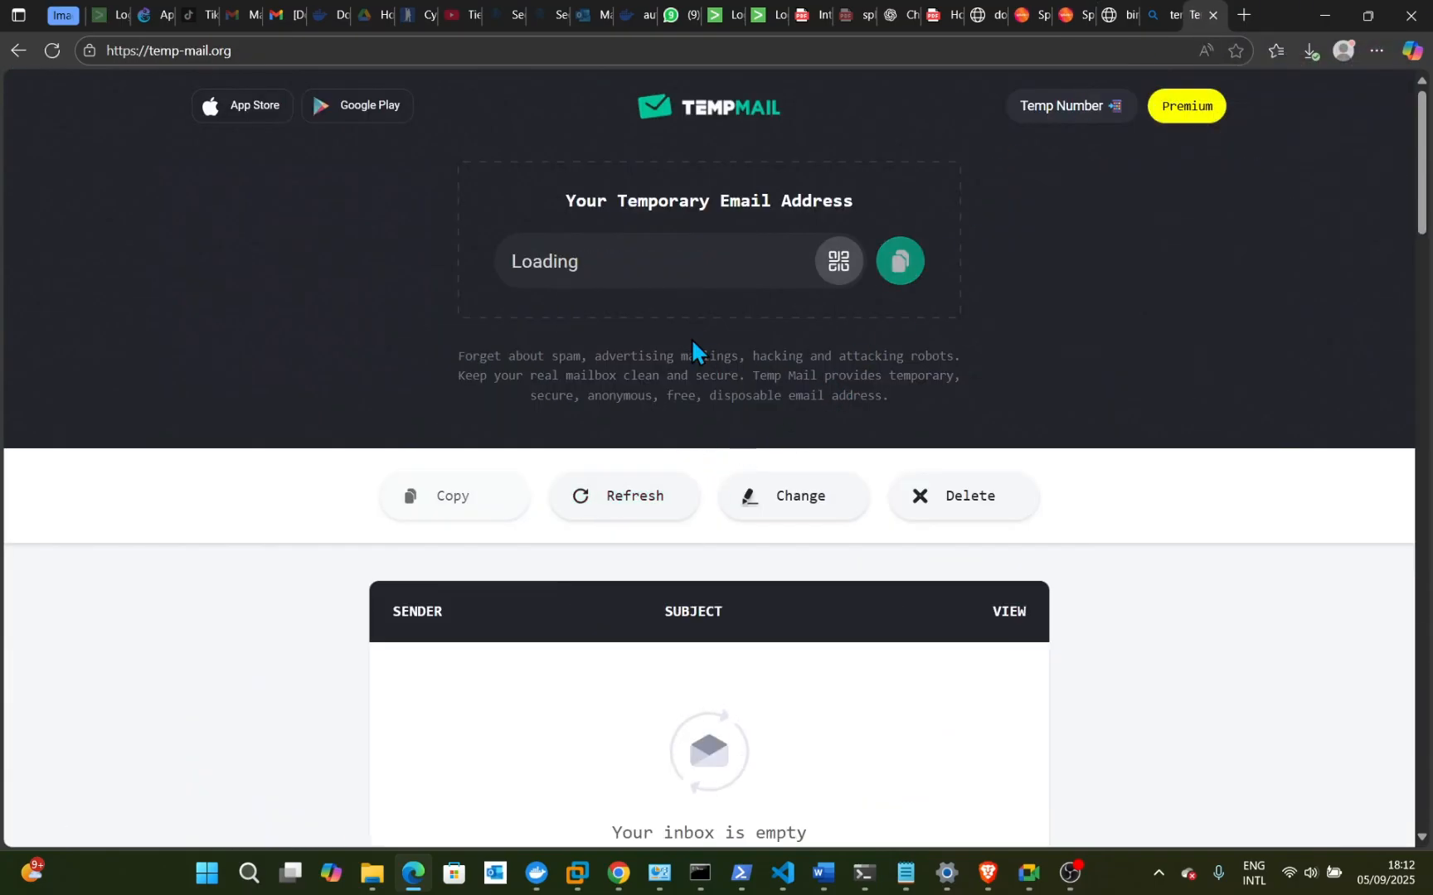
pyautogui.scroll(-3, 775, 628)
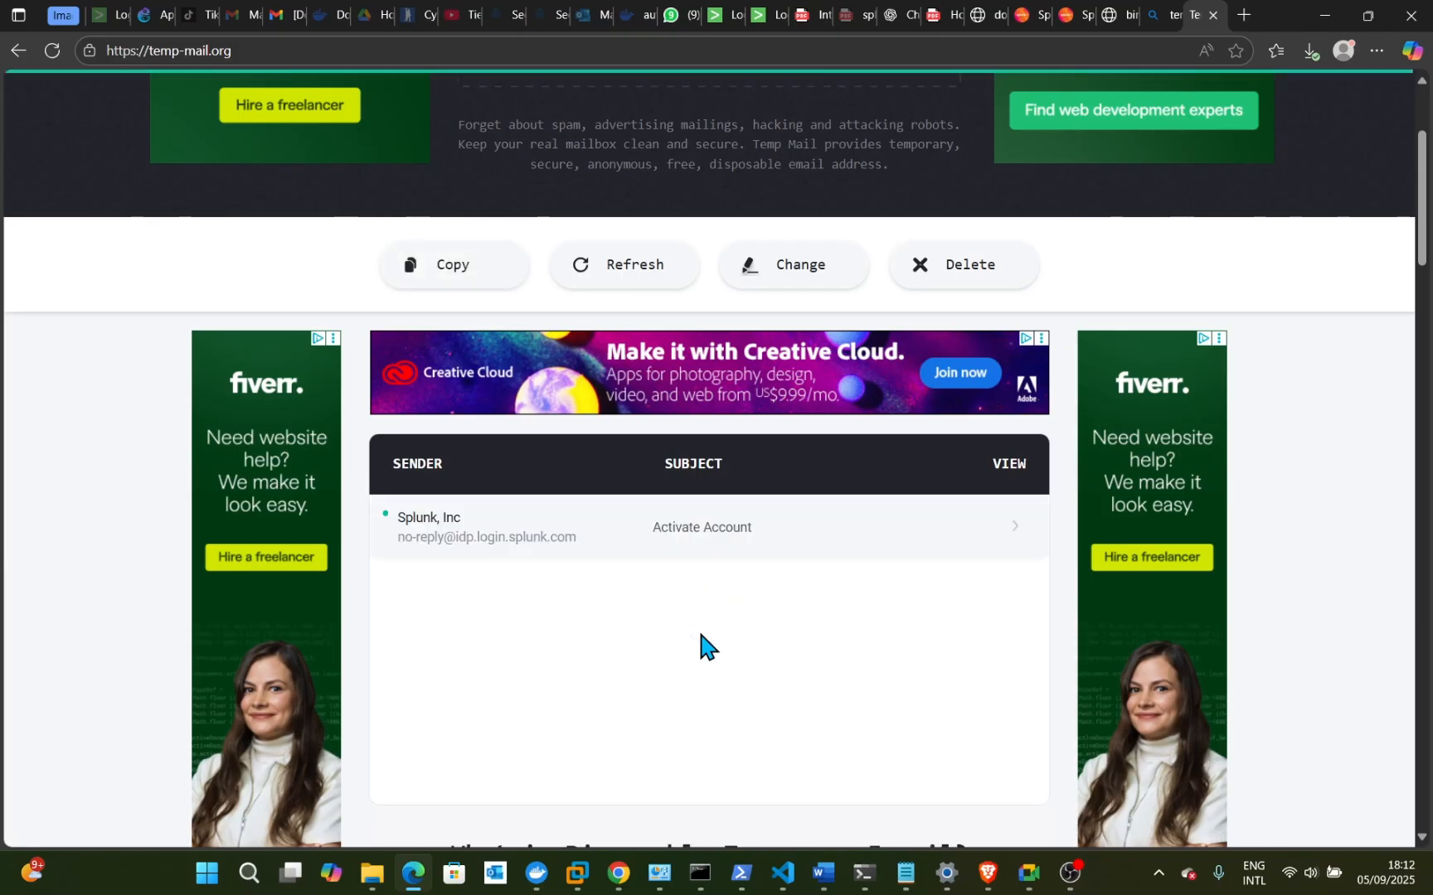
pyautogui.click(432, 547)
pyautogui.scroll(-5, 571, 583)
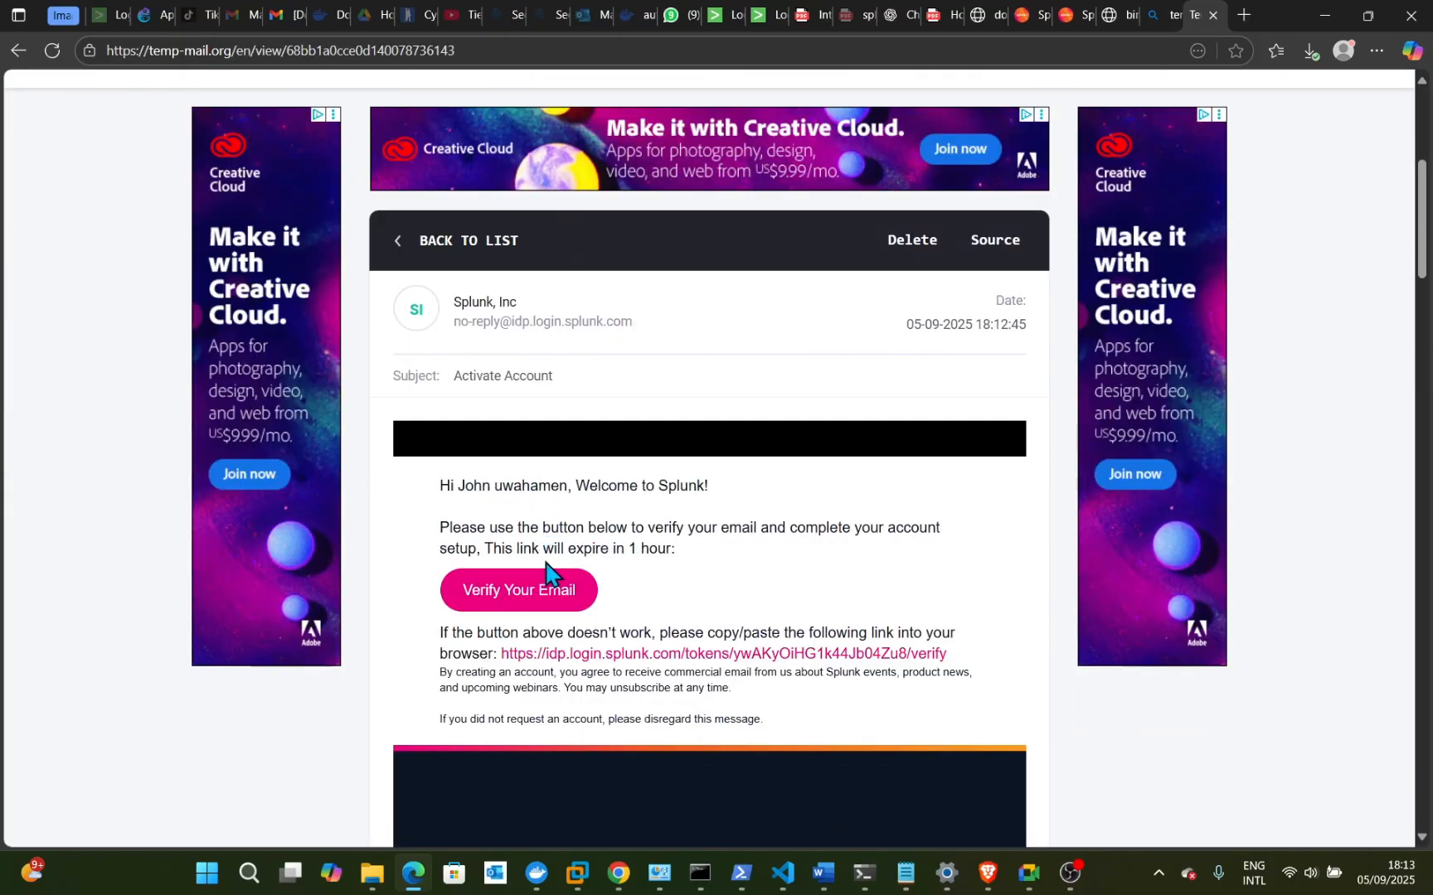
pyautogui.scroll(-1, 664, 630)
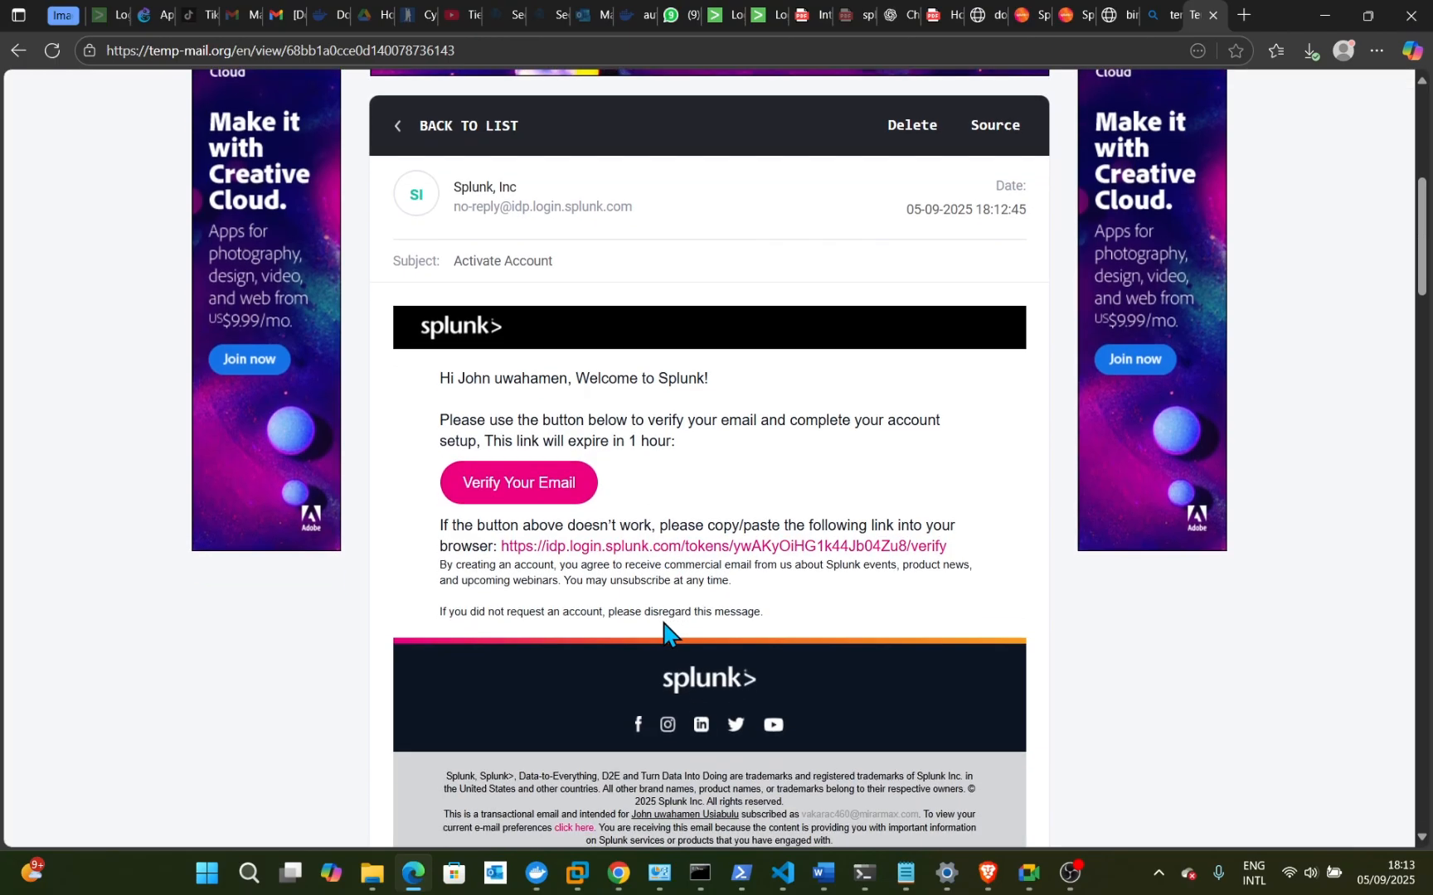
pyautogui.doubleClick(562, 497)
pyautogui.click(529, 491)
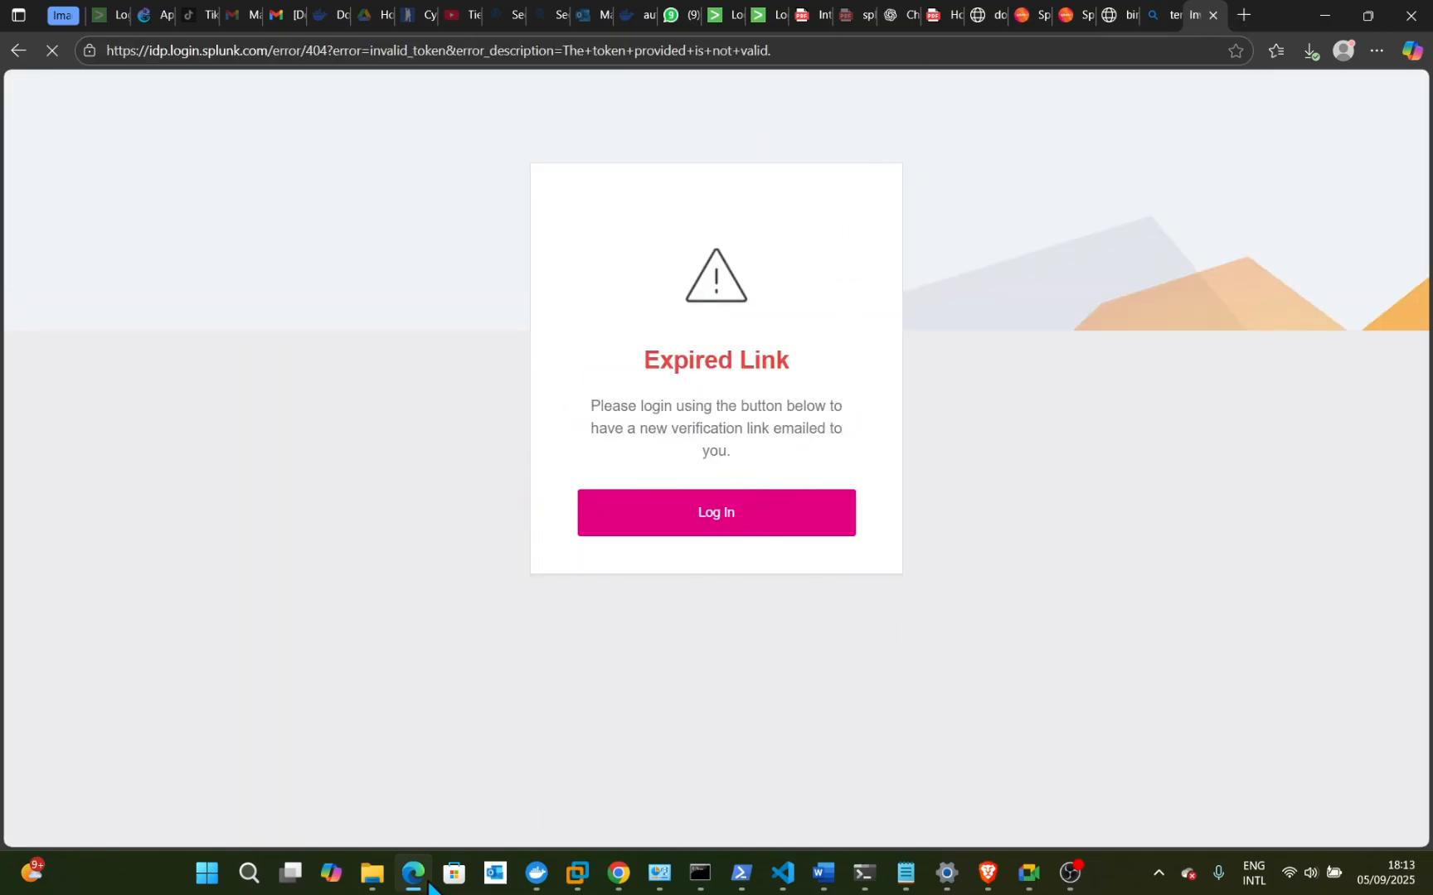
# - In the 'local' Explorer window, search the Downloads folder for 'splunk'
pyautogui.moveTo(432, 875)
pyautogui.moveTo(371, 874)
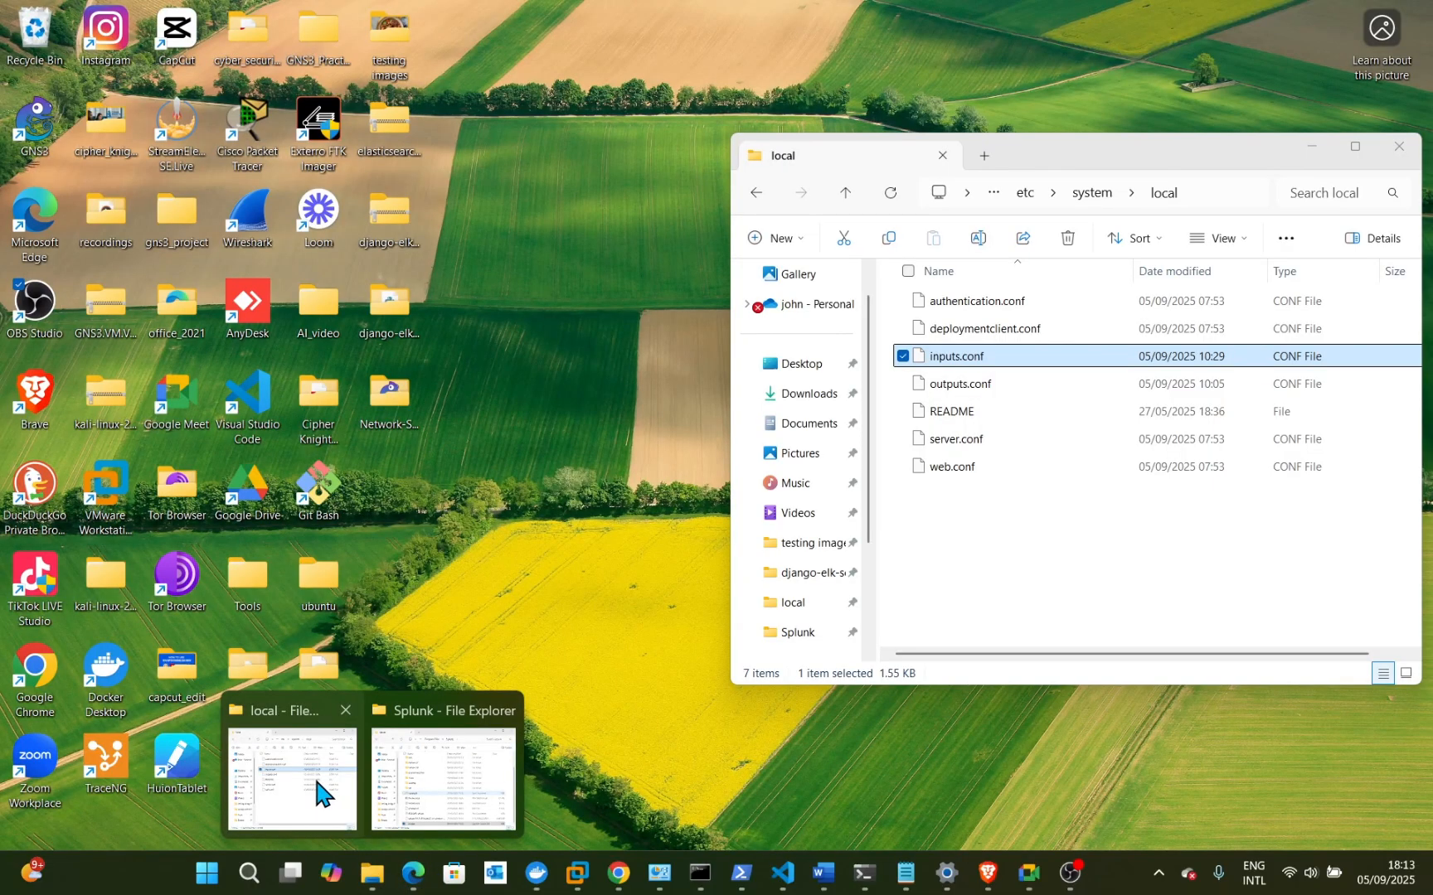
pyautogui.click(315, 777)
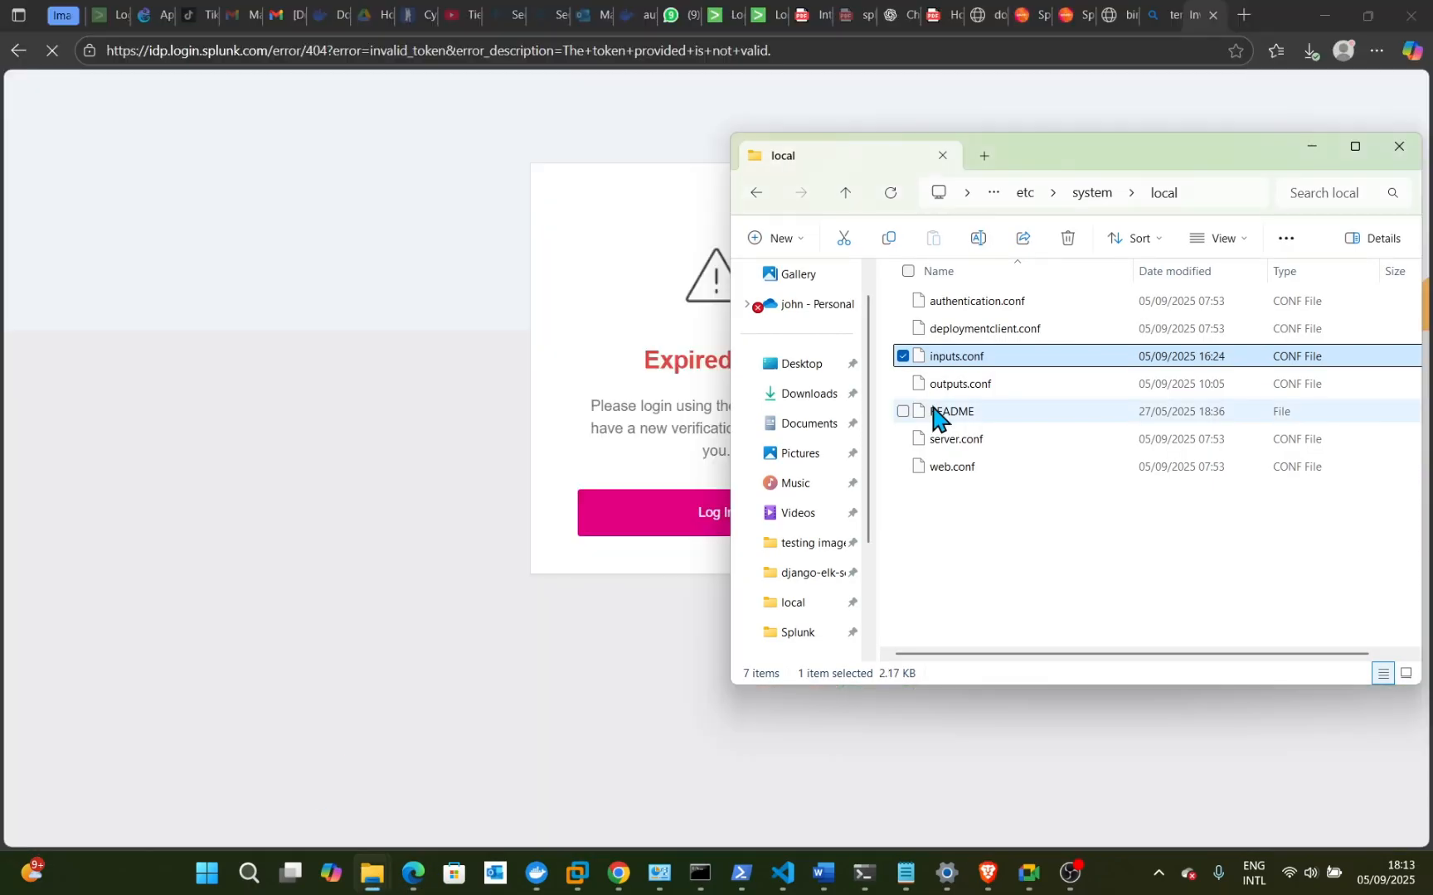
pyautogui.click(808, 393)
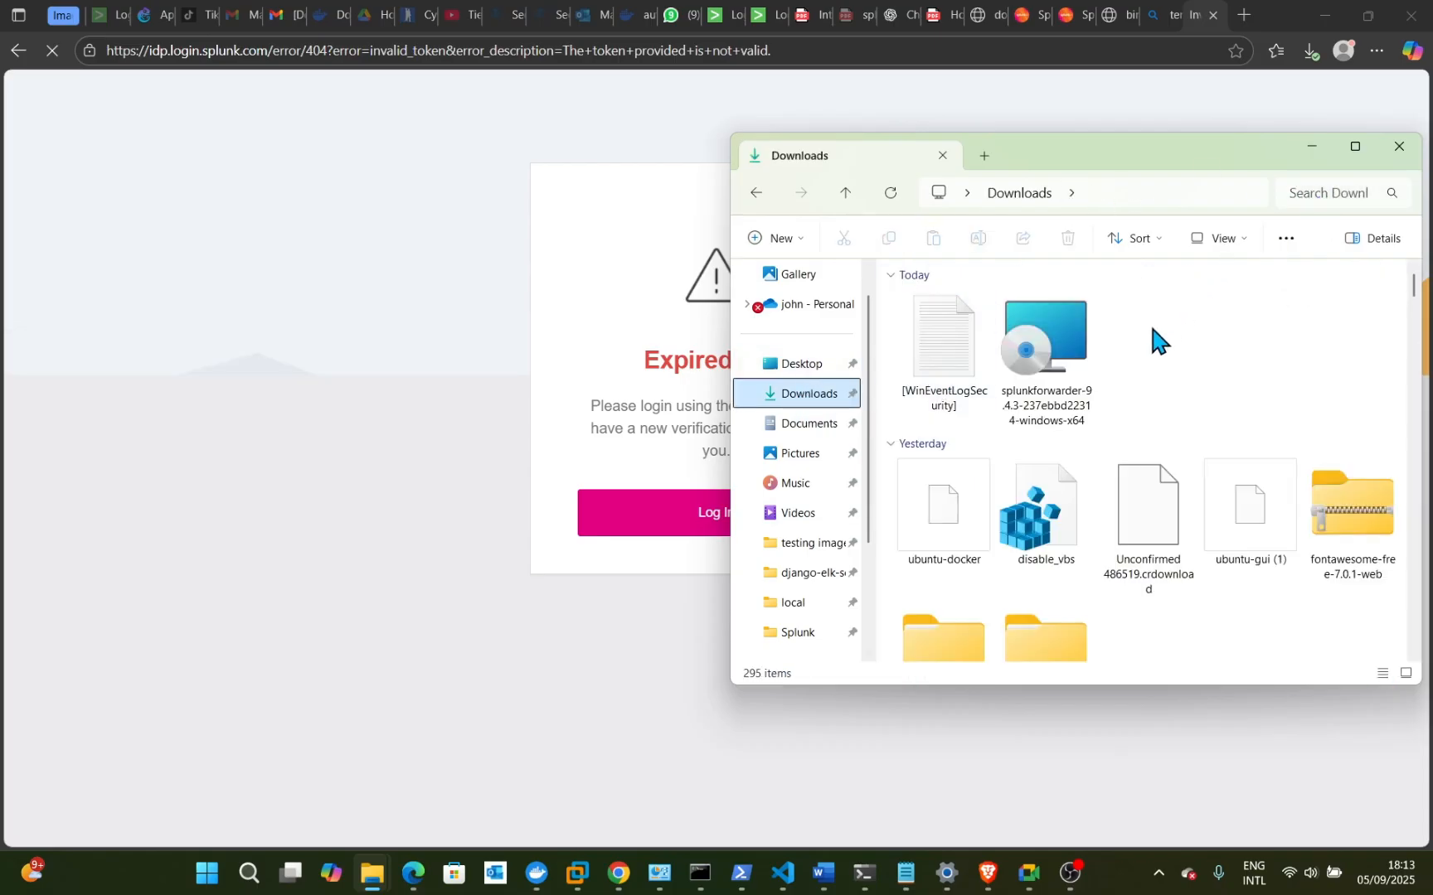
pyautogui.click(1322, 190)
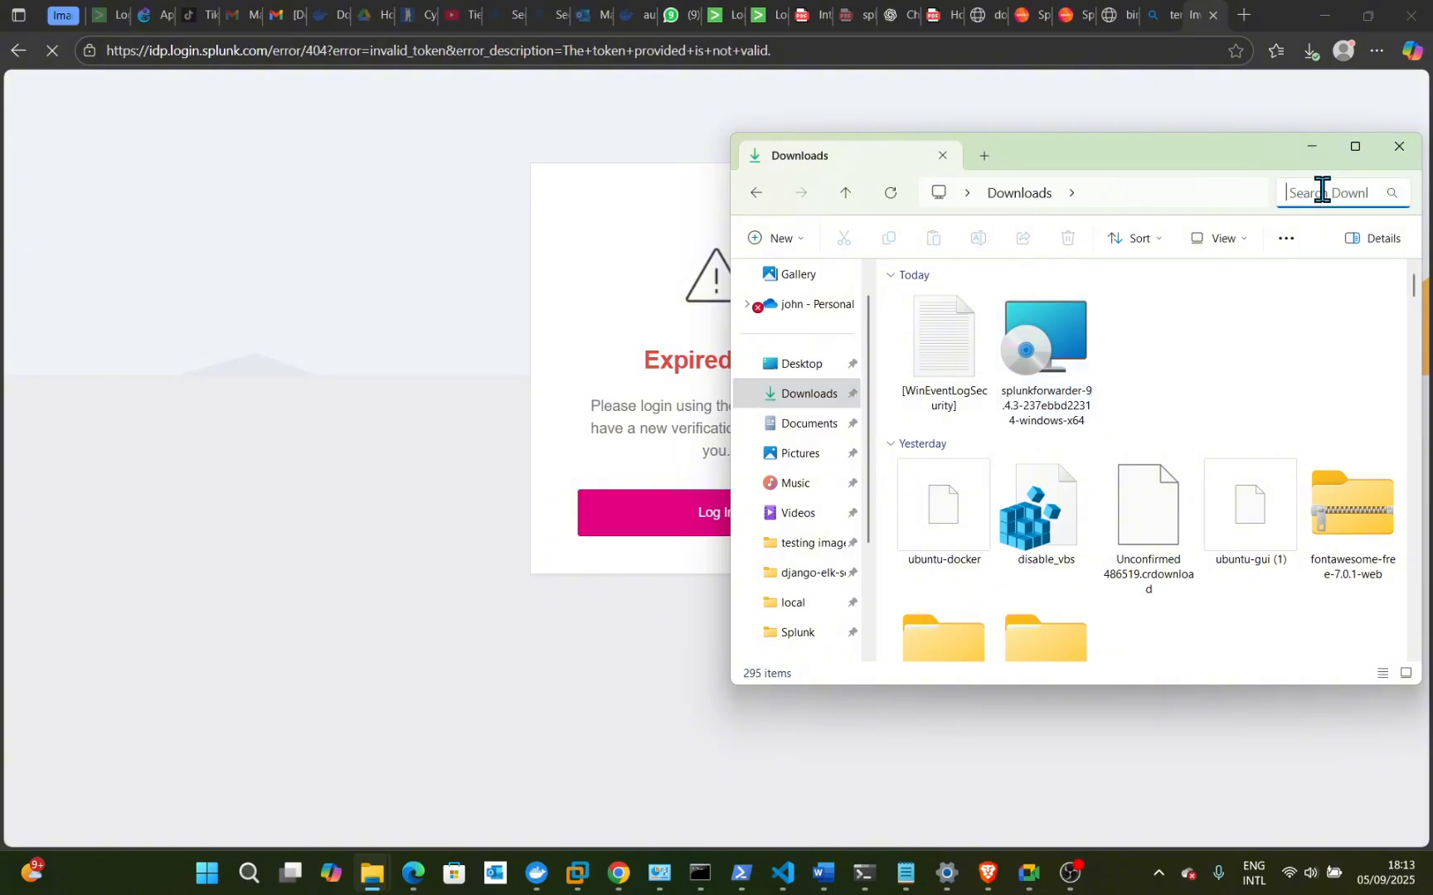
pyautogui.write('spl')
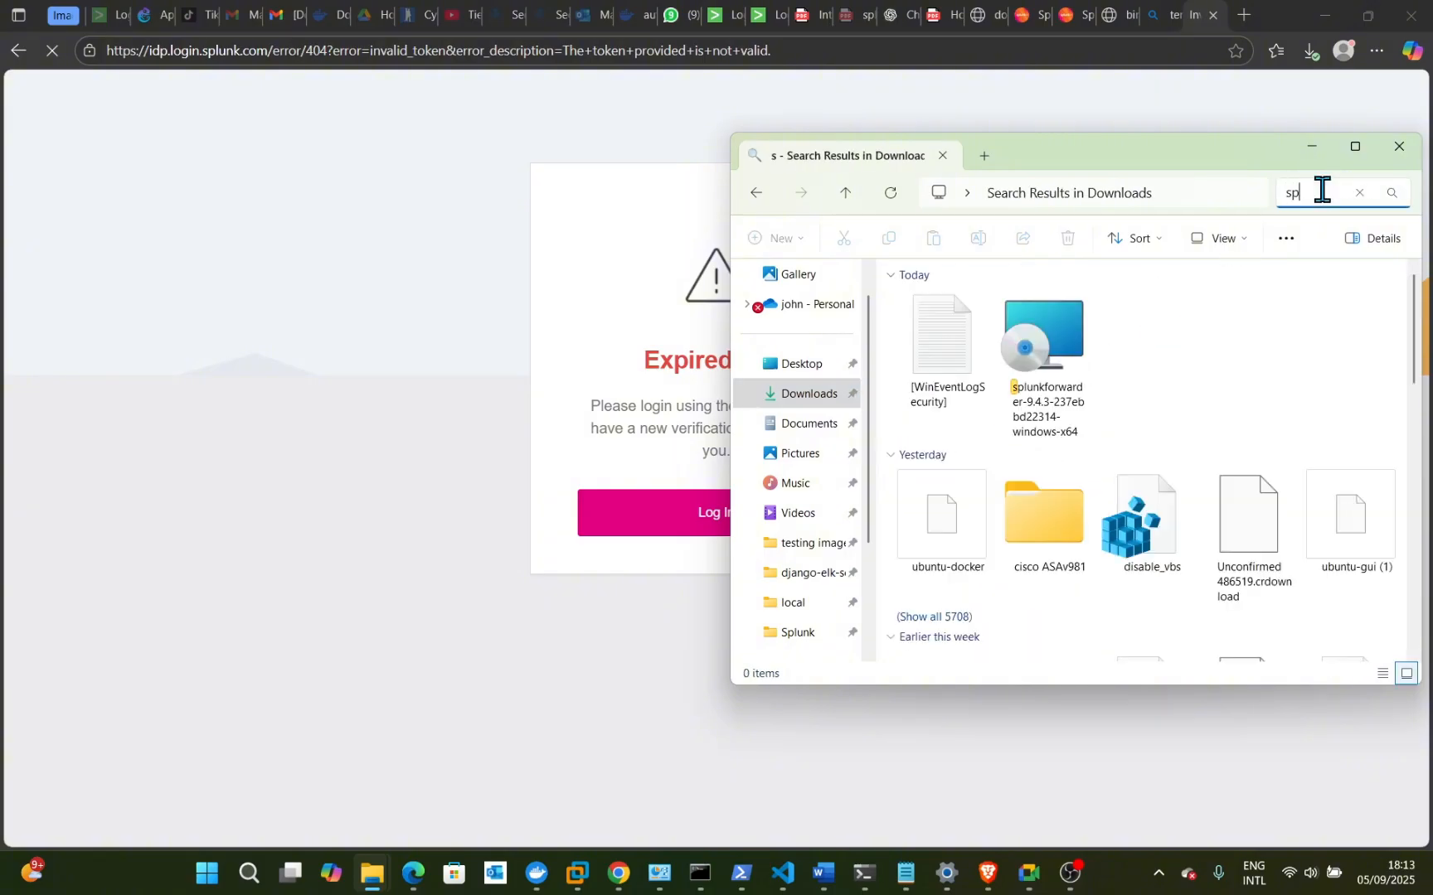
pyautogui.write('u')
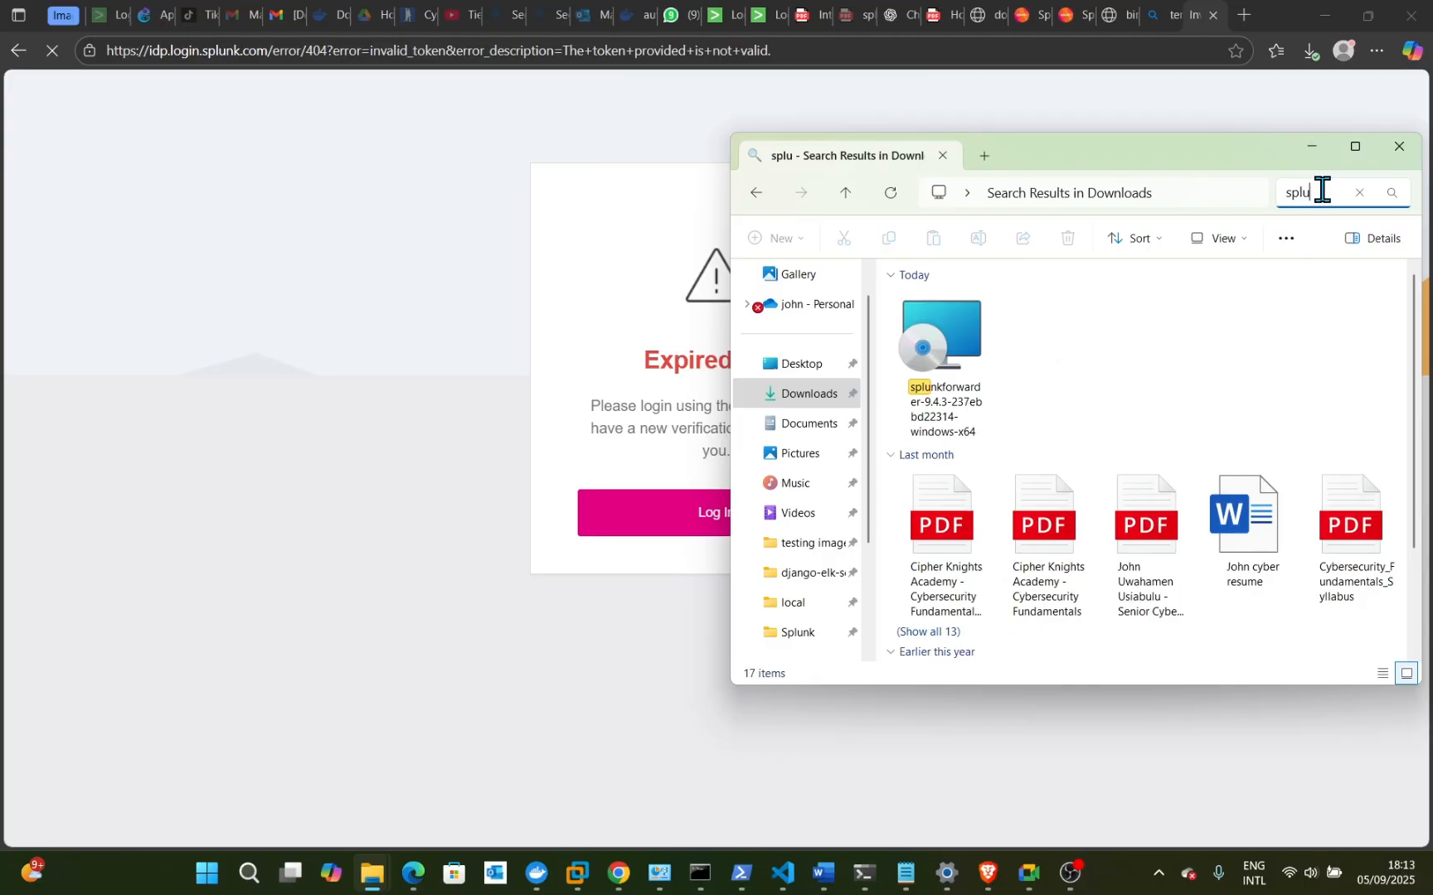
pyautogui.write('n')
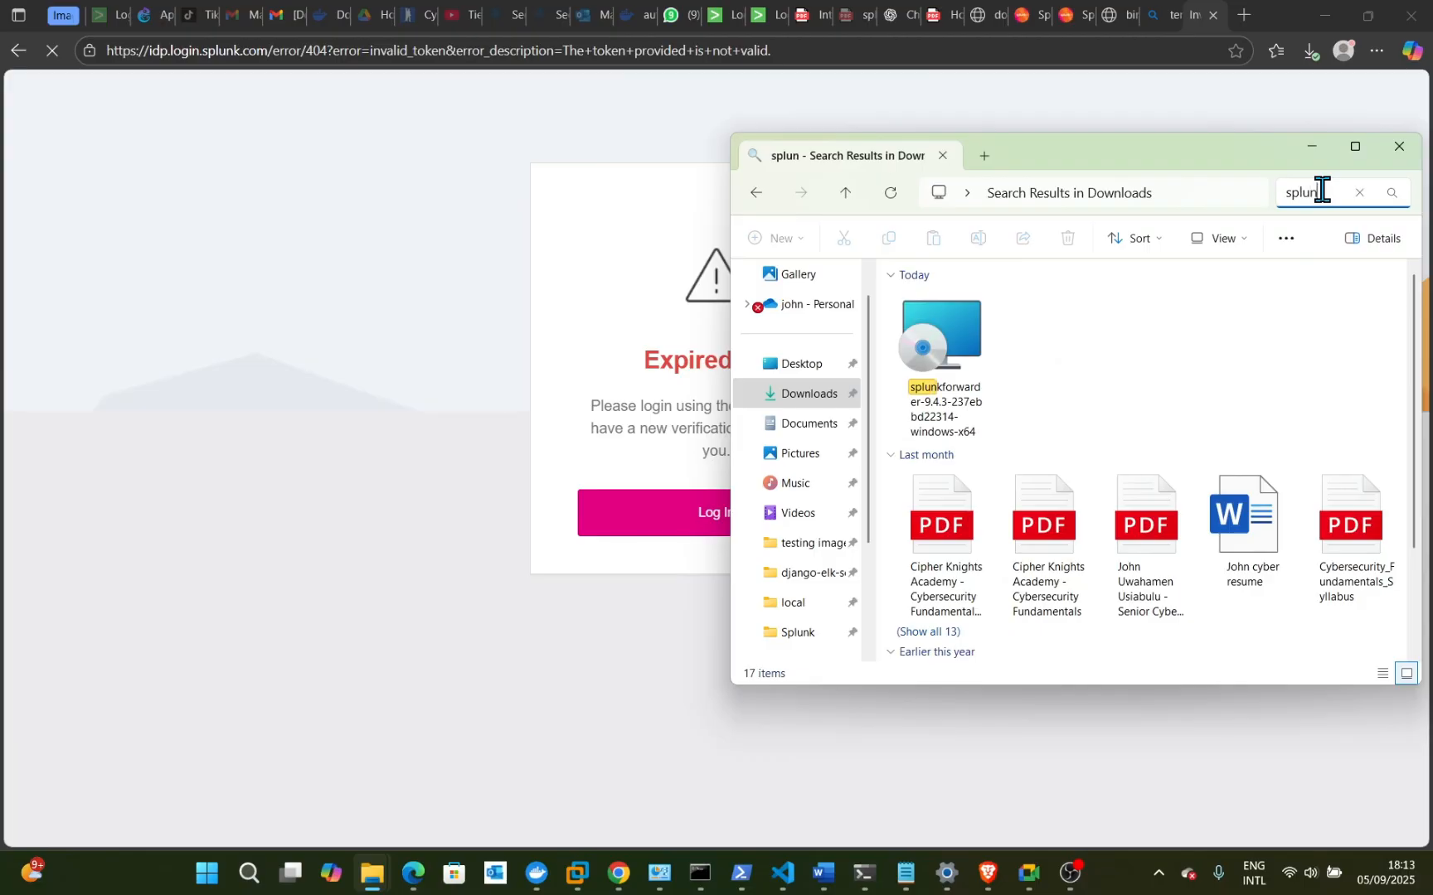
pyautogui.write('k')
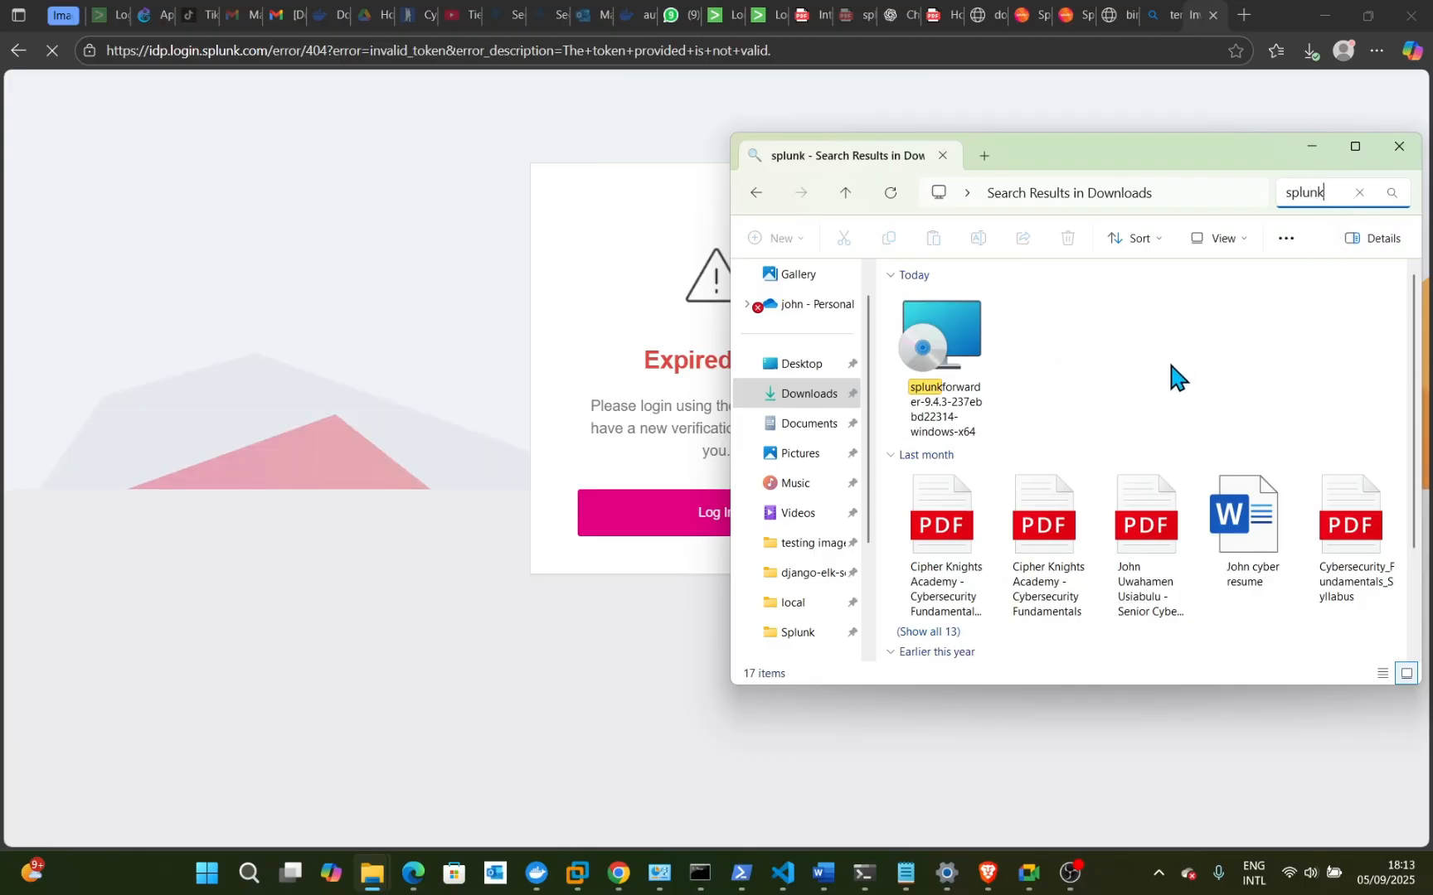
pyautogui.scroll(-2, 1171, 377)
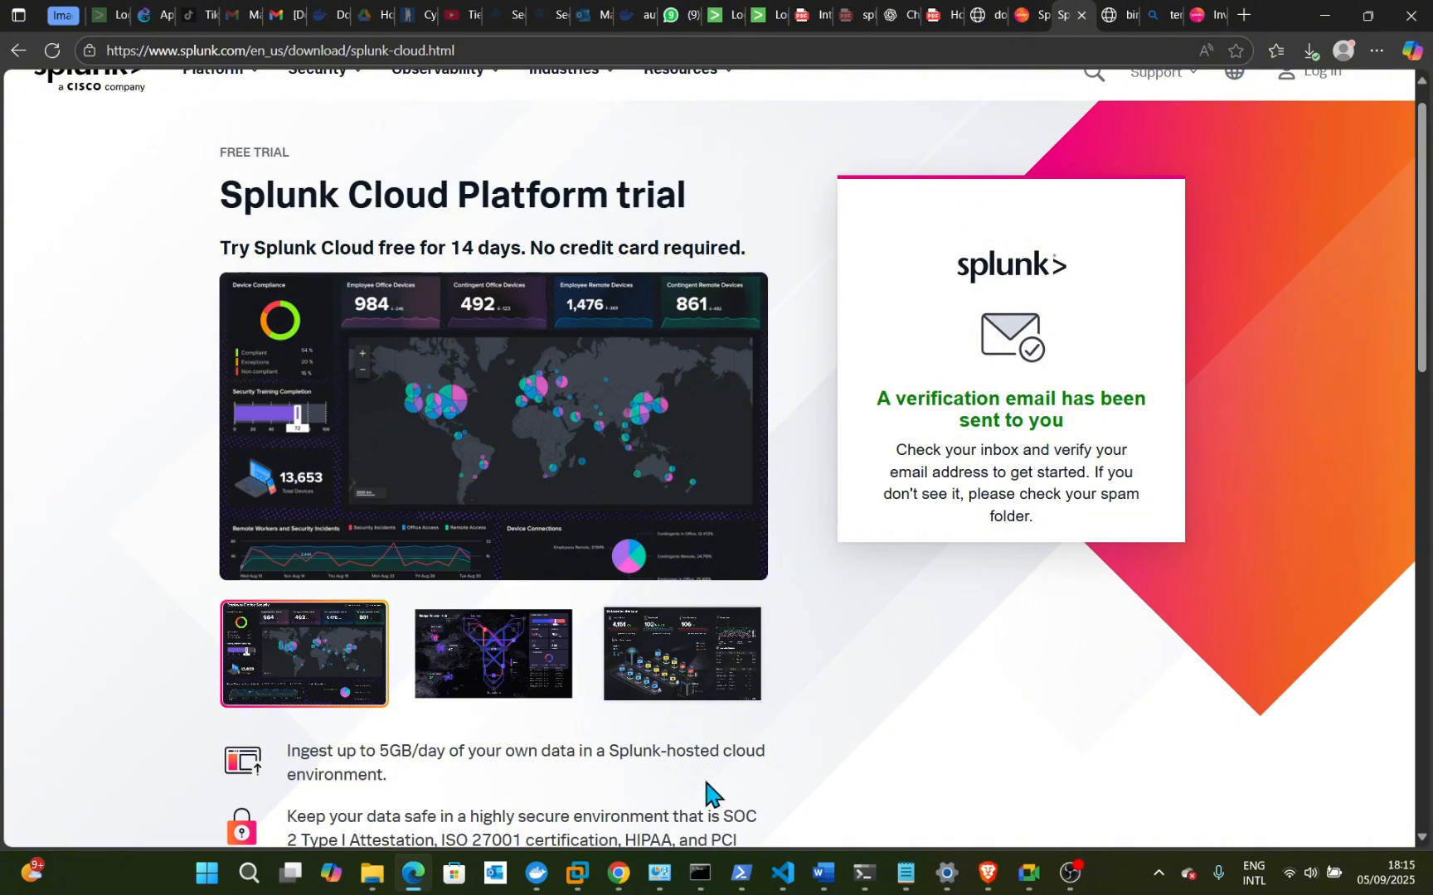
# - Review the splunkforwarder installer in the search results, then go to the Splunk Enterprise sign-in tab
pyautogui.moveTo(735, 866)
pyautogui.moveTo(418, 885)
pyautogui.moveTo(372, 874)
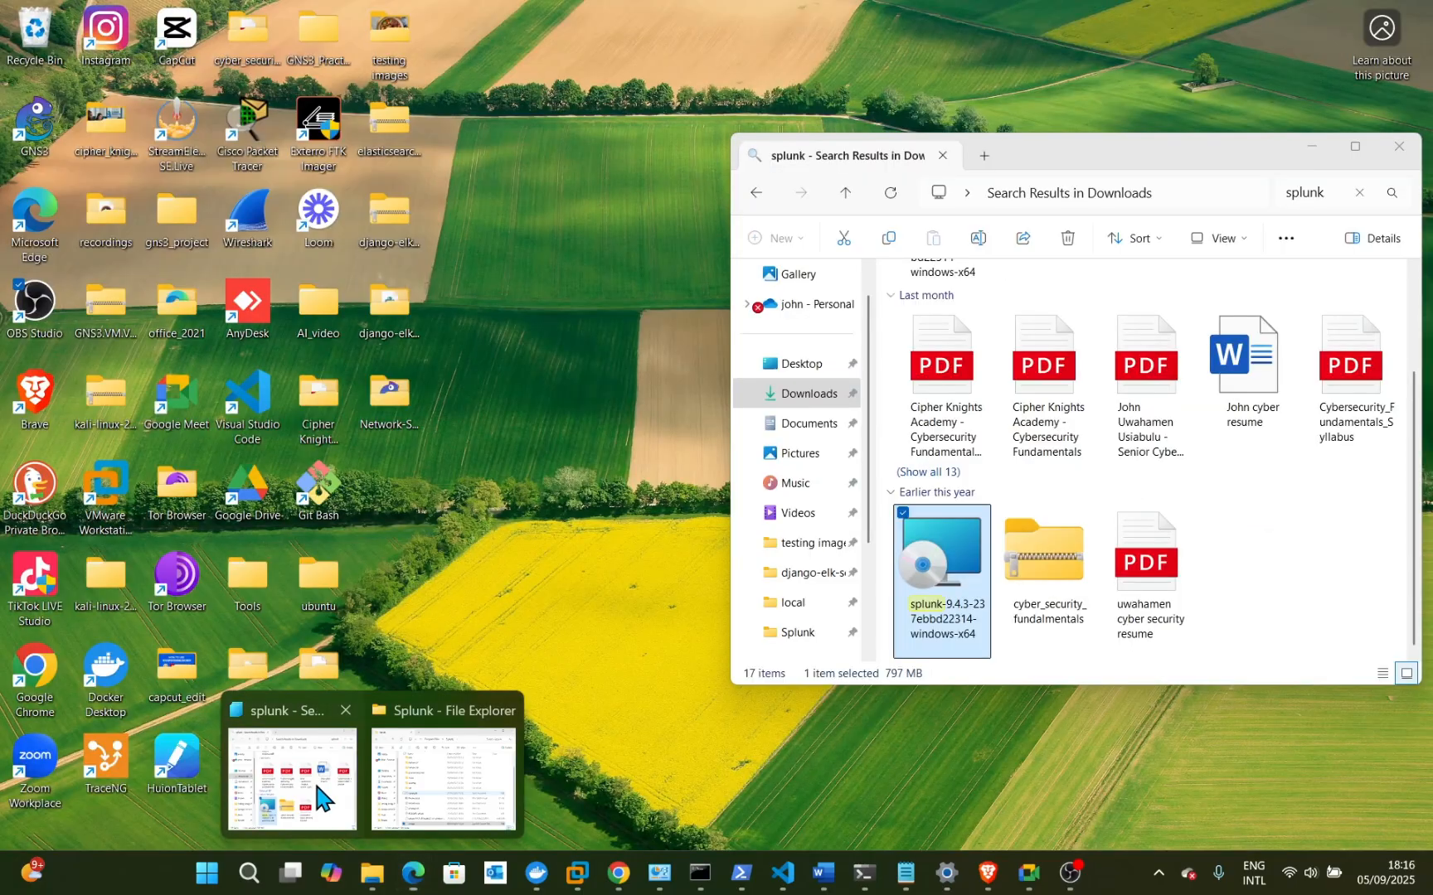
pyautogui.click(314, 779)
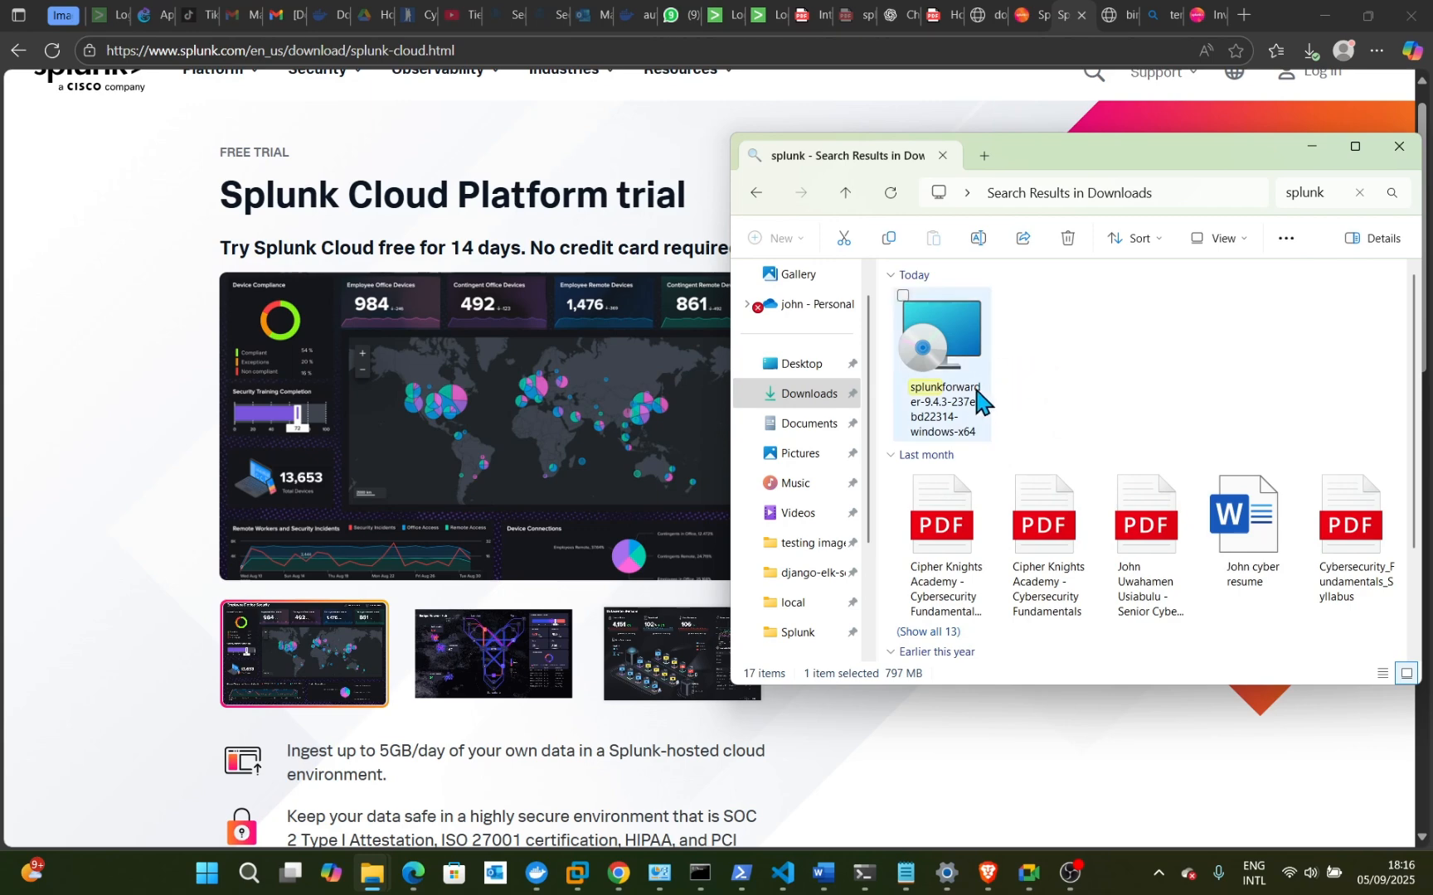
pyautogui.moveTo(980, 413)
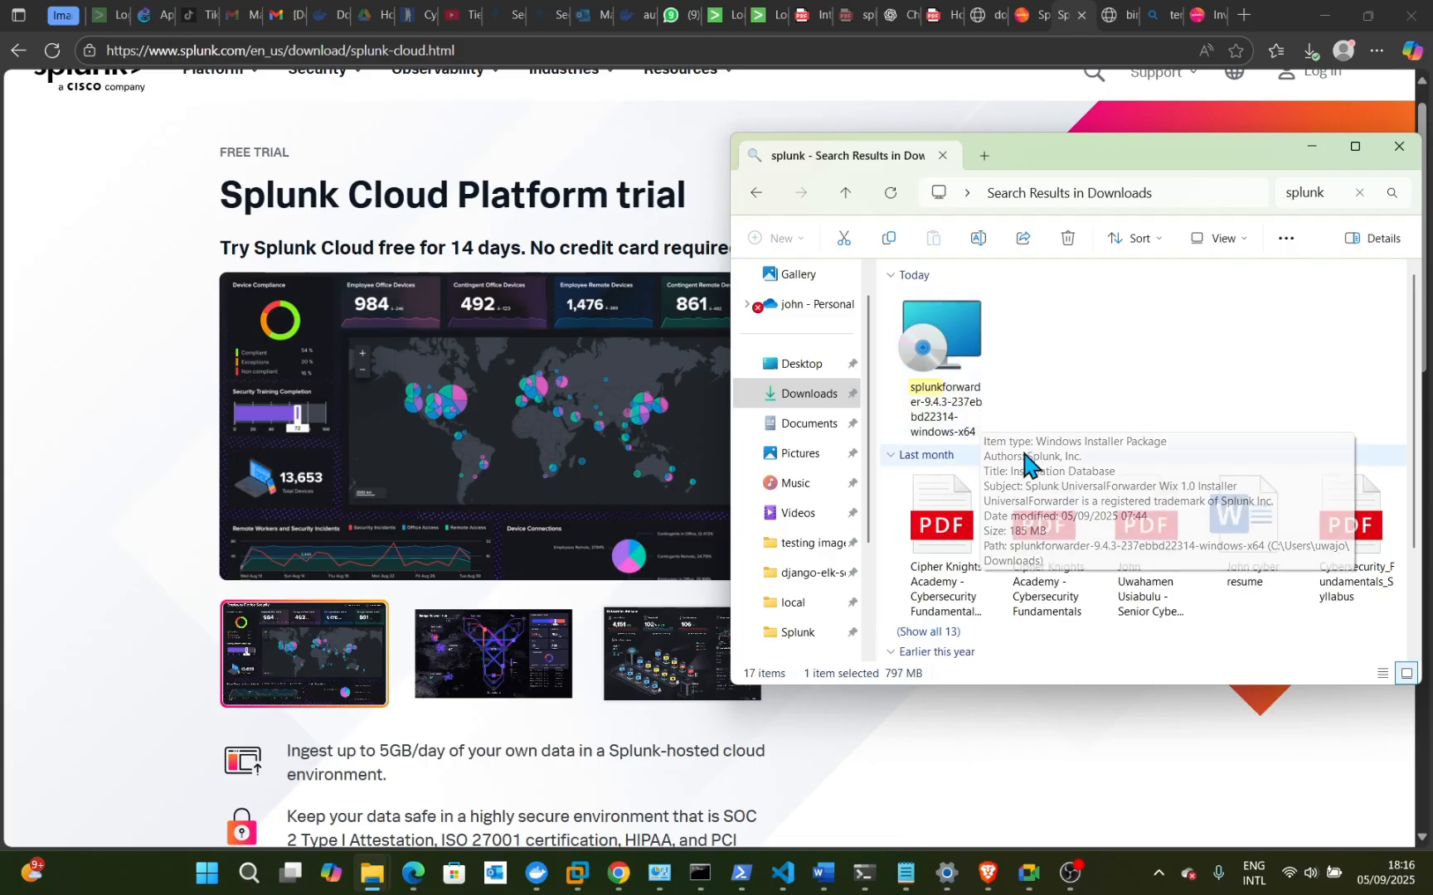
pyautogui.click(753, 18)
pyautogui.click(591, 335)
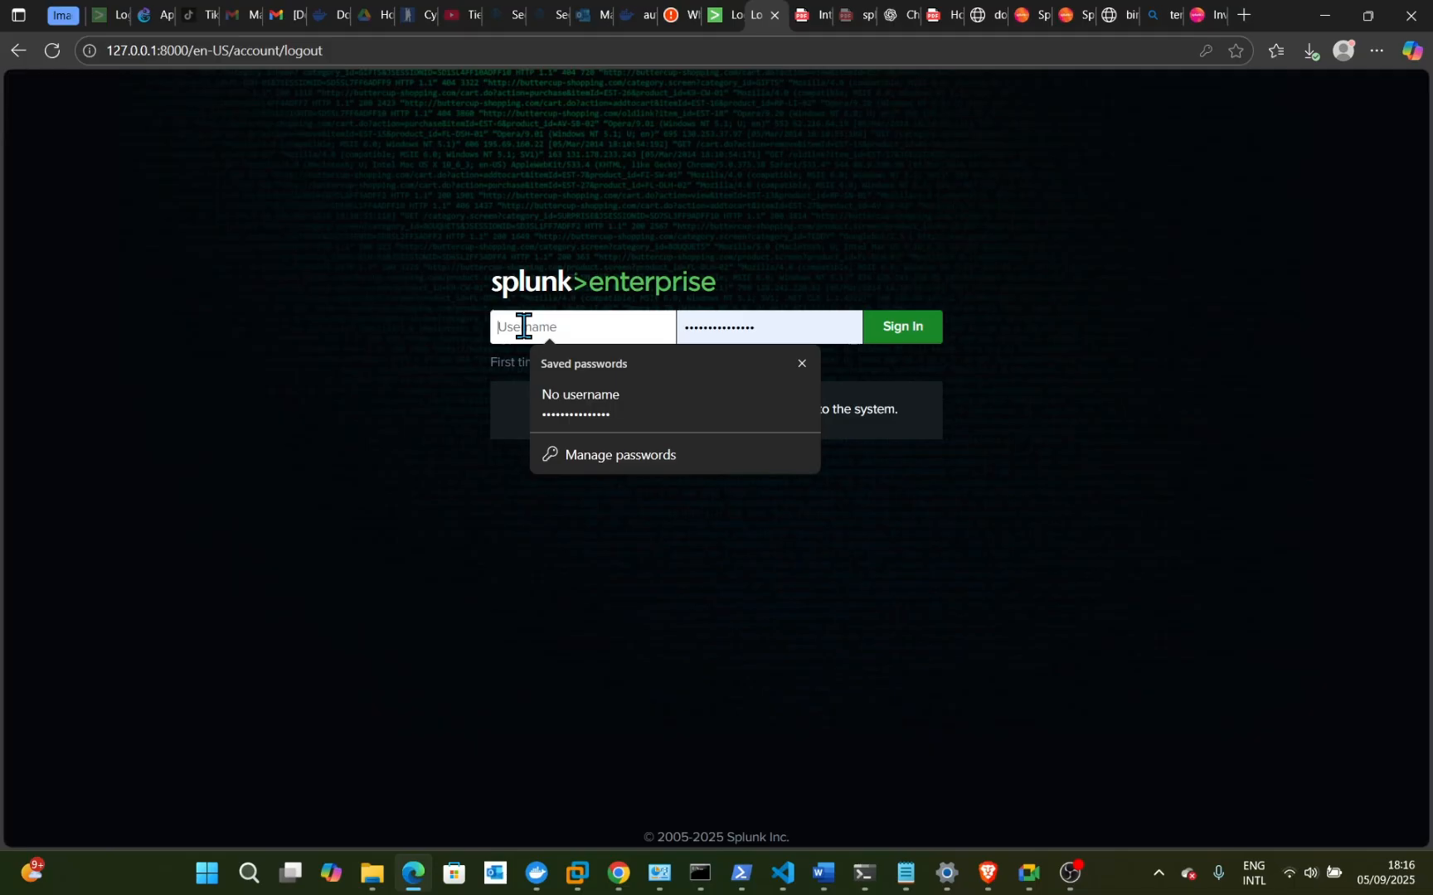
# - Log in to Splunk Enterprise with the saved admin username and a freshly typed password
pyautogui.write('cipher0411')
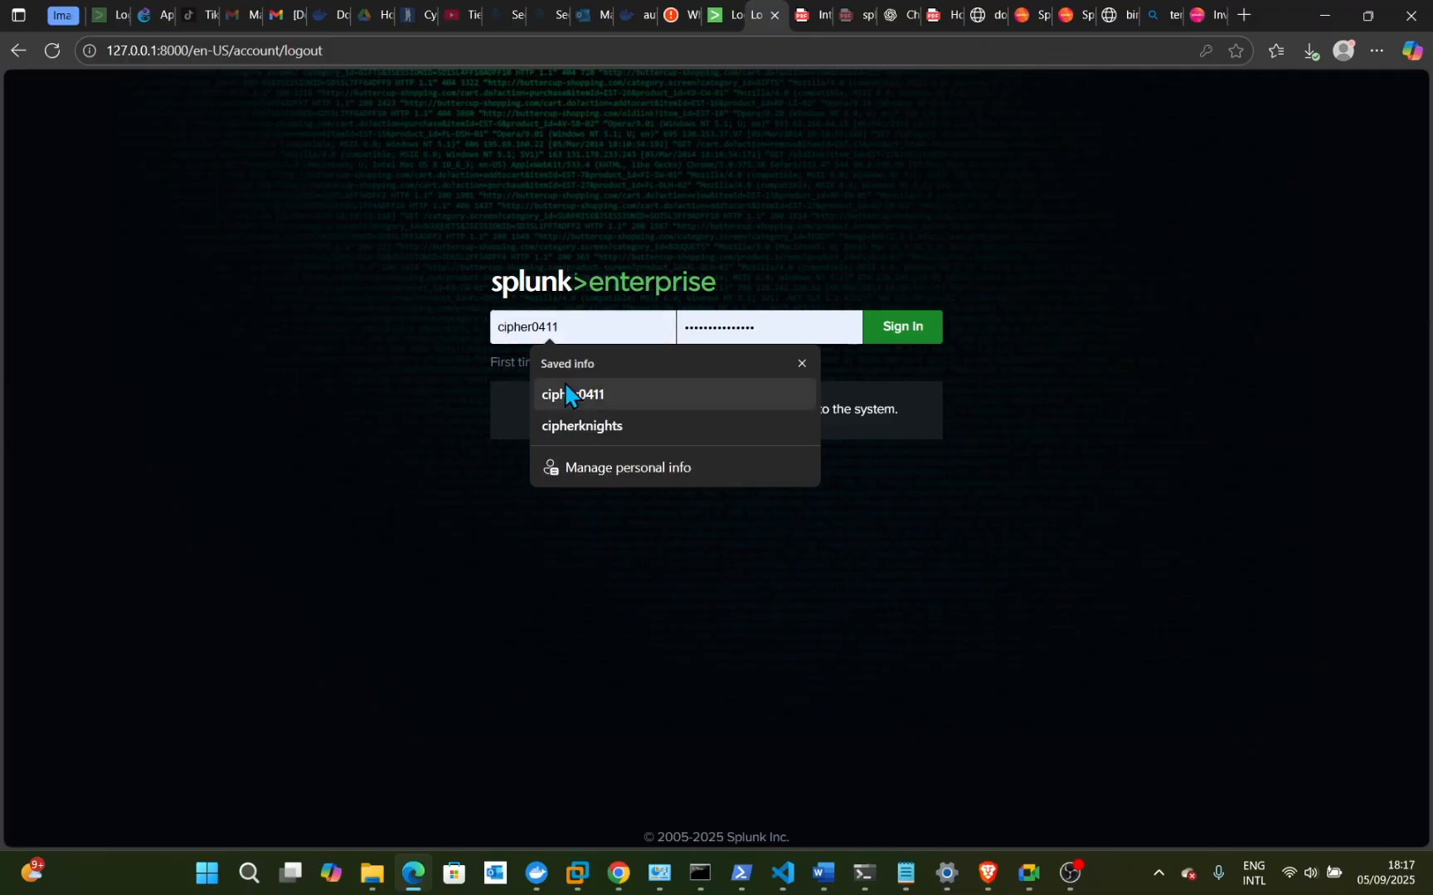
pyautogui.click(565, 393)
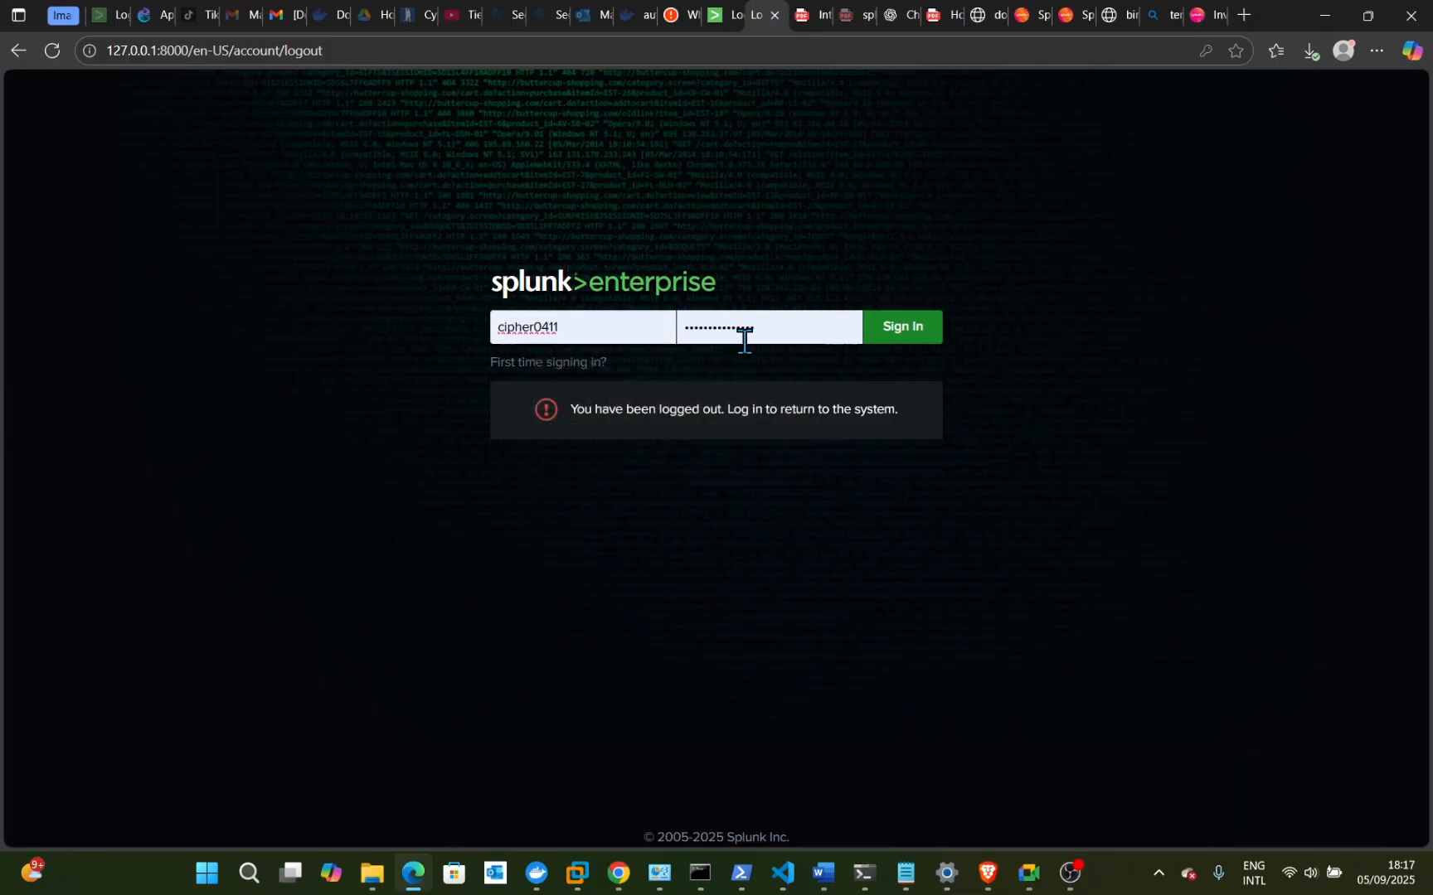
pyautogui.click(776, 329)
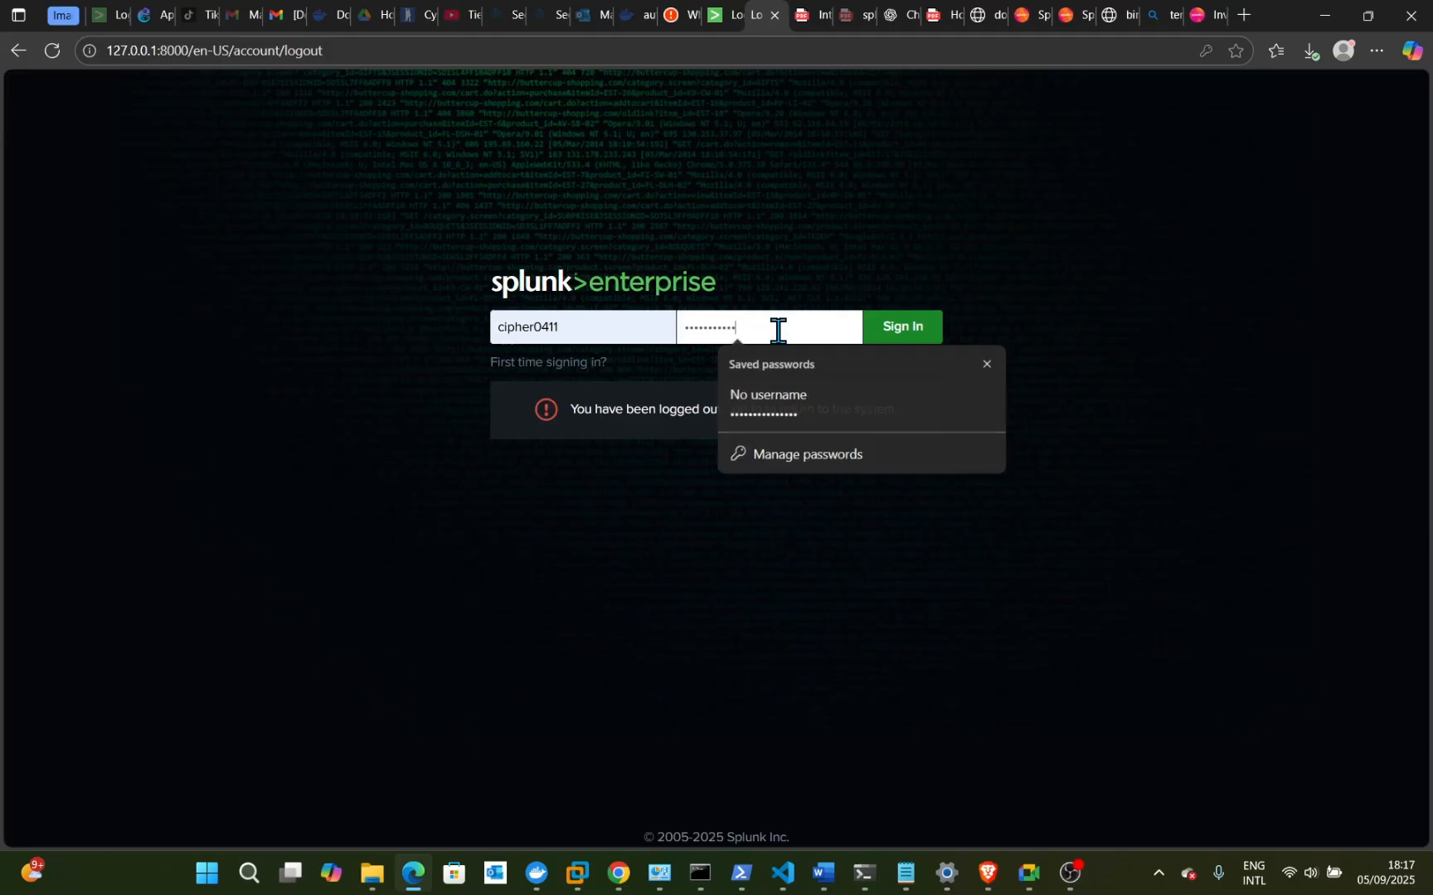
pyautogui.hotkey('ctrl', 'a')
pyautogui.press('BackSpace')
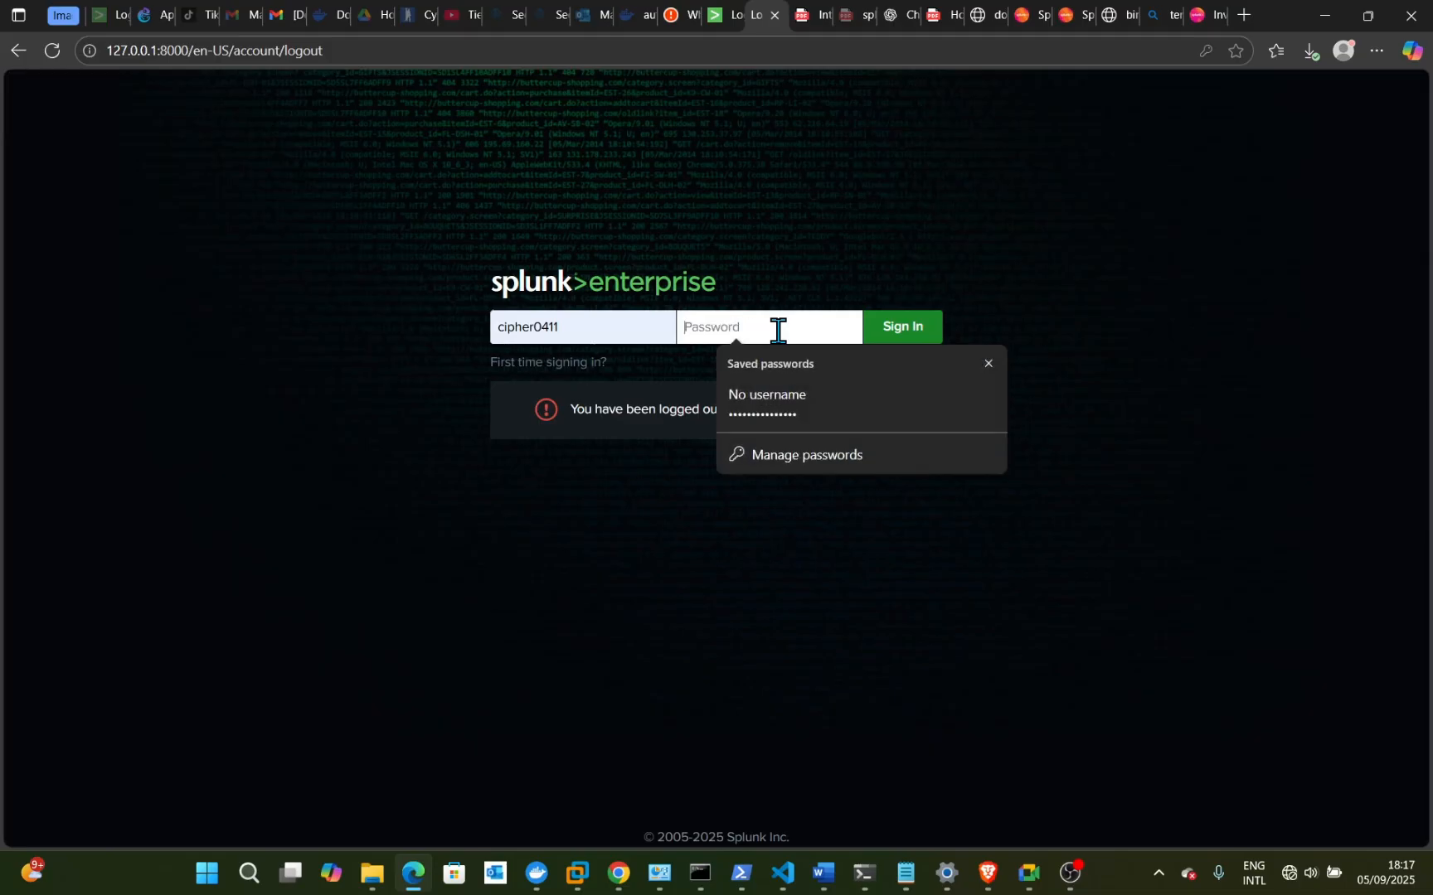
pyautogui.write('•••••••••••')
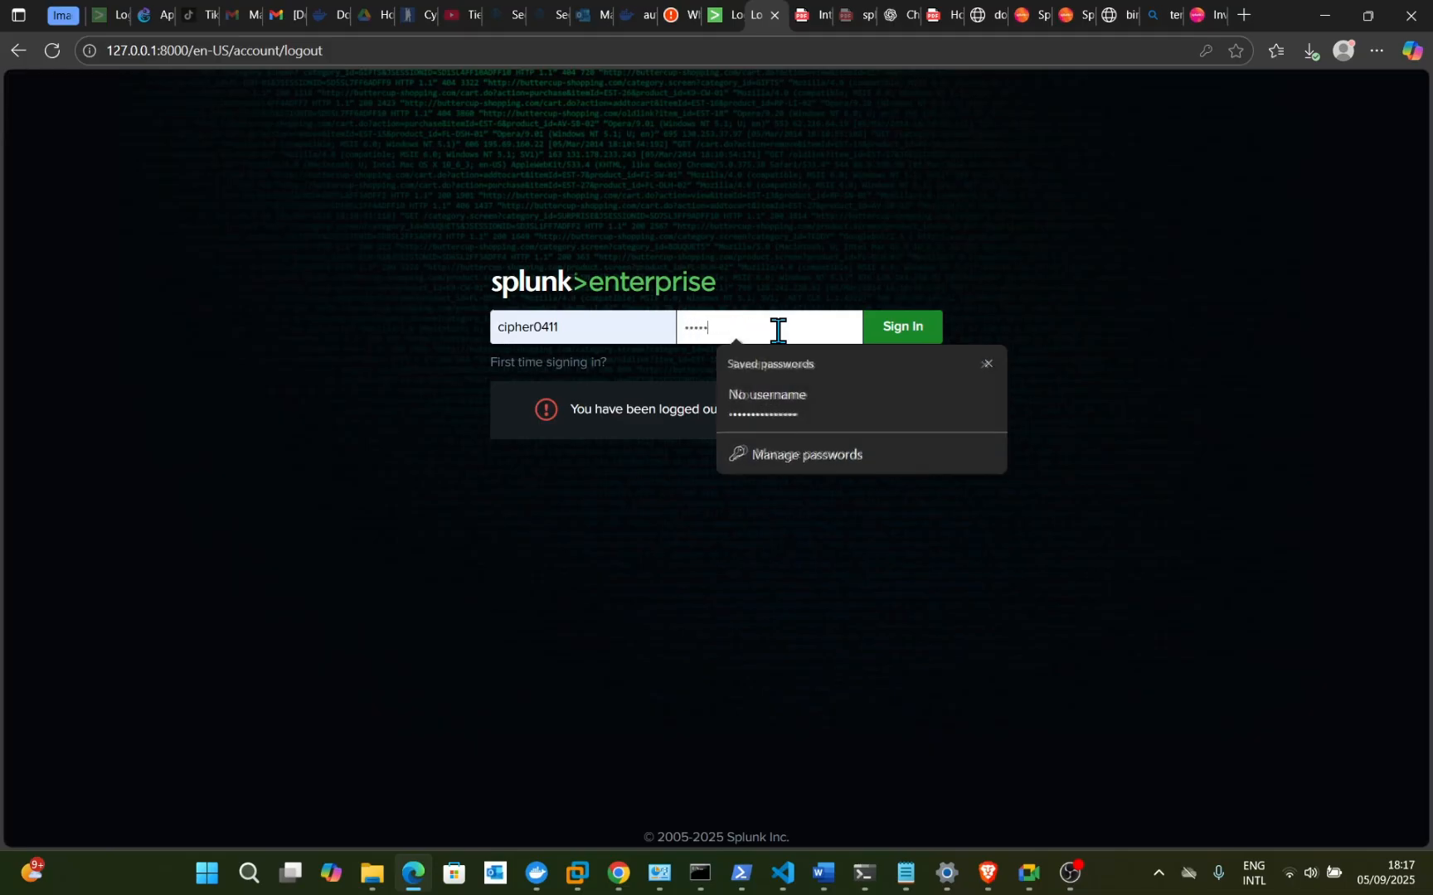
pyautogui.write('••')
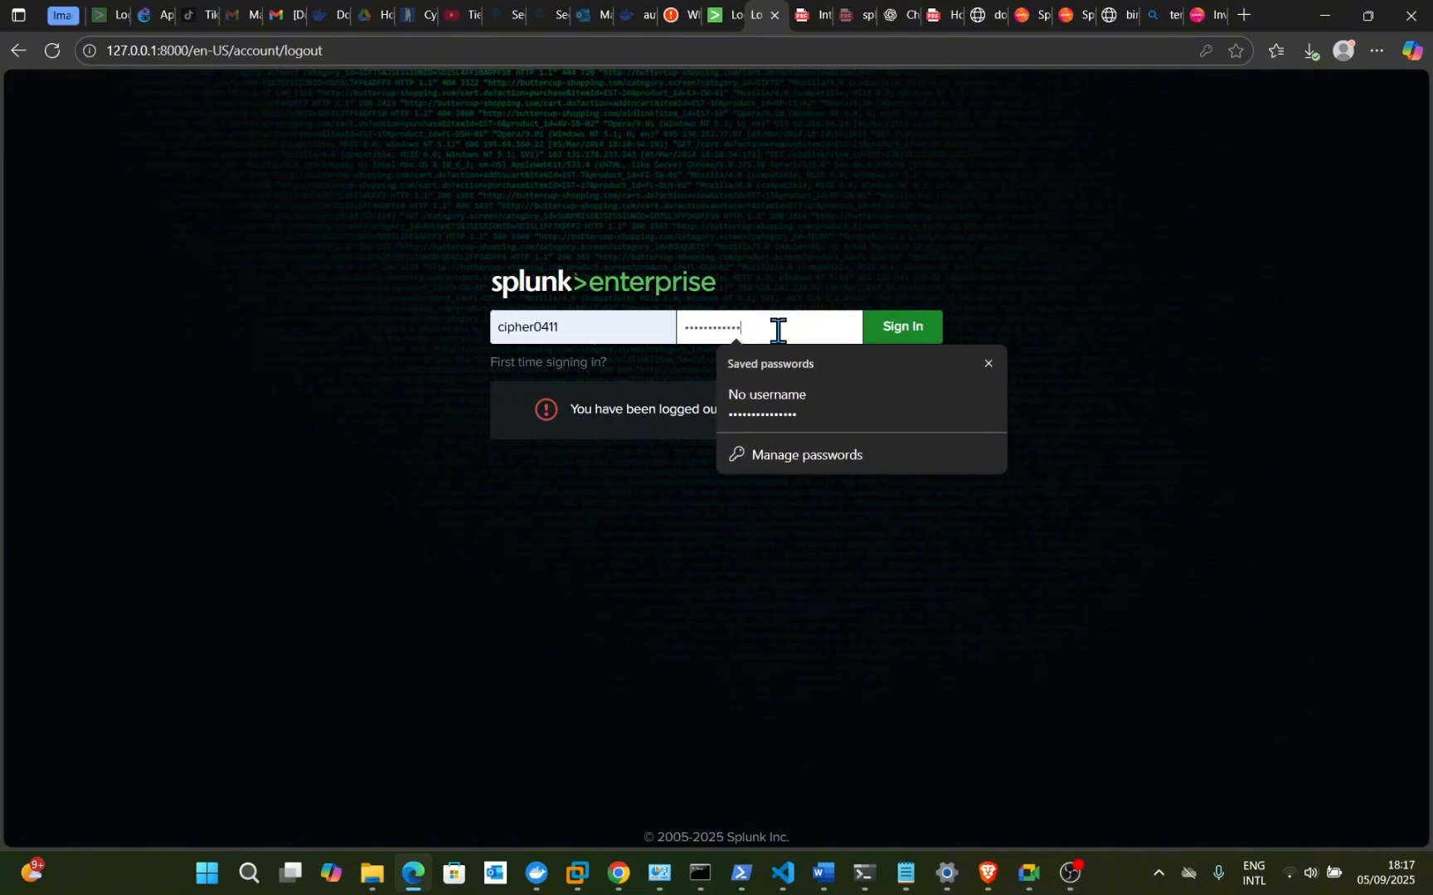
pyautogui.write('•')
pyautogui.press('Return')
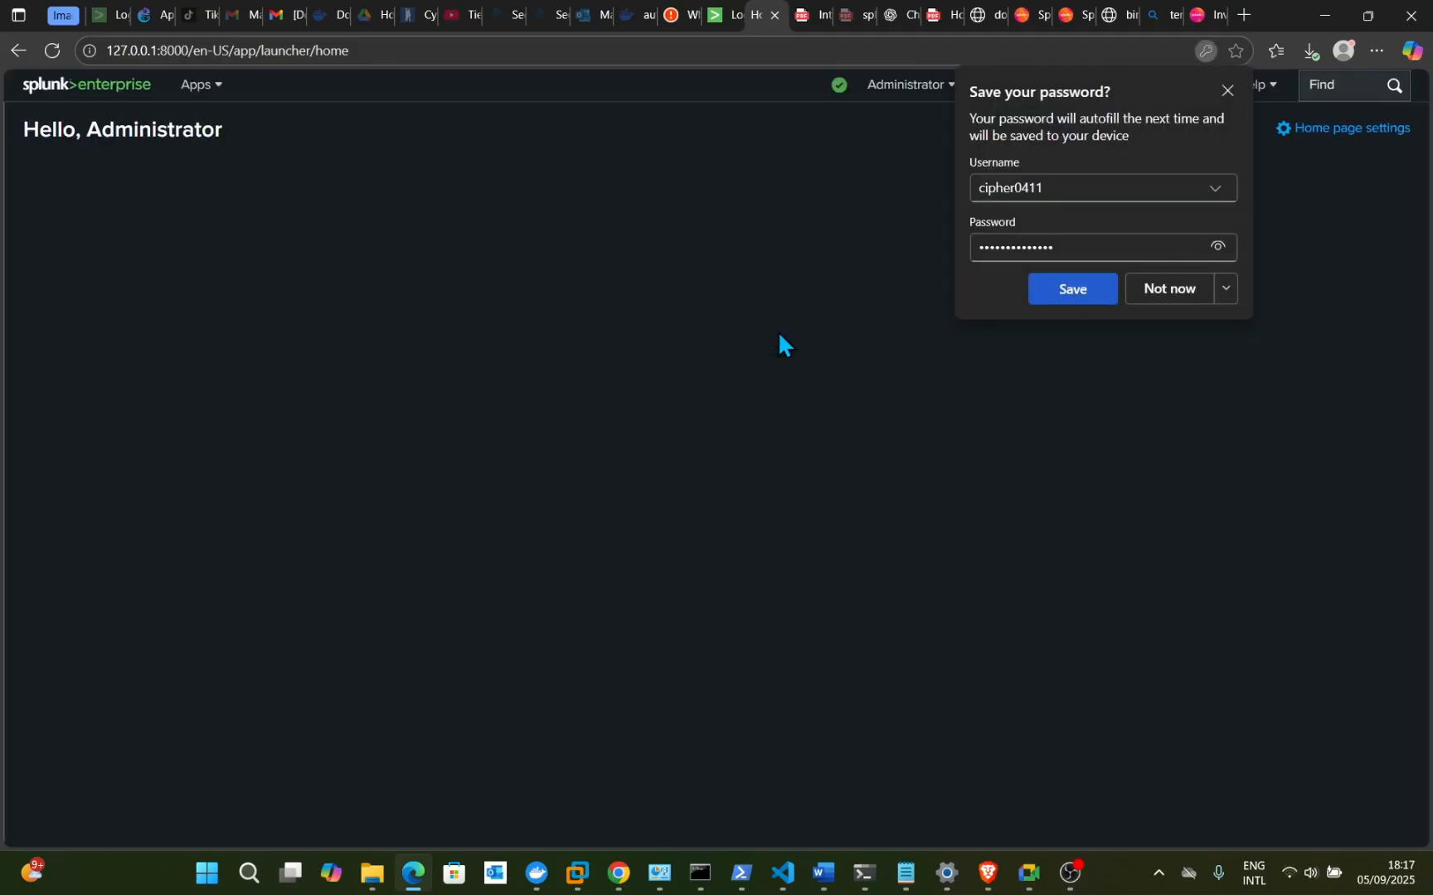
# - Dismiss the browser's save-password prompt and open the Splunk Settings menu
pyautogui.click(1227, 90)
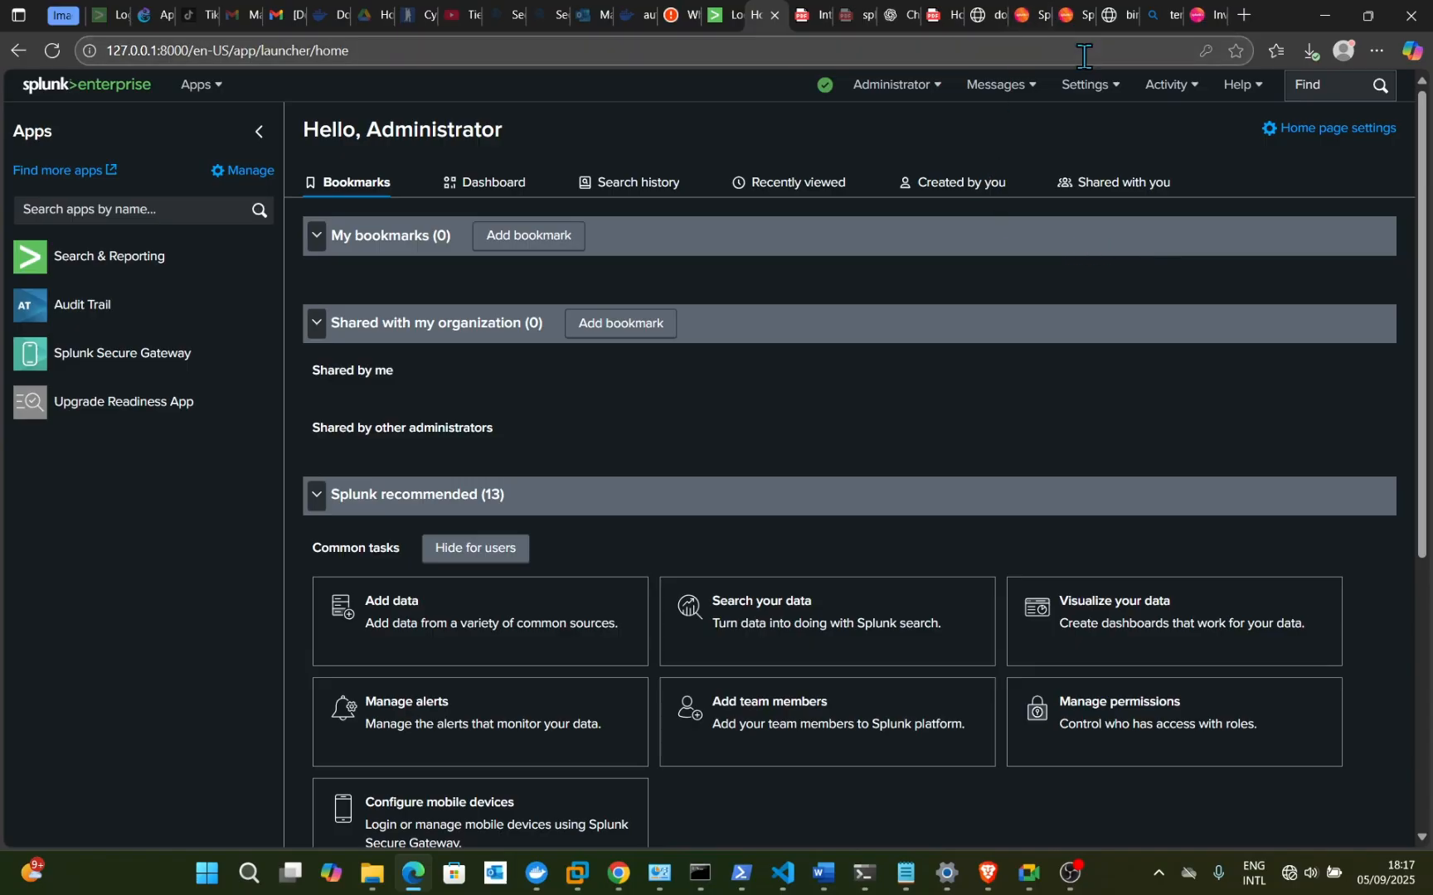
pyautogui.click(1089, 95)
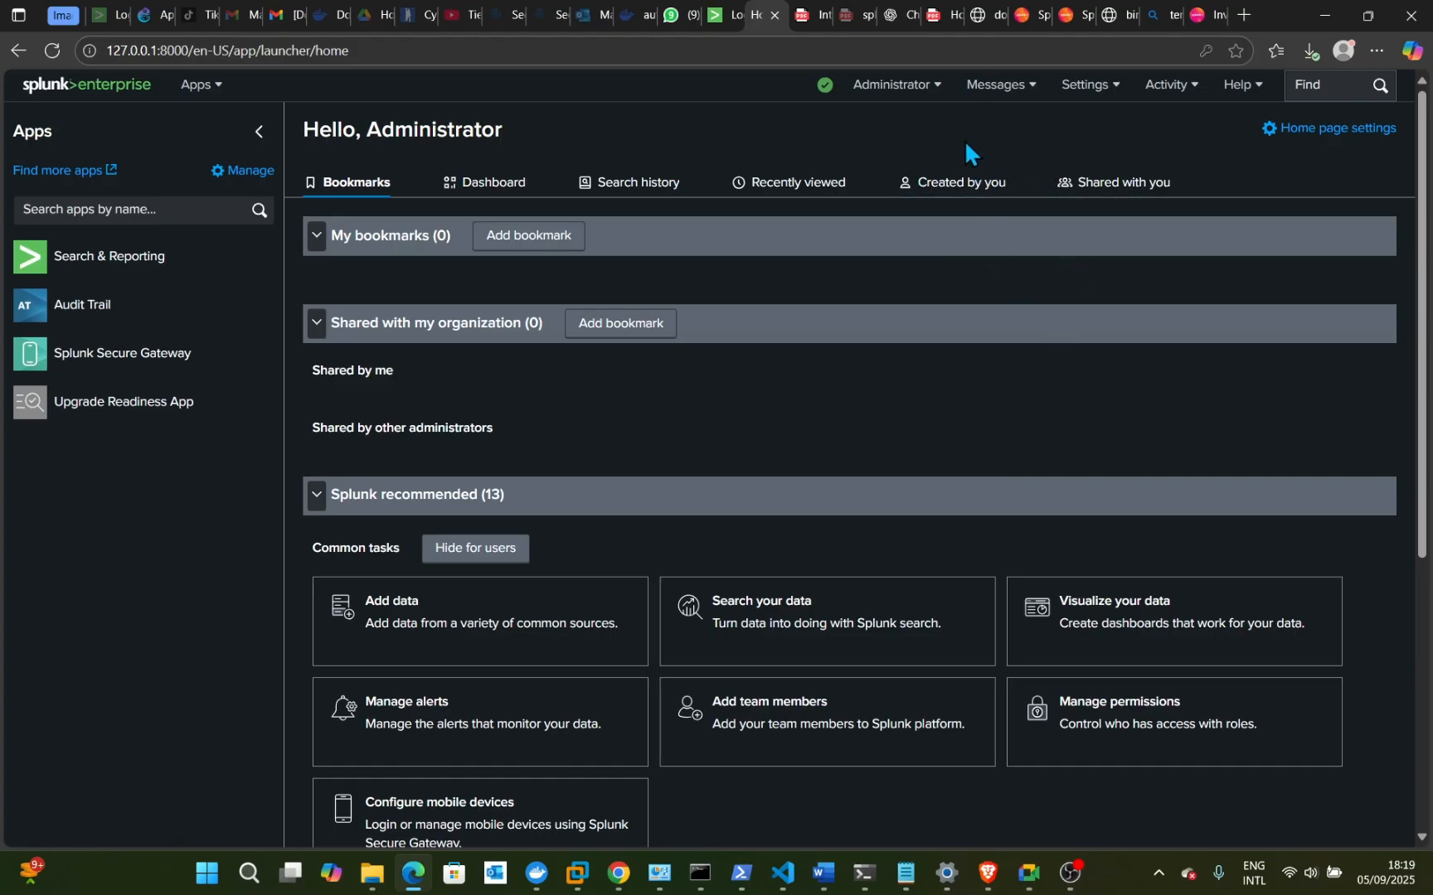
pyautogui.click(1087, 103)
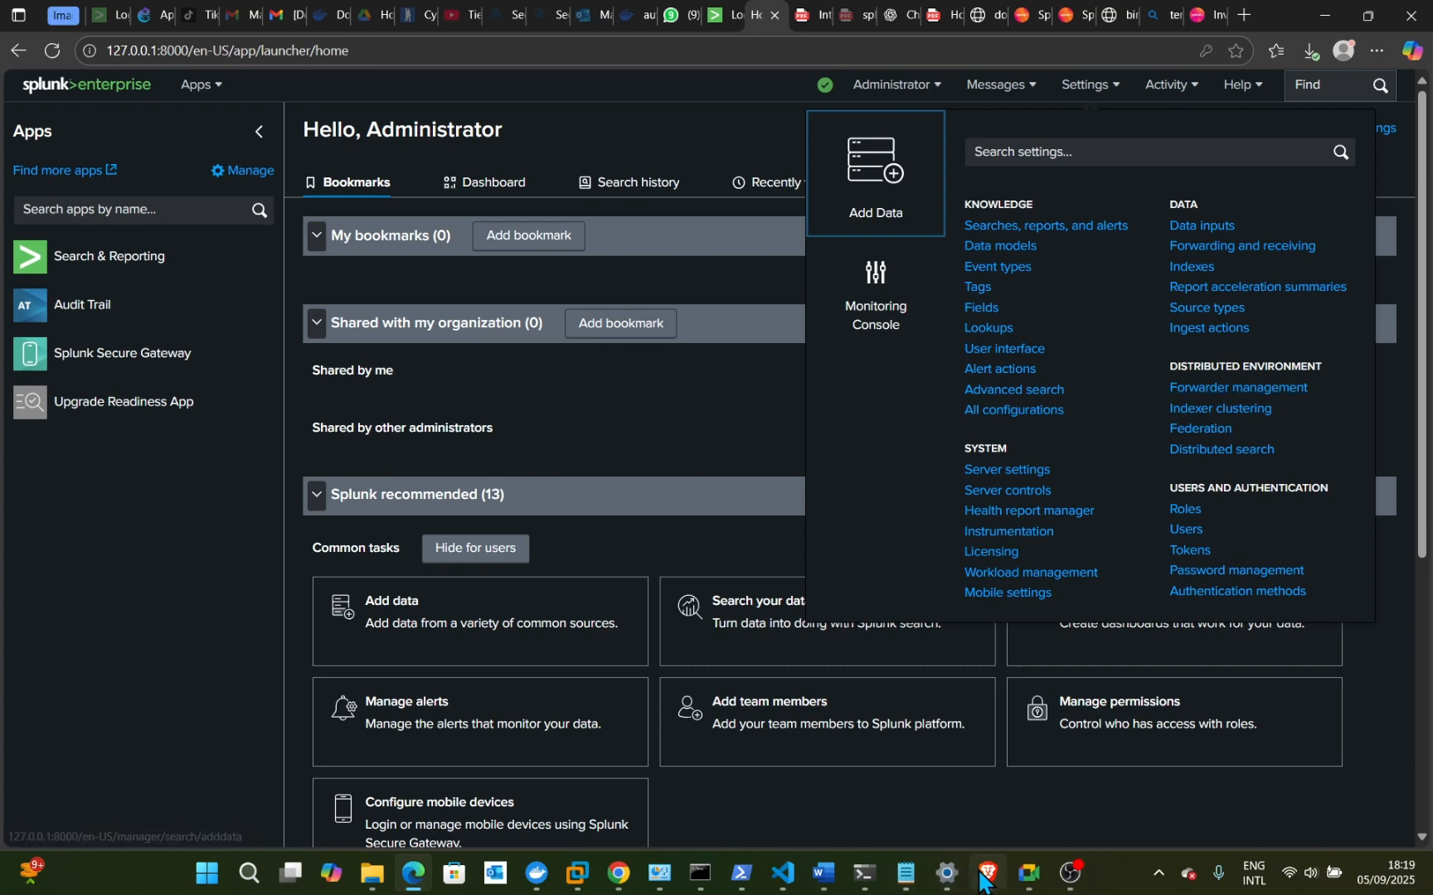
pyautogui.moveTo(1015, 872)
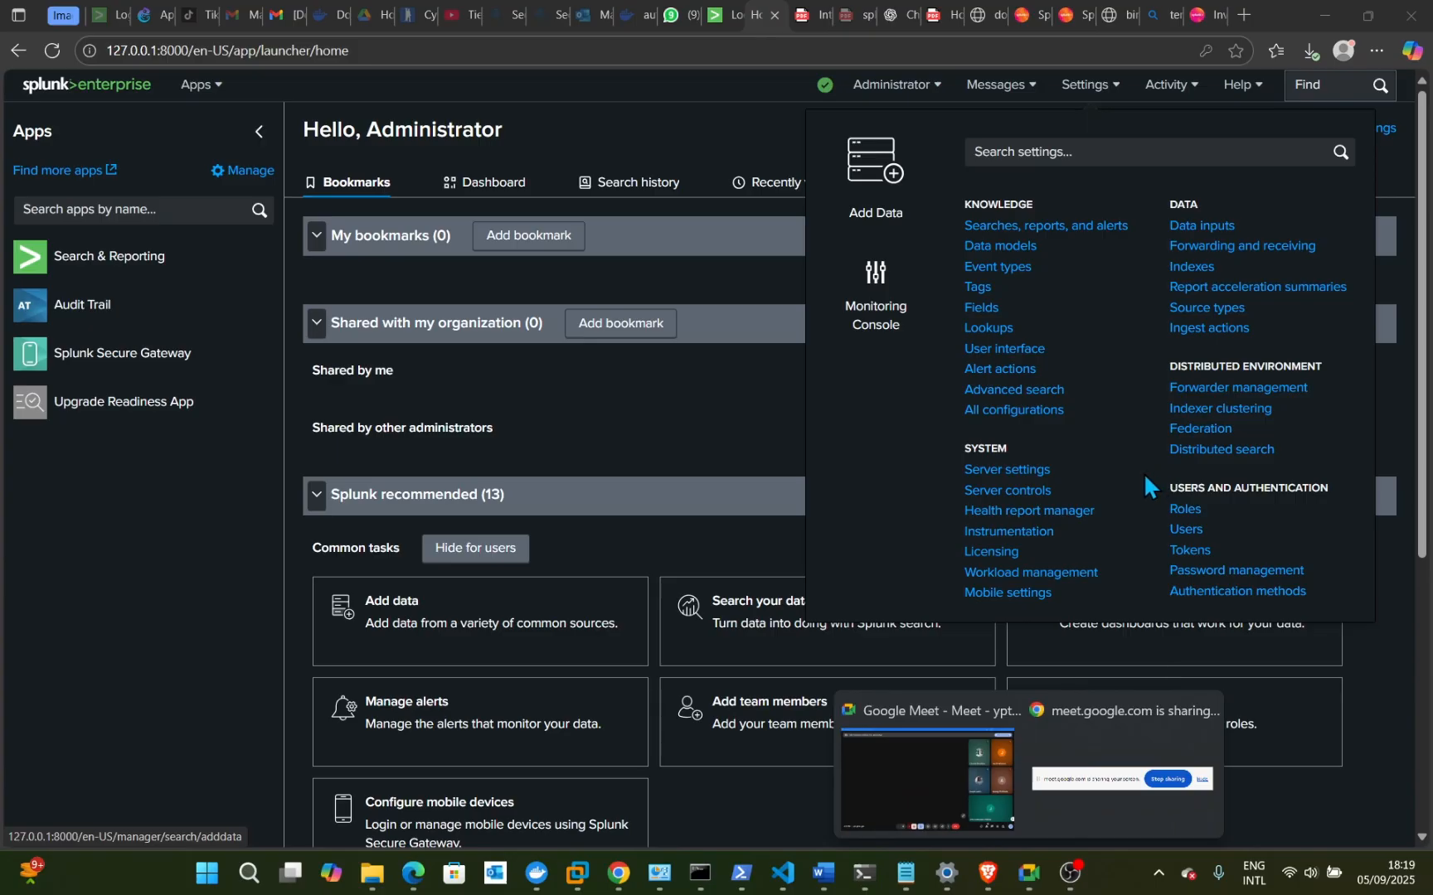
pyautogui.click(1133, 533)
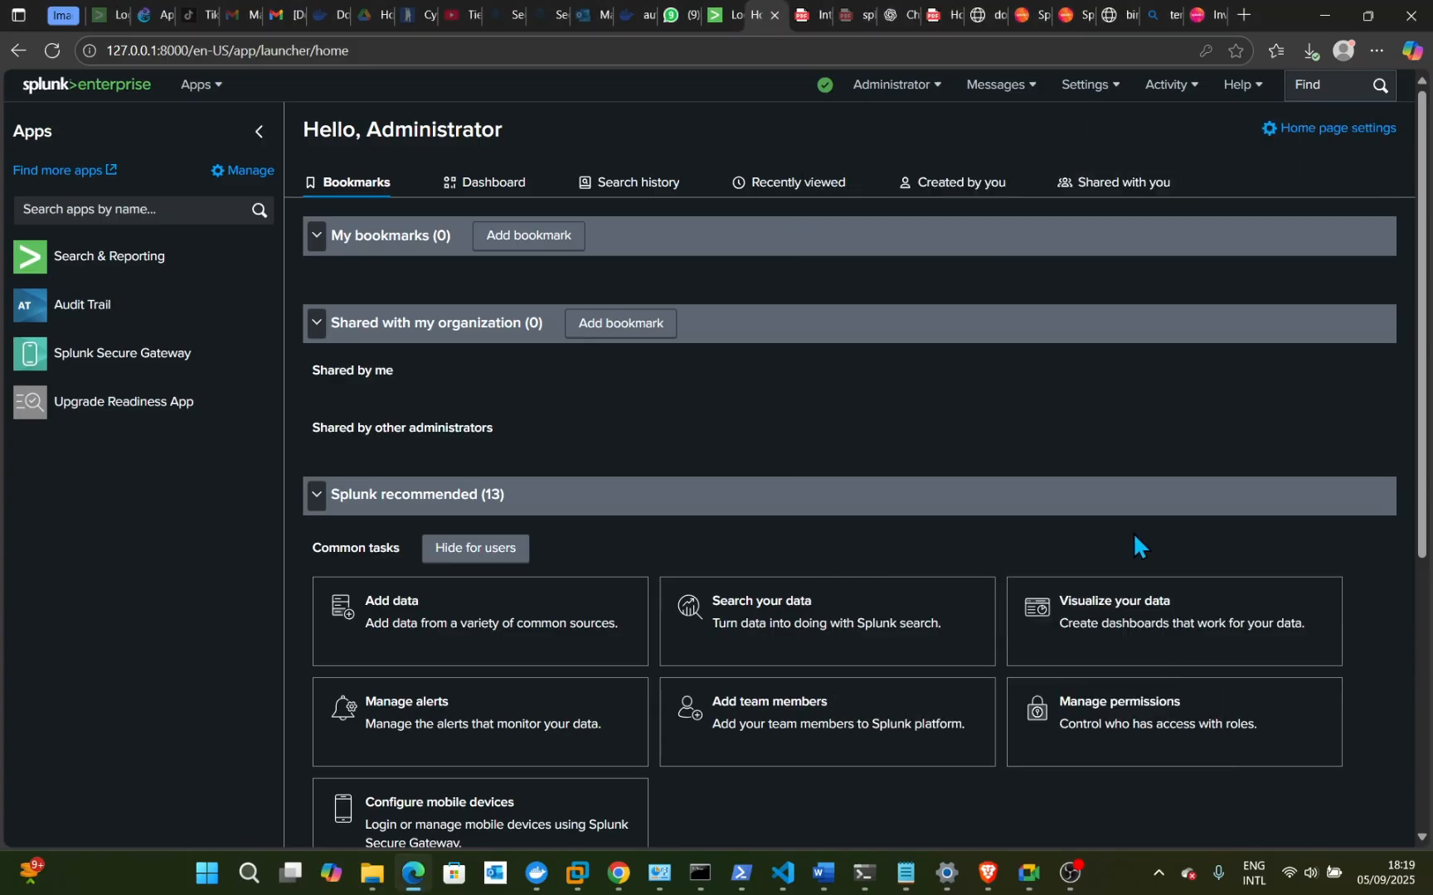
pyautogui.click(1104, 93)
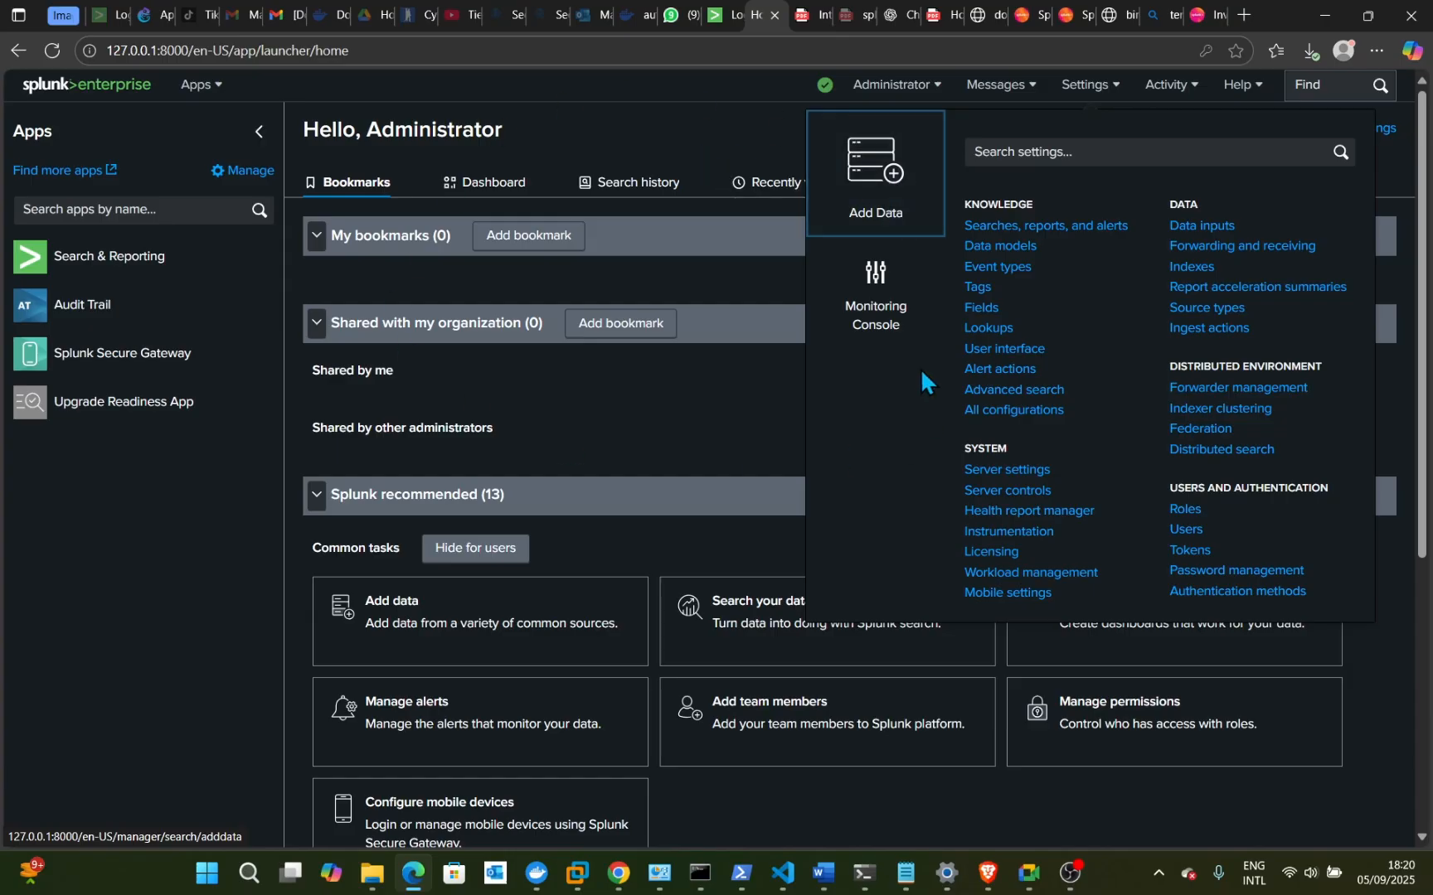
pyautogui.click(675, 139)
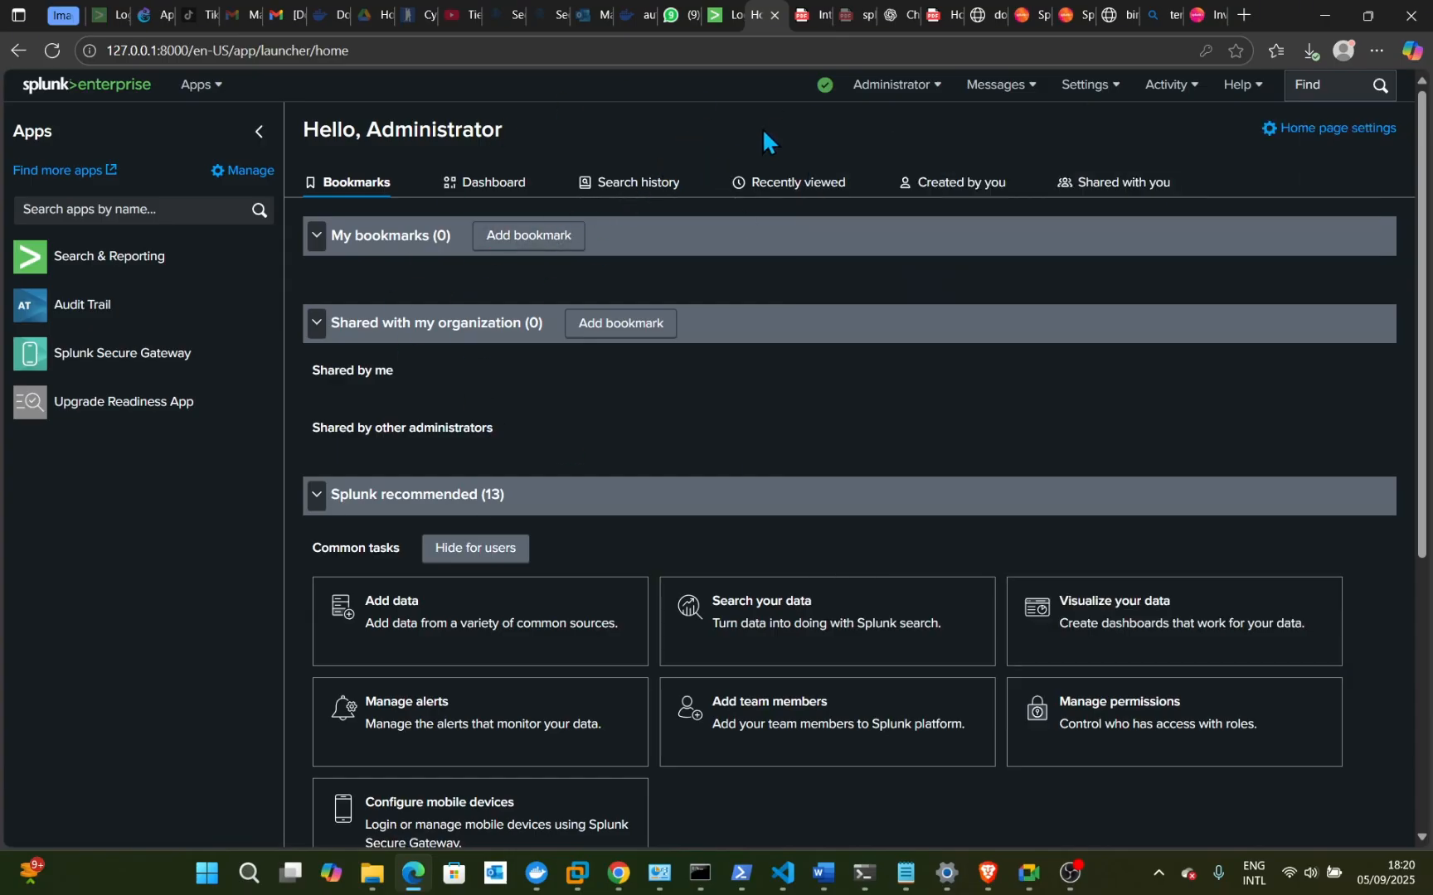
pyautogui.click(1097, 91)
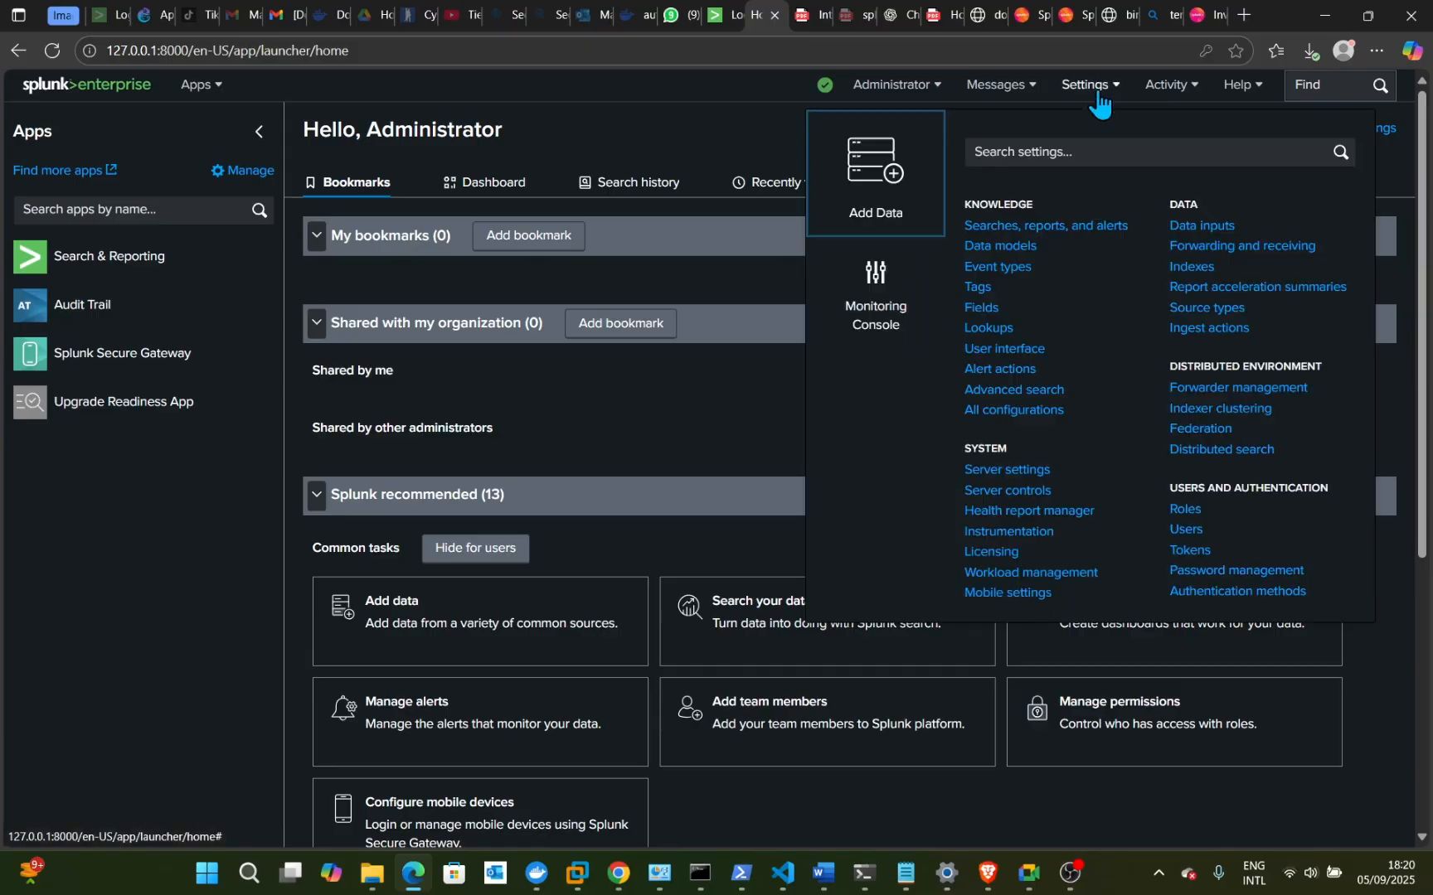
# - Under Forwarding and receiving, view the receiving ports and cancel a new port, keeping 9997
pyautogui.click(1248, 247)
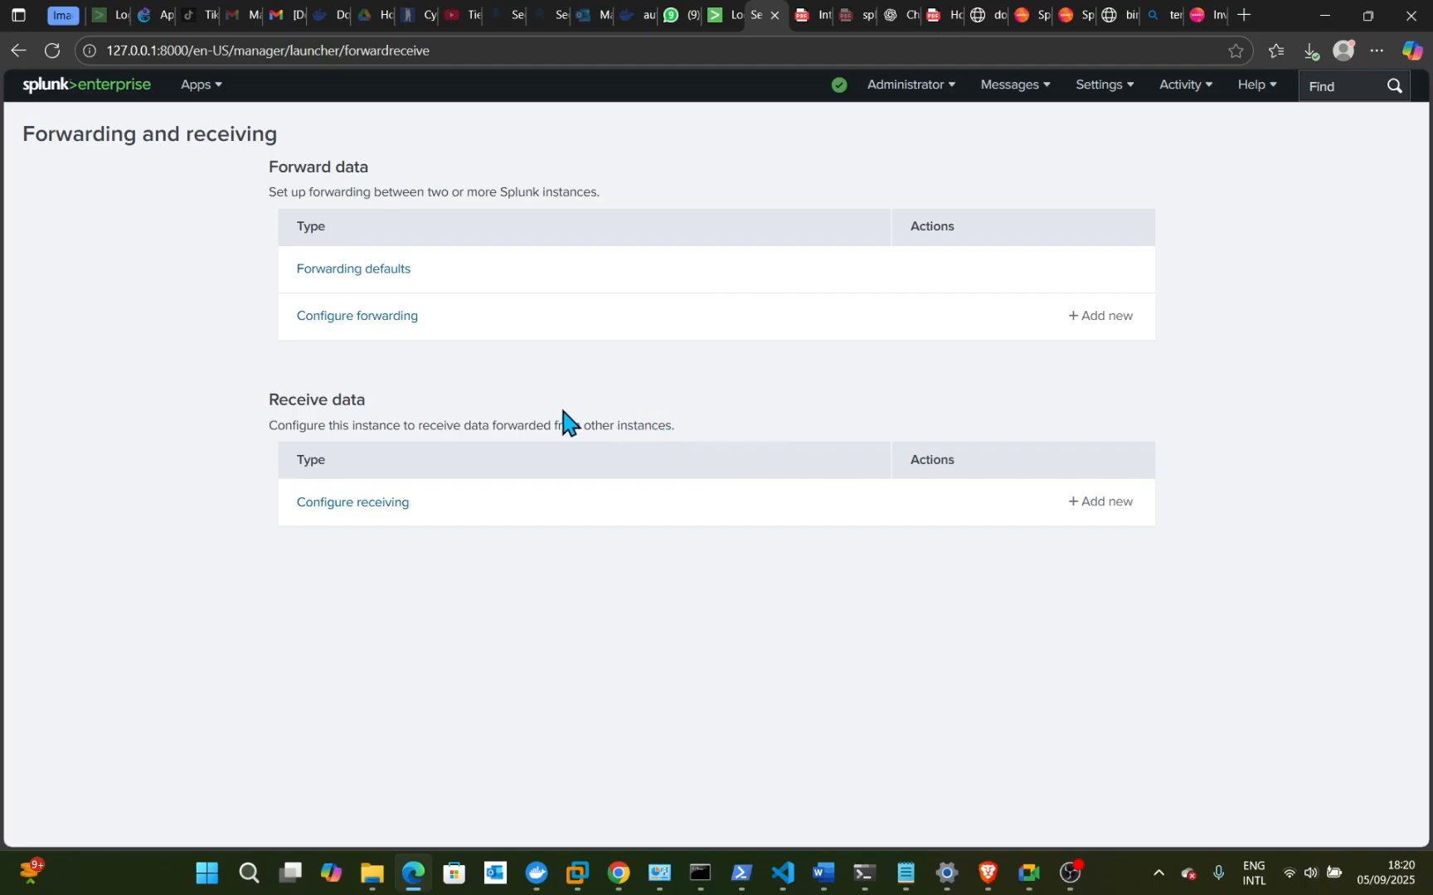
pyautogui.click(346, 504)
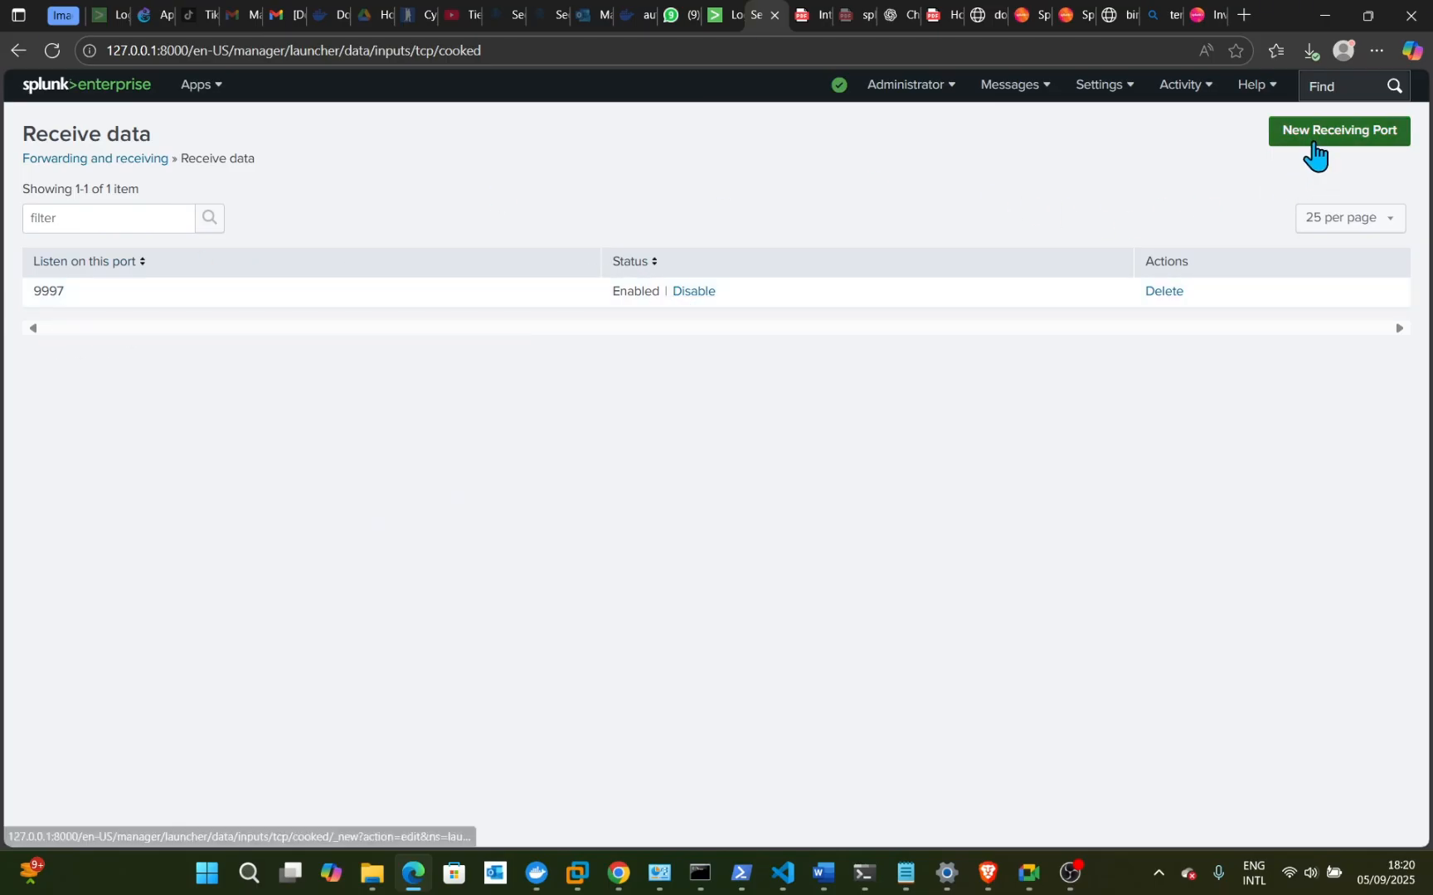
pyautogui.click(1314, 146)
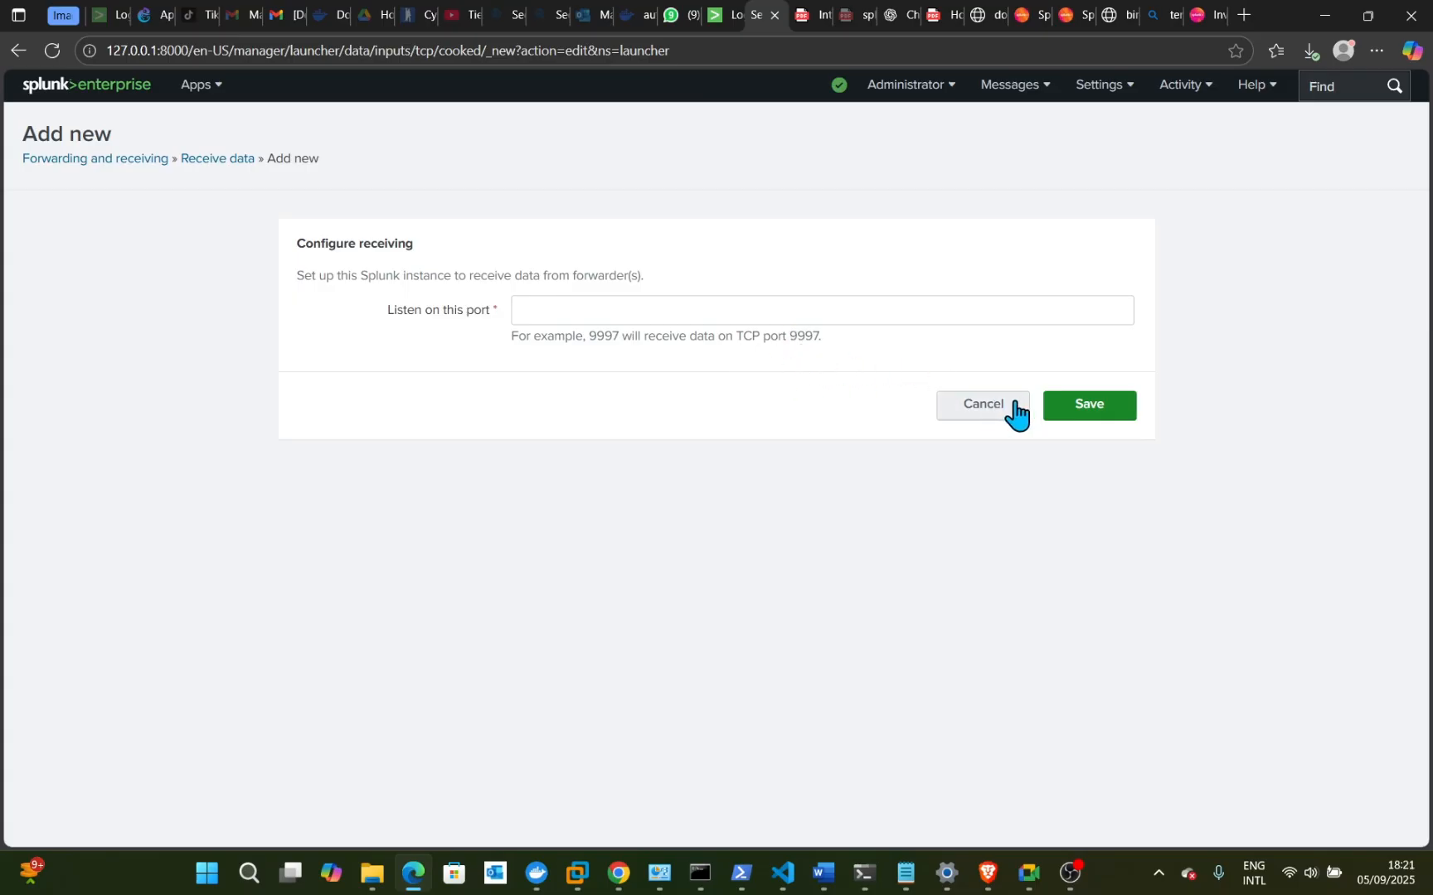
pyautogui.click(985, 408)
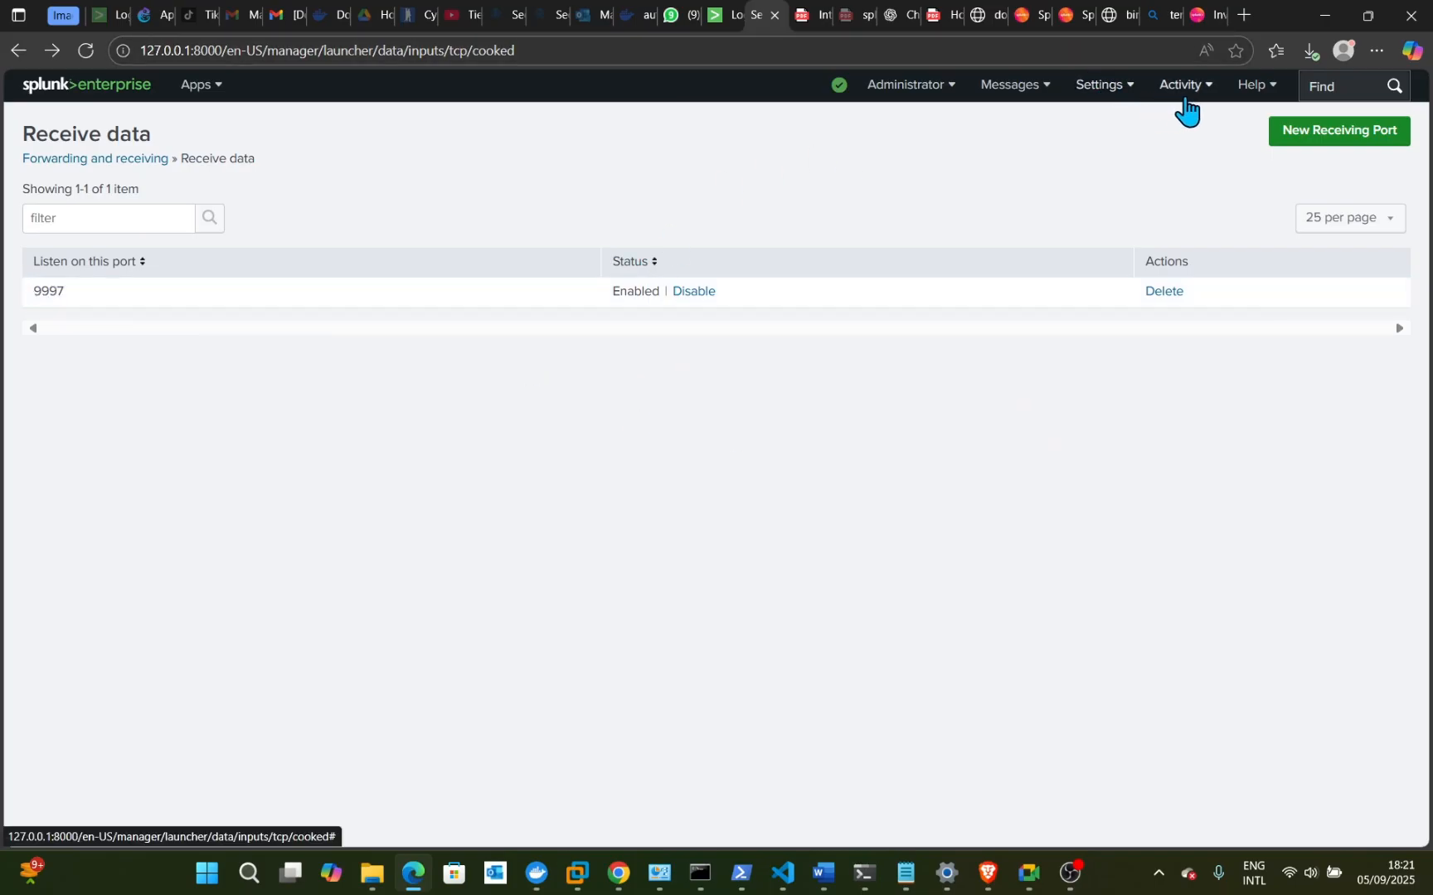
pyautogui.click(1131, 100)
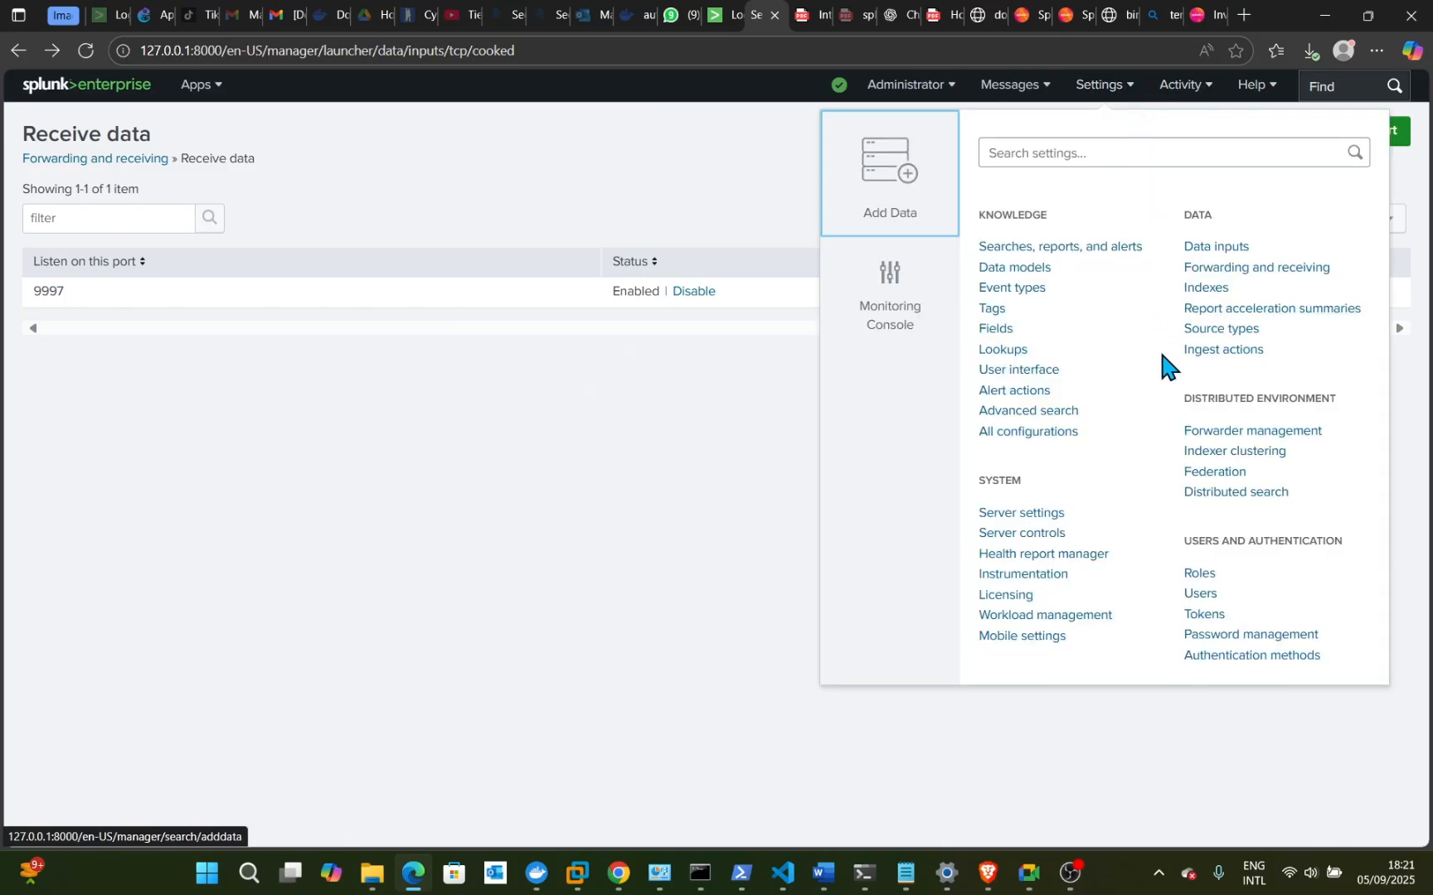
# - Choose Add Data from Settings and pick the Forward option to select a forwarder
pyautogui.click(896, 228)
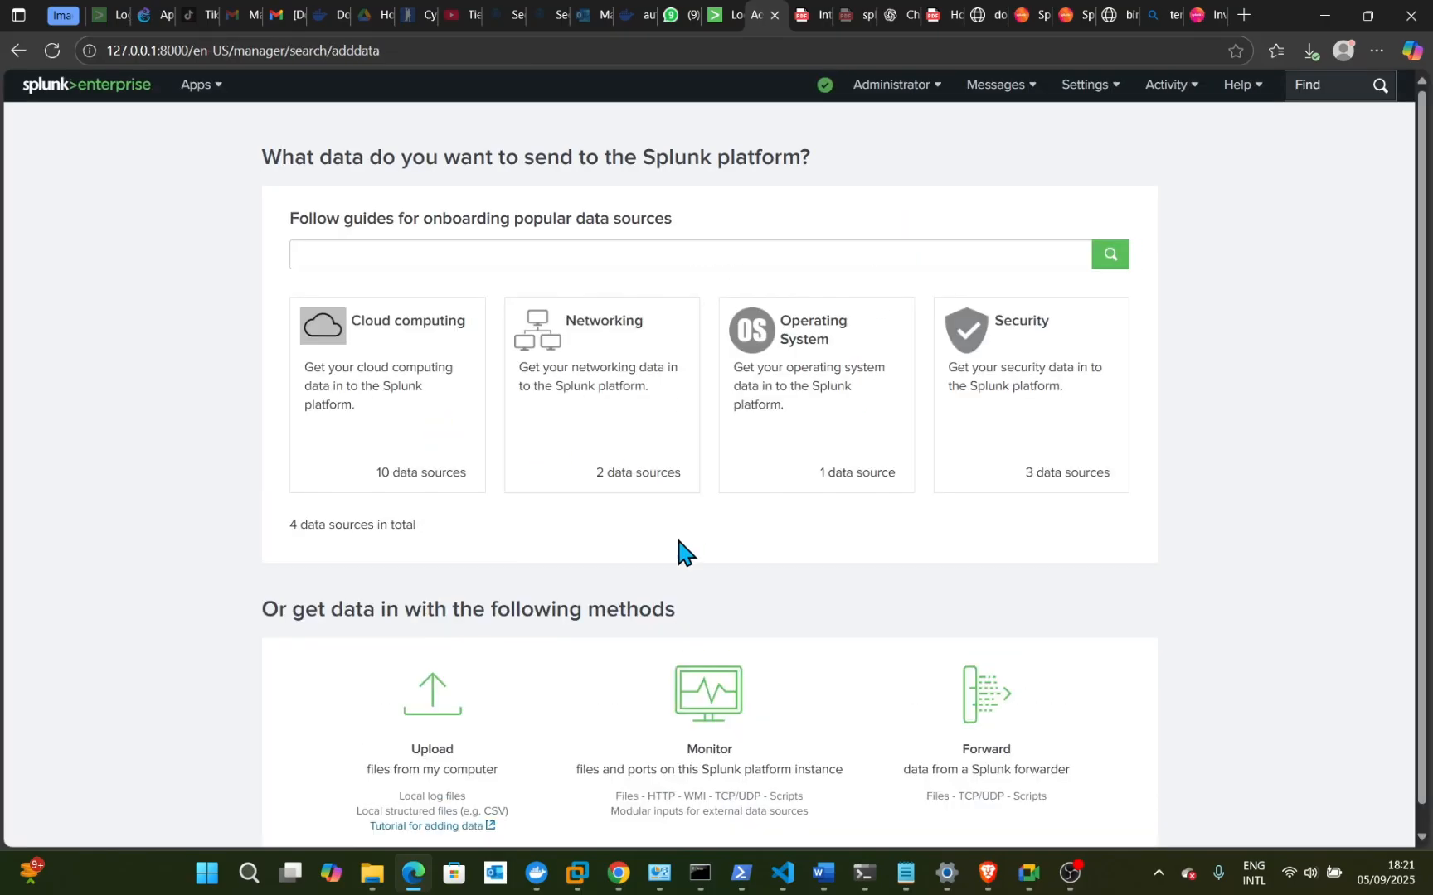
pyautogui.scroll(-1, 668, 557)
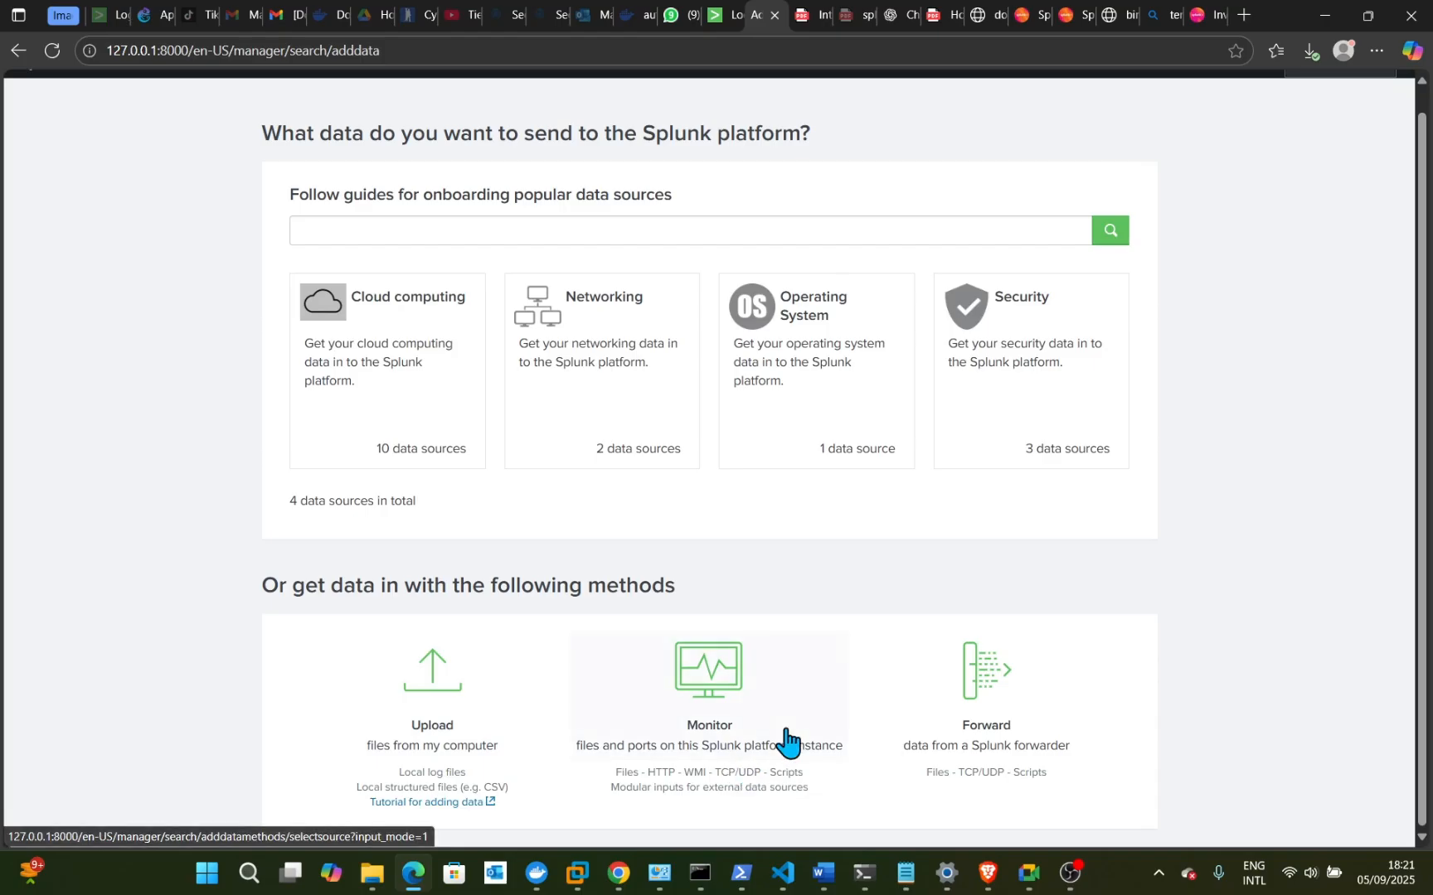
pyautogui.click(1010, 750)
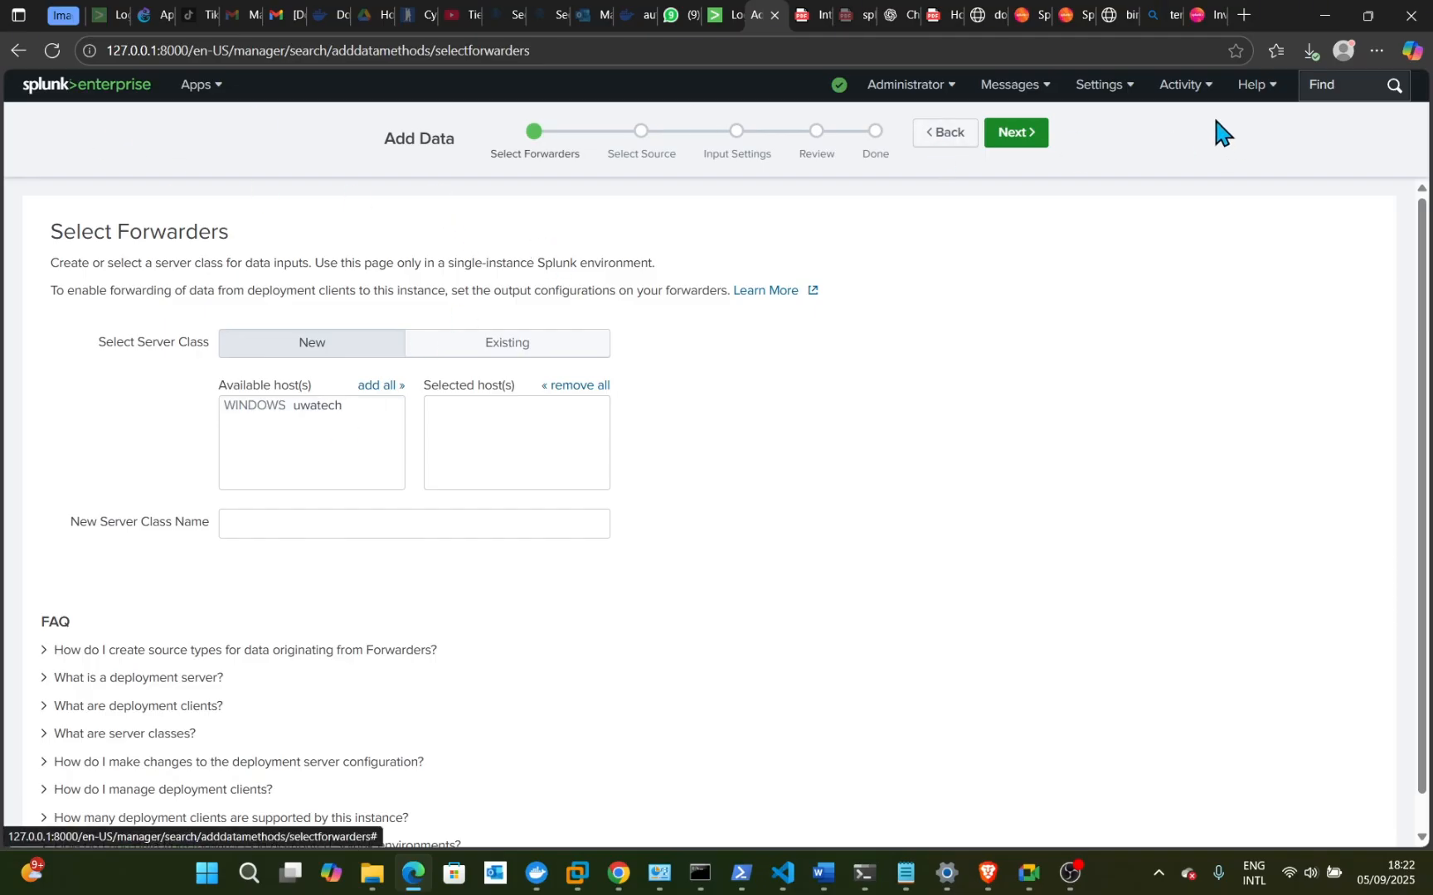
# - Go from Settings to the Indexes page, which lists the 17 existing indexes
pyautogui.click(1127, 93)
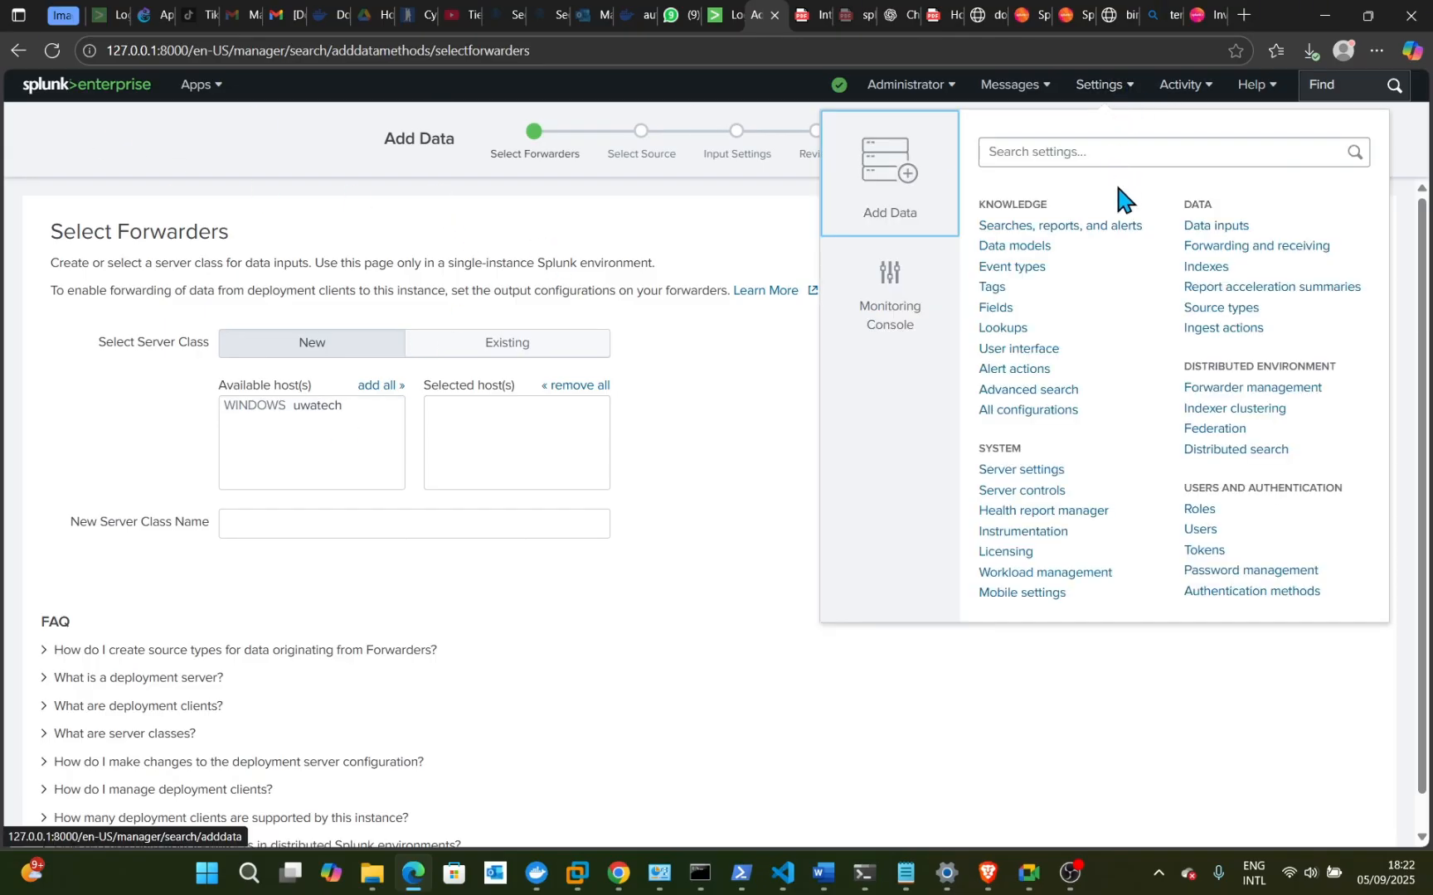
pyautogui.click(1212, 270)
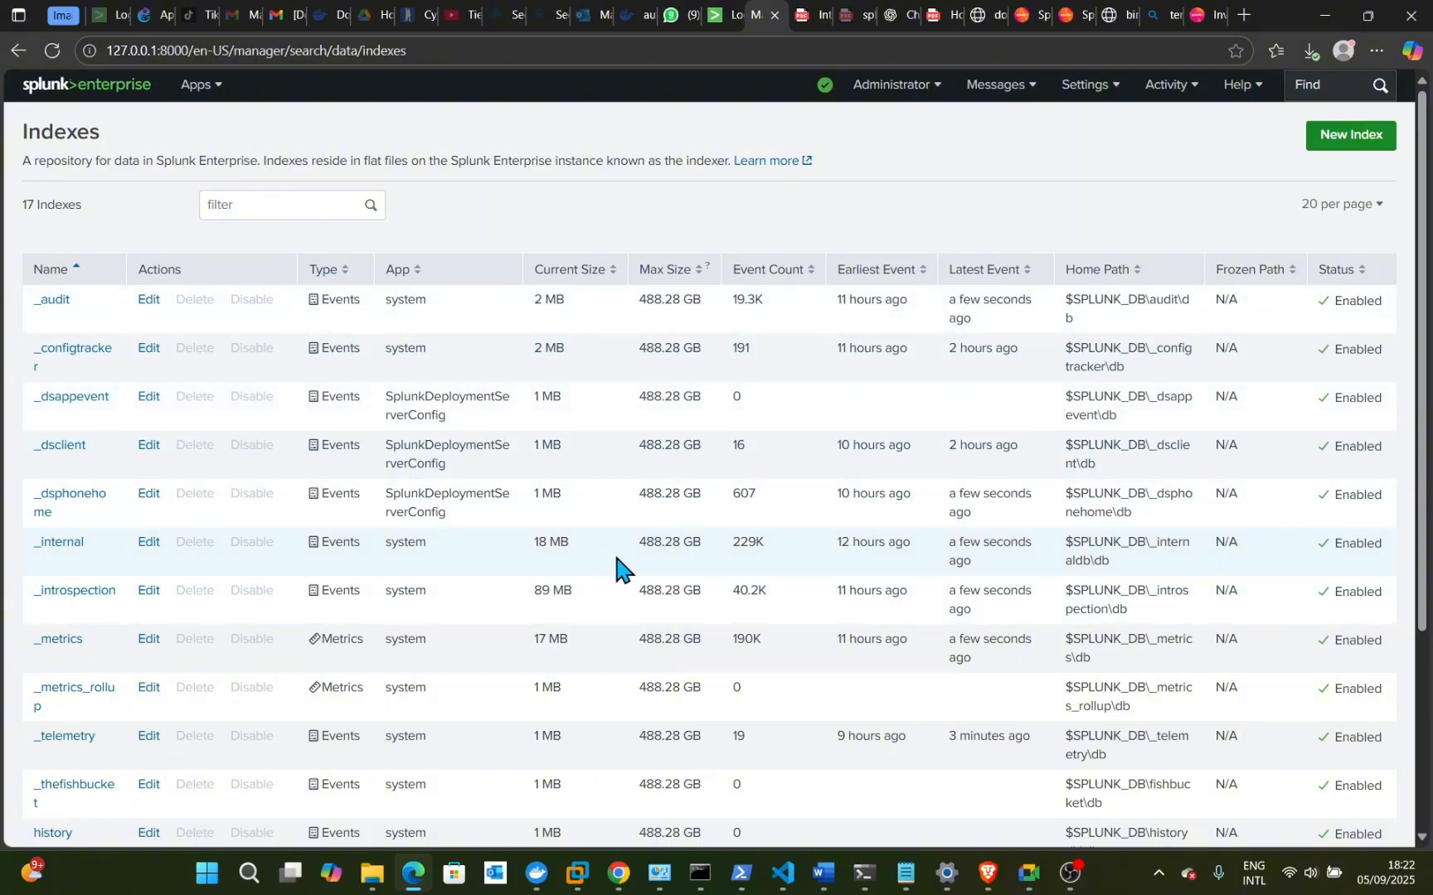
# - Open the New Index form with its defaults: Events type, 500 GB maximum size
pyautogui.click(1358, 132)
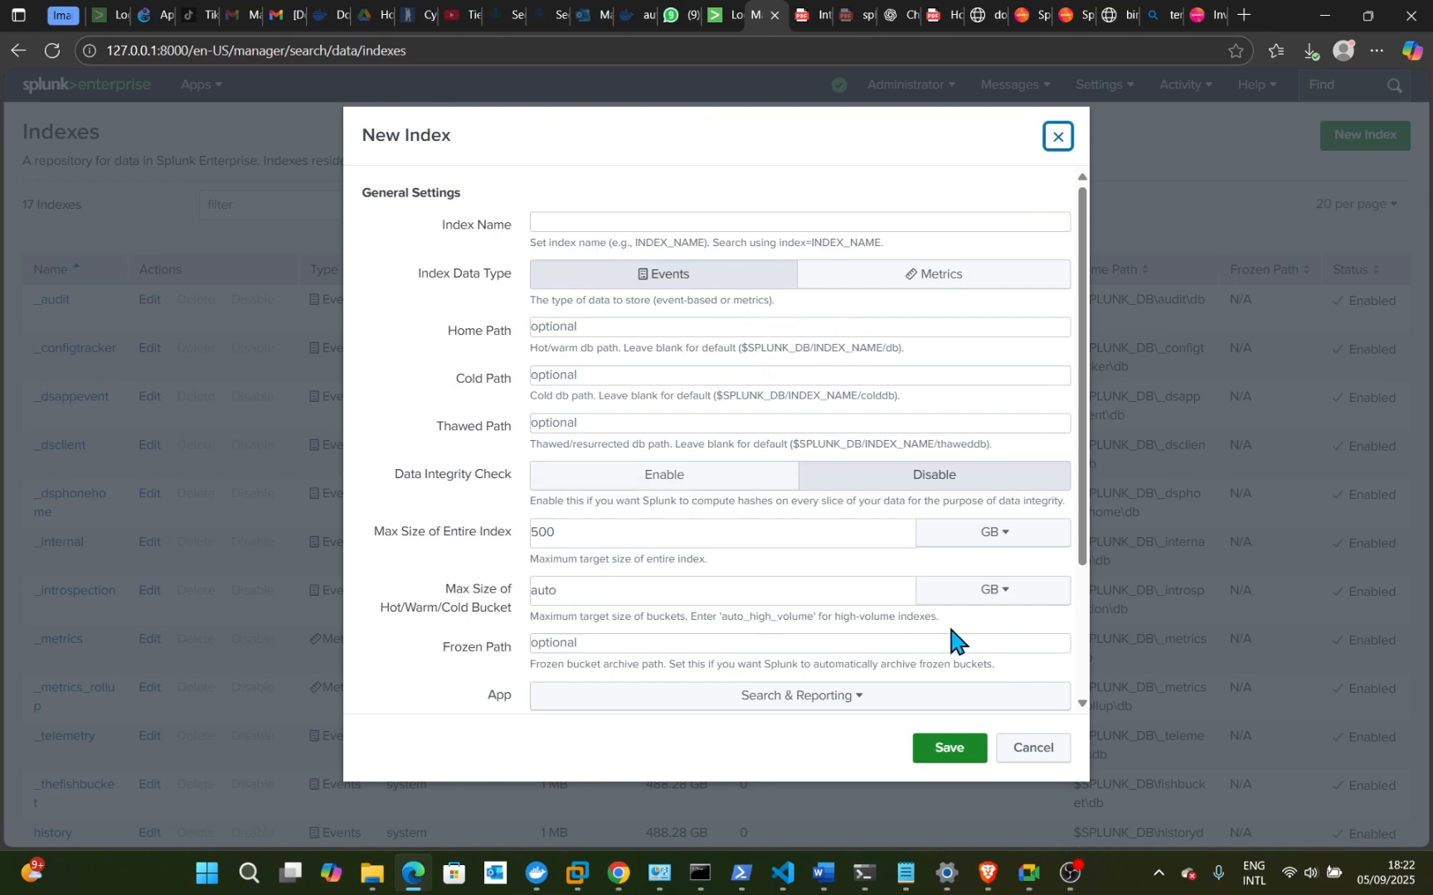
# - Cancel the New Index form, keeping the 17-index list unchanged
pyautogui.click(1049, 750)
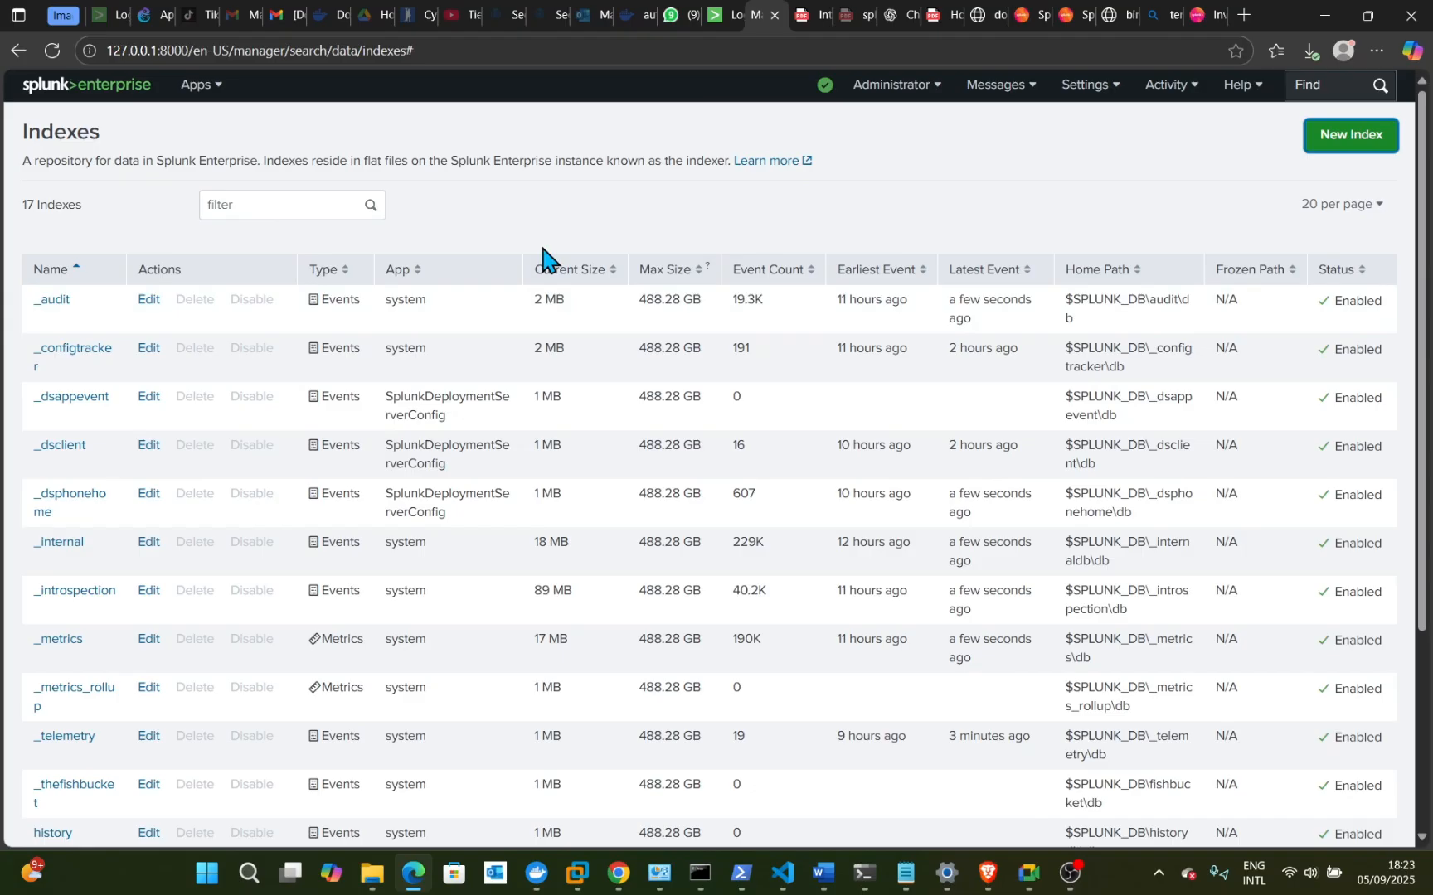
# - Return to the Splunk launcher home page via the splunk>enterprise logo
pyautogui.click(60, 89)
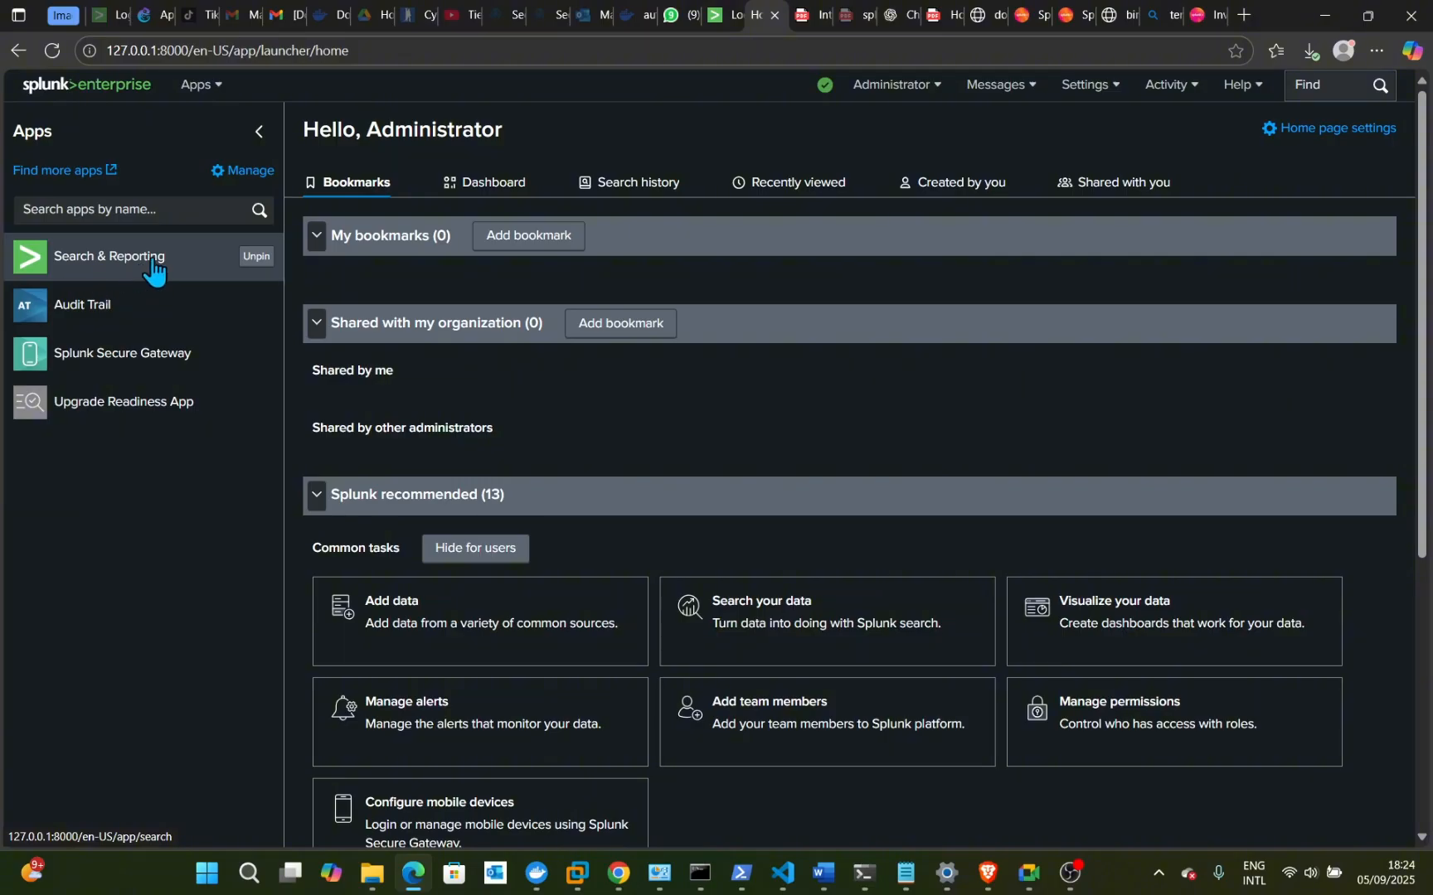
# - Scroll the launcher home page down, then back up to the Hello, Administrator header
pyautogui.scroll(-1, 523, 589)
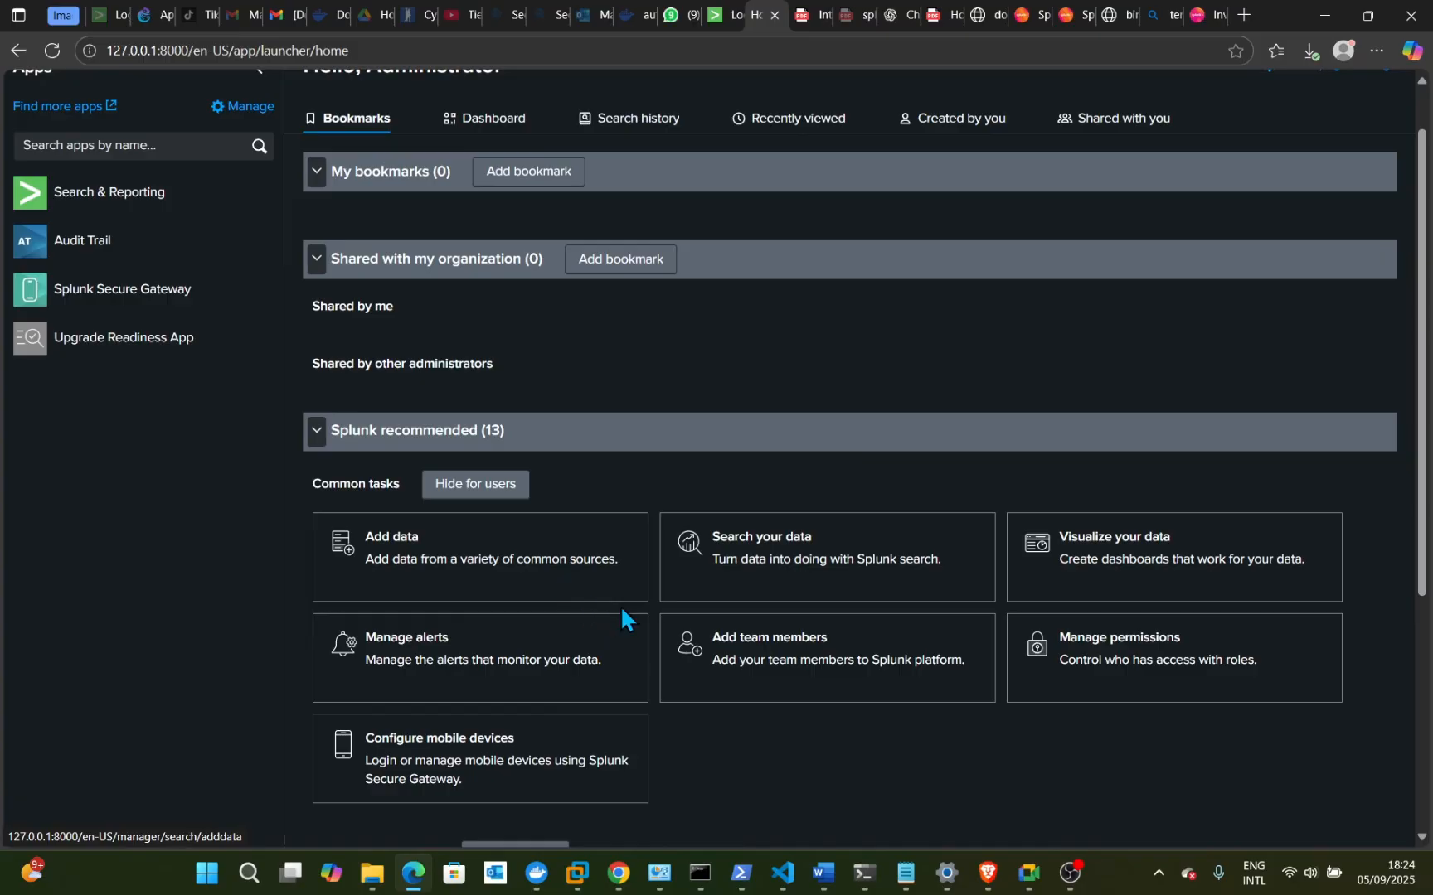
pyautogui.scroll(-3, 620, 609)
pyautogui.scroll(-3, 620, 618)
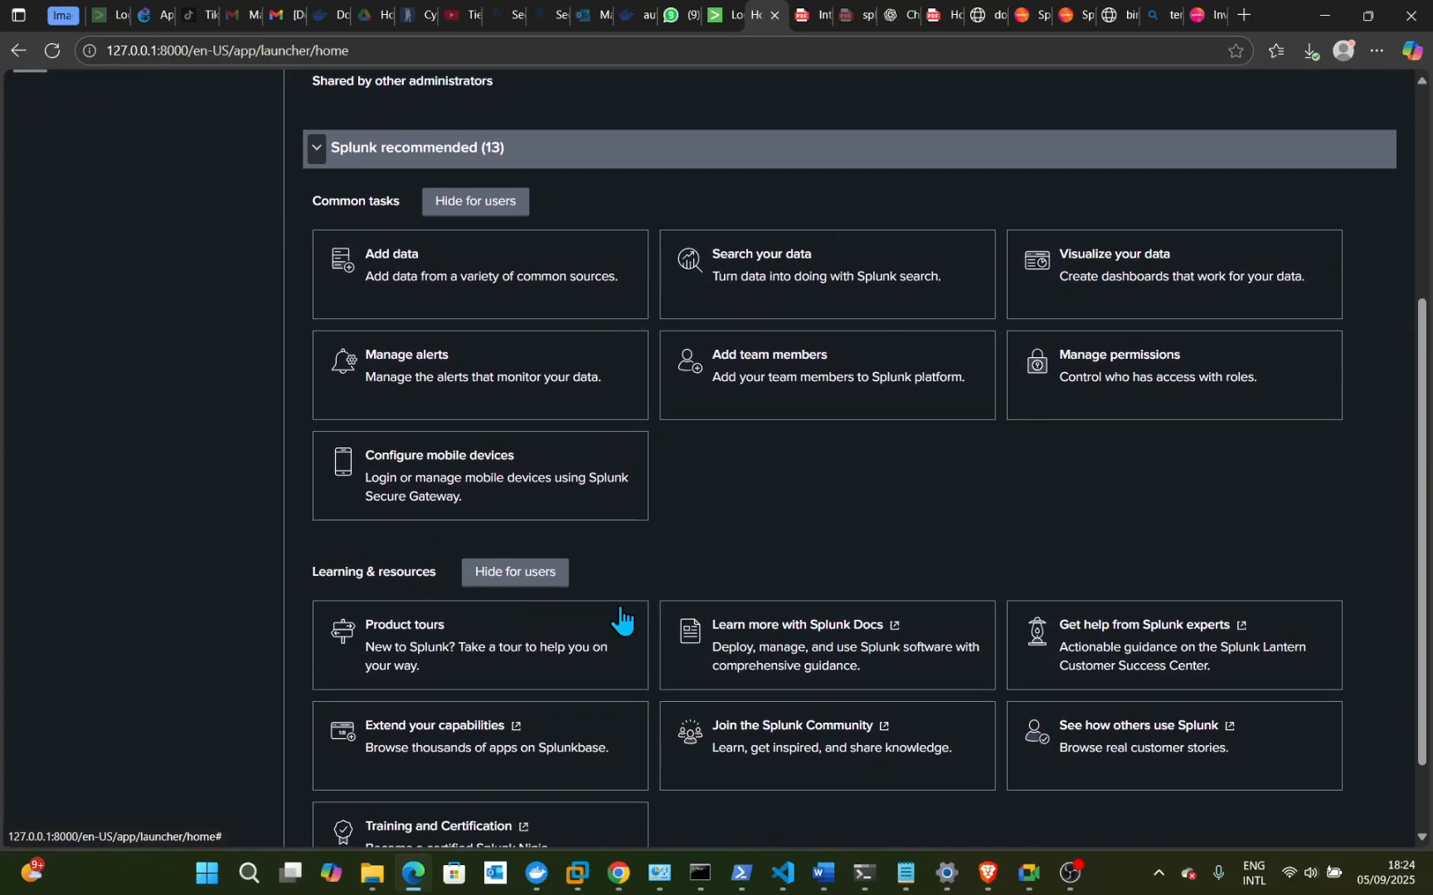
pyautogui.scroll(1, 621, 618)
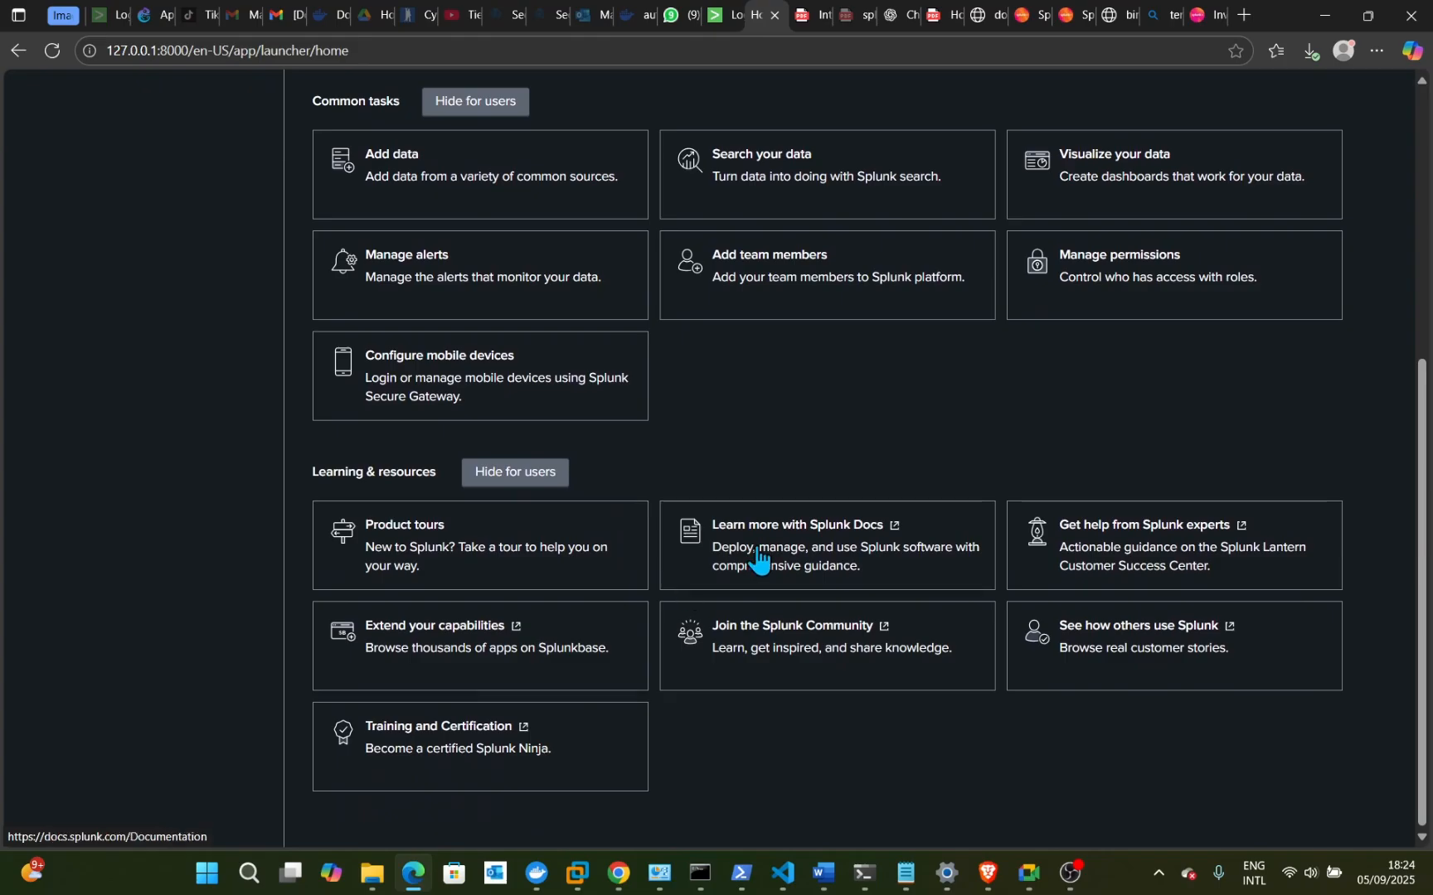
pyautogui.scroll(3, 760, 564)
pyautogui.scroll(2, 758, 550)
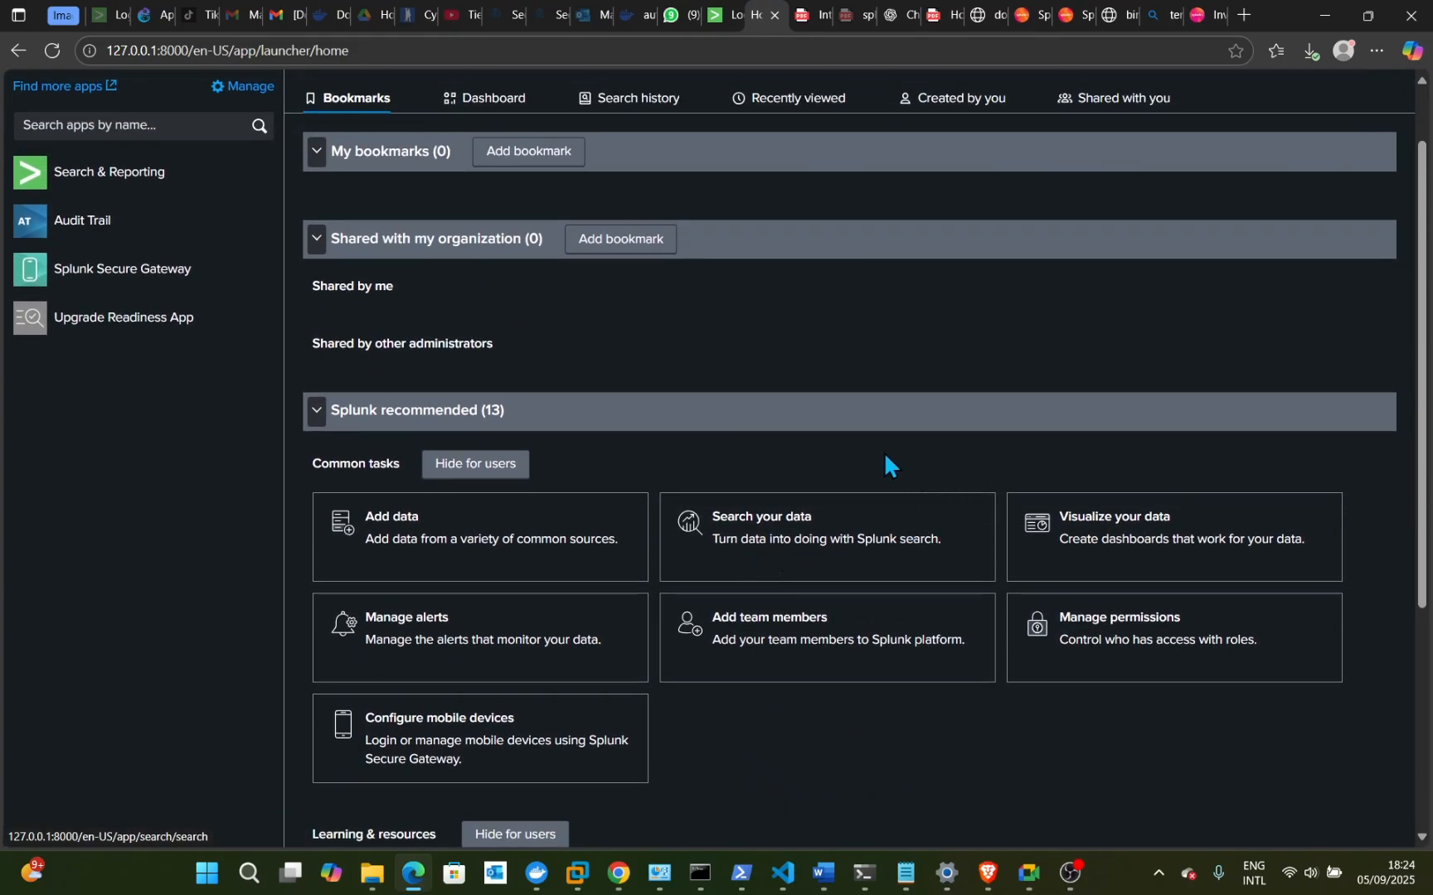
pyautogui.scroll(1, 837, 469)
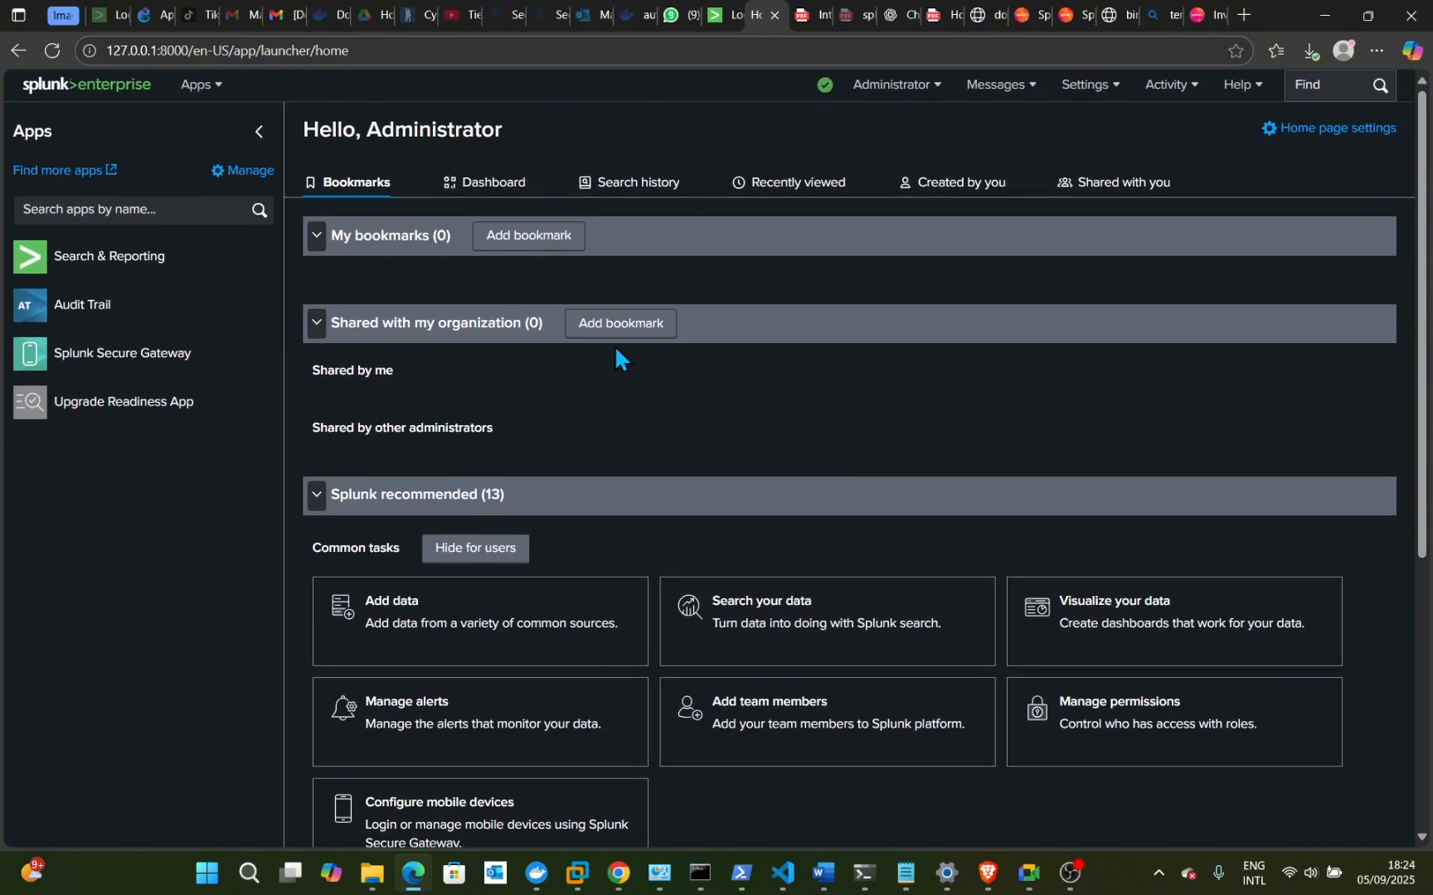
# - Open Search & Reporting and enter the search index=main host=cipher0411
pyautogui.click(112, 262)
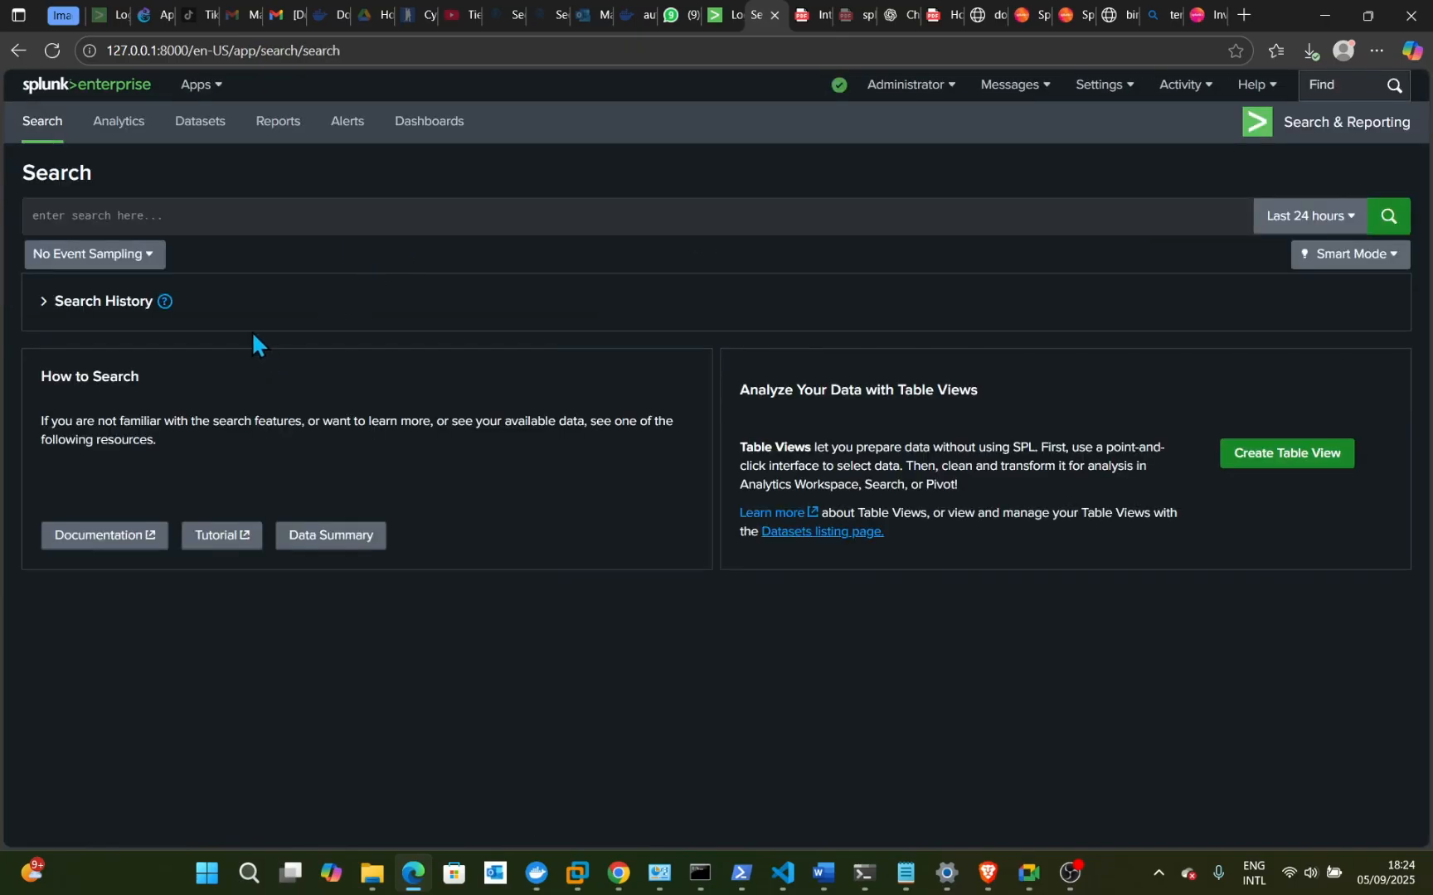
pyautogui.click(190, 226)
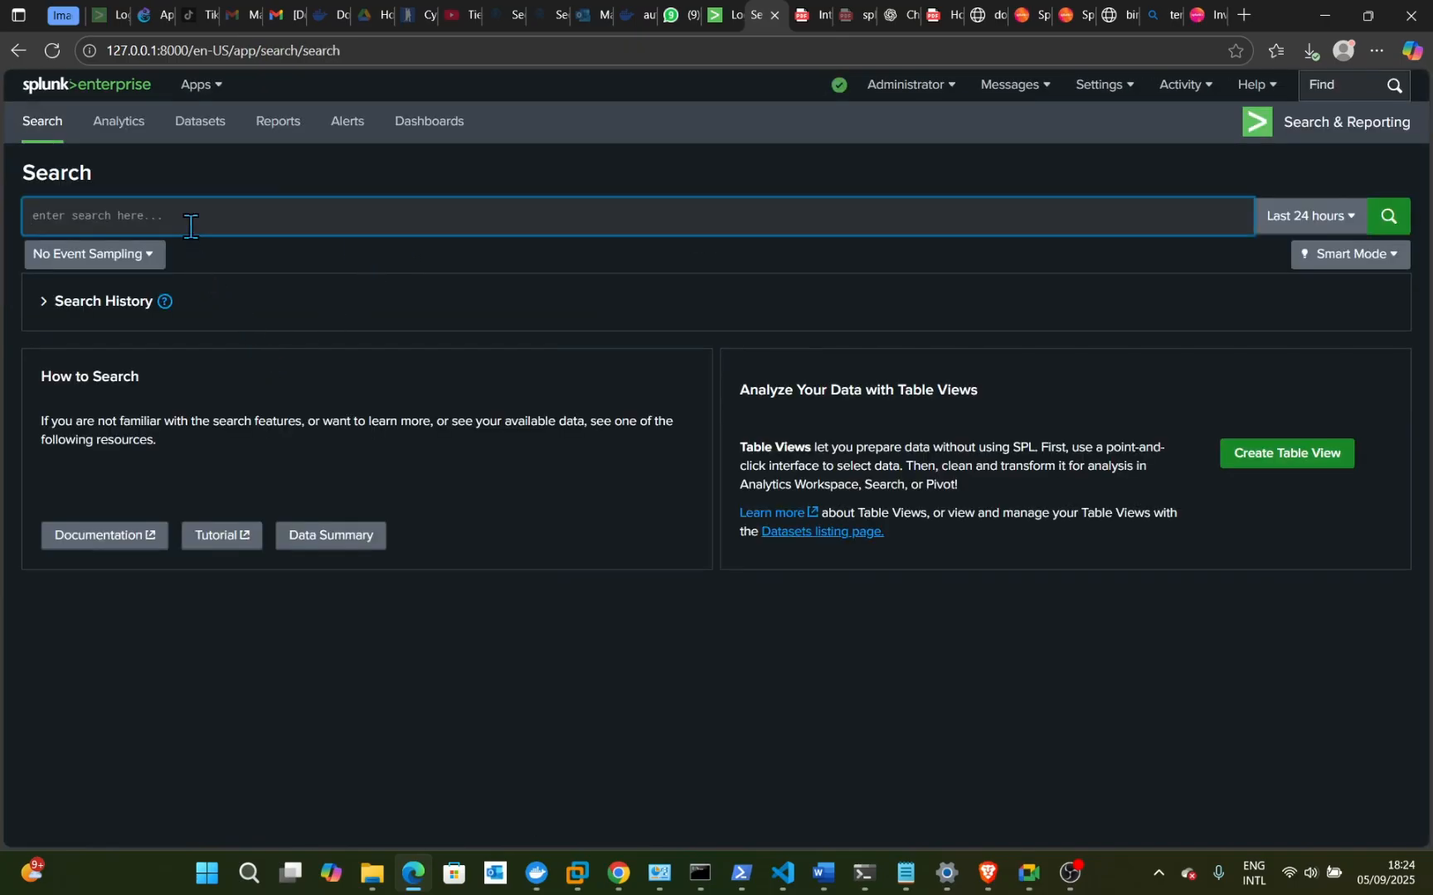
pyautogui.write('index=')
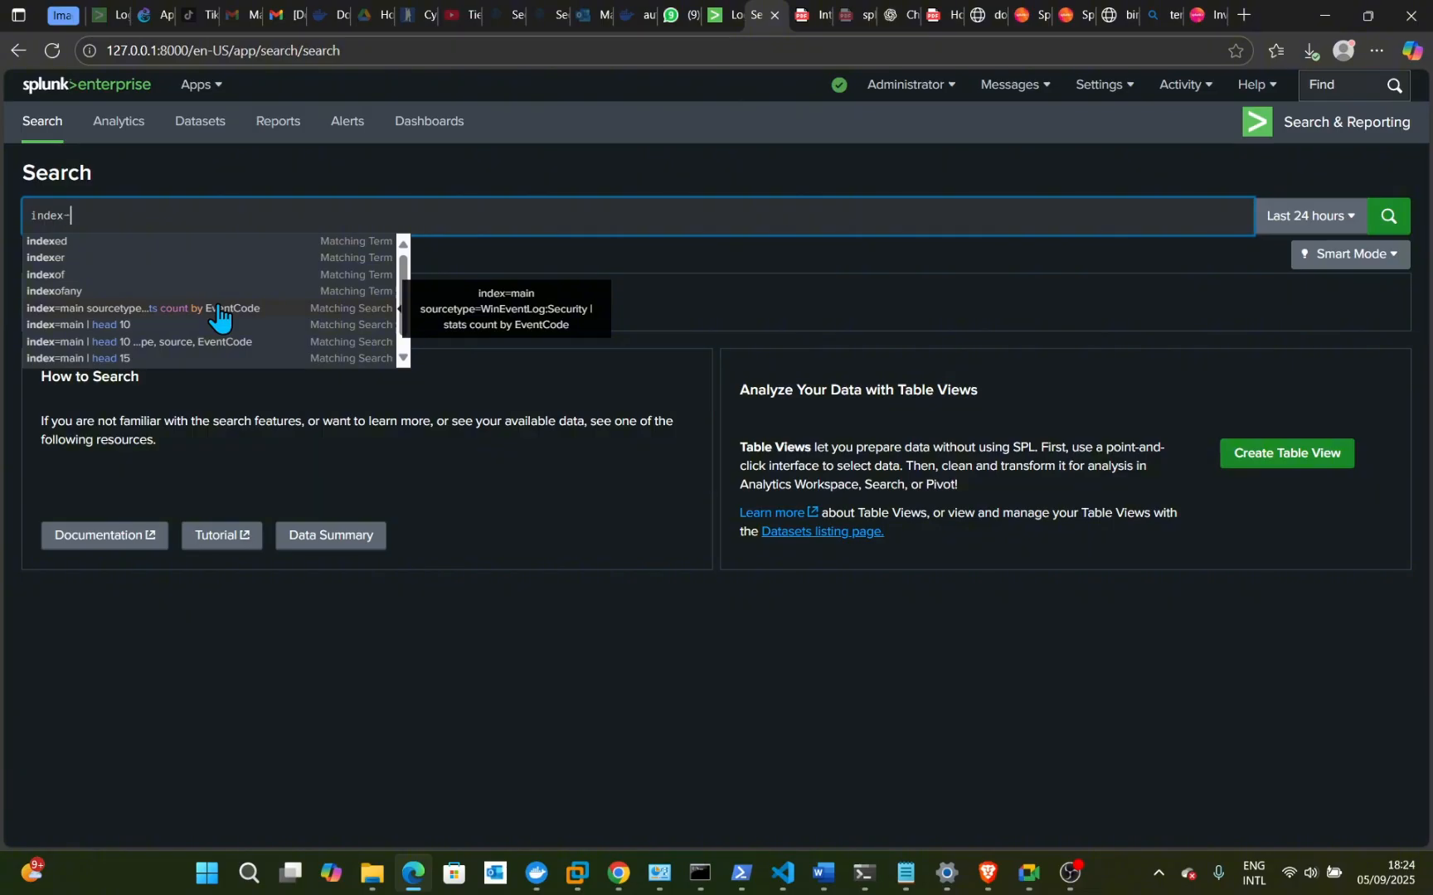
pyautogui.press('Escape')
pyautogui.write('=')
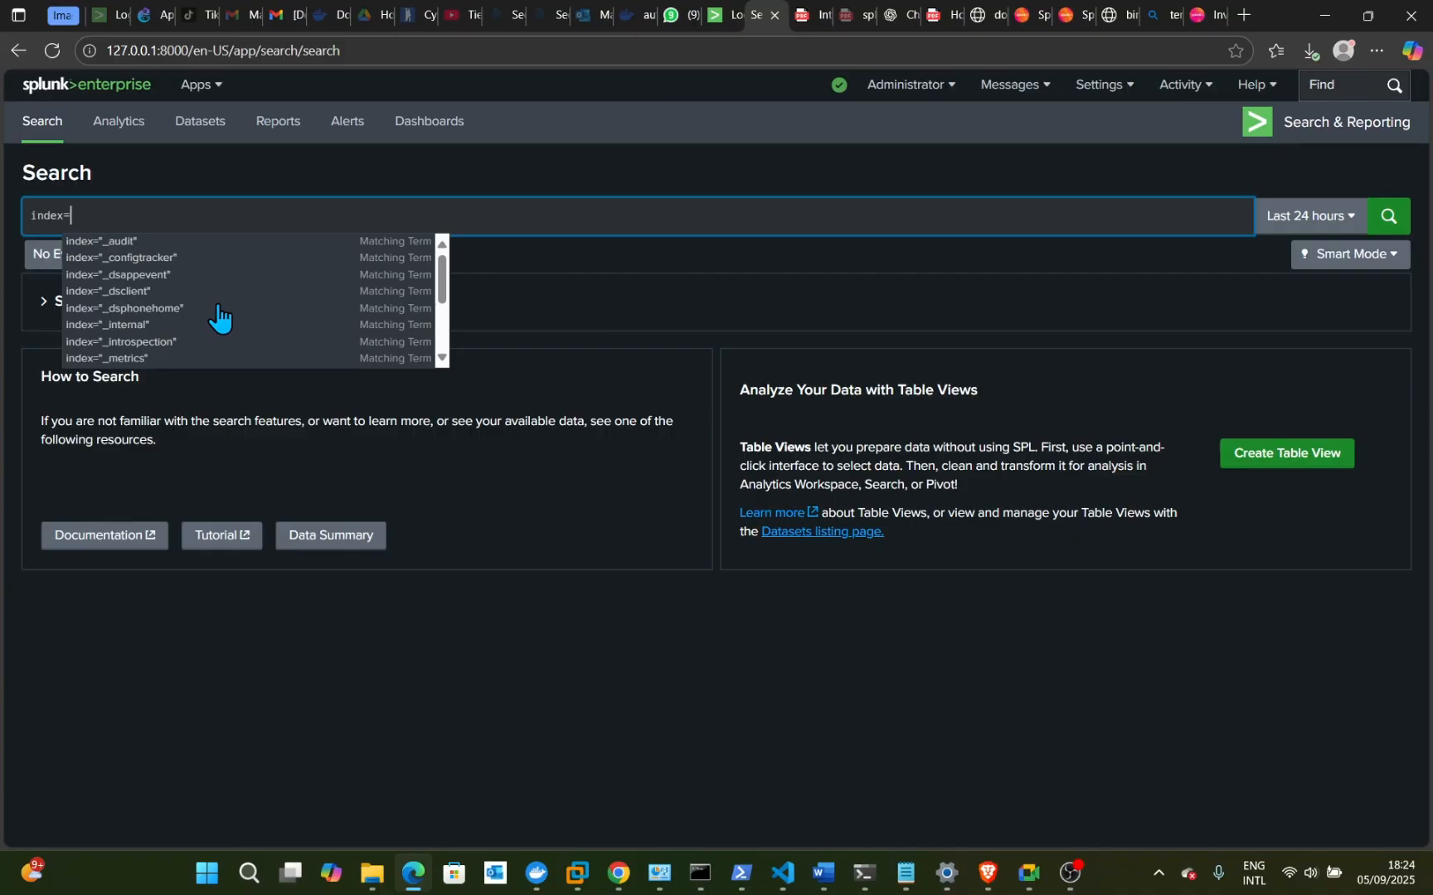
pyautogui.write('mai')
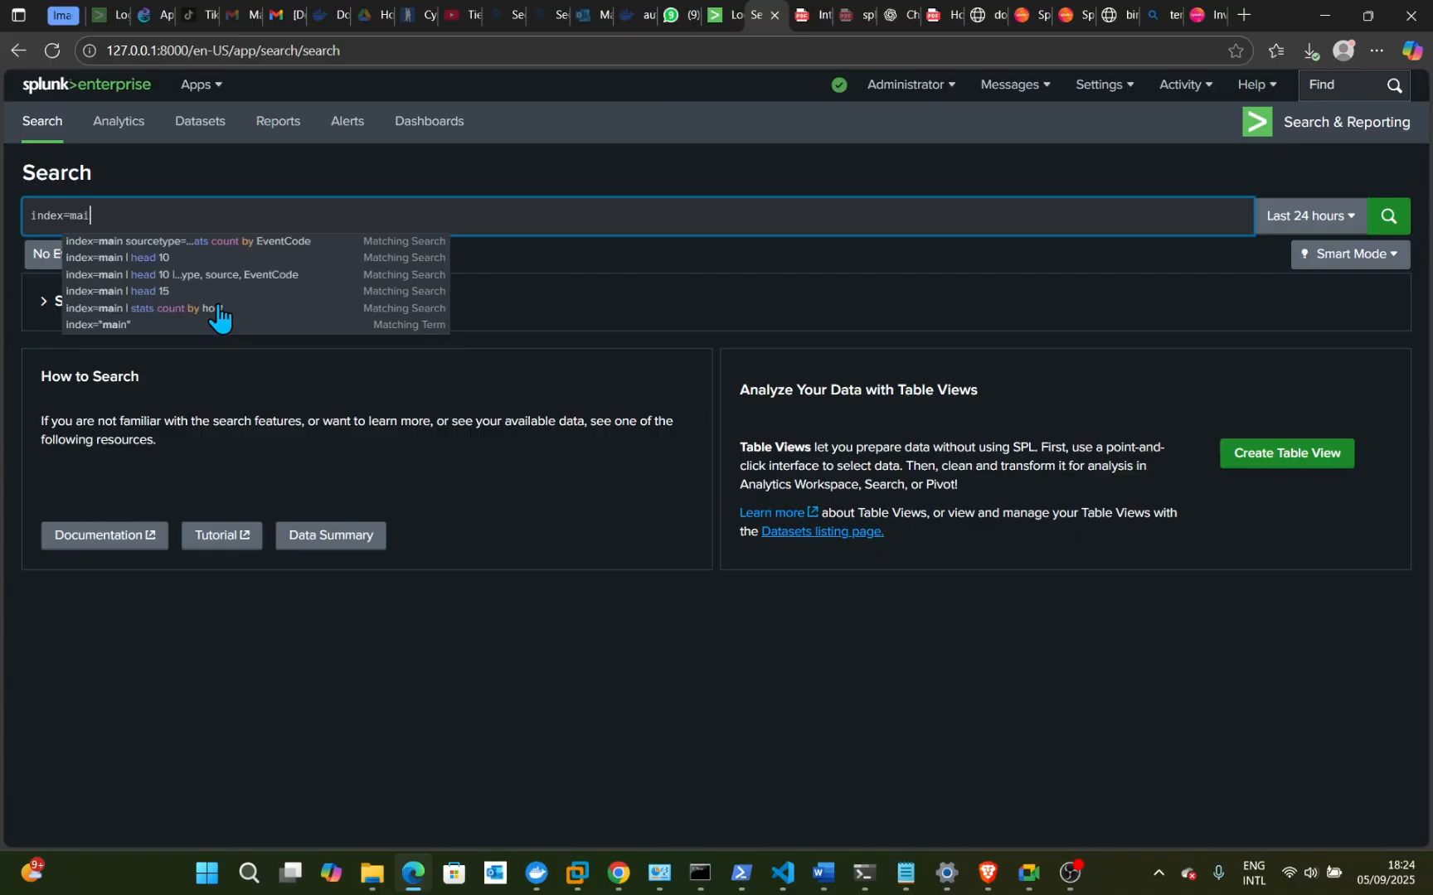
pyautogui.write('n host')
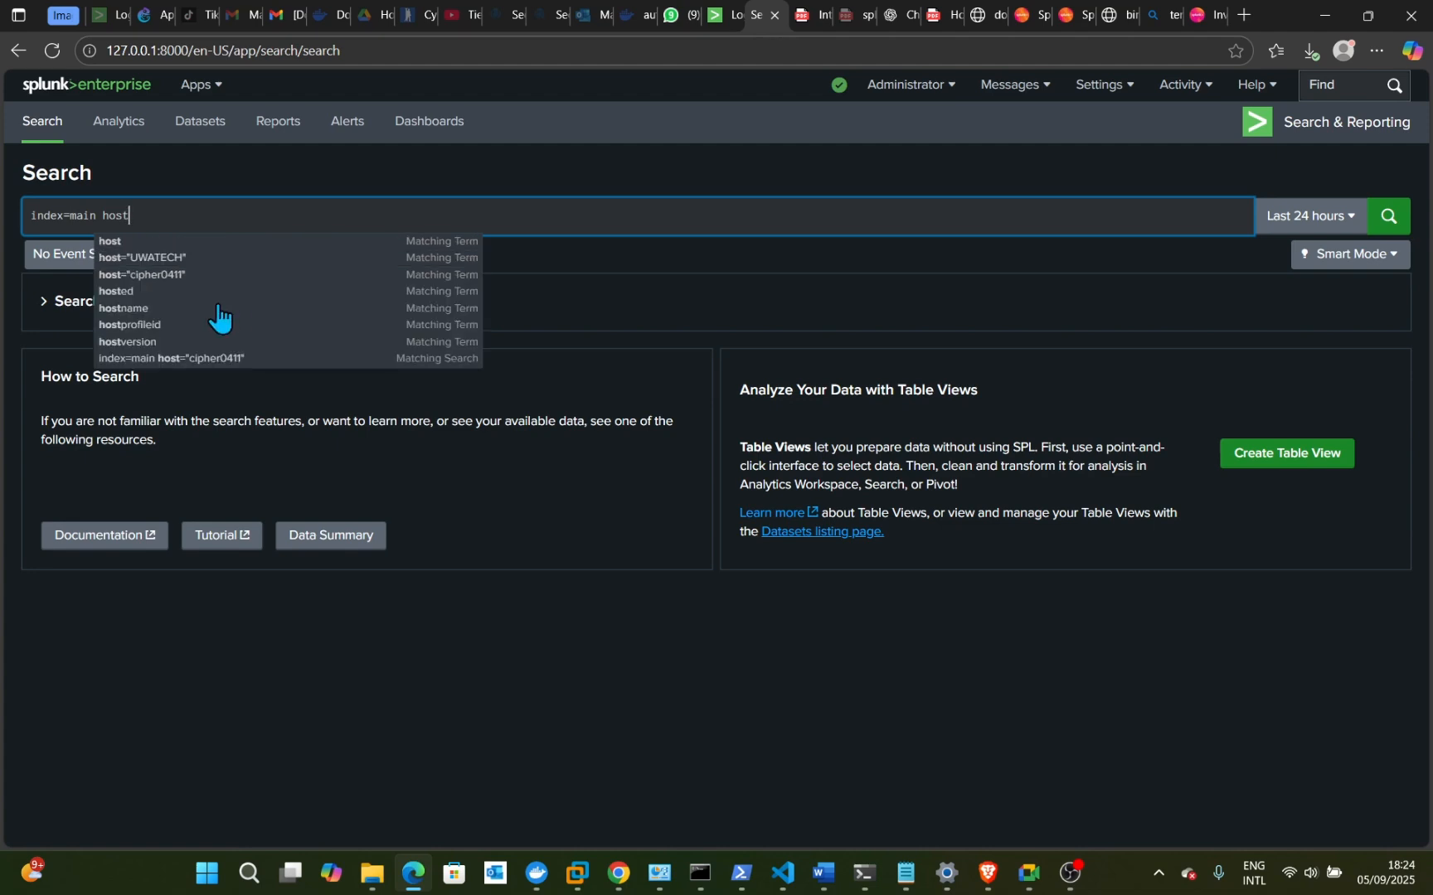
pyautogui.write('=')
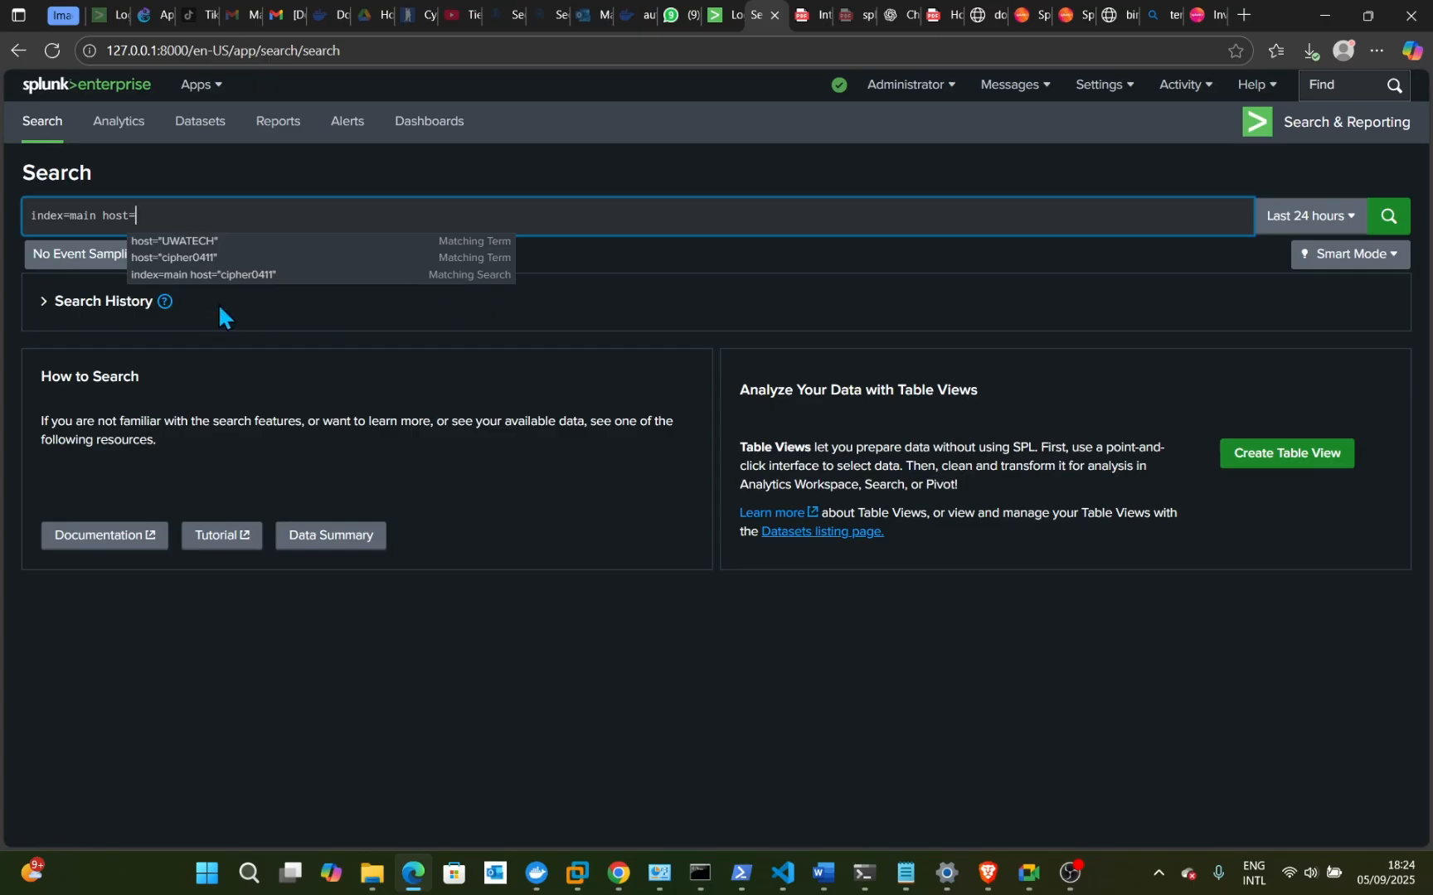
pyautogui.write('cipher')
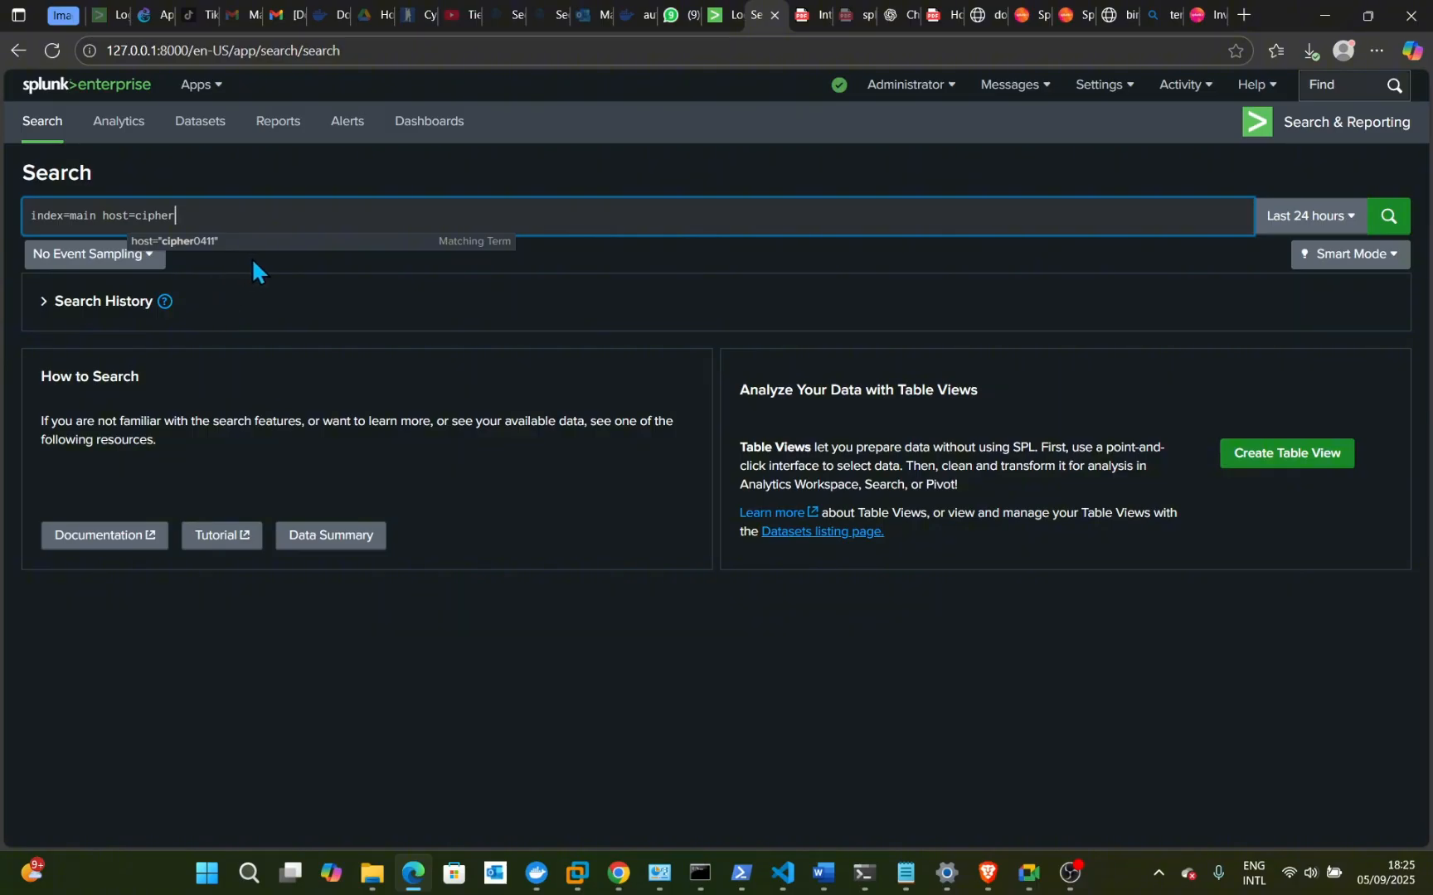
pyautogui.write('0411')
# - Run the index=main host=cipher0411 search and scroll through the 48,150 returned events
pyautogui.click(1388, 220)
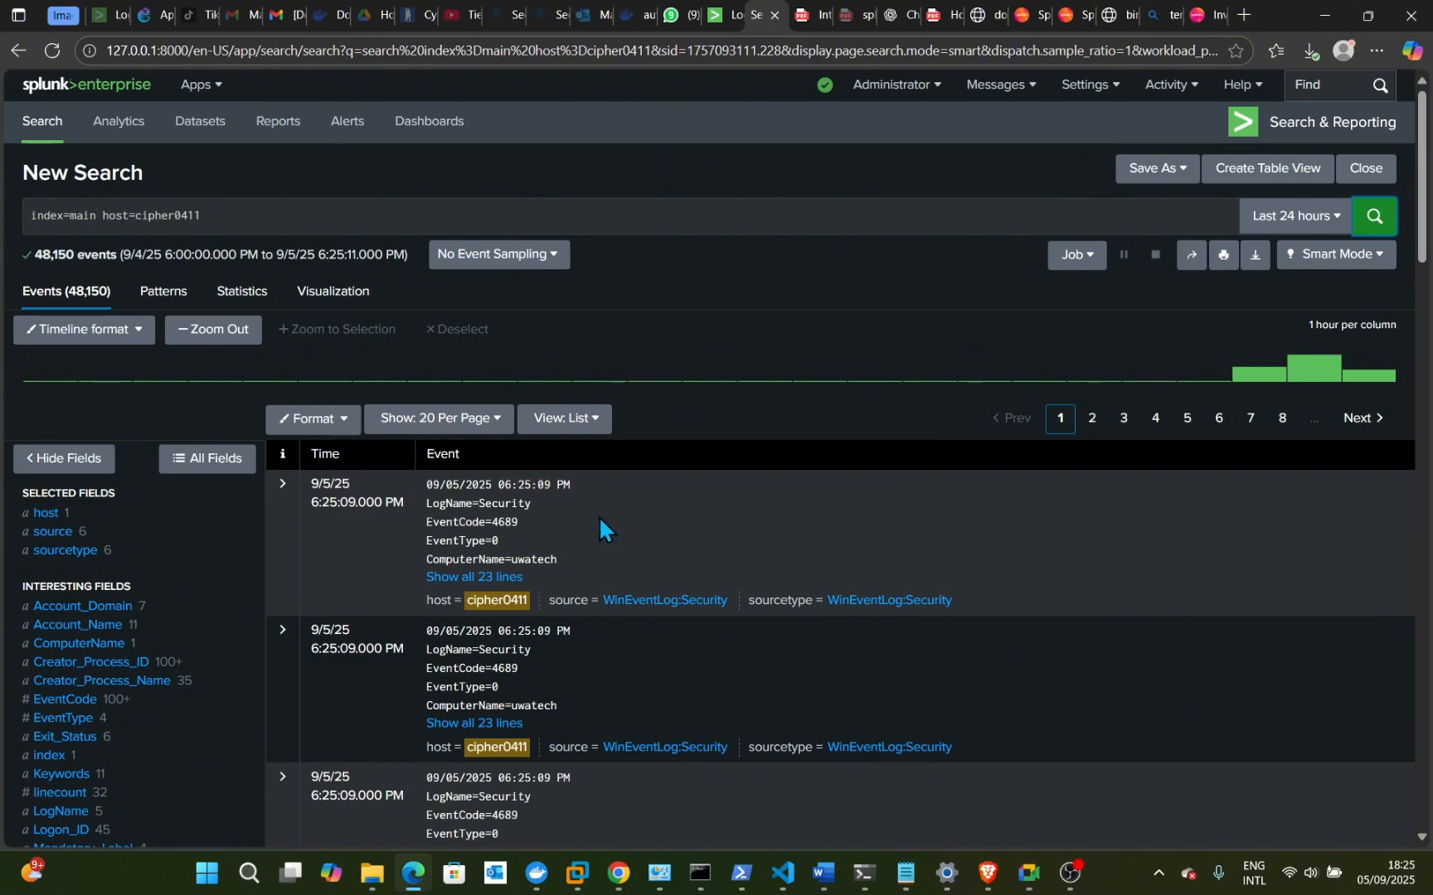
pyautogui.scroll(-1, 620, 528)
pyautogui.scroll(-1, 620, 549)
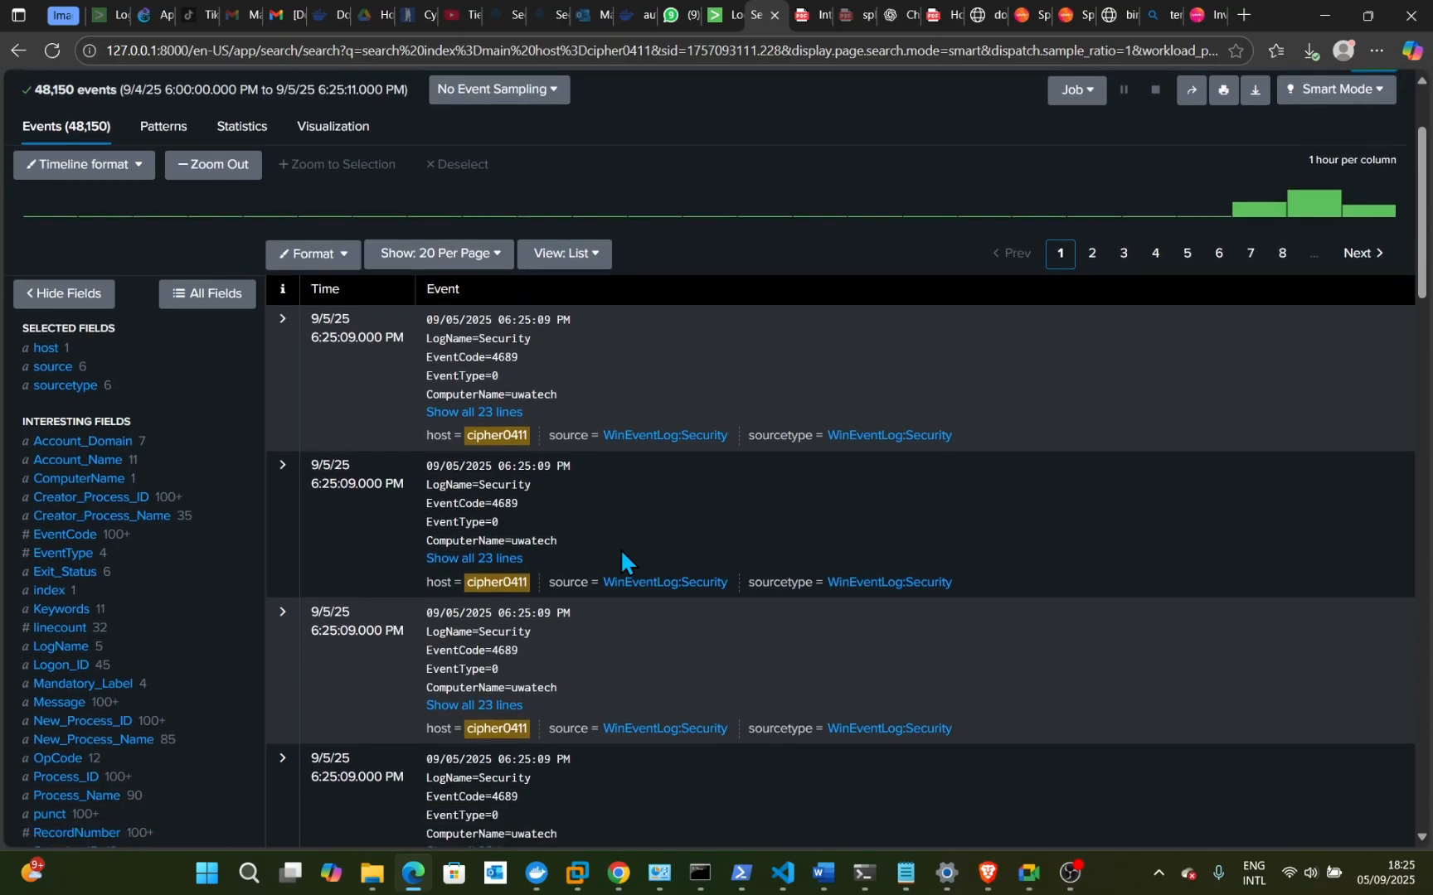
pyautogui.scroll(-1, 620, 549)
pyautogui.scroll(1, 620, 549)
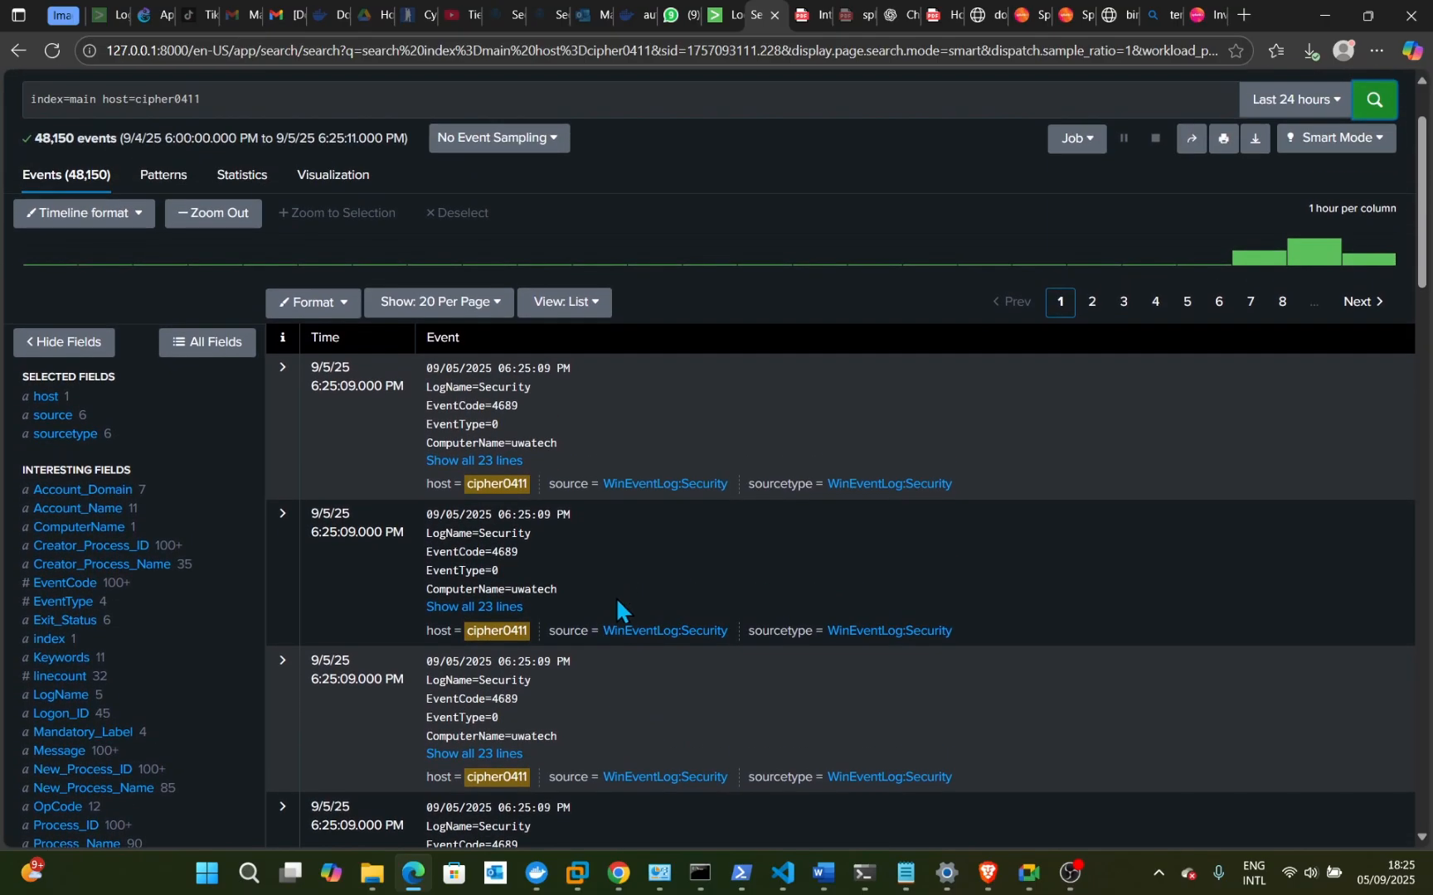
pyautogui.scroll(2, 616, 601)
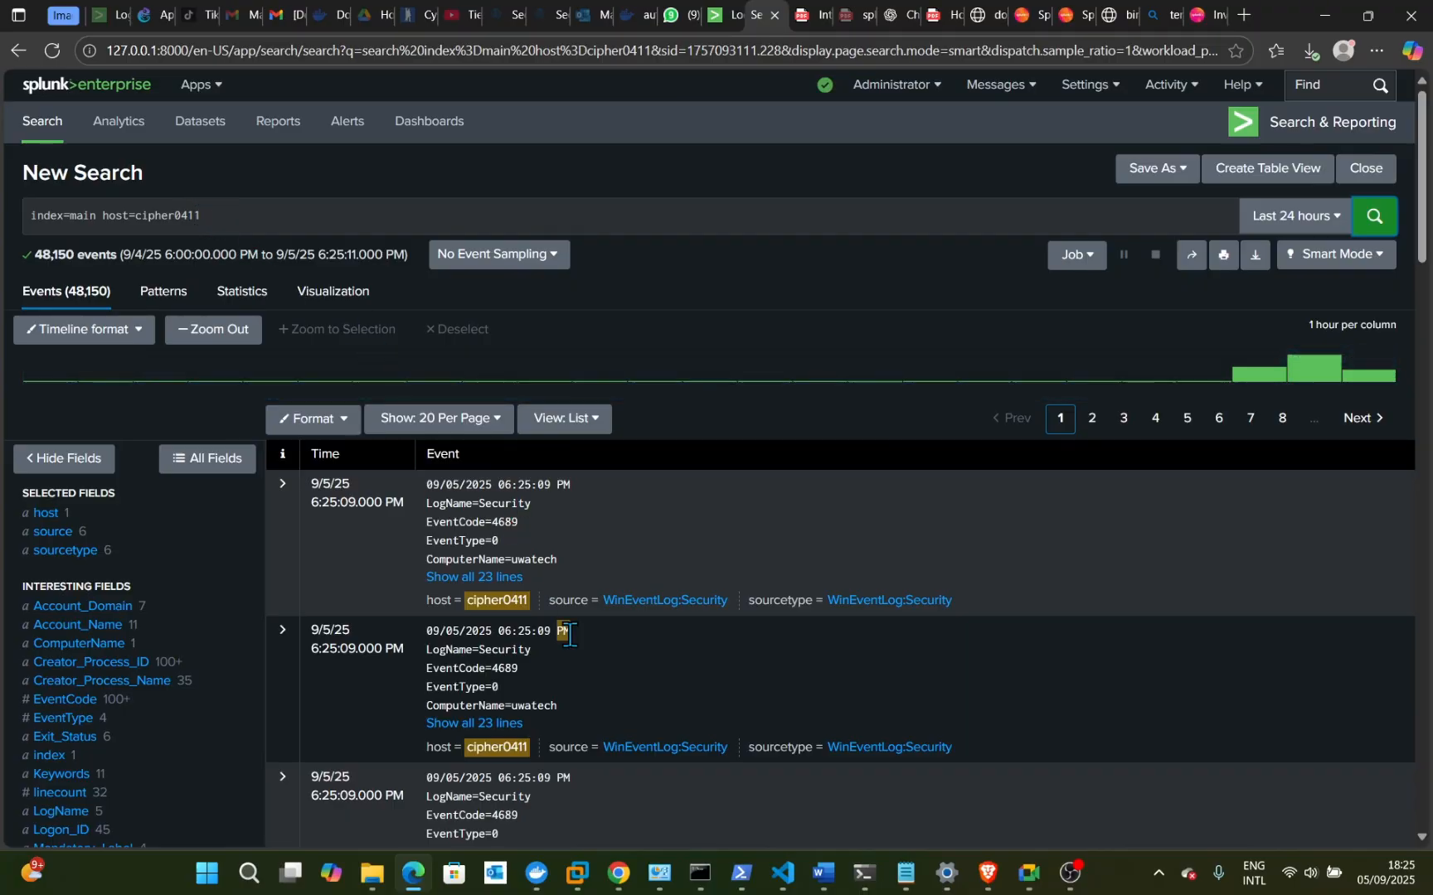
pyautogui.scroll(-4, 570, 634)
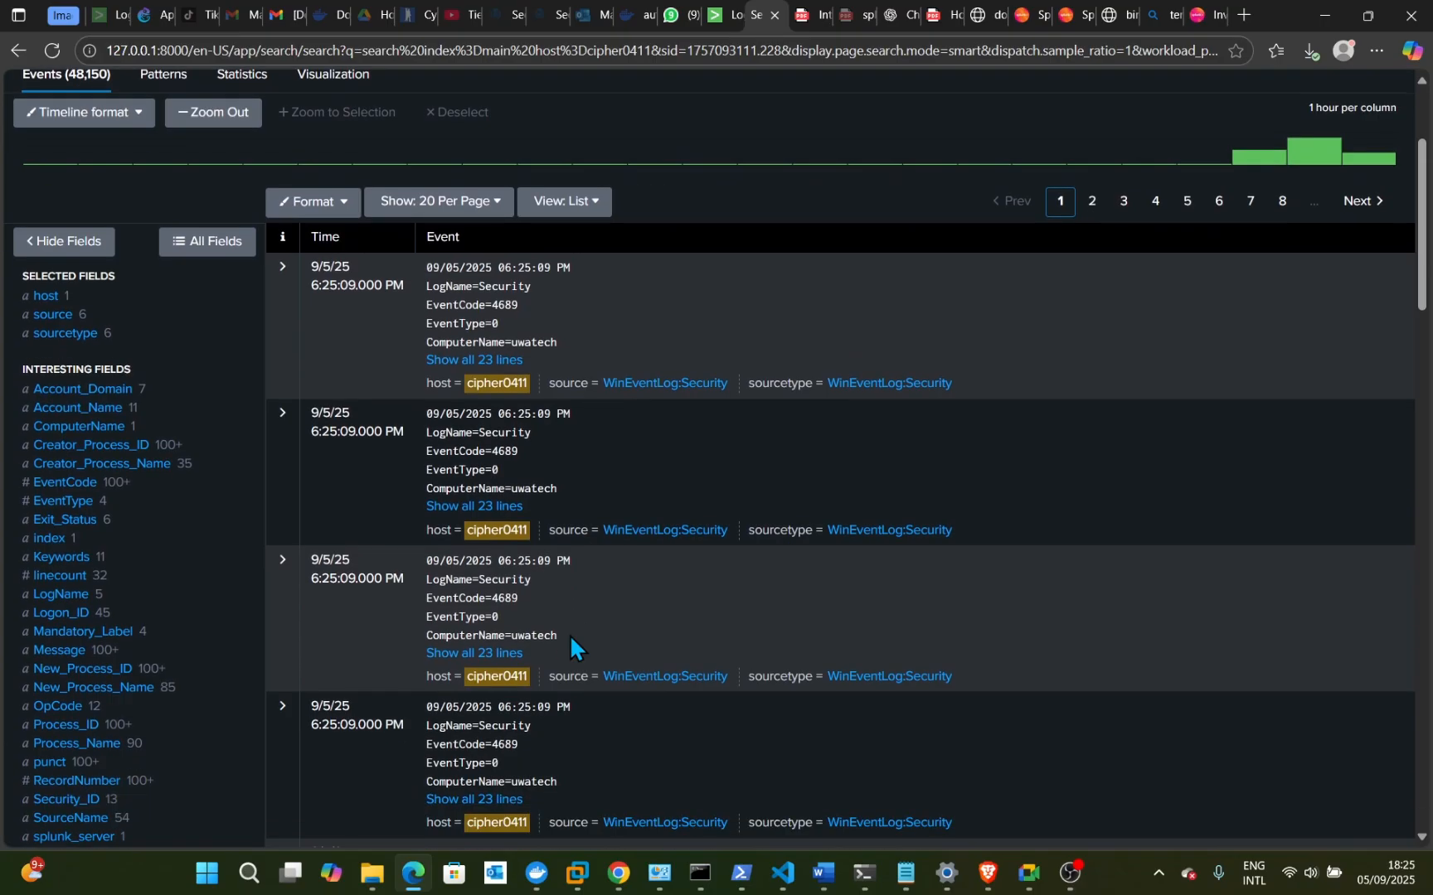
pyautogui.scroll(-1, 569, 634)
pyautogui.scroll(1, 570, 635)
pyautogui.scroll(-1, 569, 634)
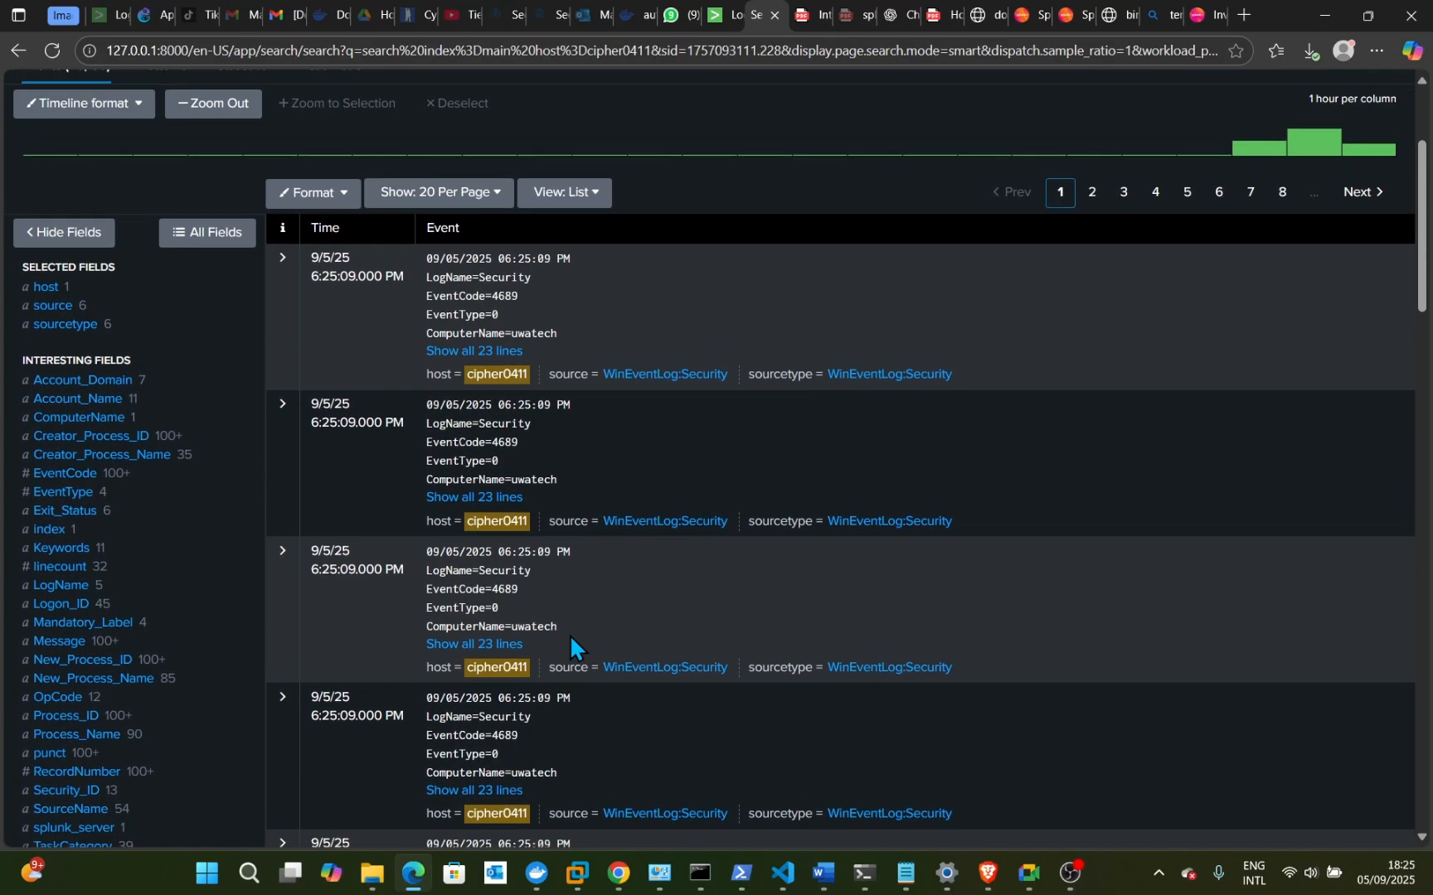
pyautogui.scroll(-2, 570, 634)
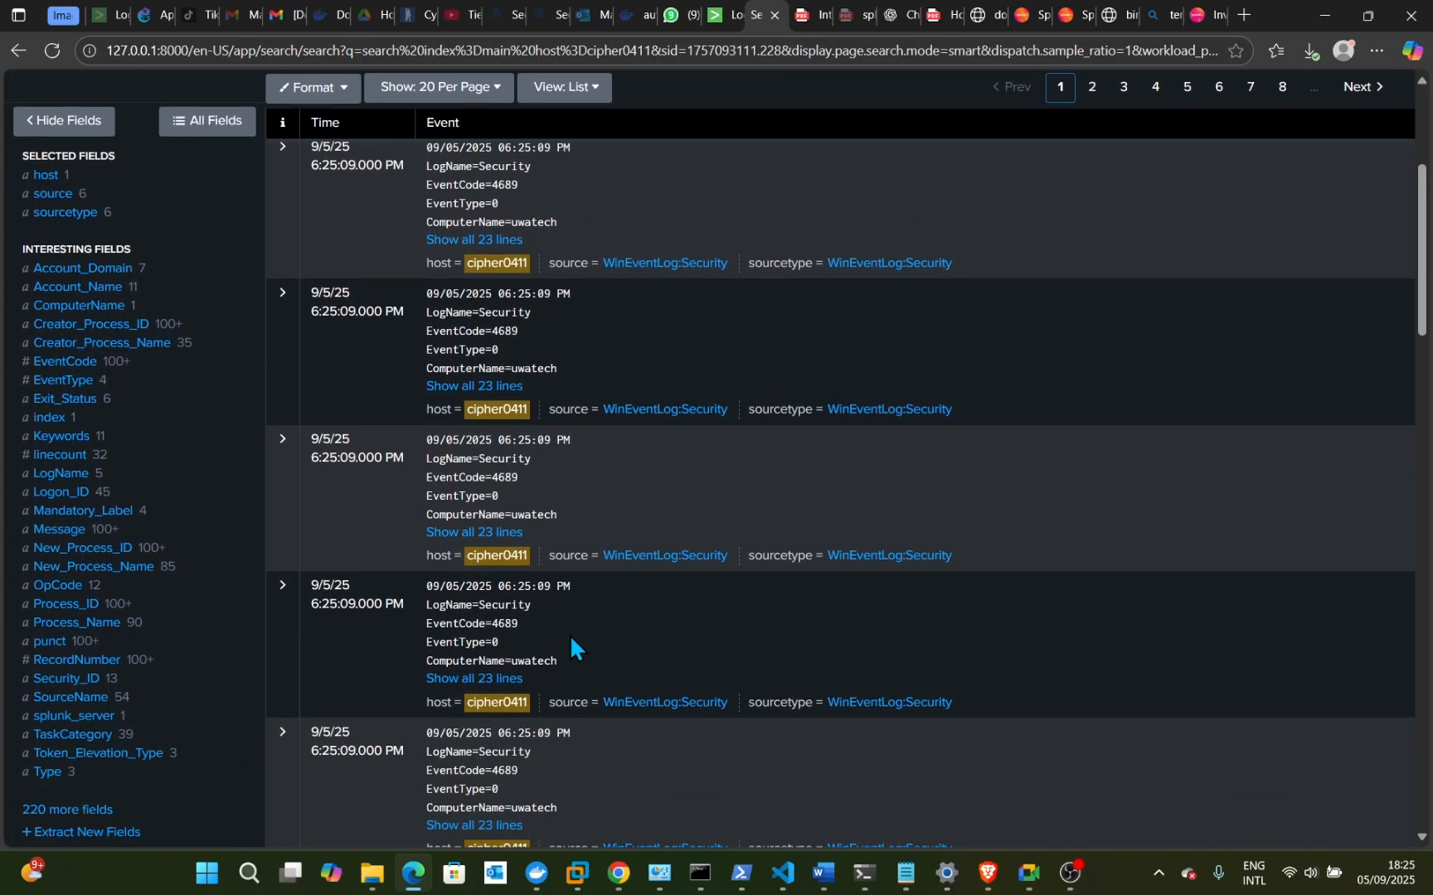
pyautogui.scroll(-6, 569, 636)
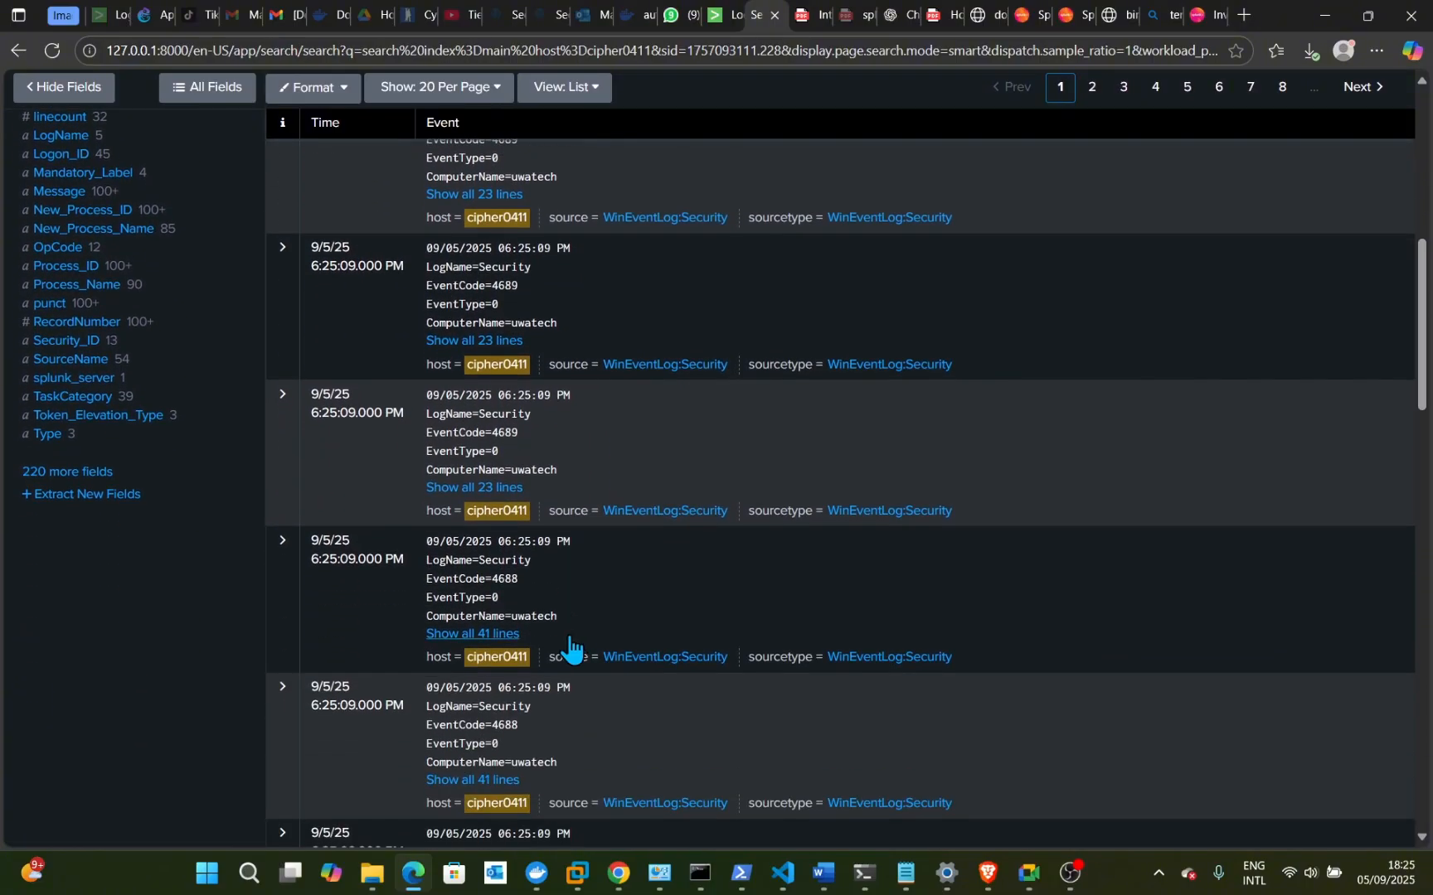
pyautogui.scroll(-8, 570, 638)
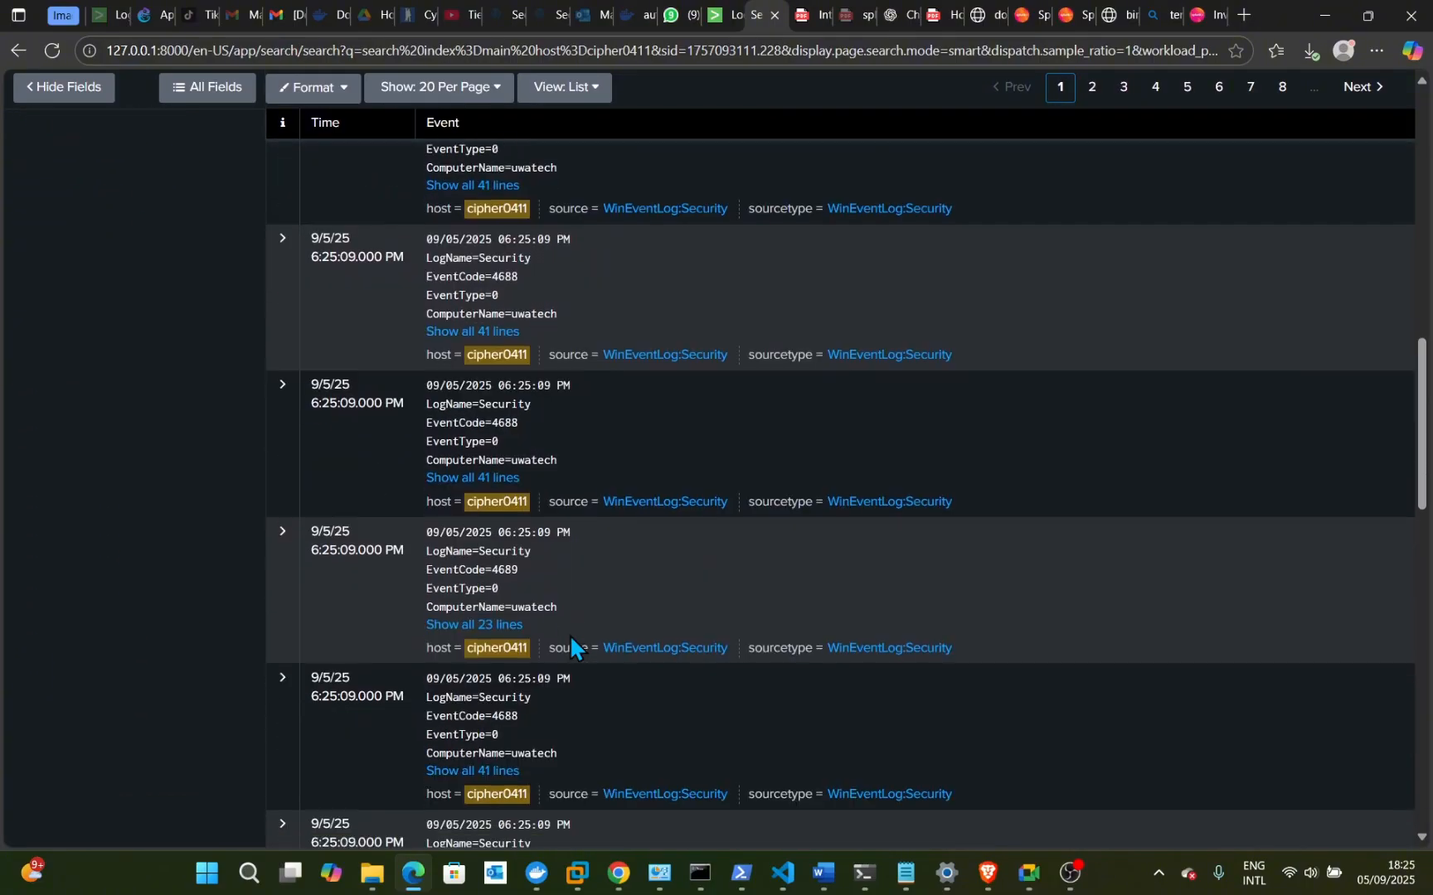
pyautogui.scroll(15, 570, 634)
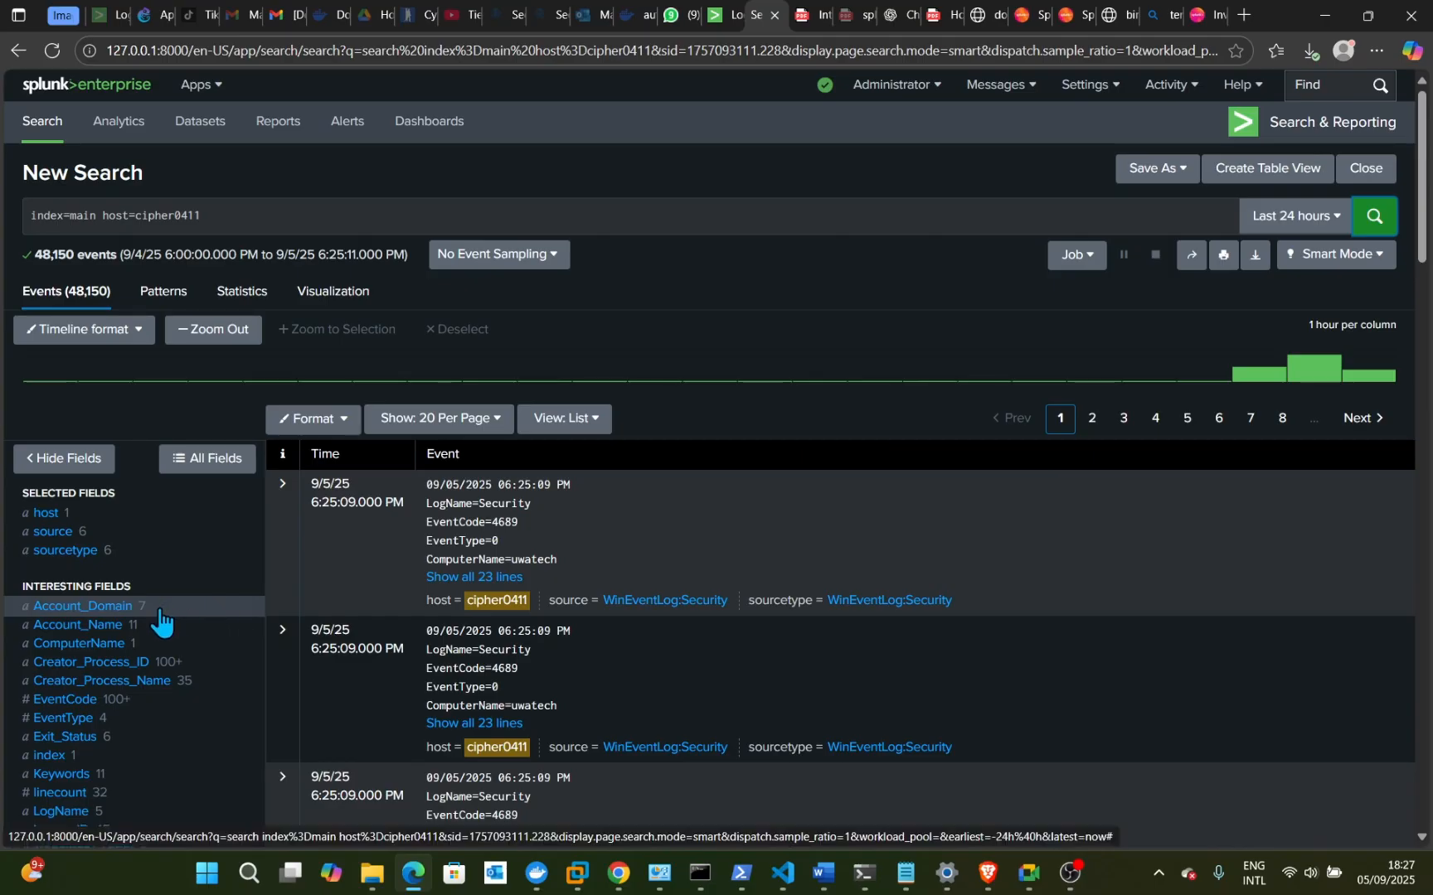
# - Switch the results to Statistics, then to Patterns to start finding event patterns
pyautogui.scroll(-2, 114, 723)
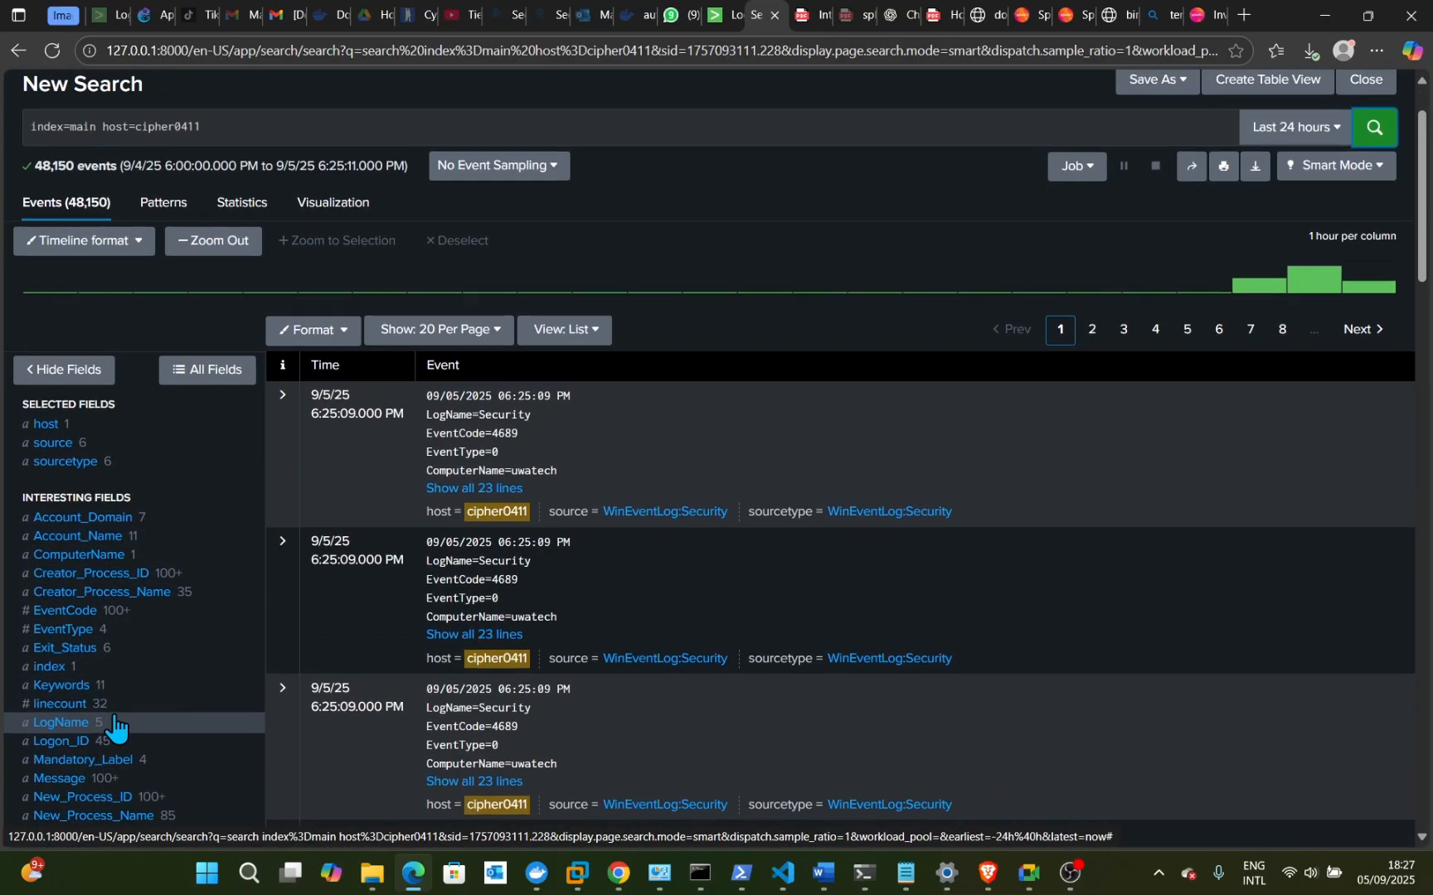
pyautogui.scroll(-3, 114, 723)
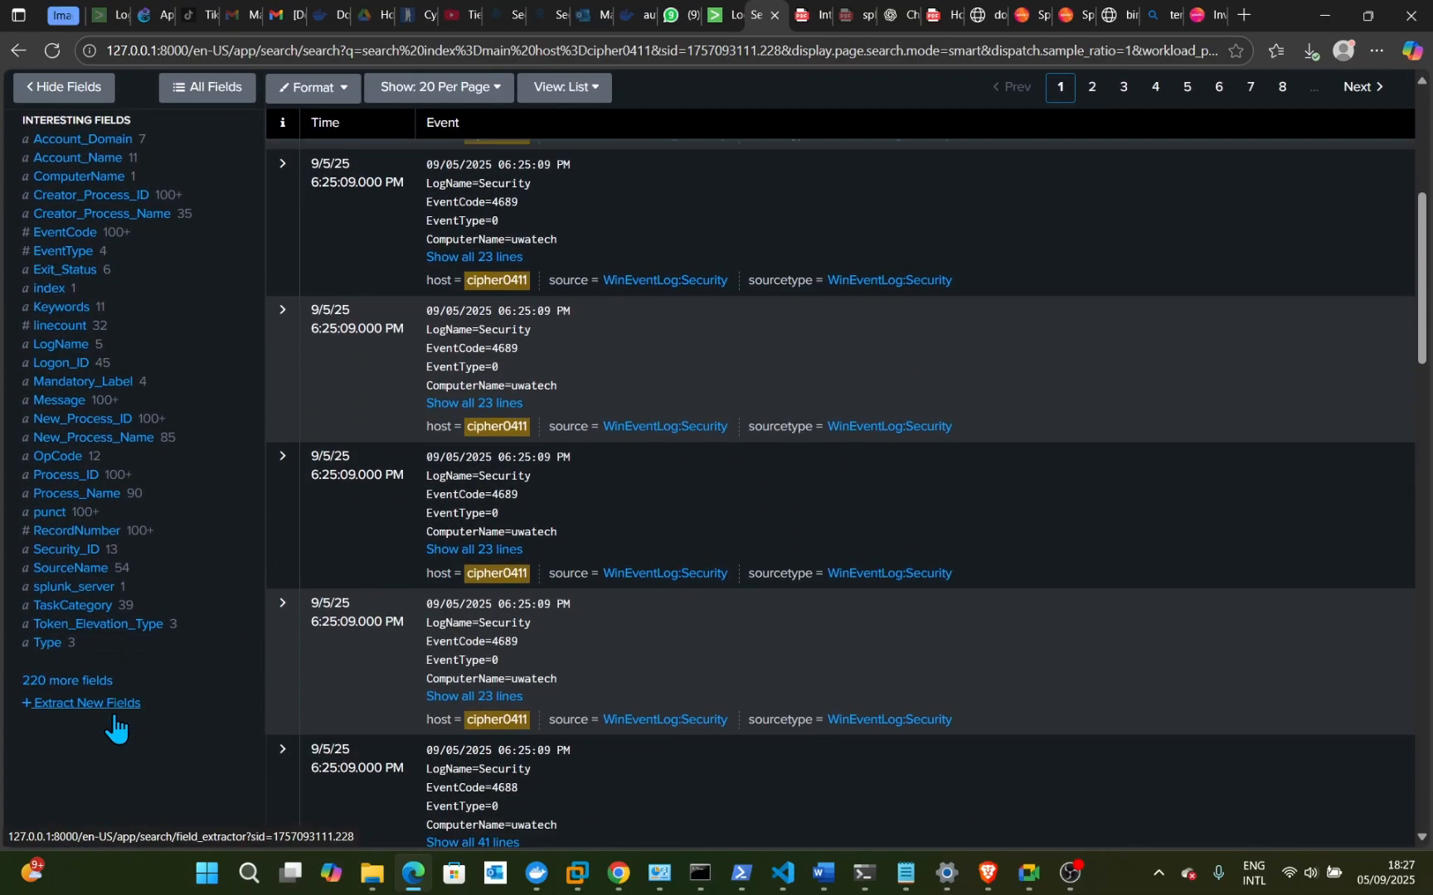
pyautogui.scroll(2, 113, 723)
pyautogui.scroll(2, 114, 723)
pyautogui.scroll(-1, 114, 723)
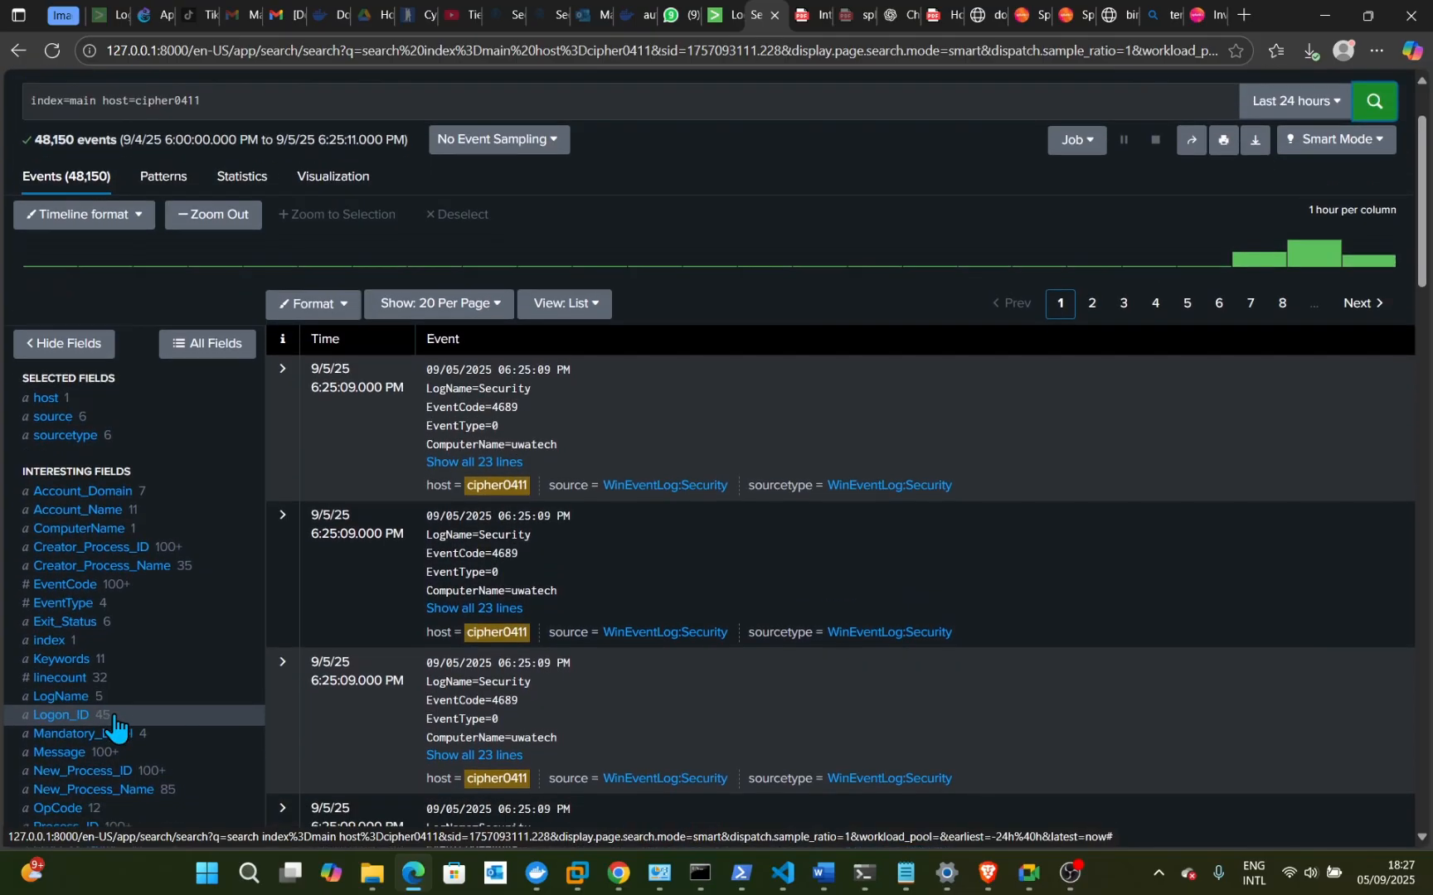
pyautogui.scroll(1, 114, 727)
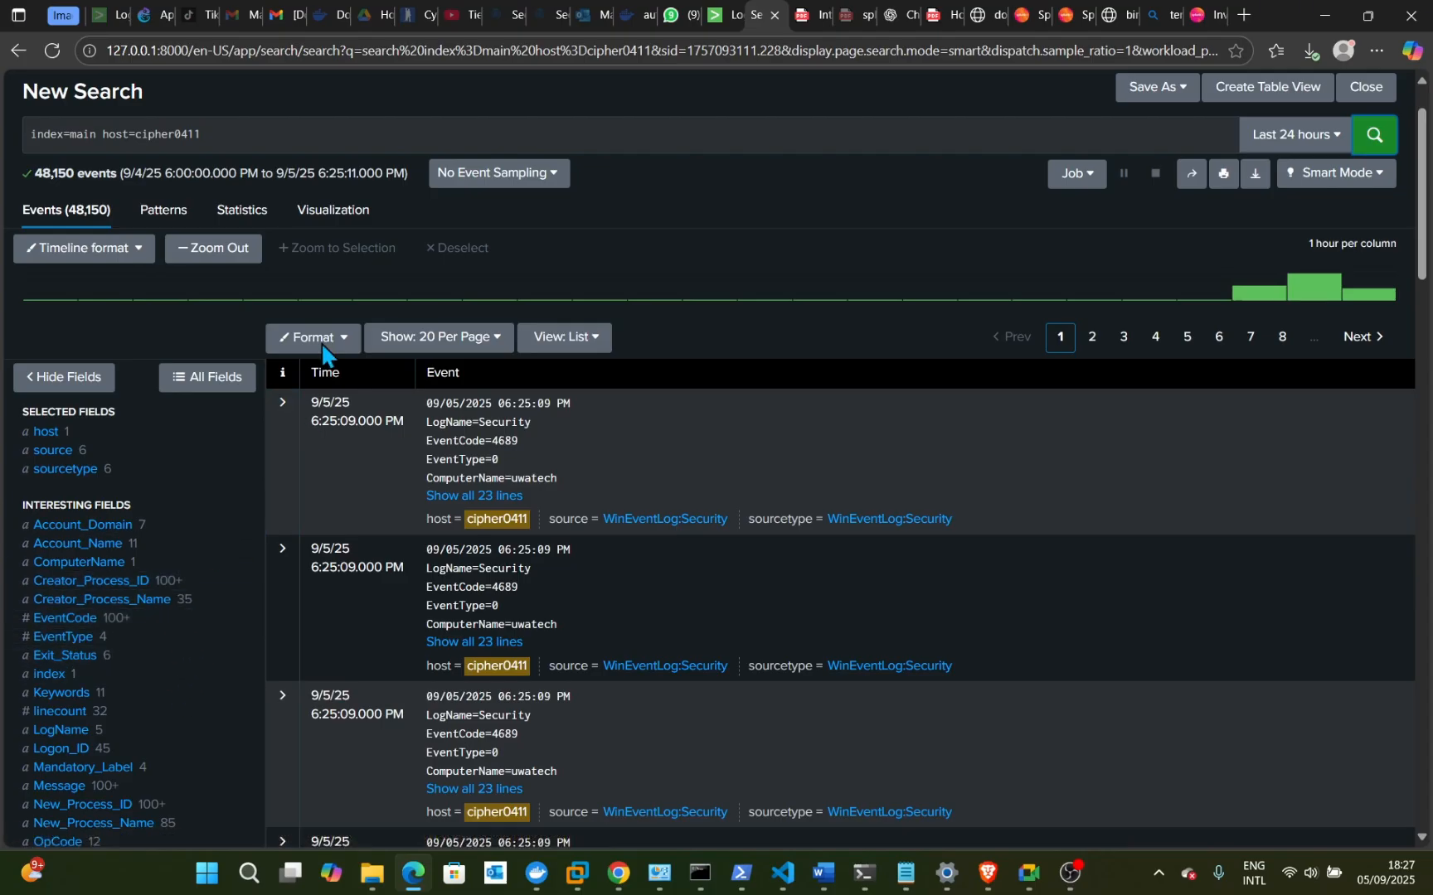
pyautogui.click(249, 224)
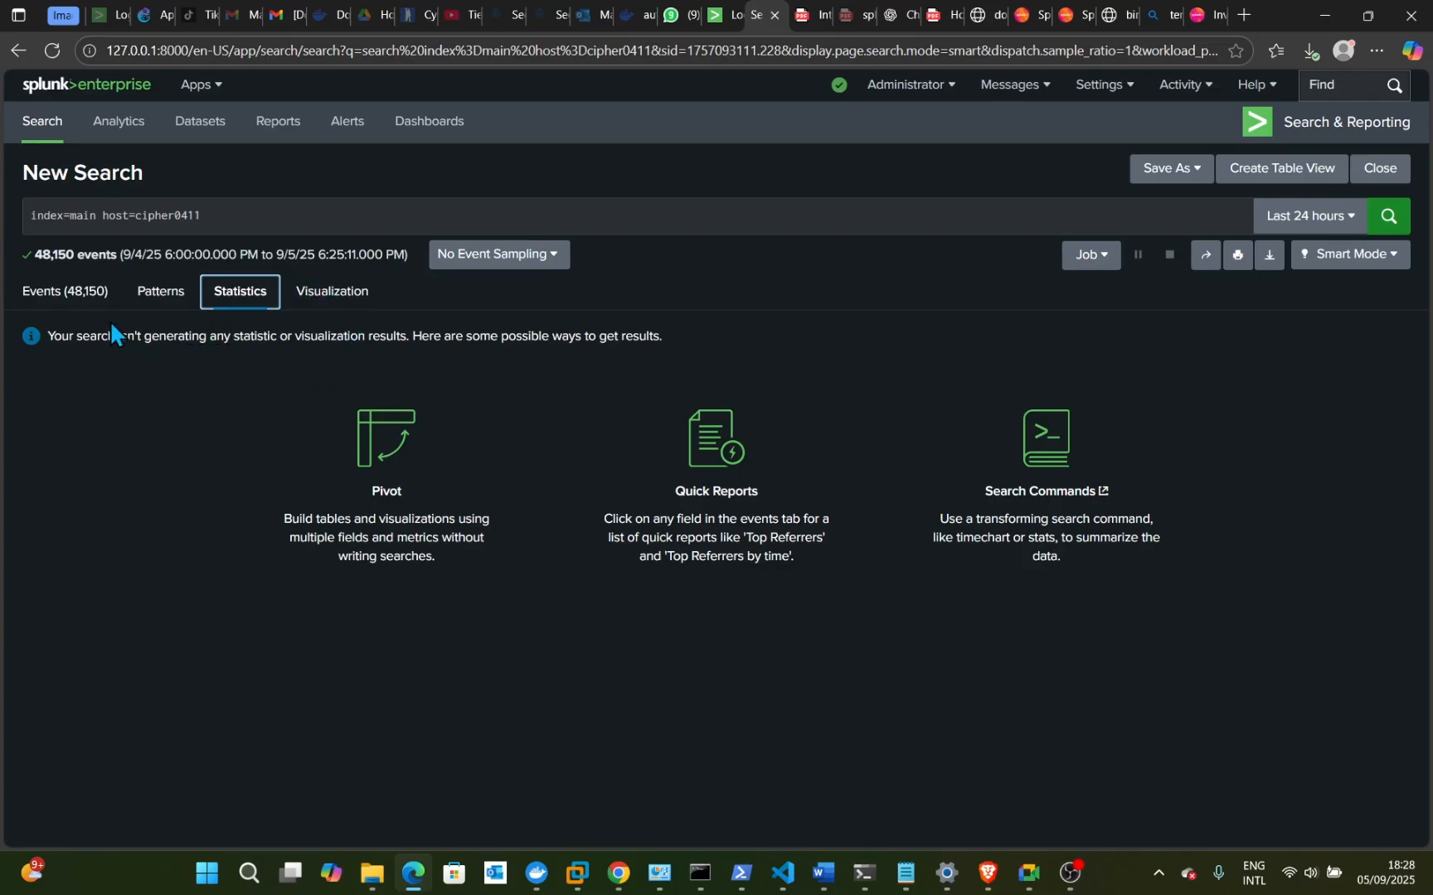
pyautogui.click(176, 309)
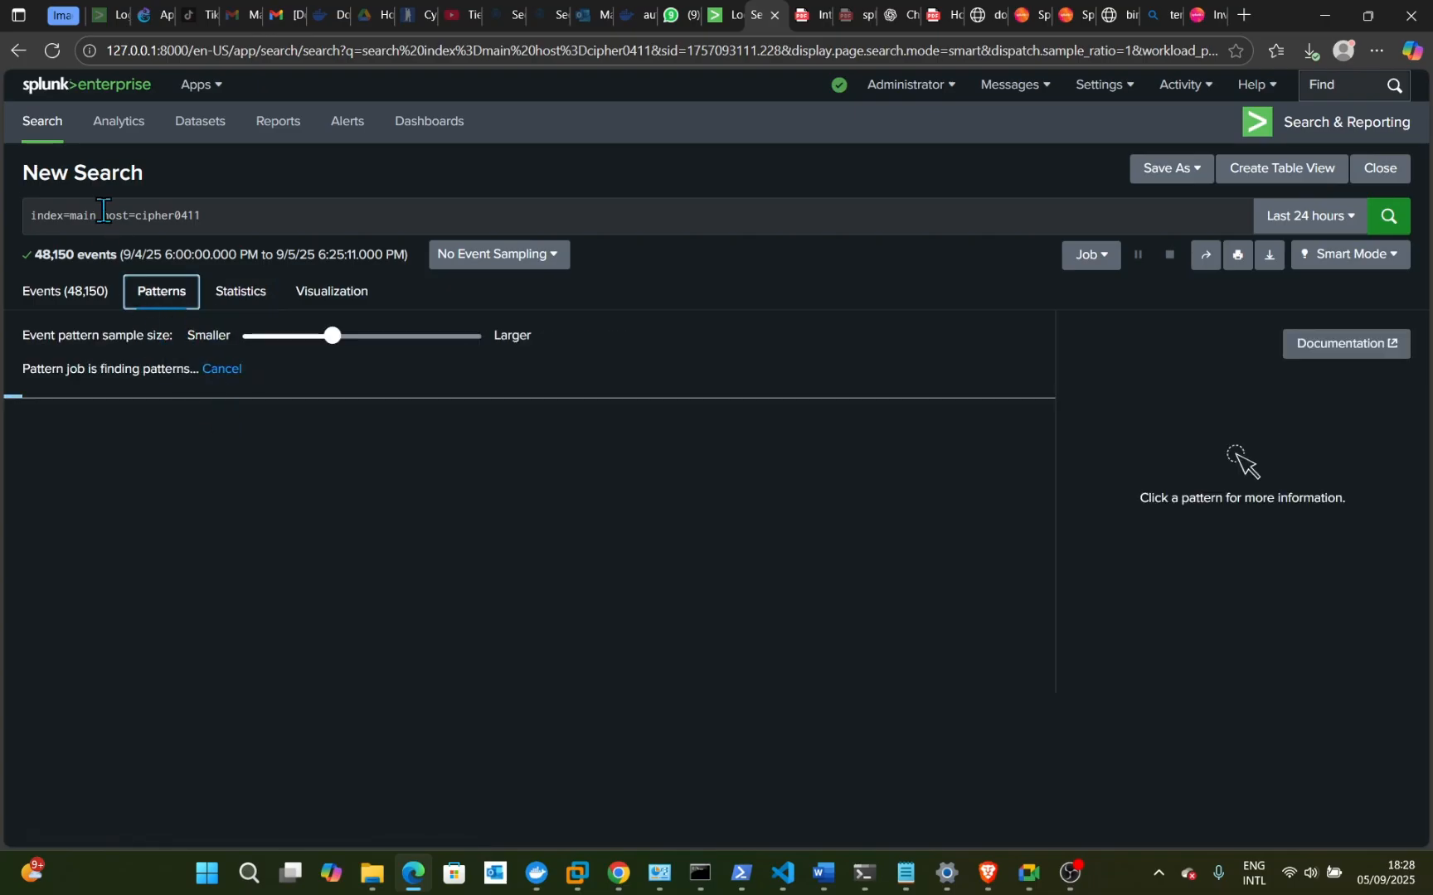
# - Go back twice to the launcher, then reopen Search & Reporting with the search bar focused
pyautogui.click(18, 51)
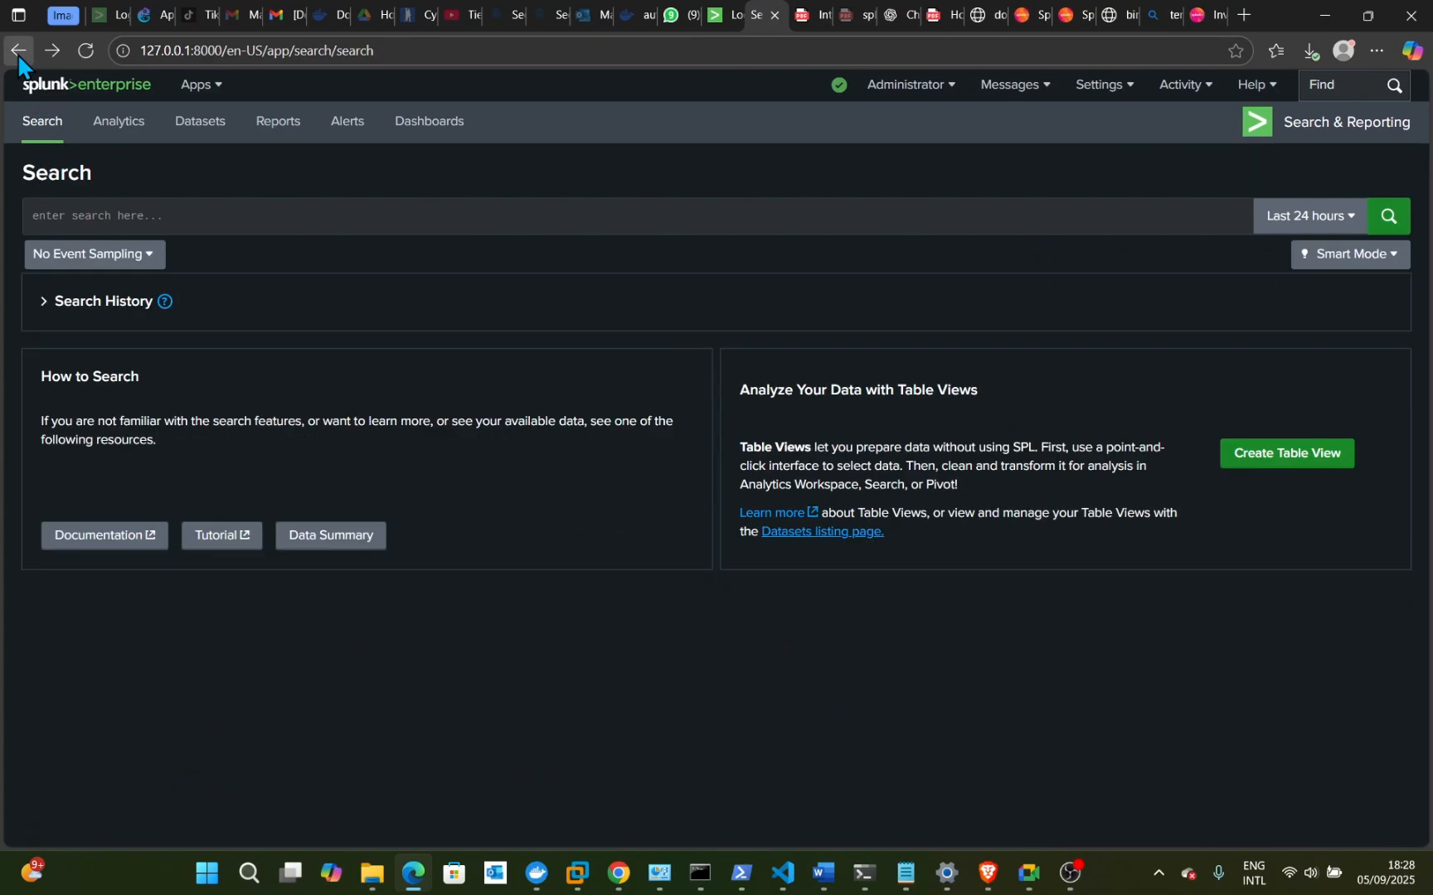
pyautogui.click(17, 51)
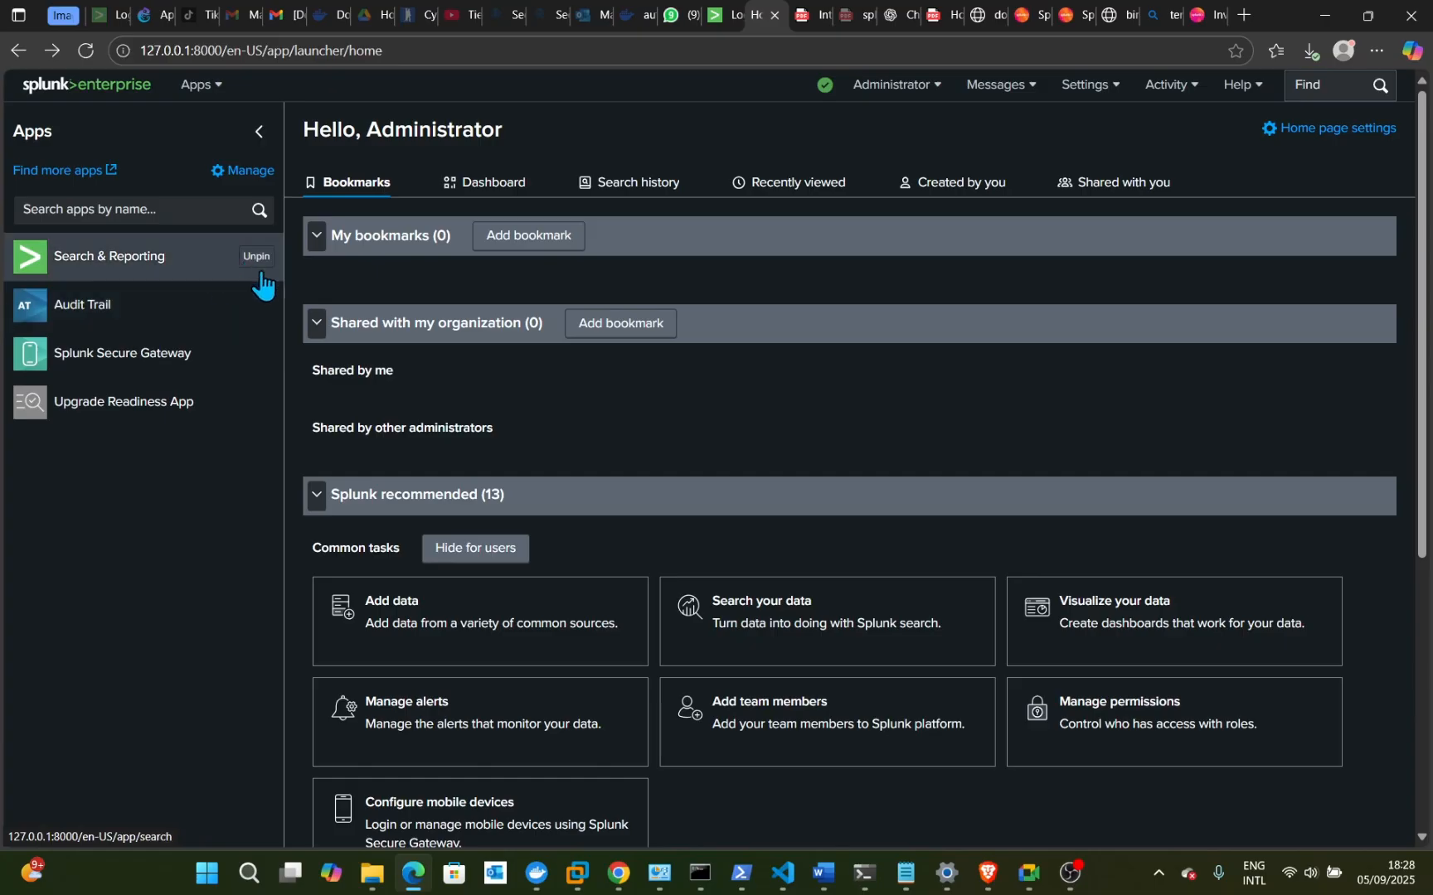
pyautogui.click(176, 270)
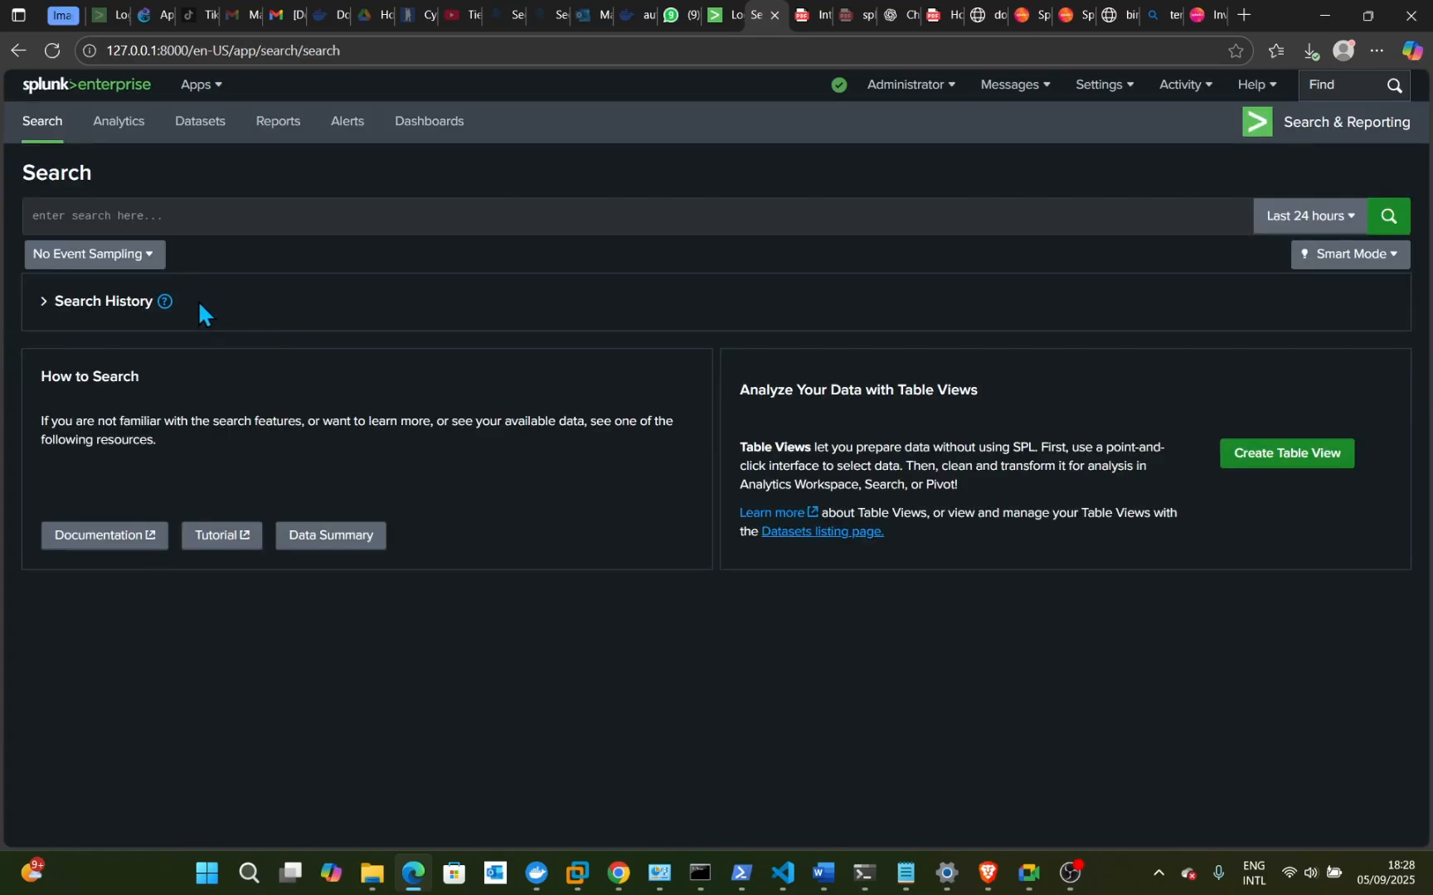
pyautogui.click(247, 217)
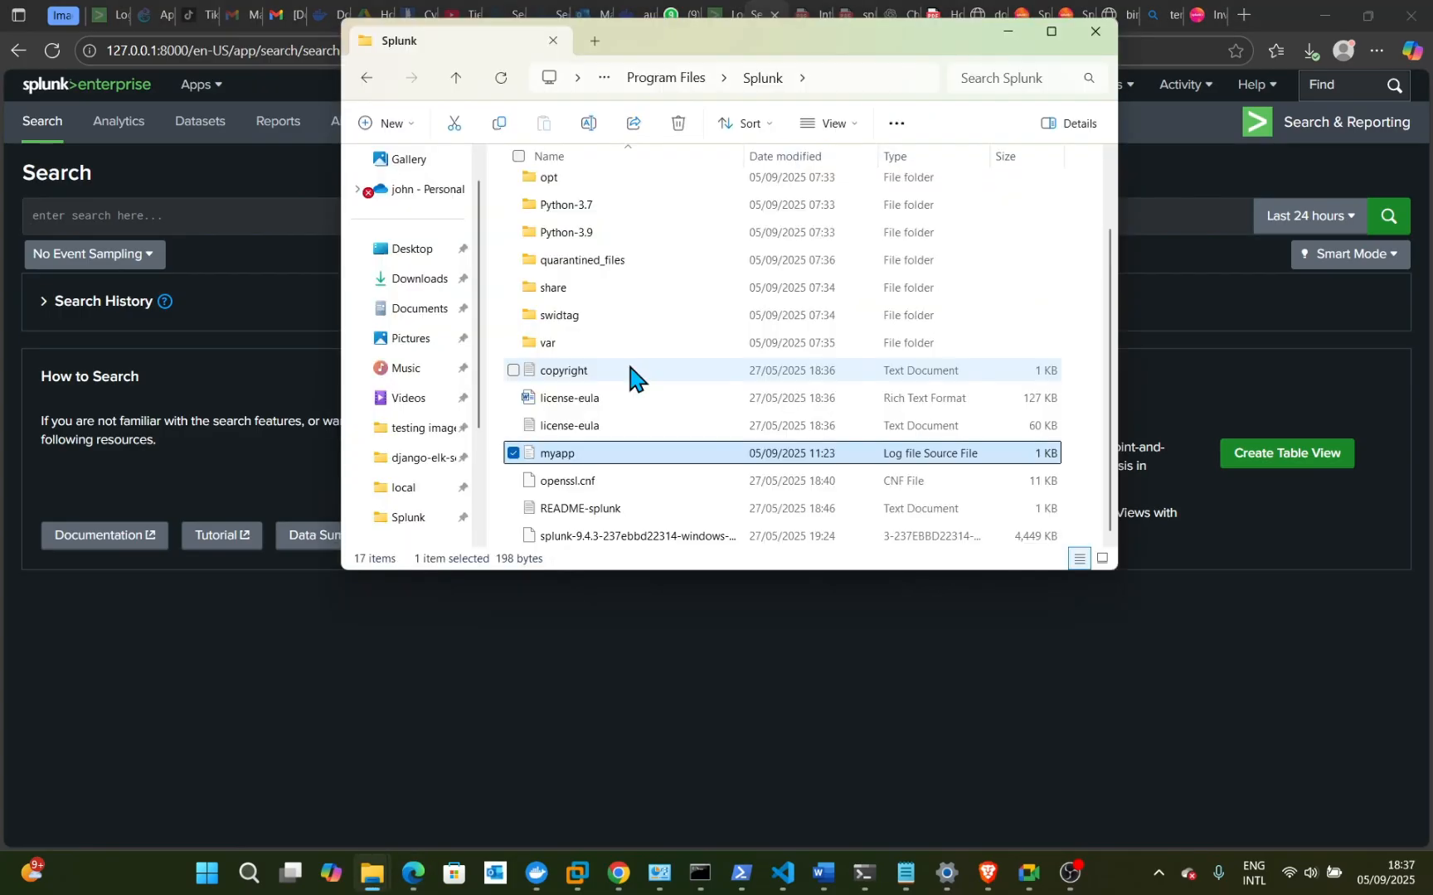
# - Bring the 'splunk - Search Results in Downloads' File Explorer window to the front
pyautogui.scroll(-1, 630, 369)
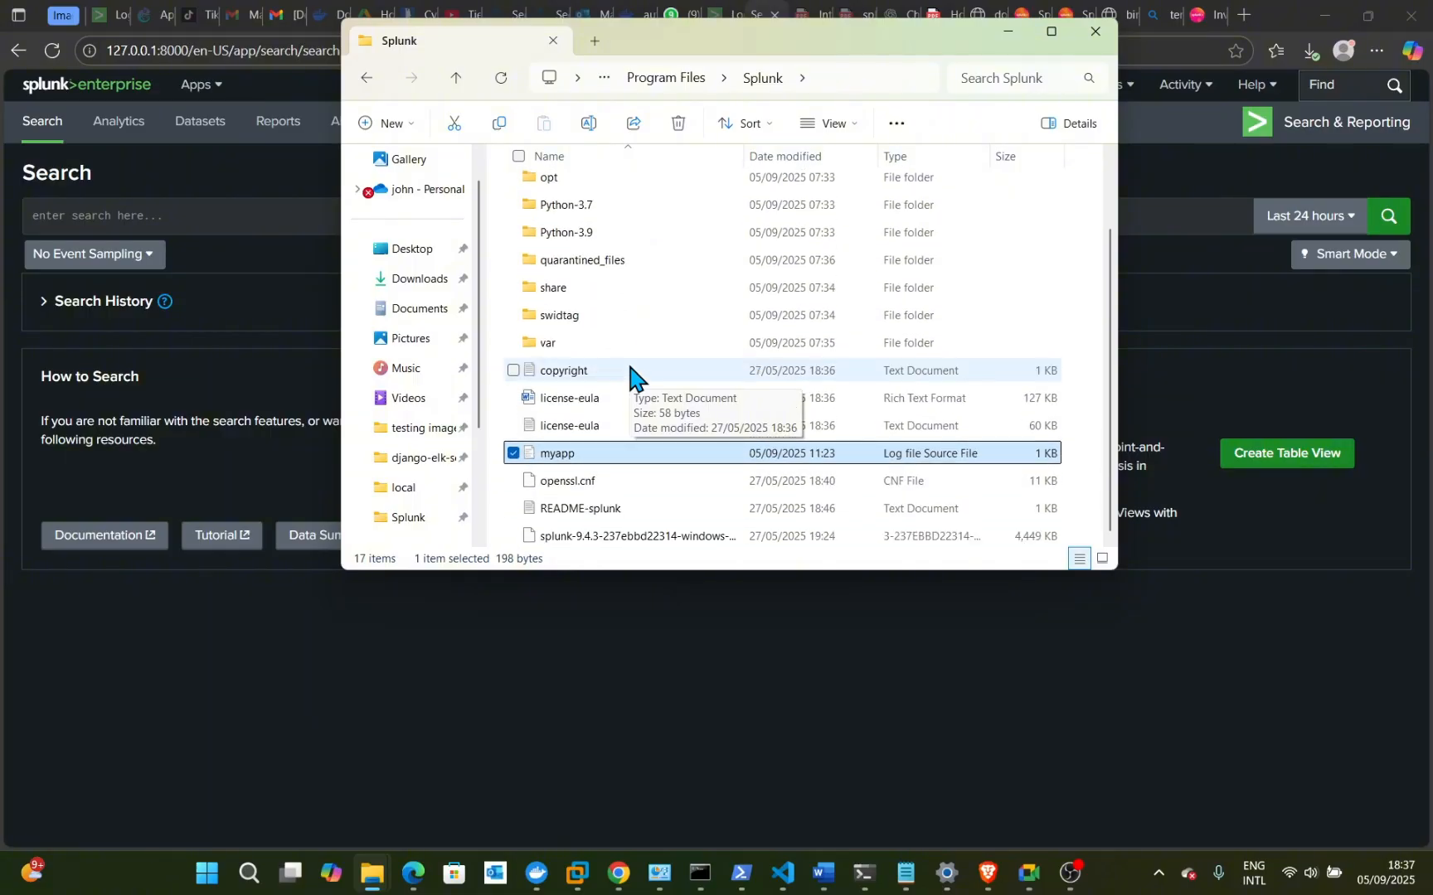
pyautogui.scroll(1, 630, 369)
pyautogui.scroll(-1, 630, 367)
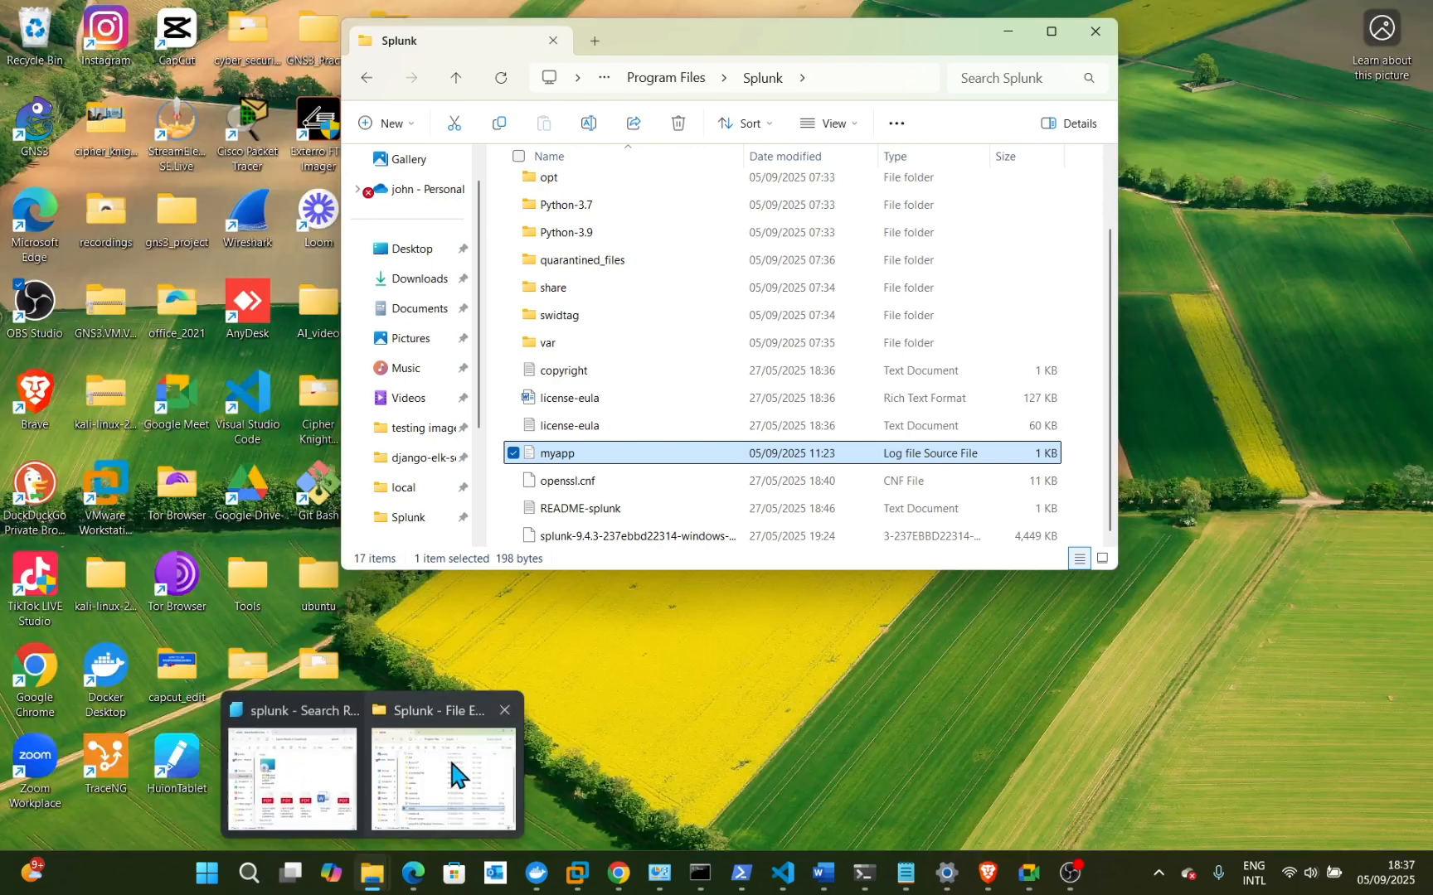
pyautogui.click(450, 758)
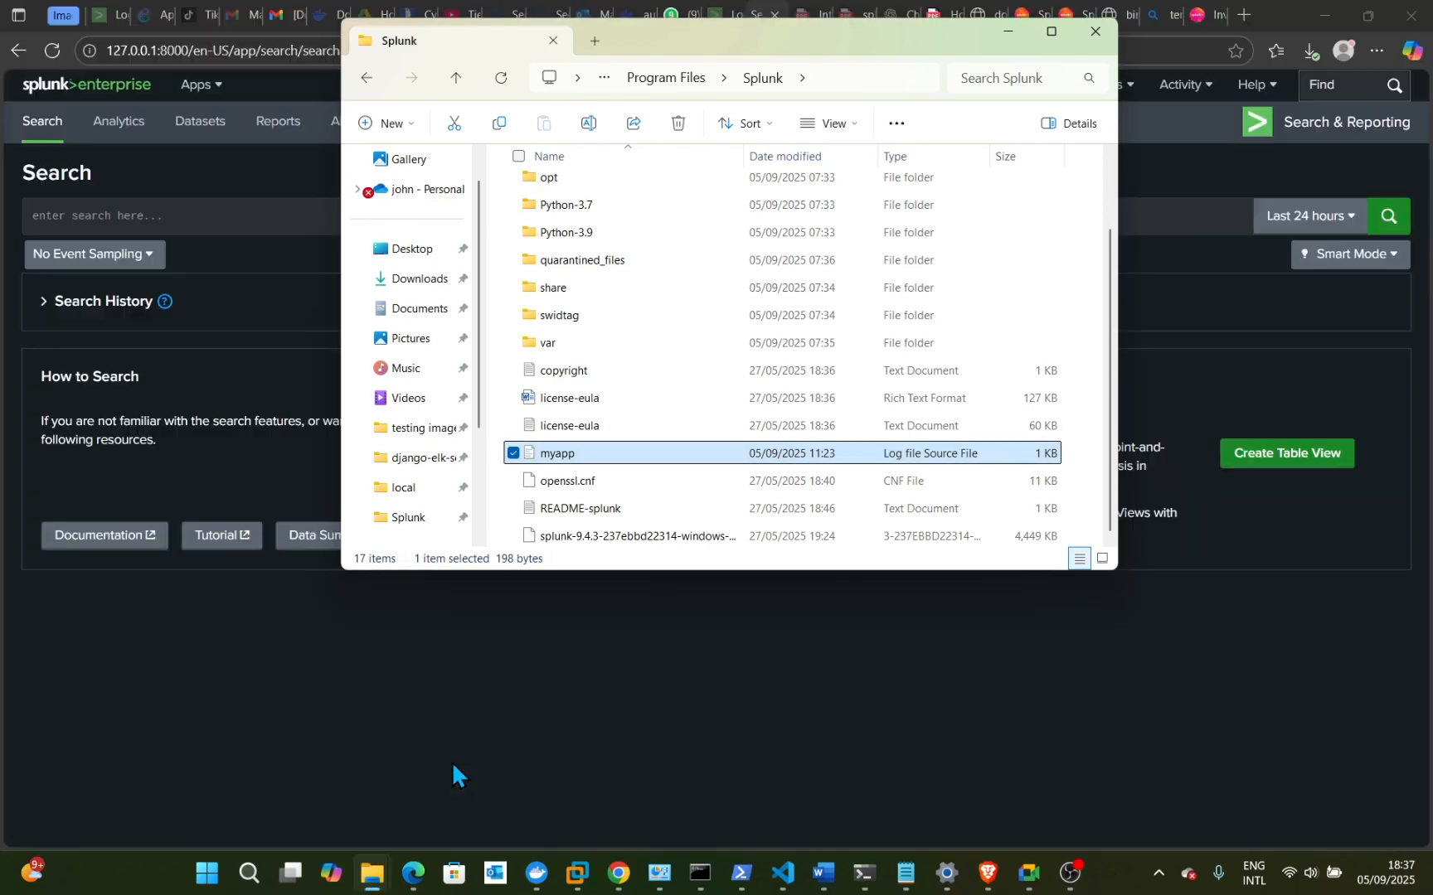
pyautogui.moveTo(383, 874)
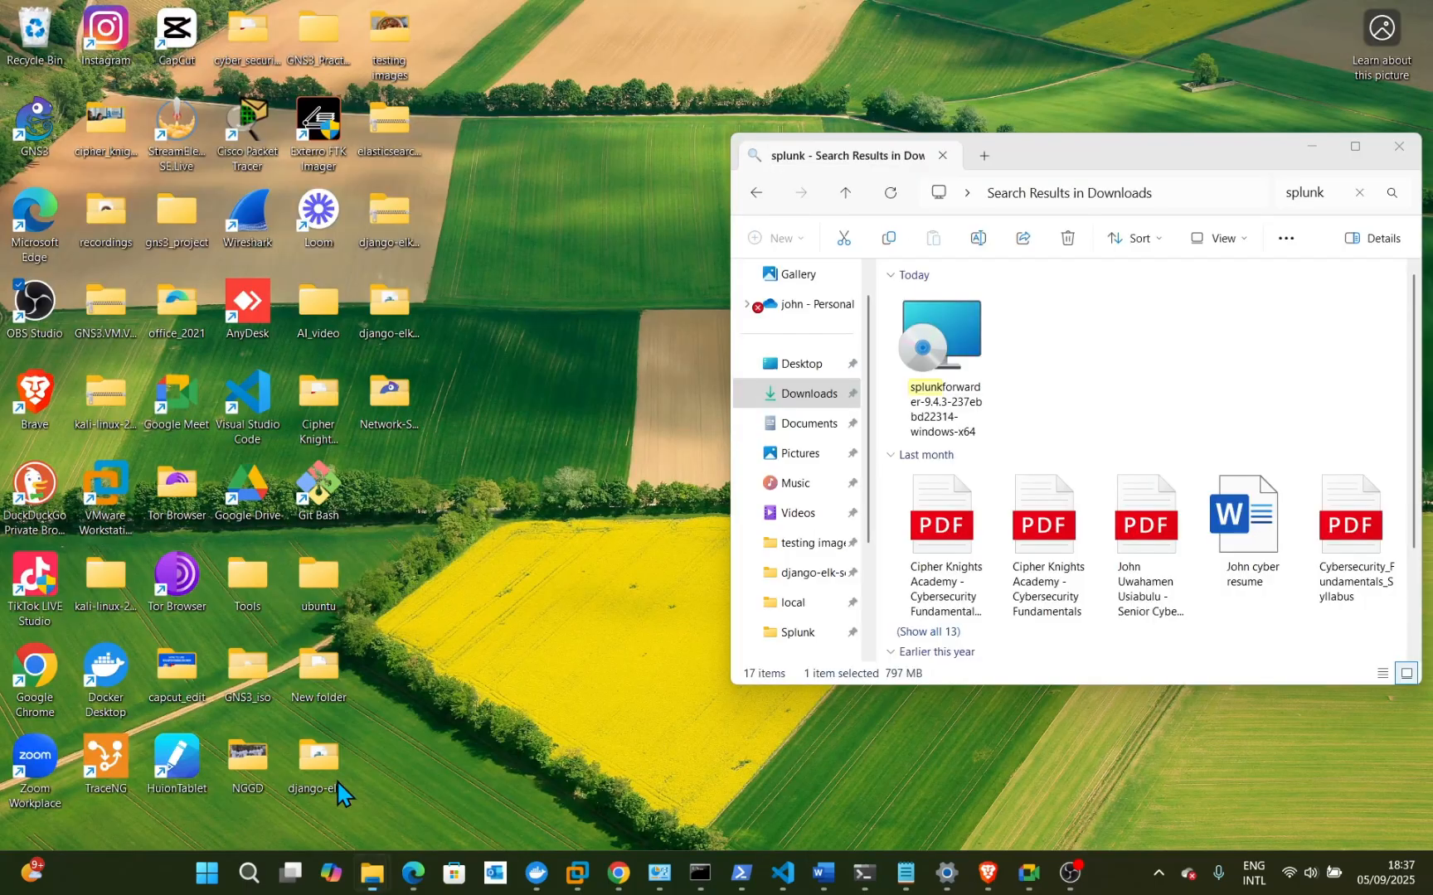
pyautogui.click(336, 780)
# - Go from This PC into C:\Program Files and scroll to the SplunkUniversalForwarder folder
pyautogui.scroll(-2, 836, 522)
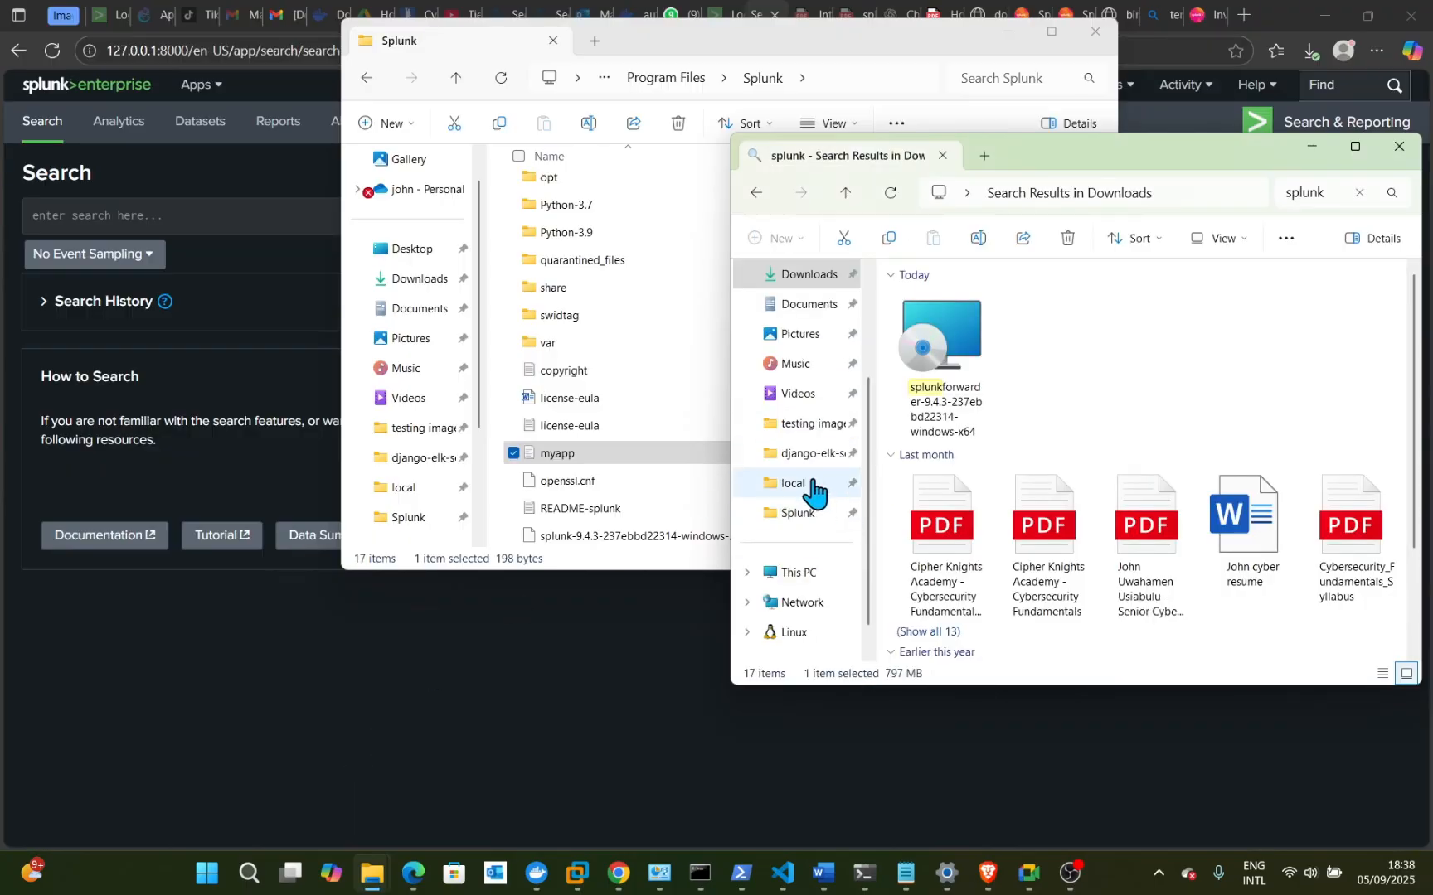
pyautogui.click(801, 573)
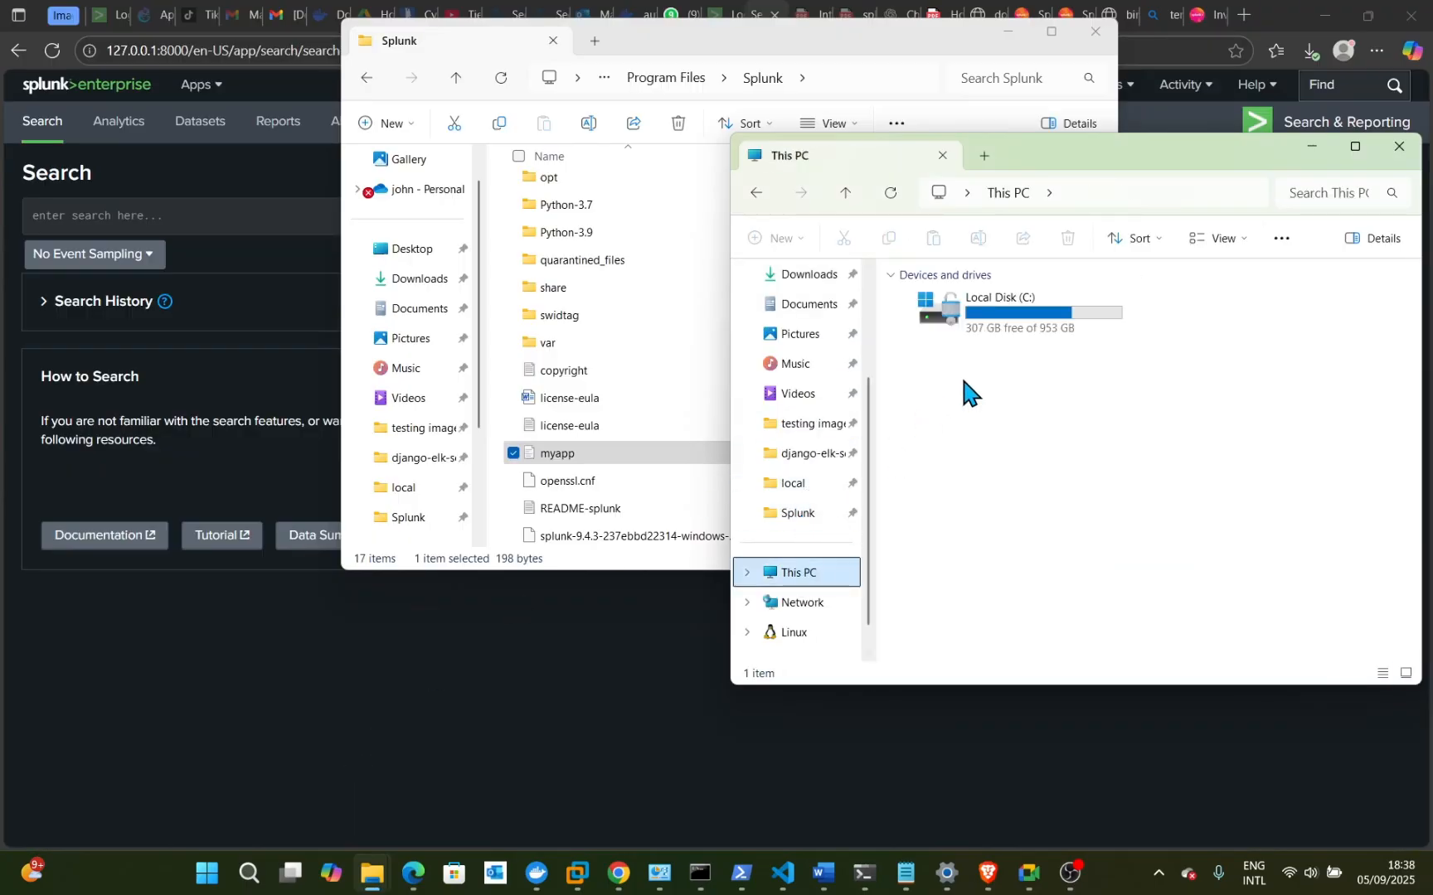
pyautogui.doubleClick(998, 333)
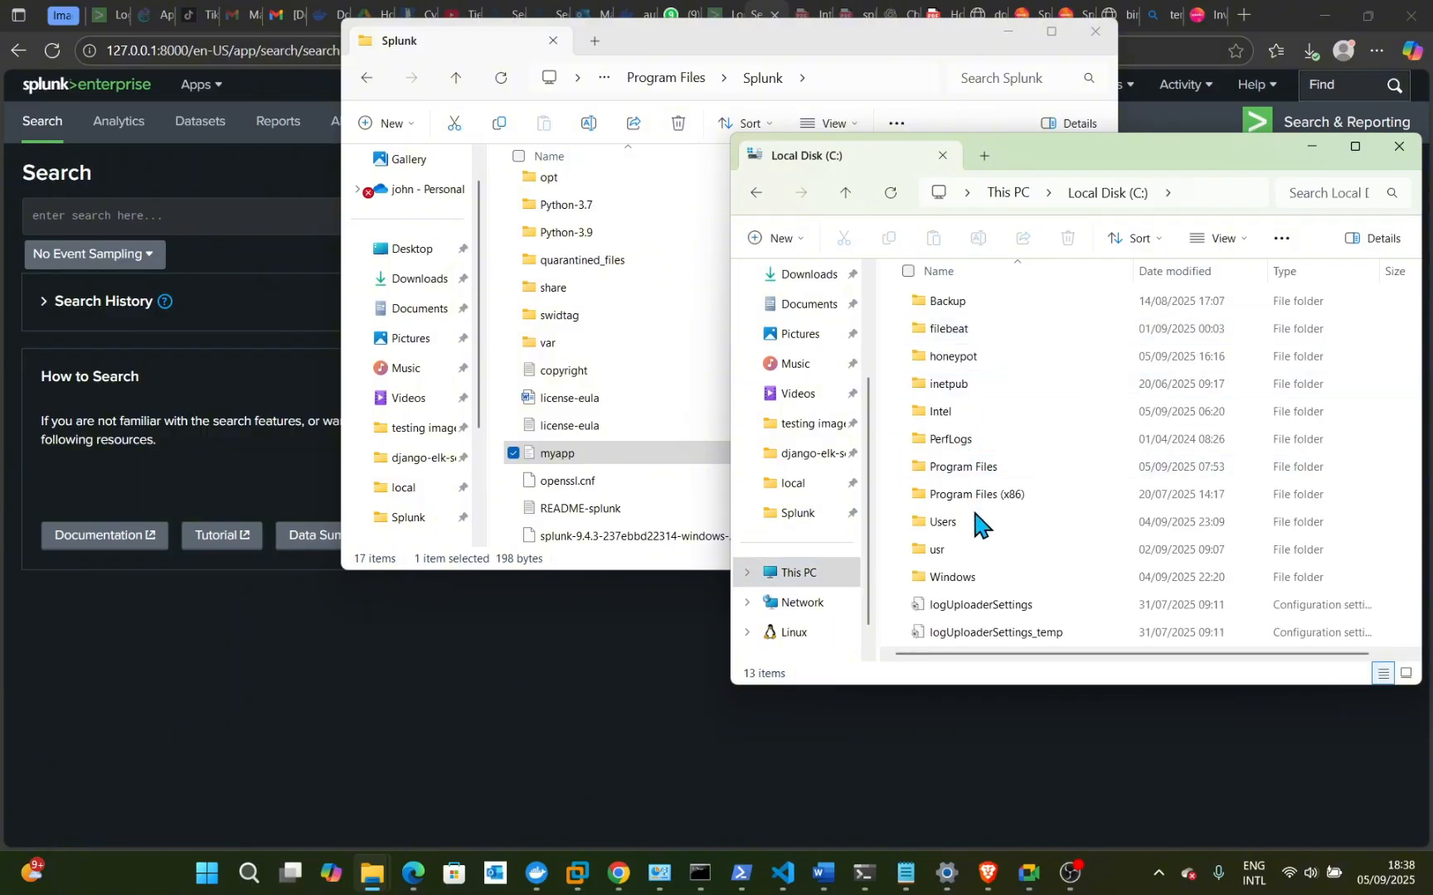
pyautogui.doubleClick(960, 469)
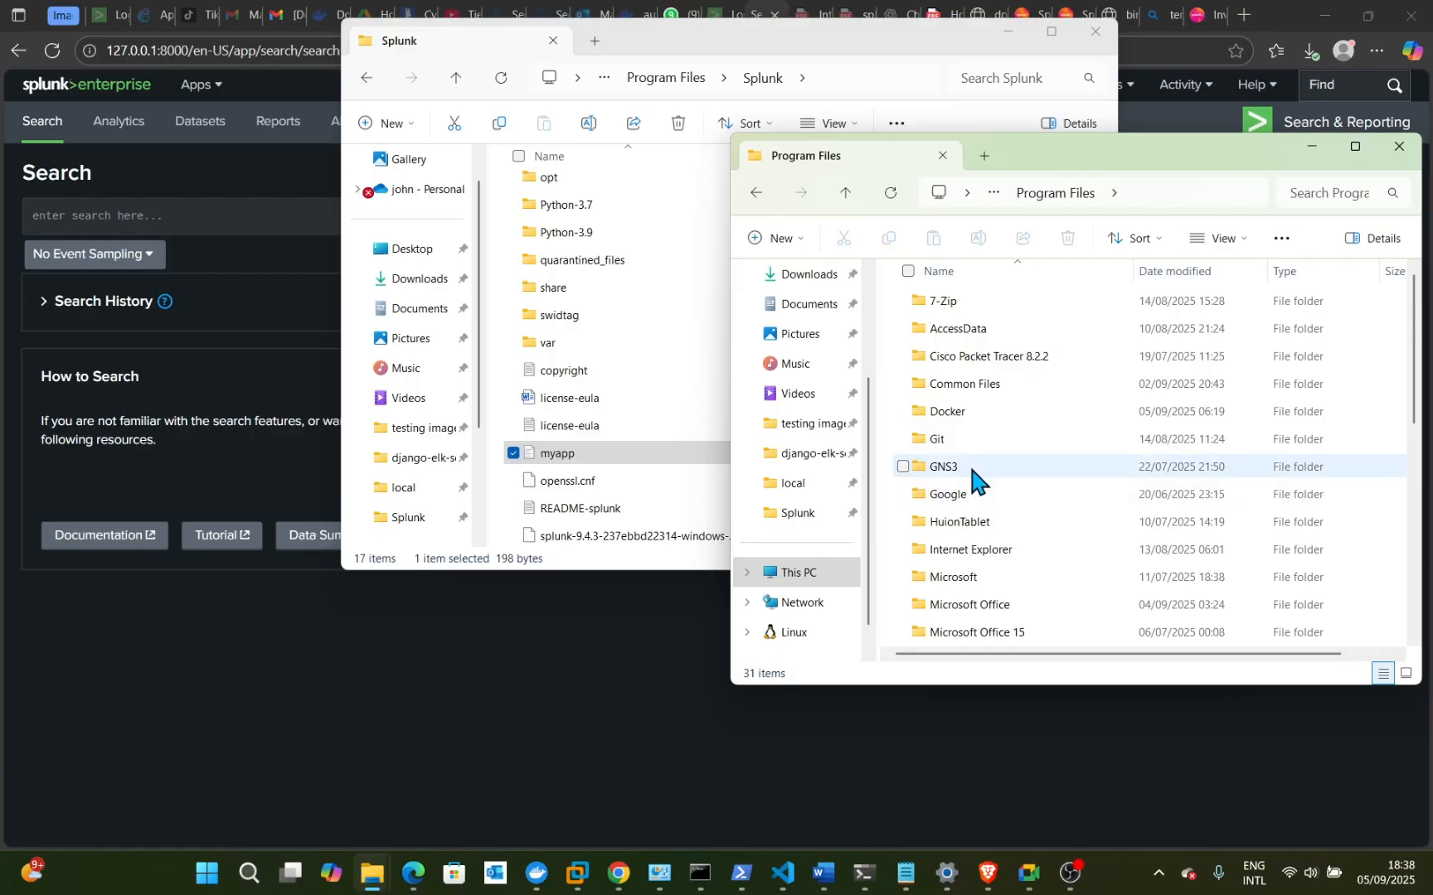
pyautogui.scroll(-1, 964, 452)
pyautogui.scroll(-3, 964, 502)
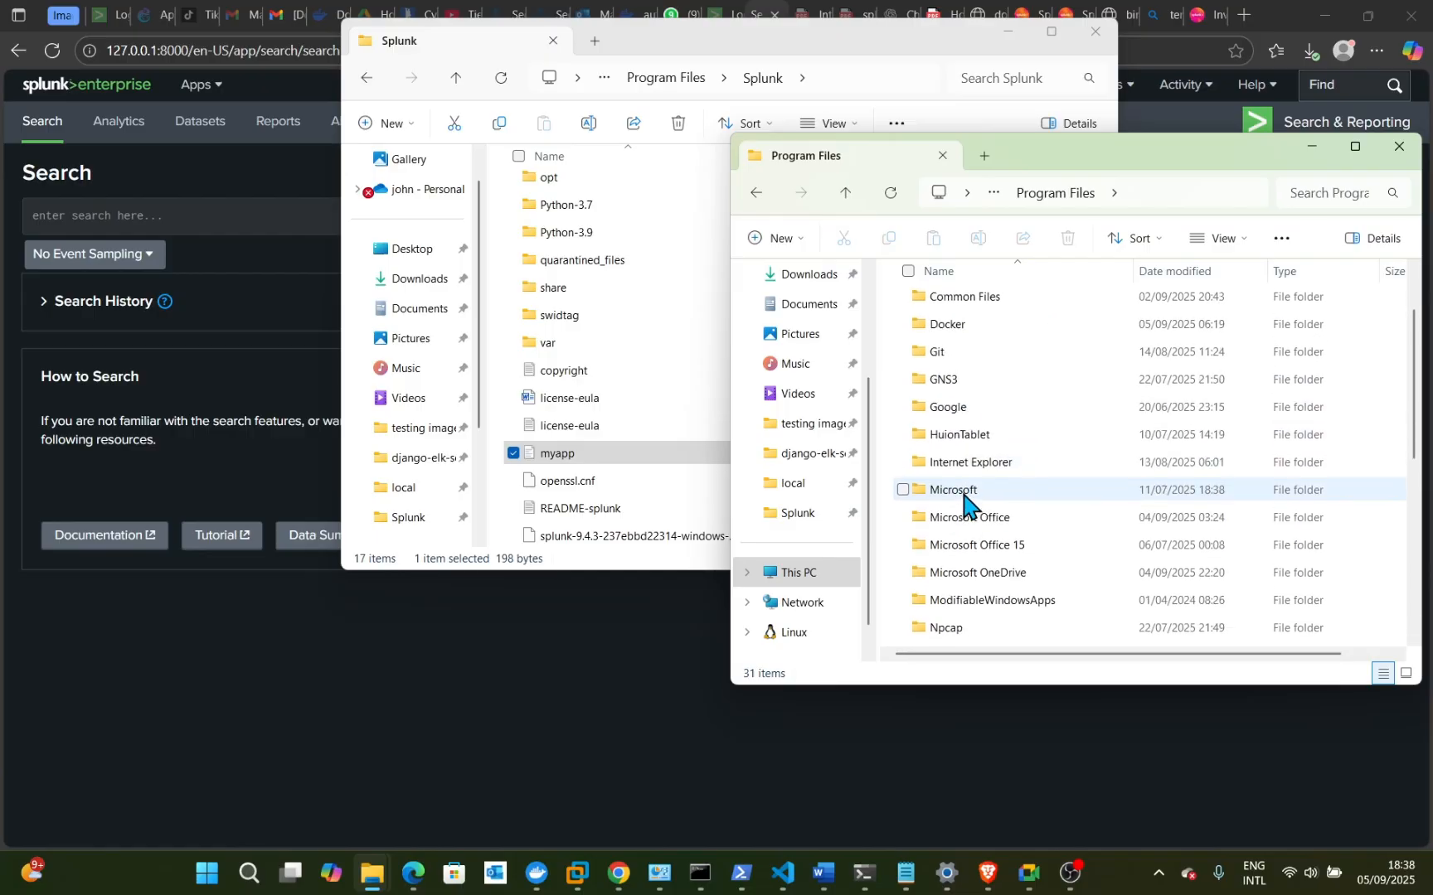
pyautogui.scroll(-2, 966, 502)
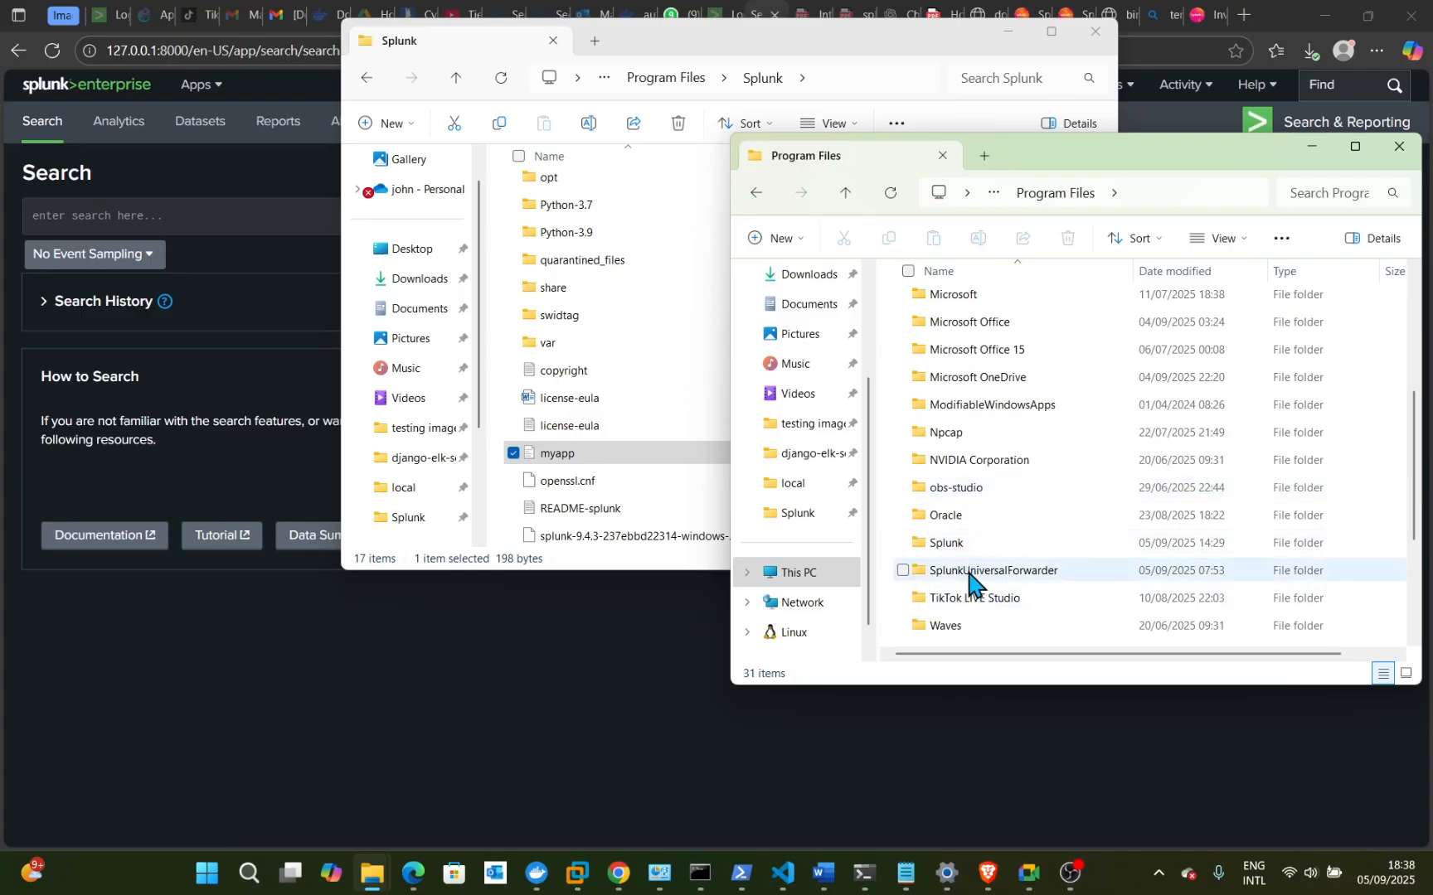
pyautogui.moveTo(969, 572)
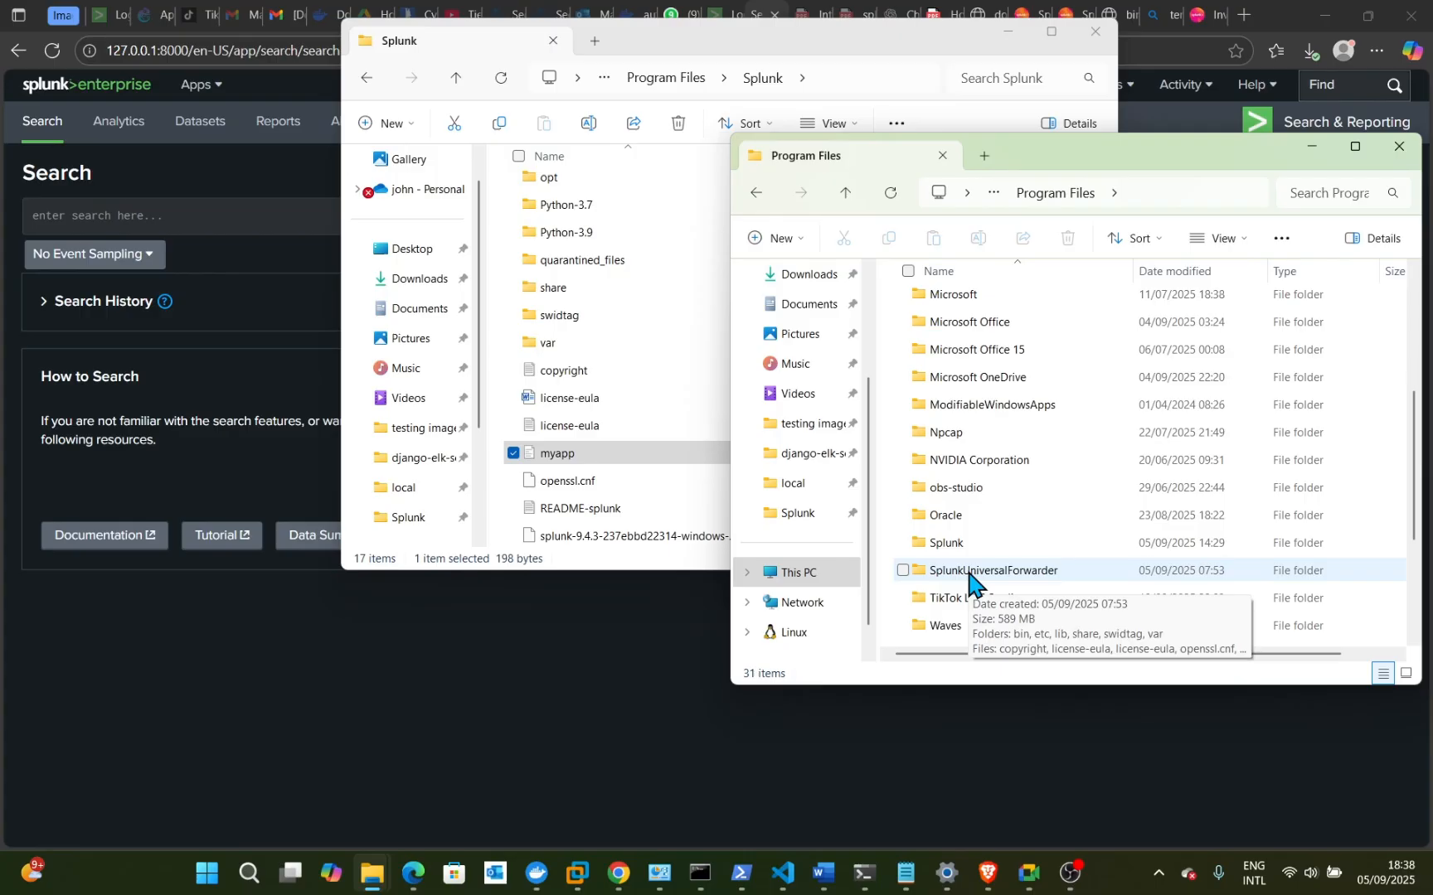
# - Navigate into SplunkUniversalForwarder\etc\system\local to list its .conf files
pyautogui.doubleClick(968, 572)
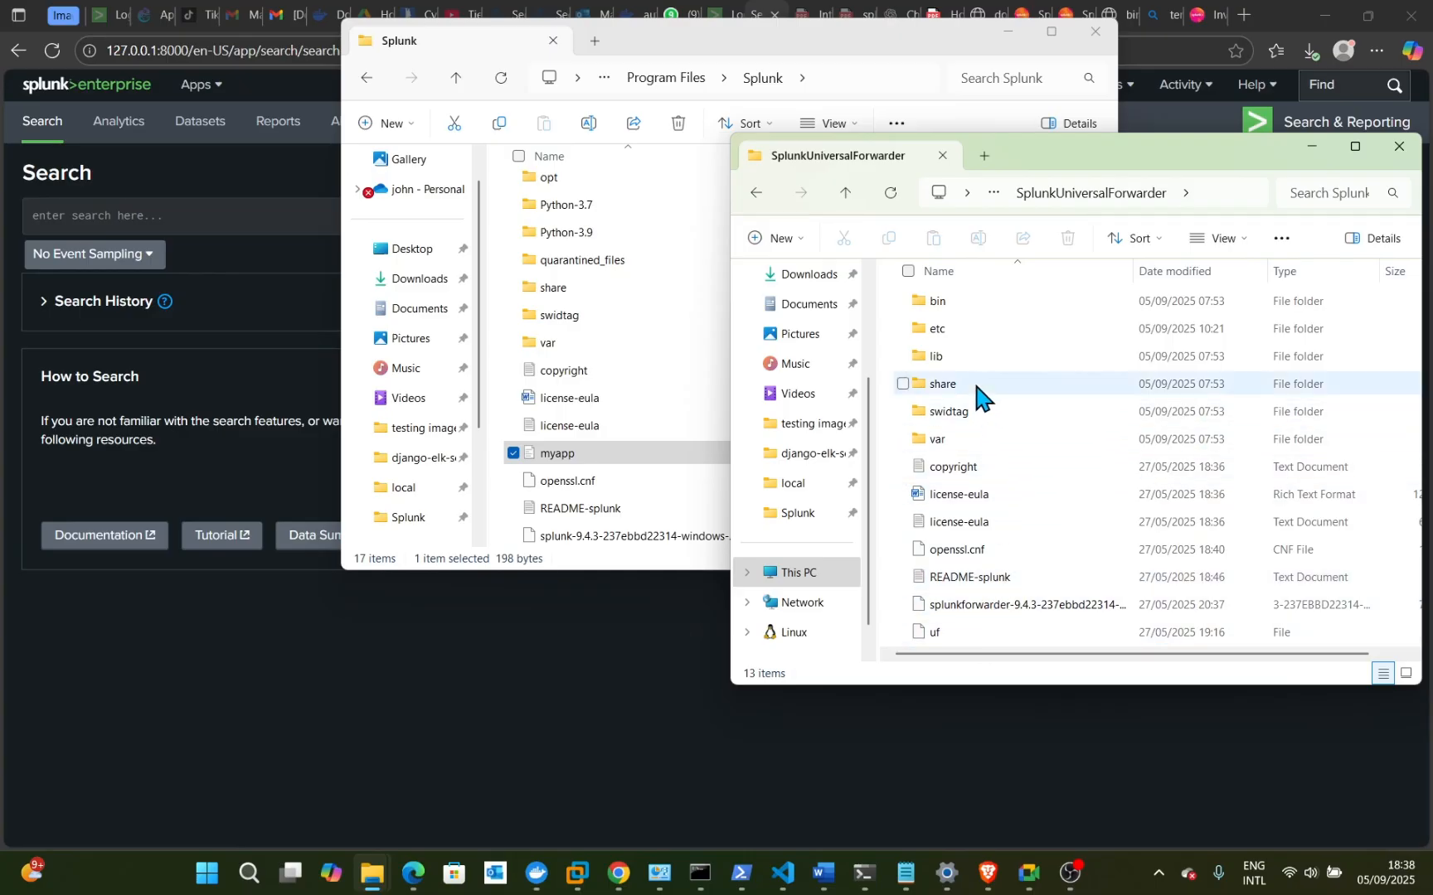
pyautogui.doubleClick(951, 329)
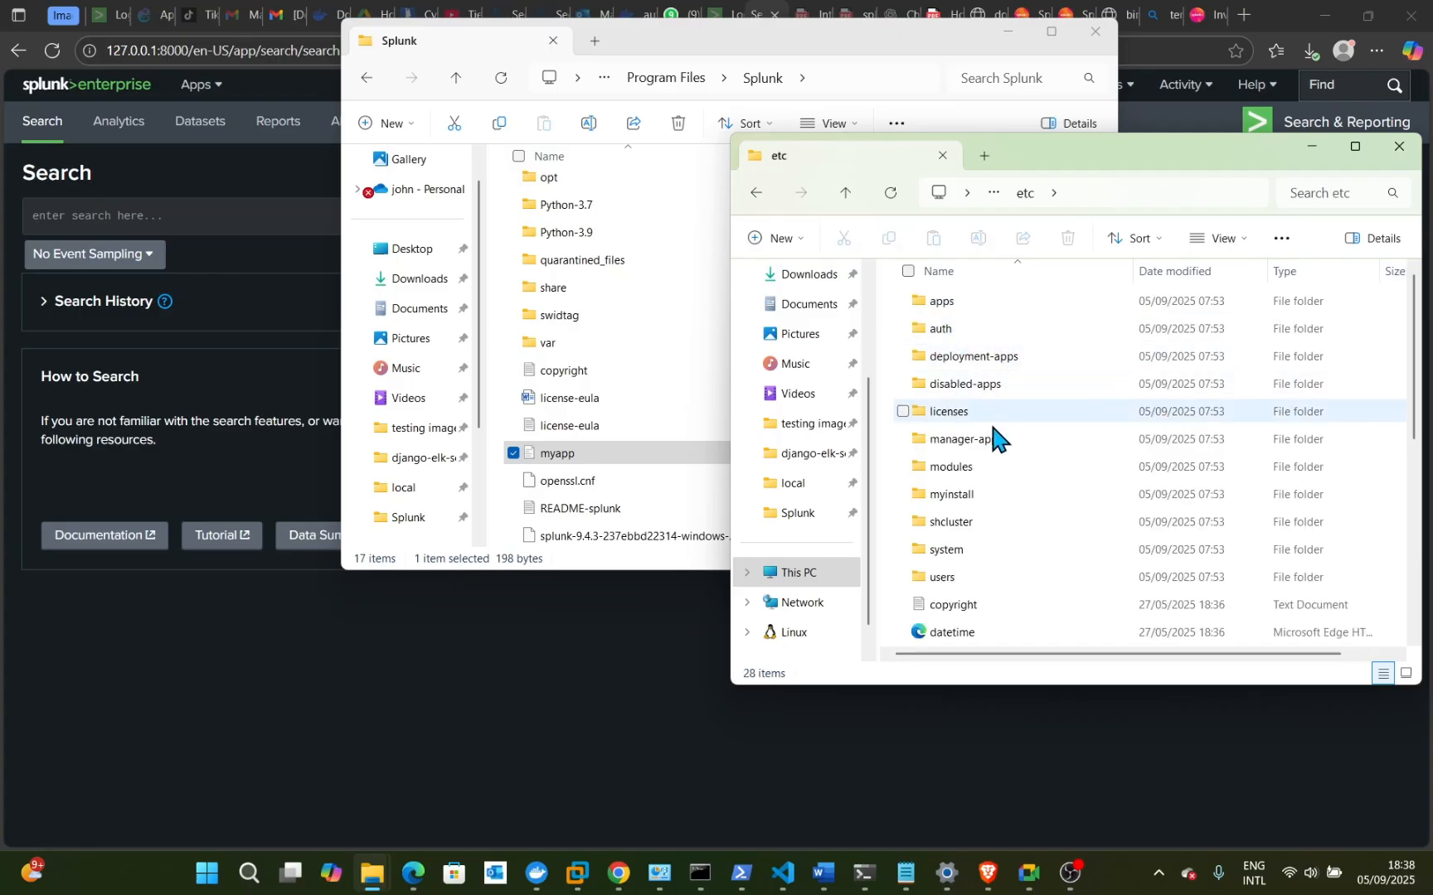
pyautogui.doubleClick(941, 548)
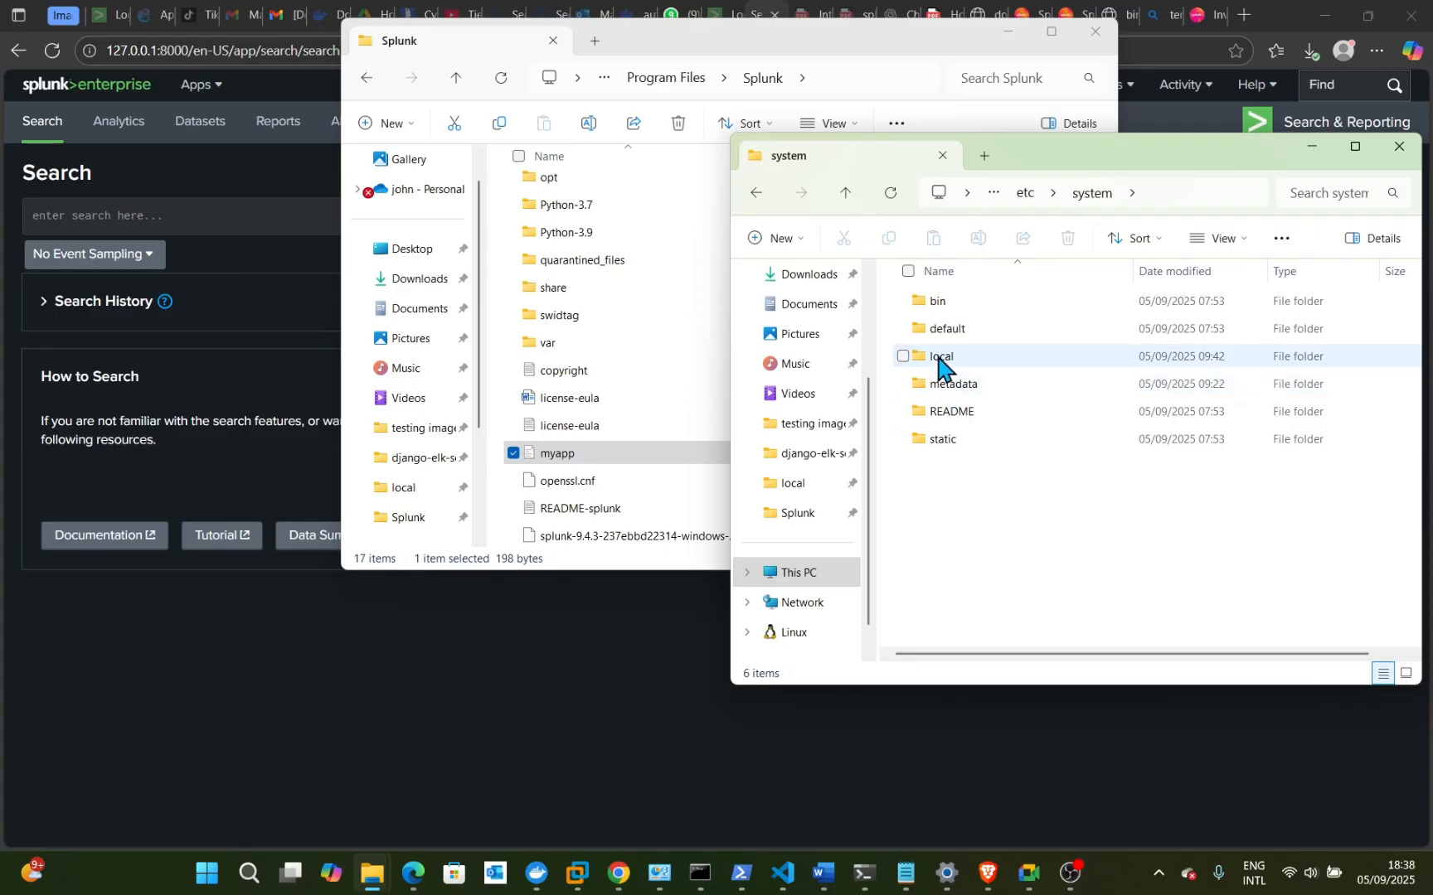
pyautogui.doubleClick(941, 358)
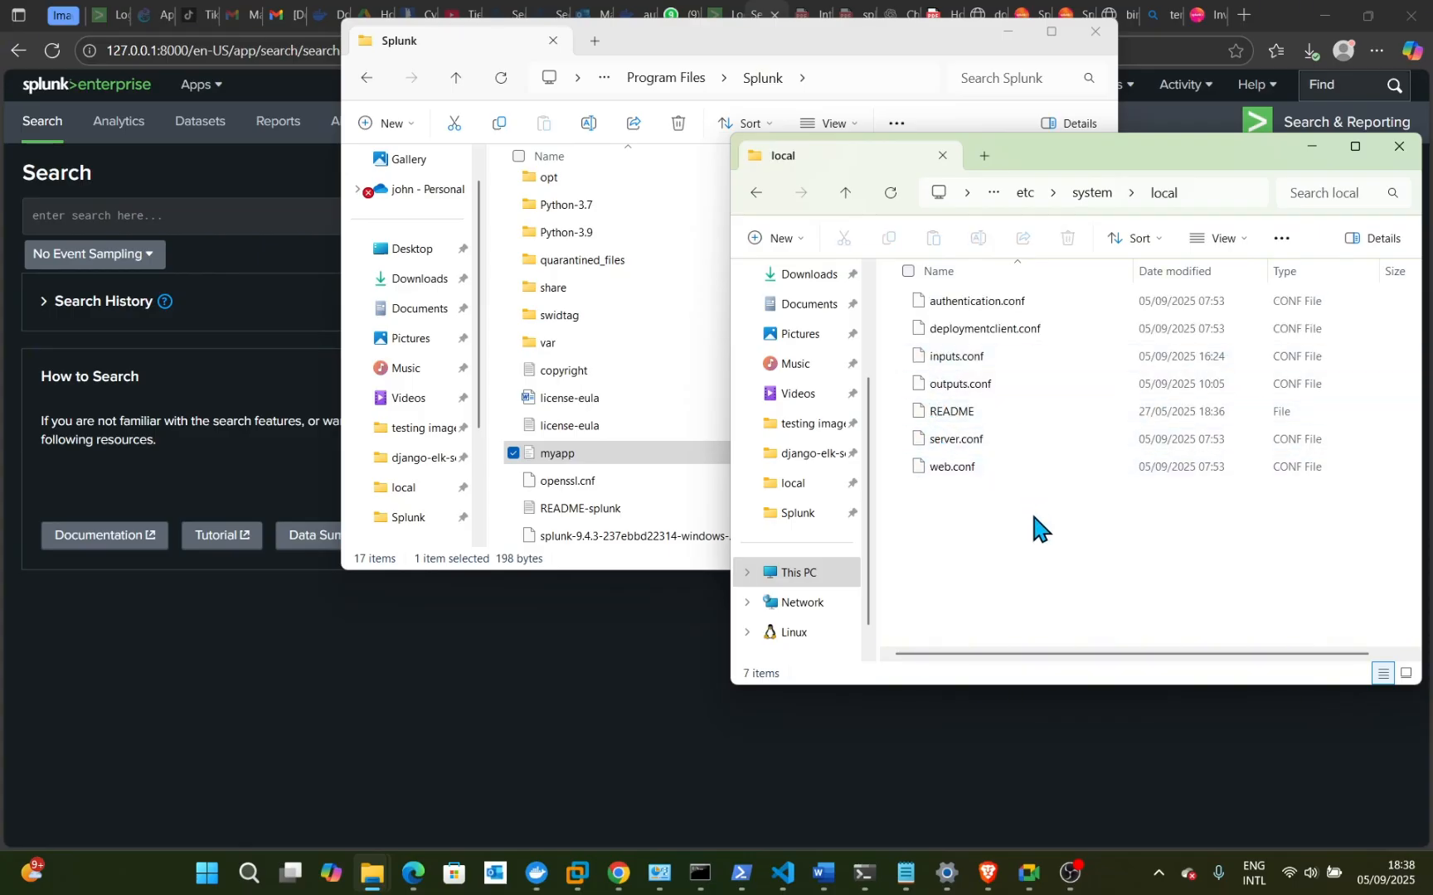
# - Open the forwarder's inputs.conf with Visual Studio Code from its context menu
pyautogui.rightClick(988, 366)
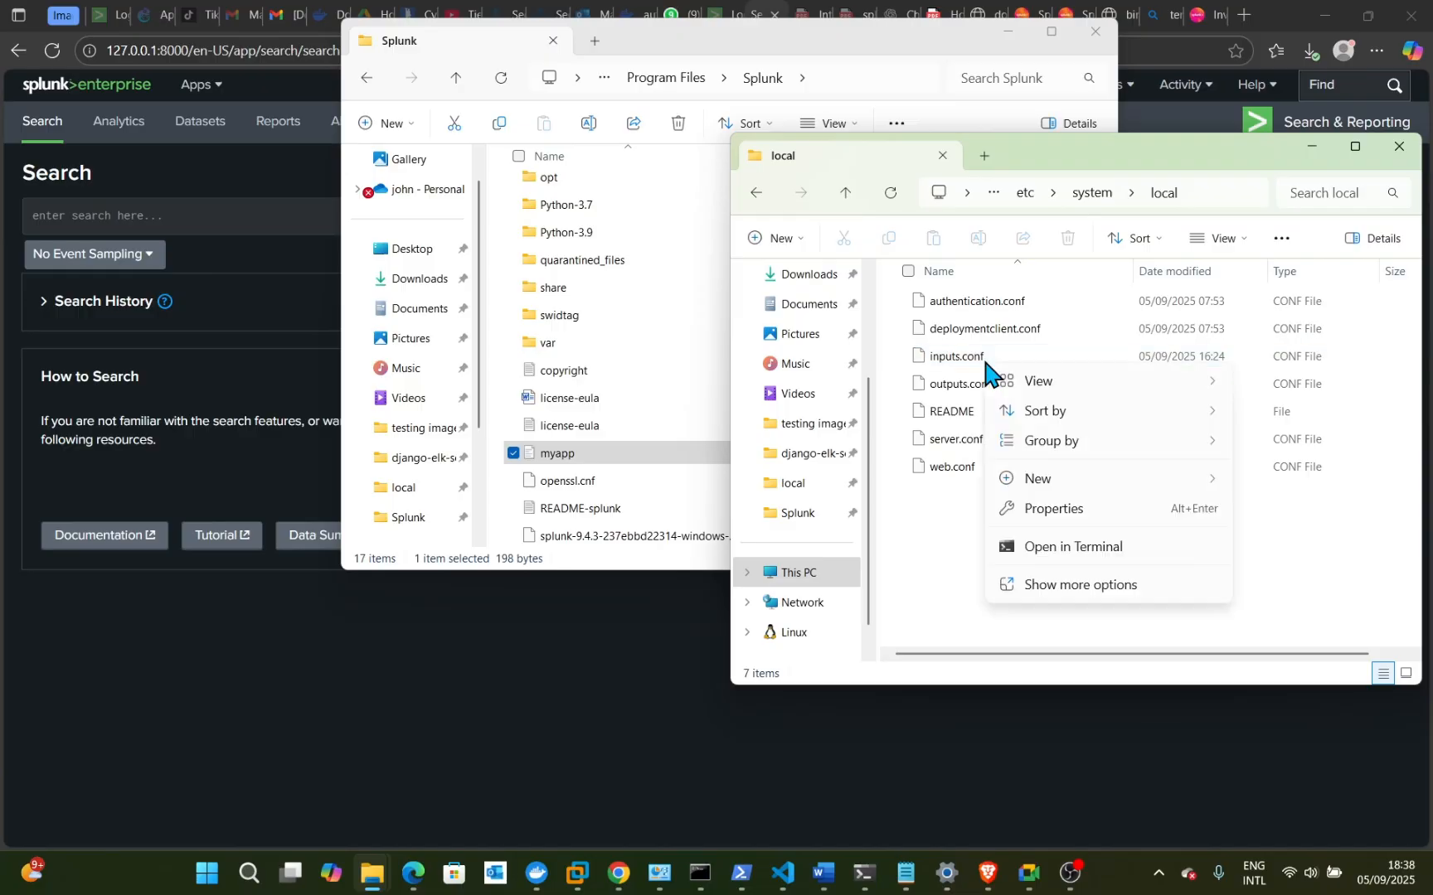
pyautogui.moveTo(1130, 407)
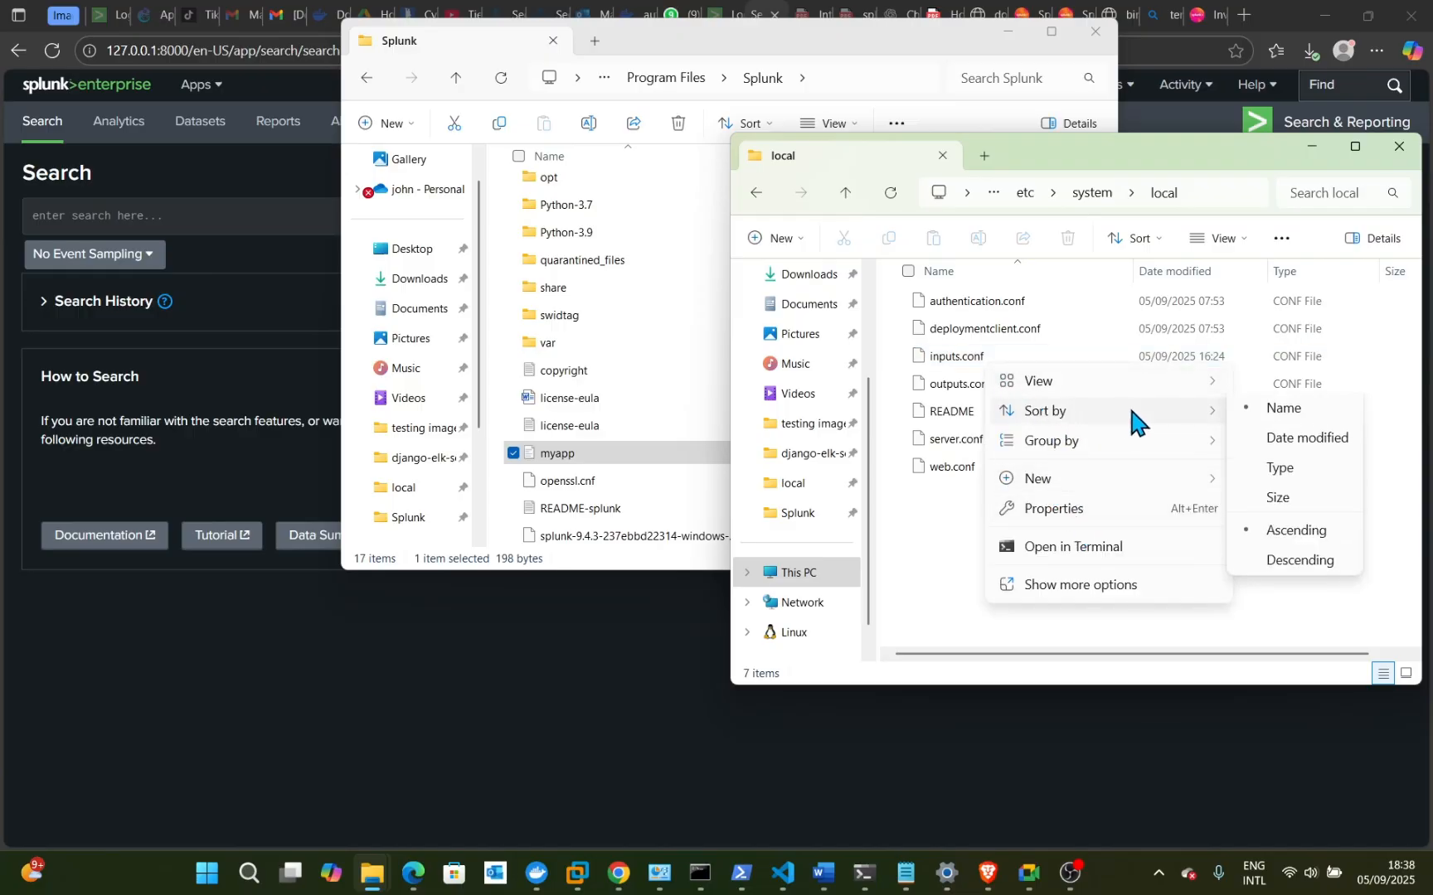
pyautogui.moveTo(1158, 481)
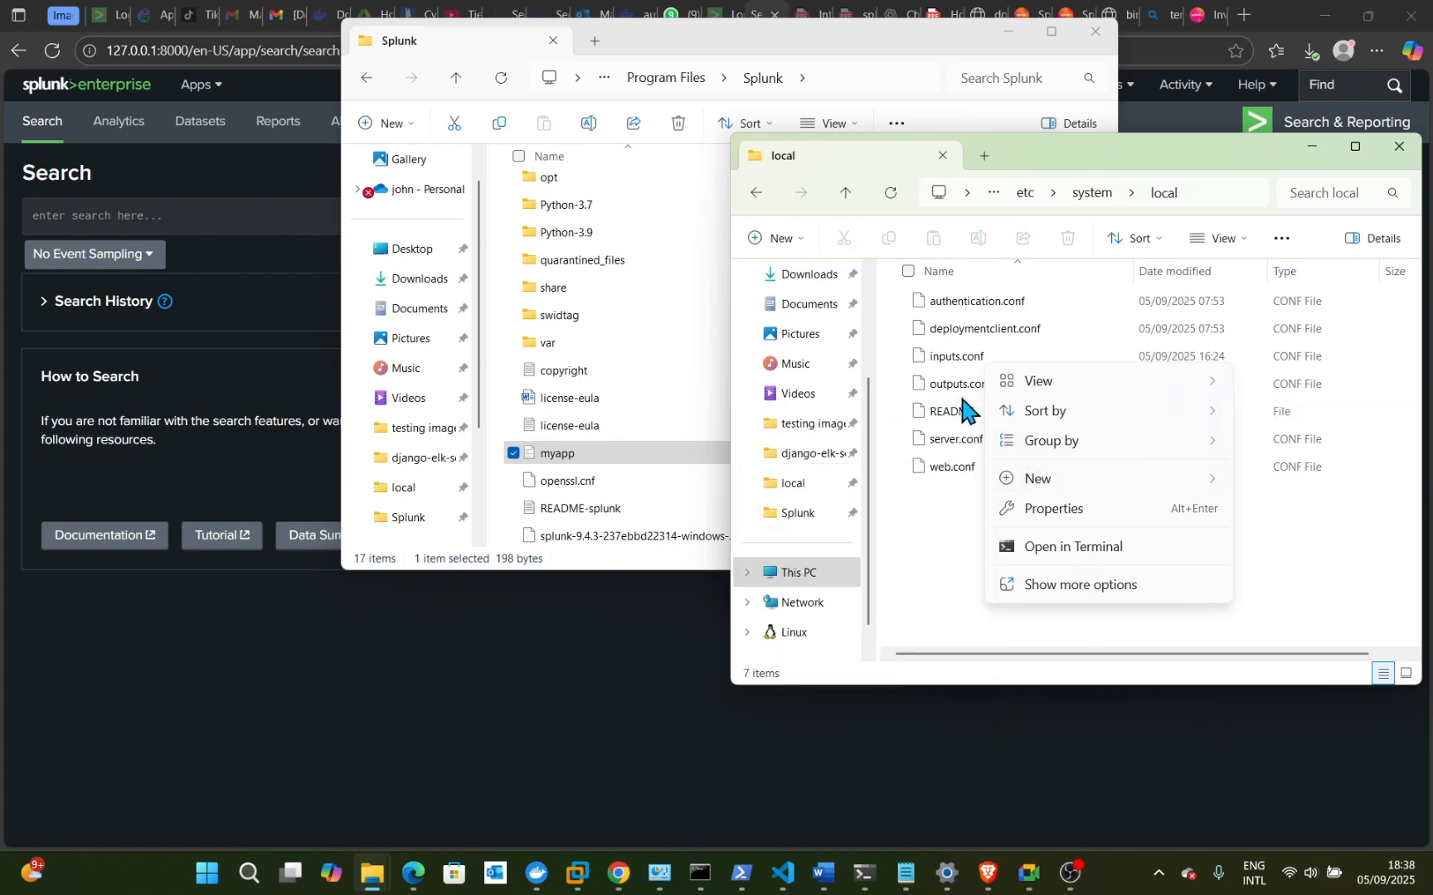
pyautogui.click(959, 365)
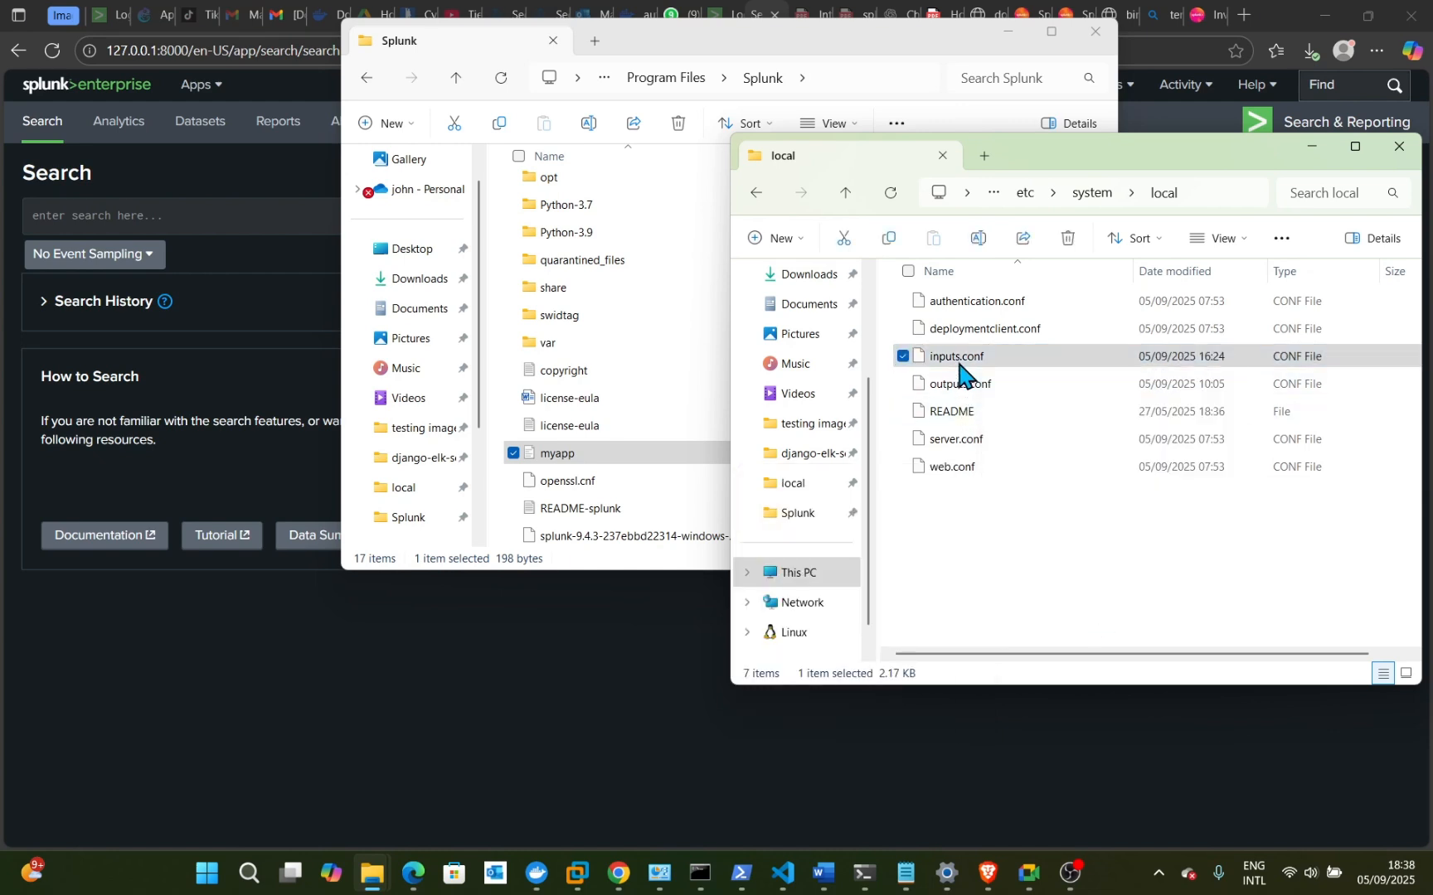
pyautogui.rightClick(959, 363)
pyautogui.moveTo(1101, 424)
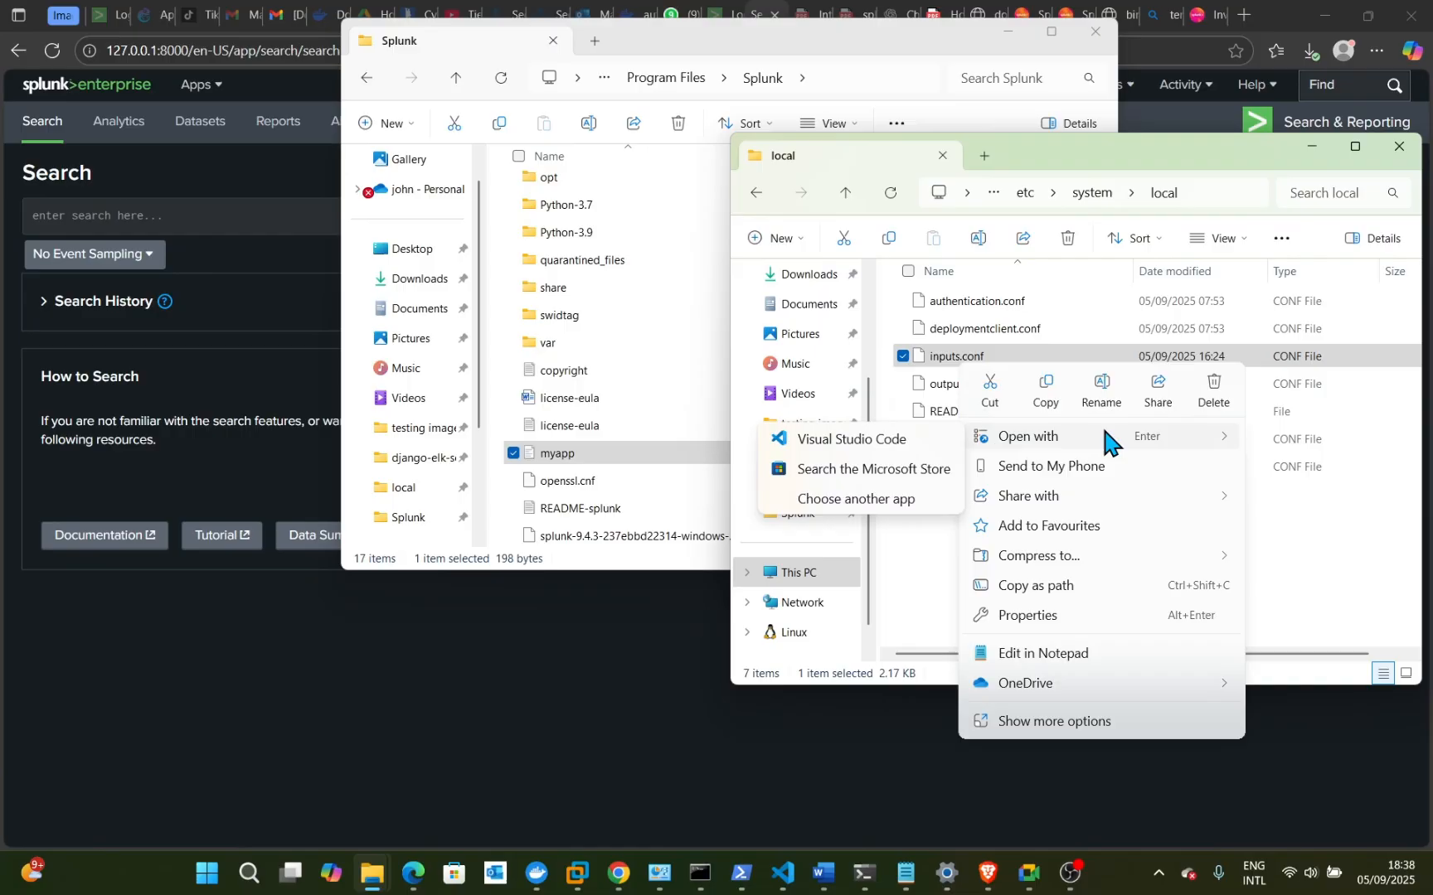
pyautogui.click(906, 452)
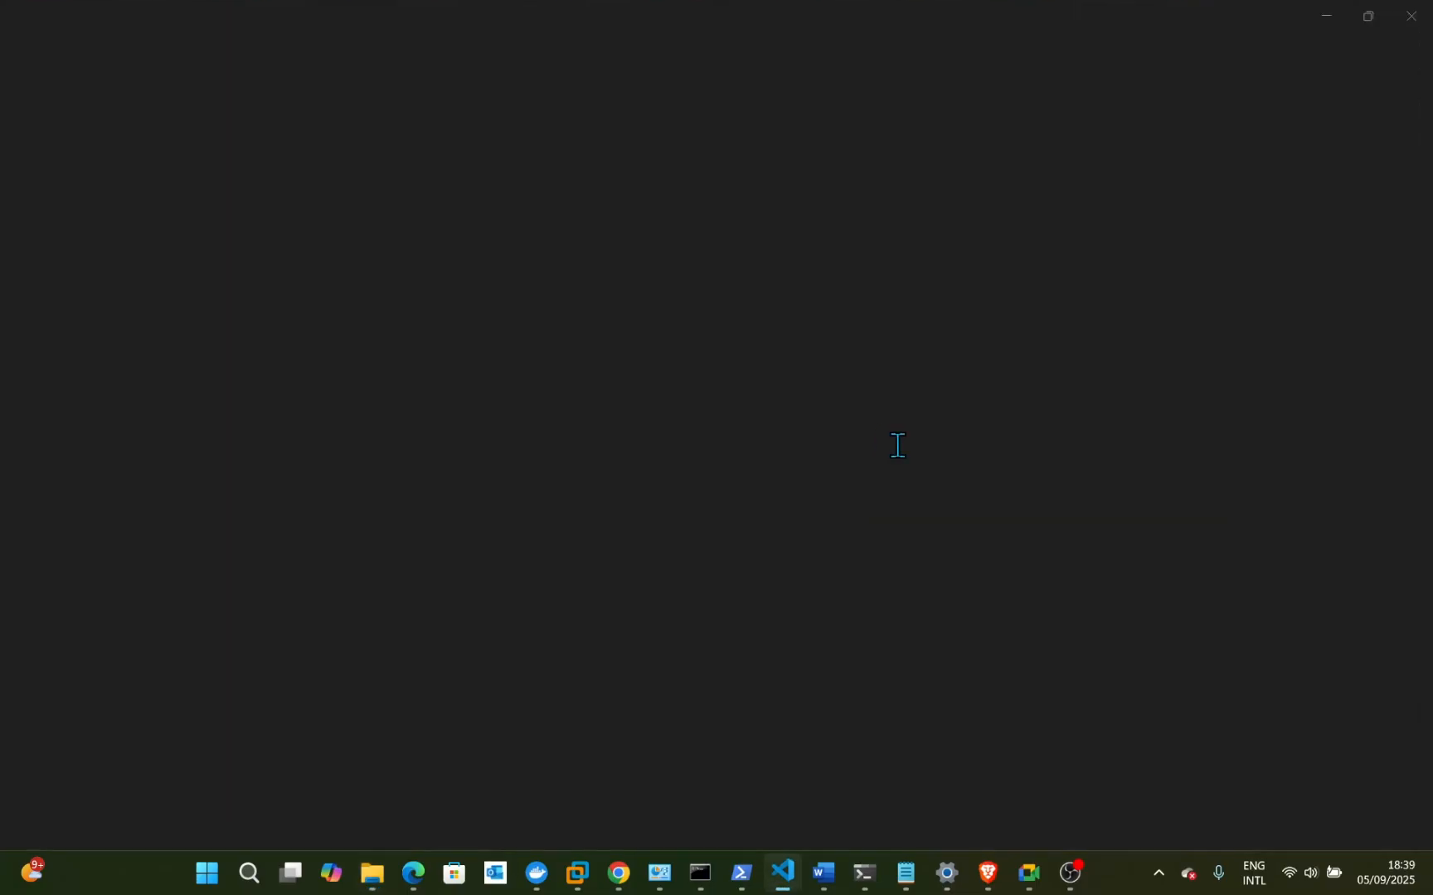
pyautogui.click(708, 398)
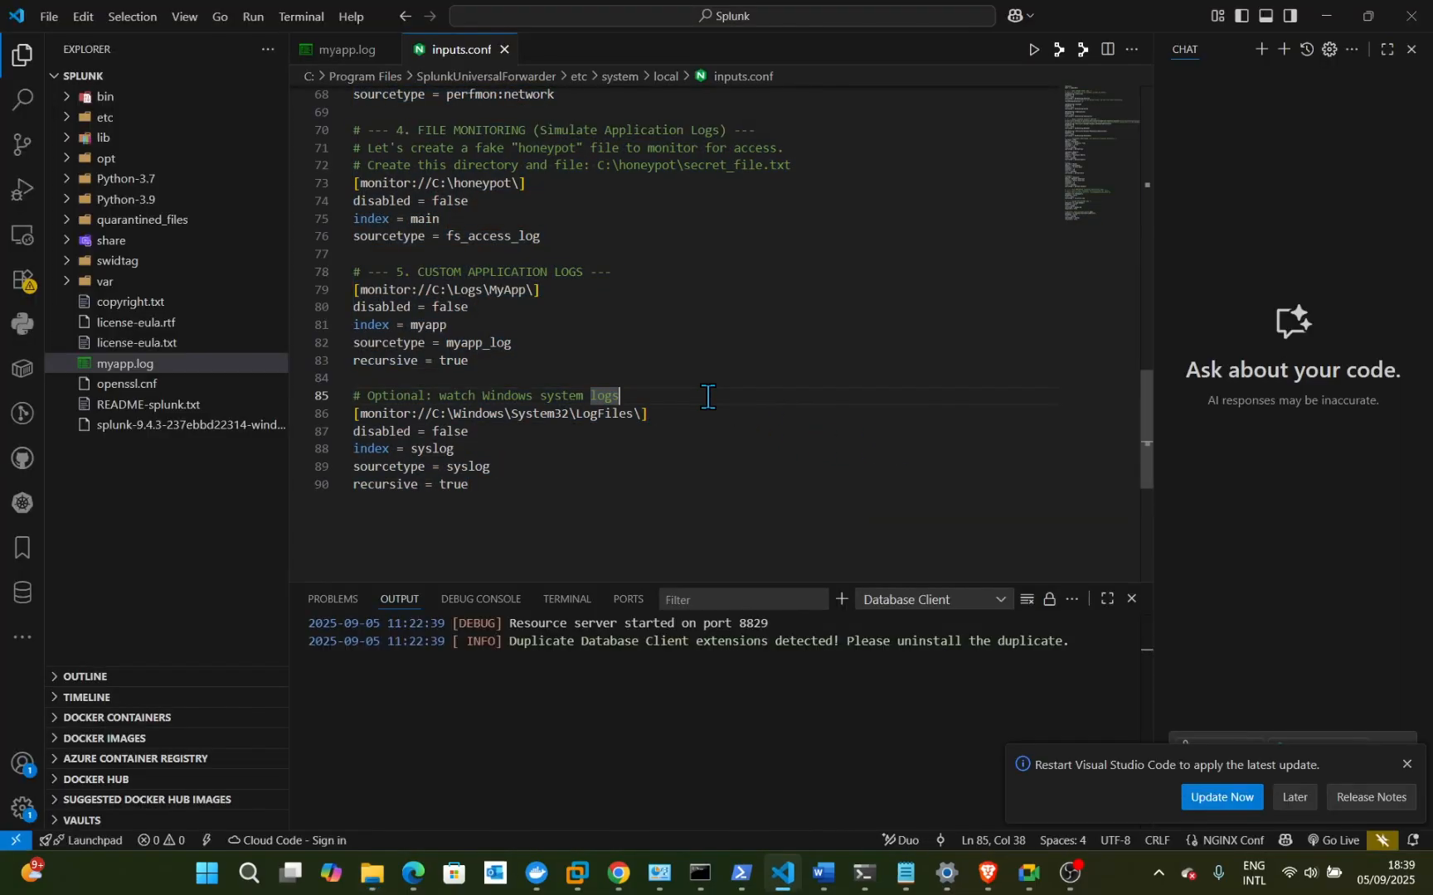
pyautogui.scroll(12, 707, 397)
pyautogui.scroll(5, 707, 398)
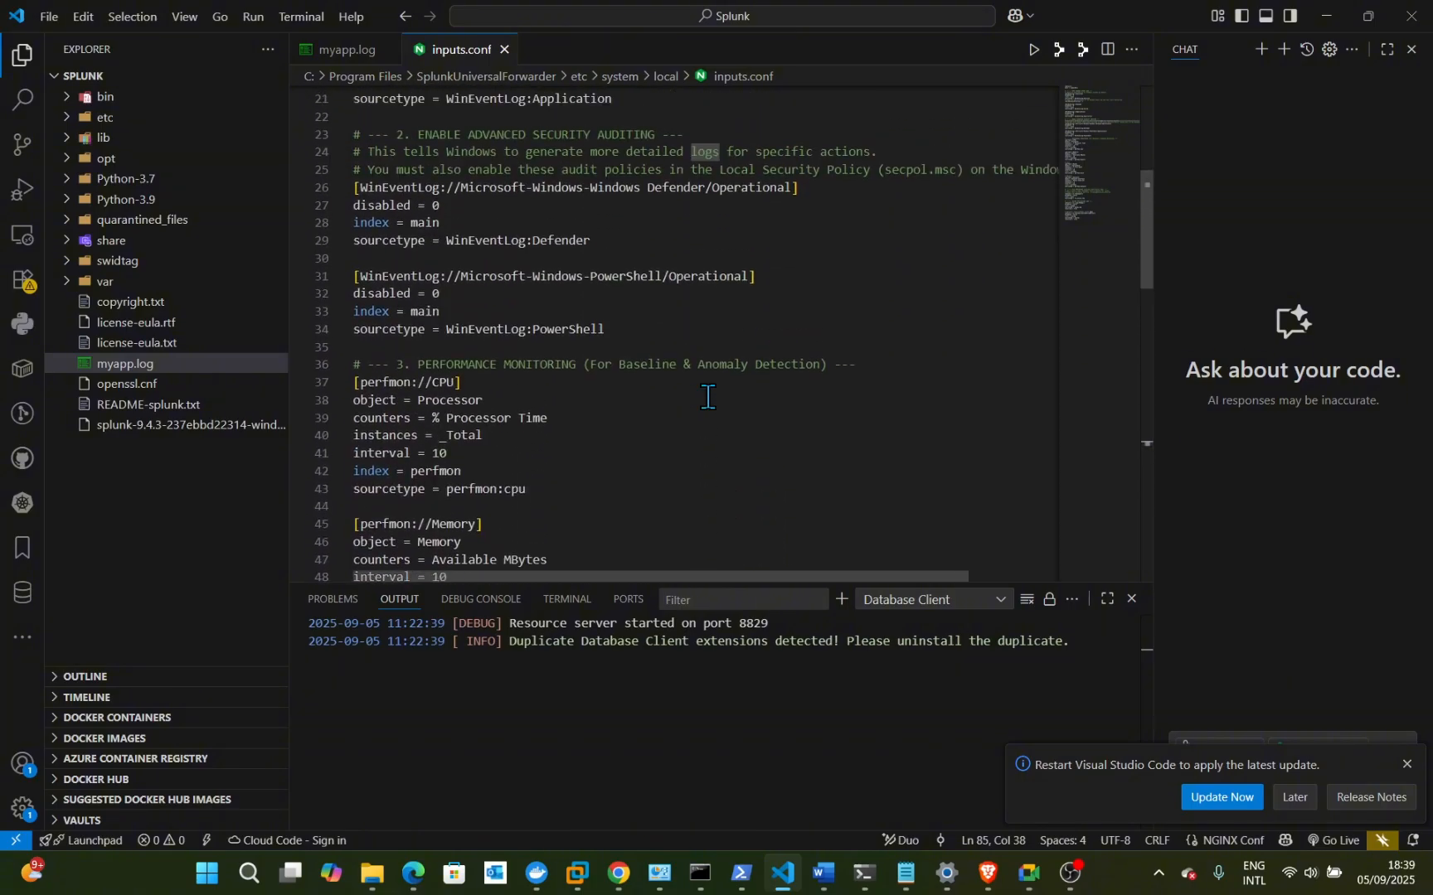
pyautogui.scroll(3, 707, 397)
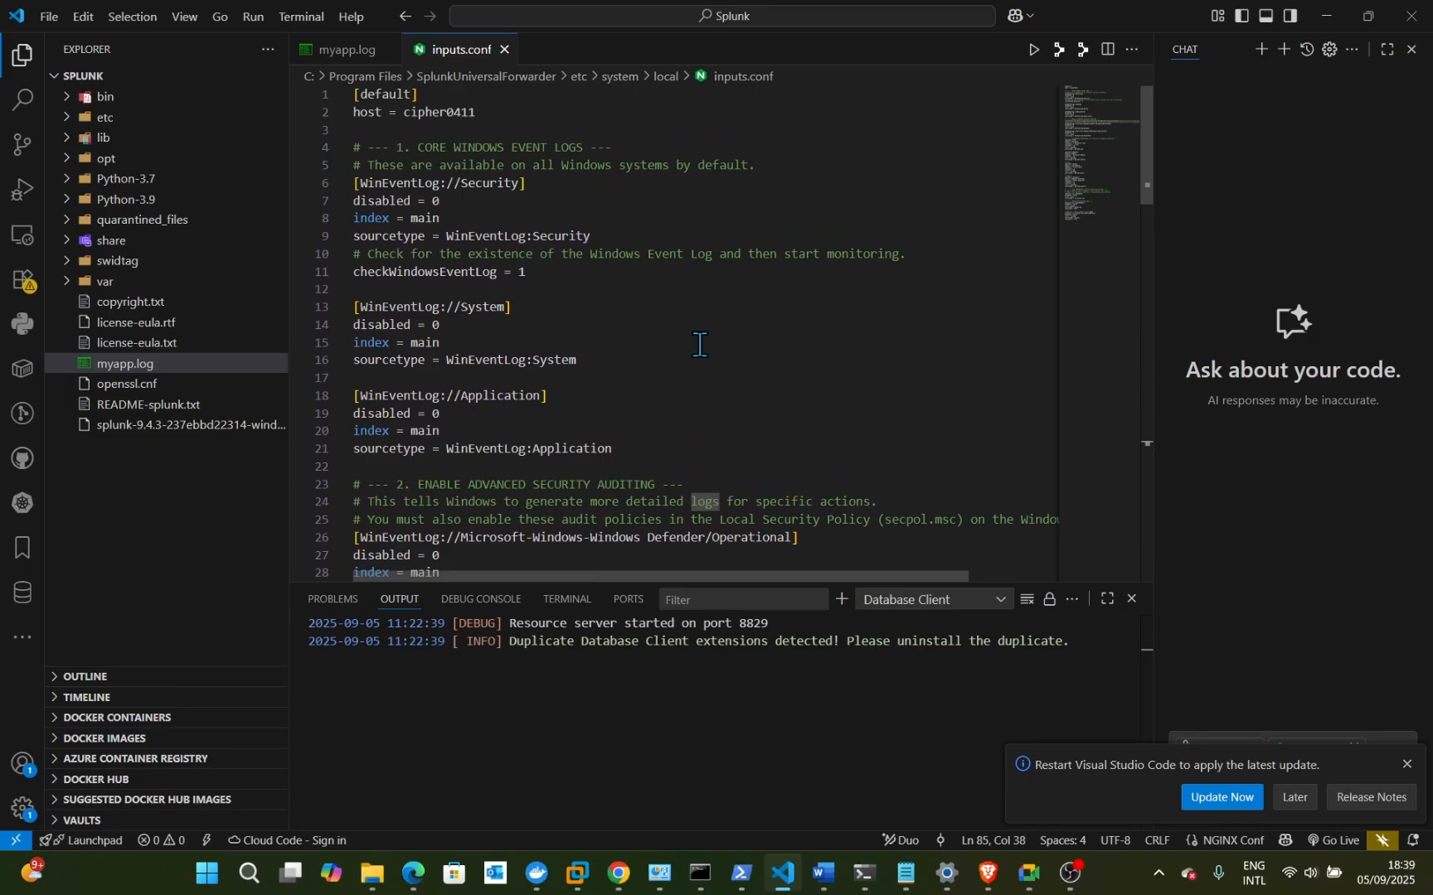
pyautogui.scroll(-1, 699, 344)
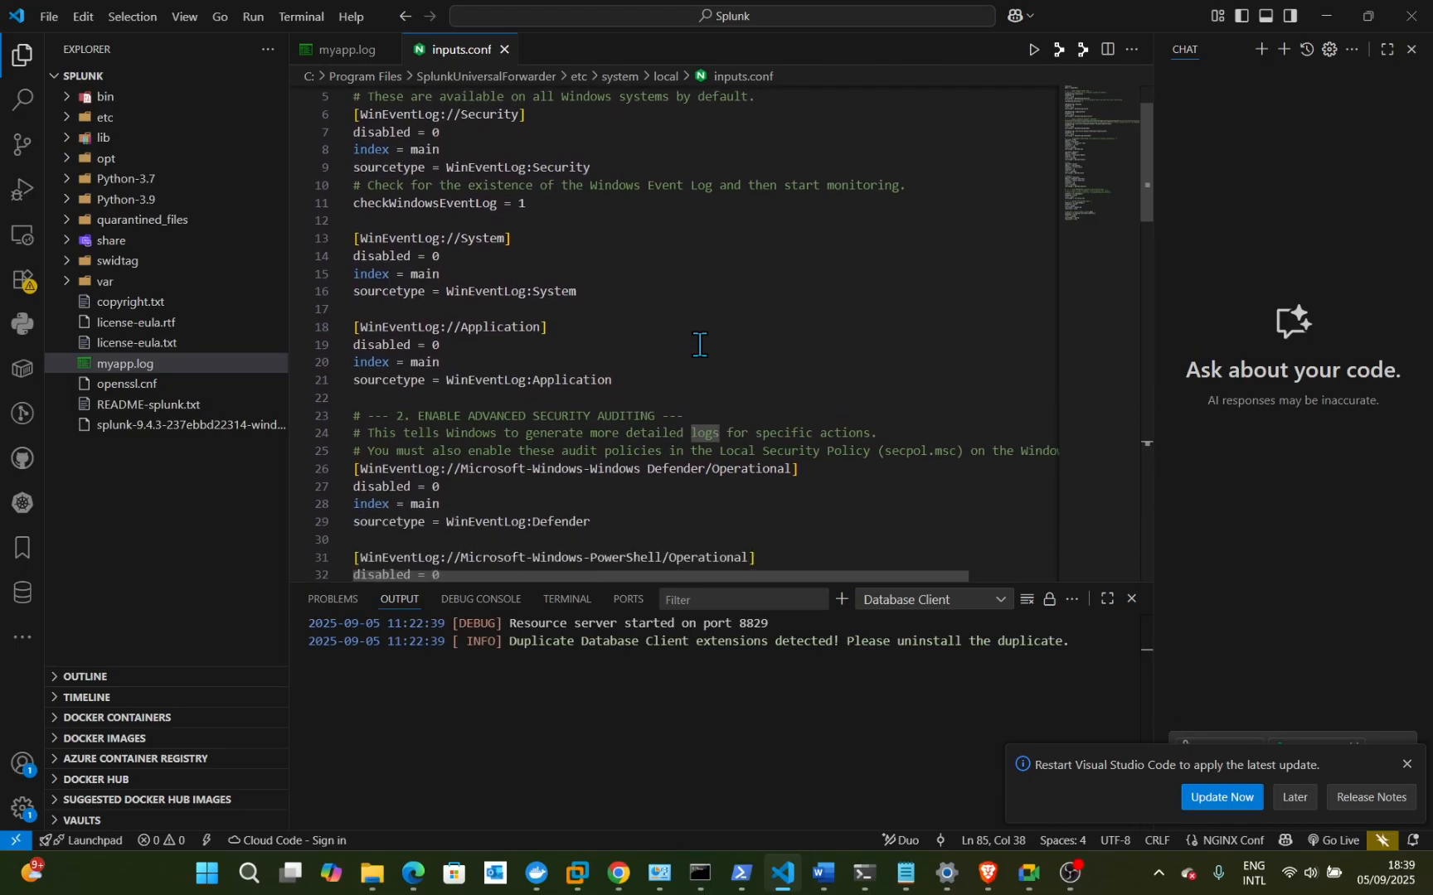
pyautogui.scroll(-3, 699, 344)
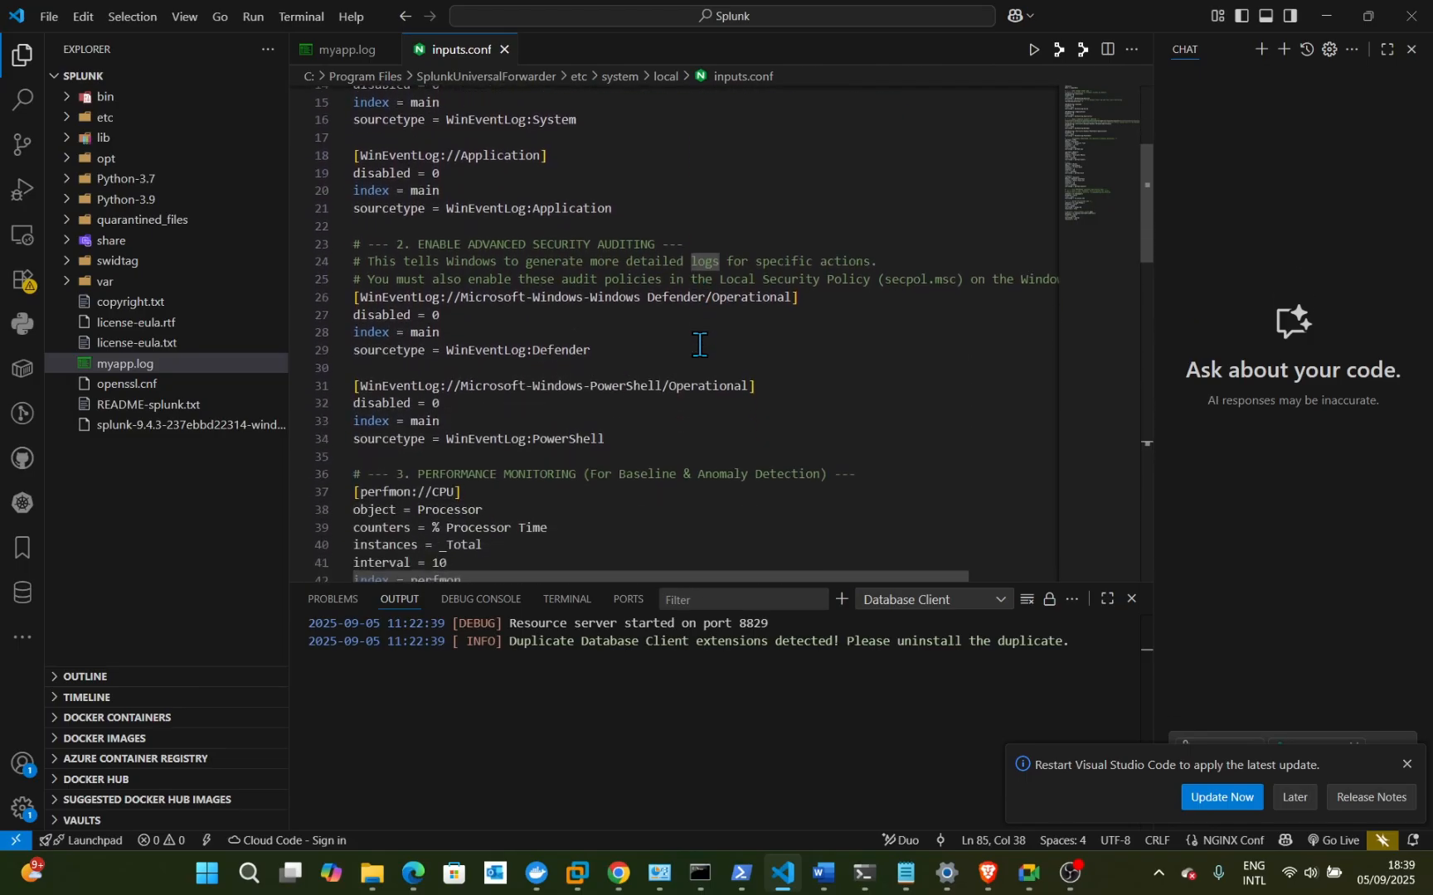
pyautogui.scroll(-1, 699, 344)
pyautogui.press('super+s')
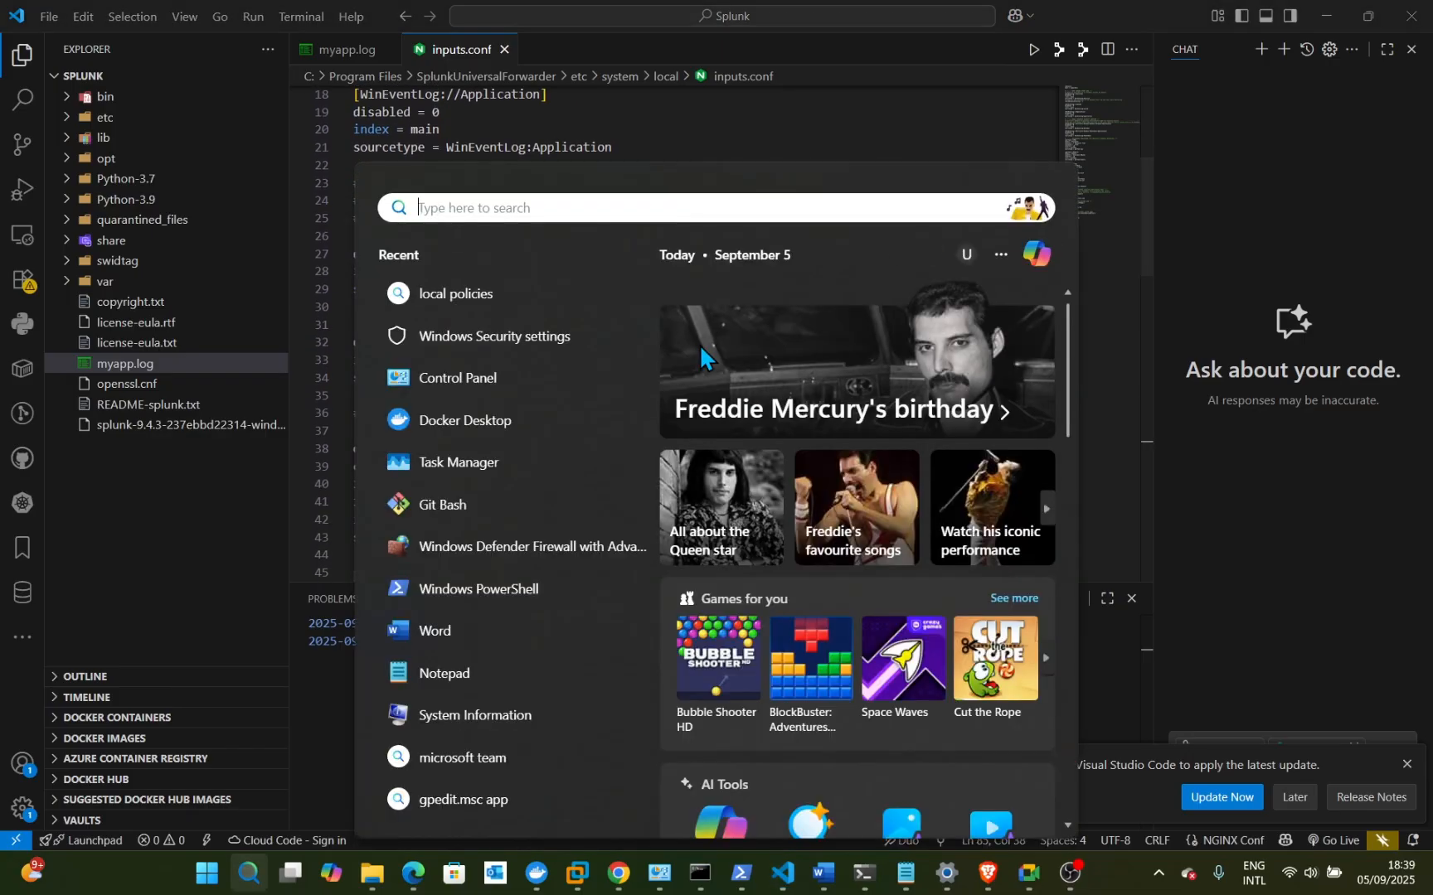
pyautogui.click(841, 107)
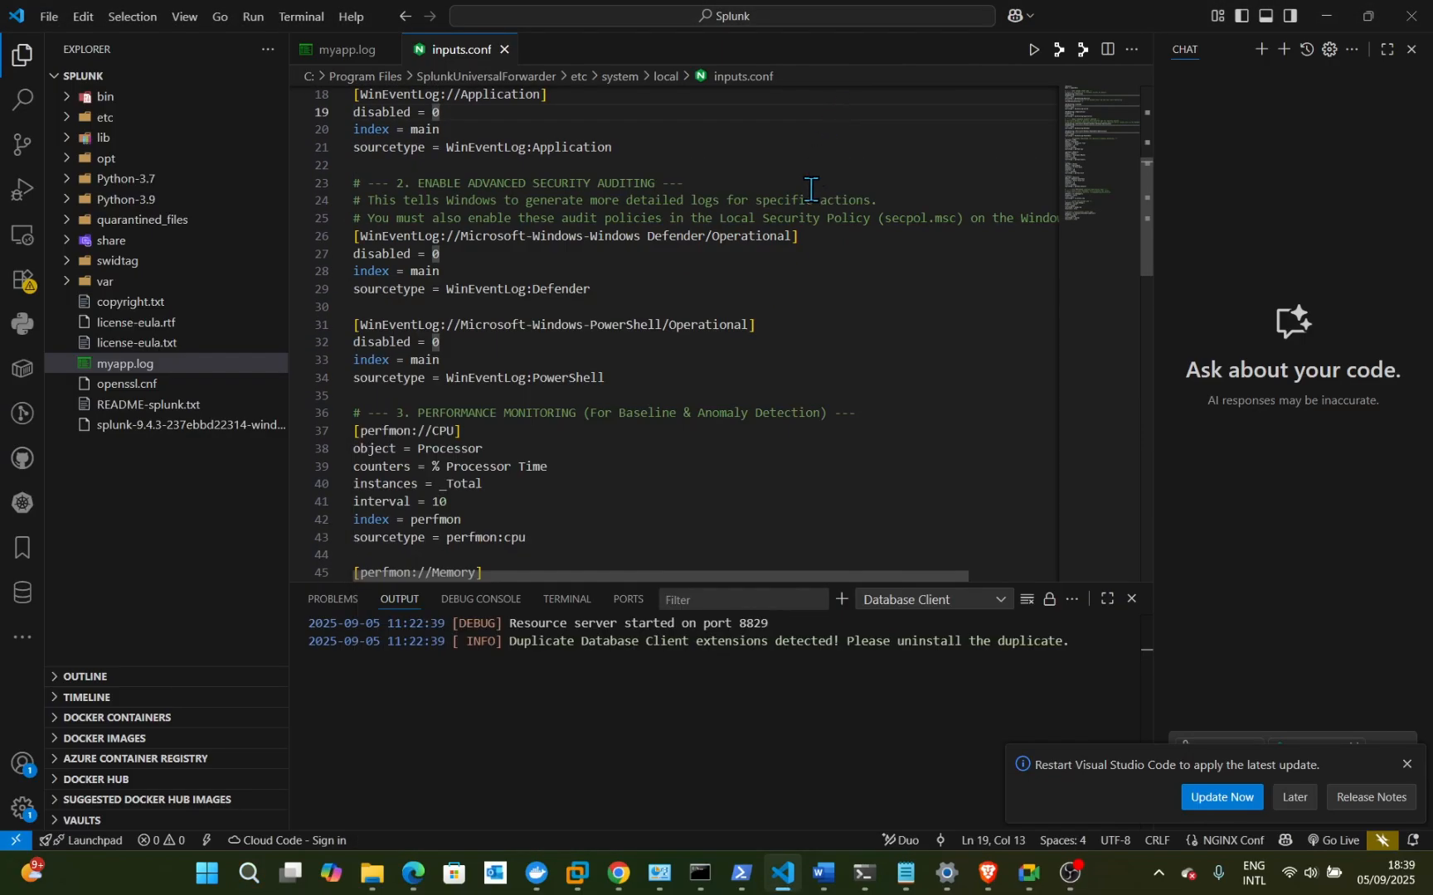
pyautogui.scroll(-1, 751, 328)
pyautogui.click(751, 327)
pyautogui.scroll(2, 750, 328)
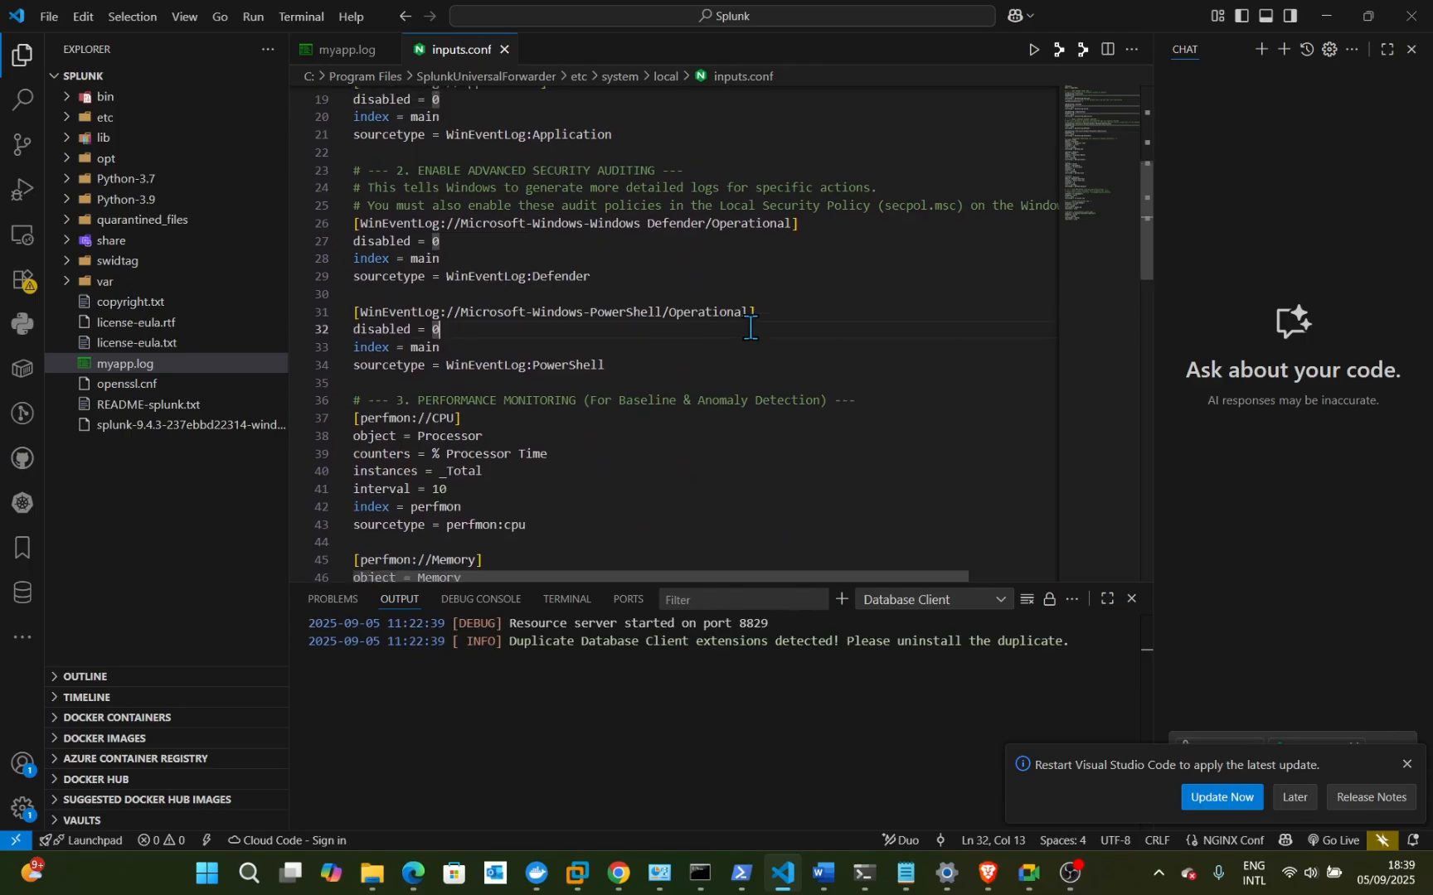
pyautogui.scroll(5, 750, 327)
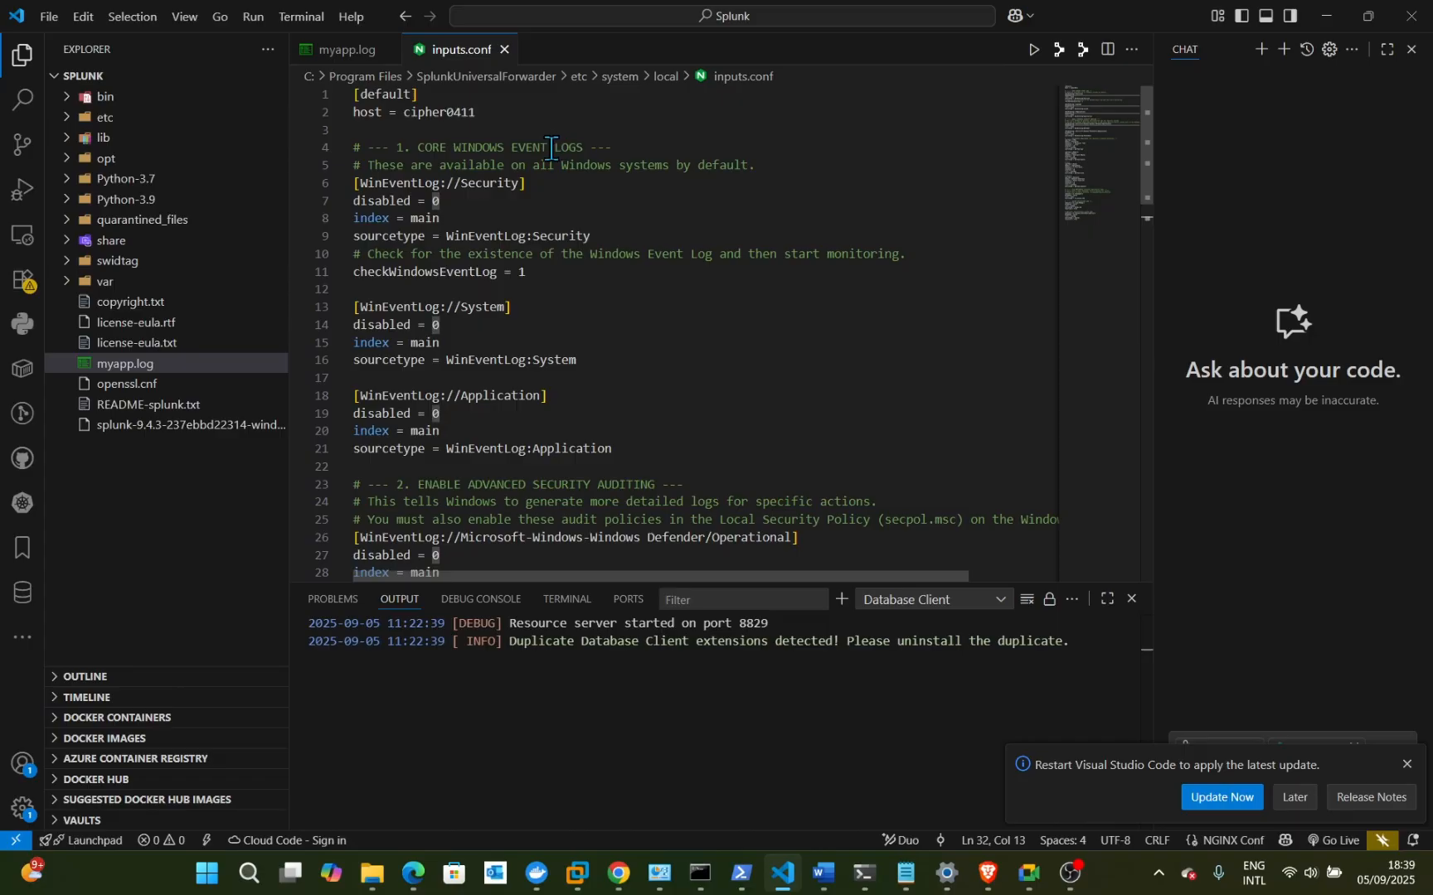
pyautogui.scroll(-1, 537, 320)
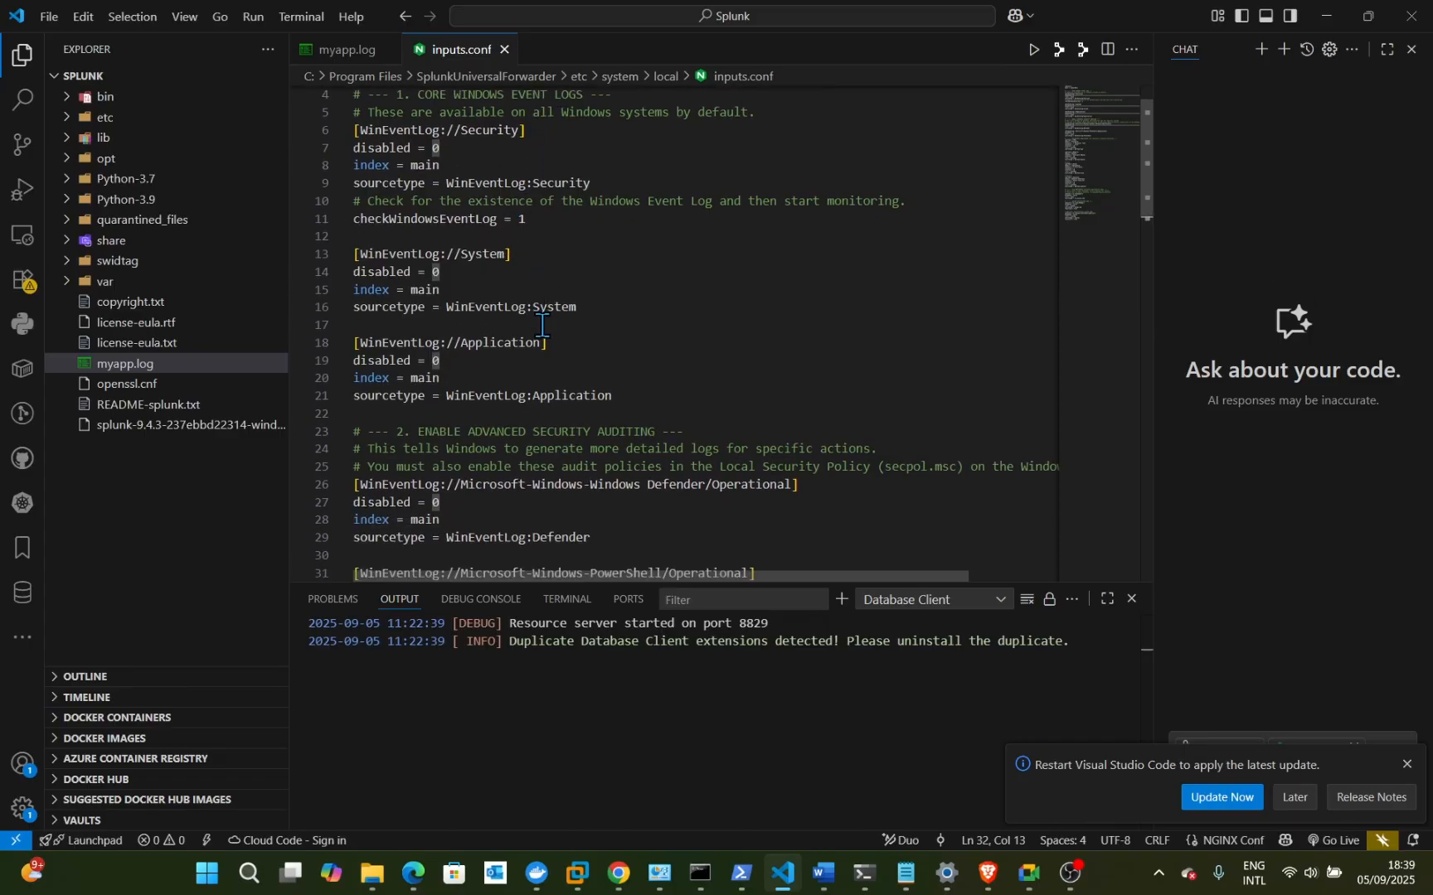
pyautogui.scroll(-1, 593, 417)
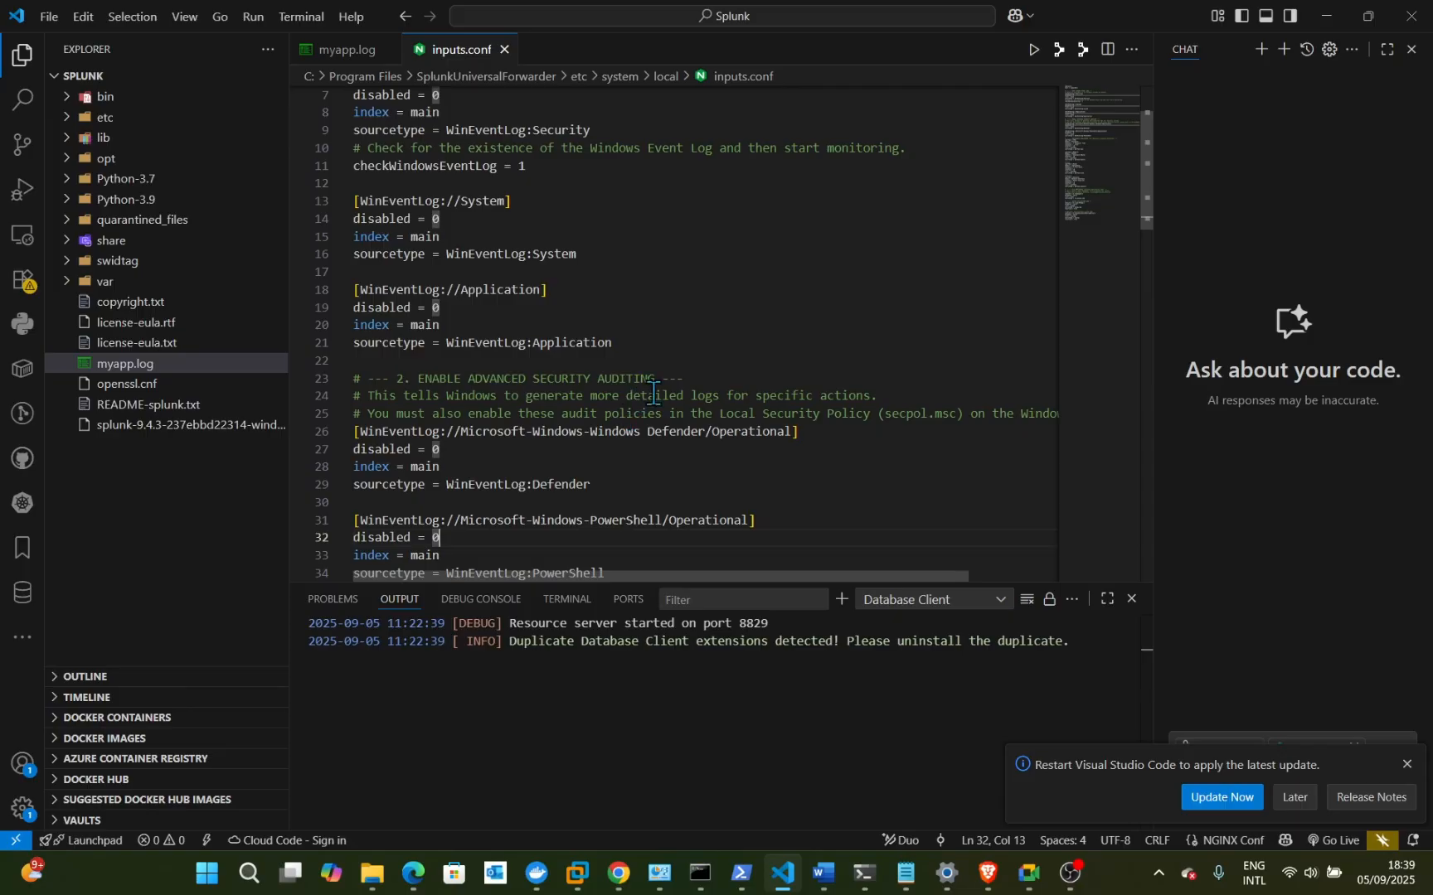
pyautogui.scroll(-3, 623, 395)
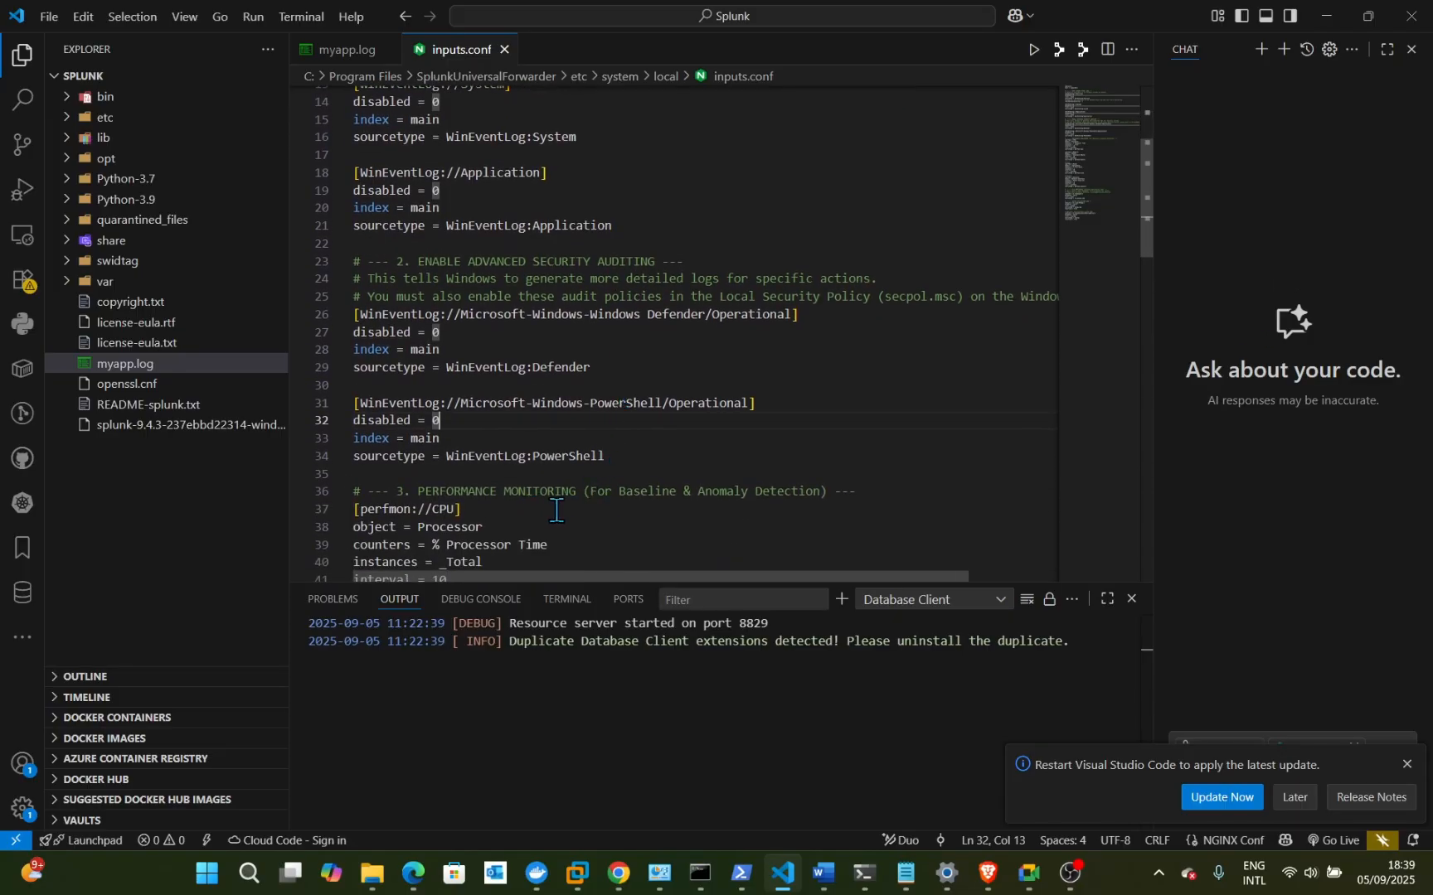
pyautogui.scroll(-1, 659, 486)
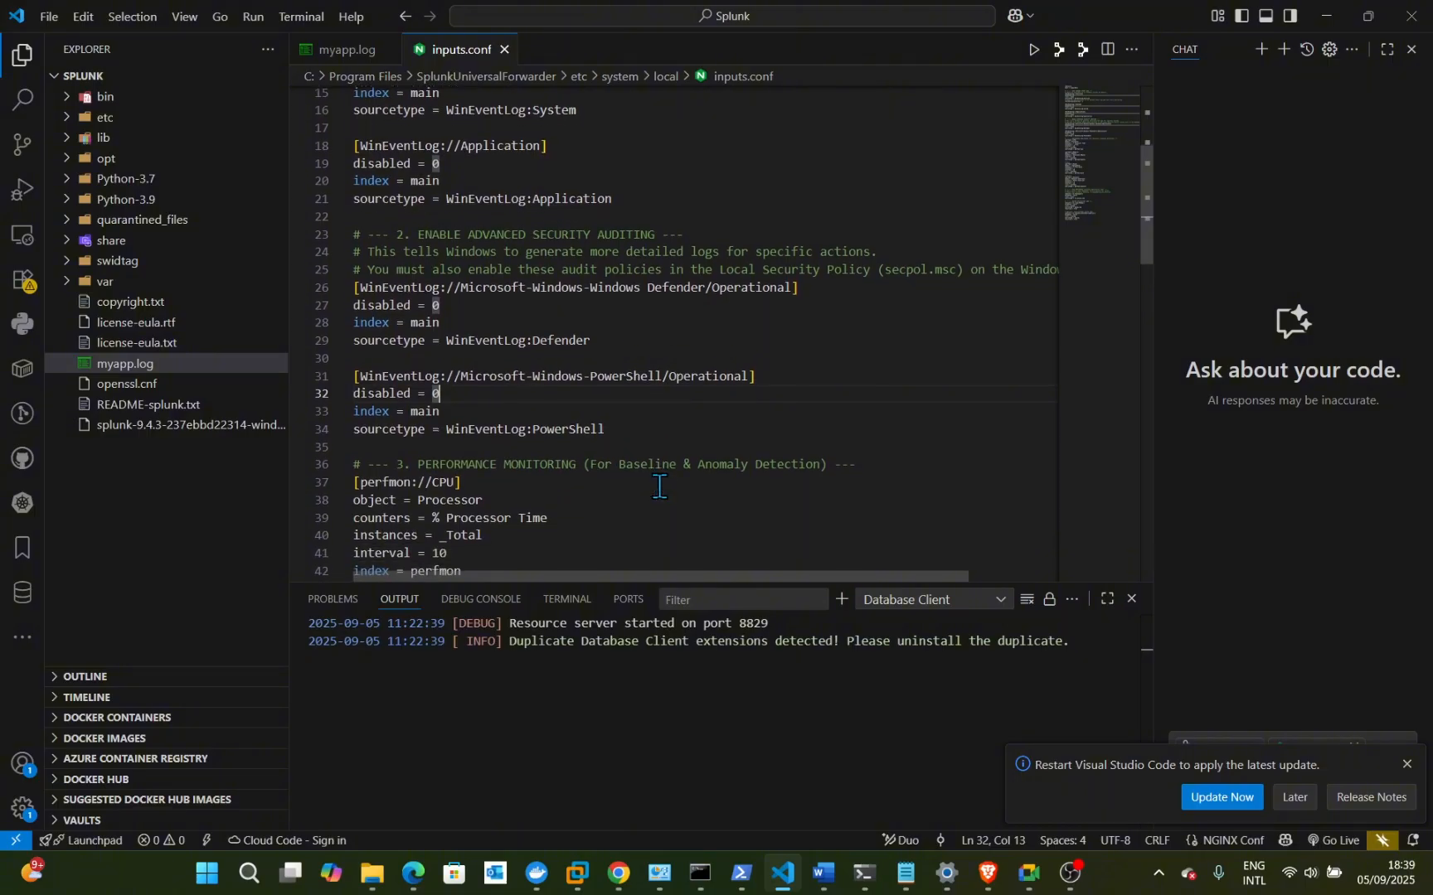
pyautogui.scroll(-4, 614, 494)
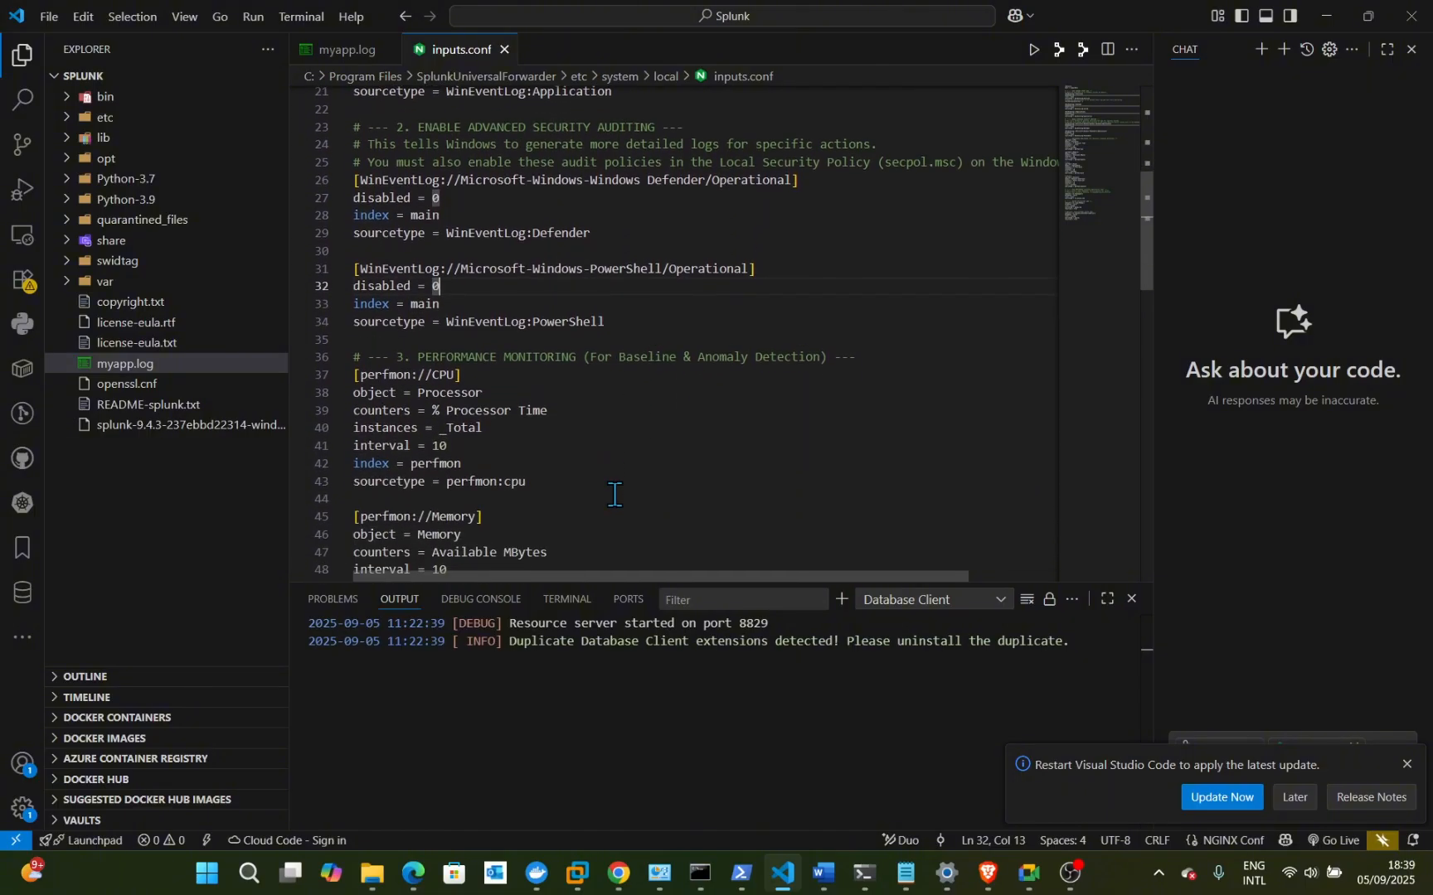
pyautogui.scroll(-3, 614, 494)
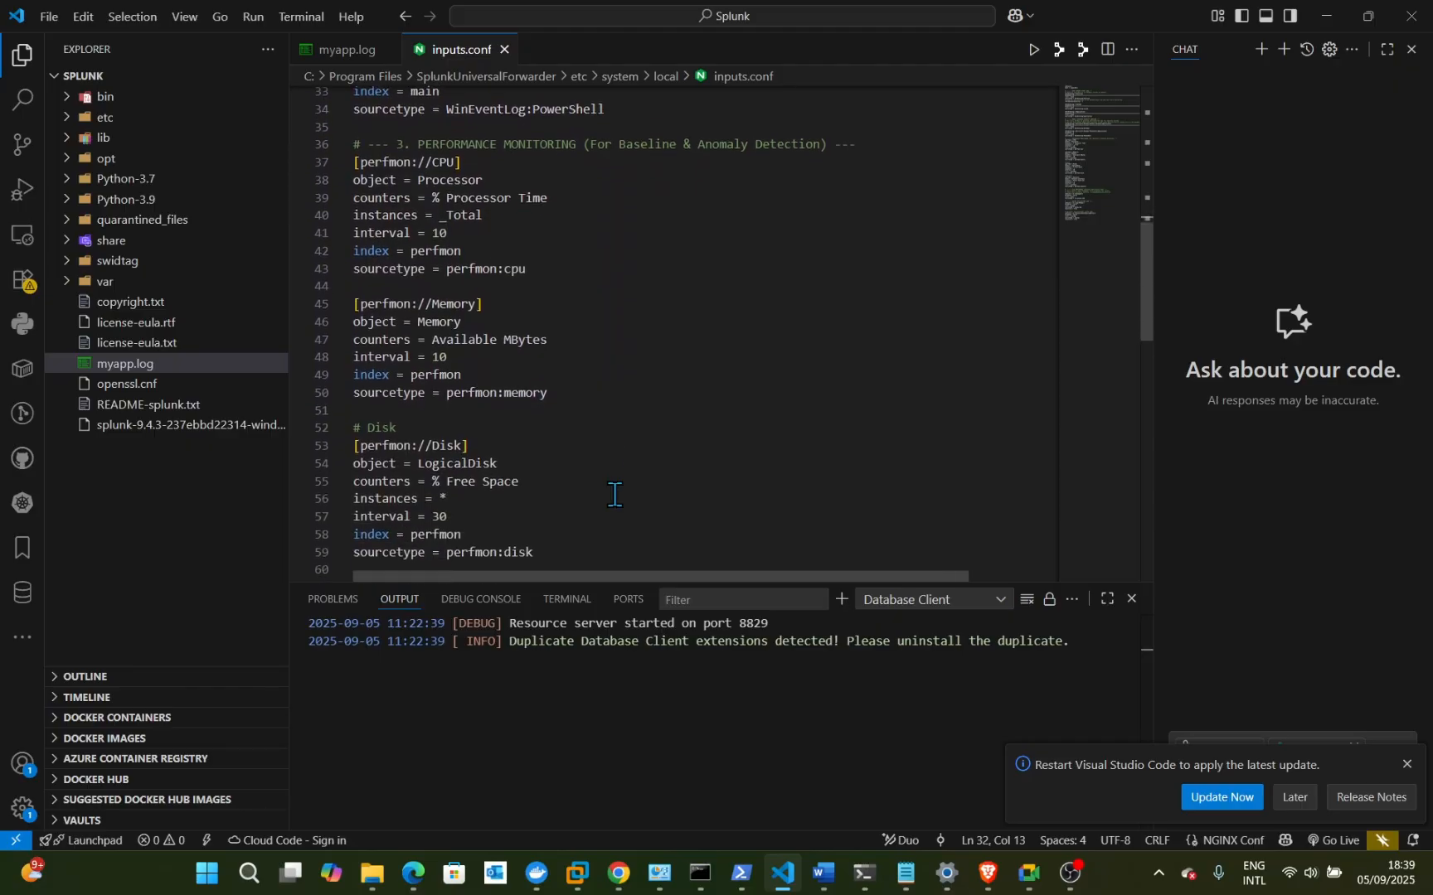
pyautogui.scroll(-1, 638, 462)
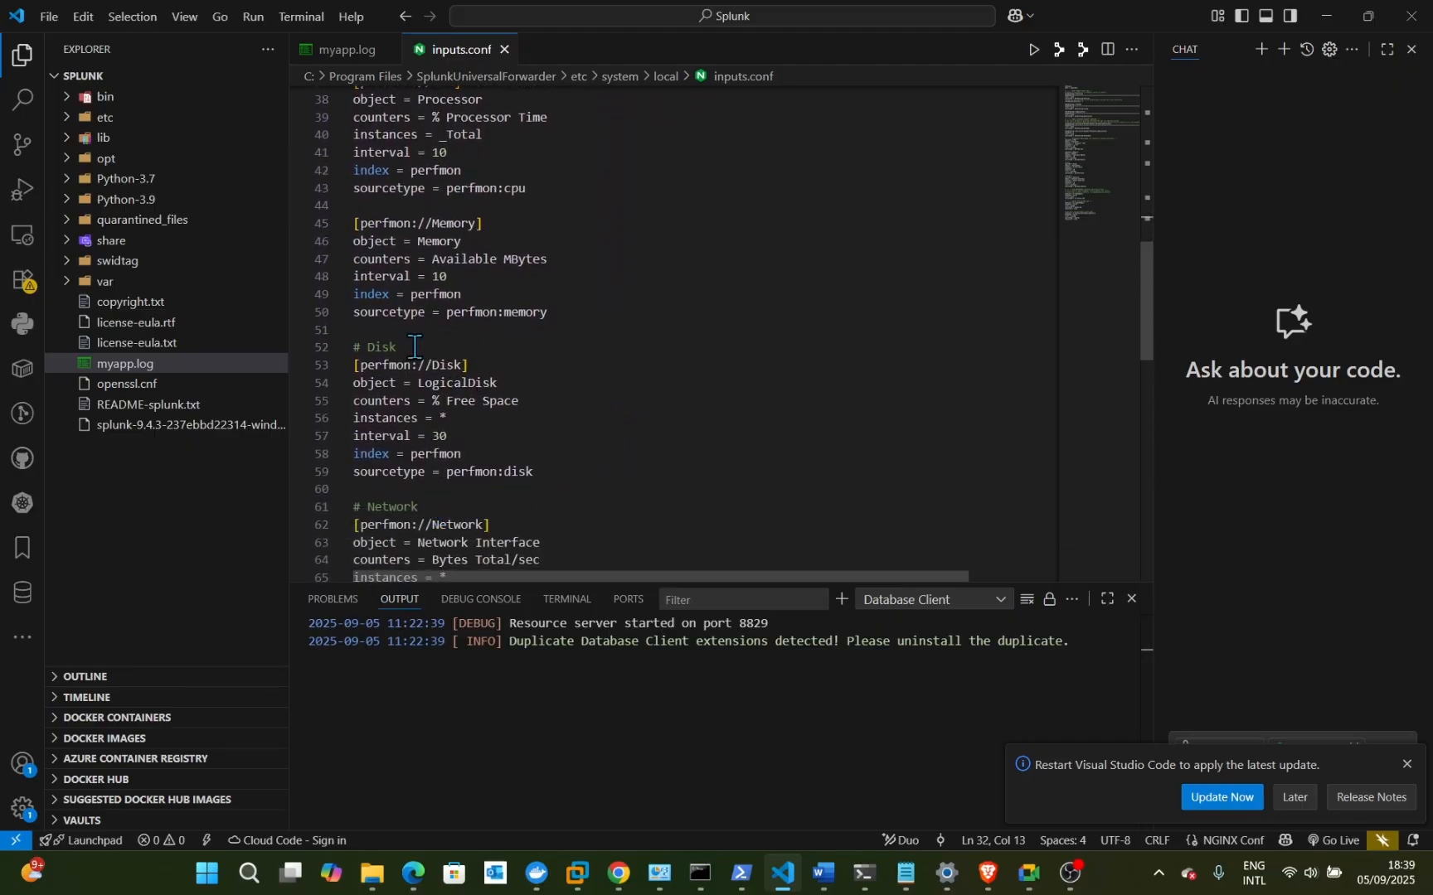
pyautogui.scroll(-1, 415, 357)
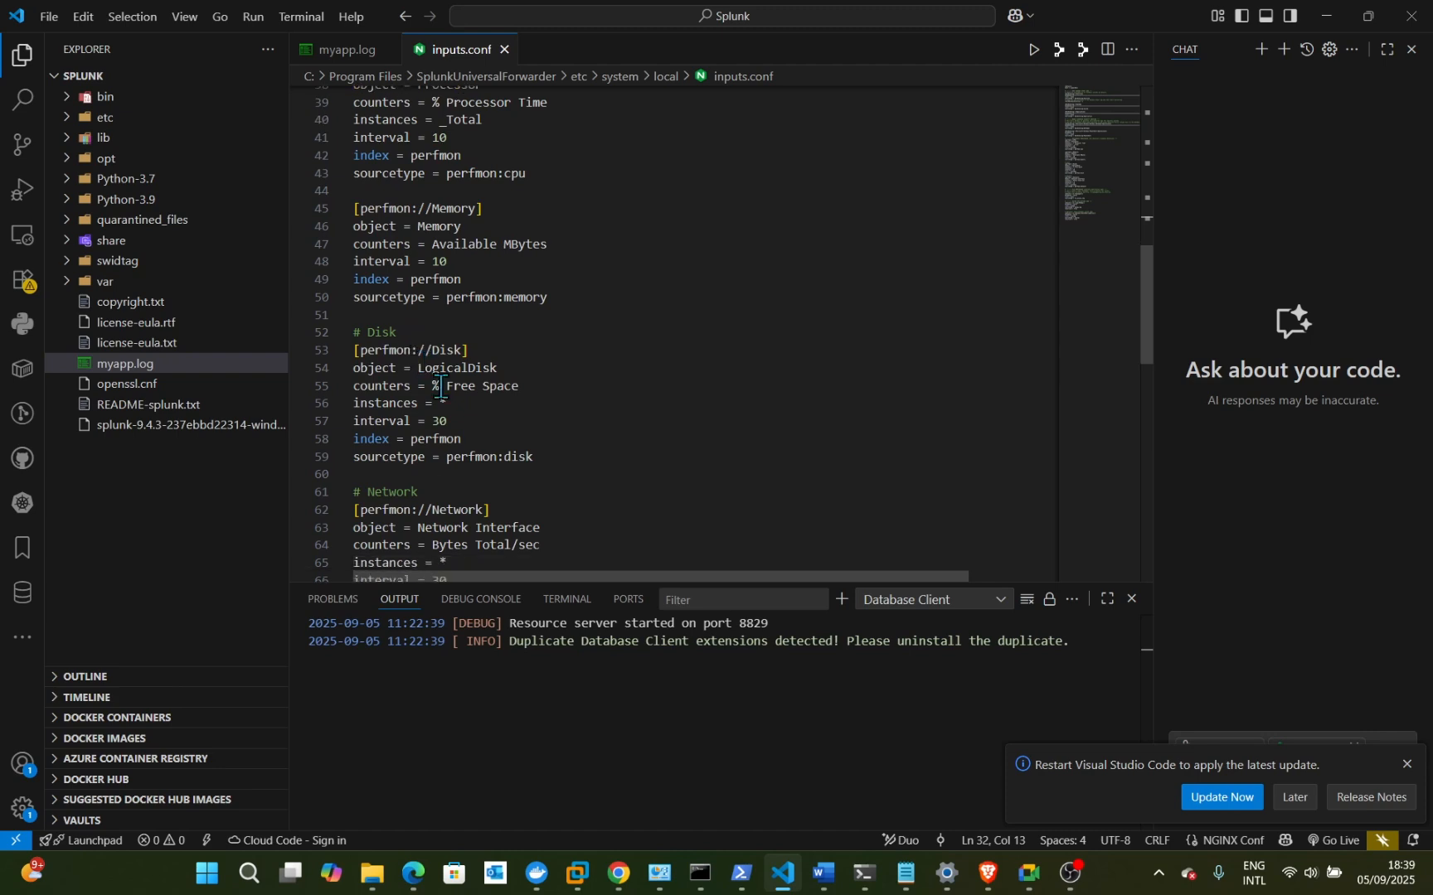
pyautogui.scroll(-1, 456, 422)
pyautogui.scroll(-3, 454, 473)
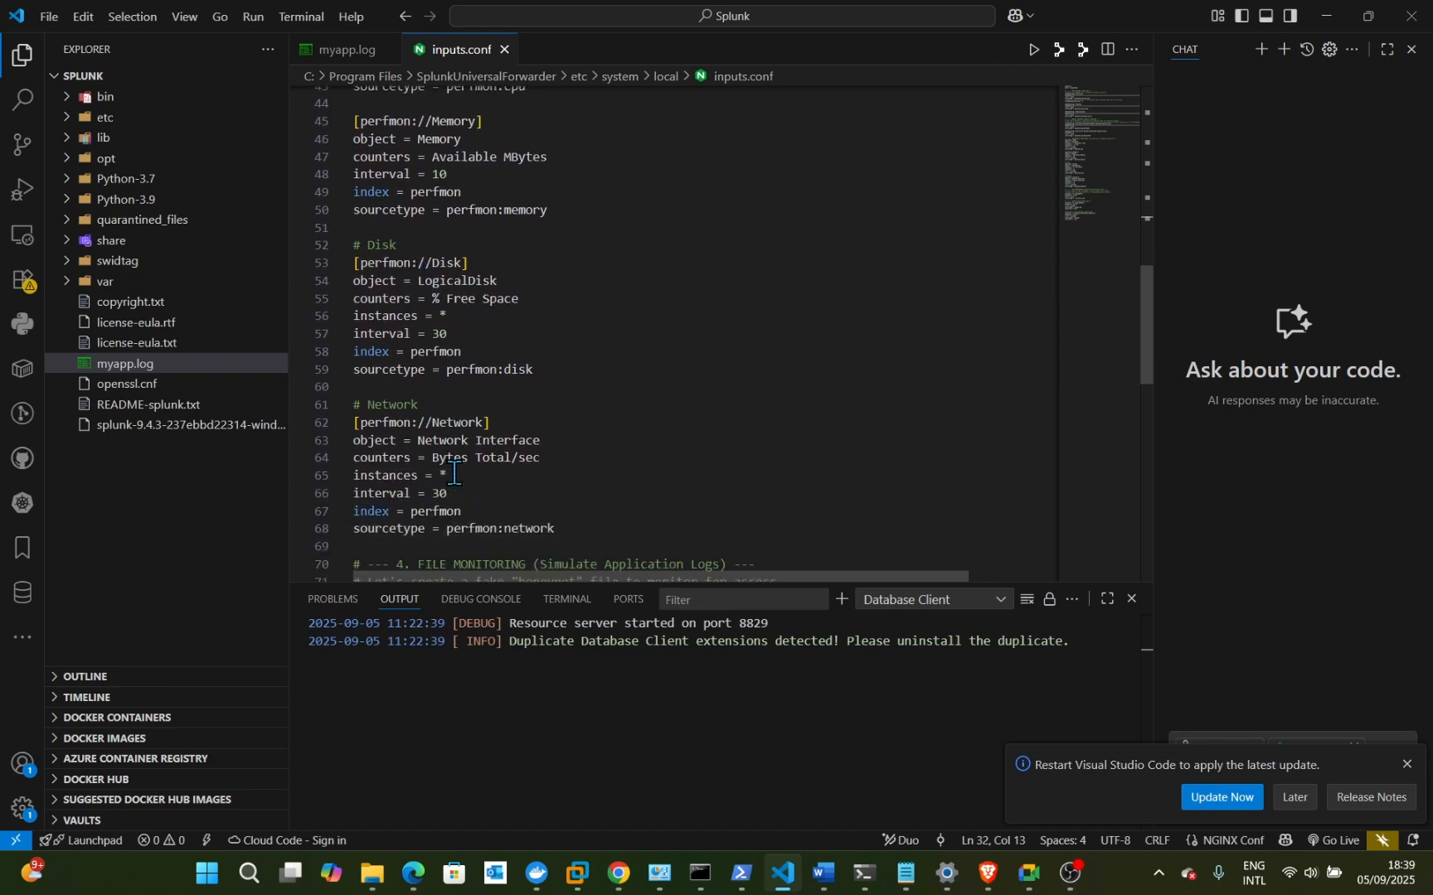
pyautogui.scroll(-3, 454, 472)
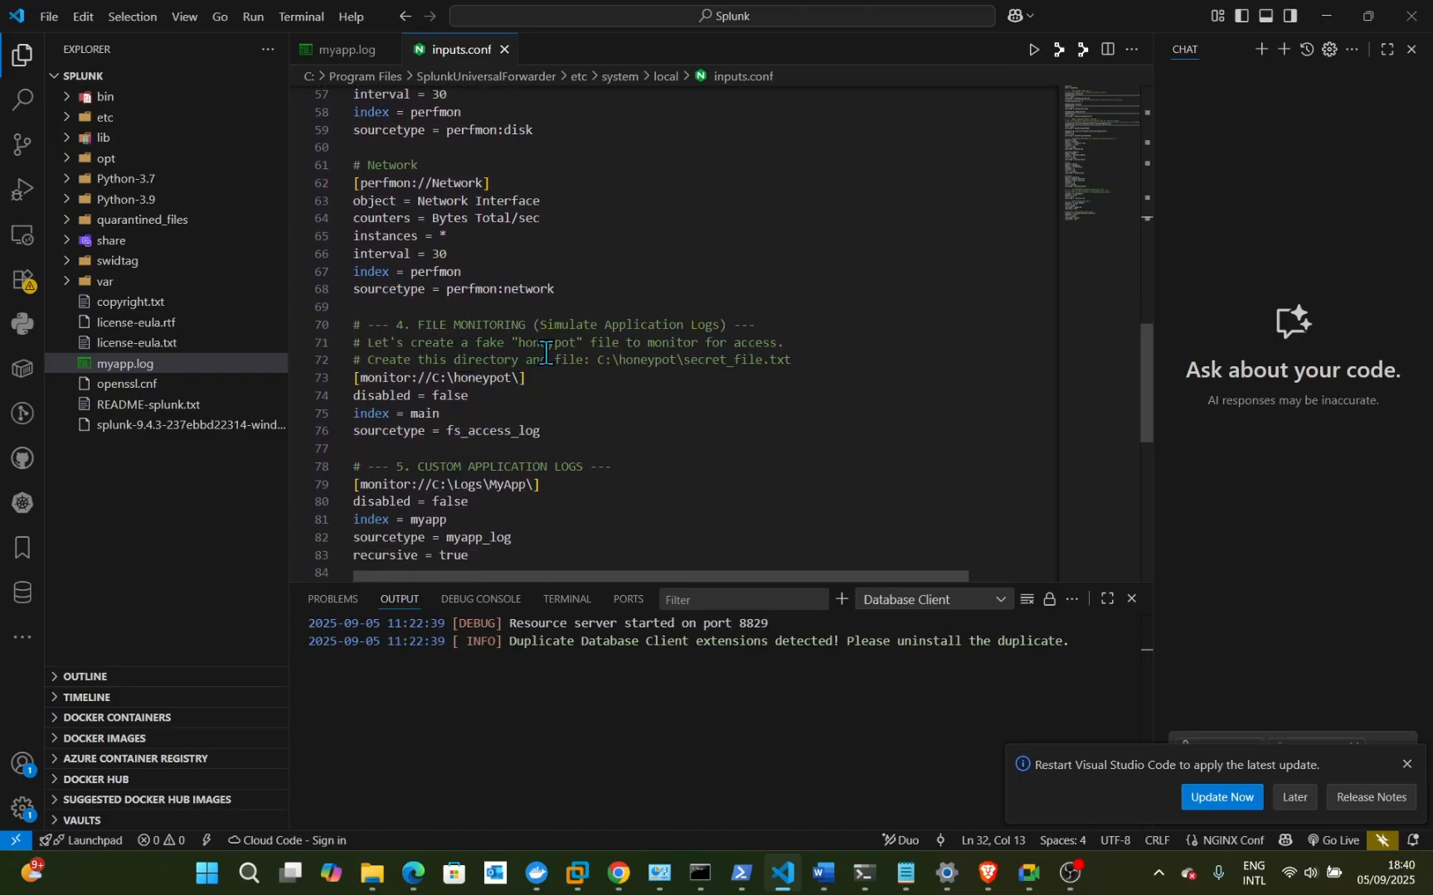
pyautogui.scroll(-3, 550, 432)
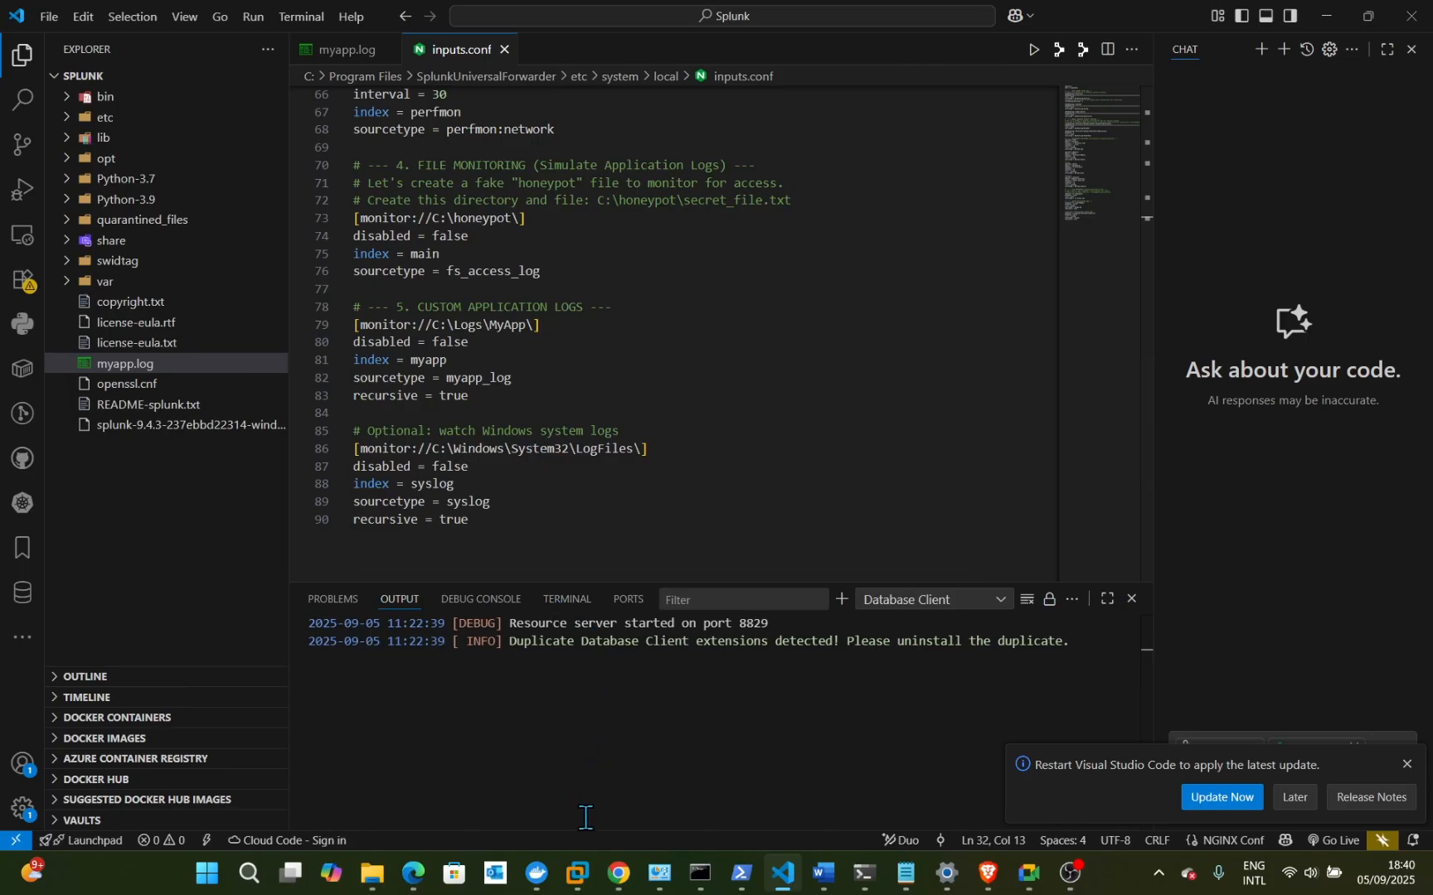
pyautogui.moveTo(612, 870)
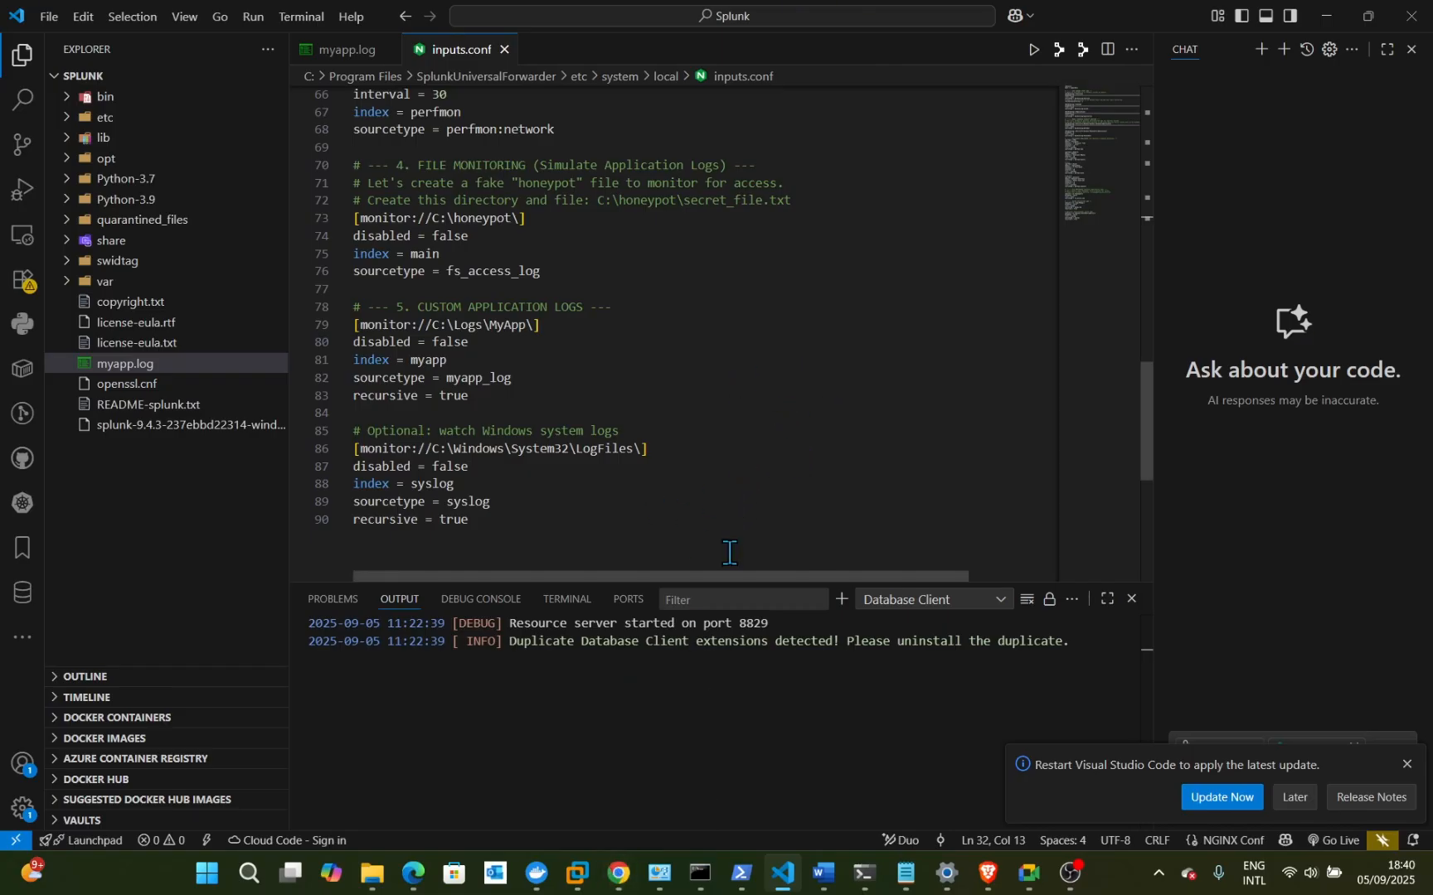
# - Return to the forwarder's etc\system folder in File Explorer and check the bin folder's options
pyautogui.click(587, 872)
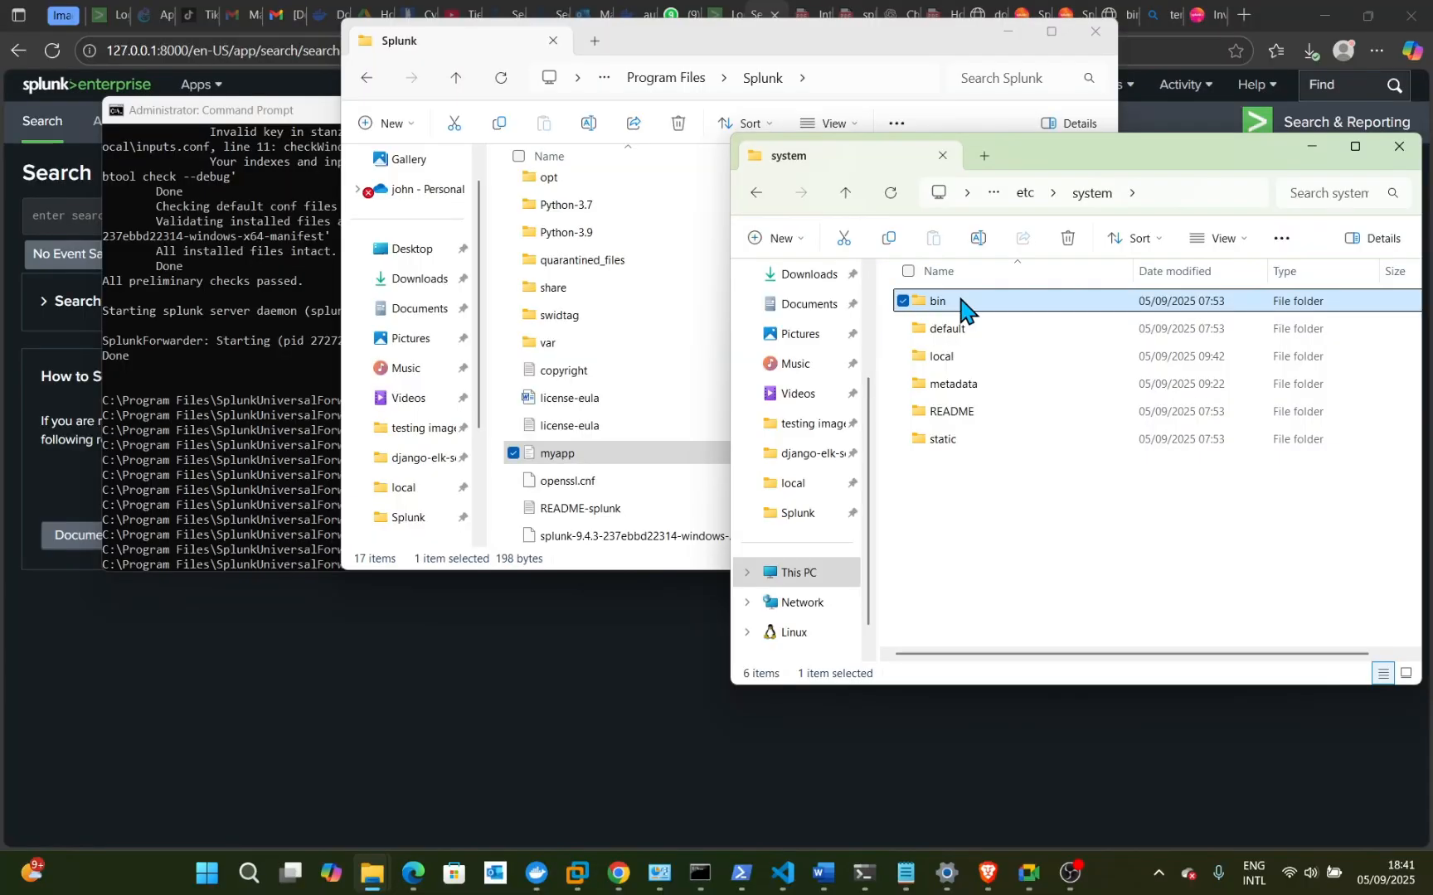
pyautogui.rightClick(962, 306)
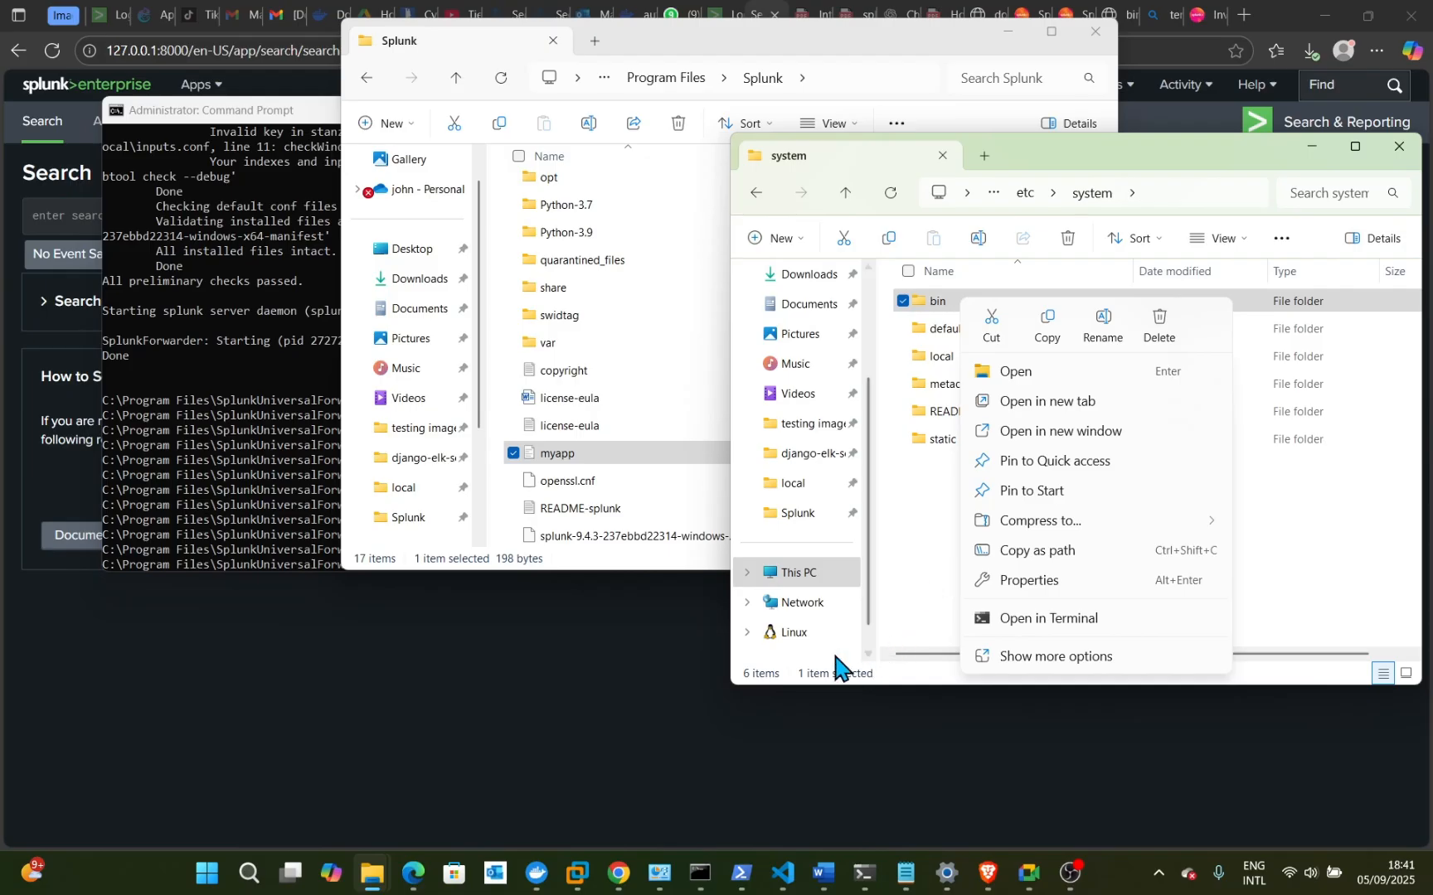
pyautogui.click(940, 601)
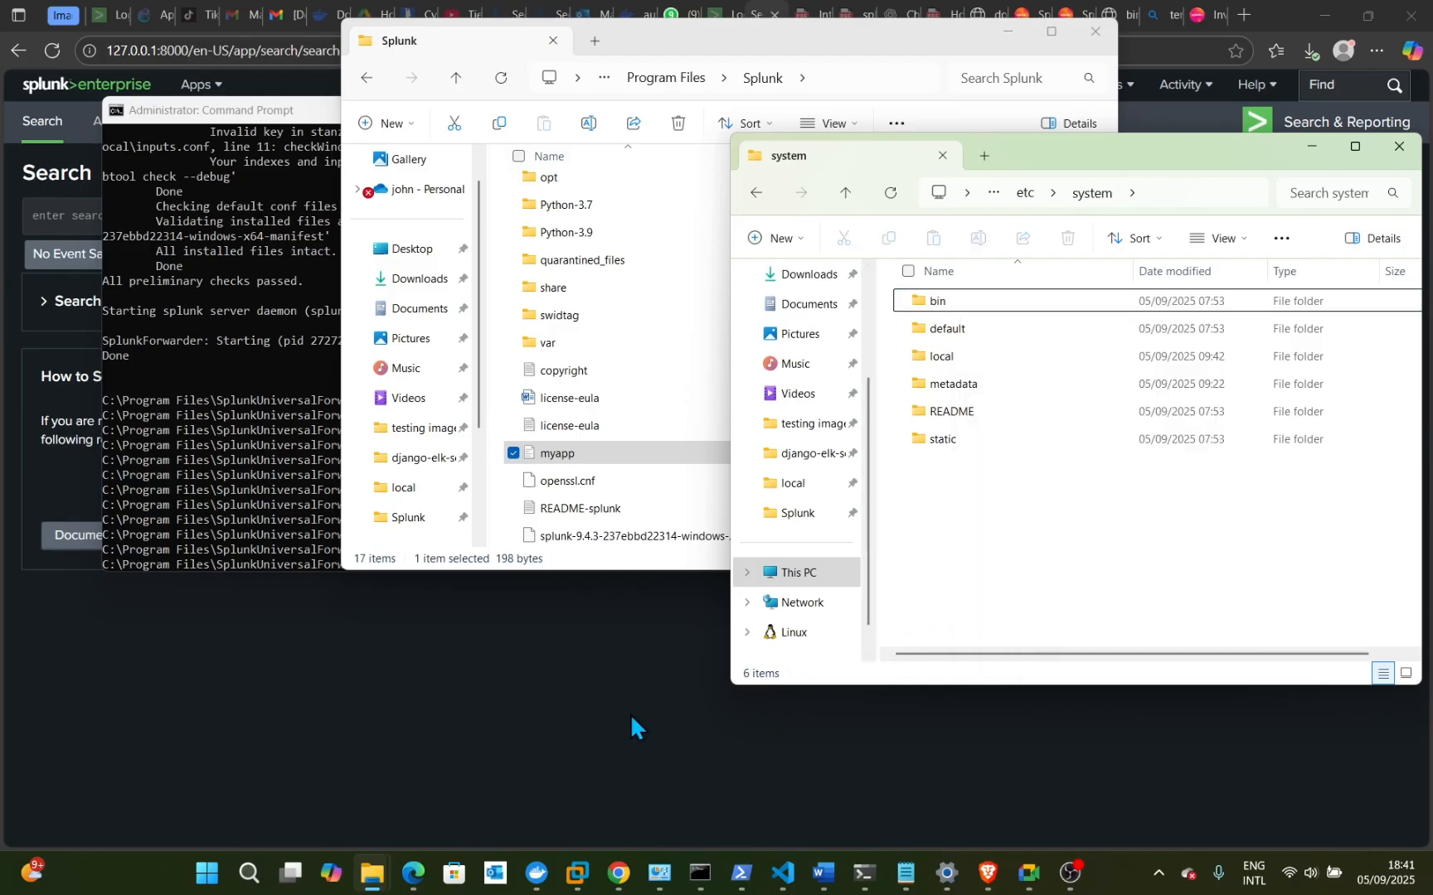
pyautogui.moveTo(412, 872)
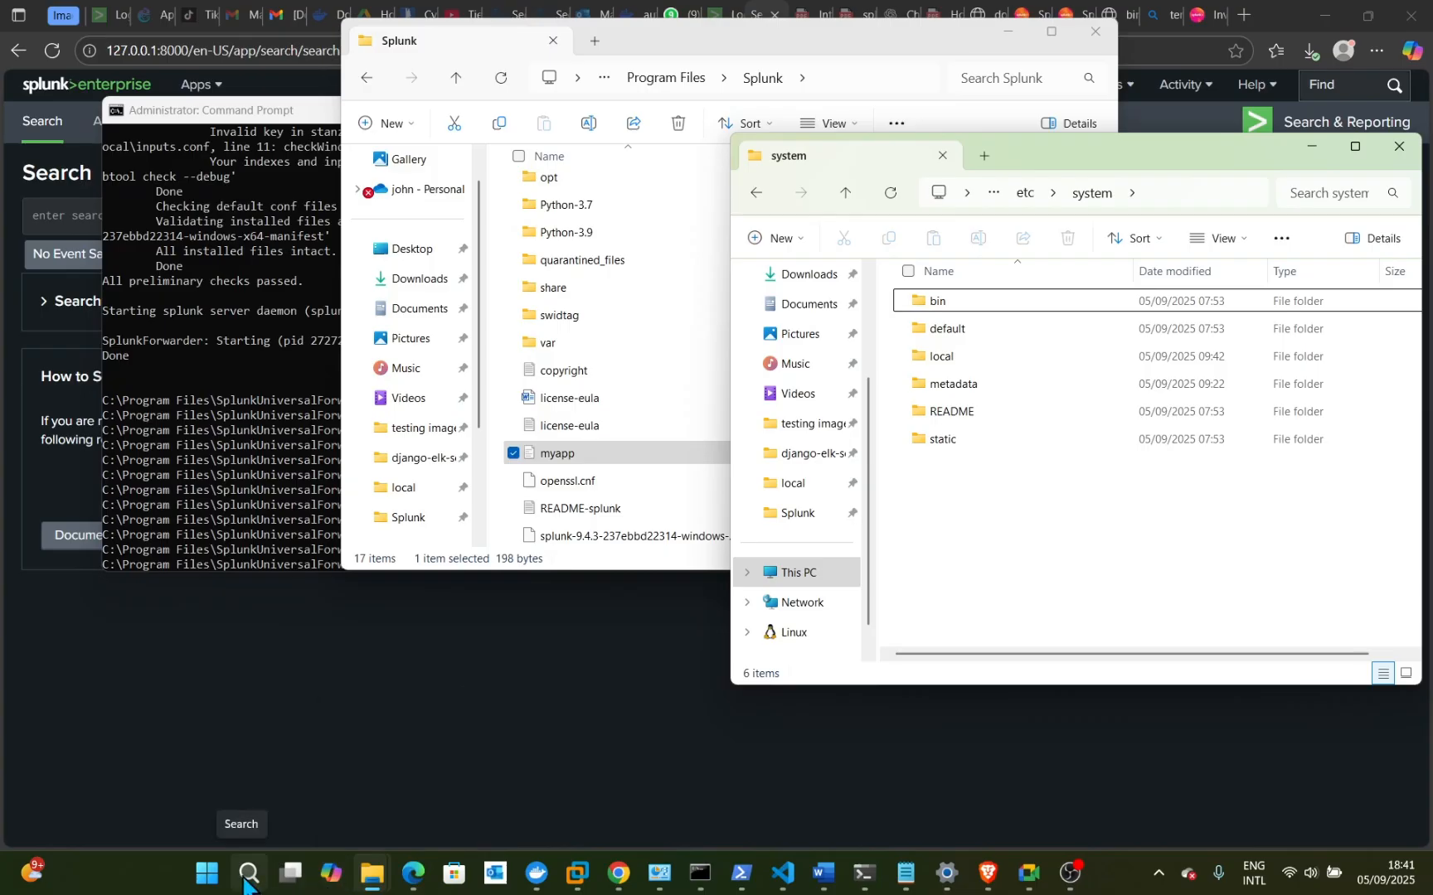
# - Launch Command Prompt from Windows search and reposition its window
pyautogui.click(246, 872)
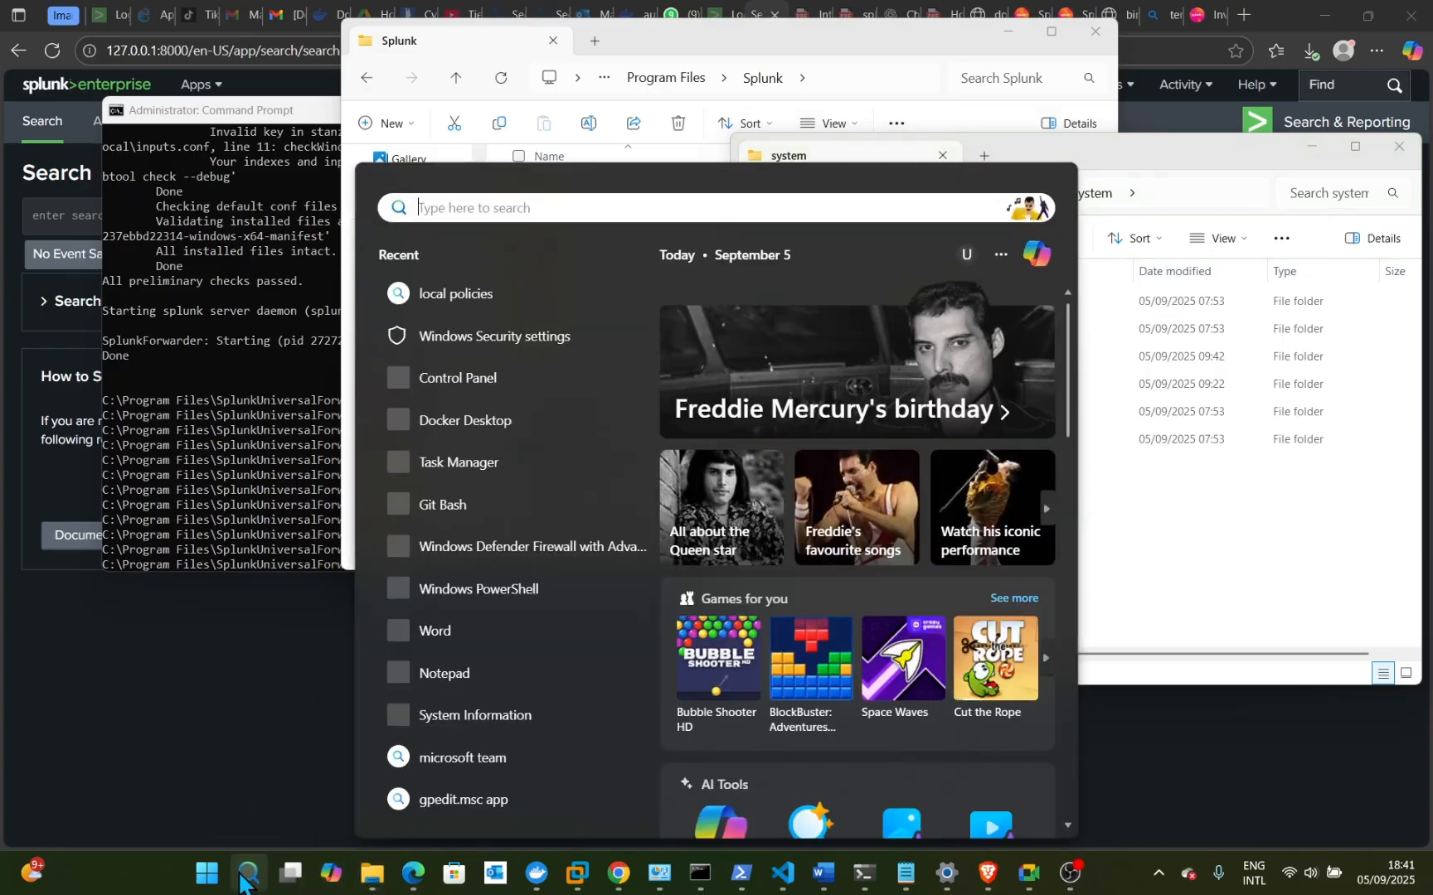
pyautogui.write('cmd')
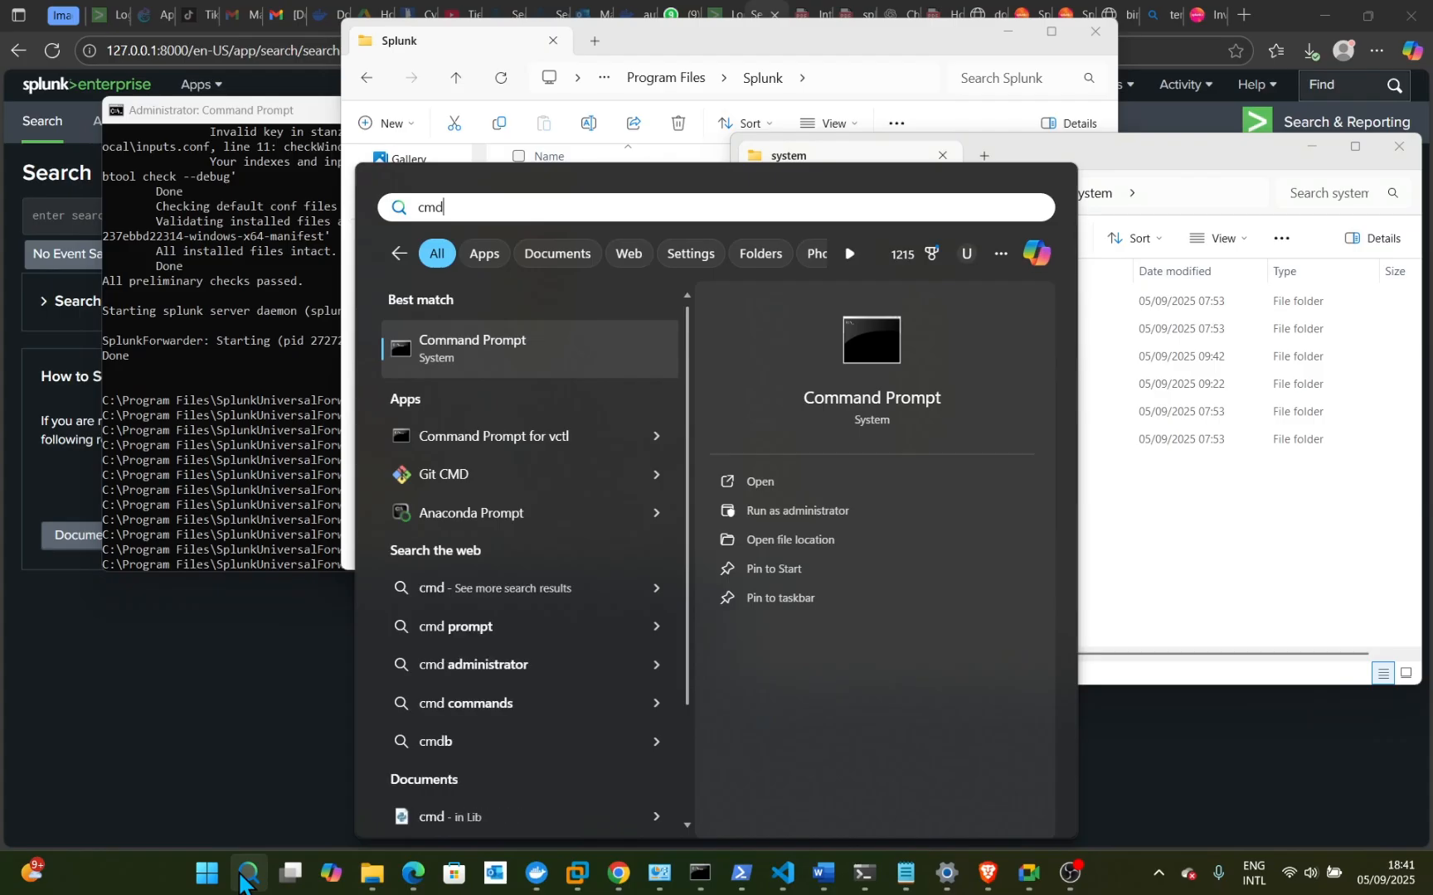
pyautogui.press('Return')
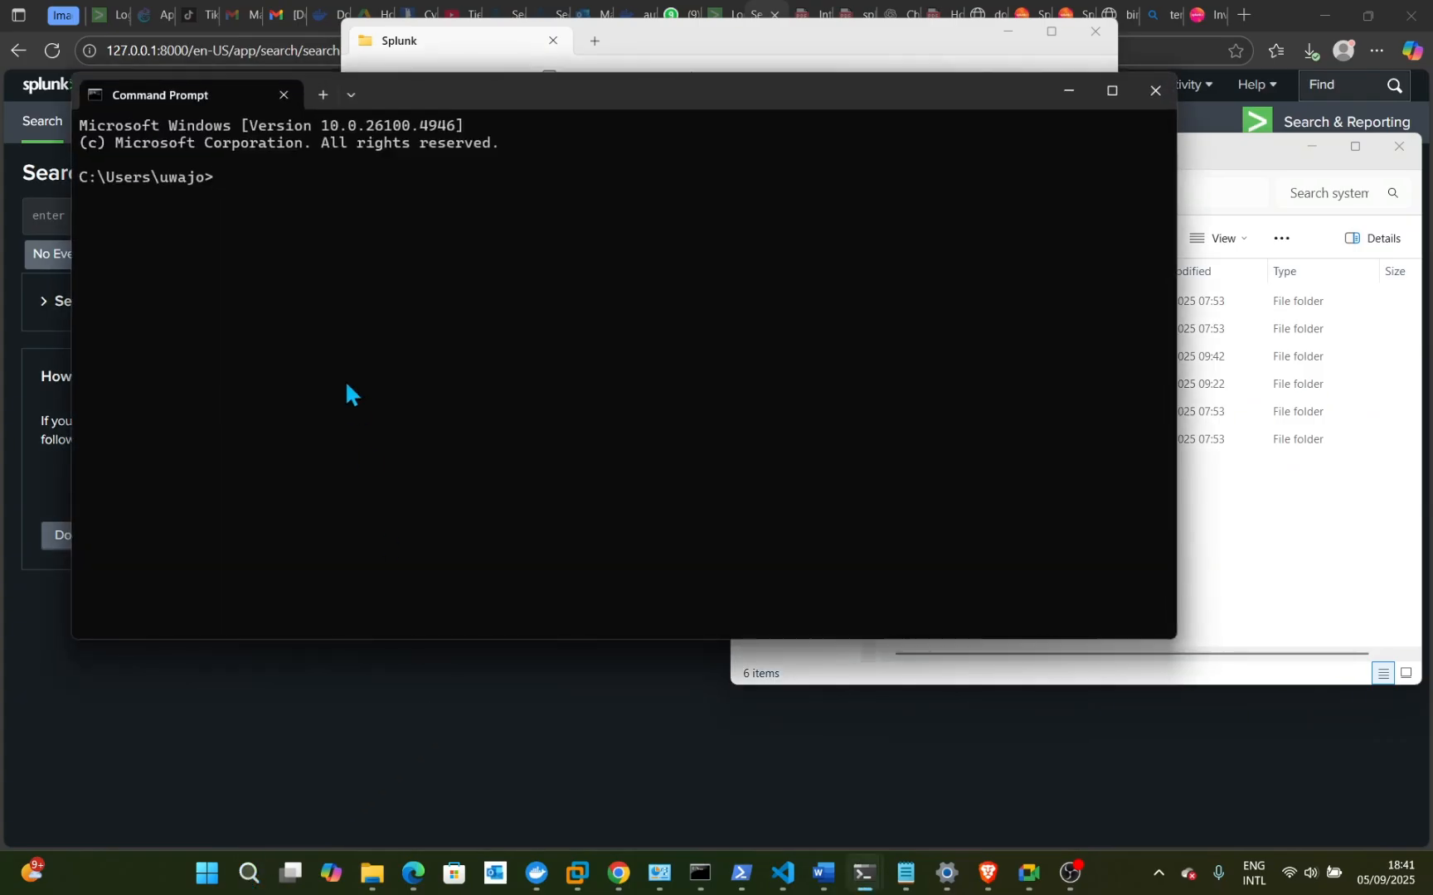
pyautogui.moveTo(497, 104); pyautogui.dragTo(626, 117)
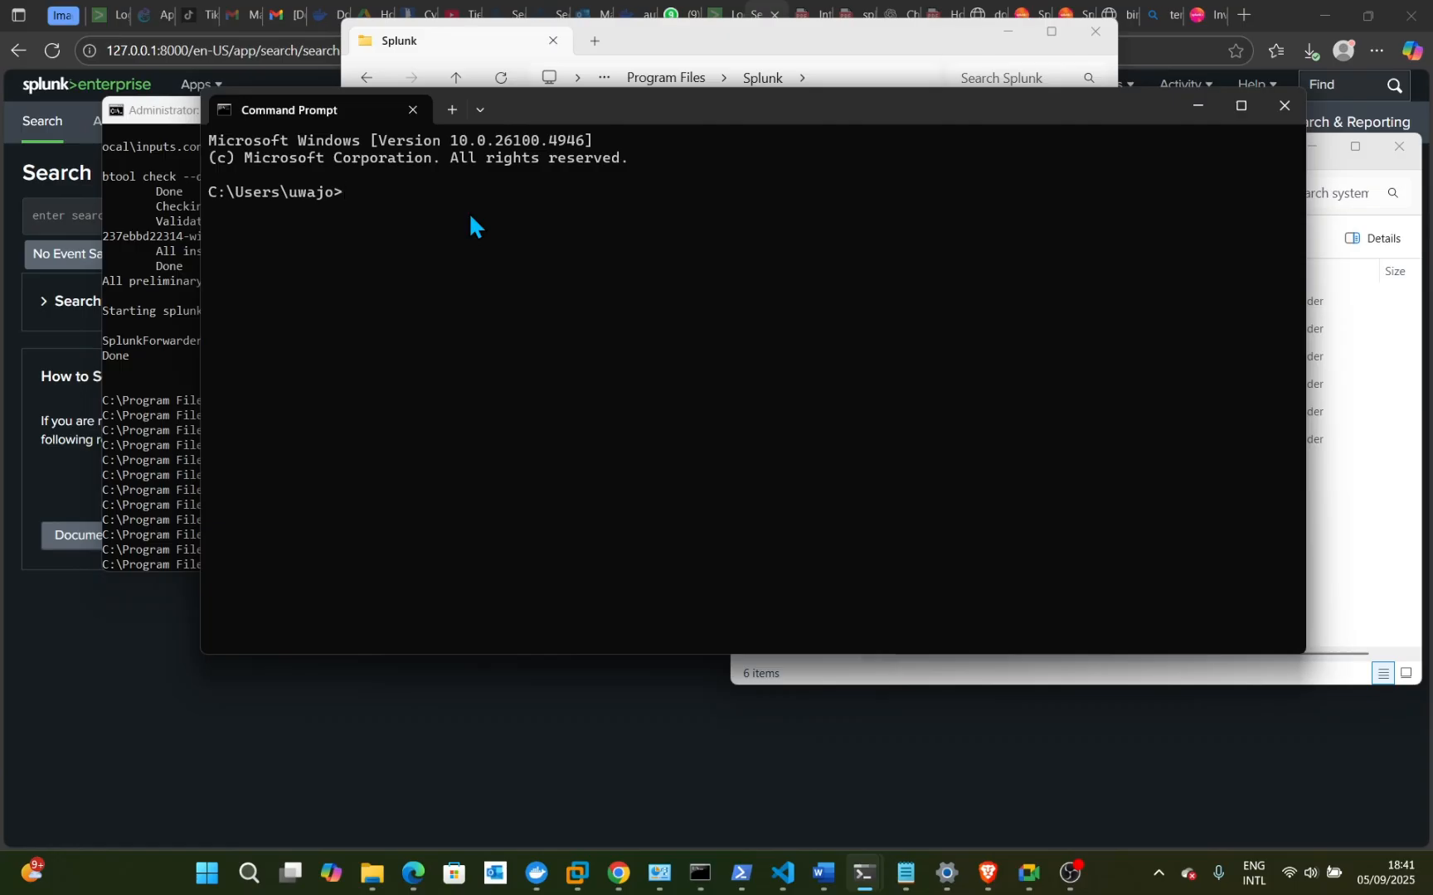
# - Move up twice with cd .. to the root of C: and list its contents
pyautogui.write('cd ..')
pyautogui.press('Return')
pyautogui.write('cd ..')
pyautogui.press('Return')
pyautogui.write('l')
pyautogui.press('BackSpace')
pyautogui.write('dir')
pyautogui.press('Return')
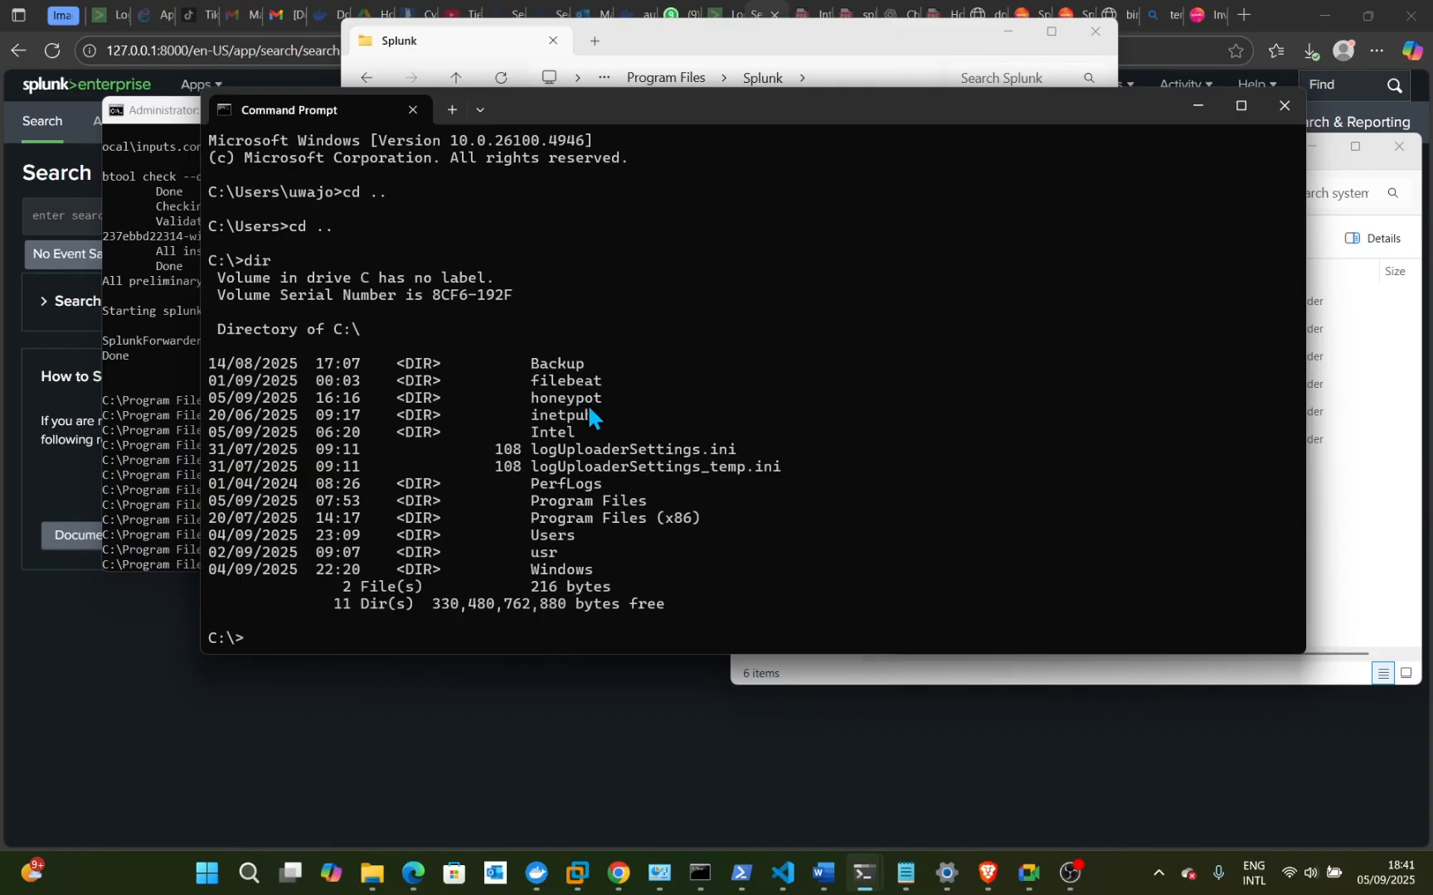
# - Change into Program Files and list its folders with dir
pyautogui.write('cd Program Files')
pyautogui.press('Return')
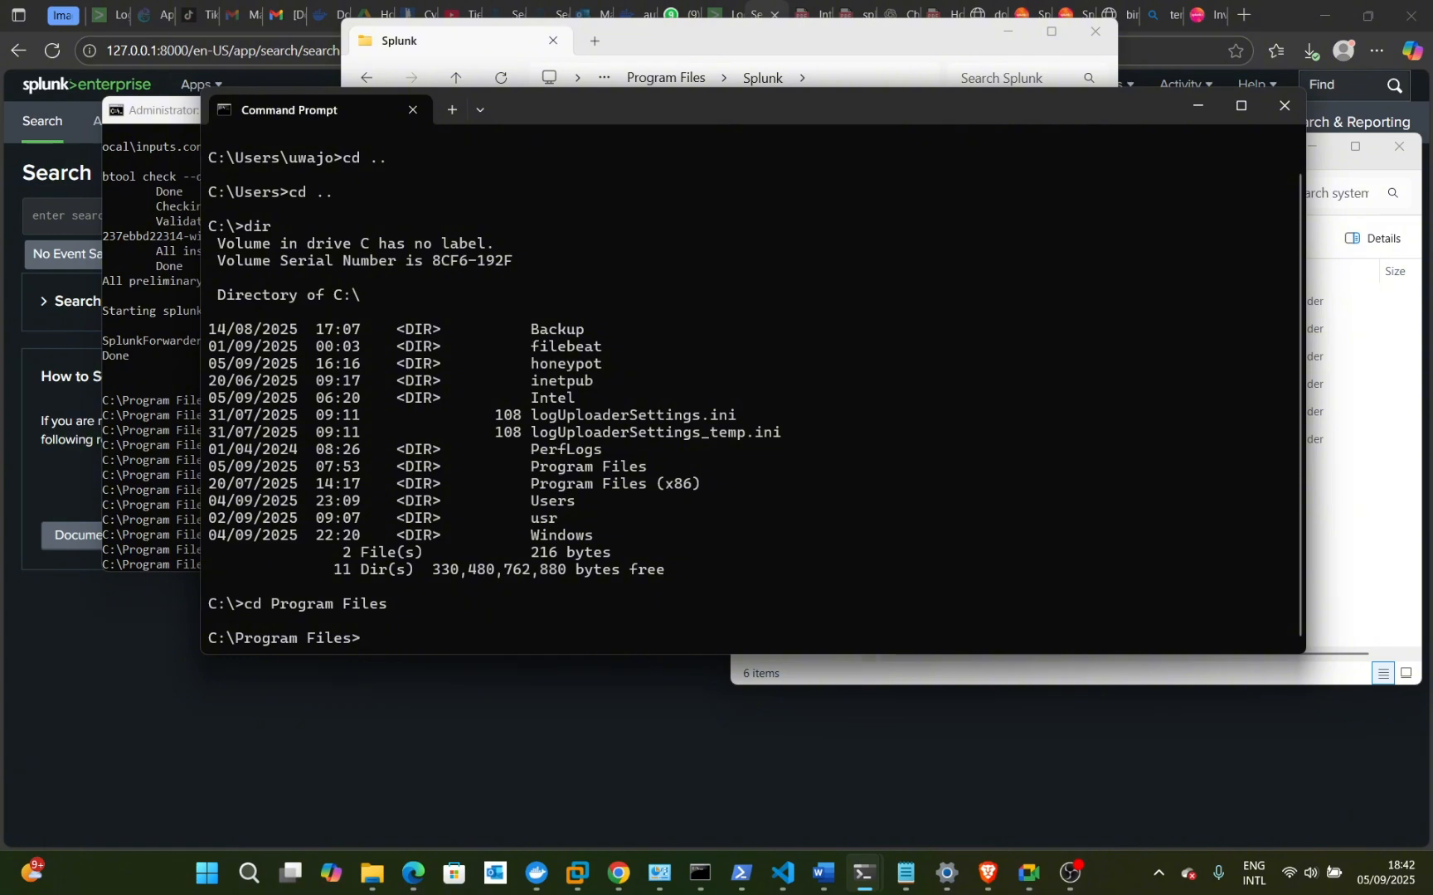
pyautogui.write('dir')
pyautogui.press('Return')
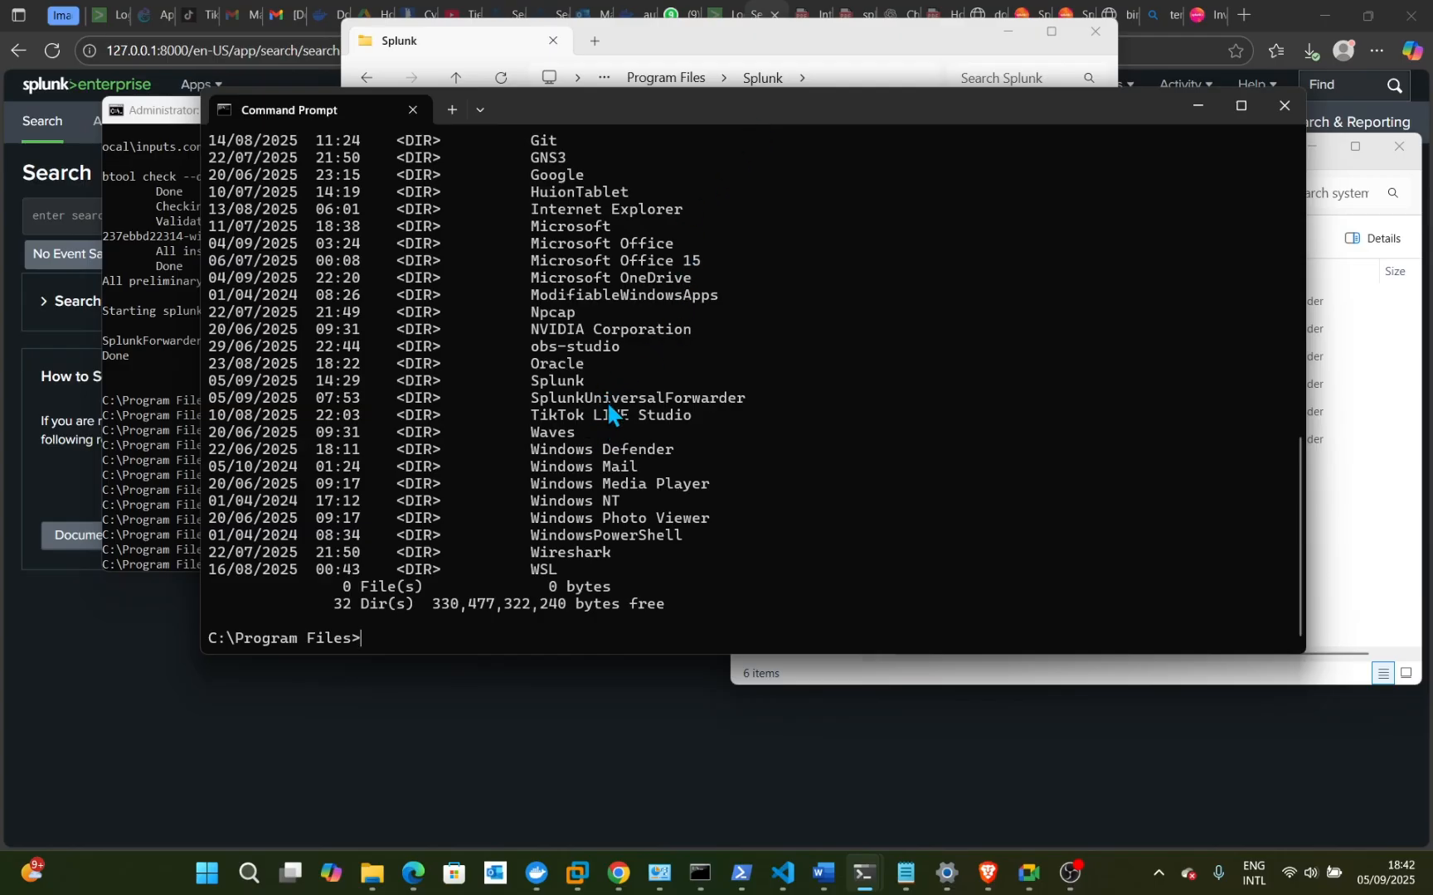
# - Enter SplunkUniversalForwarder, list its contents with dir, then cd into bin and review the output
pyautogui.write('cd SplunkUniver')
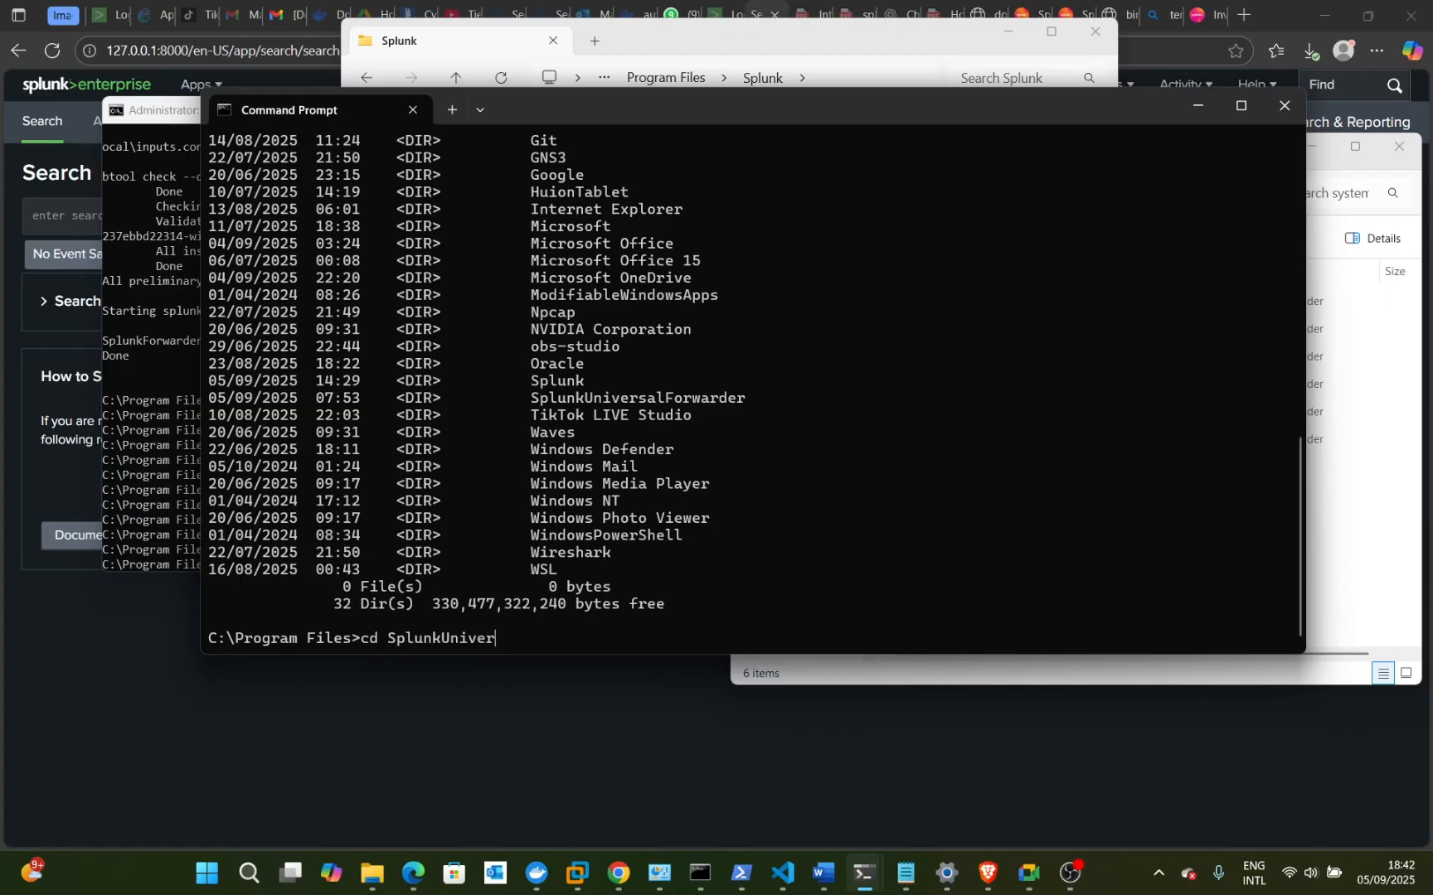
pyautogui.write('salForwarder')
pyautogui.press('Return')
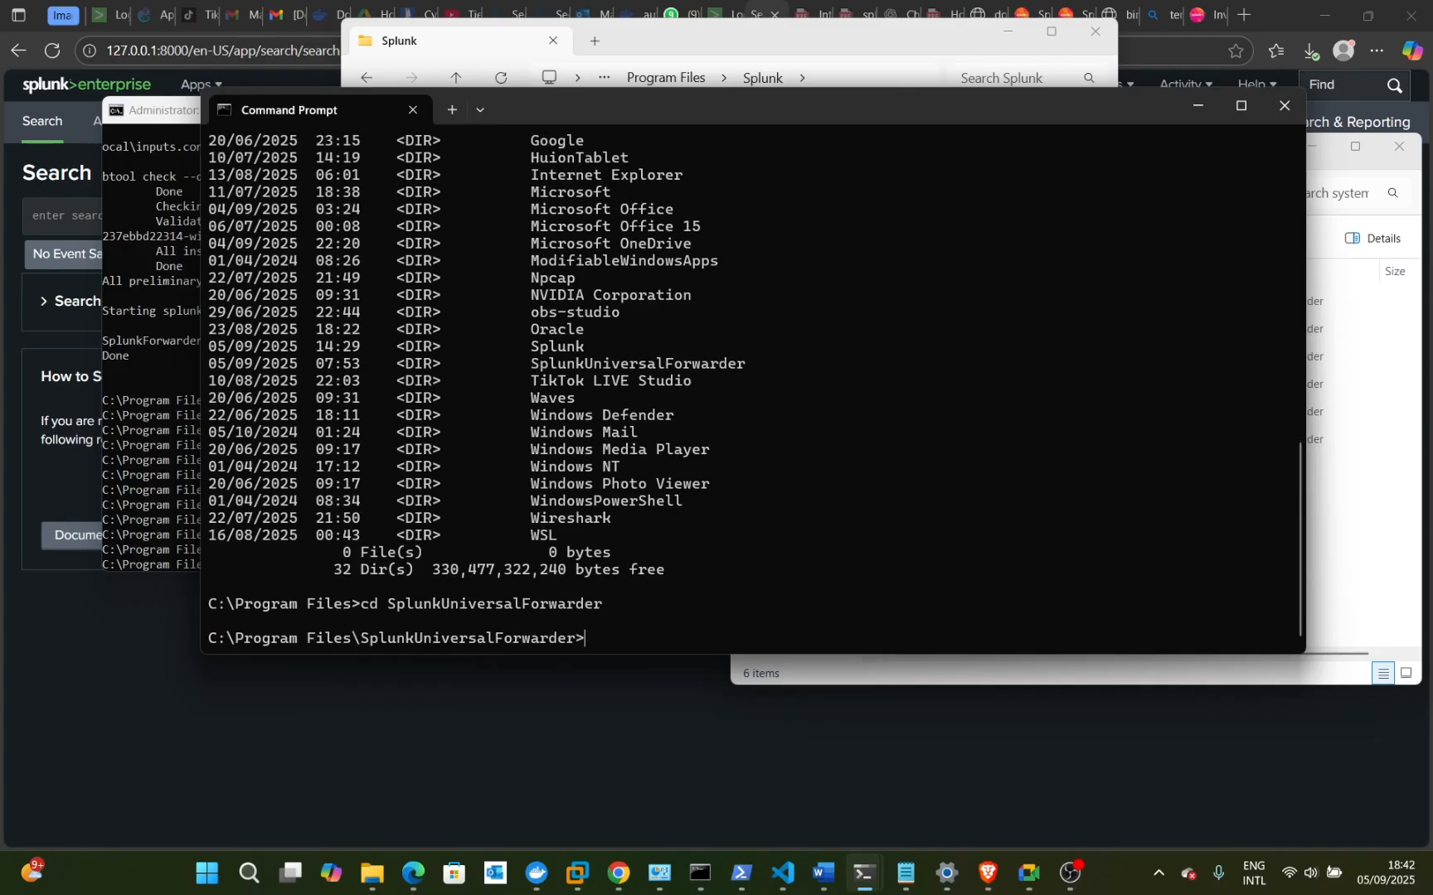
pyautogui.write('dir')
pyautogui.press('Return')
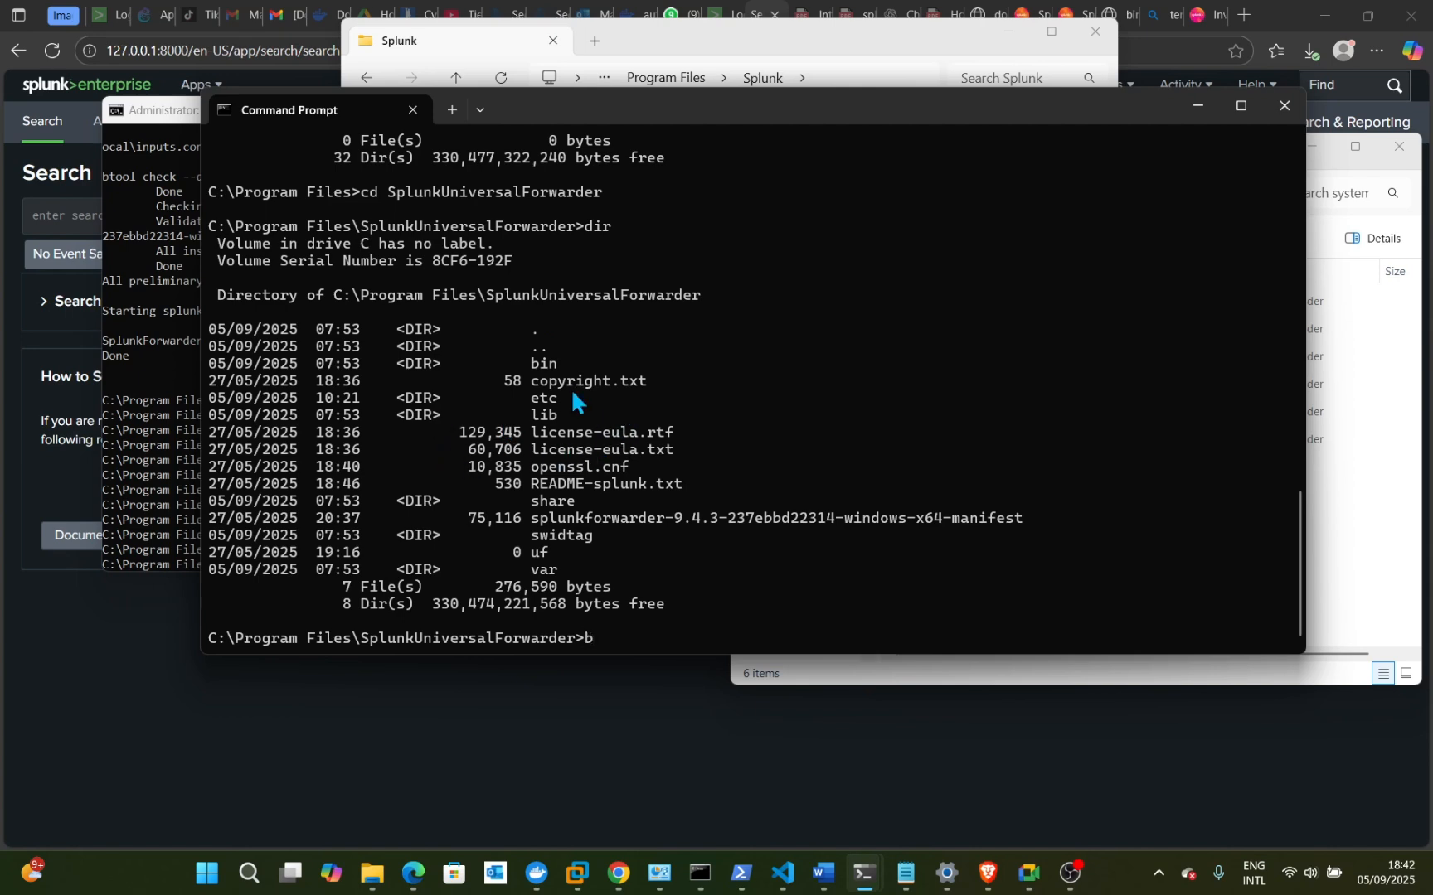
pyautogui.write('cd bin')
pyautogui.press('Return')
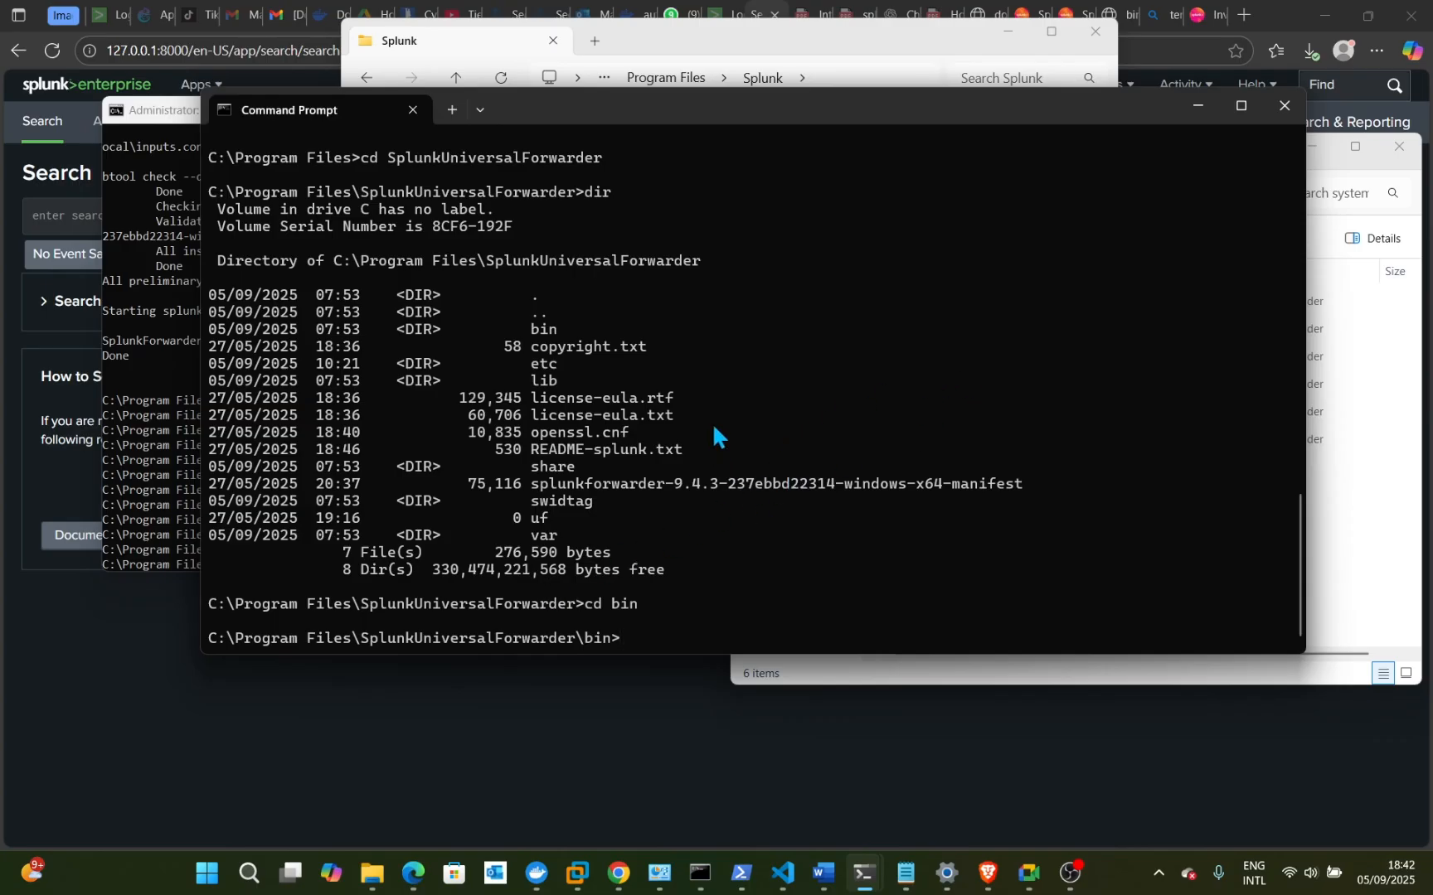
pyautogui.scroll(15, 712, 423)
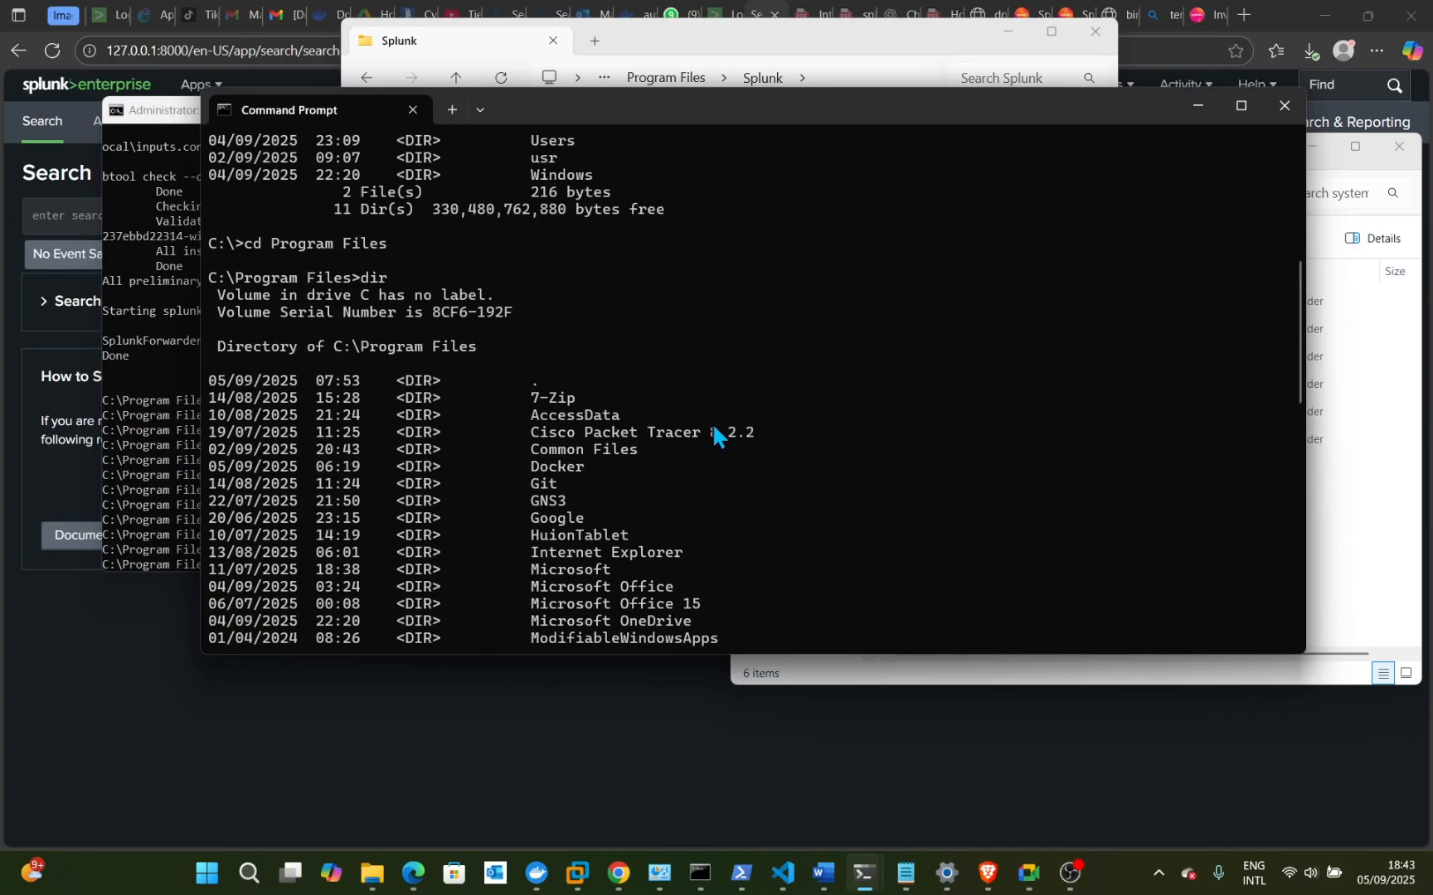
pyautogui.scroll(8, 714, 428)
pyautogui.scroll(-2, 713, 428)
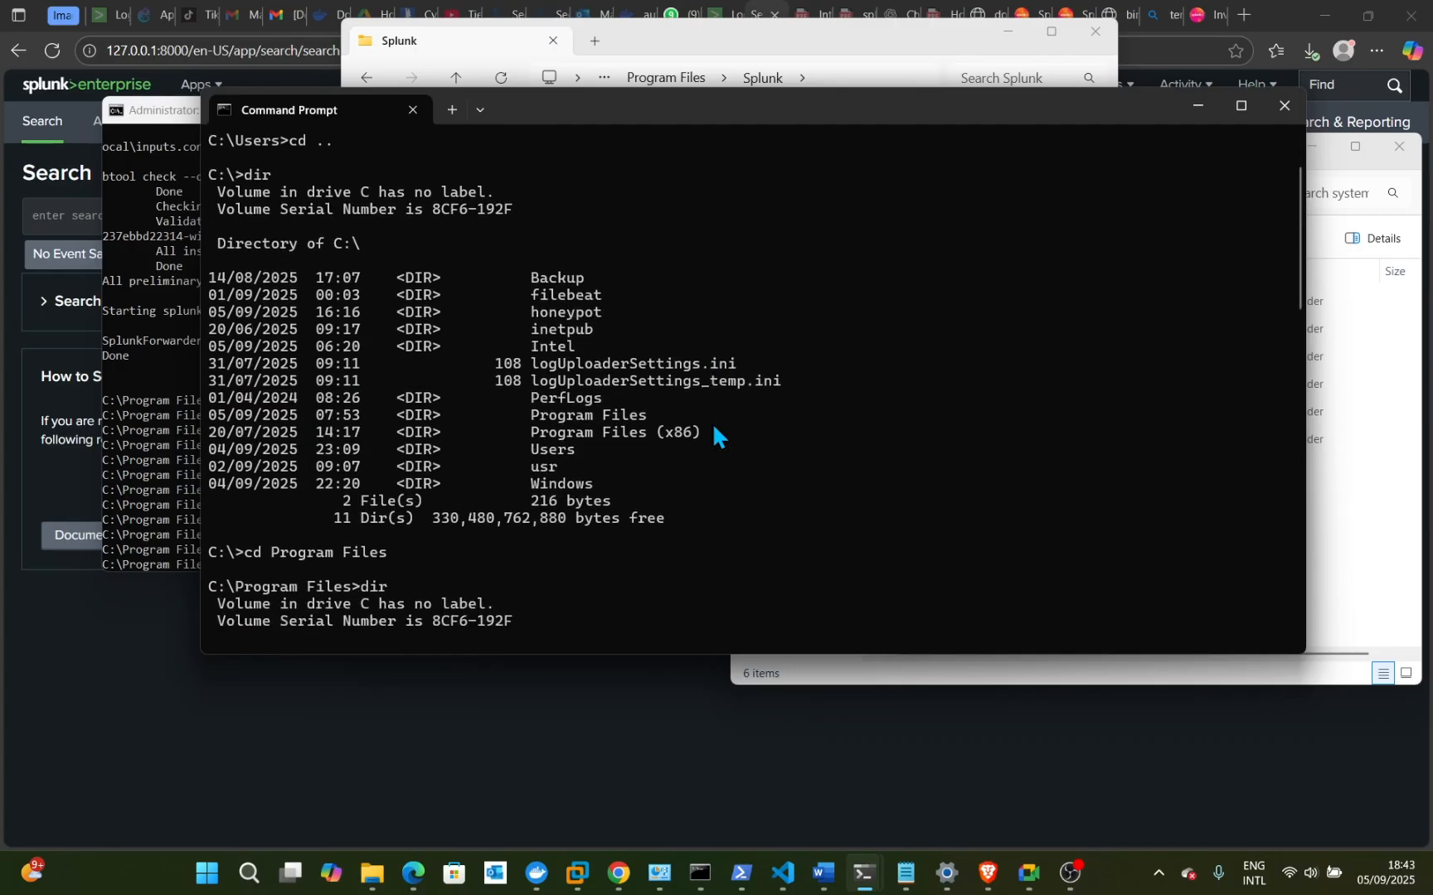
# - Close the ordinary console and launch Command Prompt as administrator
pyautogui.click(1284, 106)
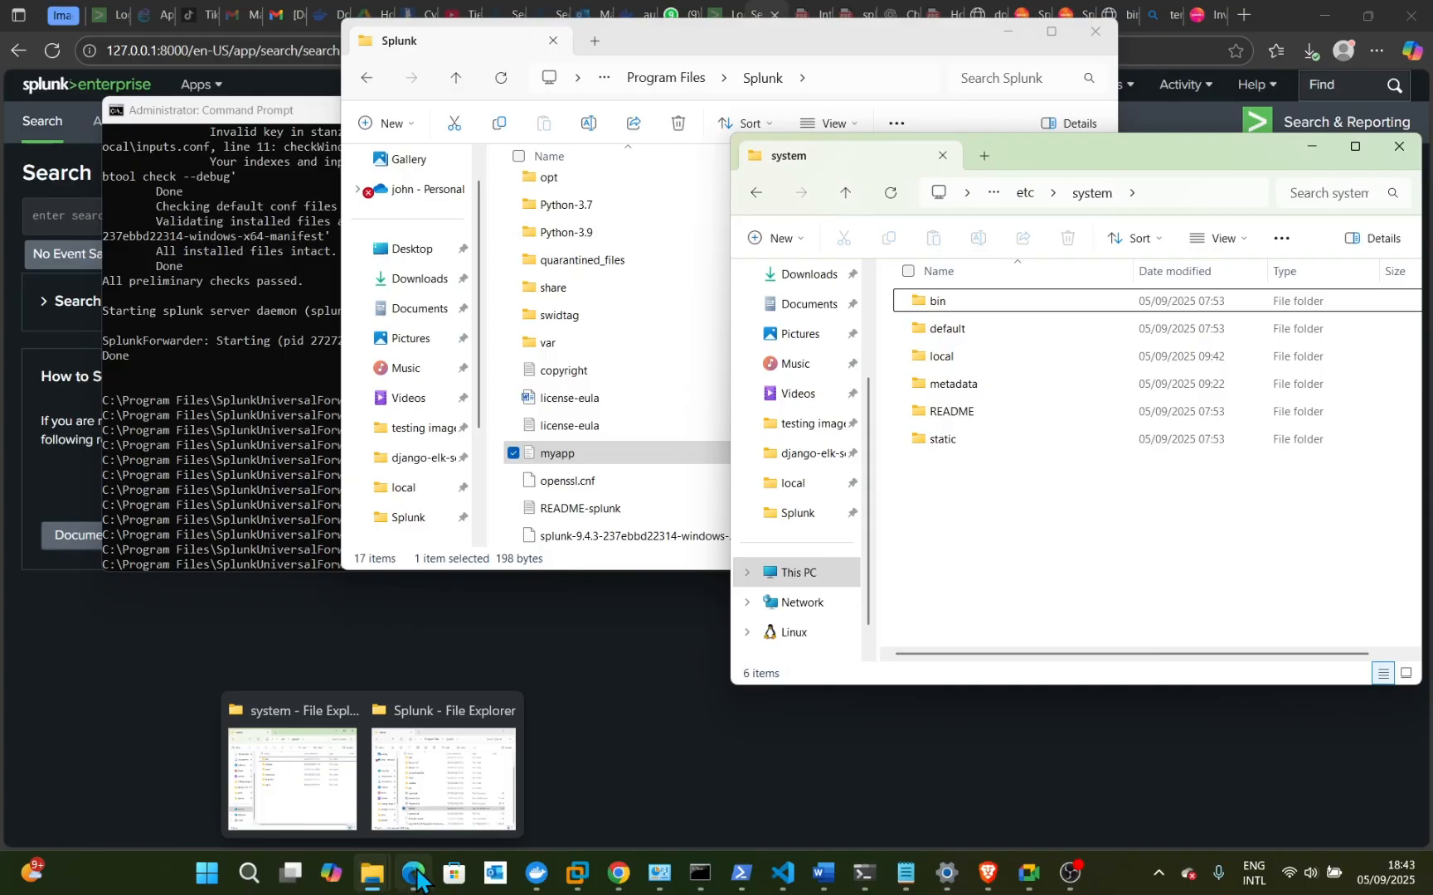
pyautogui.click(248, 872)
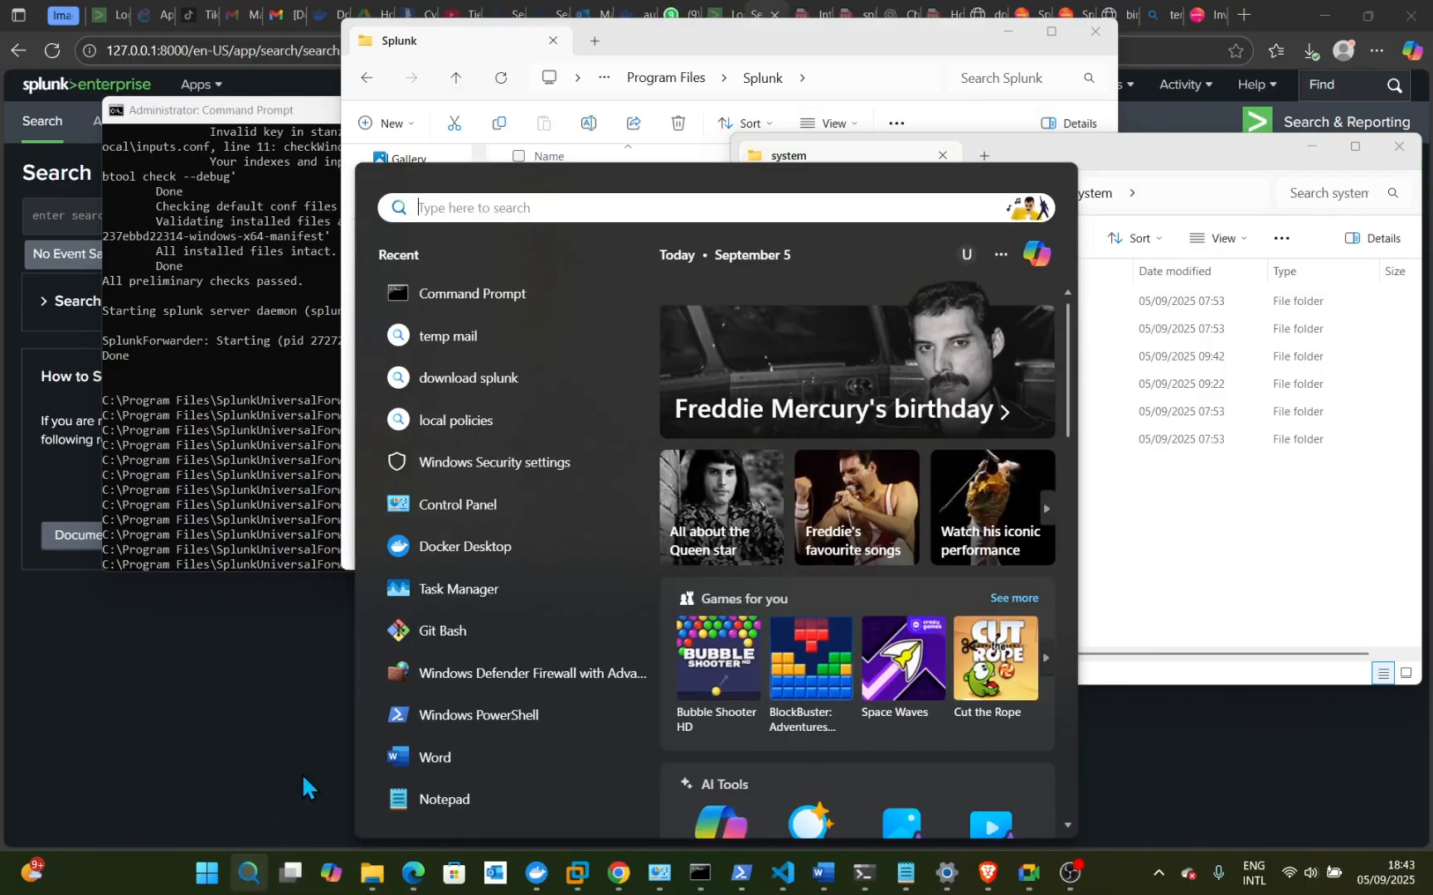
pyautogui.rightClick(479, 309)
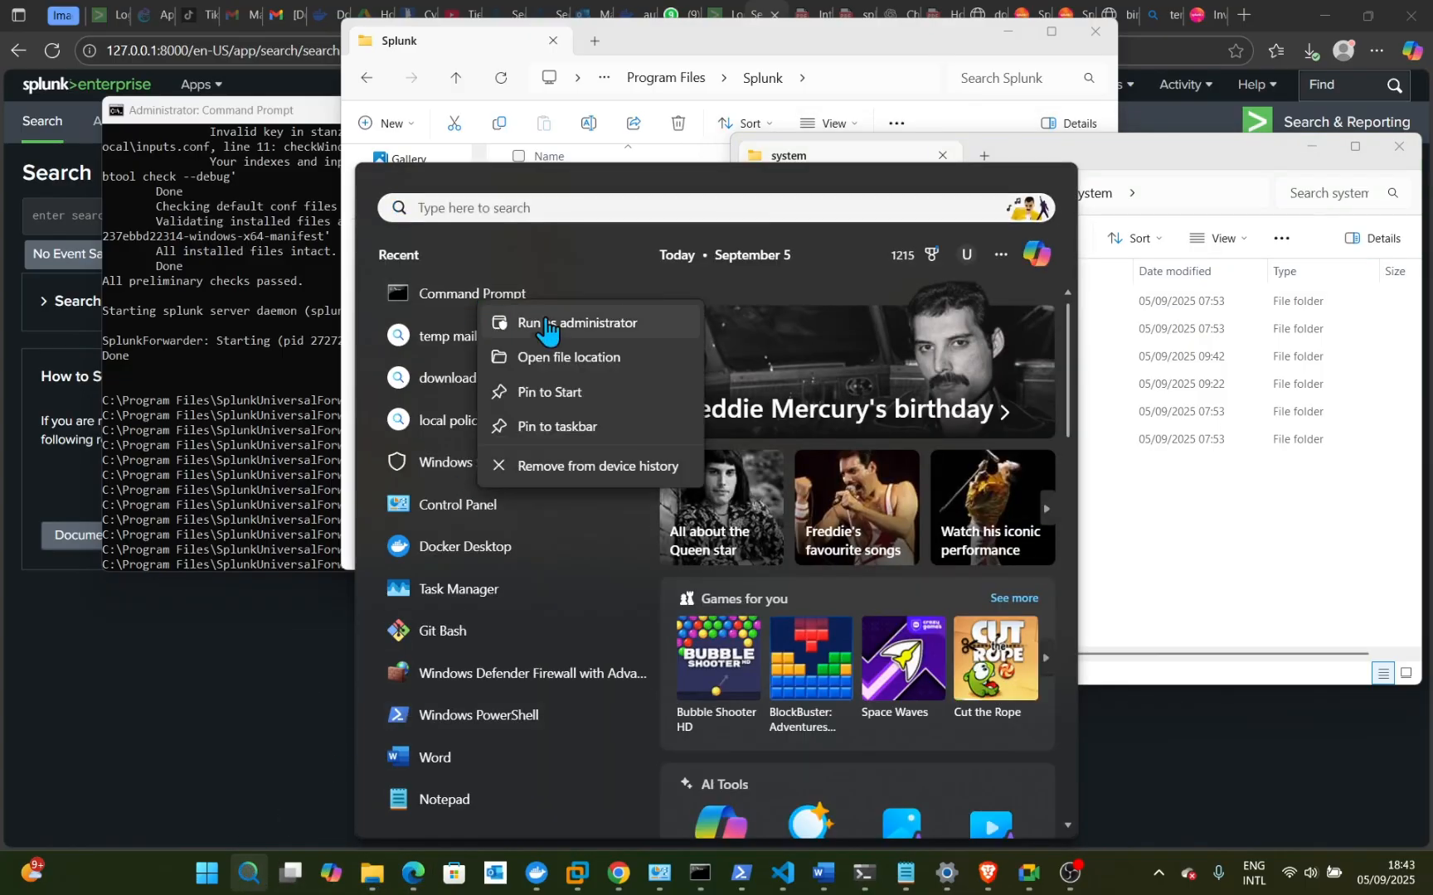
pyautogui.click(561, 331)
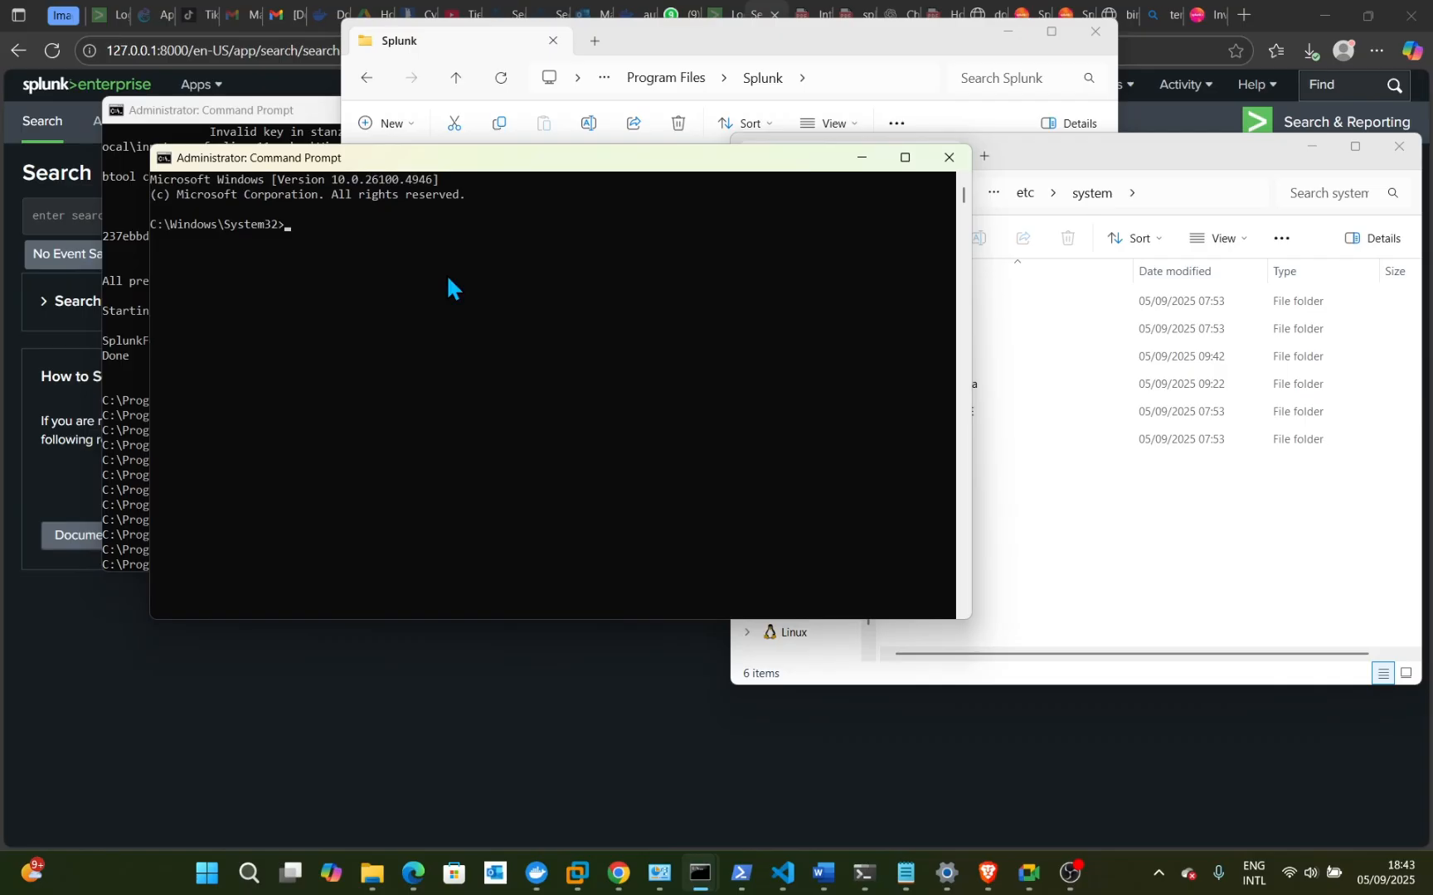
# - Move the admin console up to C:\, list it, and enter cd Program Files
pyautogui.write('cd ..')
pyautogui.press('Return')
pyautogui.write('cd ..')
pyautogui.press('Return')
pyautogui.write('dir')
pyautogui.press('Return')
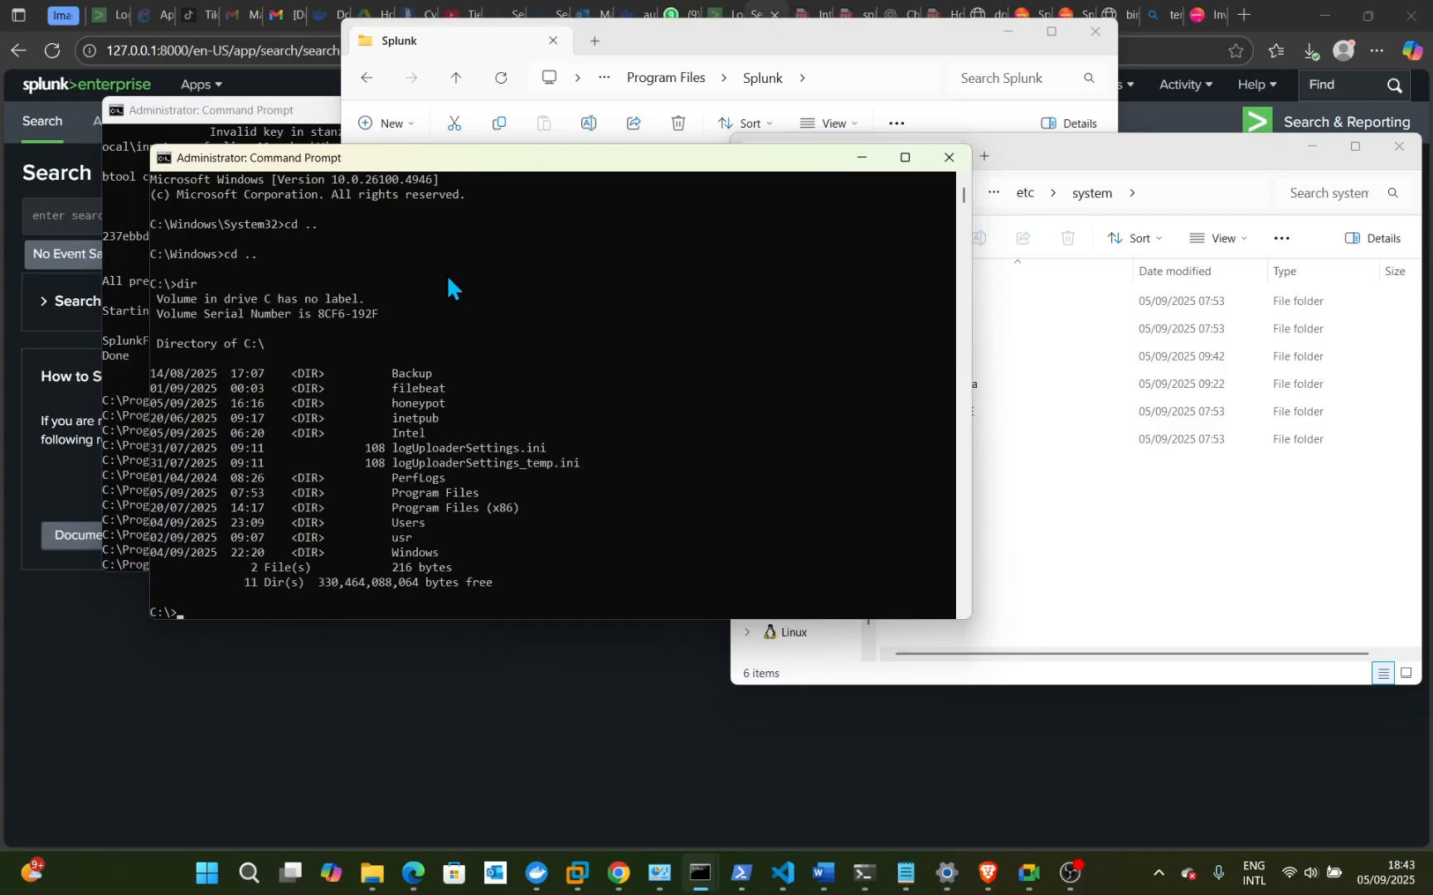
pyautogui.write('cd Program')
pyautogui.write('Files')
# - In the admin console, enter Program Files, list it, then cd through SplunkUniversalForwarder into bin
pyautogui.press('Return')
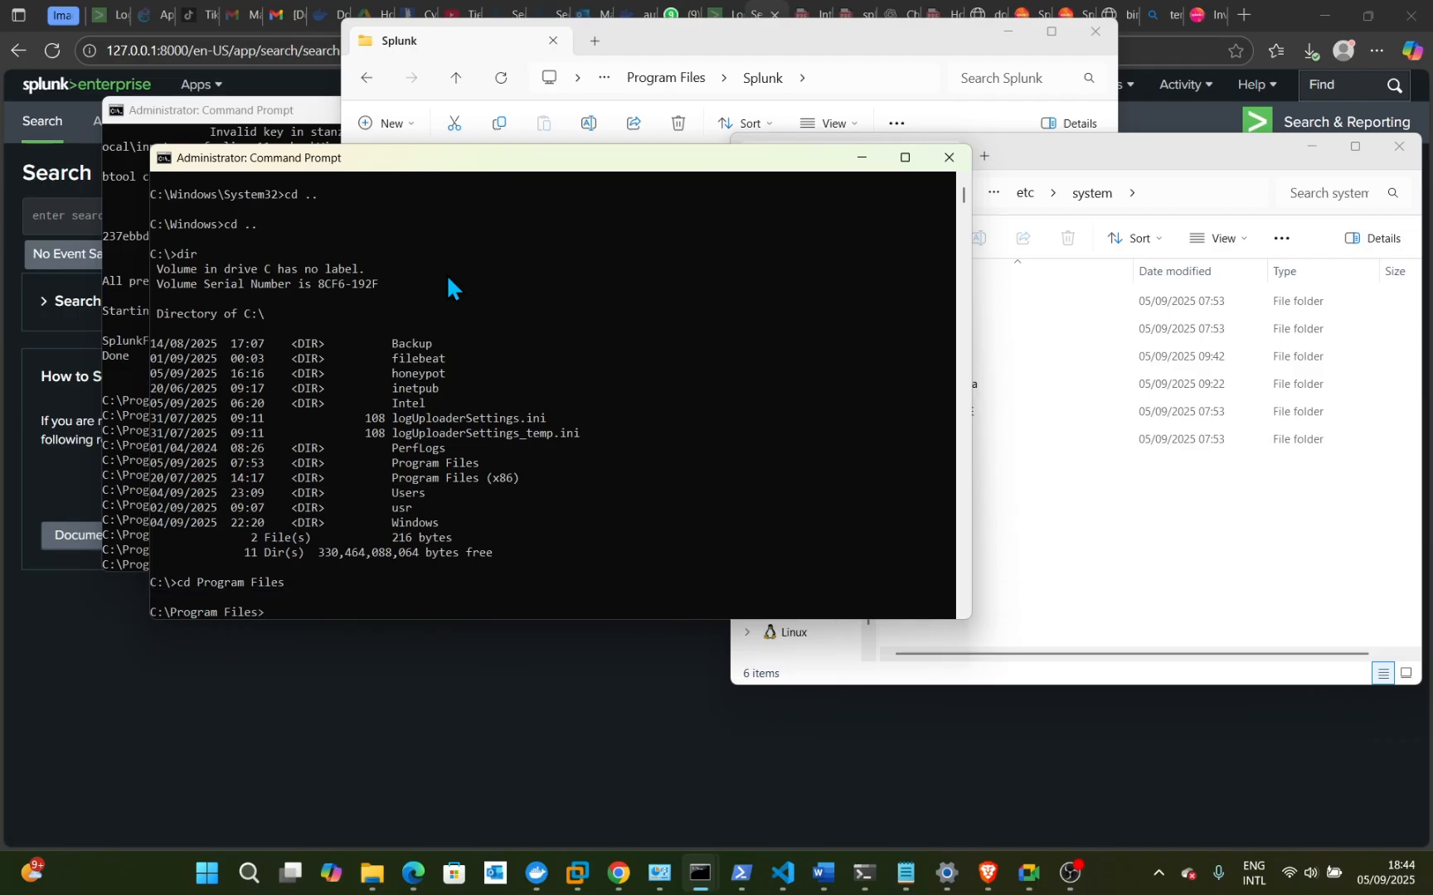
pyautogui.write('dir')
pyautogui.press('Return')
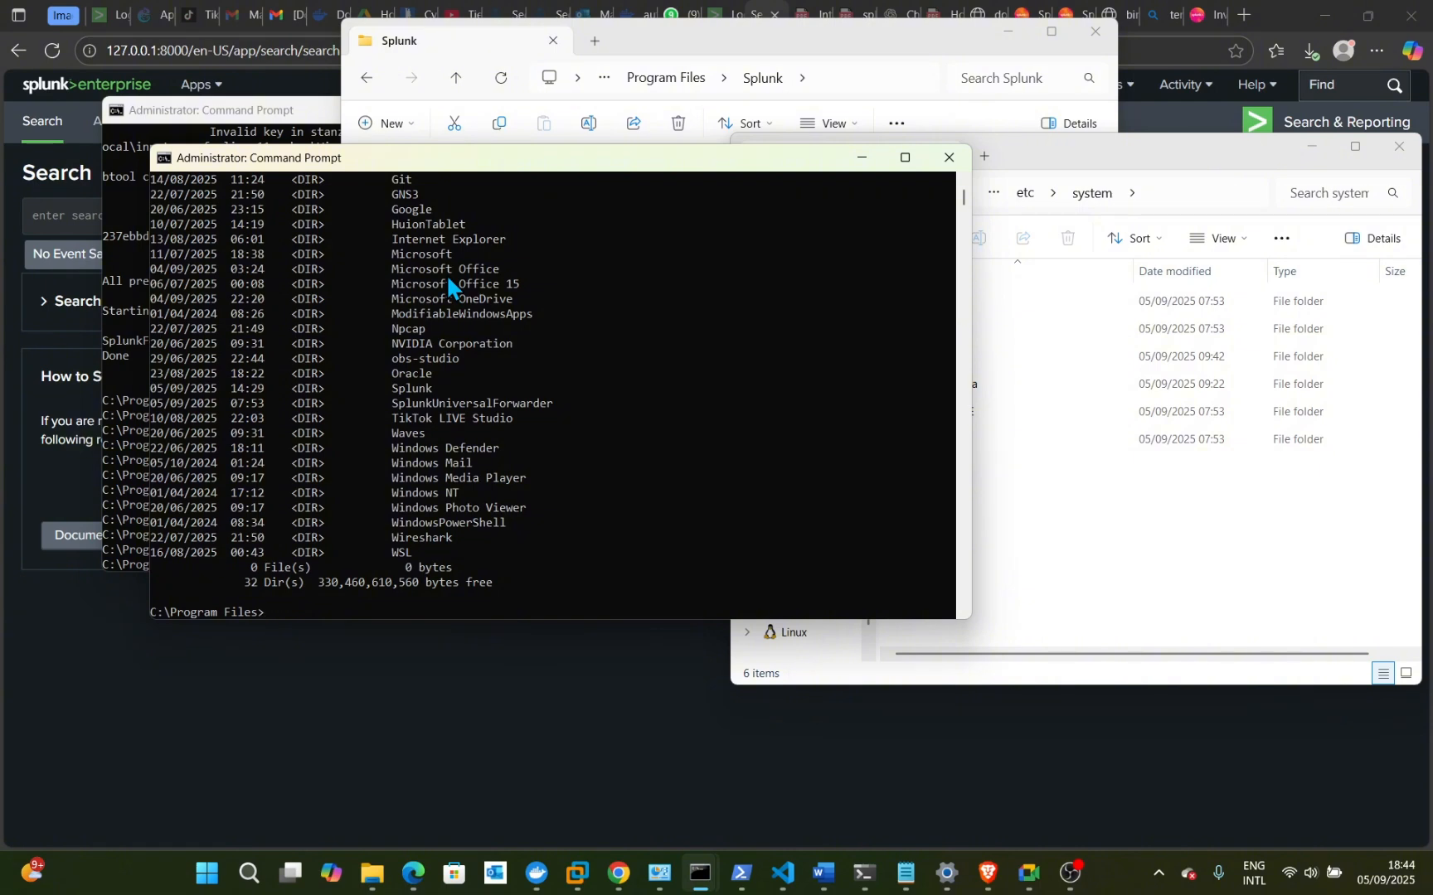
pyautogui.write('cd SplunkUniversalForwarder')
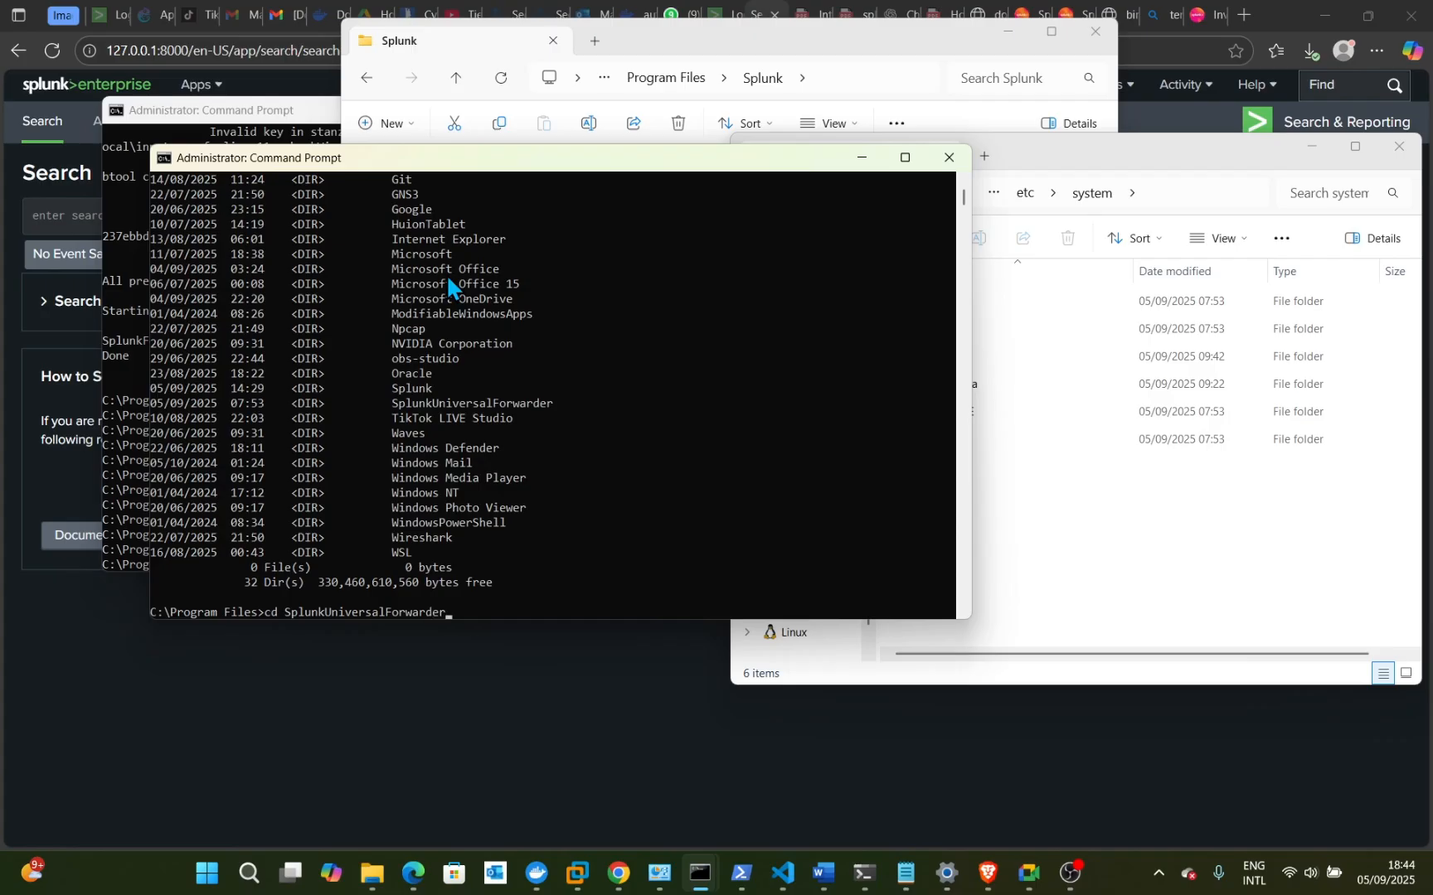
pyautogui.press('Return')
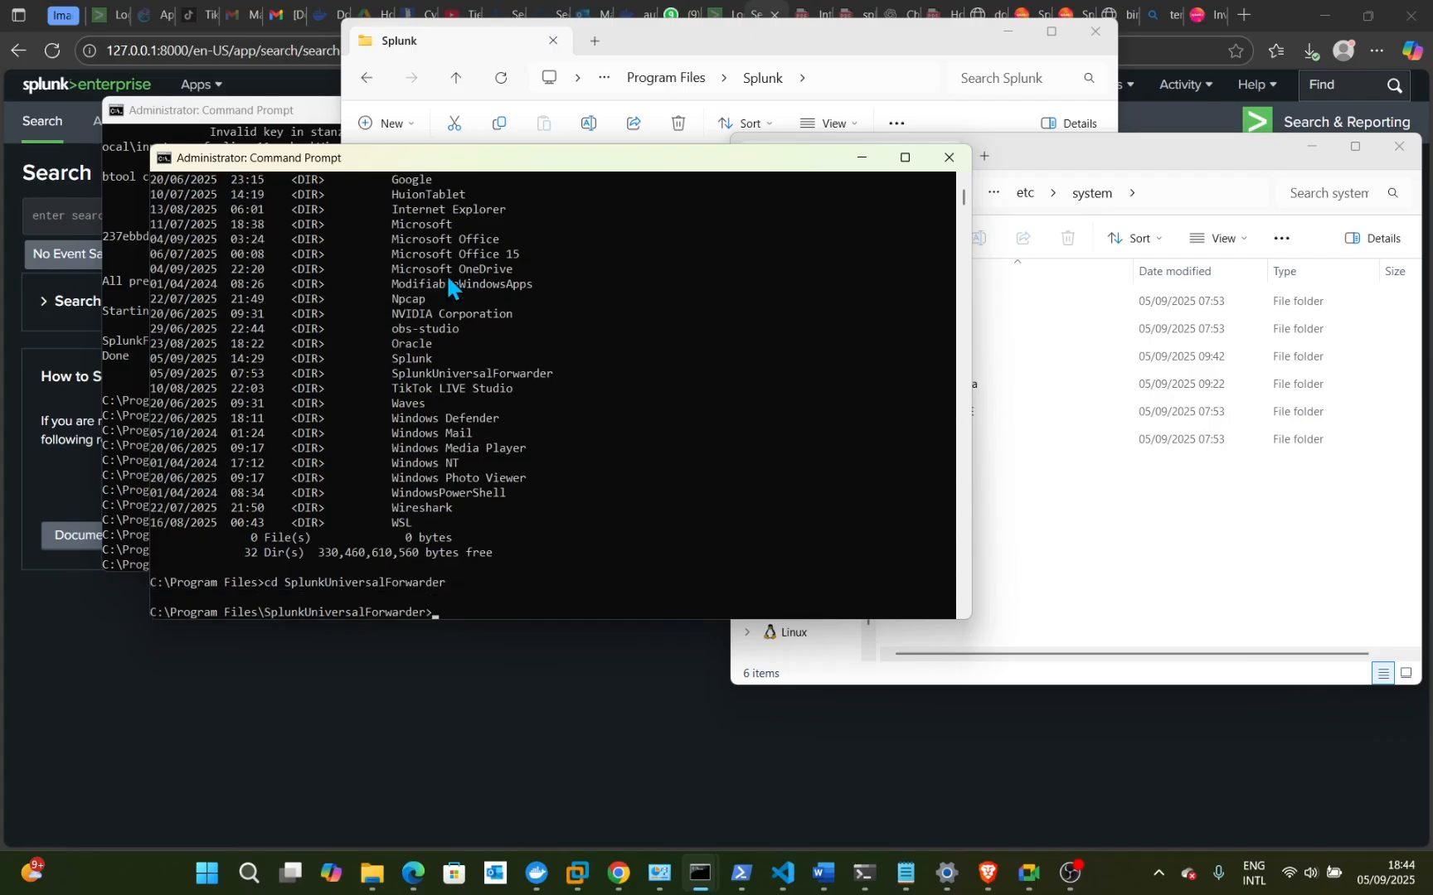
pyautogui.write('dir')
pyautogui.press('Return')
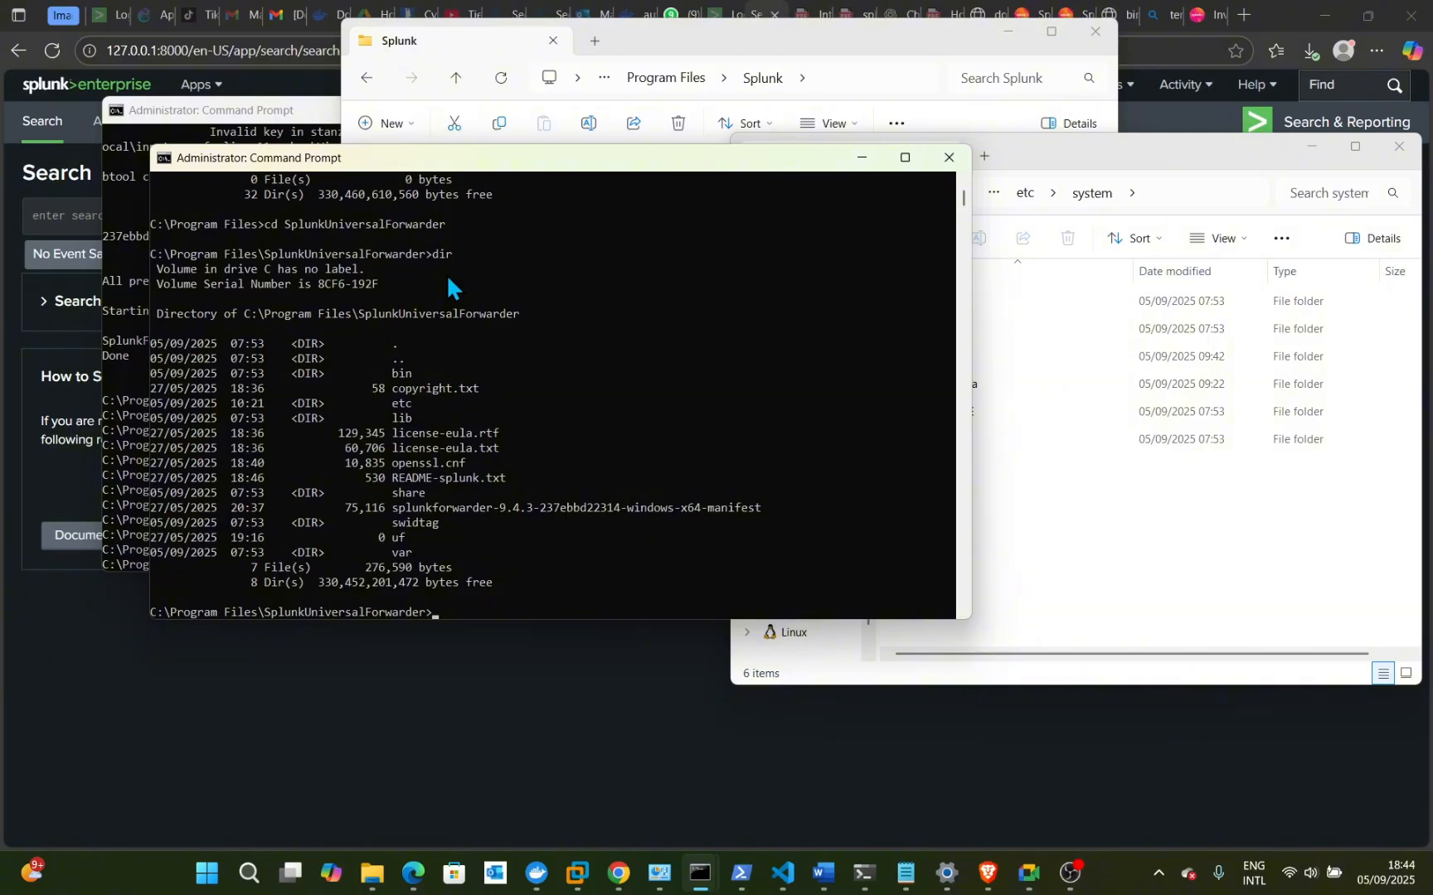
pyautogui.write('cd bin')
pyautogui.press('Return')
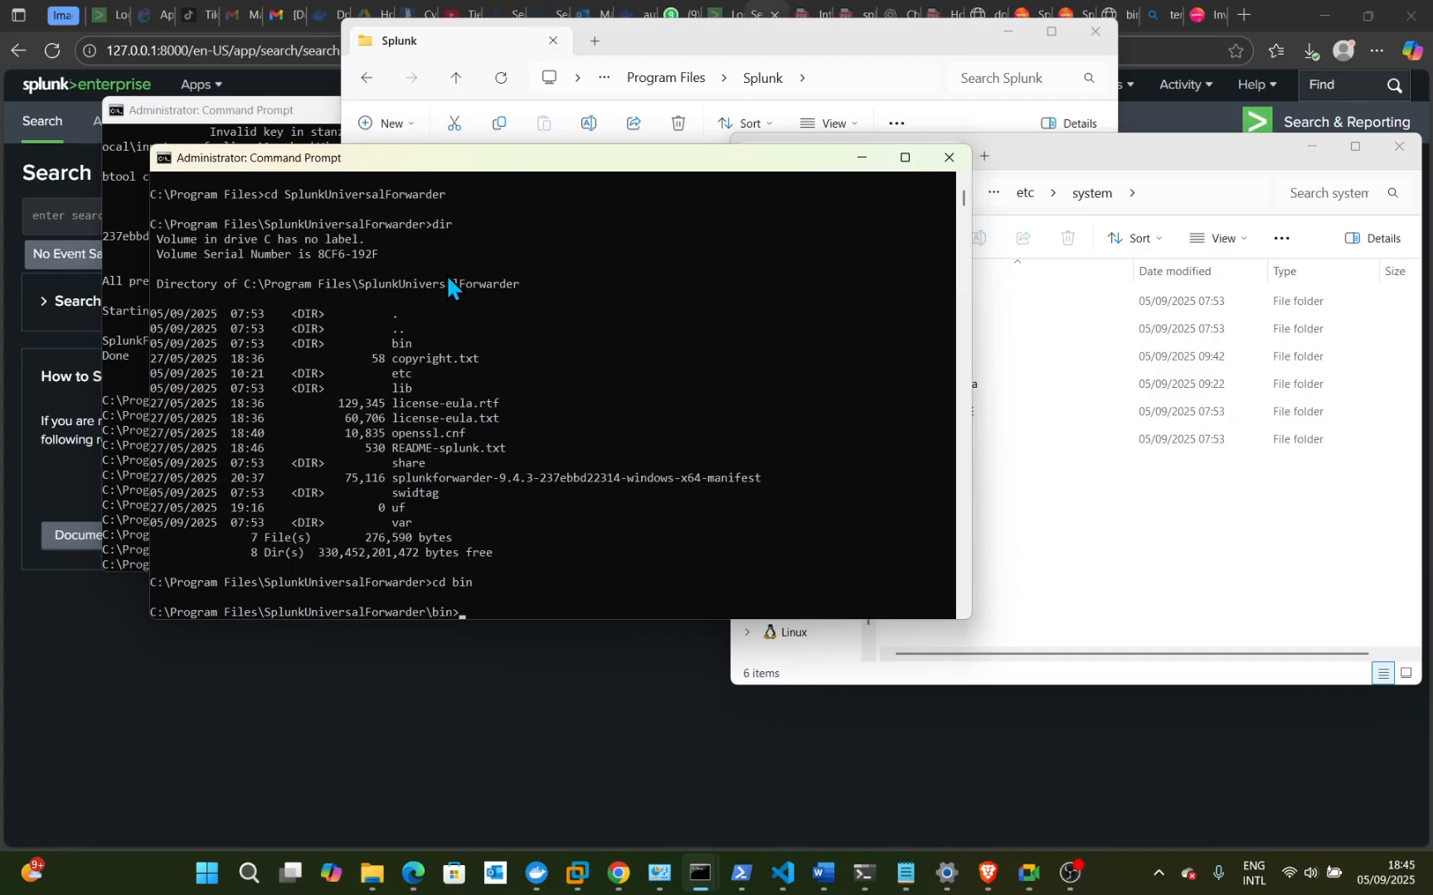
# - Create the local account SplunkLabUser with net user SplunkLabUser /add
pyautogui.write('net')
pyautogui.write('user SplunkLabUser /add')
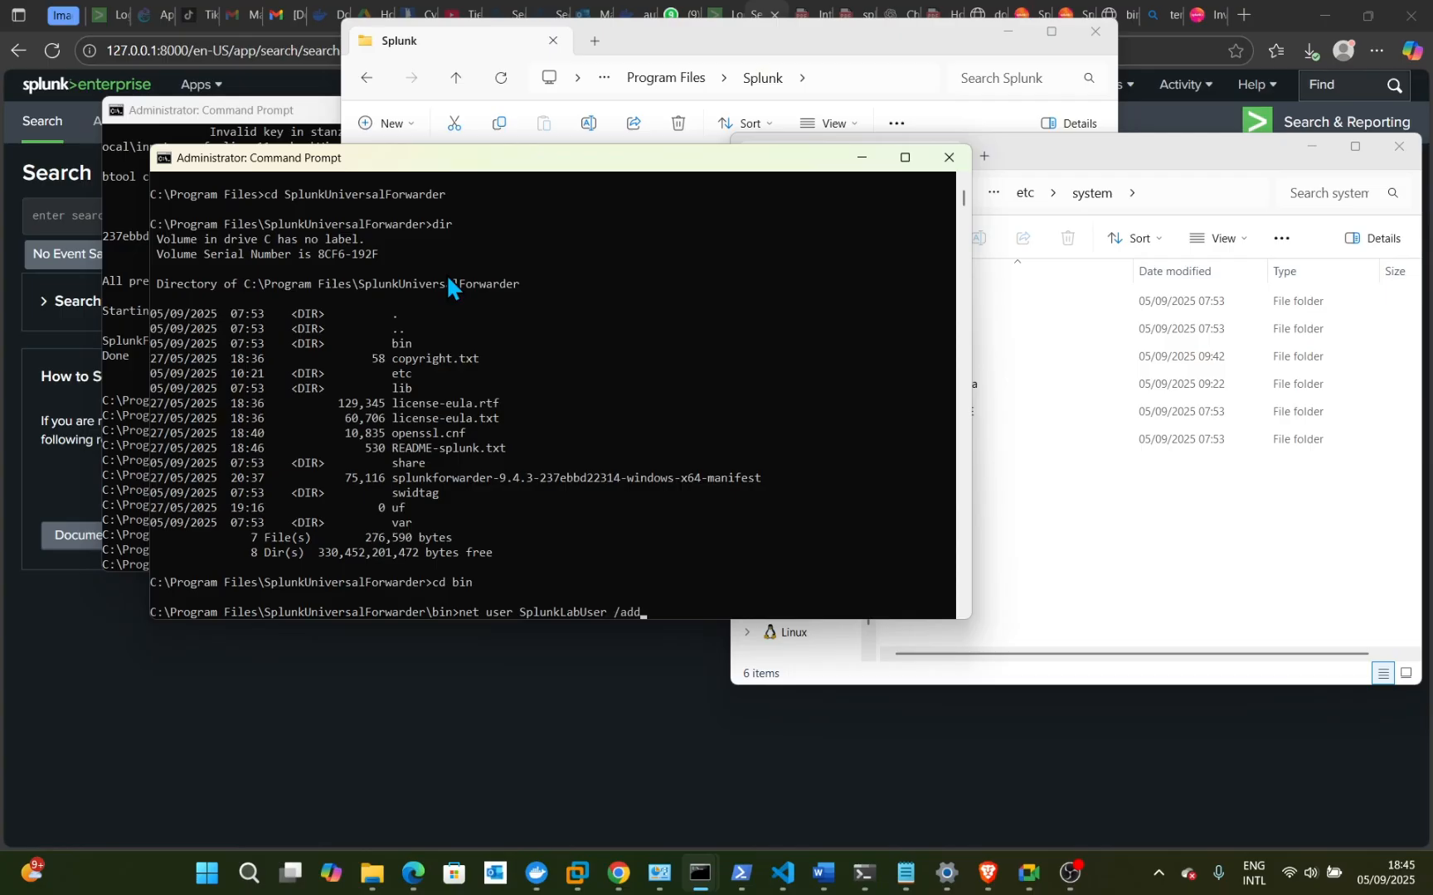
pyautogui.press('Return')
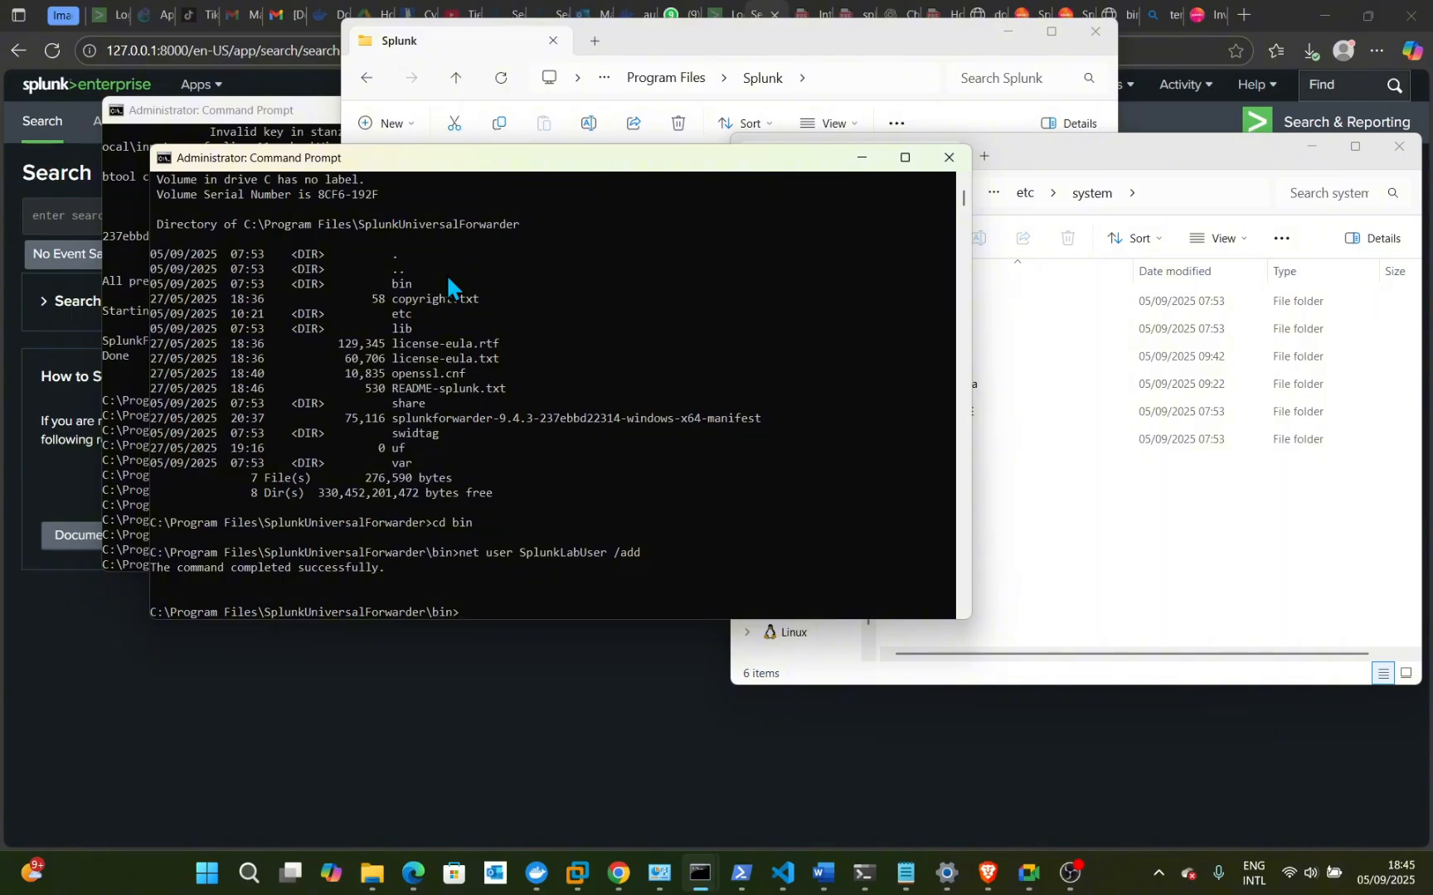
# - Recall the net user command without /add and set the new account's password
pyautogui.write('net')
pyautogui.press('Up')
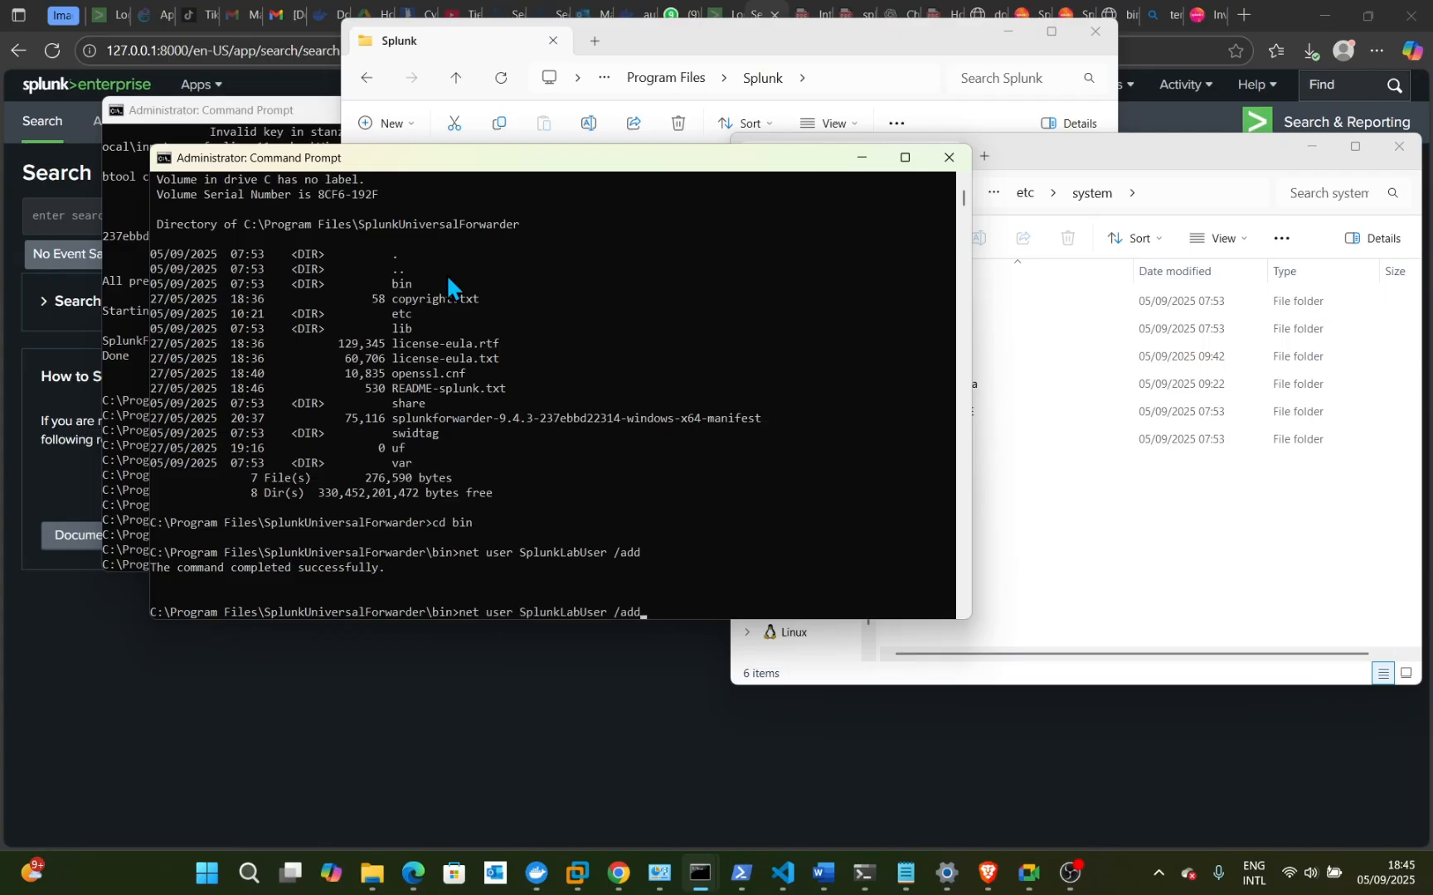
pyautogui.press('BackSpace')
pyautogui.press('BackSpace')
pyautogui.press('BackSpace')
pyautogui.press('BackSpace')
pyautogui.write('Pa')
pyautogui.press('BackSpace')
pyautogui.write('@ssword!')
pyautogui.press('Return')
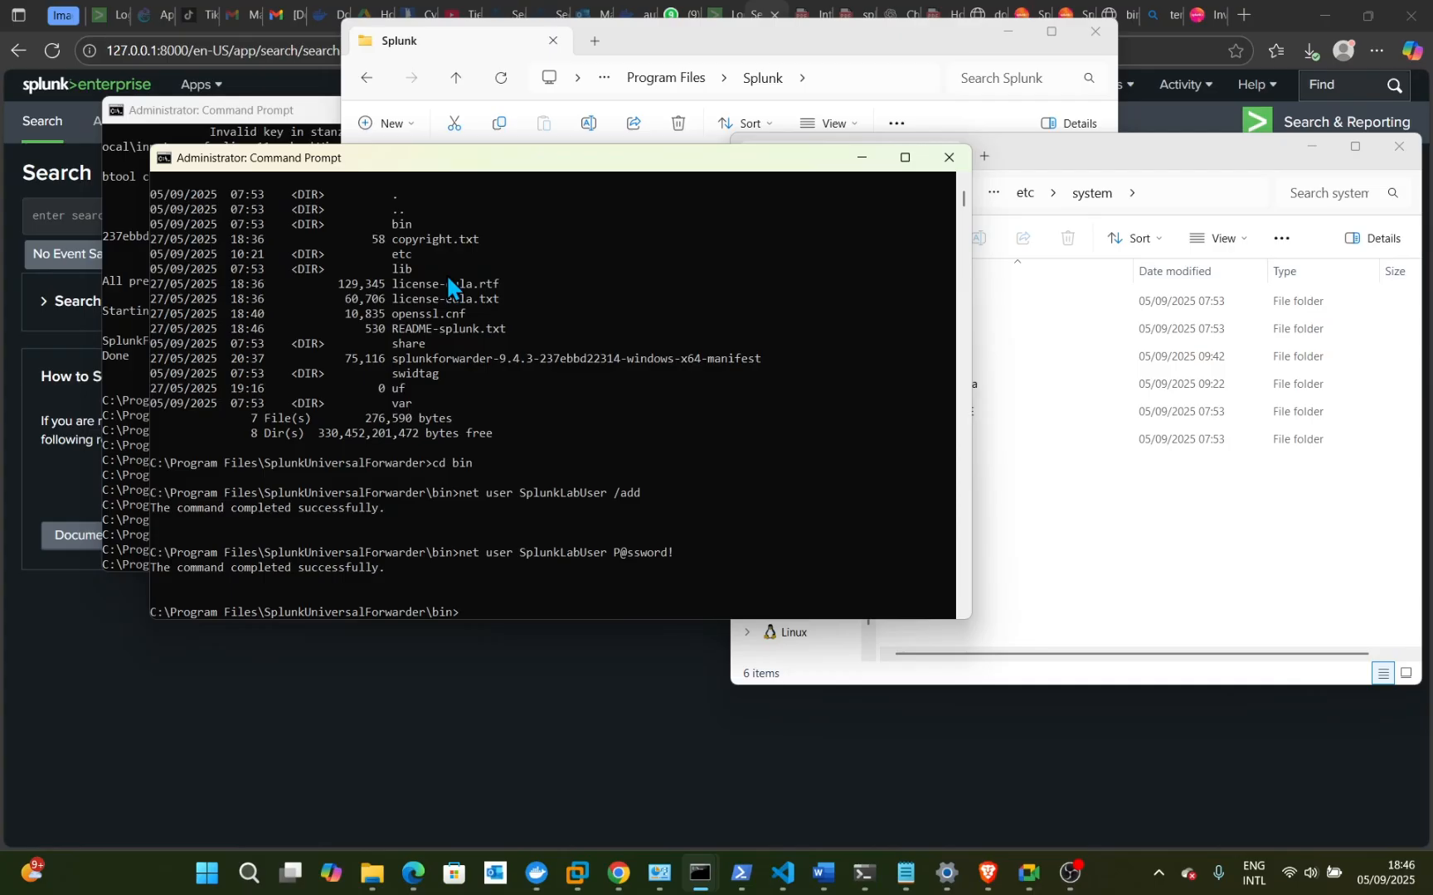
pyautogui.write('net')
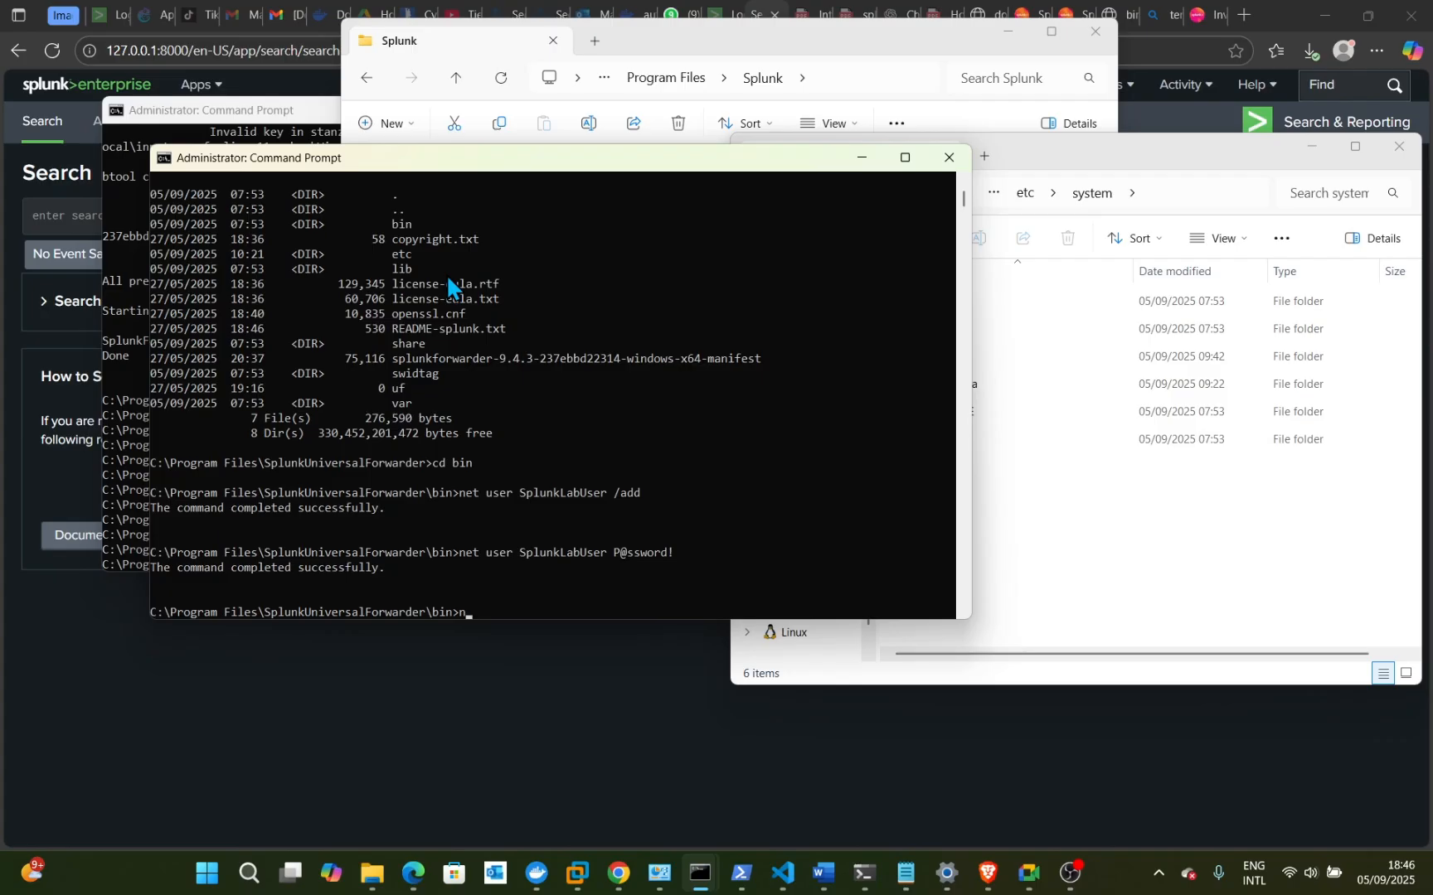
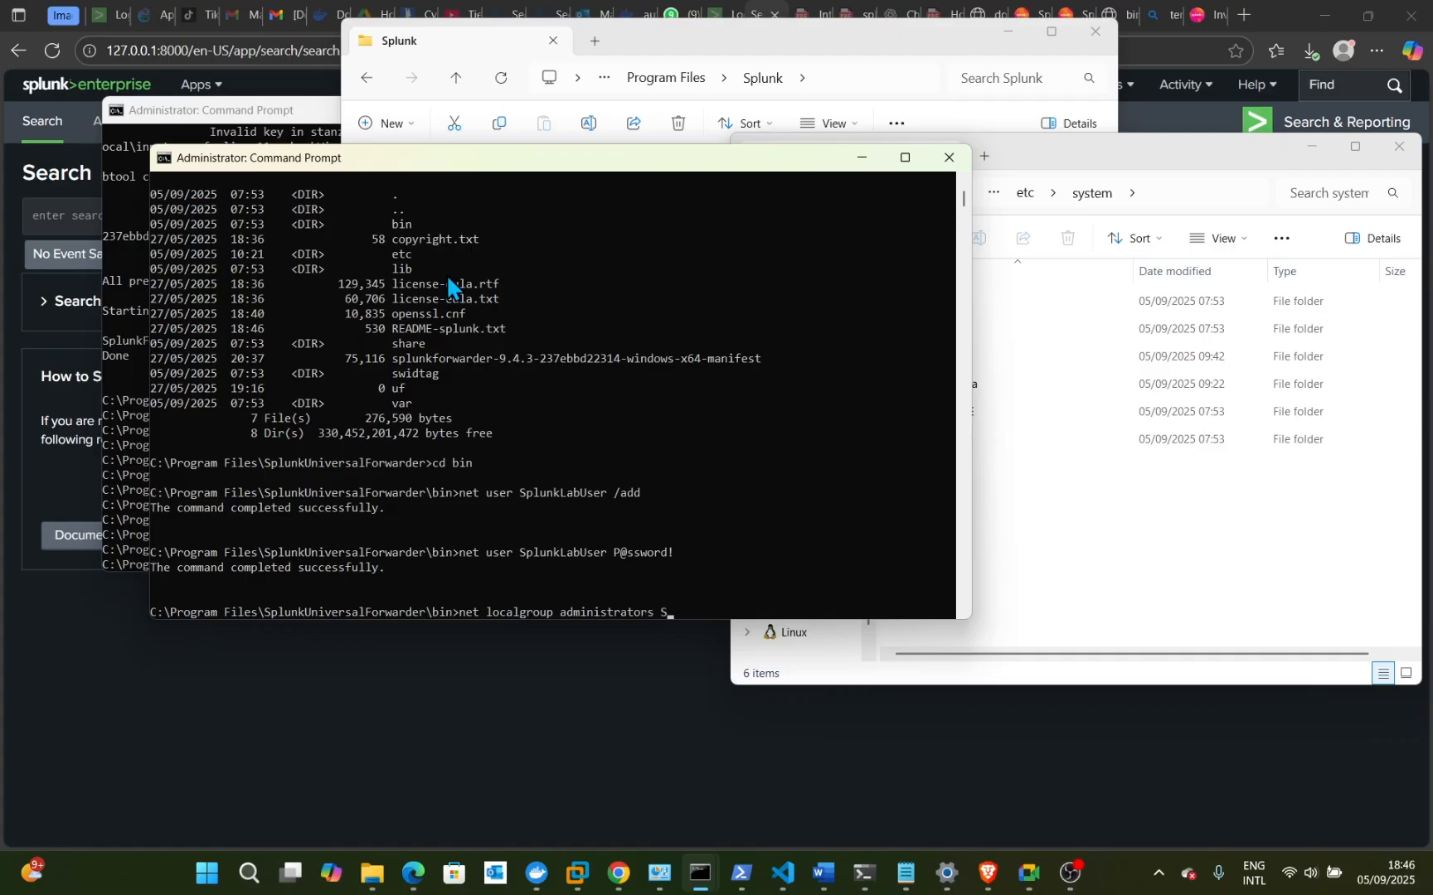
# - Complete the account name SplunkLabUser in the net localgroup administrators command
pyautogui.write('p')
pyautogui.write('lunkLabUser /add')
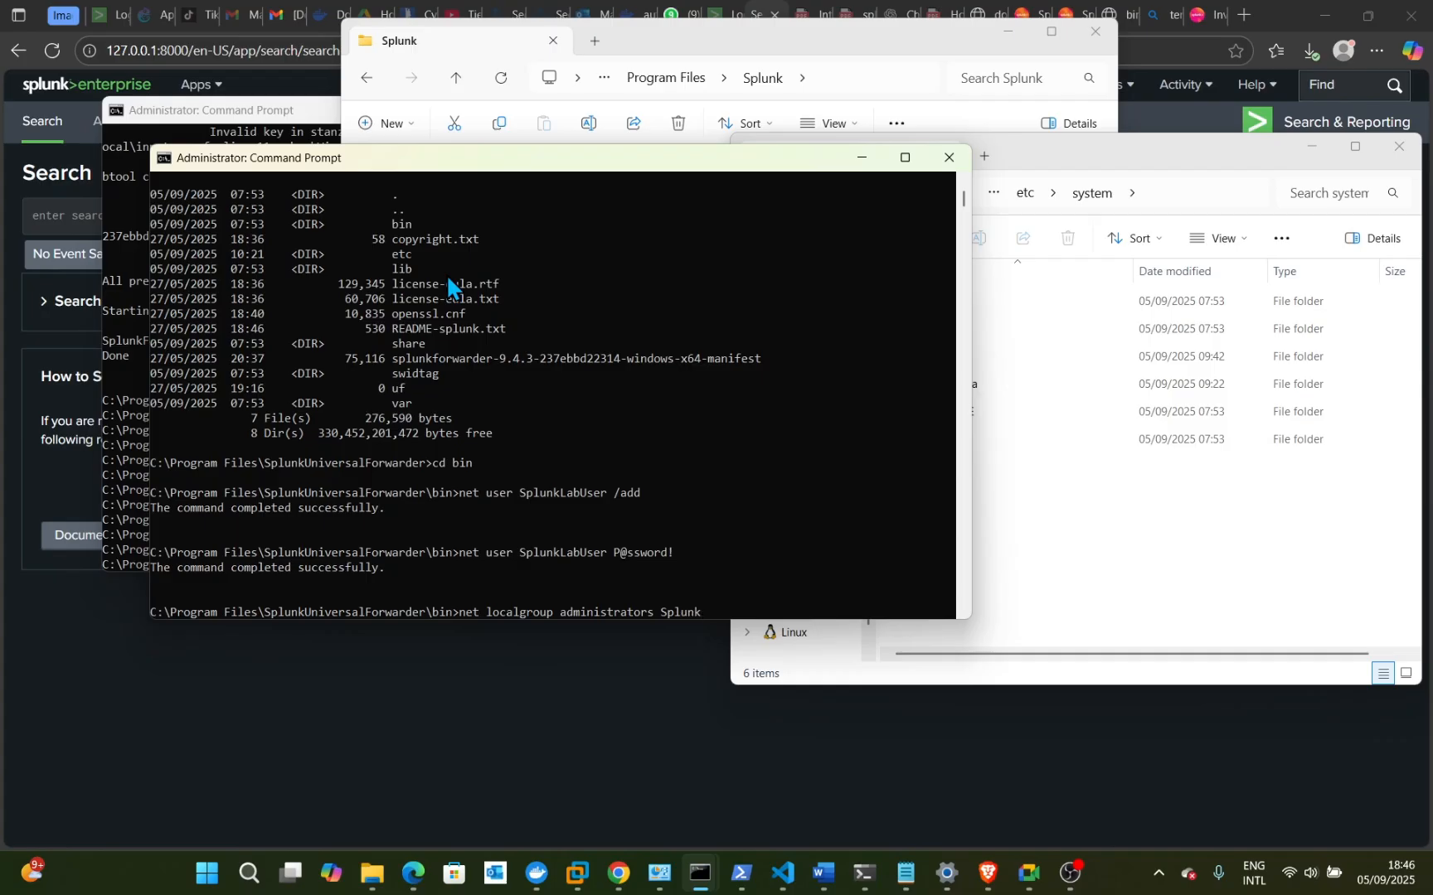
# - Complete the account name SplunkLabUser in the net localgroup administrators command
pyautogui.write('unkLabUser /add')
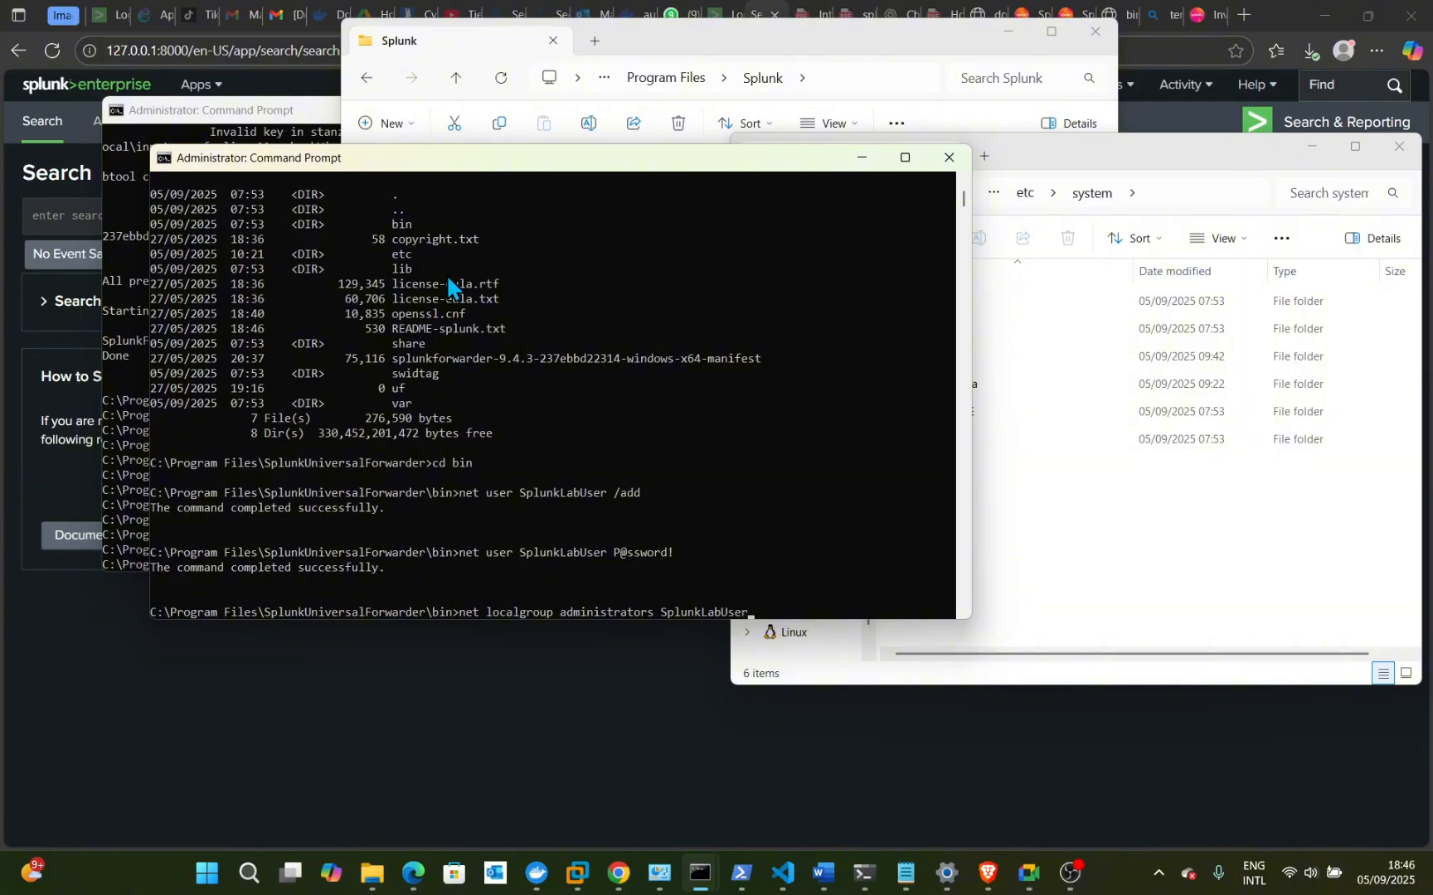
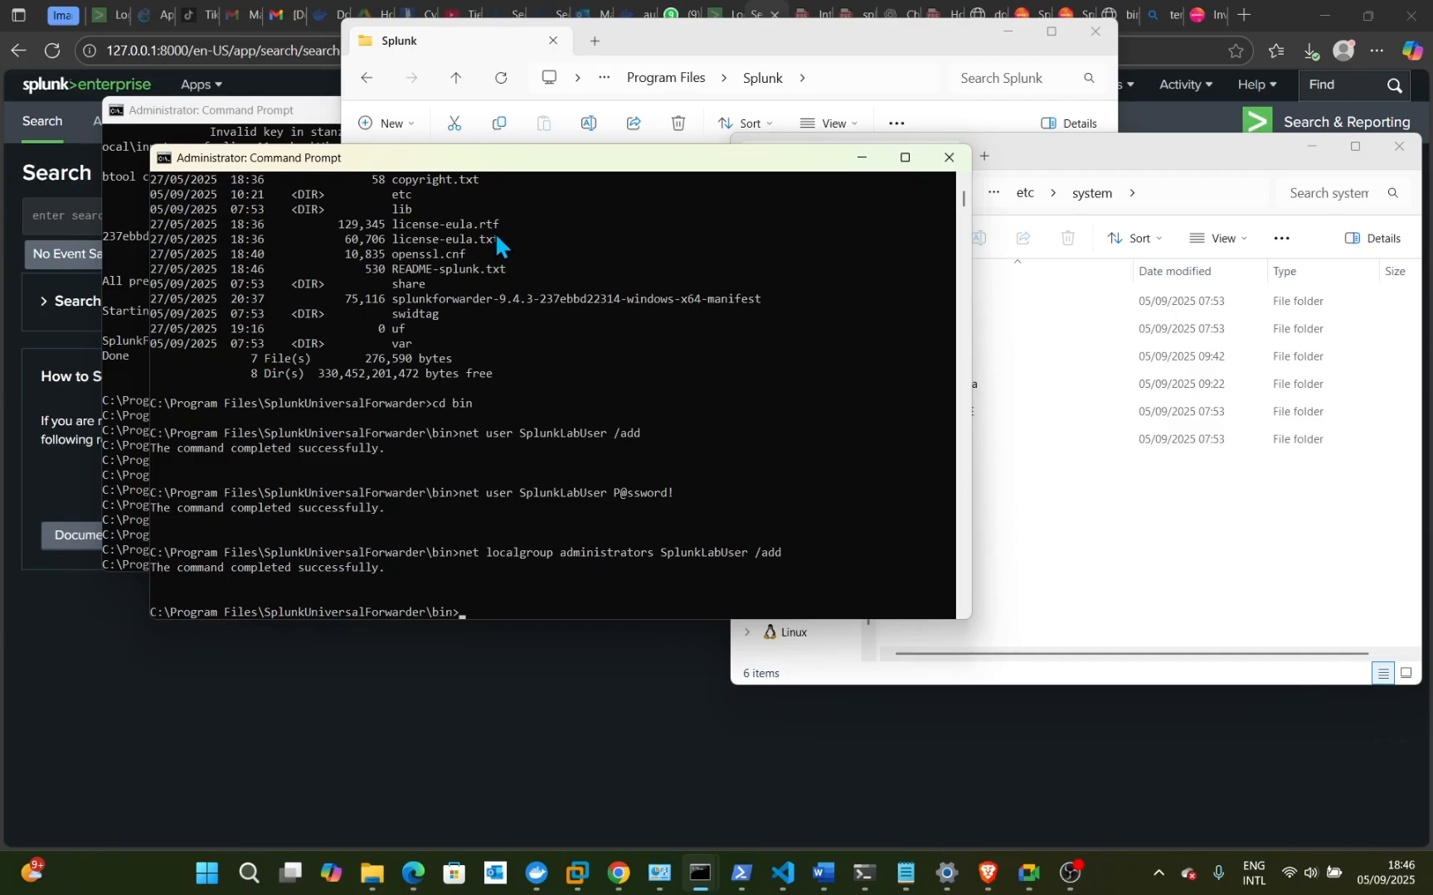
# - Start typing 'net user SplunkLabUser' with the account password, not yet run
pyautogui.write('n')
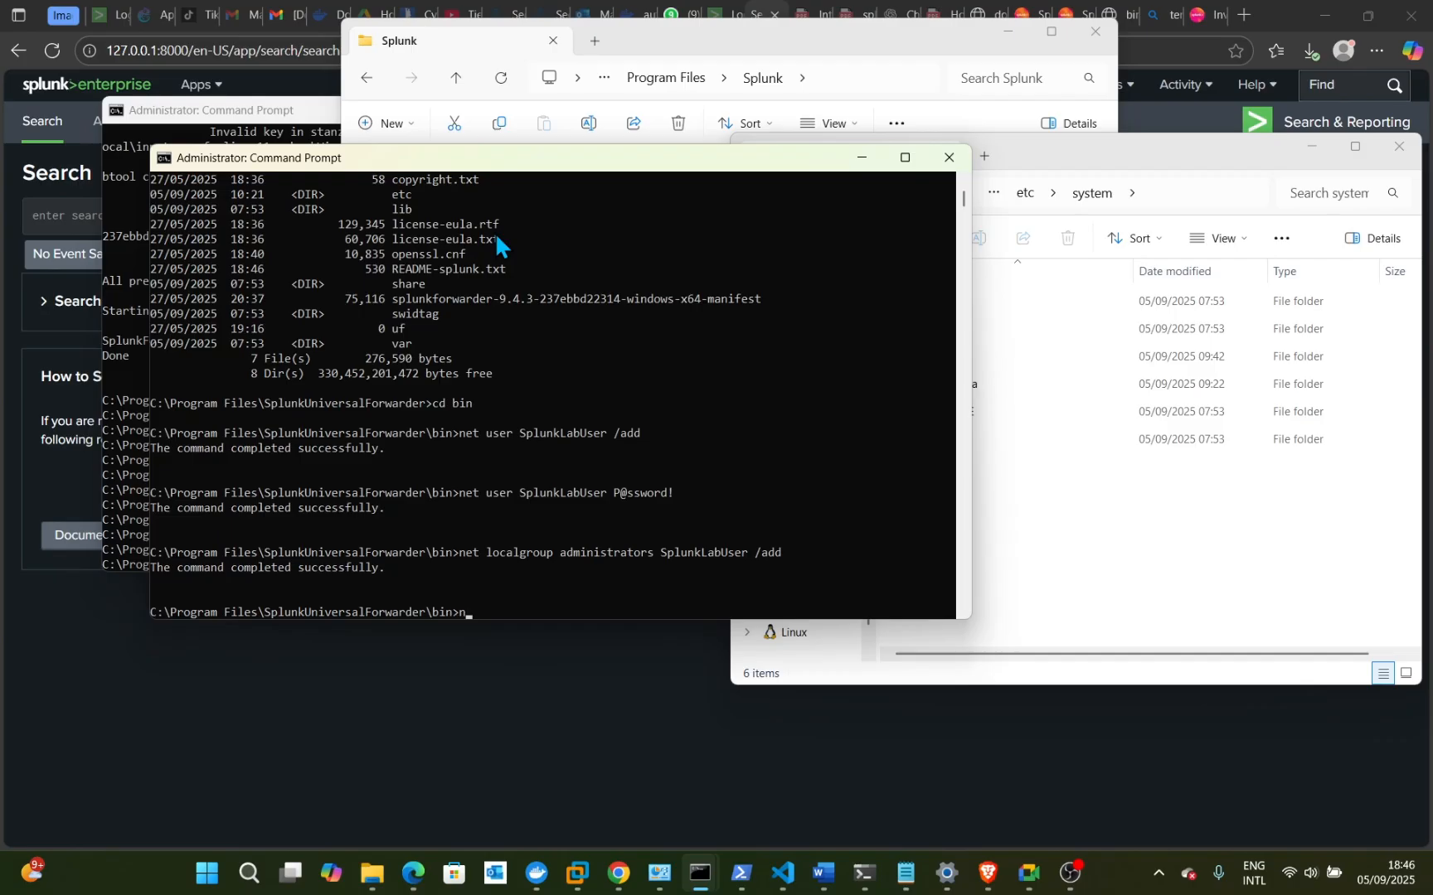
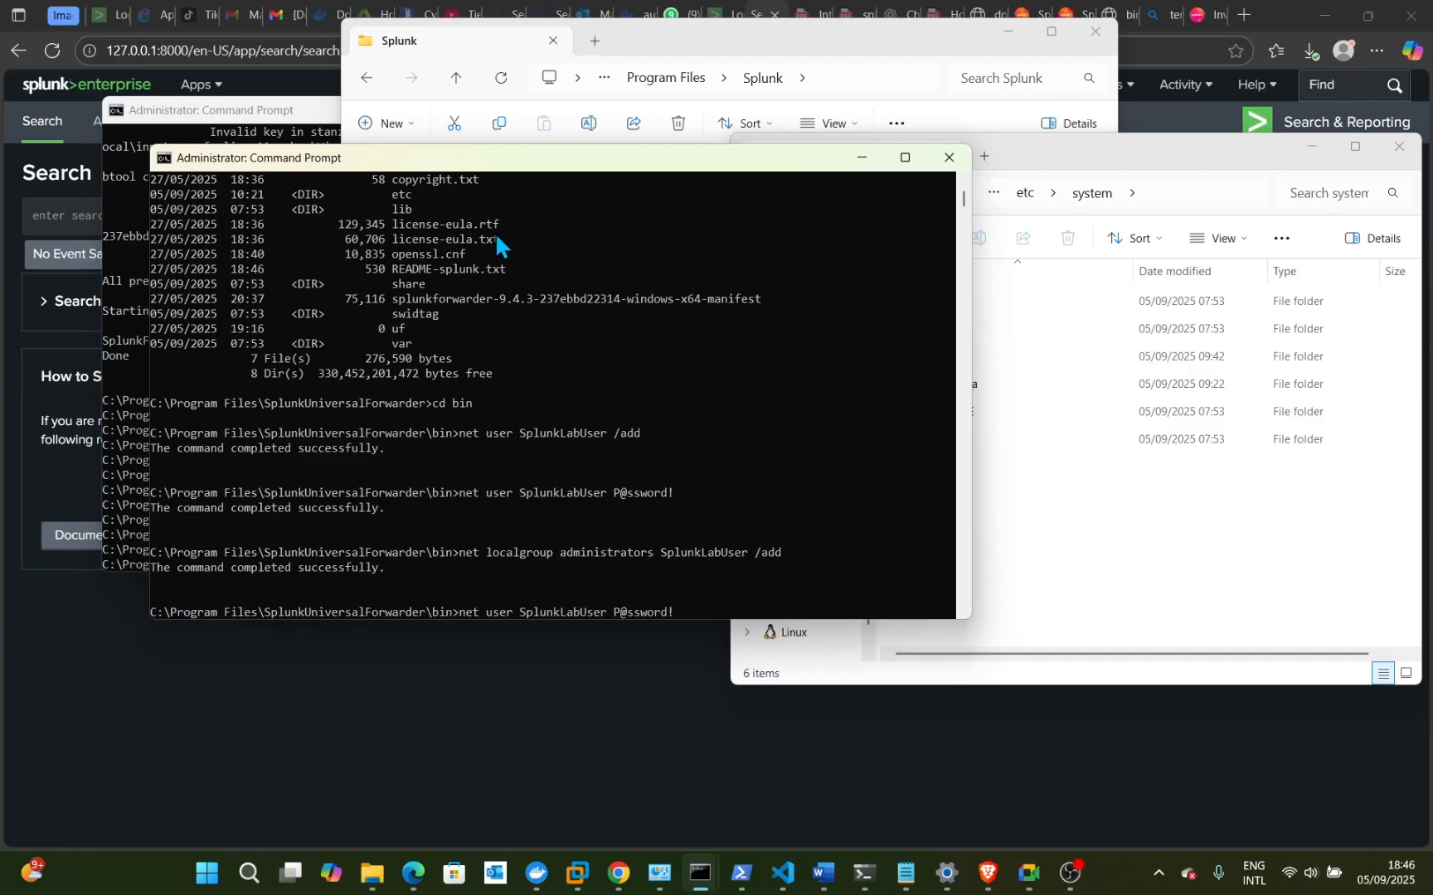
# - Delete the lab user account with 'net user SplunkLabUser /delete'
pyautogui.press('BackSpace')
pyautogui.press('BackSpace')
pyautogui.press('BackSpace')
pyautogui.press('BackSpace')
pyautogui.press('BackSpace')
pyautogui.press('BackSpace')
pyautogui.press('BackSpace')
pyautogui.press('BackSpace')
pyautogui.press('BackSpace')
pyautogui.write('/delete')
pyautogui.press('Return')
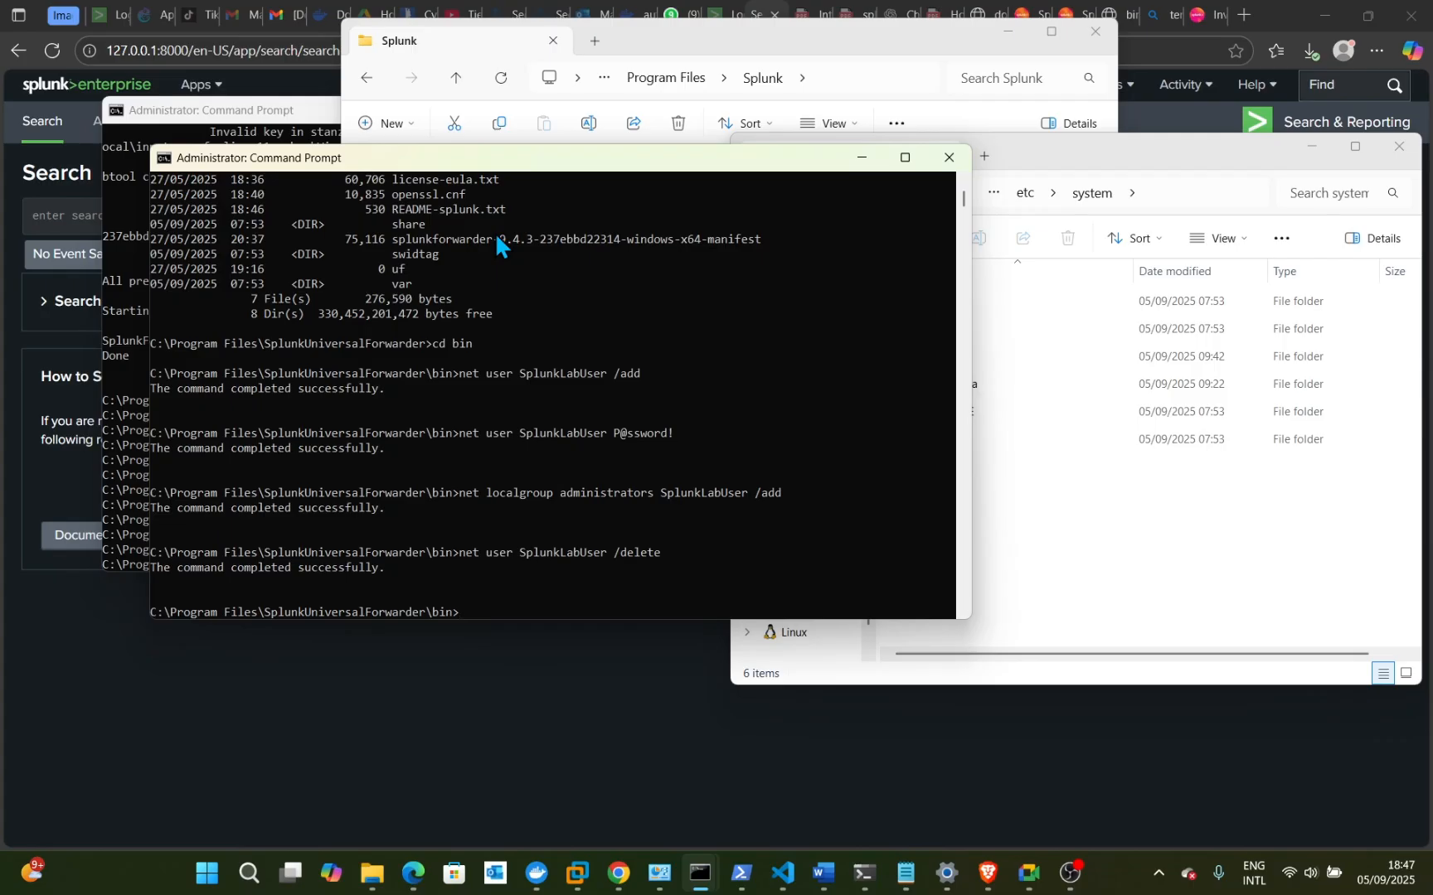
# - Restart the Splunk universal forwarder with 'splunk restart'
pyautogui.write('restart')
pyautogui.press('Return')
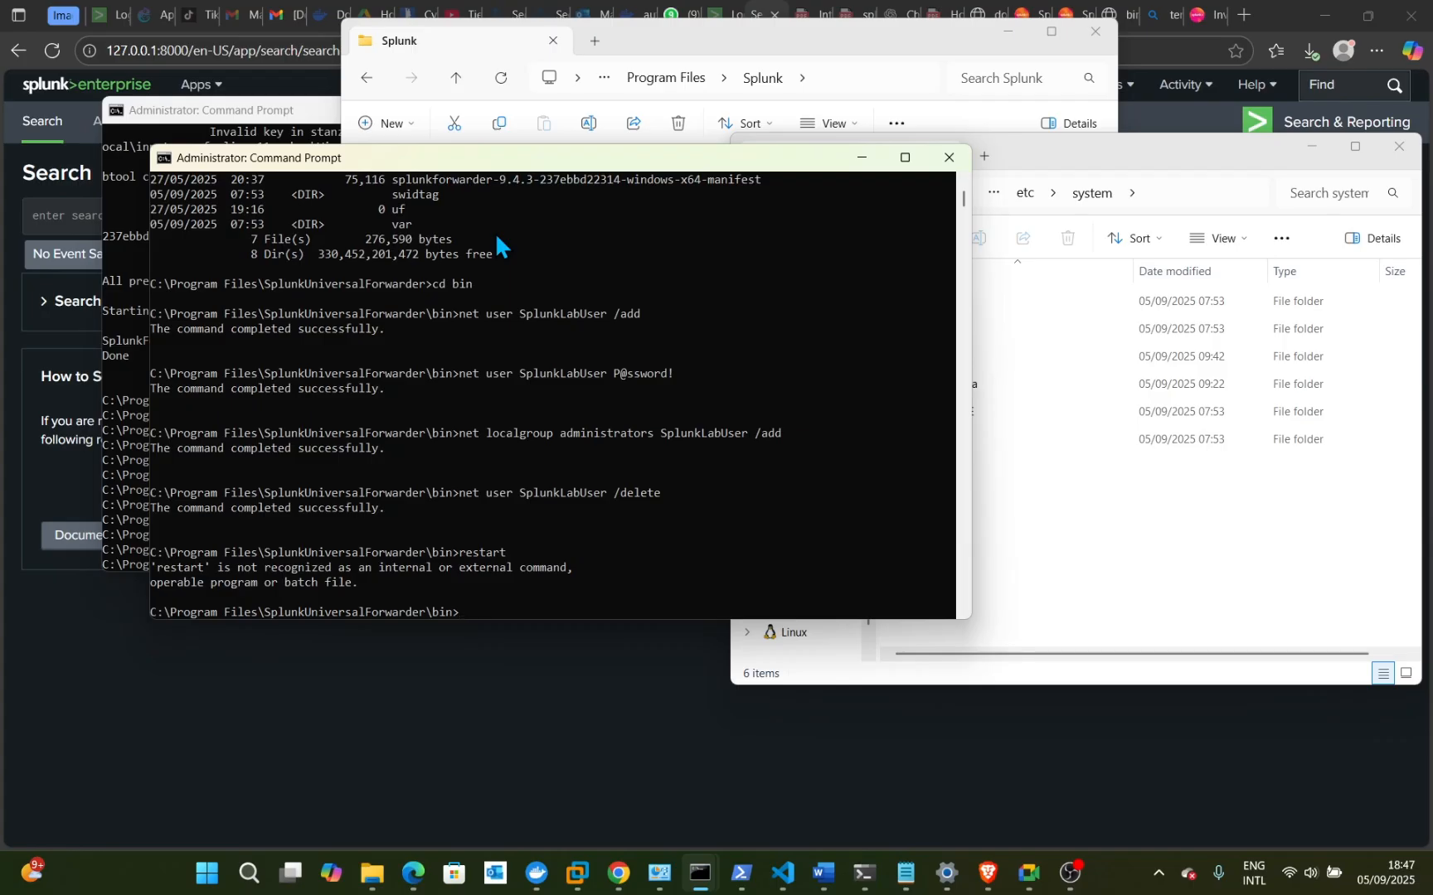
pyautogui.write('splunk restart')
pyautogui.press('Return')
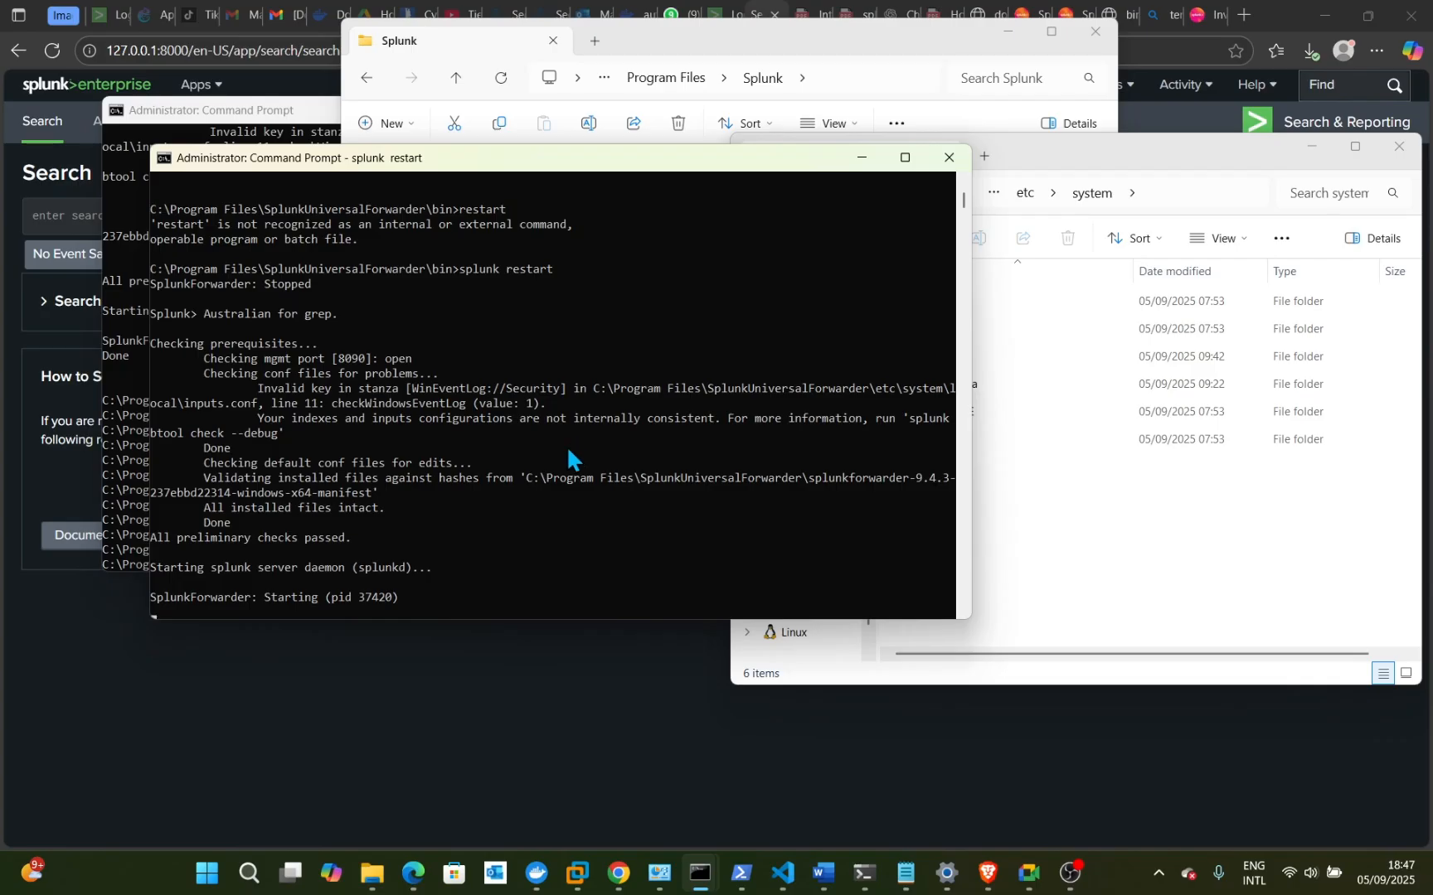
# - Minimize the Splunk folder window and bring the Splunk browser window forward once the restart finishes
pyautogui.click(1011, 35)
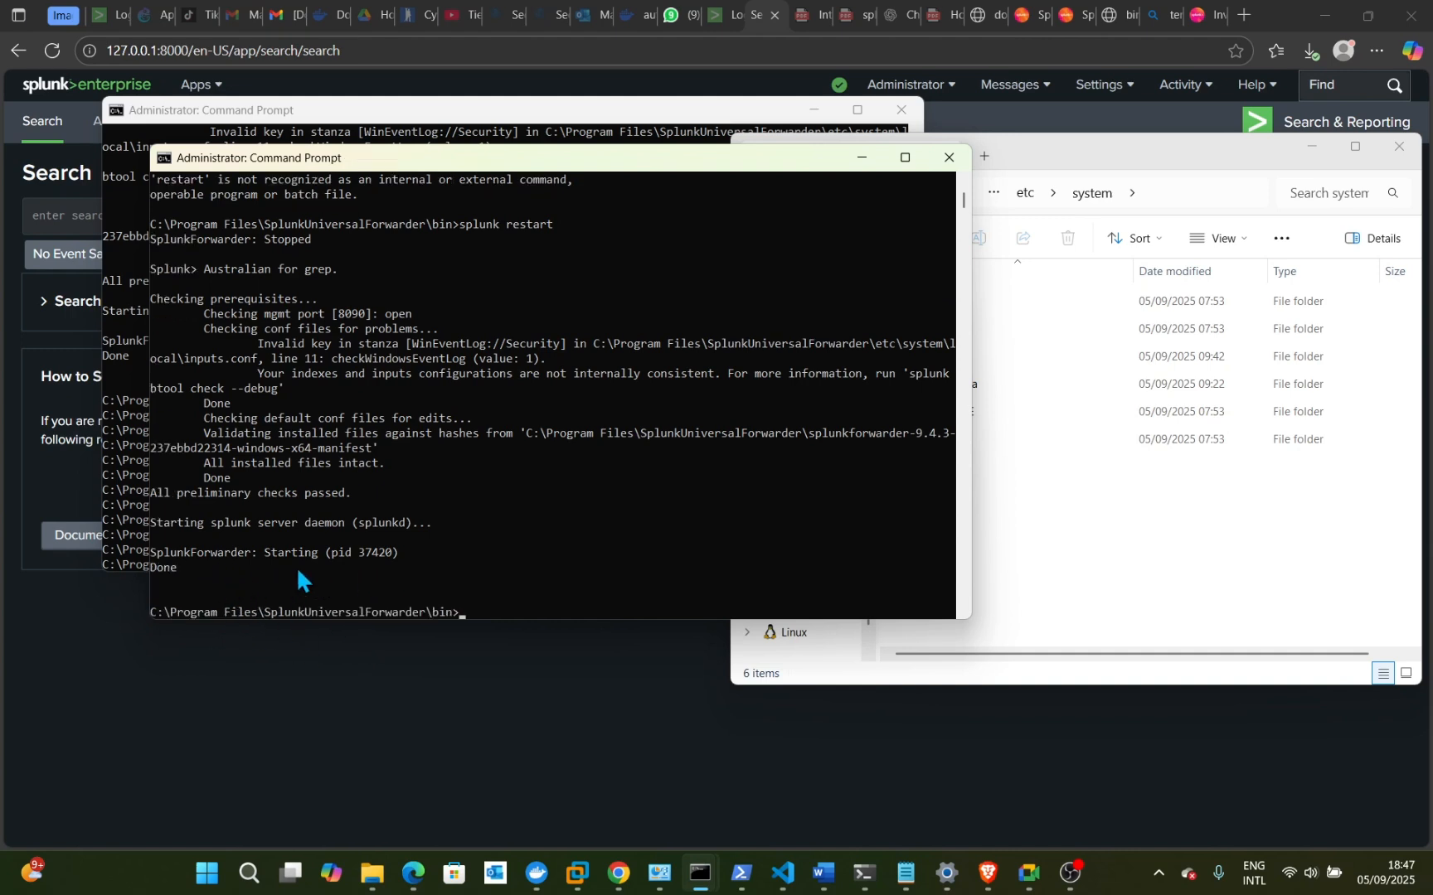
pyautogui.click(718, 12)
# - Reload the Splunk search page and enter index=main in the search box
pyautogui.click(768, 15)
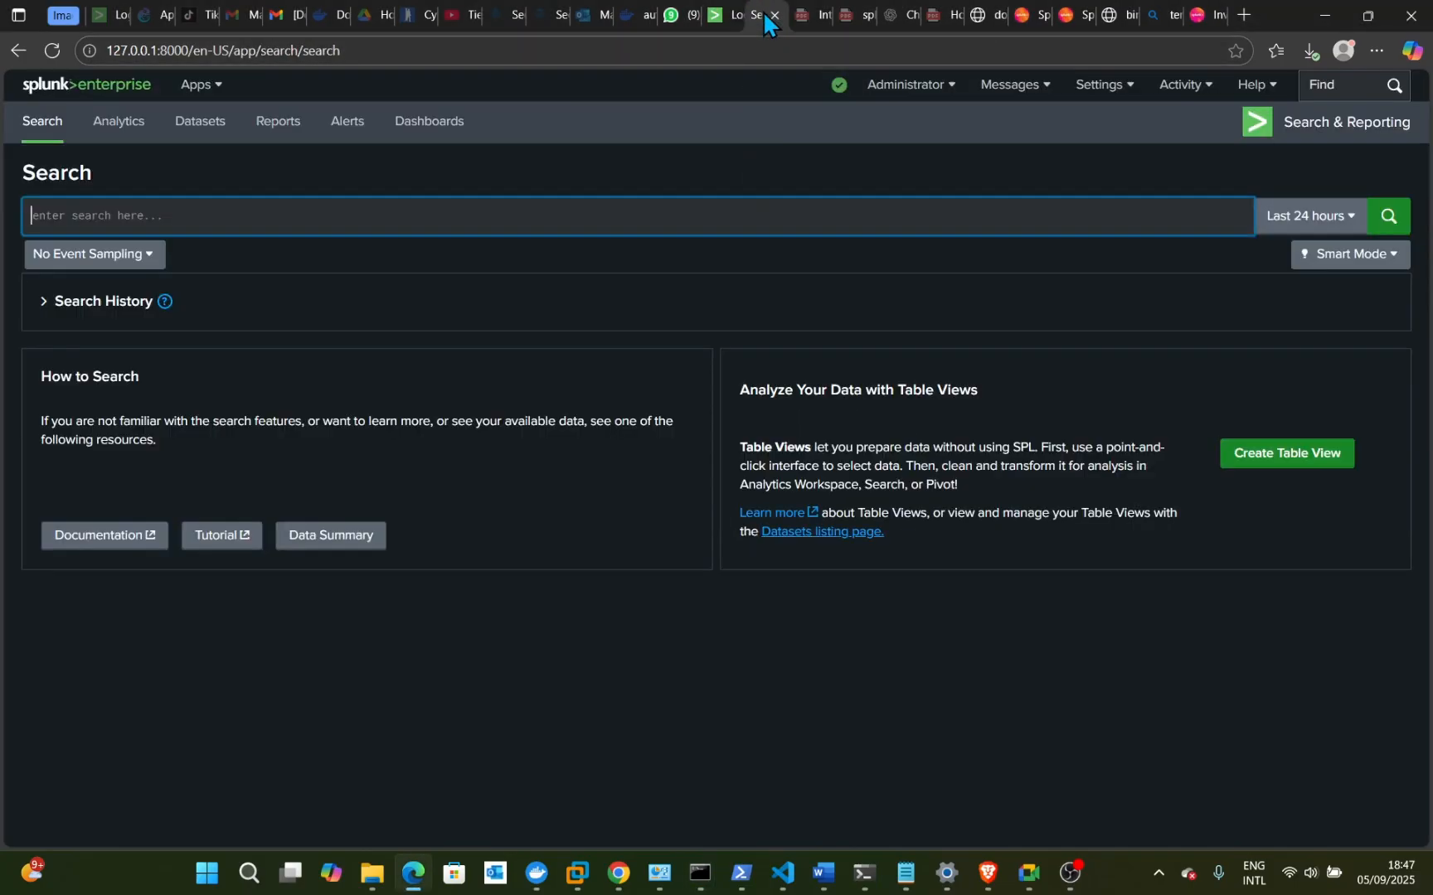
pyautogui.click(49, 49)
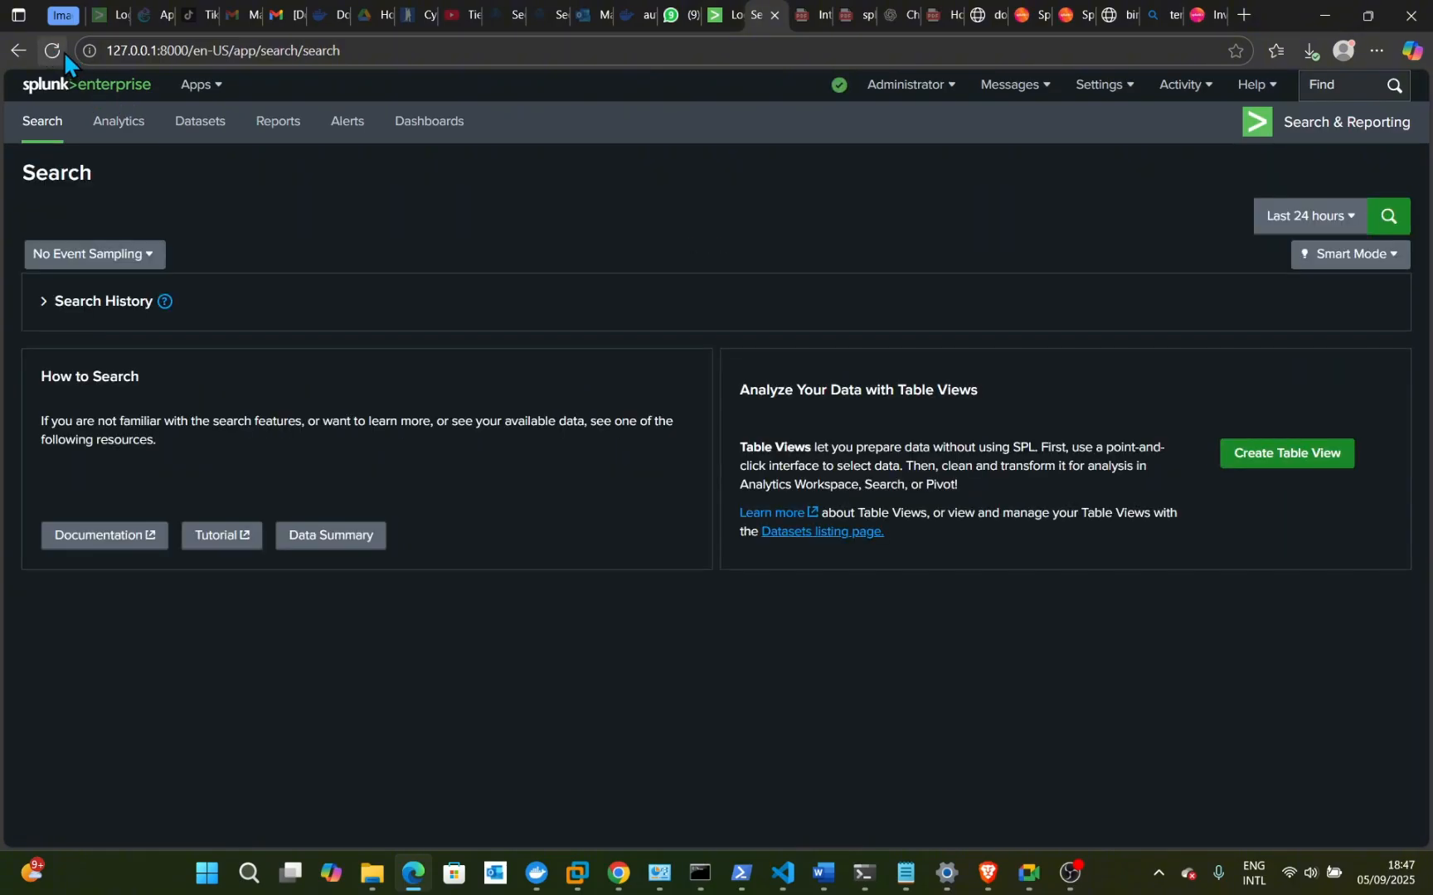
pyautogui.click(193, 226)
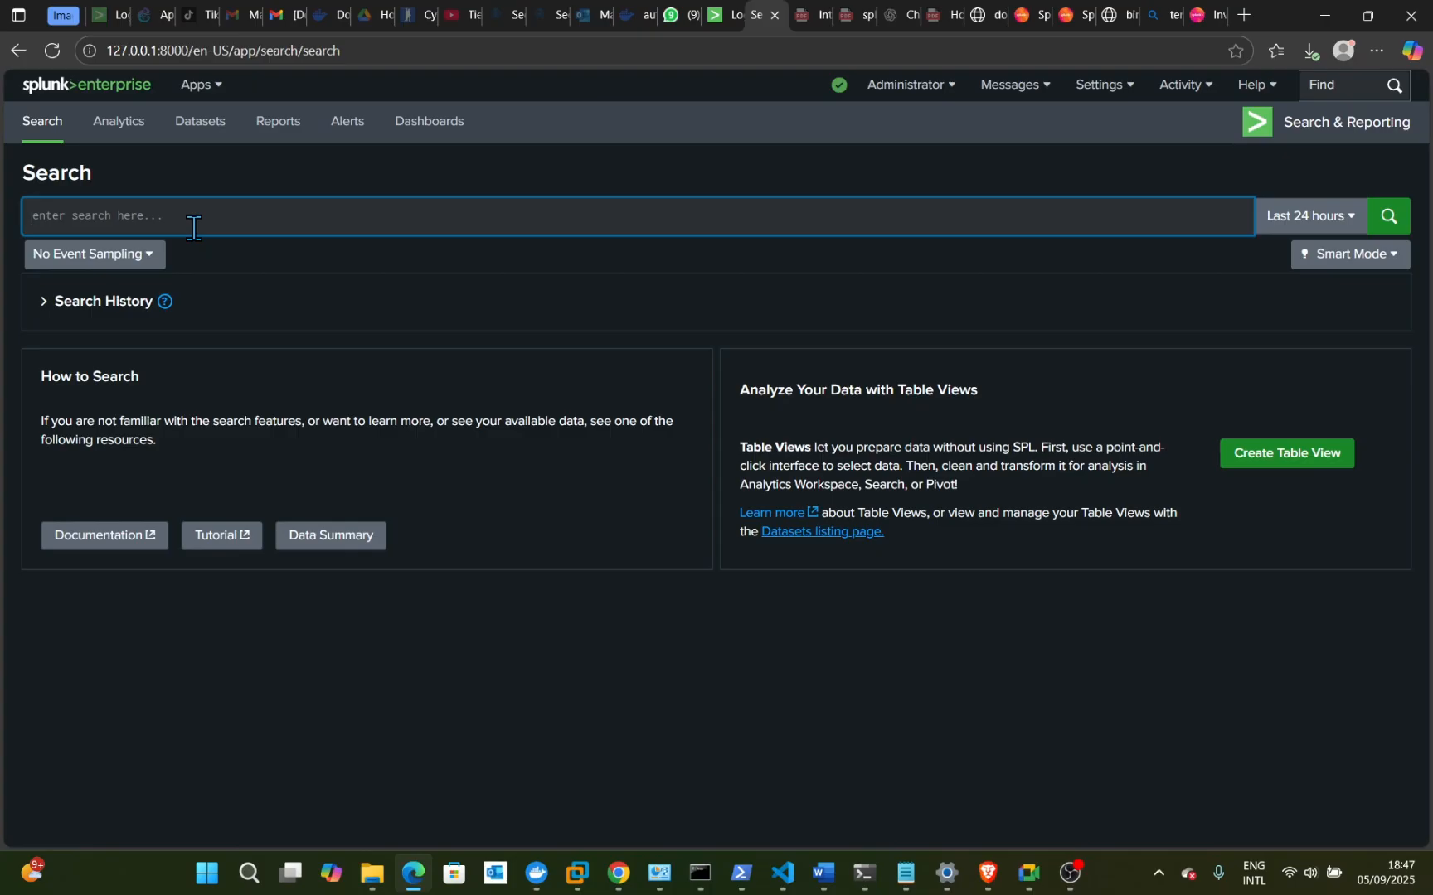
pyautogui.write('index')
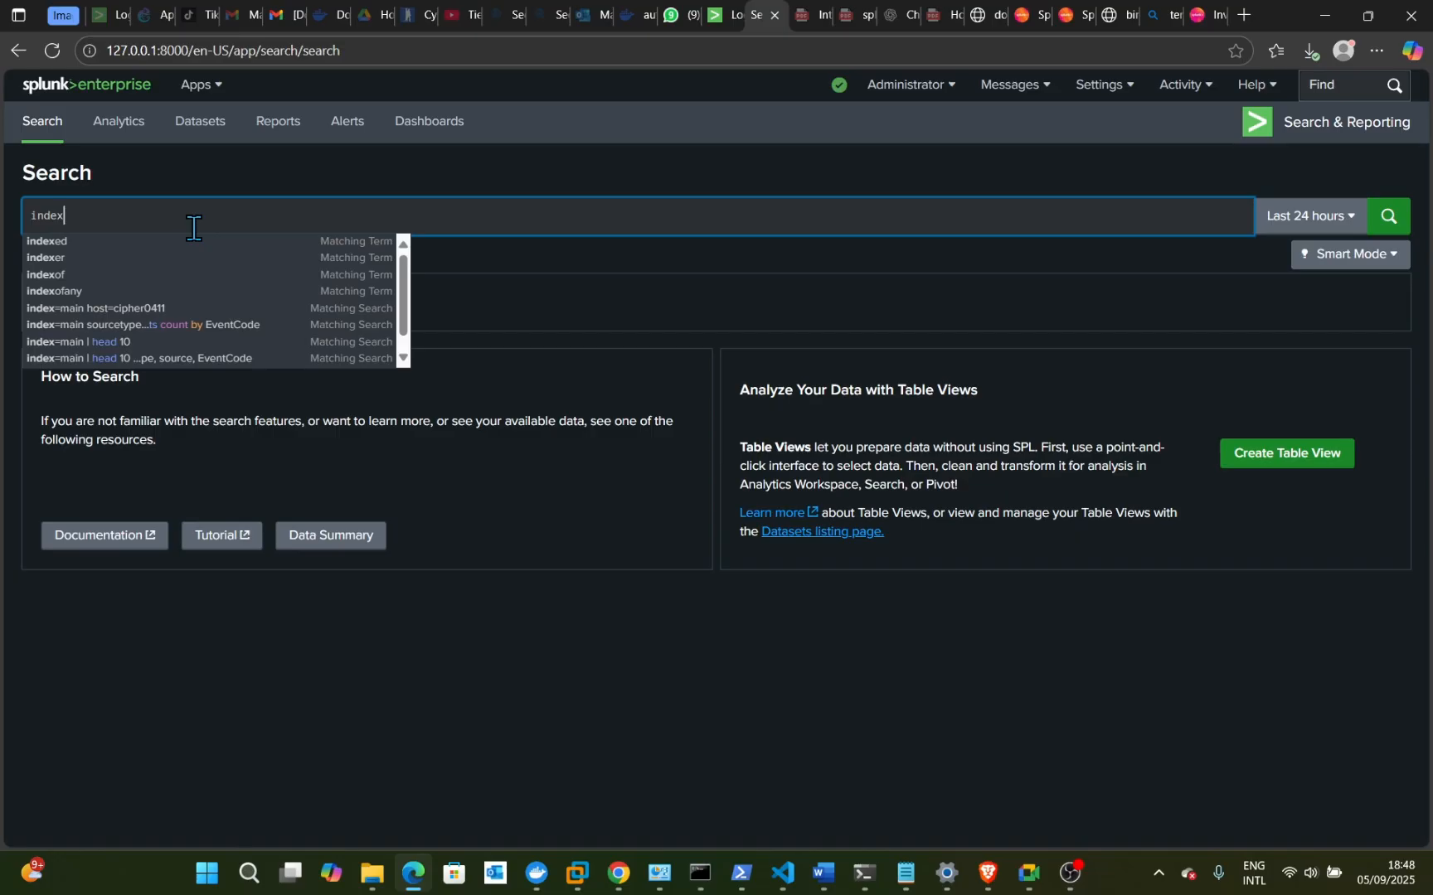
pyautogui.write('=main')
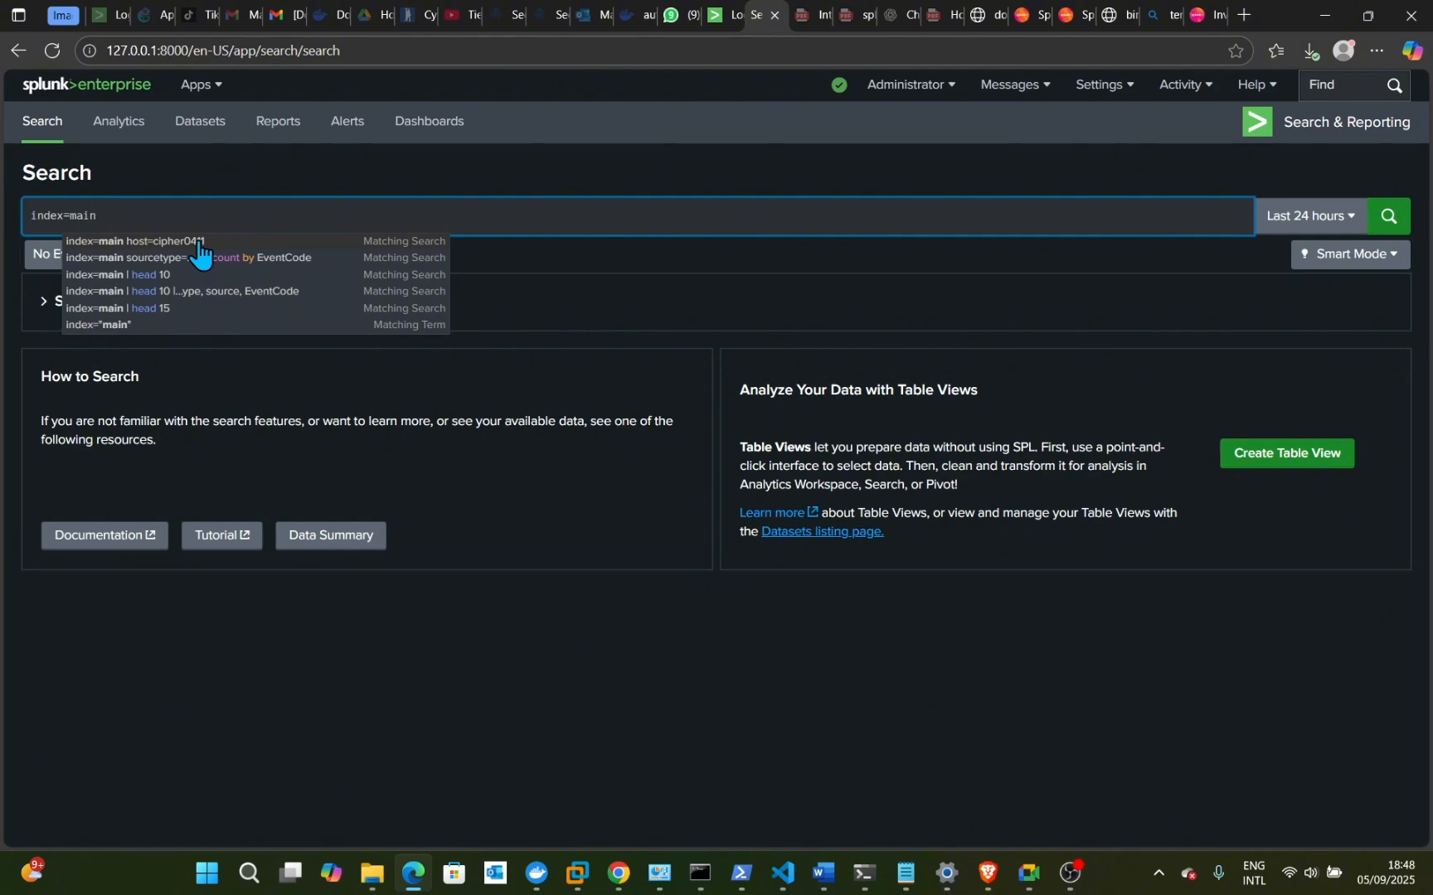
# - Use the suggested 'index=main sourcetype=WinEventLog:Security | stats count by EventCode' search and start trimming its end
pyautogui.click(199, 243)
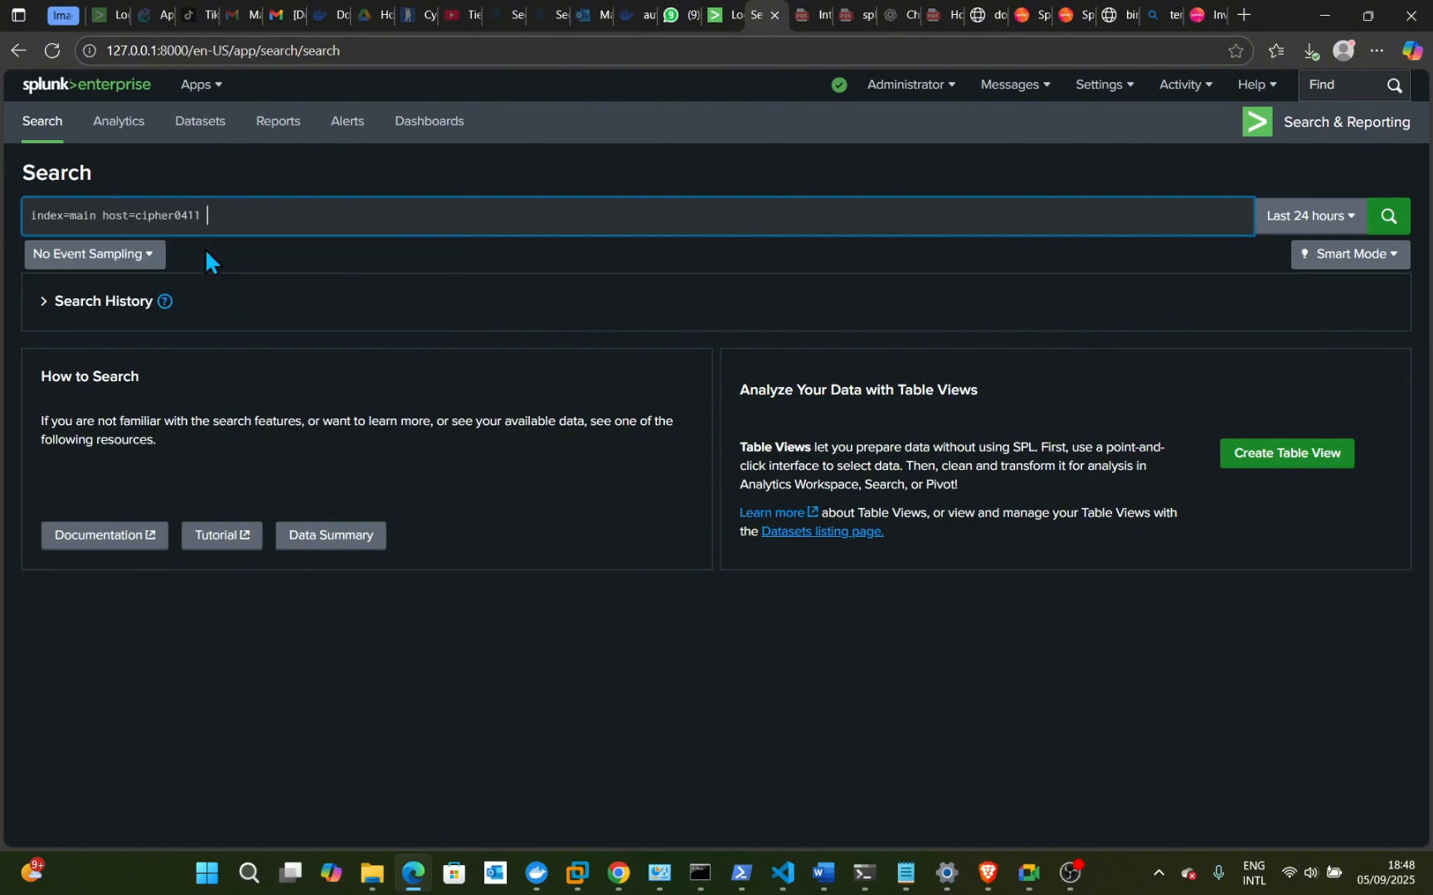
pyautogui.press('BackSpace')
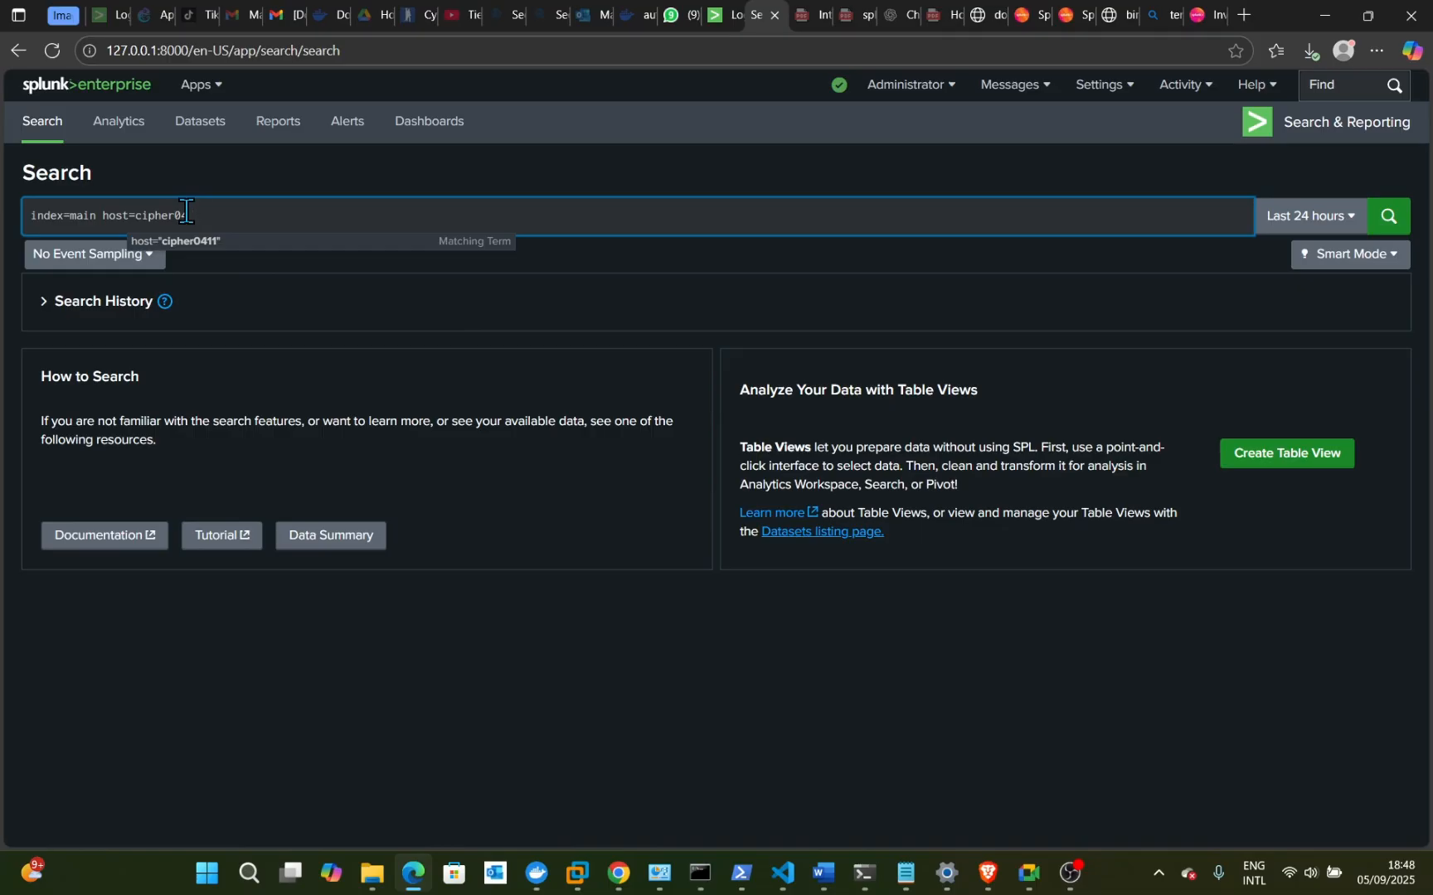
pyautogui.press('BackSpace')
pyautogui.press('BackSpace')
pyautogui.press('BackSpace')
pyautogui.press('BackSpace')
pyautogui.press('BackSpace')
pyautogui.press('BackSpace')
pyautogui.press('BackSpace')
pyautogui.press('BackSpace')
pyautogui.press('BackSpace')
pyautogui.press('BackSpace')
pyautogui.press('BackSpace')
pyautogui.press('BackSpace')
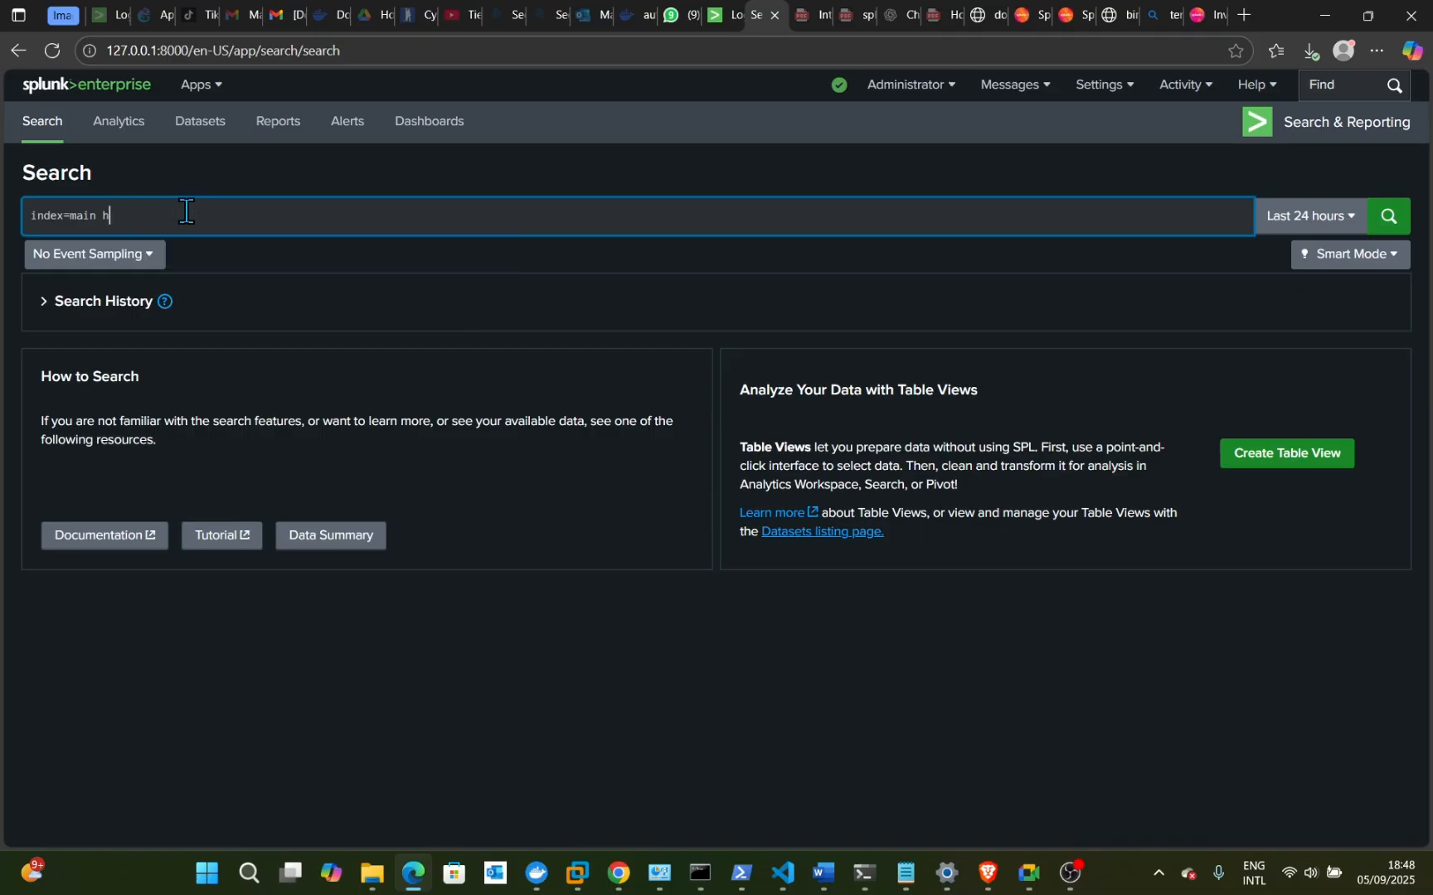
pyautogui.press('BackSpace')
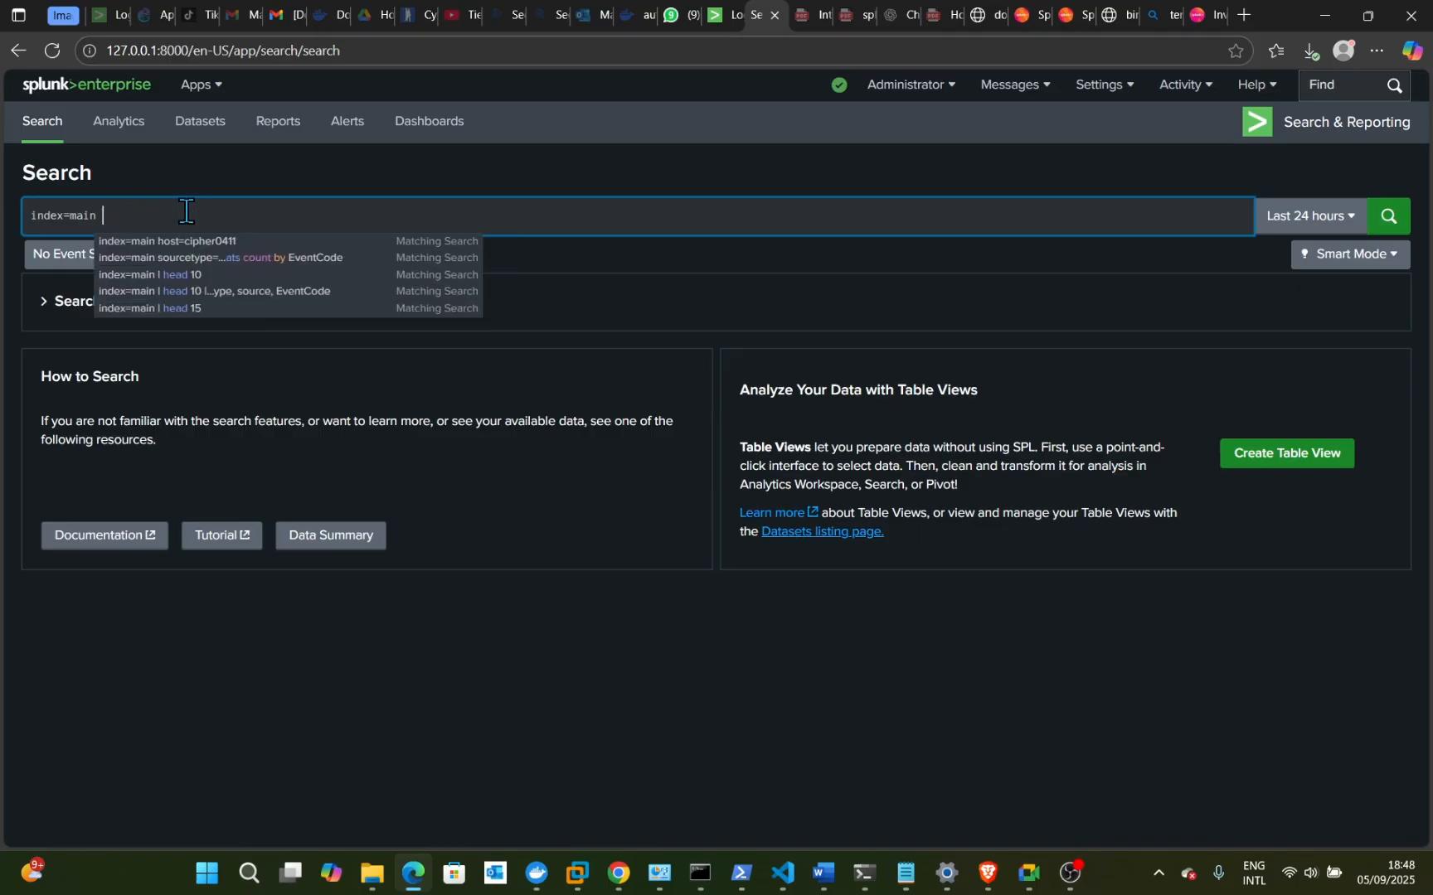
pyautogui.click(213, 259)
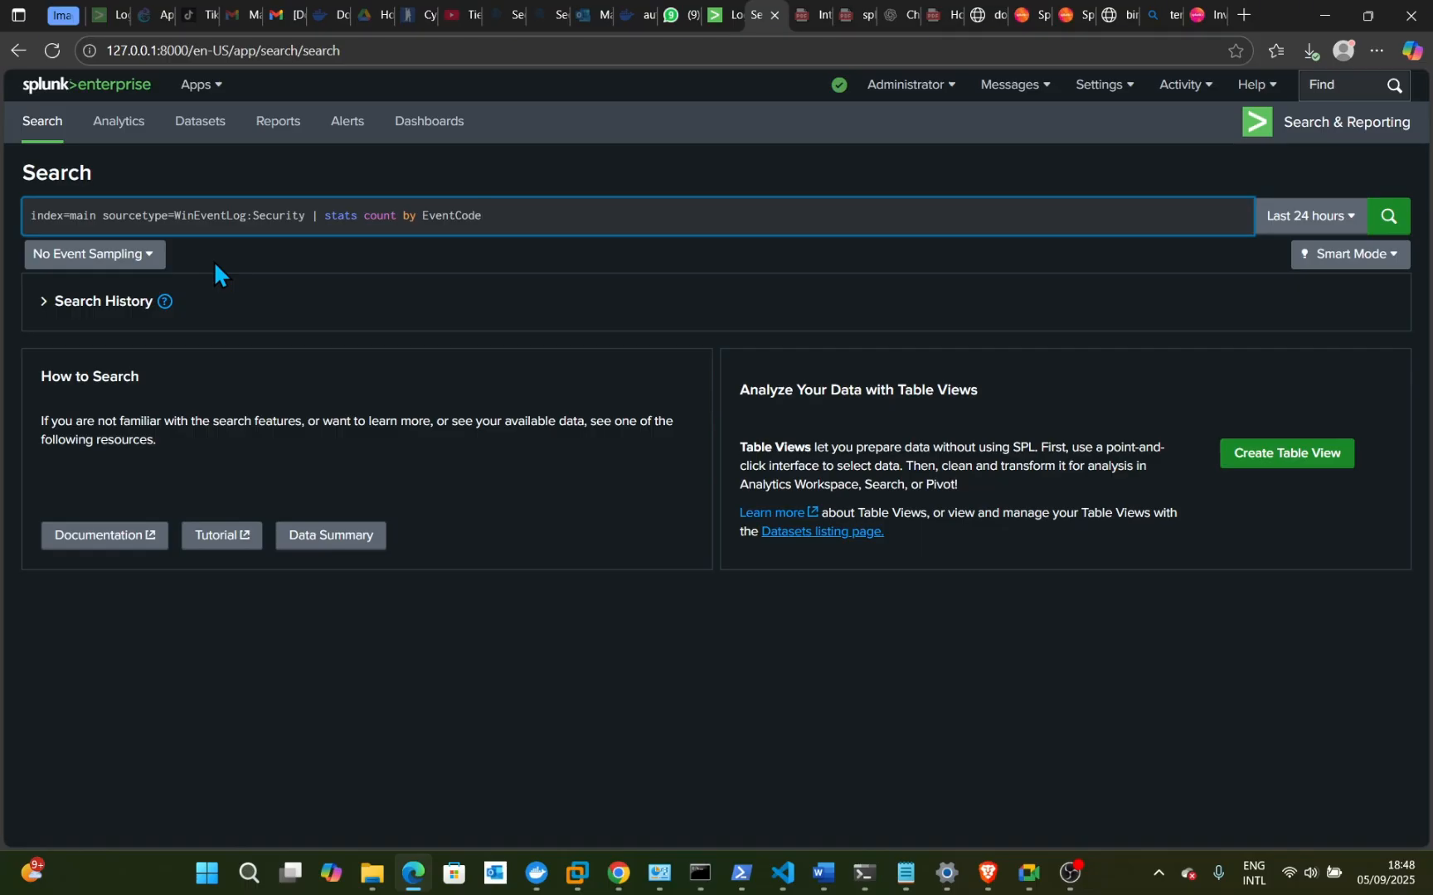
pyautogui.press('BackSpace')
pyautogui.press('BackSpace')
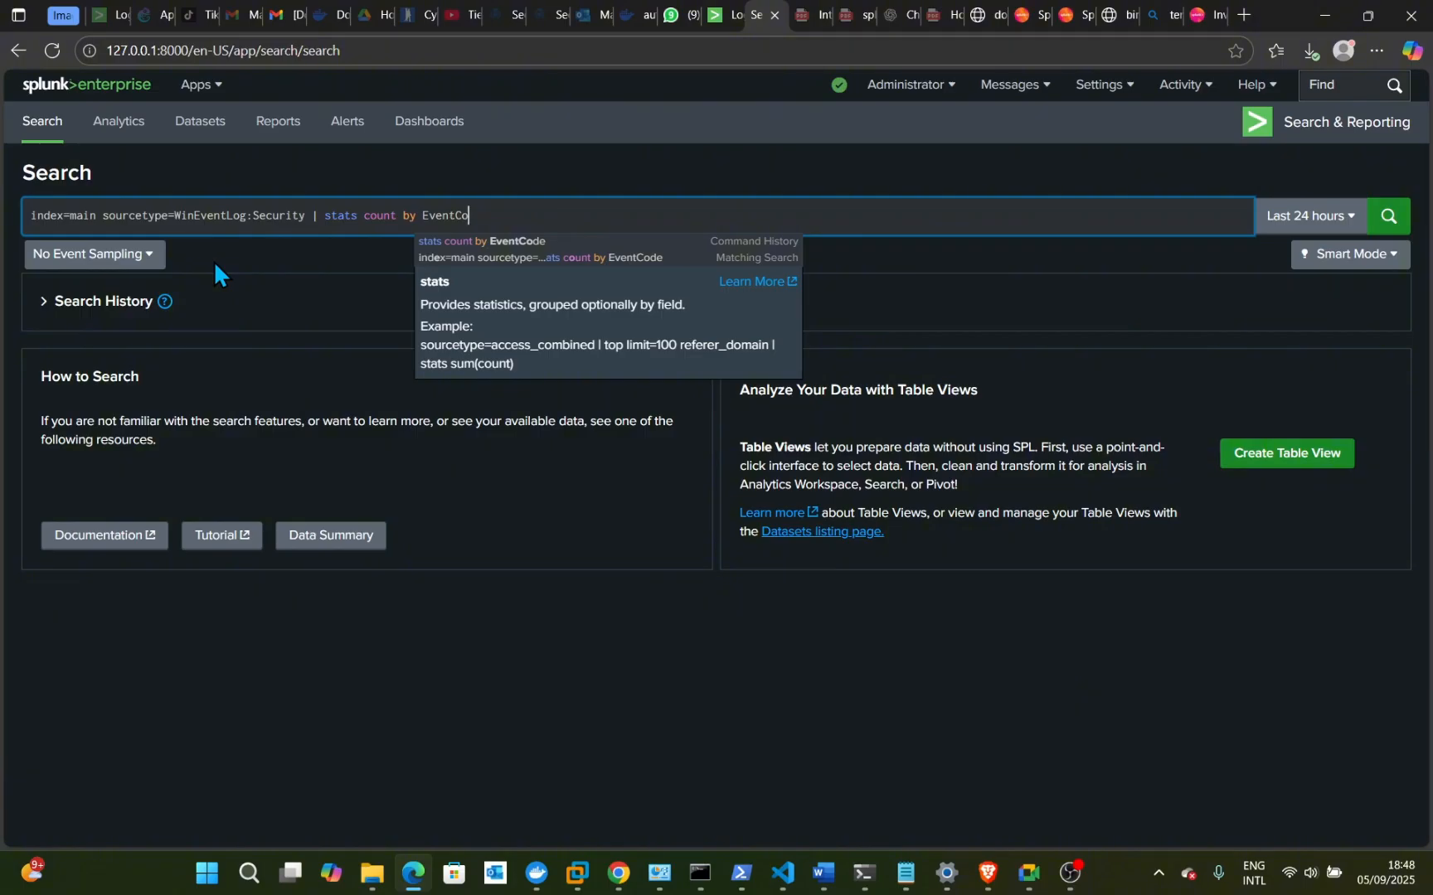
# - Delete '| stats count by EventCode' and type 'host=cipher0411 (Event' instead
pyautogui.press('BackSpace')
pyautogui.press('BackSpace')
pyautogui.press('BackSpace')
pyautogui.press('BackSpace')
pyautogui.press('BackSpace')
pyautogui.press('BackSpace')
pyautogui.press('BackSpace')
pyautogui.press('BackSpace')
pyautogui.press('BackSpace')
pyautogui.press('BackSpace')
pyautogui.press('BackSpace')
pyautogui.press('BackSpace')
pyautogui.press('BackSpace')
pyautogui.press('BackSpace')
pyautogui.press('BackSpace')
pyautogui.press('BackSpace')
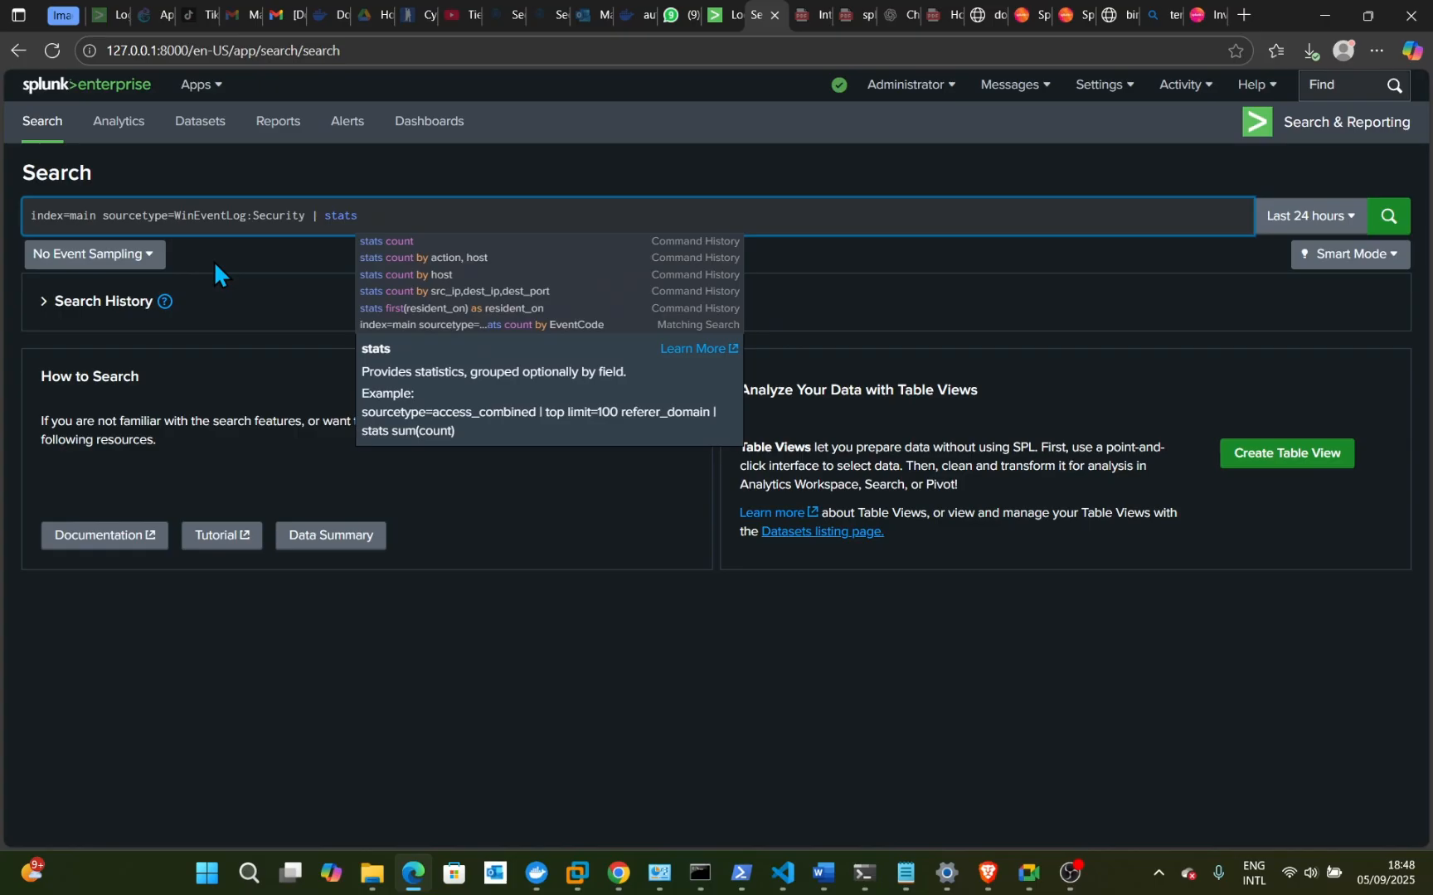
pyautogui.press('BackSpace')
pyautogui.press('BackSpace')
pyautogui.press('BackSpace')
pyautogui.press('BackSpace')
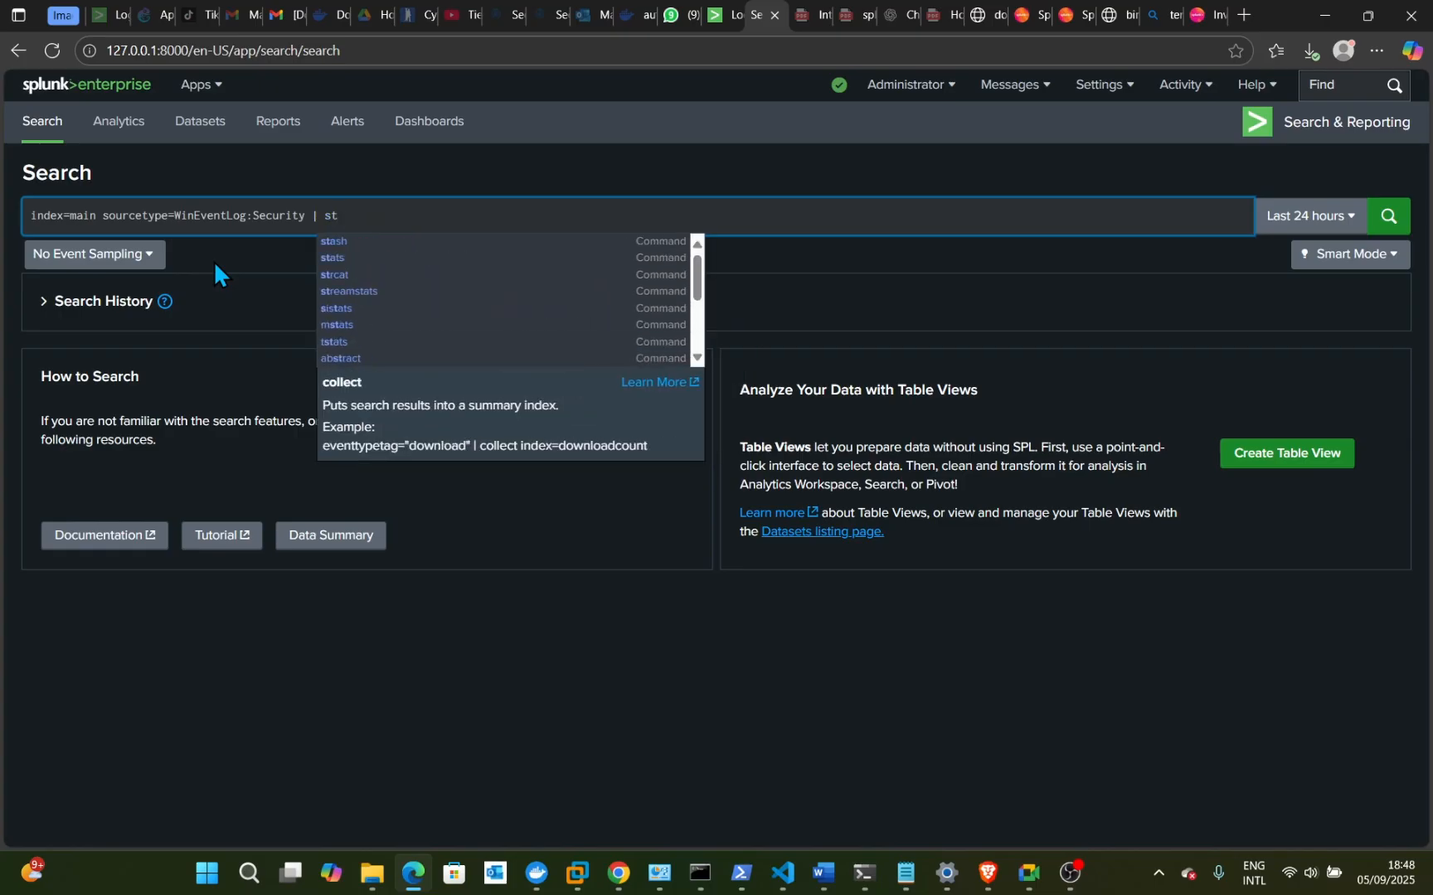
pyautogui.press('BackSpace')
pyautogui.press('BackSpace')
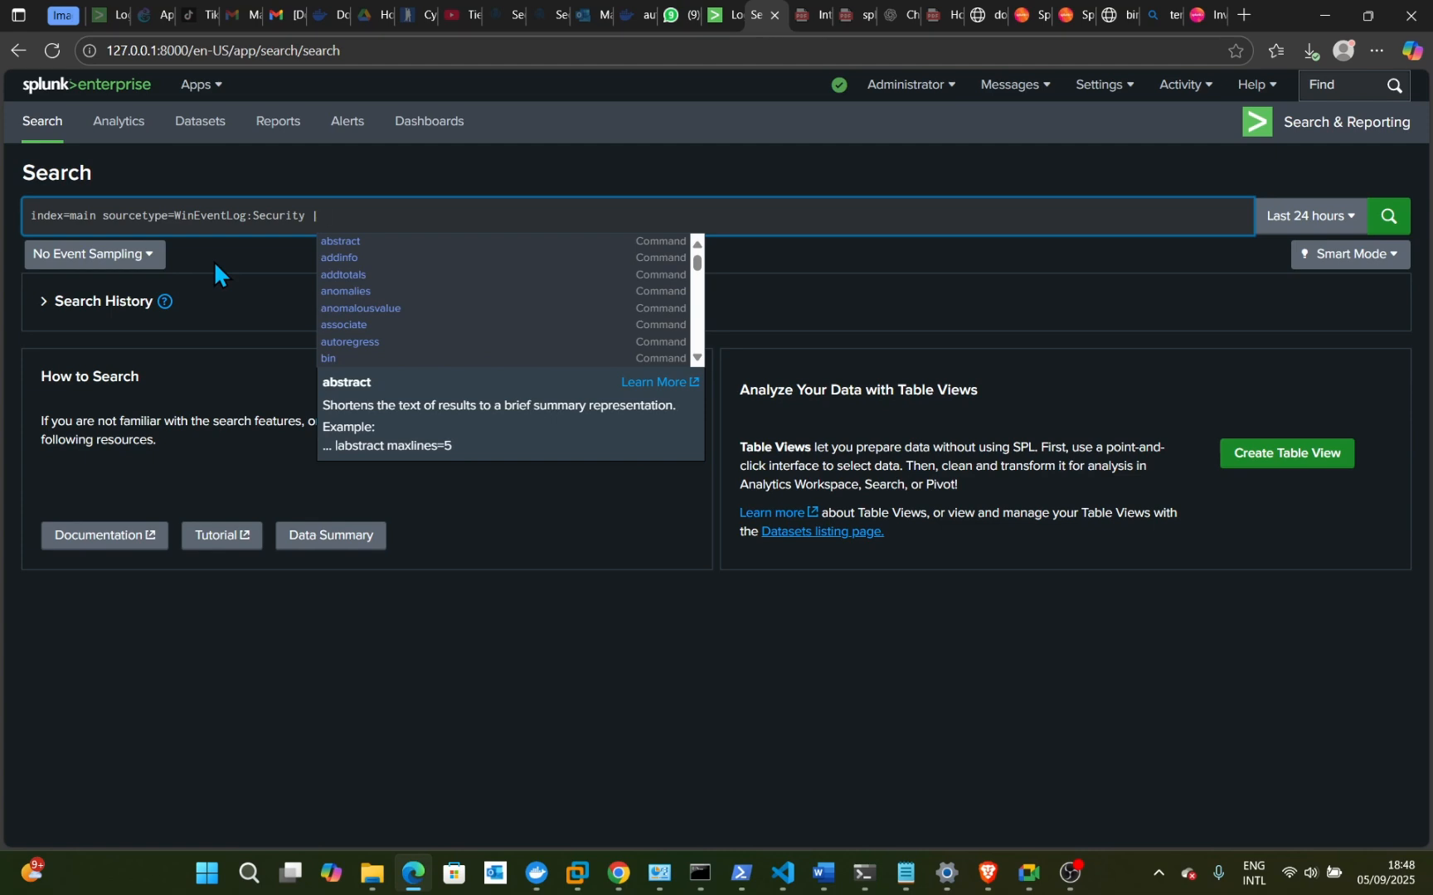
pyautogui.press('BackSpace')
pyautogui.press('BackSpace')
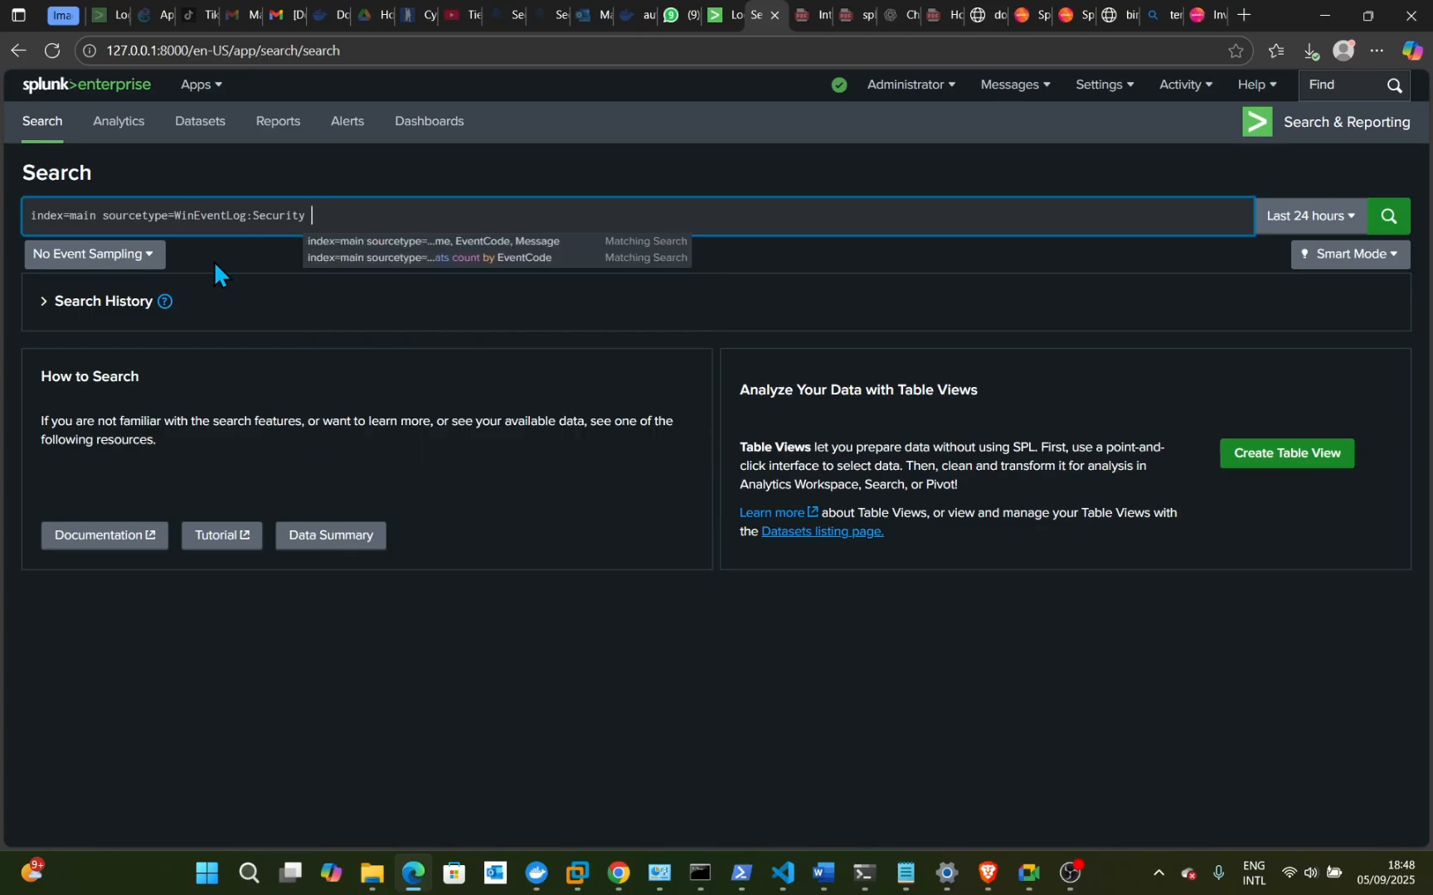
pyautogui.write('hos')
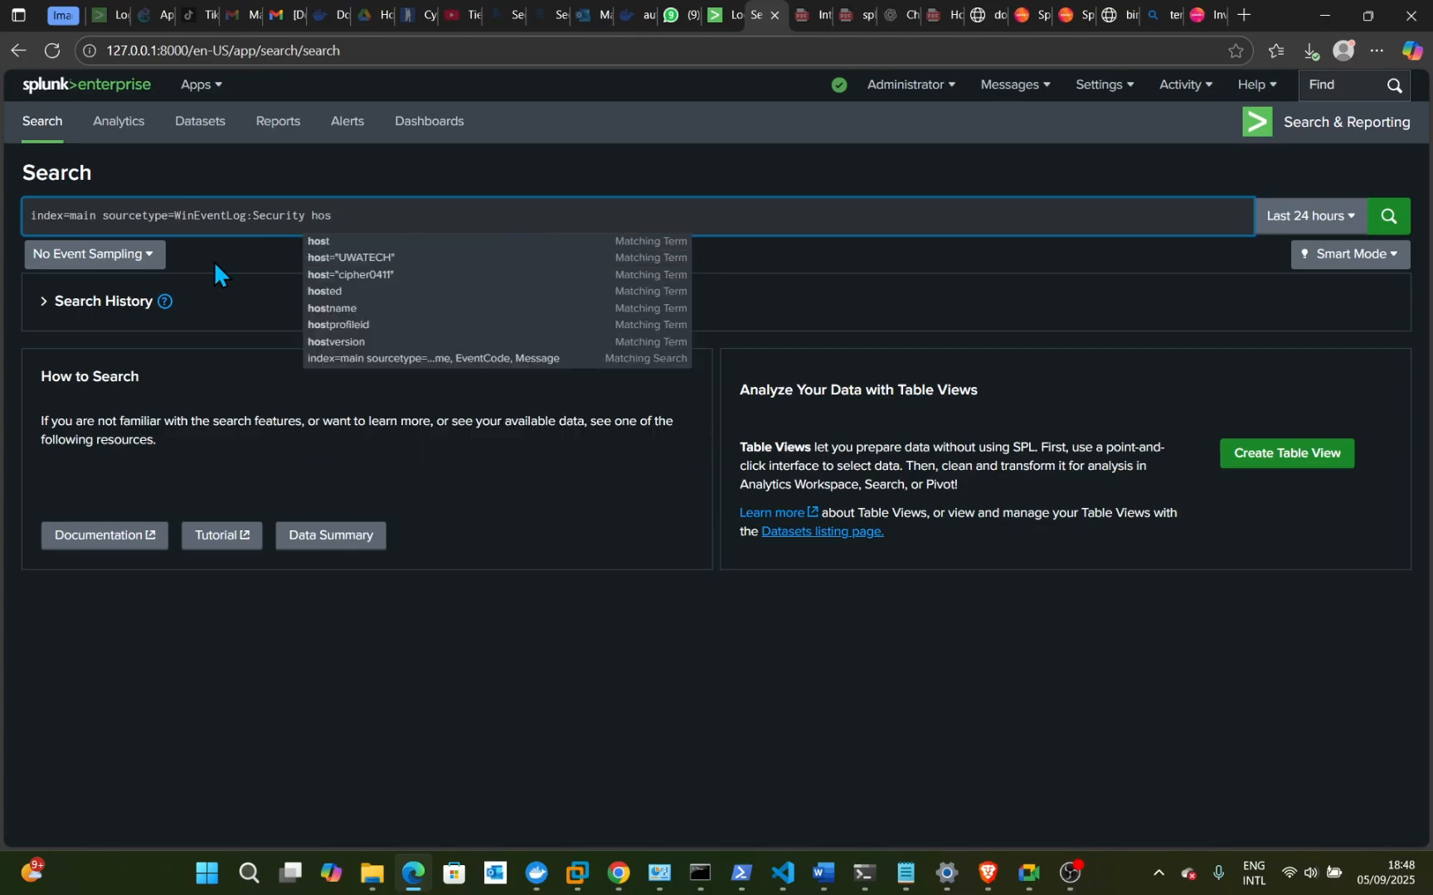
pyautogui.write('t=')
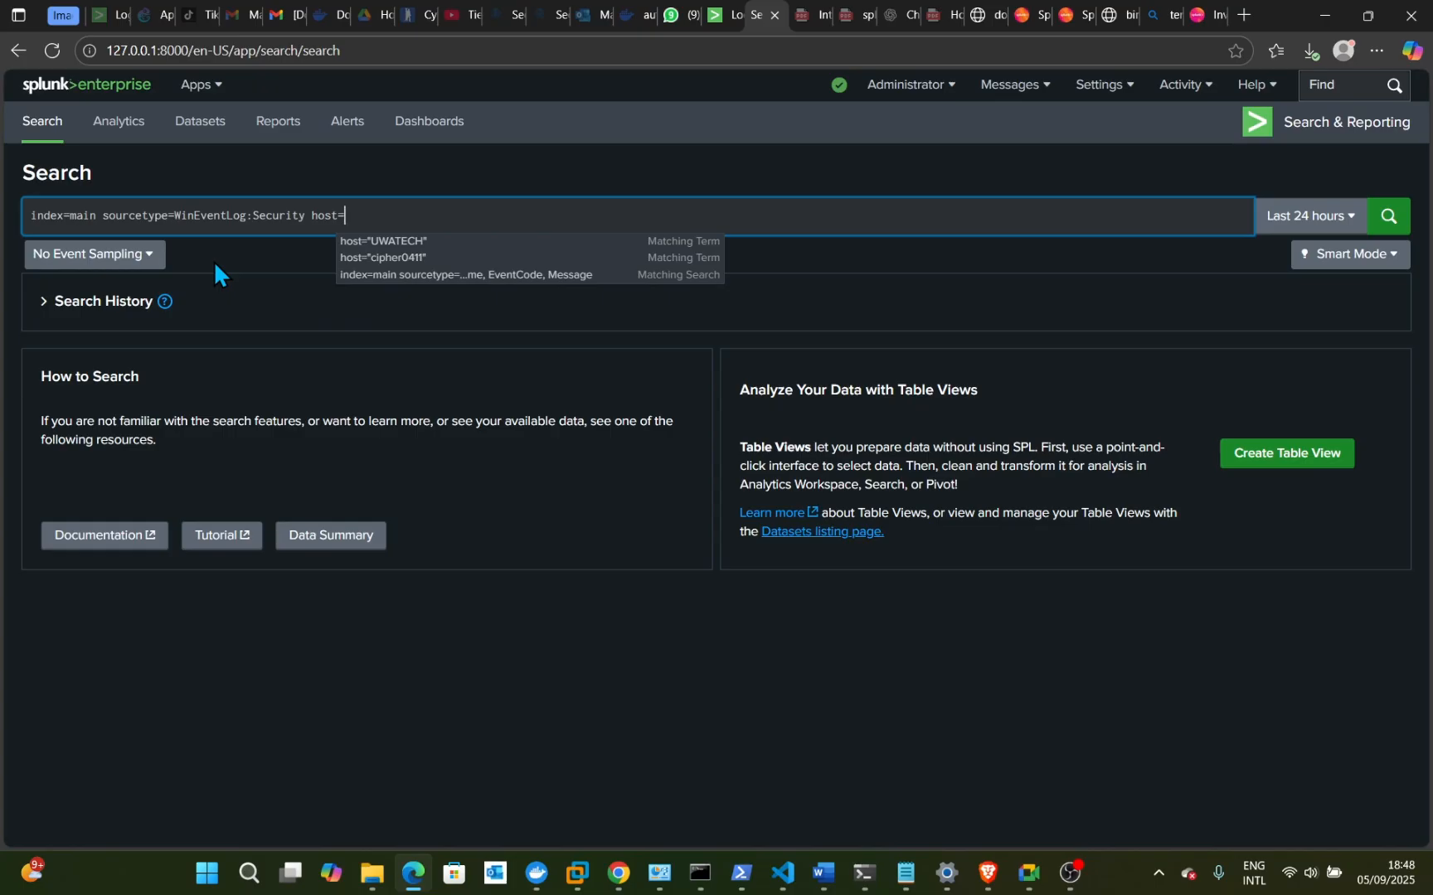
pyautogui.write('cipher')
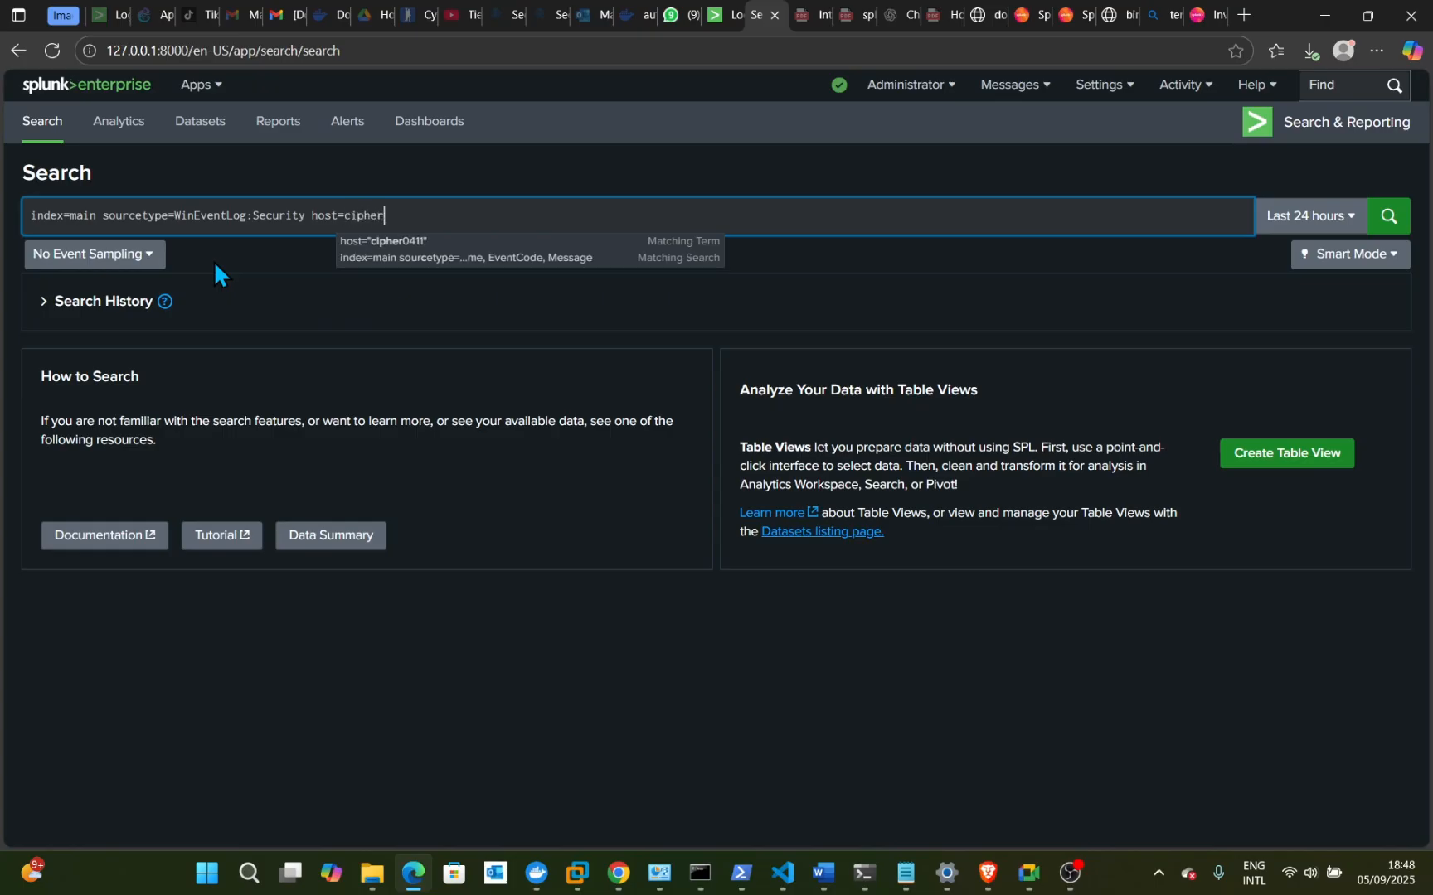
pyautogui.write('0411')
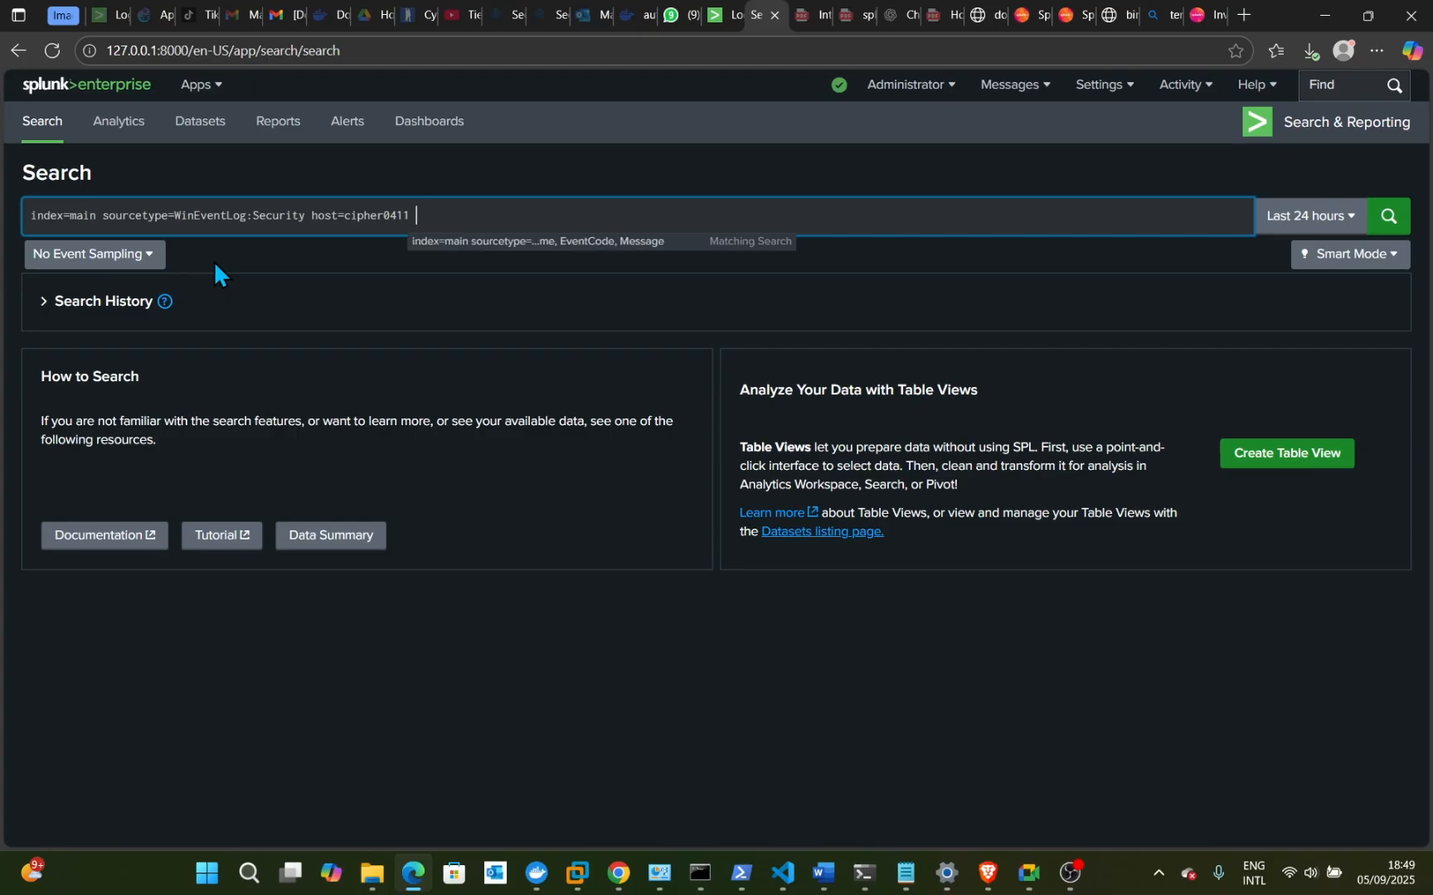
pyautogui.write(' (')
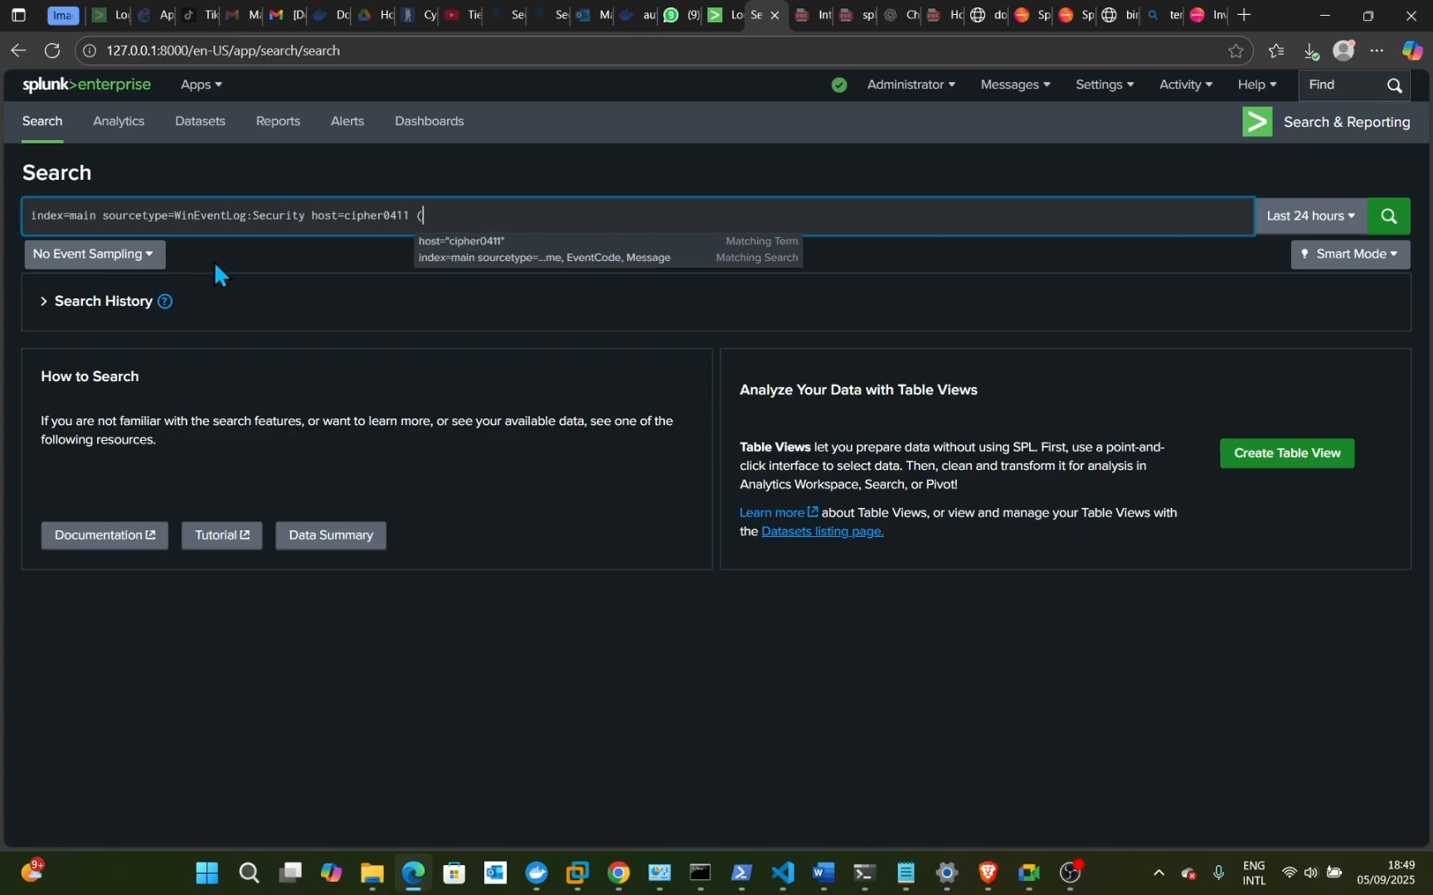
pyautogui.write('Event')
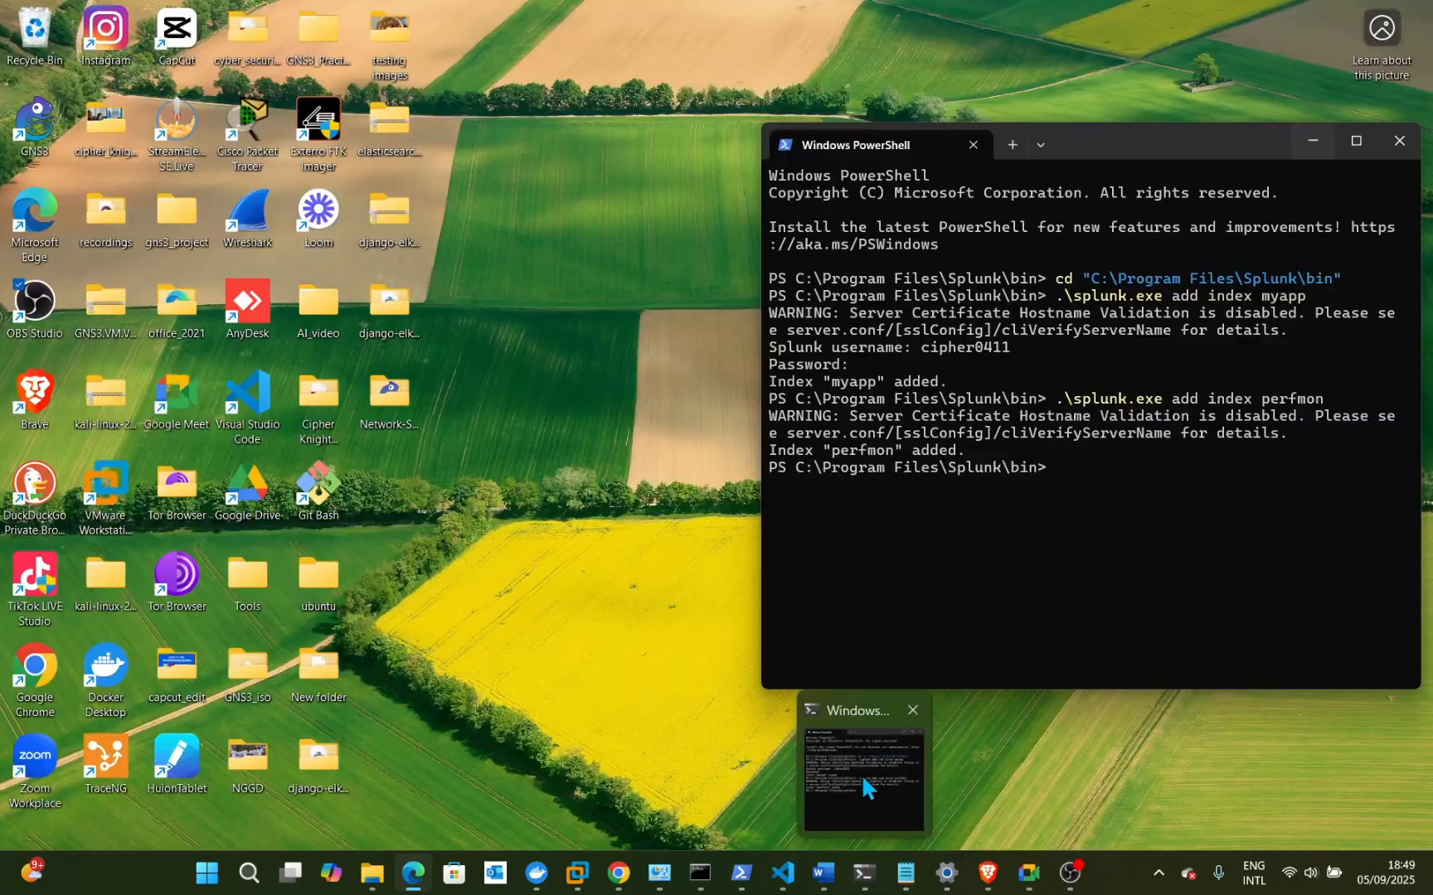
pyautogui.moveTo(701, 886)
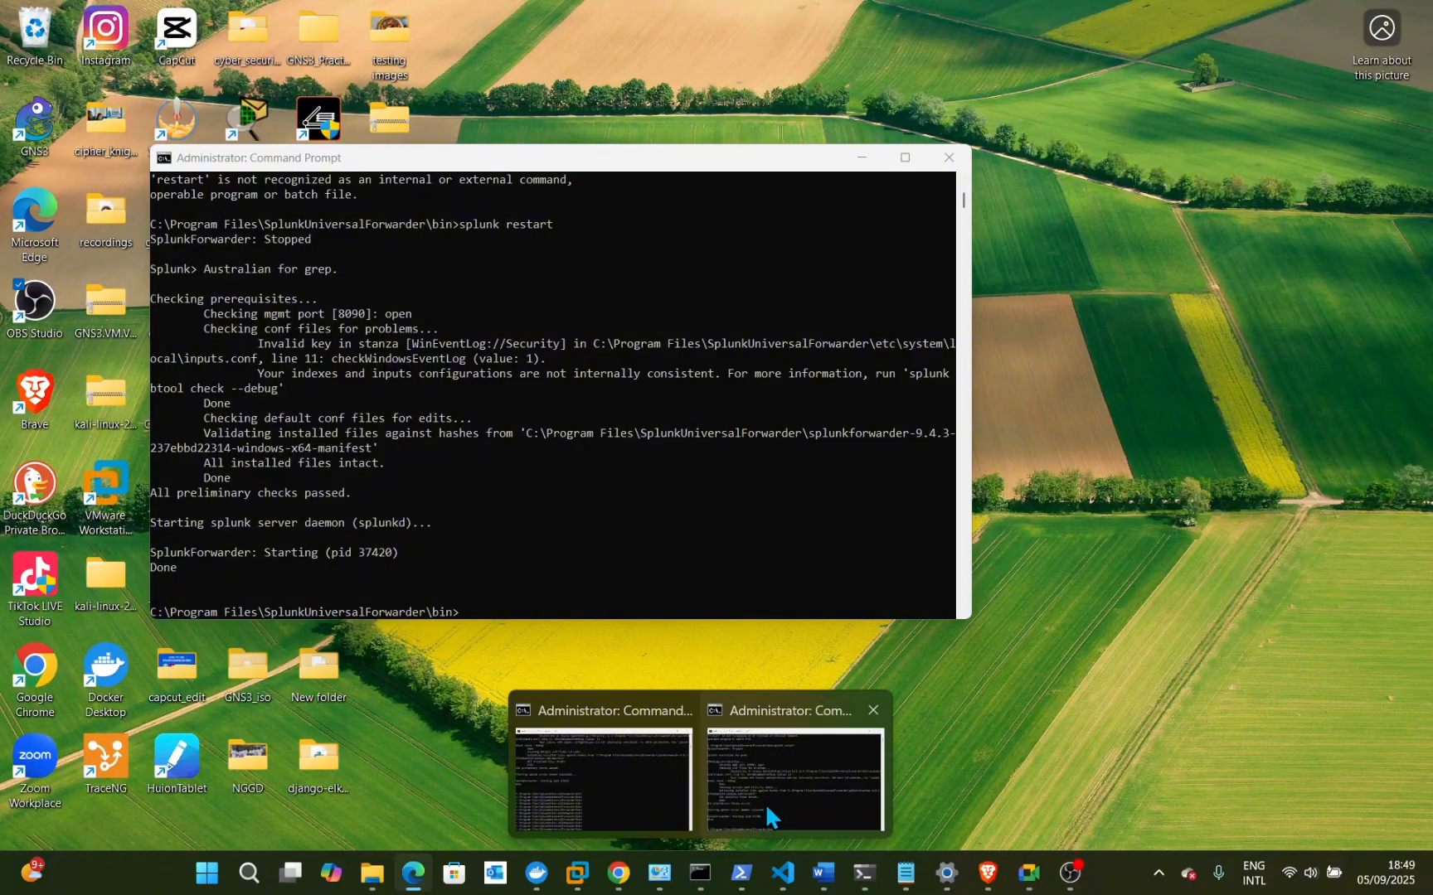
pyautogui.click(765, 804)
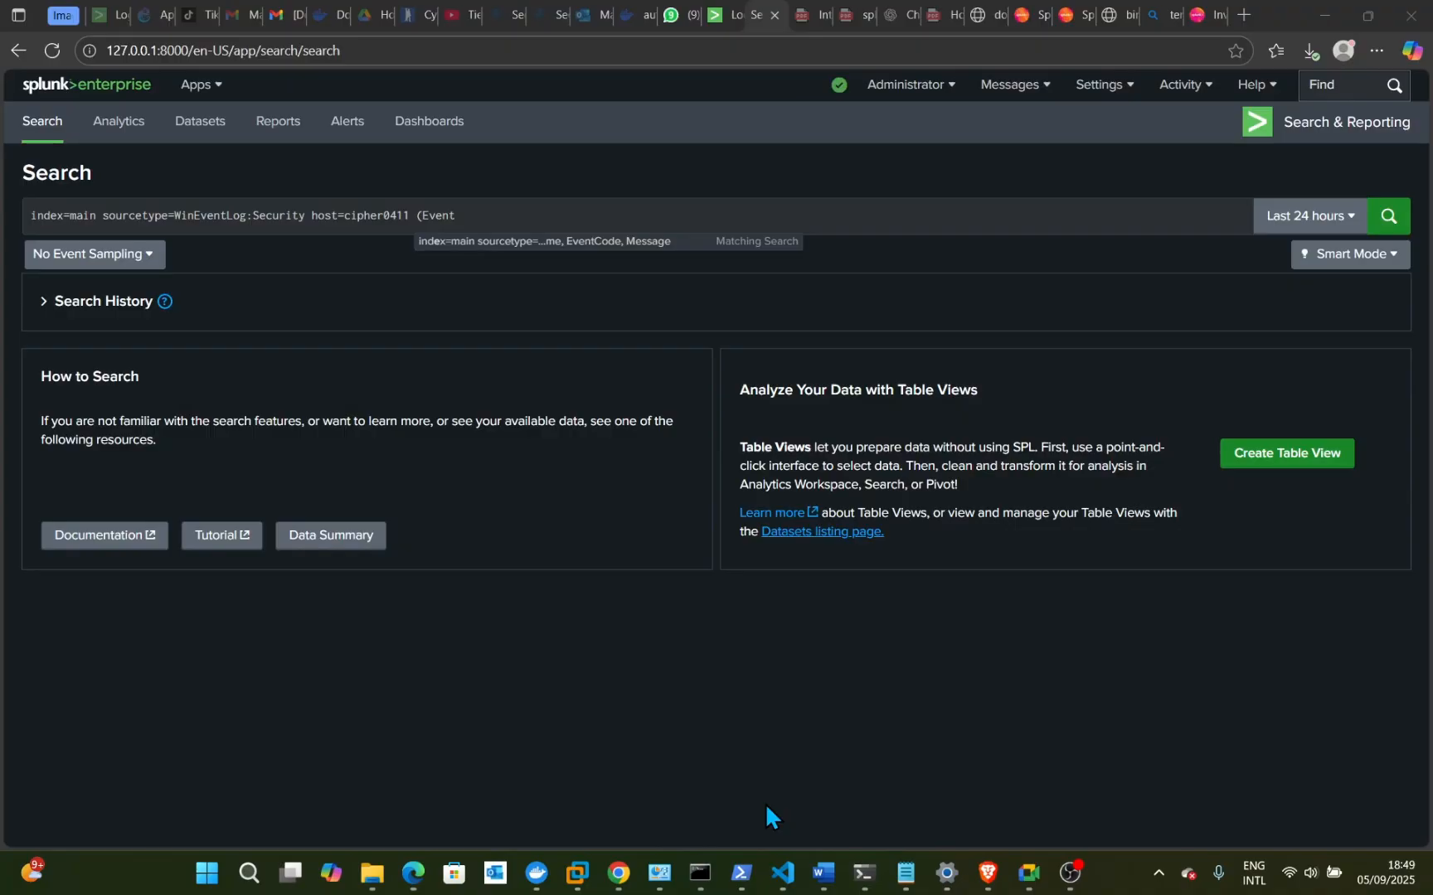
pyautogui.moveTo(700, 877)
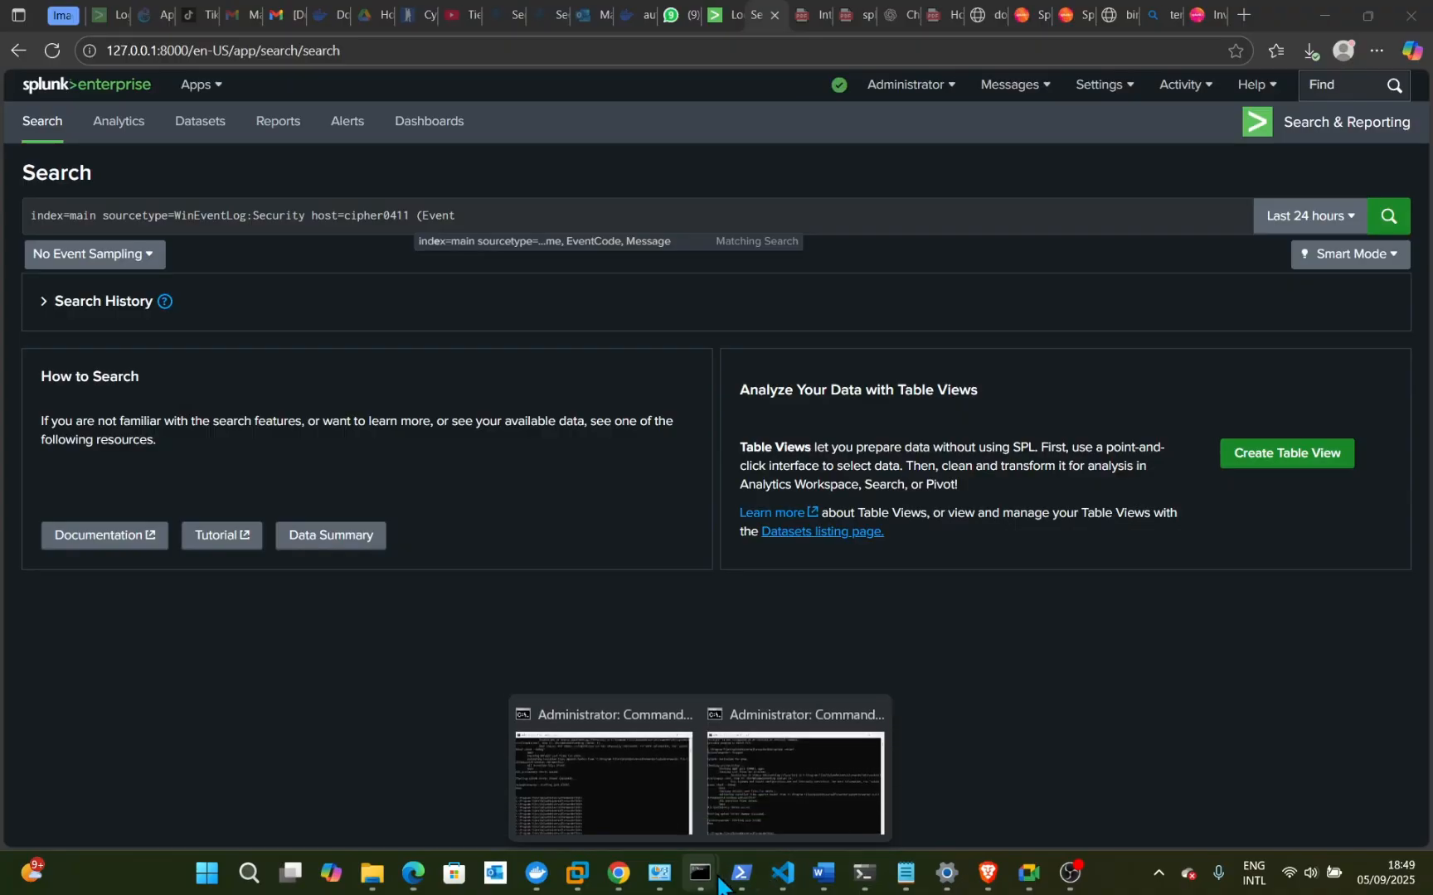
pyautogui.click(738, 792)
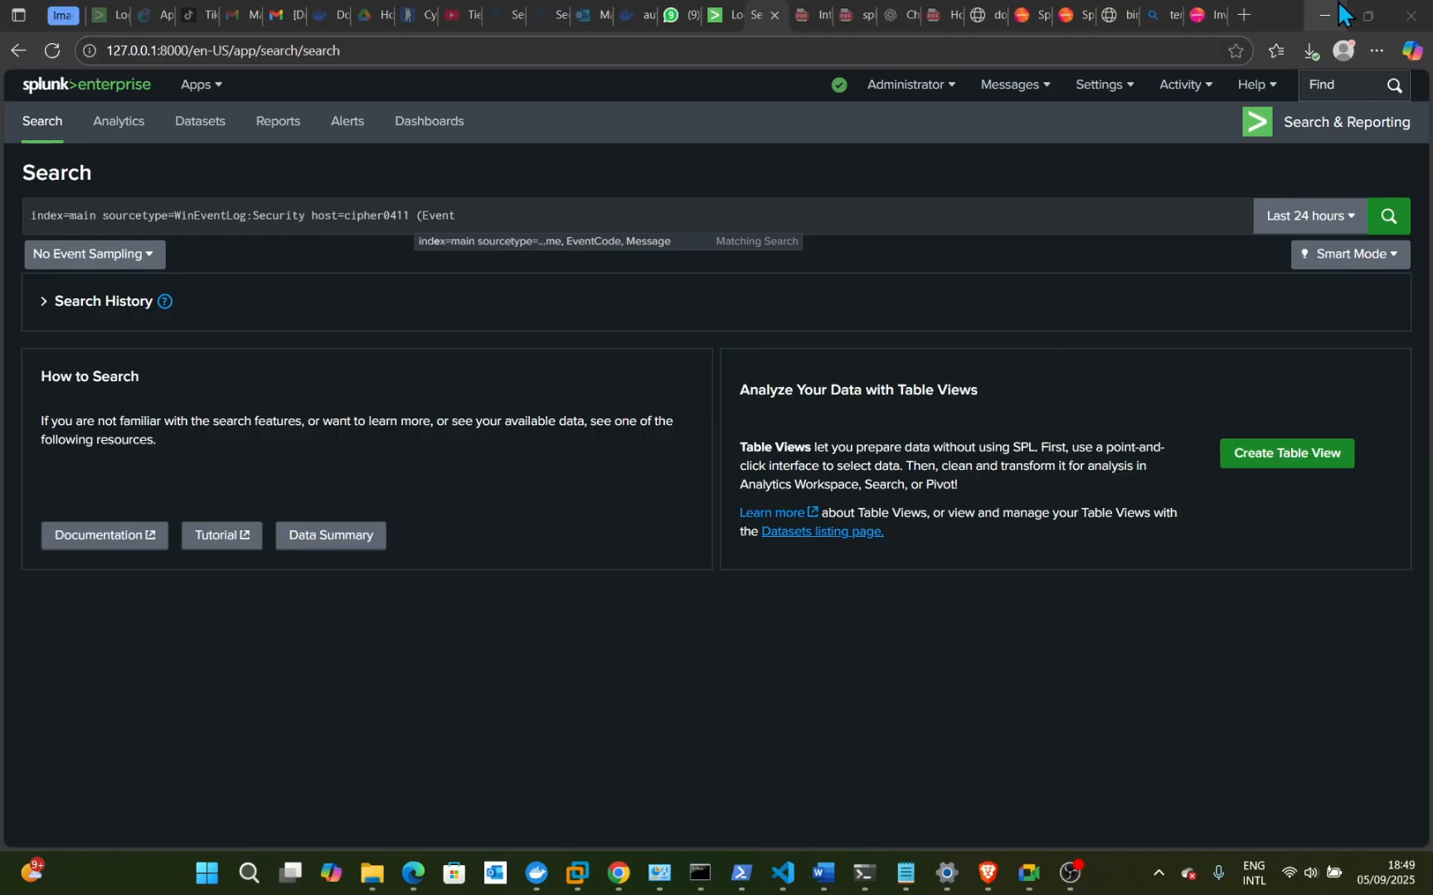
pyautogui.click(488, 213)
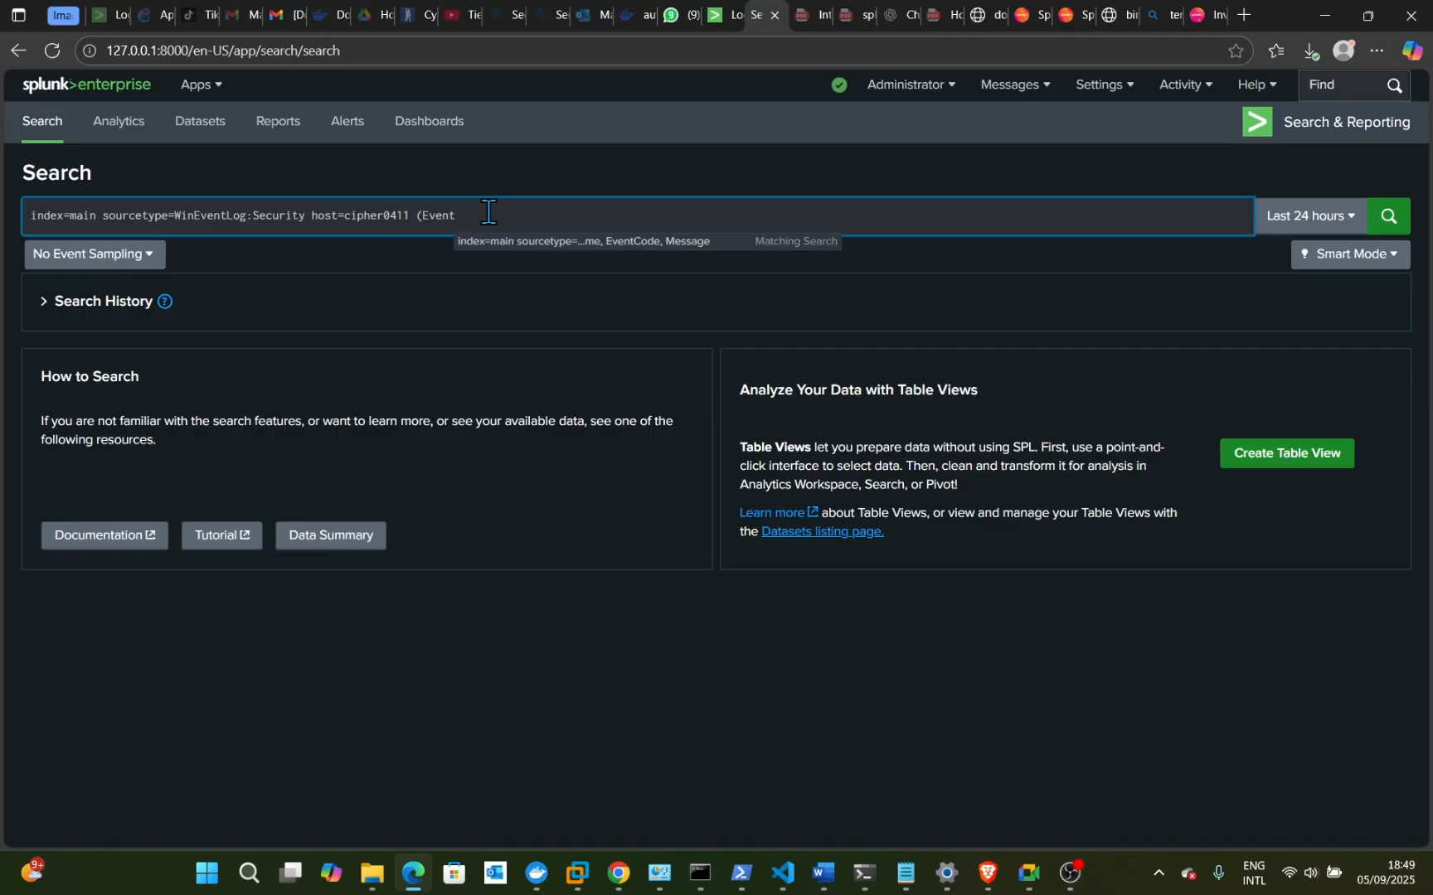
pyautogui.write('ID ')
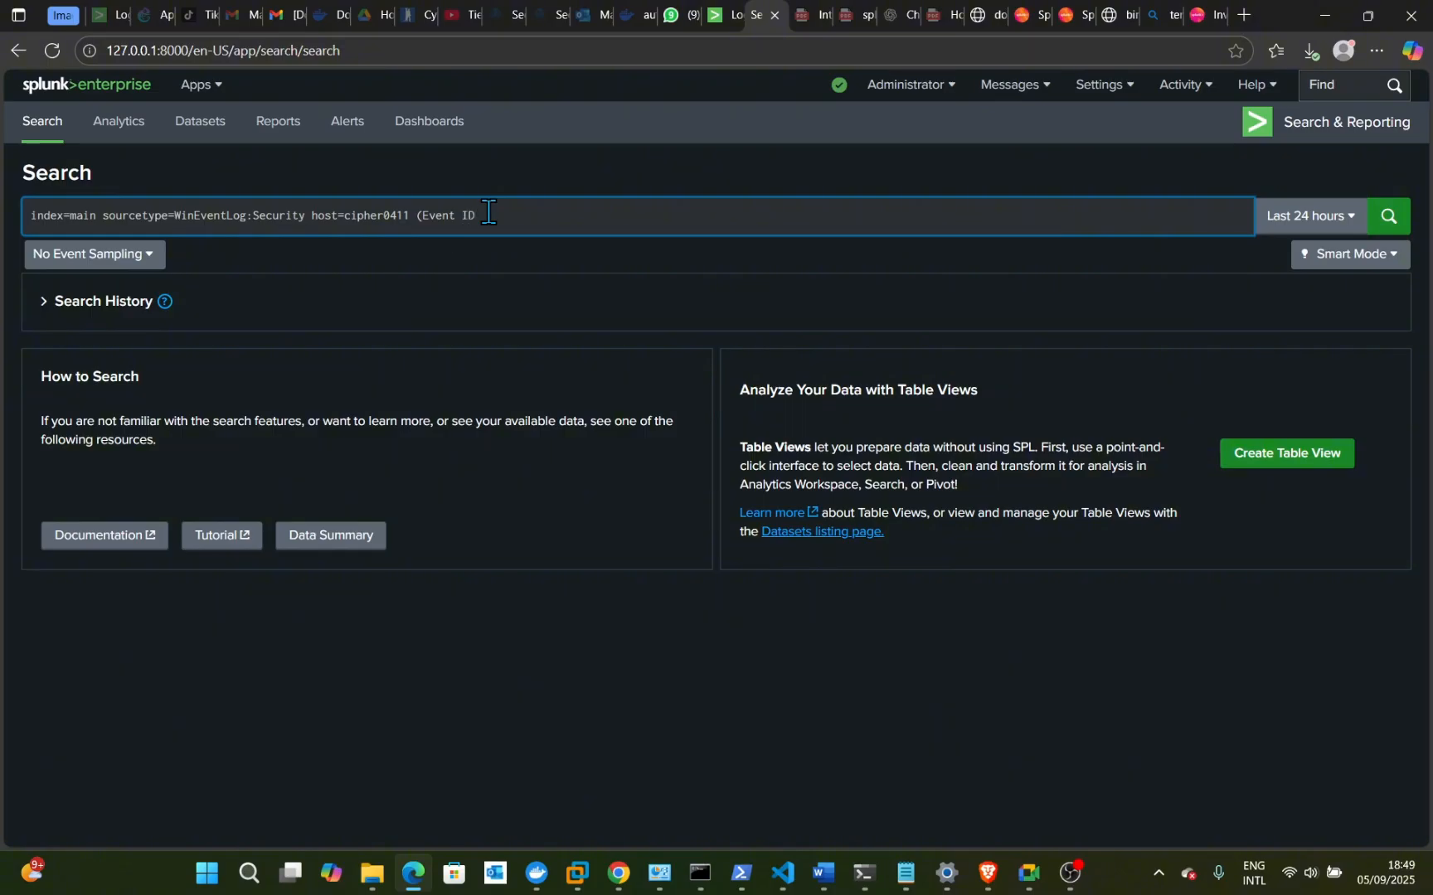
pyautogui.write('4728 - A member was')
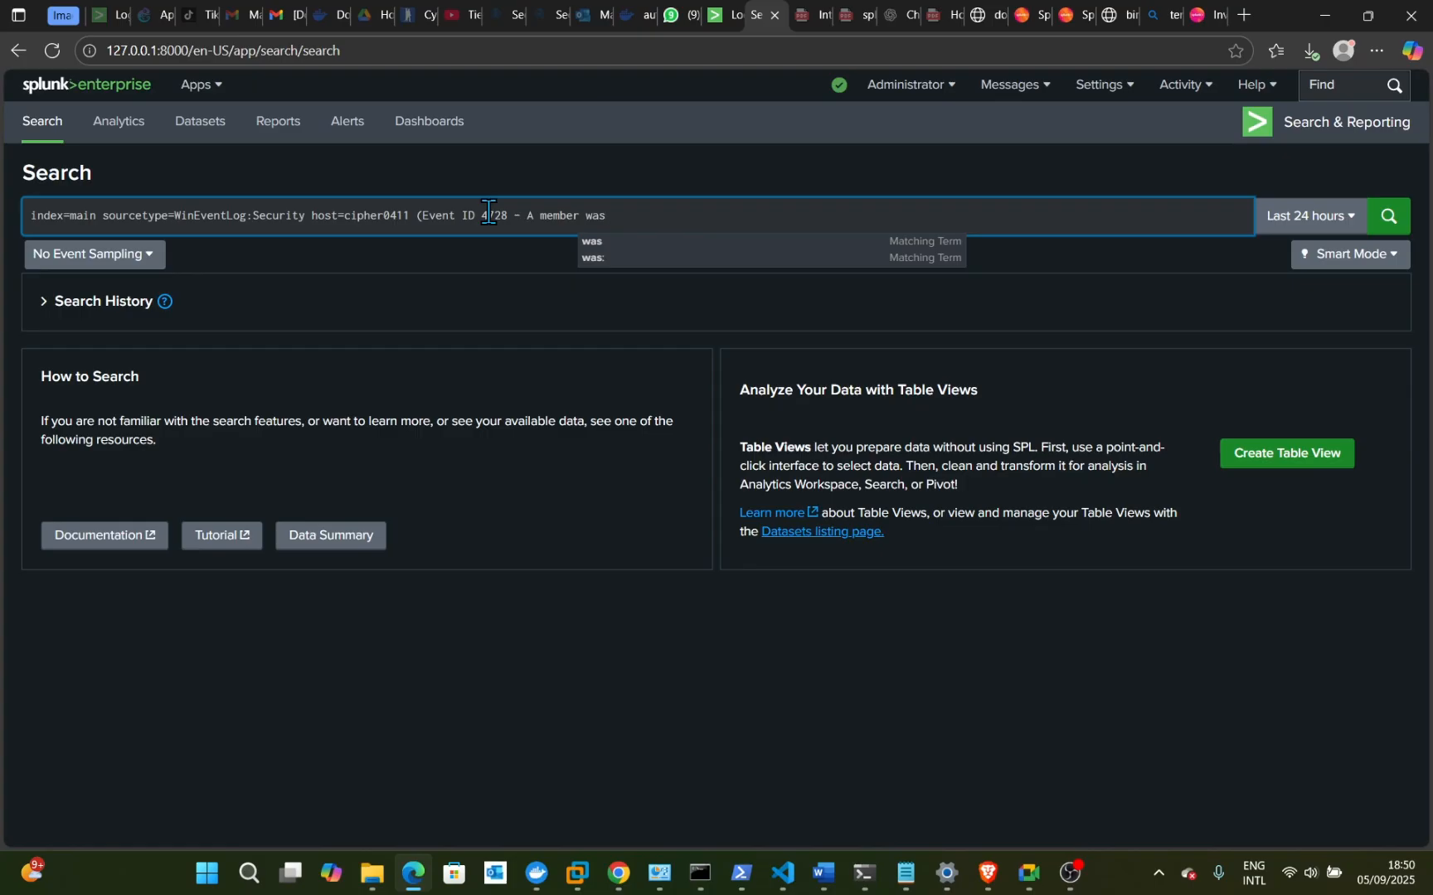
pyautogui.press('BackSpace')
pyautogui.press('BackSpace')
pyautogui.press('BackSpace')
pyautogui.press('BackSpace')
pyautogui.press('BackSpace')
pyautogui.press('BackSpace')
pyautogui.press('BackSpace')
pyautogui.press('BackSpace')
pyautogui.press('BackSpace')
pyautogui.press('BackSpace')
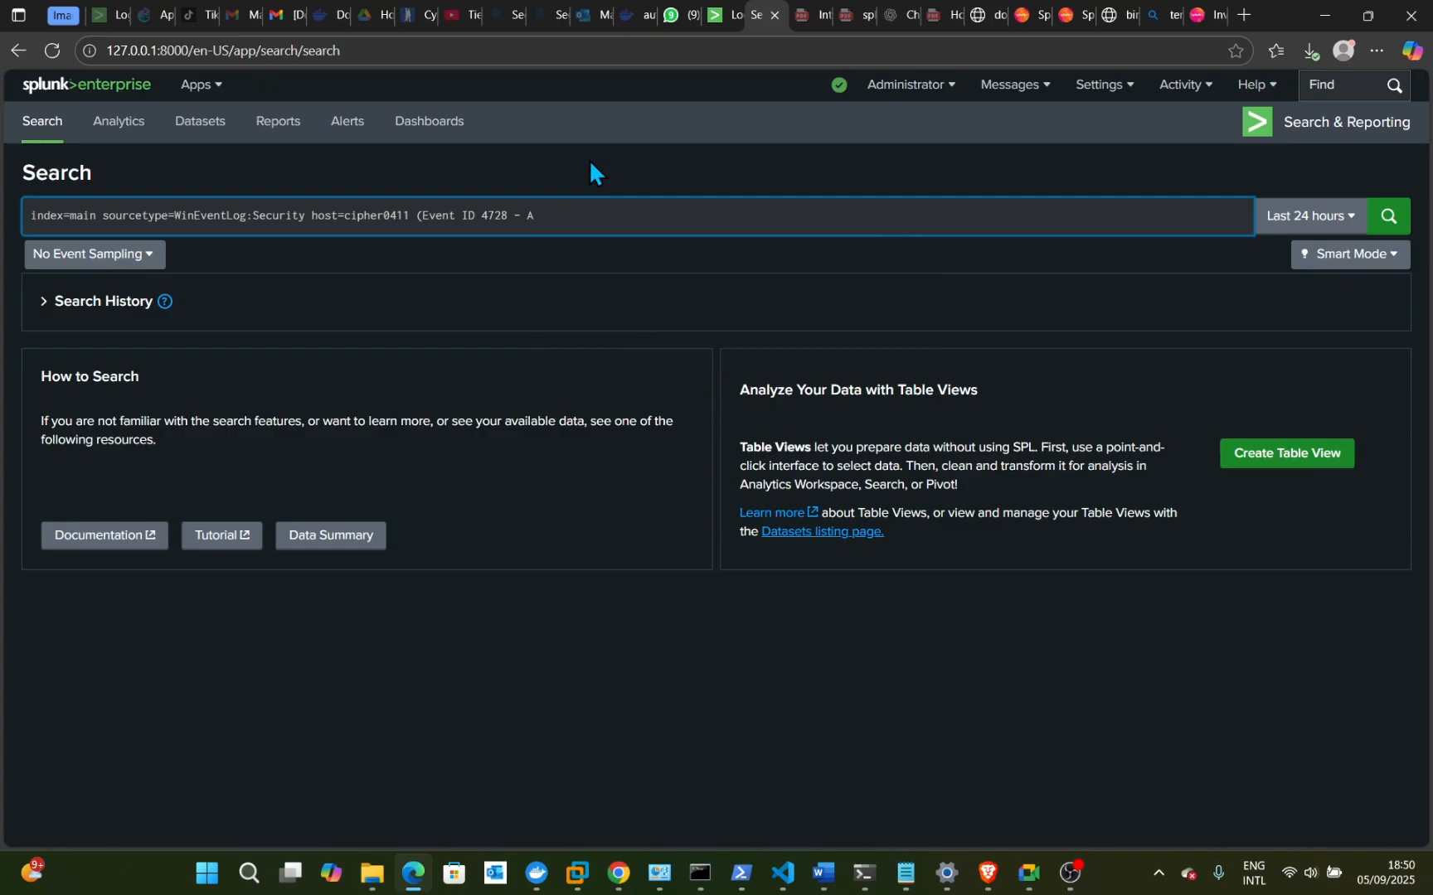
pyautogui.press('BackSpace')
pyautogui.press('BackSpace')
pyautogui.press('BackSpace')
pyautogui.press('BackSpace')
pyautogui.press('BackSpace')
pyautogui.press('BackSpace')
pyautogui.press('BackSpace')
pyautogui.press('BackSpace')
pyautogui.press('BackSpace')
pyautogui.press('BackSpace')
pyautogui.press('BackSpace')
pyautogui.press('BackSpace')
pyautogui.press('BackSpace')
# - Finish the query with (EventCode=4720 OR EventCode=4226 OR EventCode=4728) and run it, returning 4 events
pyautogui.write('Co')
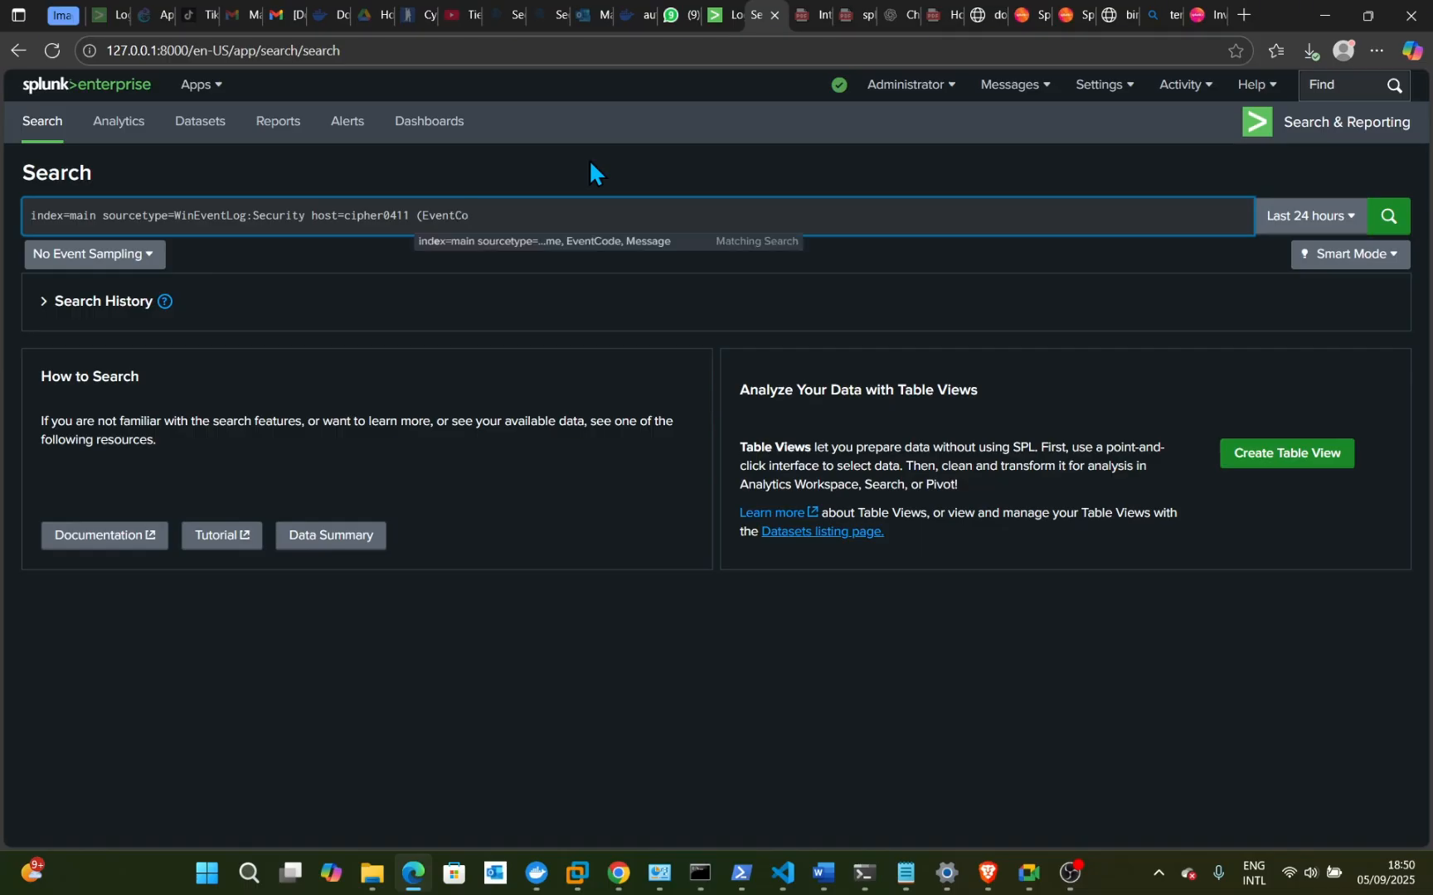
pyautogui.write('de')
pyautogui.write('=')
pyautogui.press('BackSpace')
pyautogui.write('=')
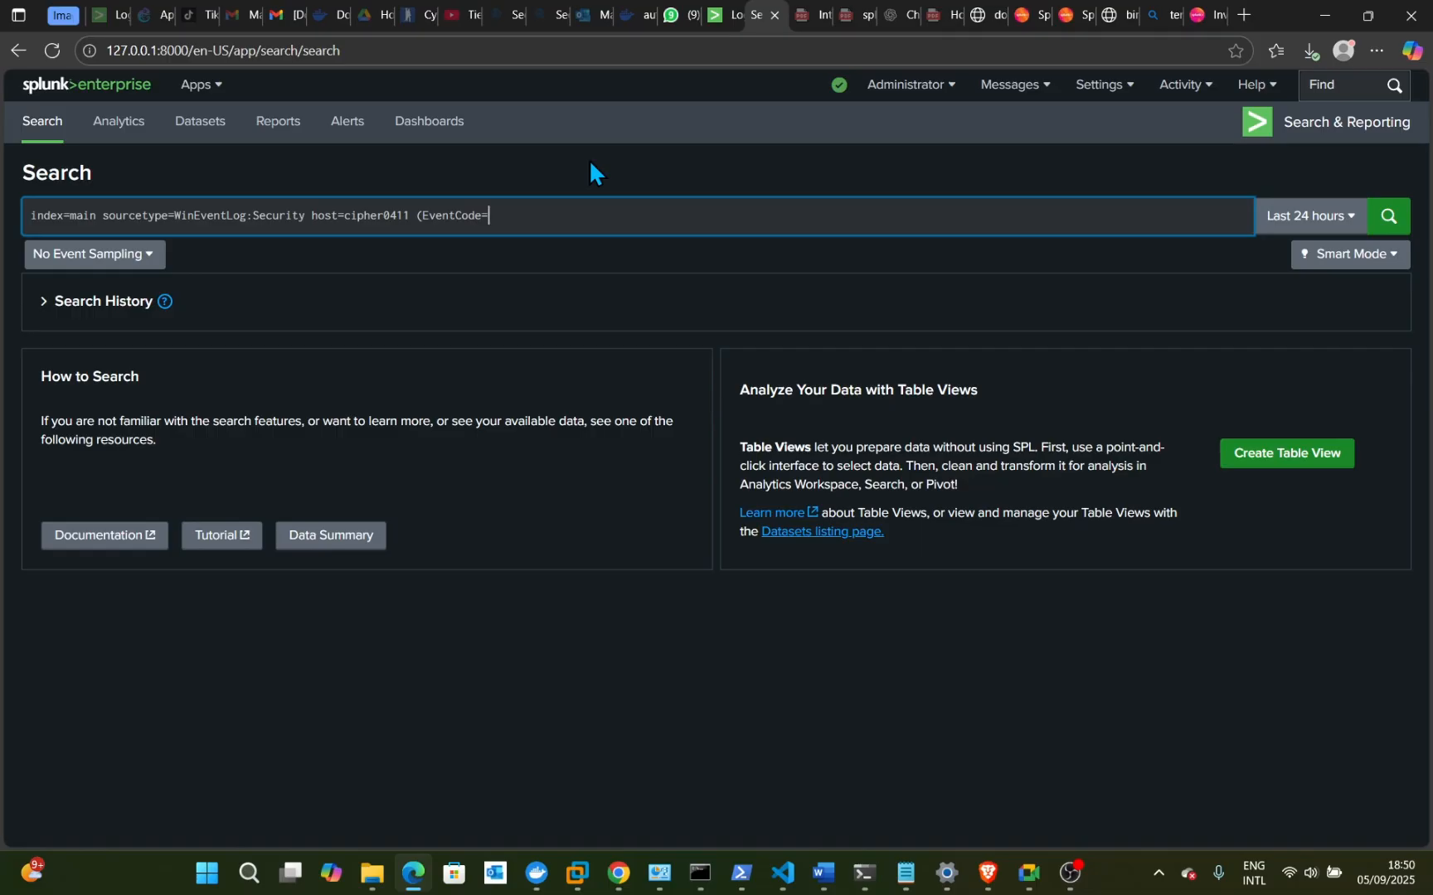
pyautogui.write('4')
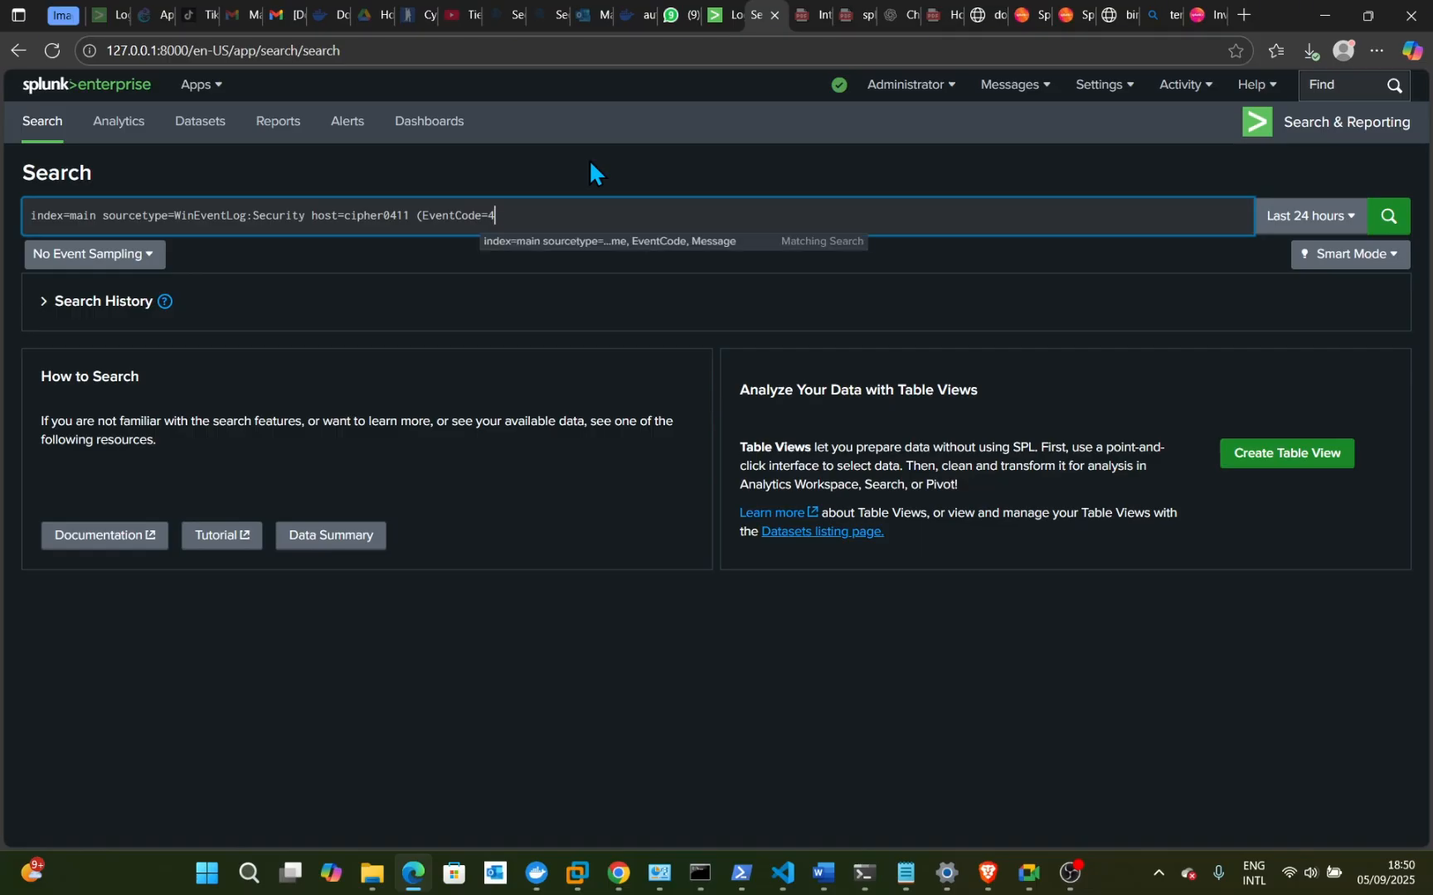
pyautogui.write('720')
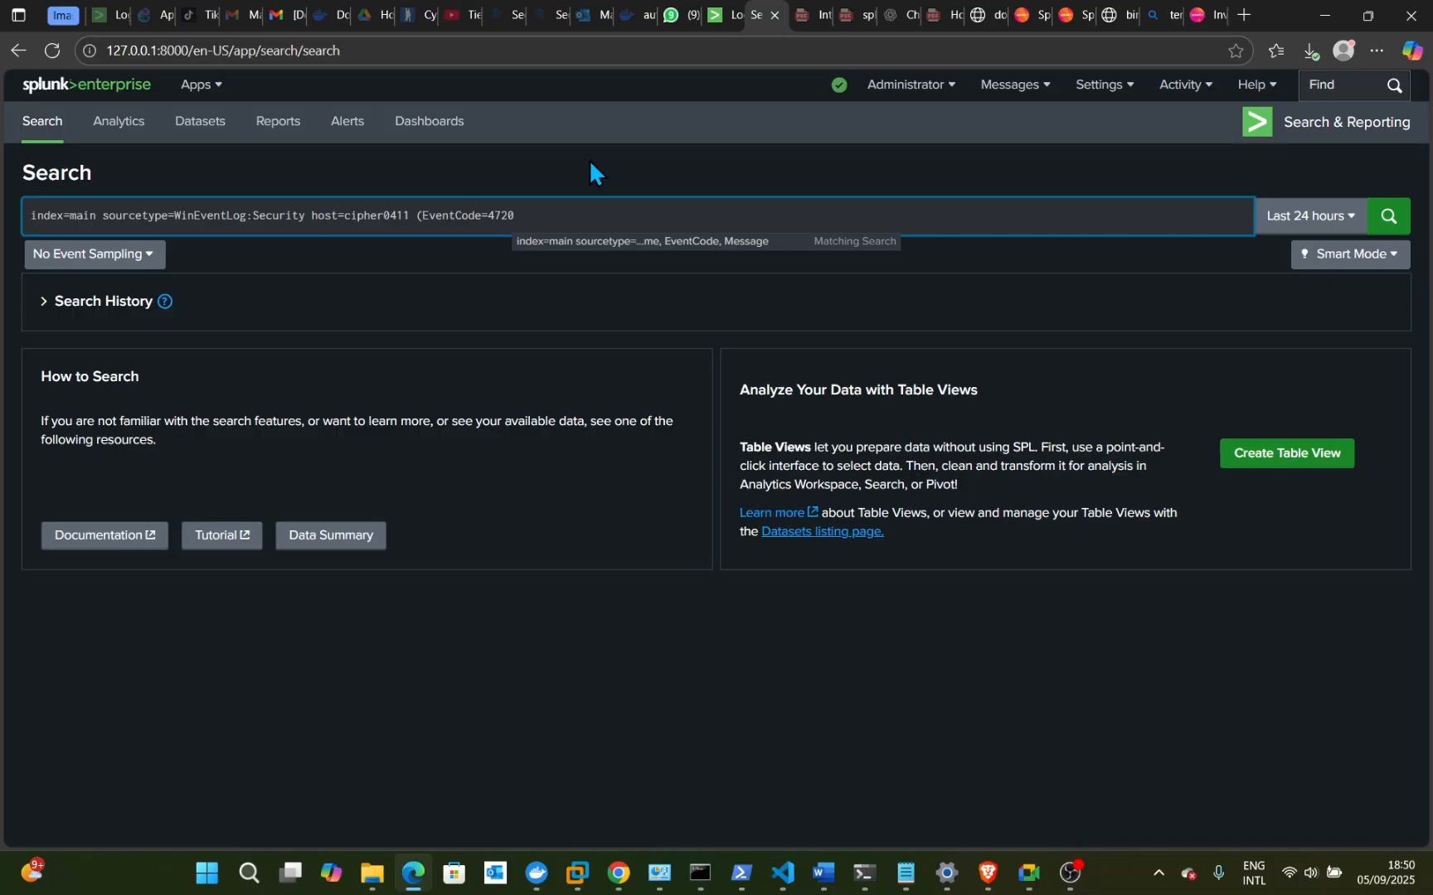
pyautogui.write(' OR EventC')
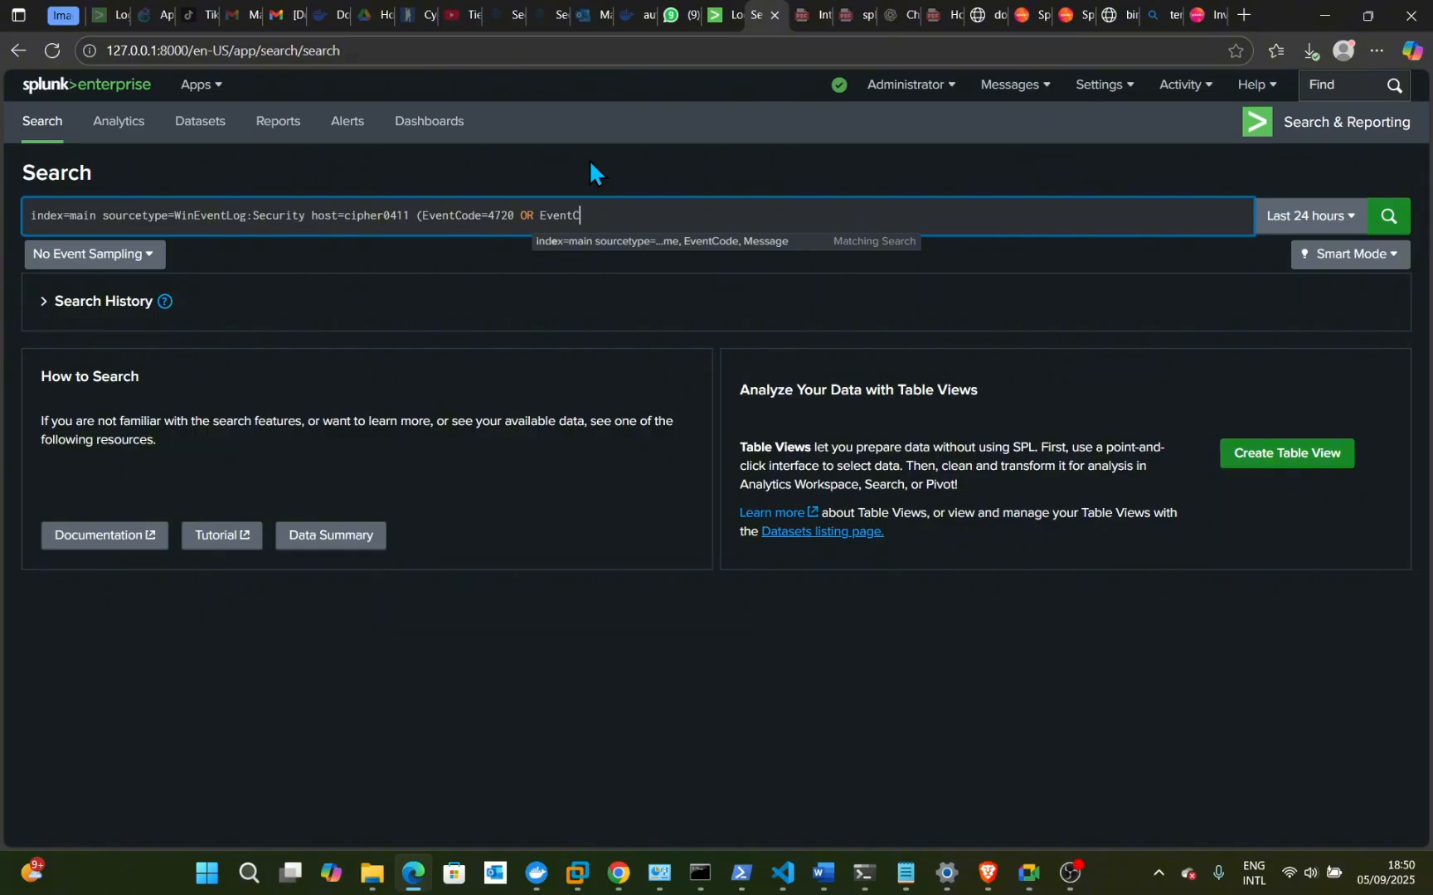
pyautogui.write('ode=')
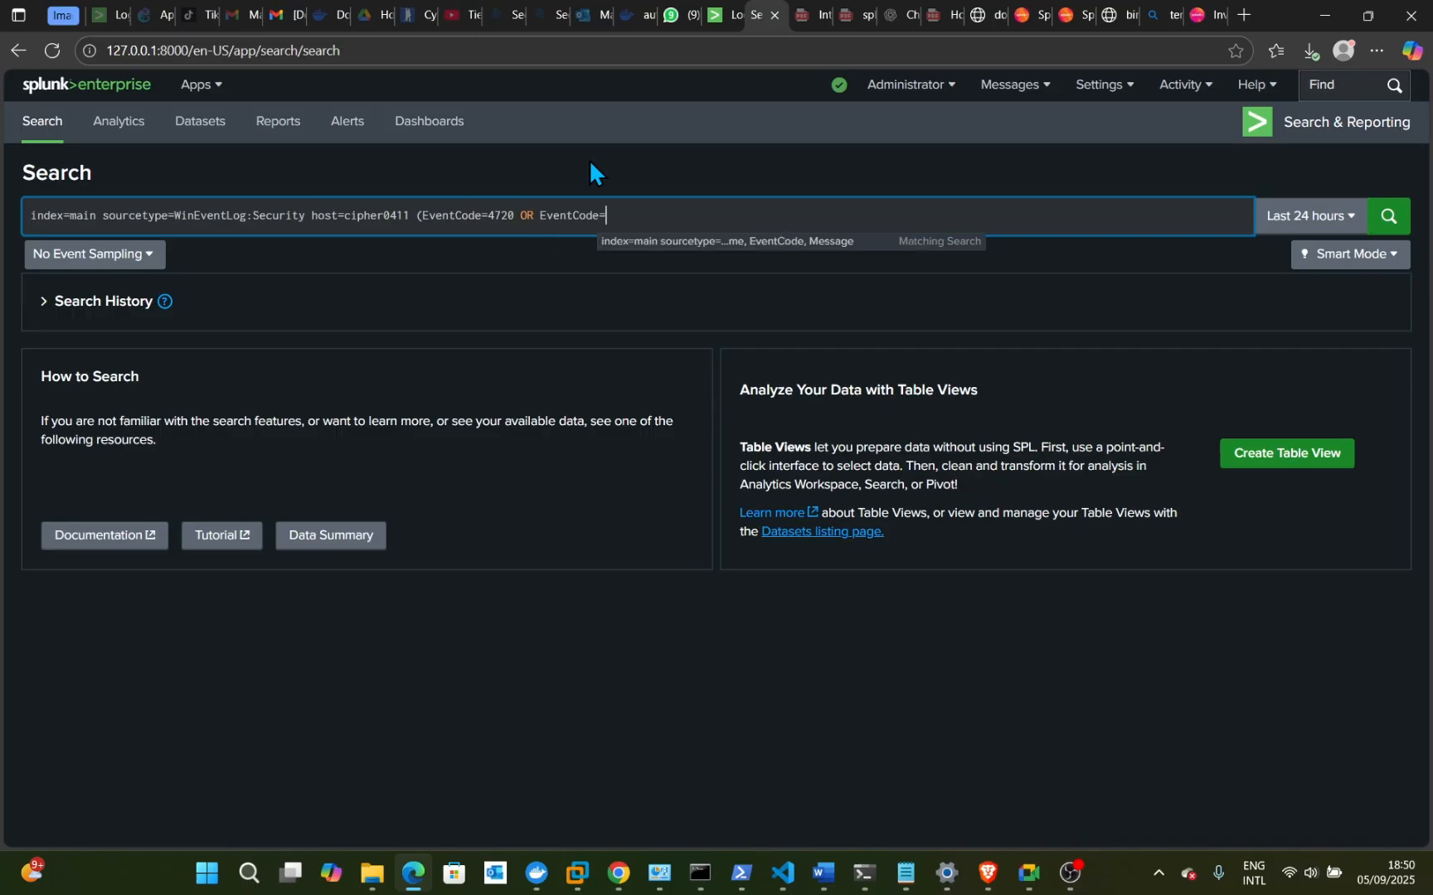
pyautogui.write('42')
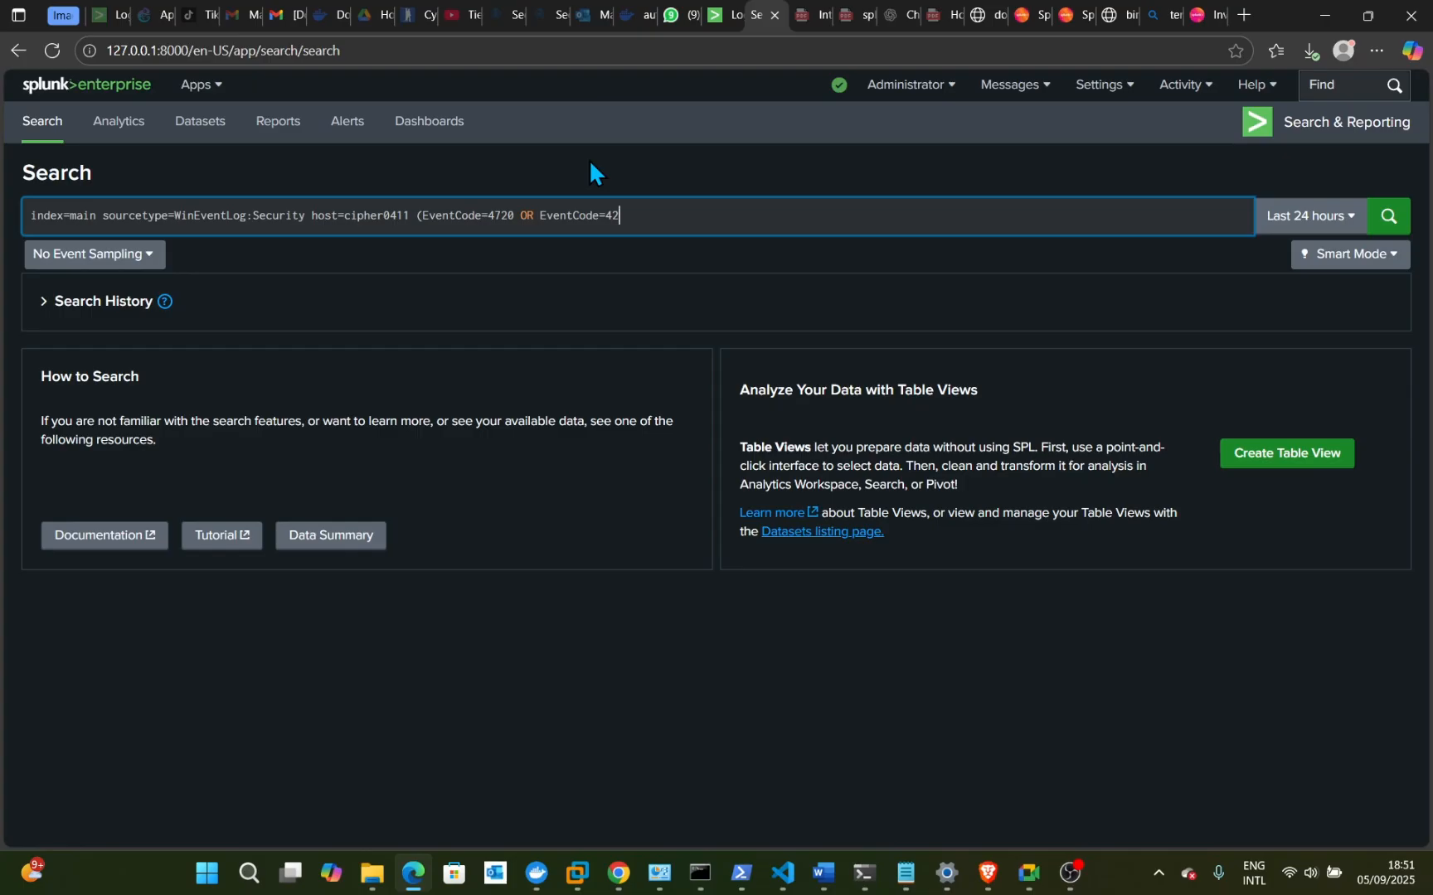
pyautogui.write('26 OR EventCode=4728)')
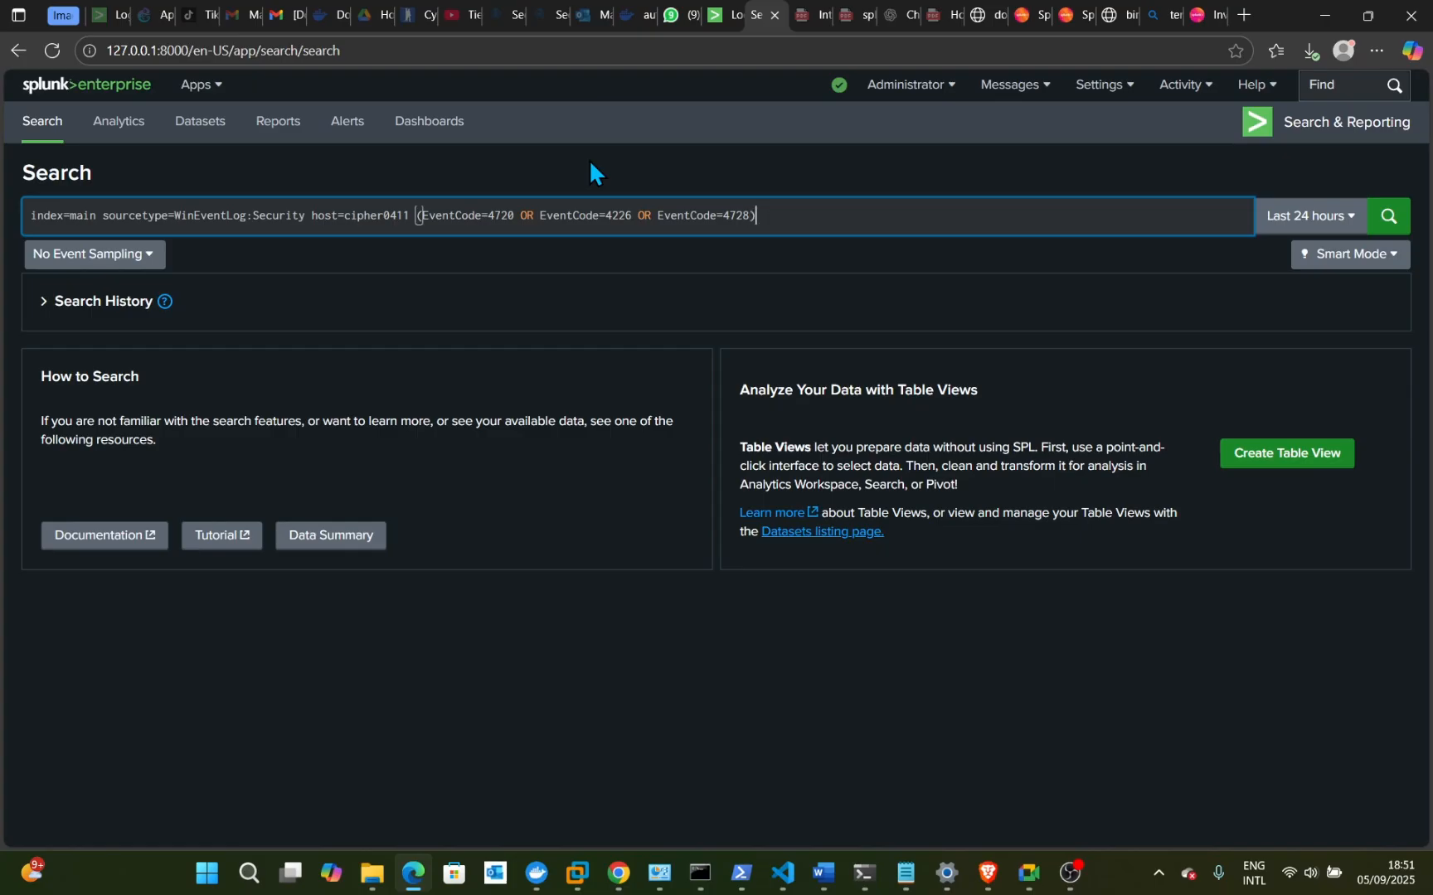
pyautogui.press('Return')
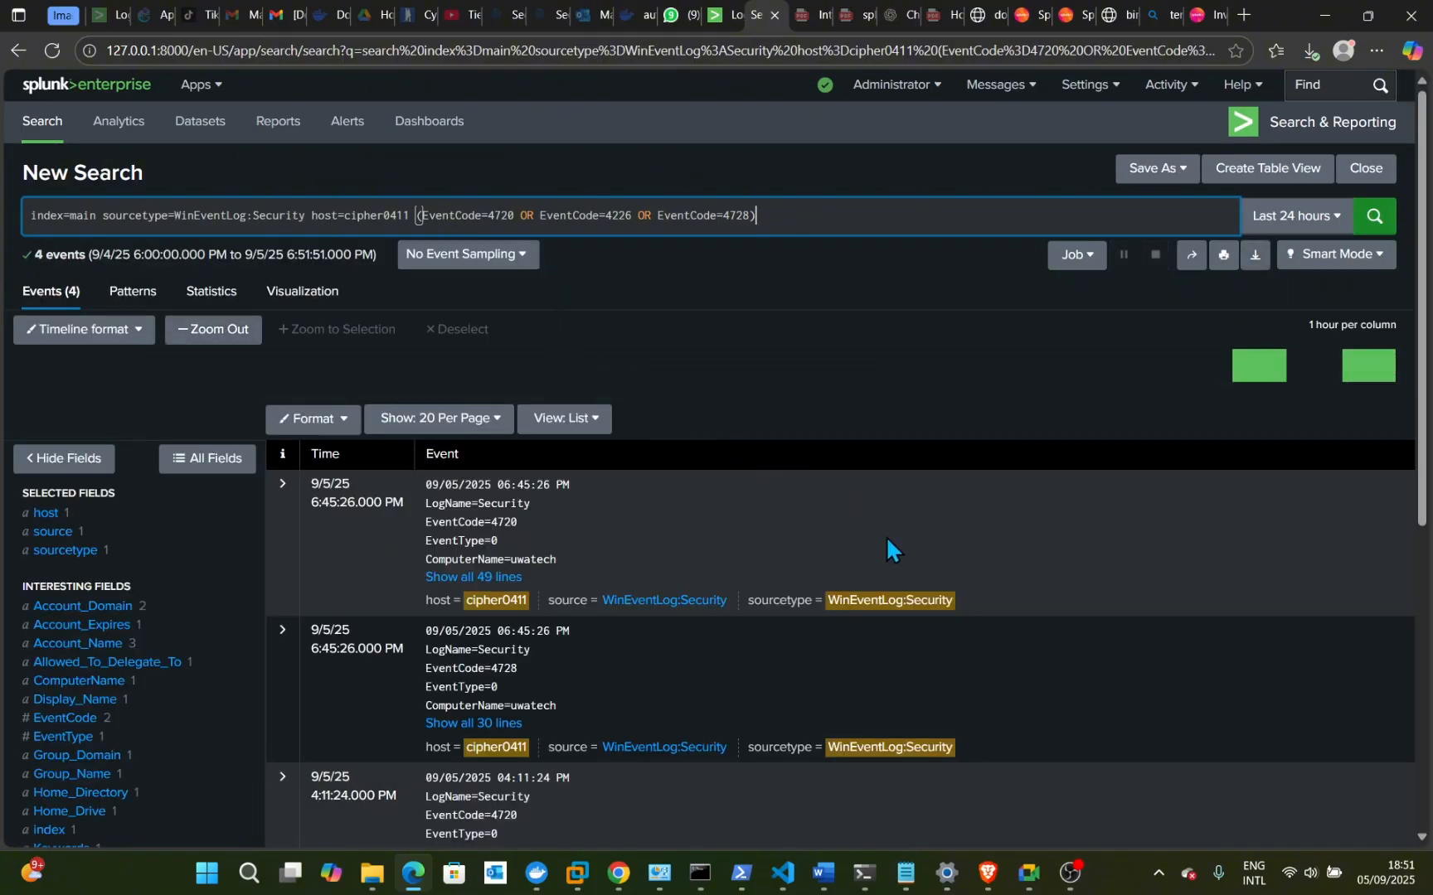
pyautogui.scroll(-1, 886, 539)
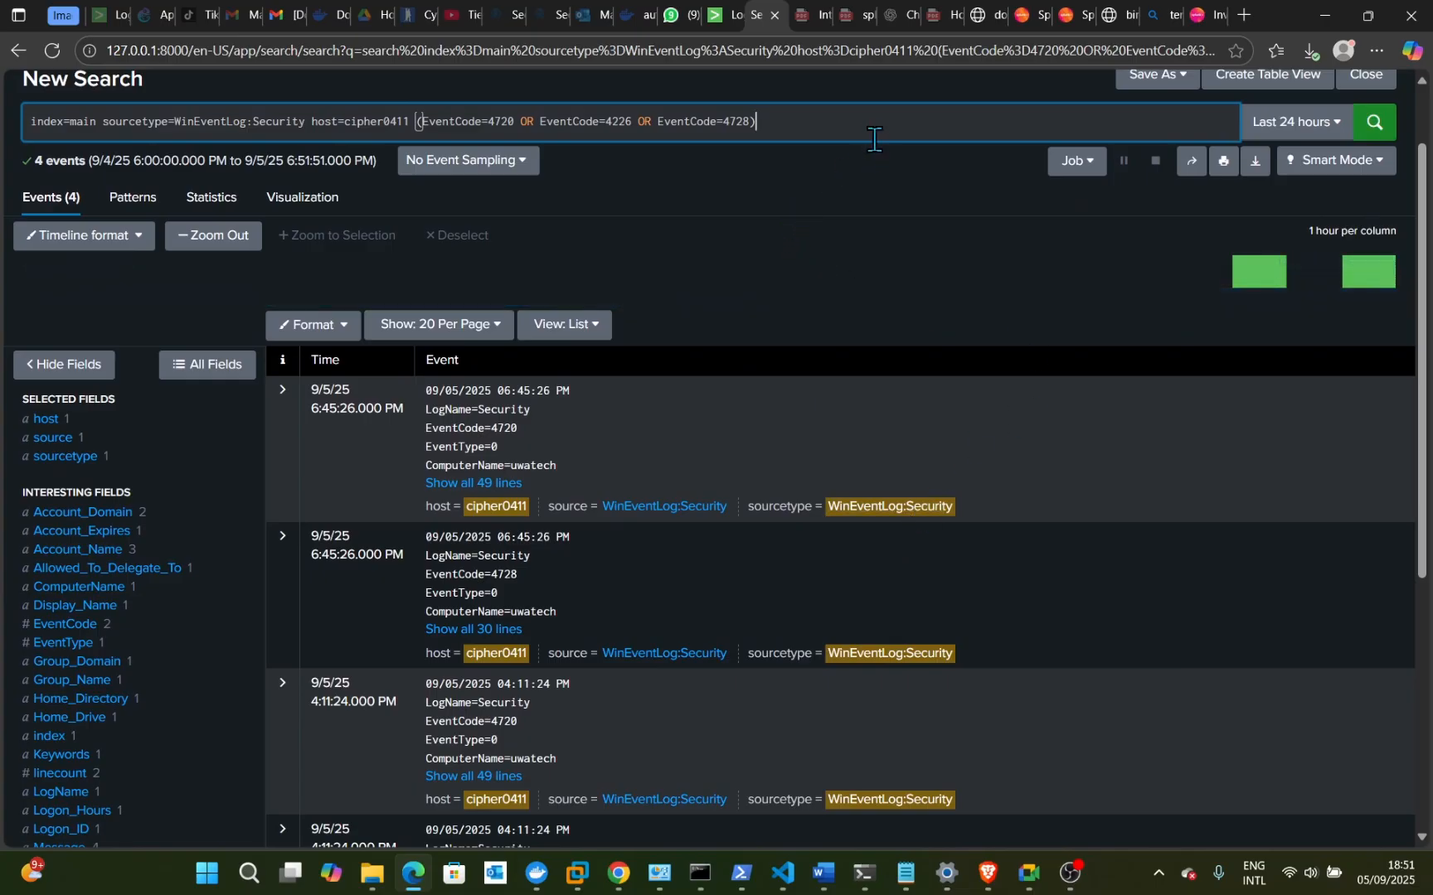
pyautogui.click(1377, 137)
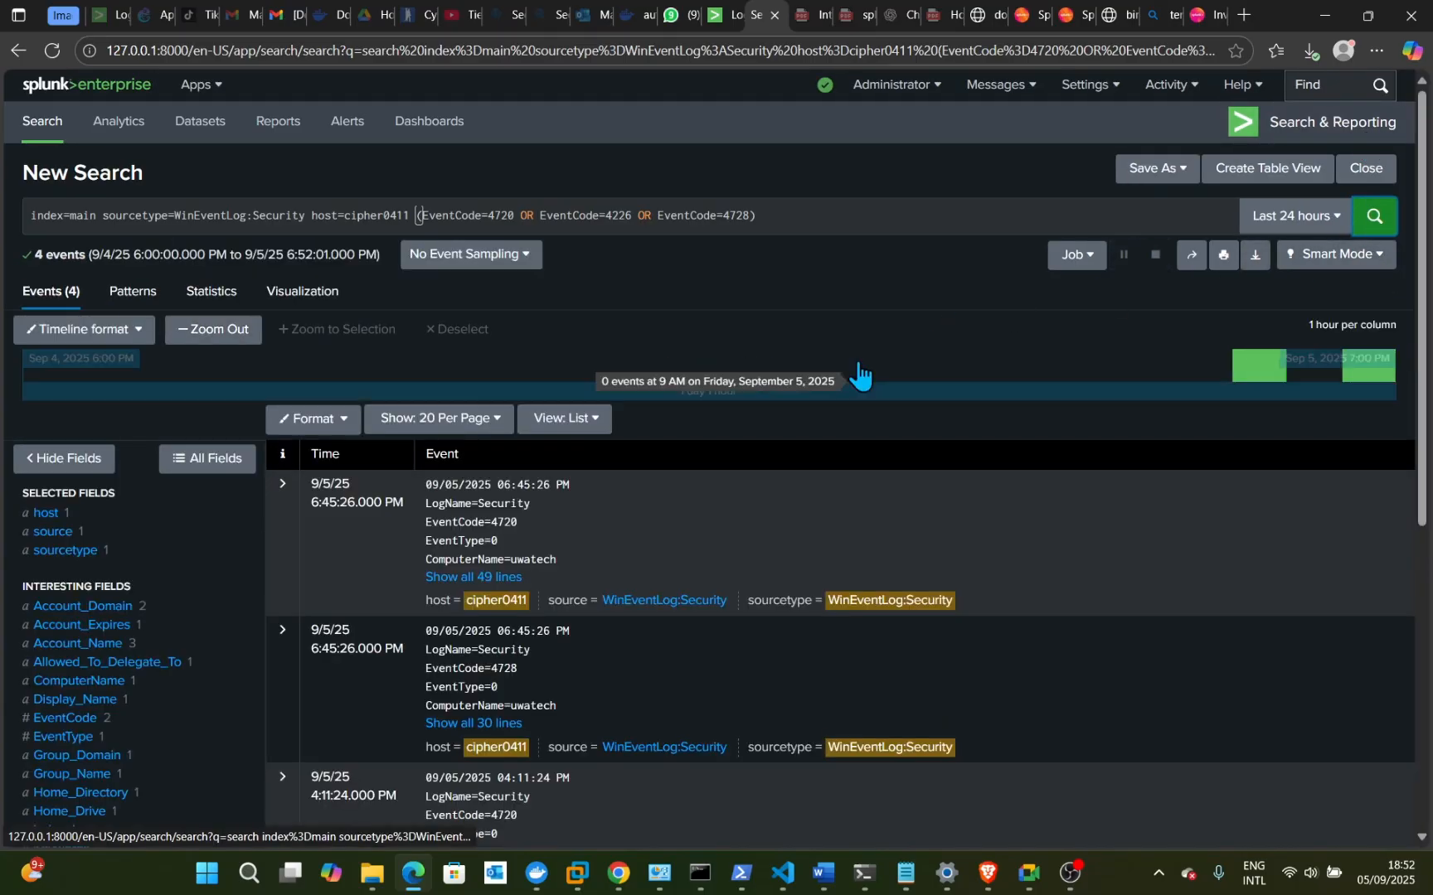
pyautogui.scroll(-1, 701, 533)
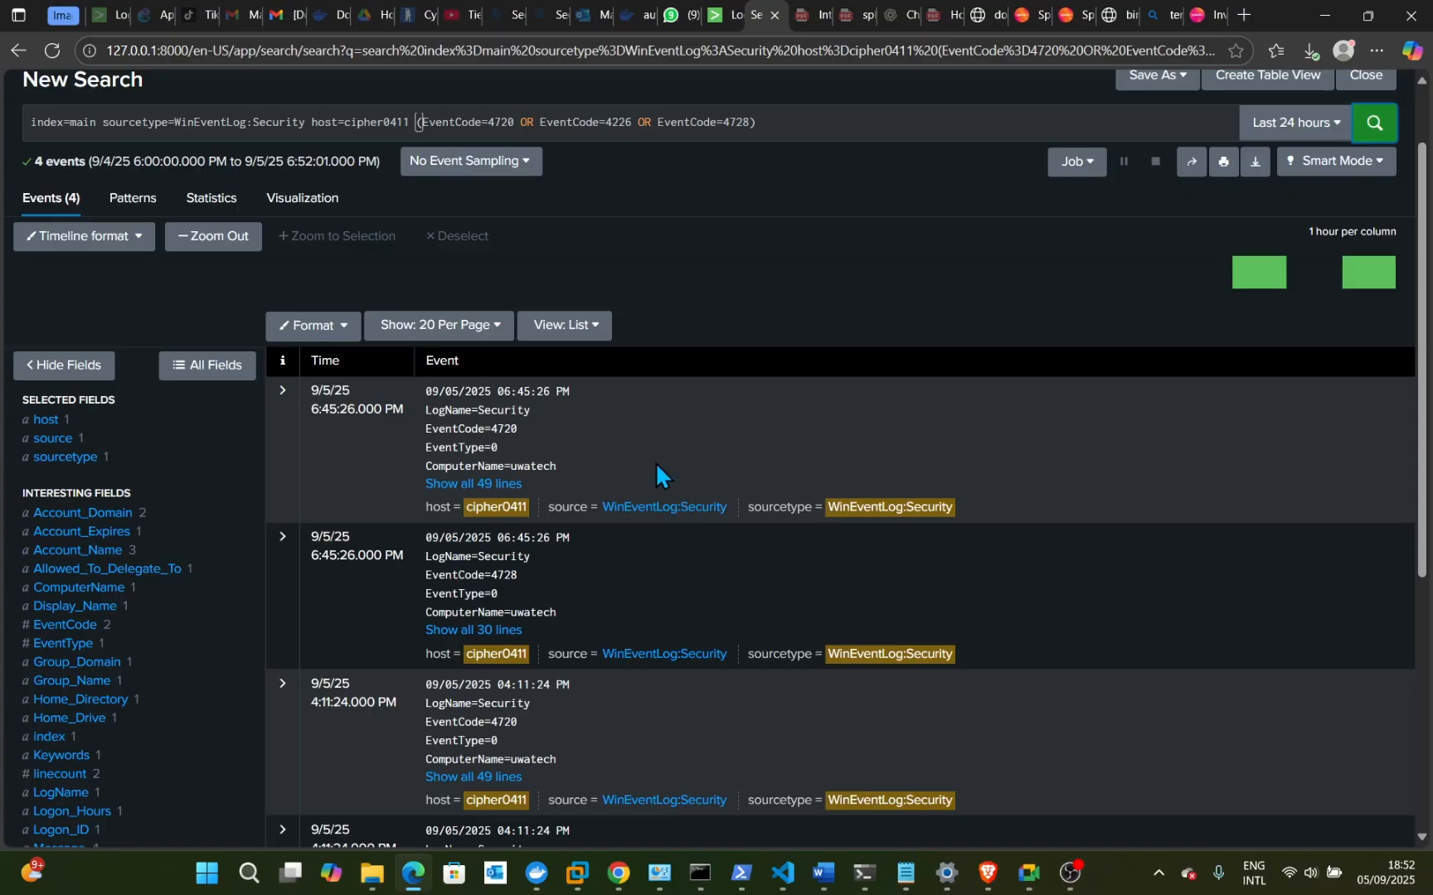
pyautogui.scroll(-1, 595, 518)
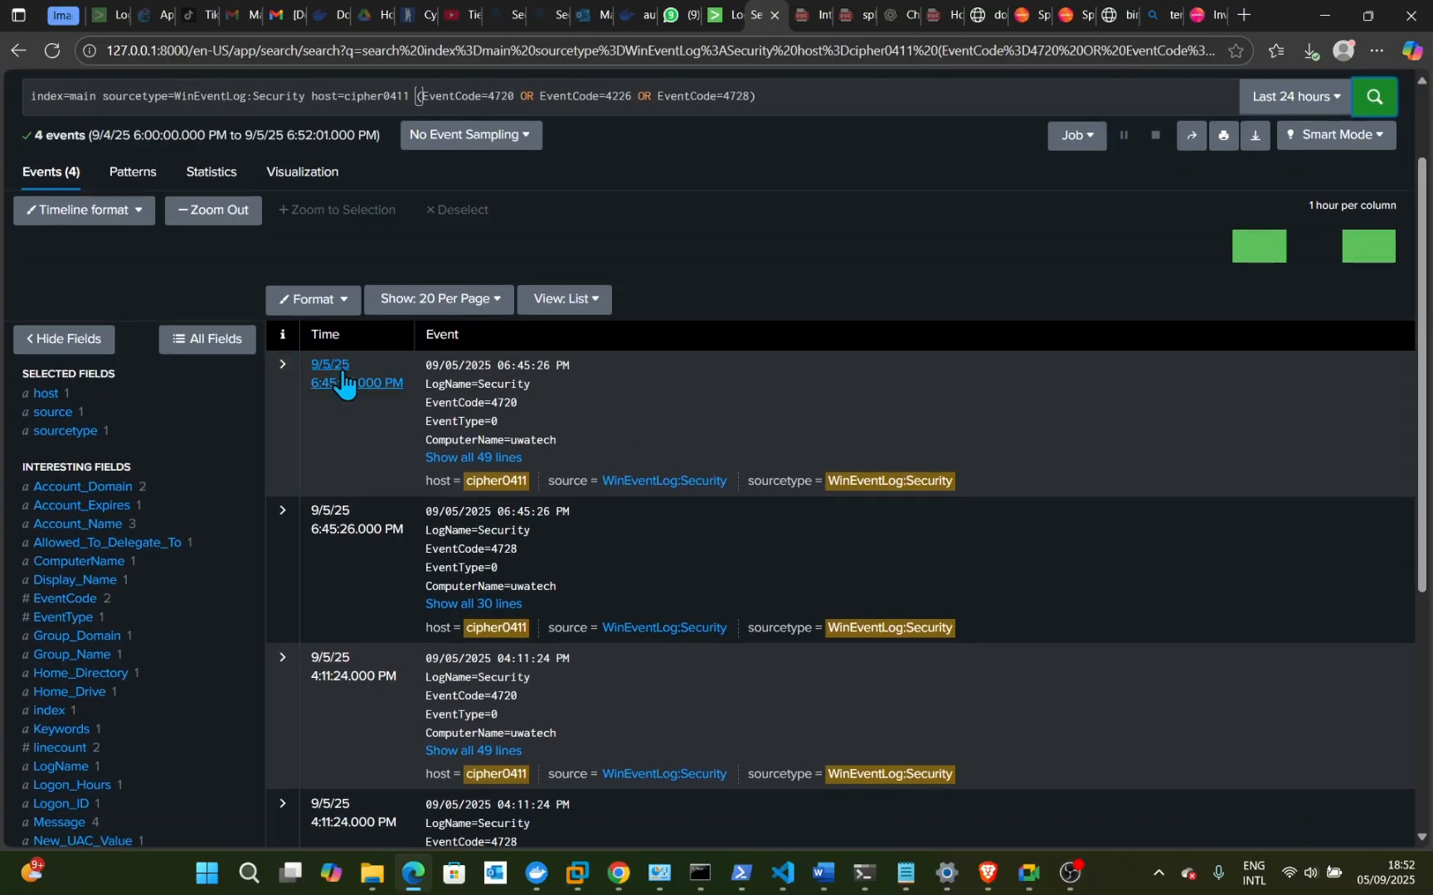
pyautogui.scroll(-1, 578, 468)
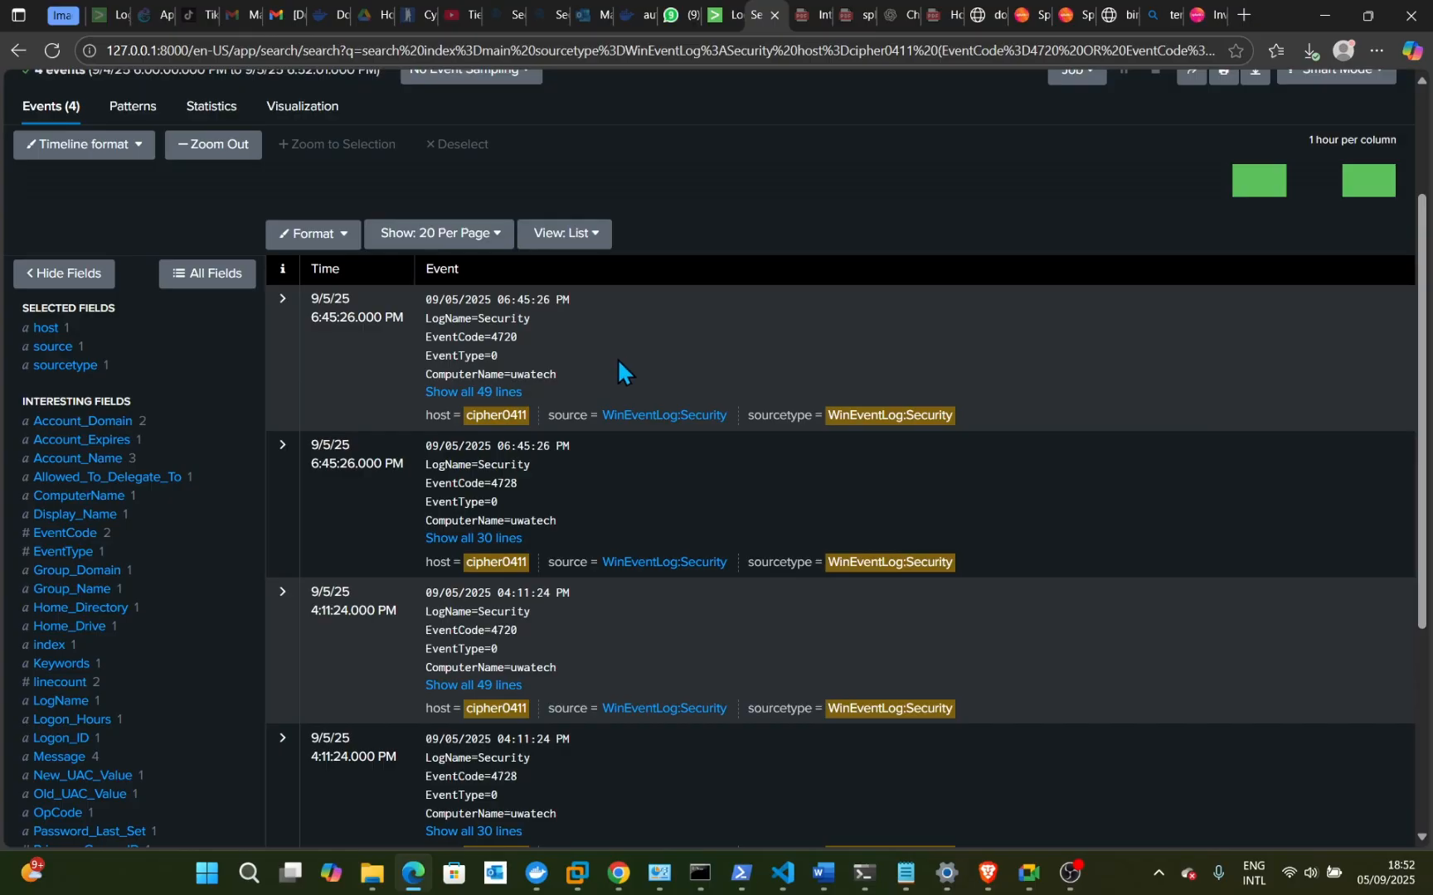
pyautogui.scroll(-1, 617, 358)
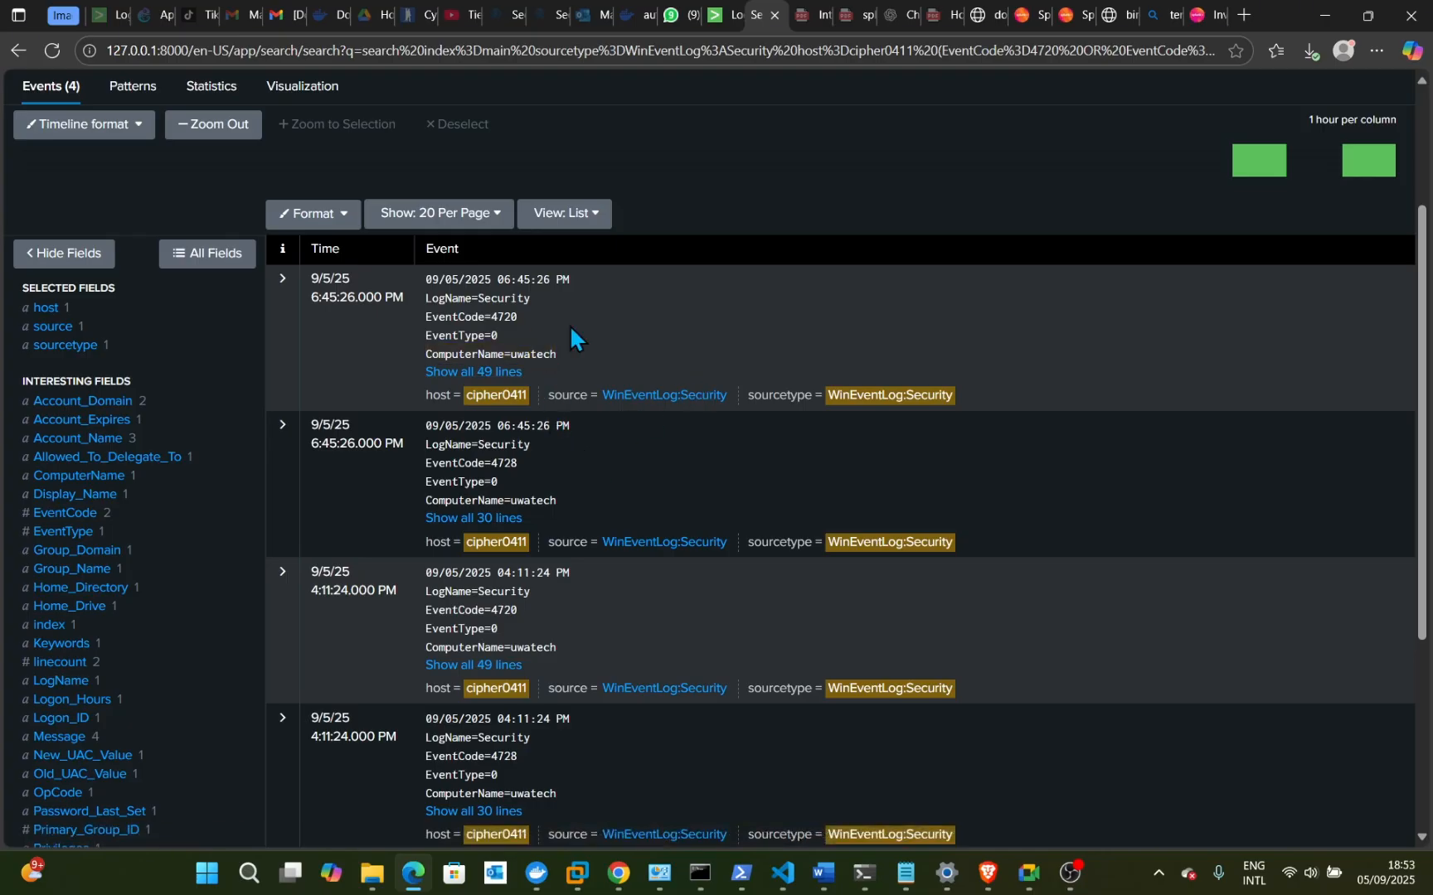
pyautogui.scroll(-1, 637, 328)
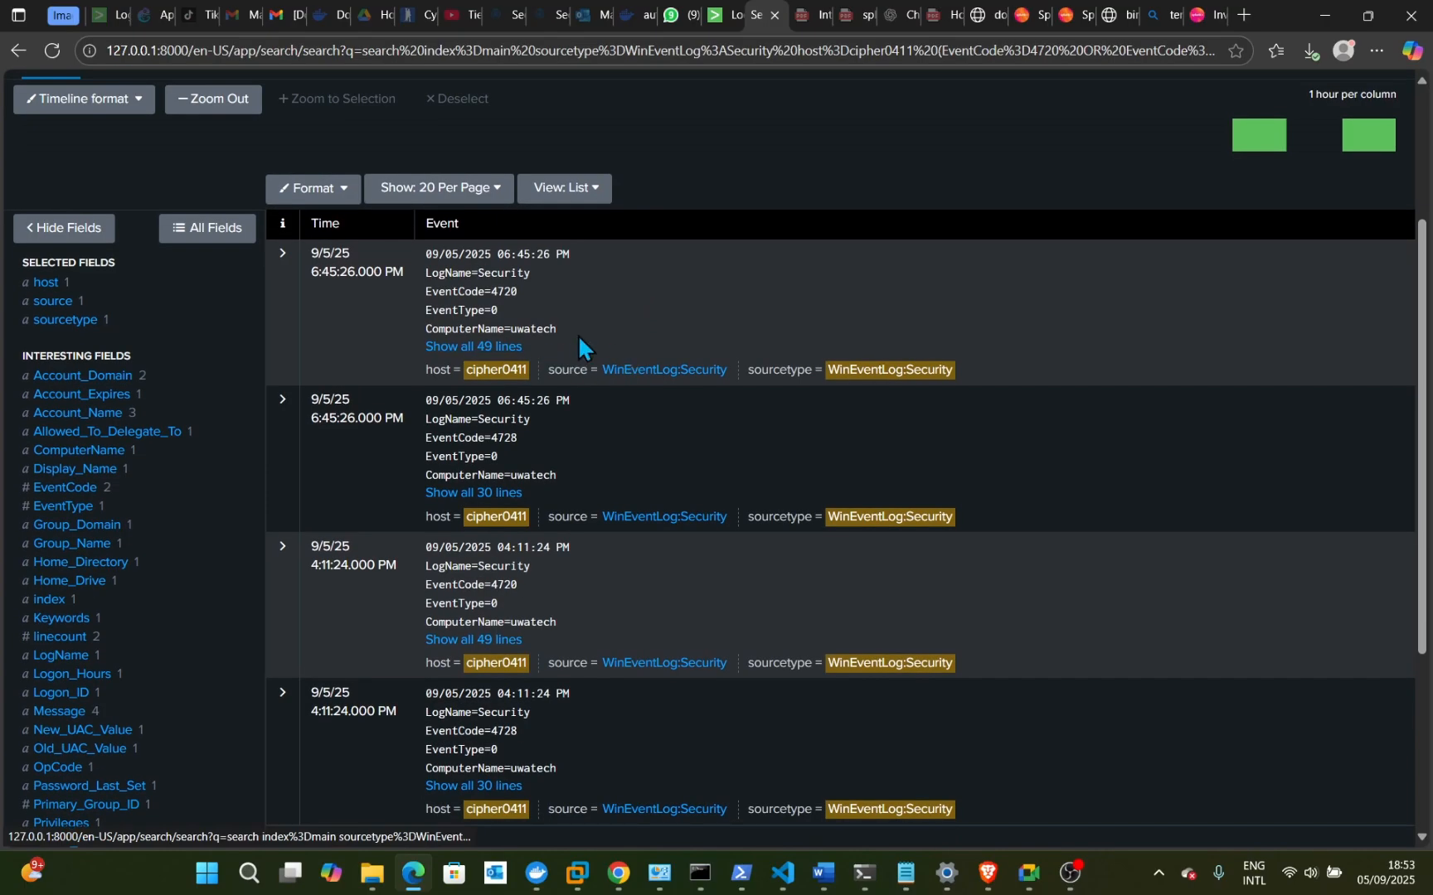
pyautogui.moveTo(522, 352); pyautogui.dragTo(585, 454)
pyautogui.scroll(-1, 589, 519)
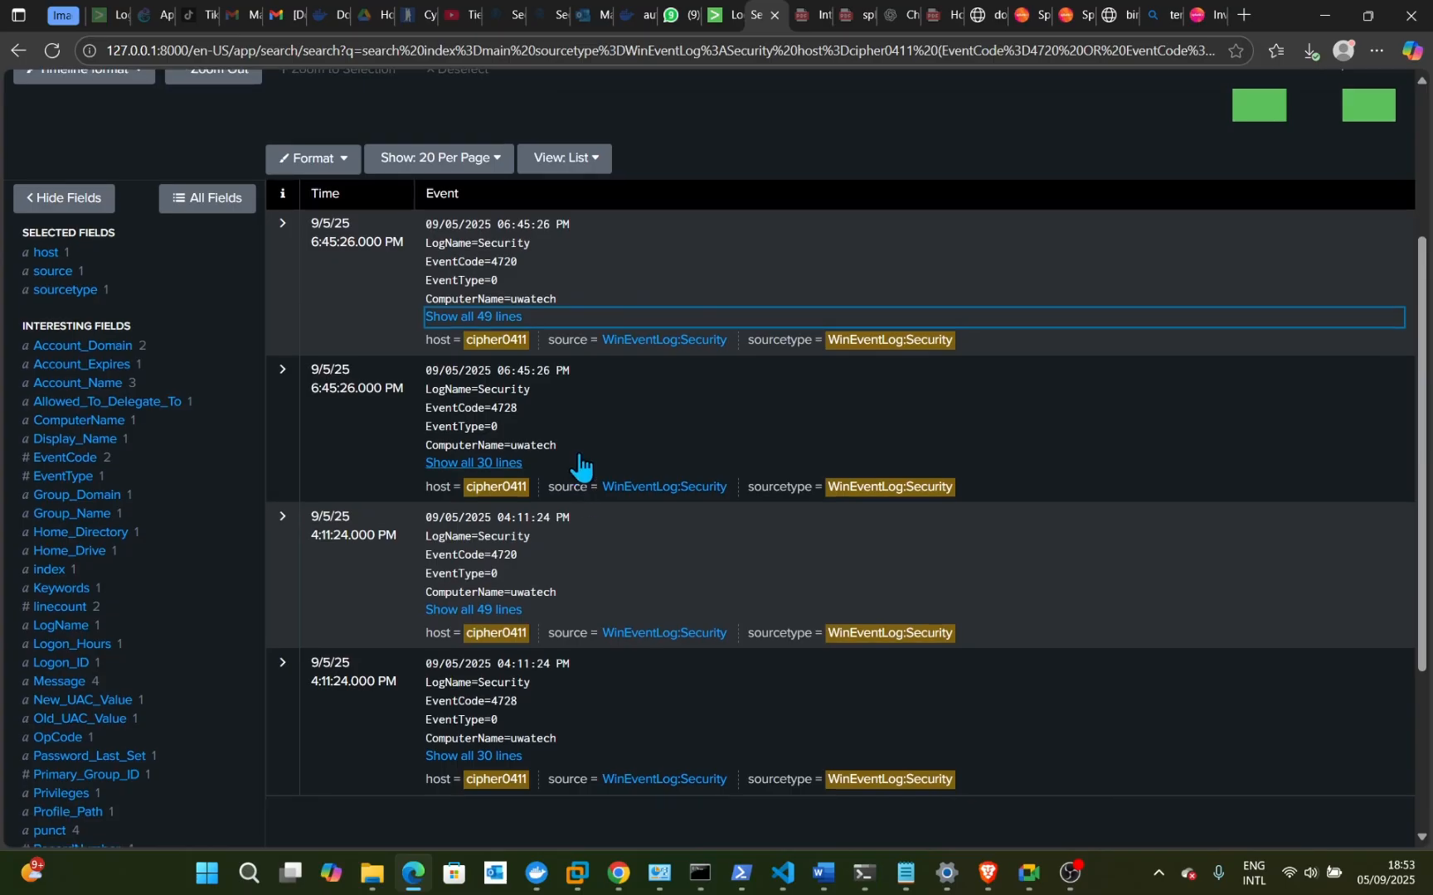
pyautogui.scroll(-2, 586, 454)
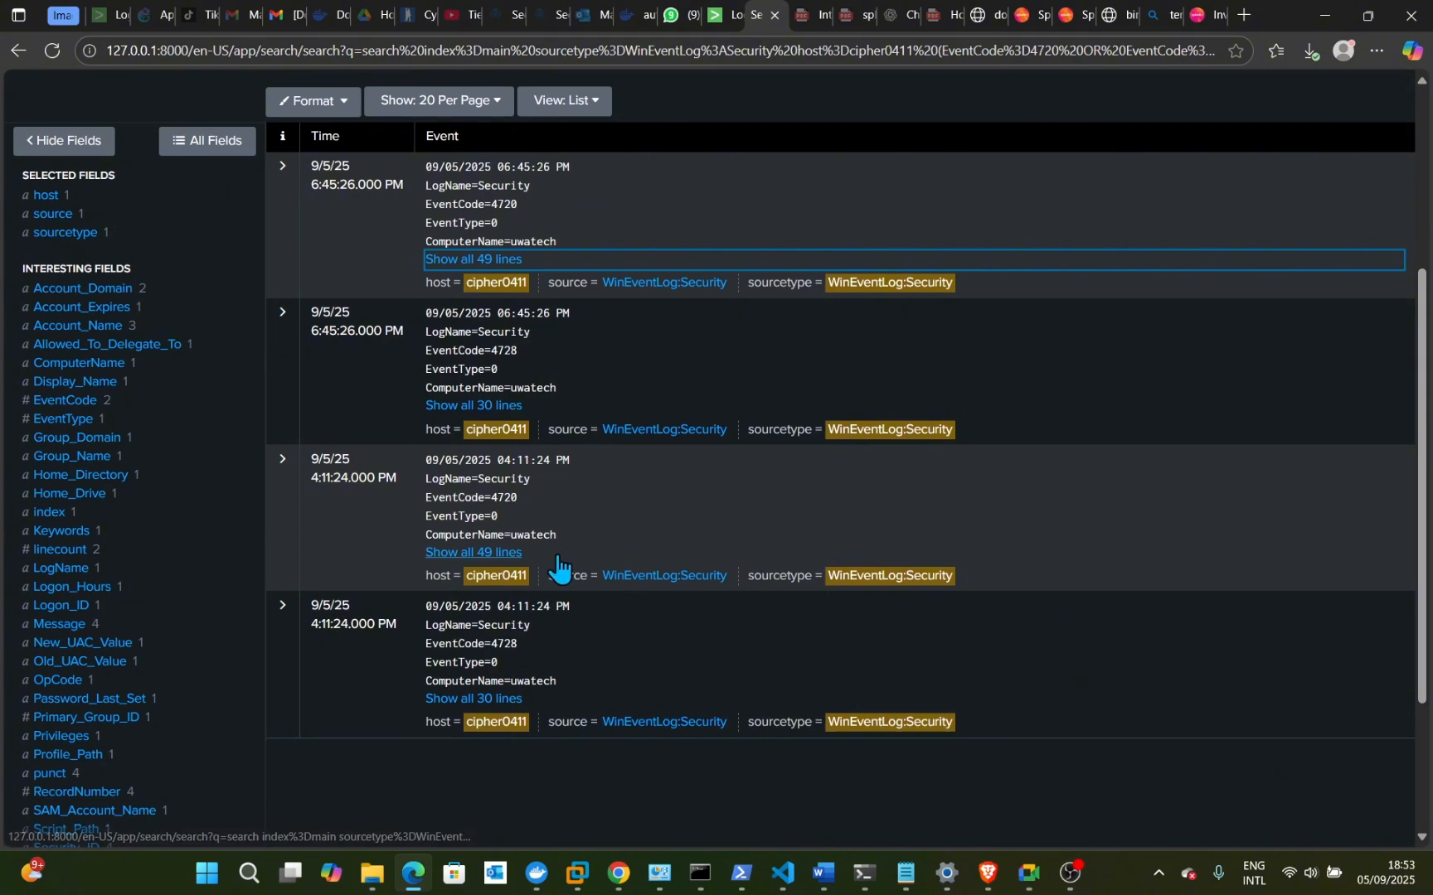
pyautogui.scroll(2, 562, 566)
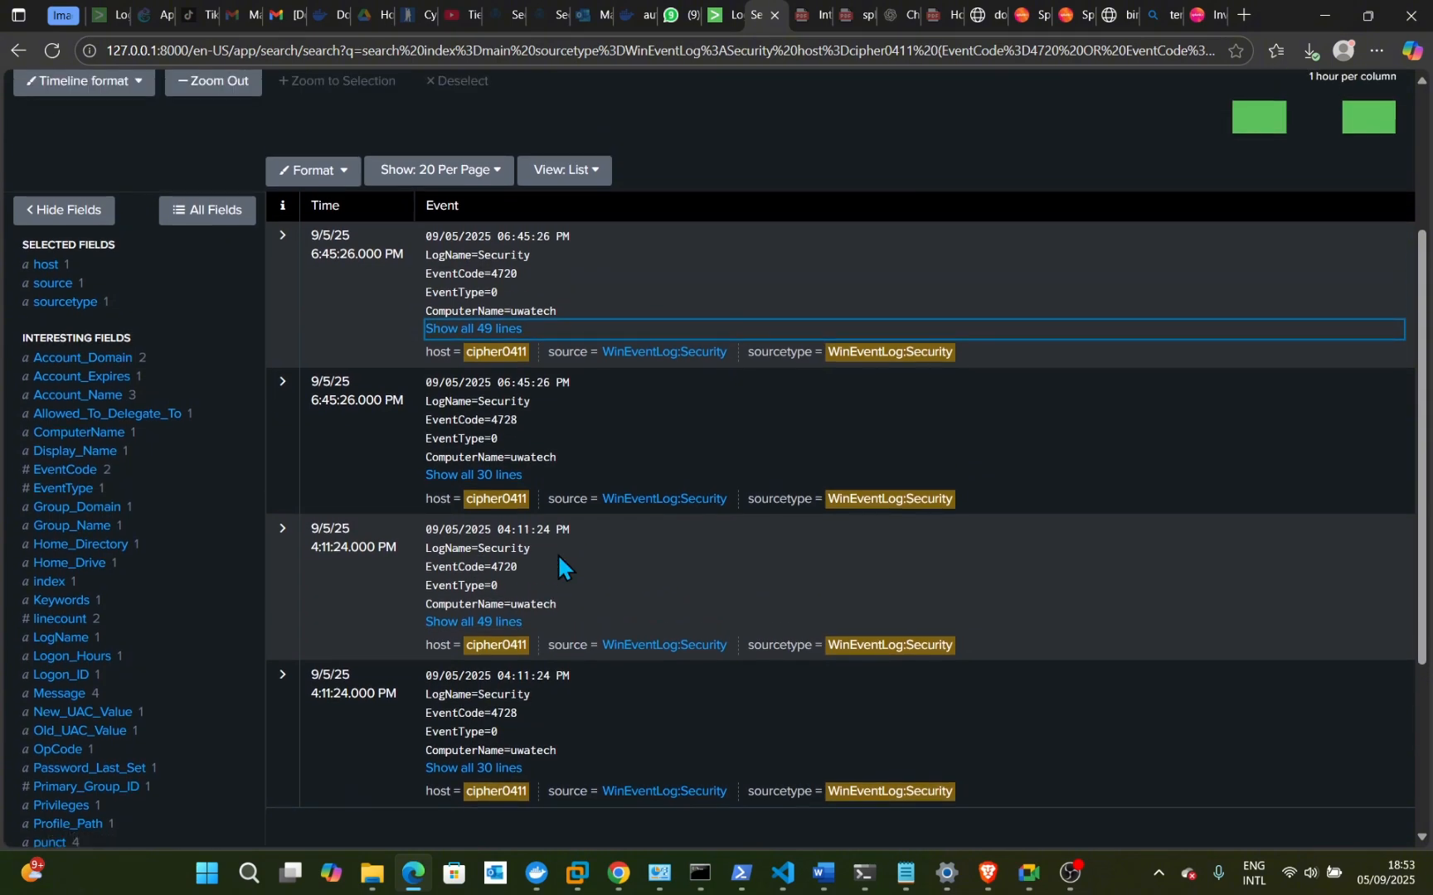
pyautogui.scroll(2, 559, 558)
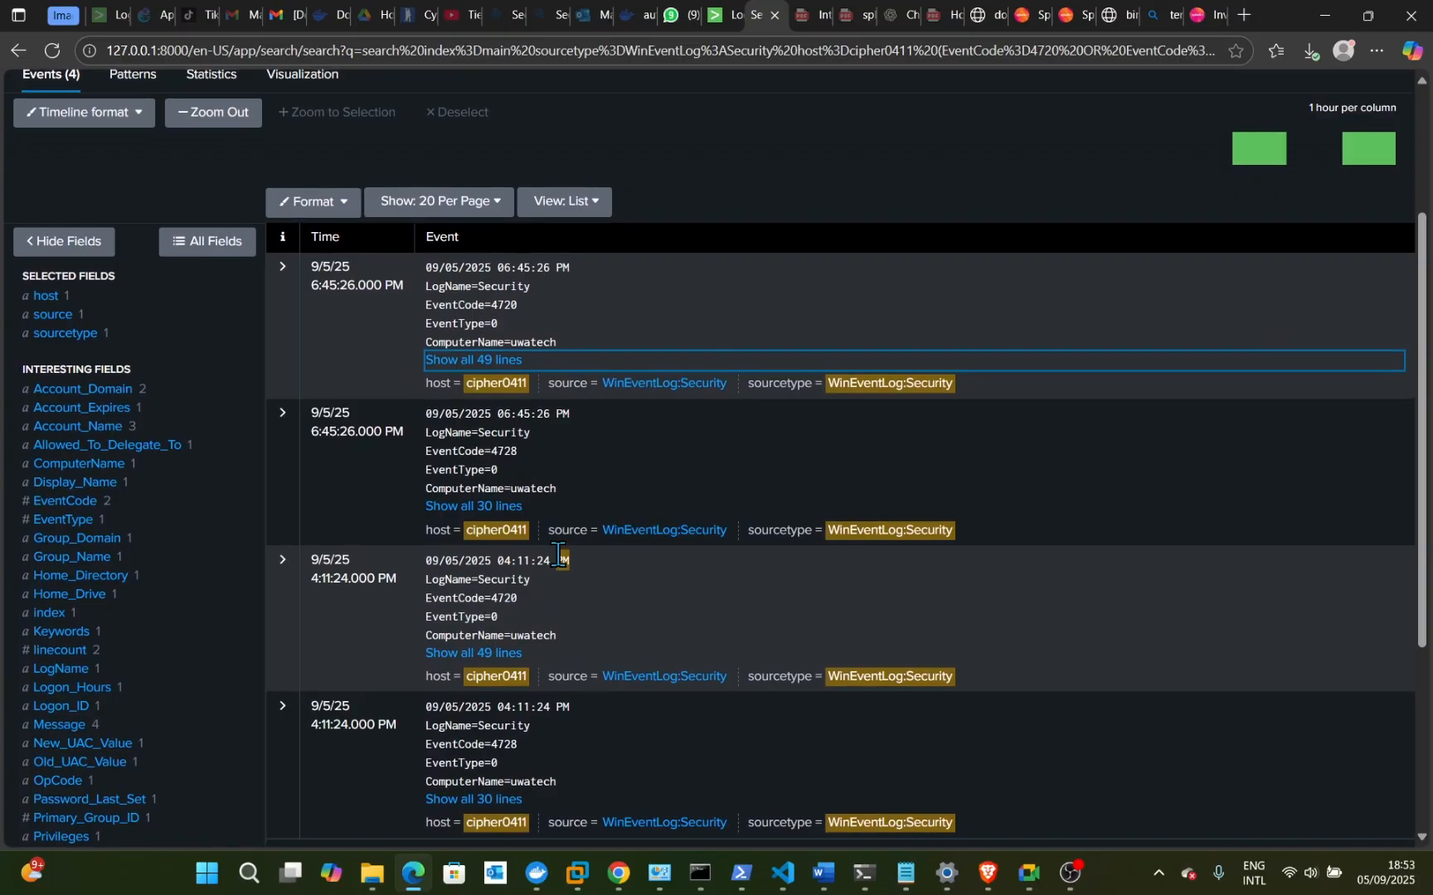
pyautogui.scroll(1, 631, 488)
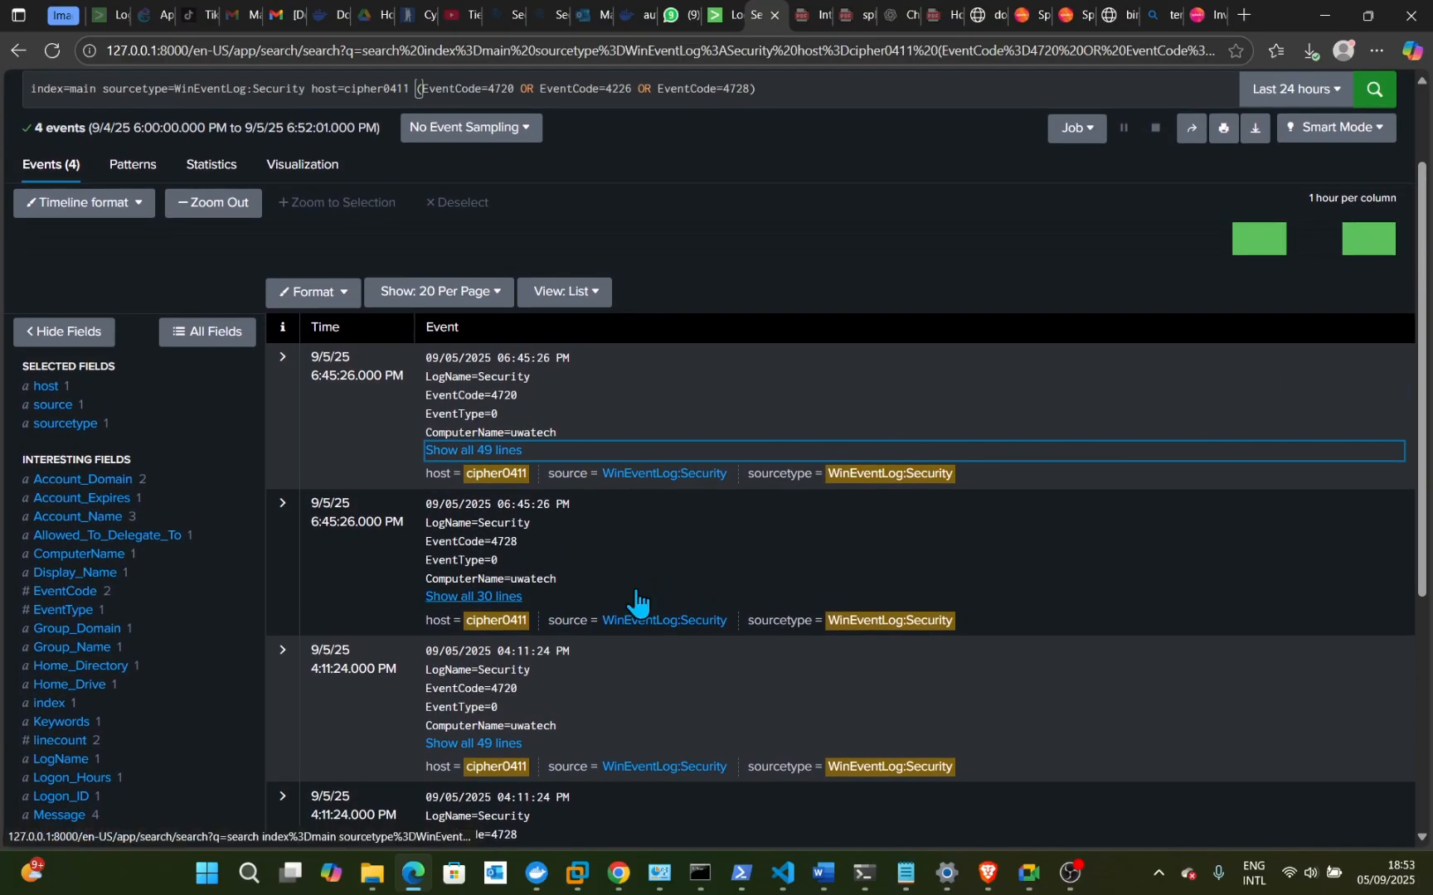
pyautogui.scroll(-2, 636, 597)
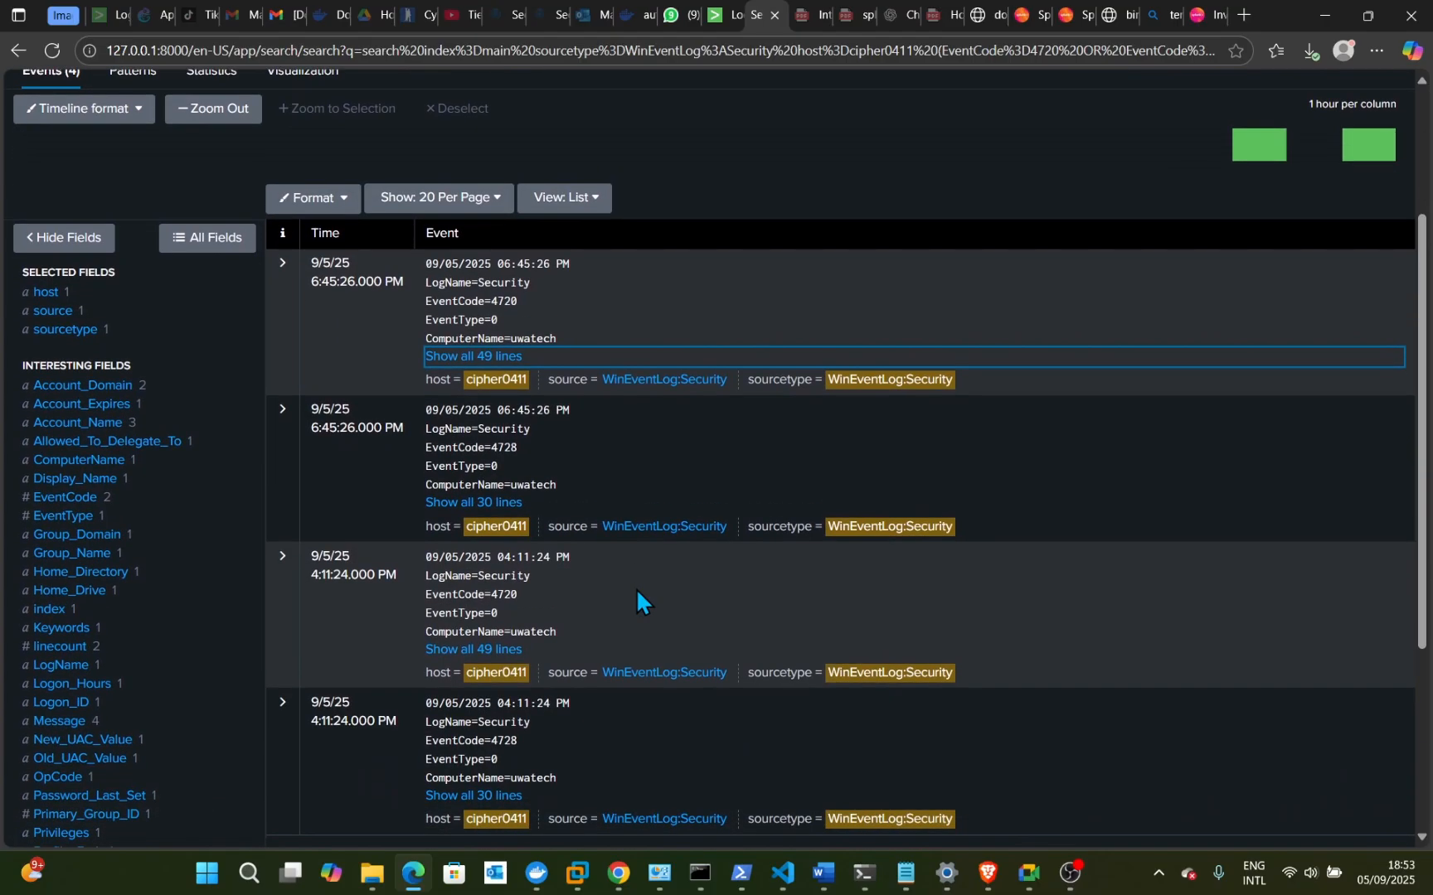
pyautogui.scroll(-2, 614, 566)
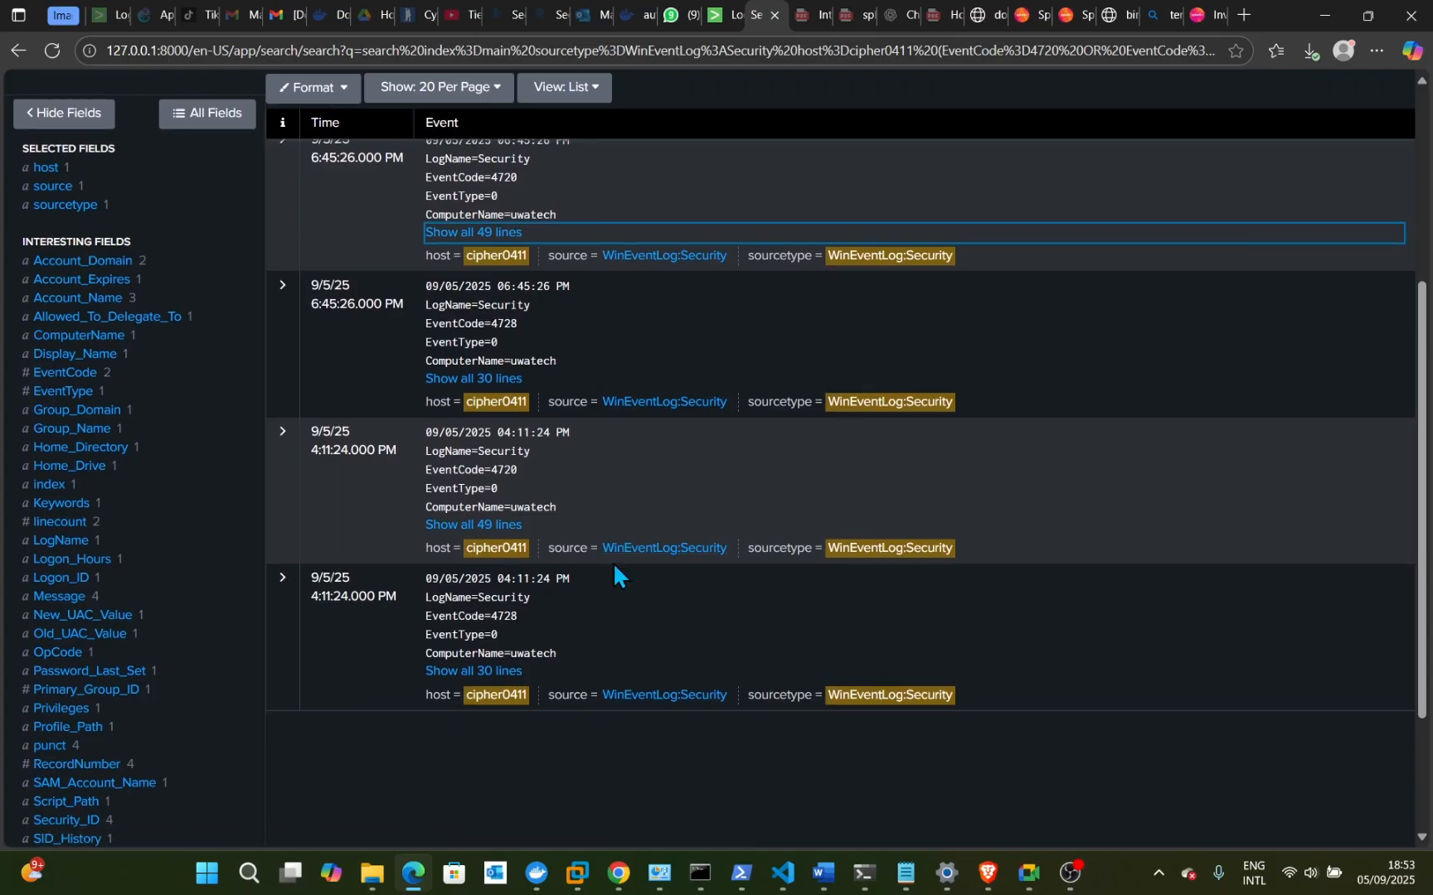
pyautogui.scroll(4, 613, 572)
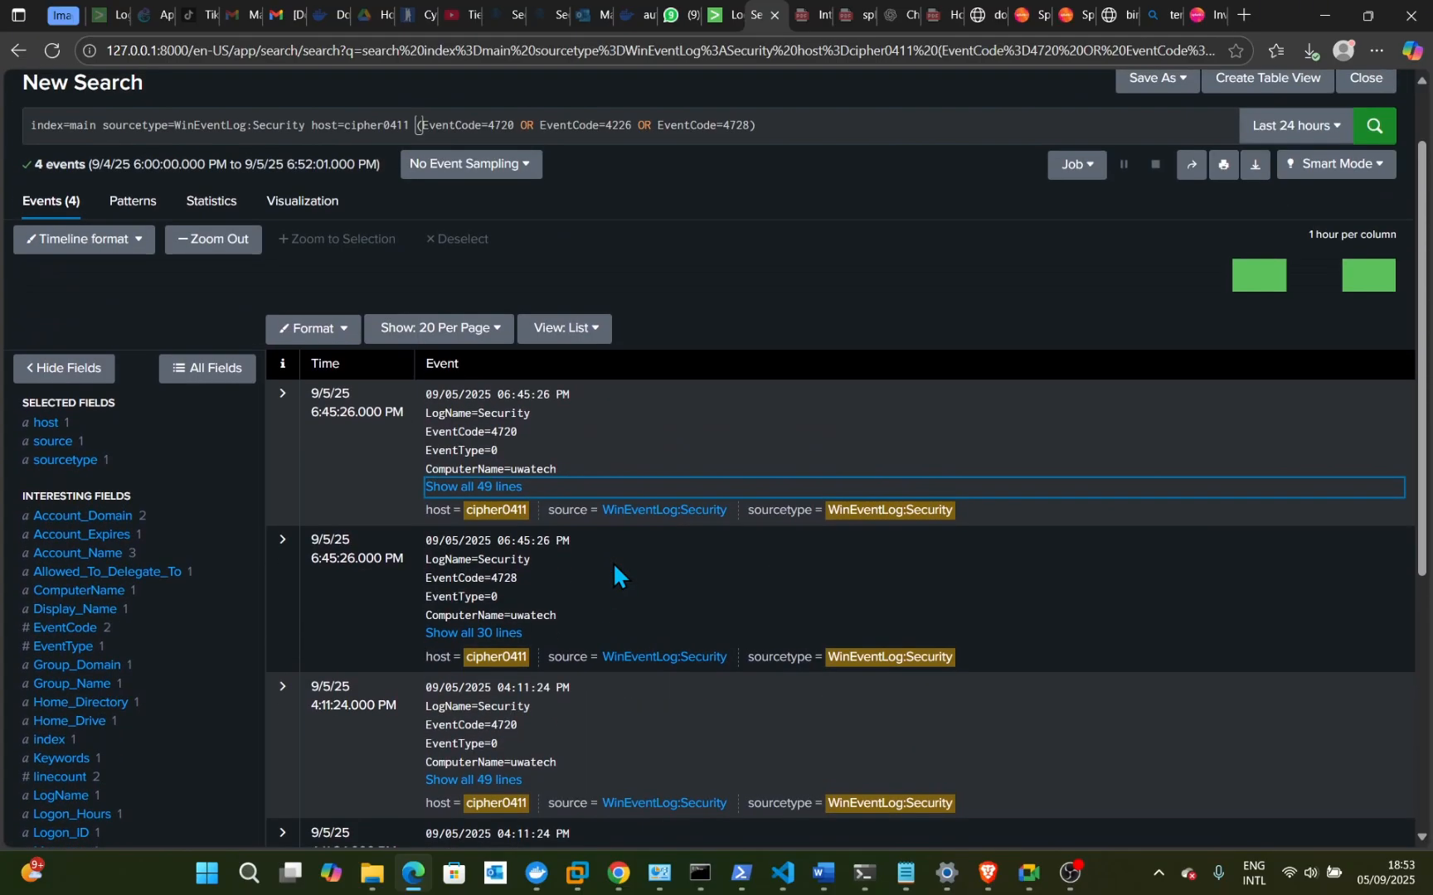
pyautogui.scroll(-2, 613, 572)
pyautogui.scroll(-1, 612, 563)
pyautogui.scroll(1, 612, 562)
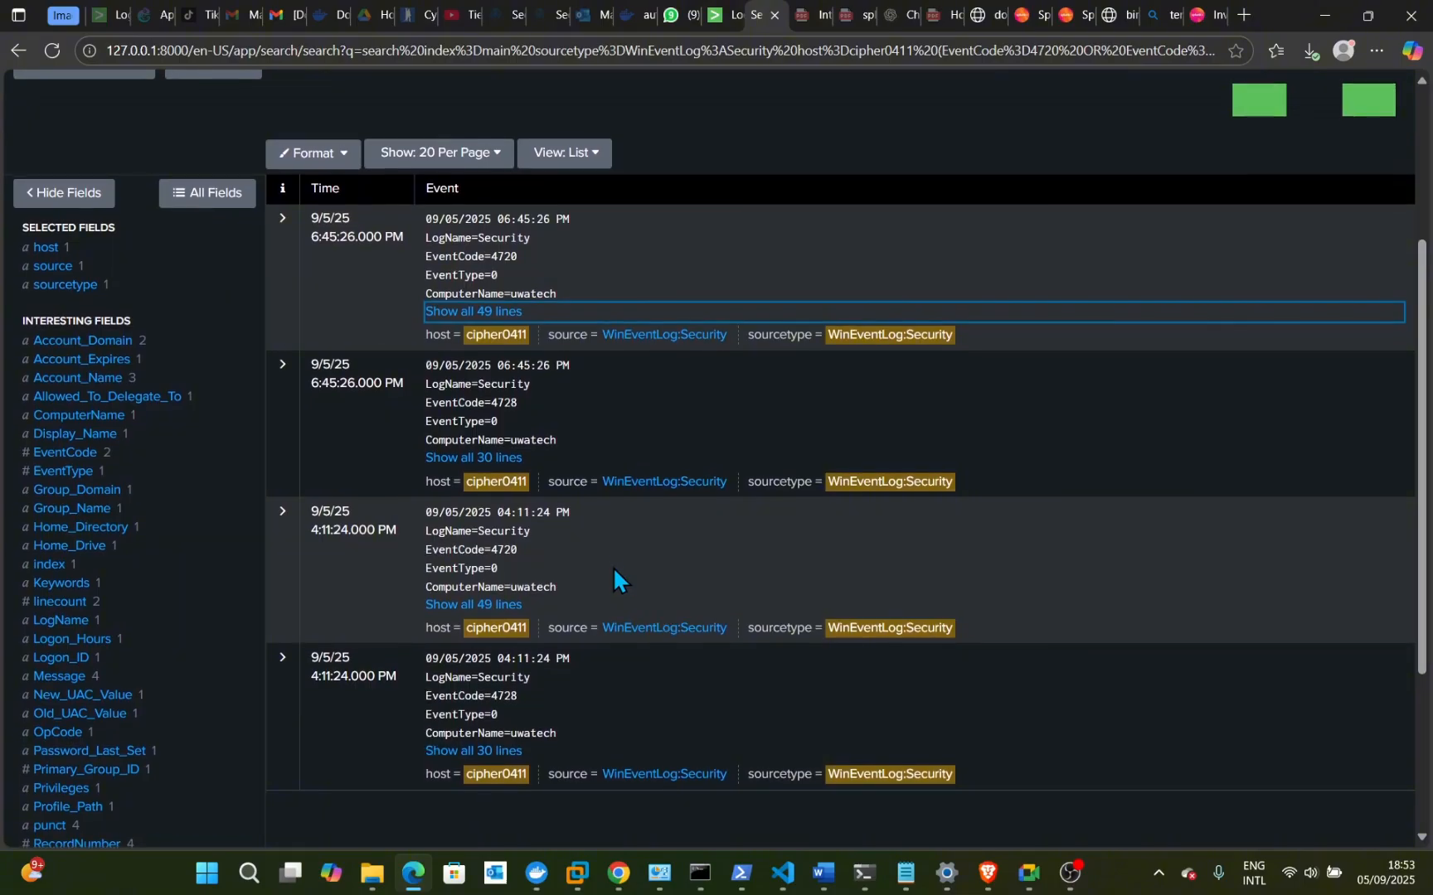
pyautogui.scroll(1, 614, 571)
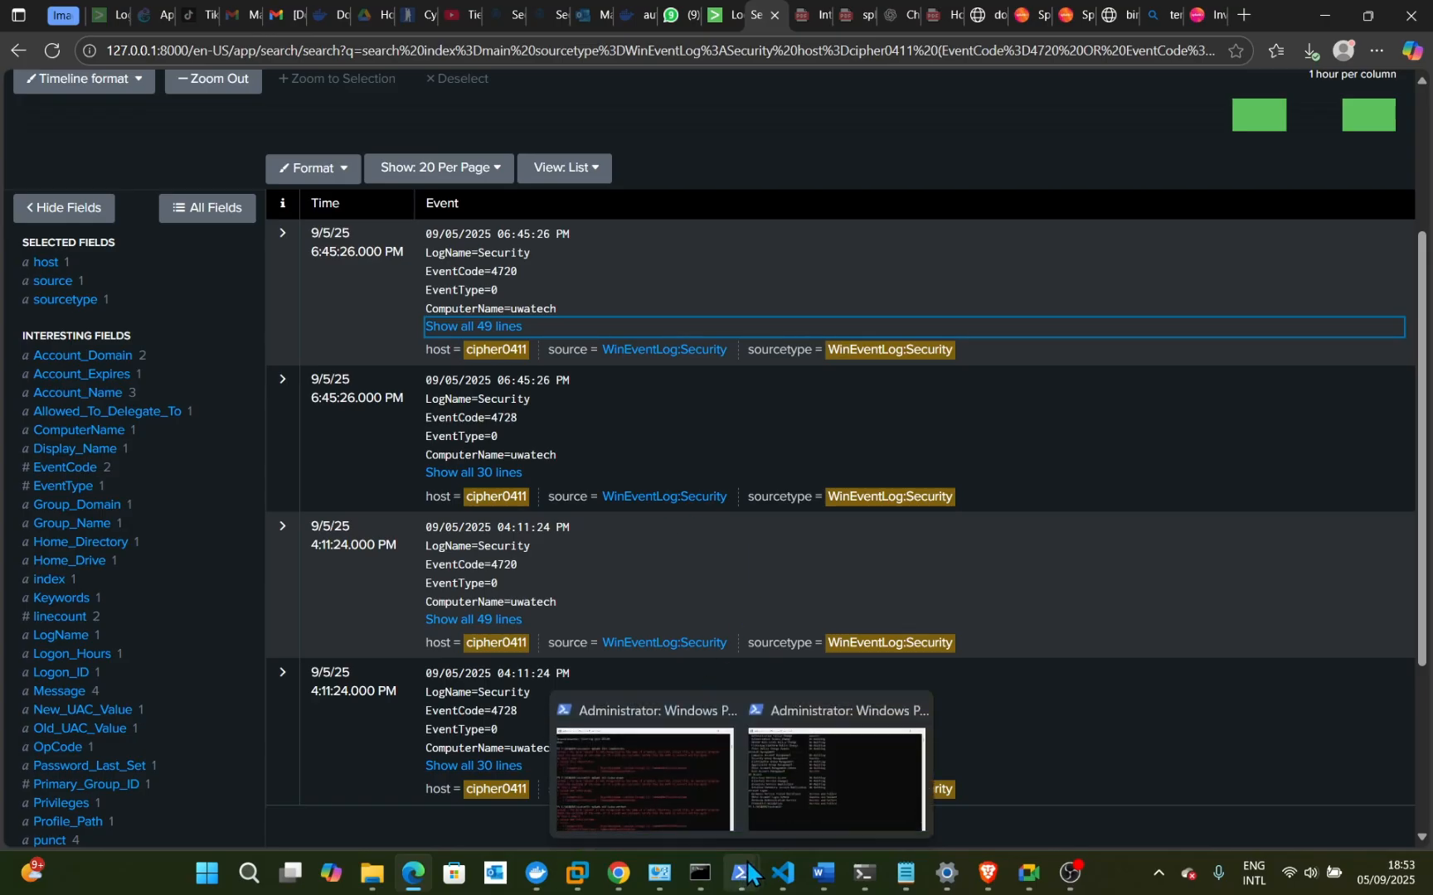
# - Rerun 'splunk restart' in the administrator Command Prompt to restart the forwarder again
pyautogui.moveTo(701, 877)
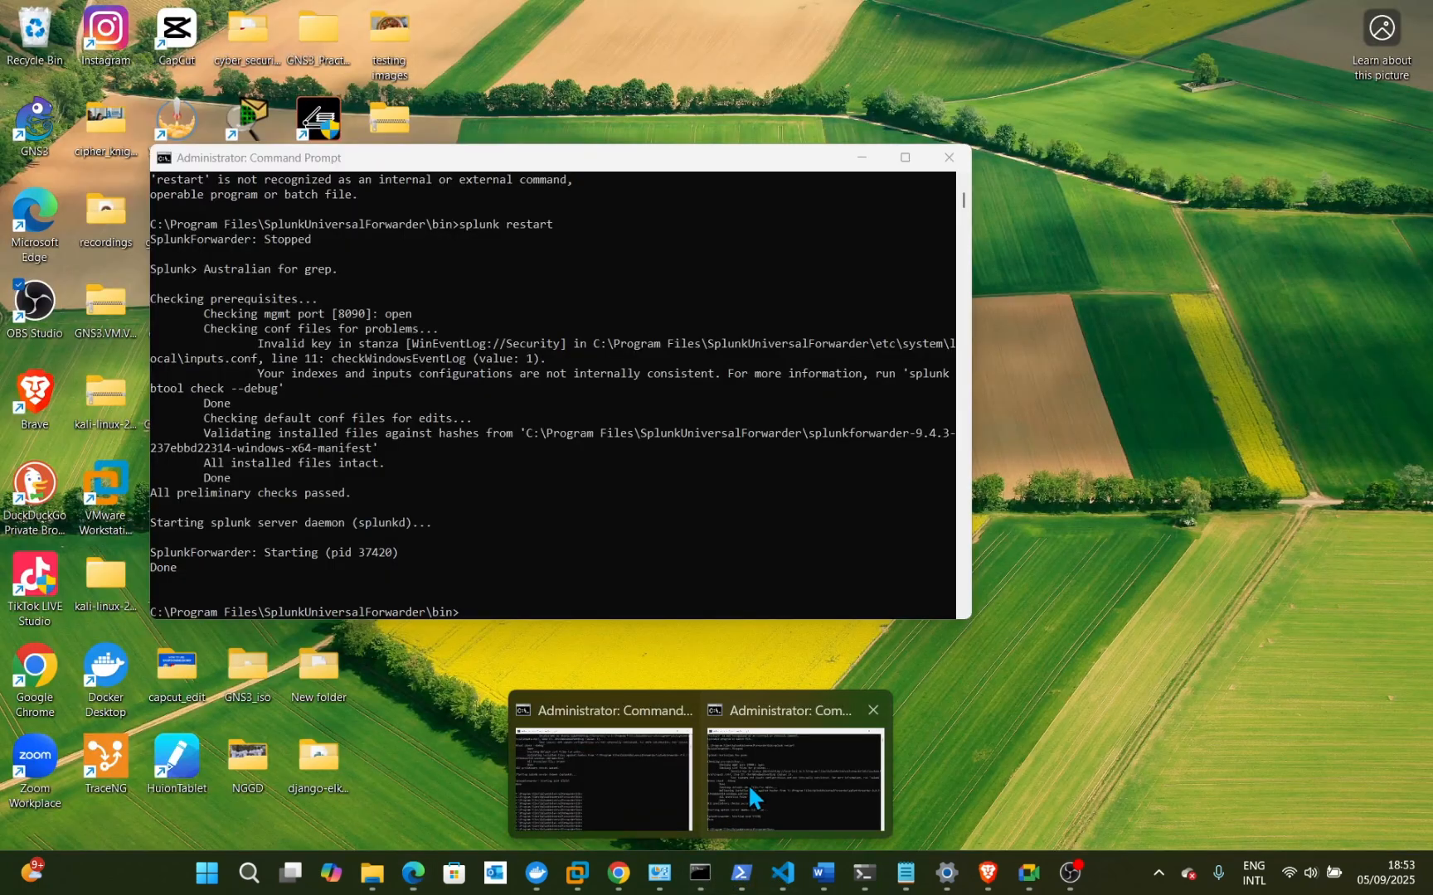
pyautogui.click(748, 786)
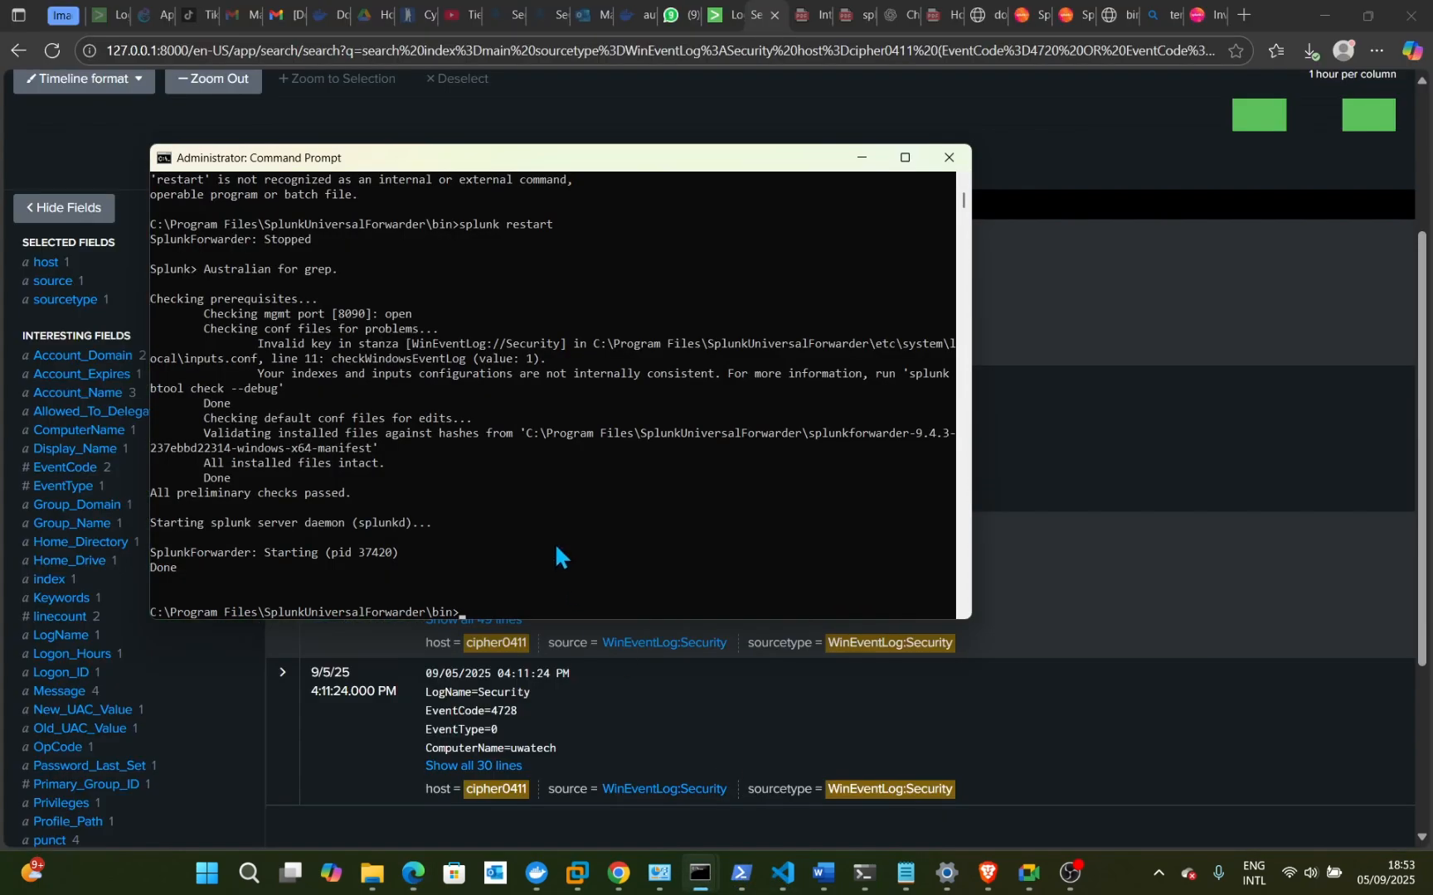
pyautogui.press('Up')
pyautogui.press('Return')
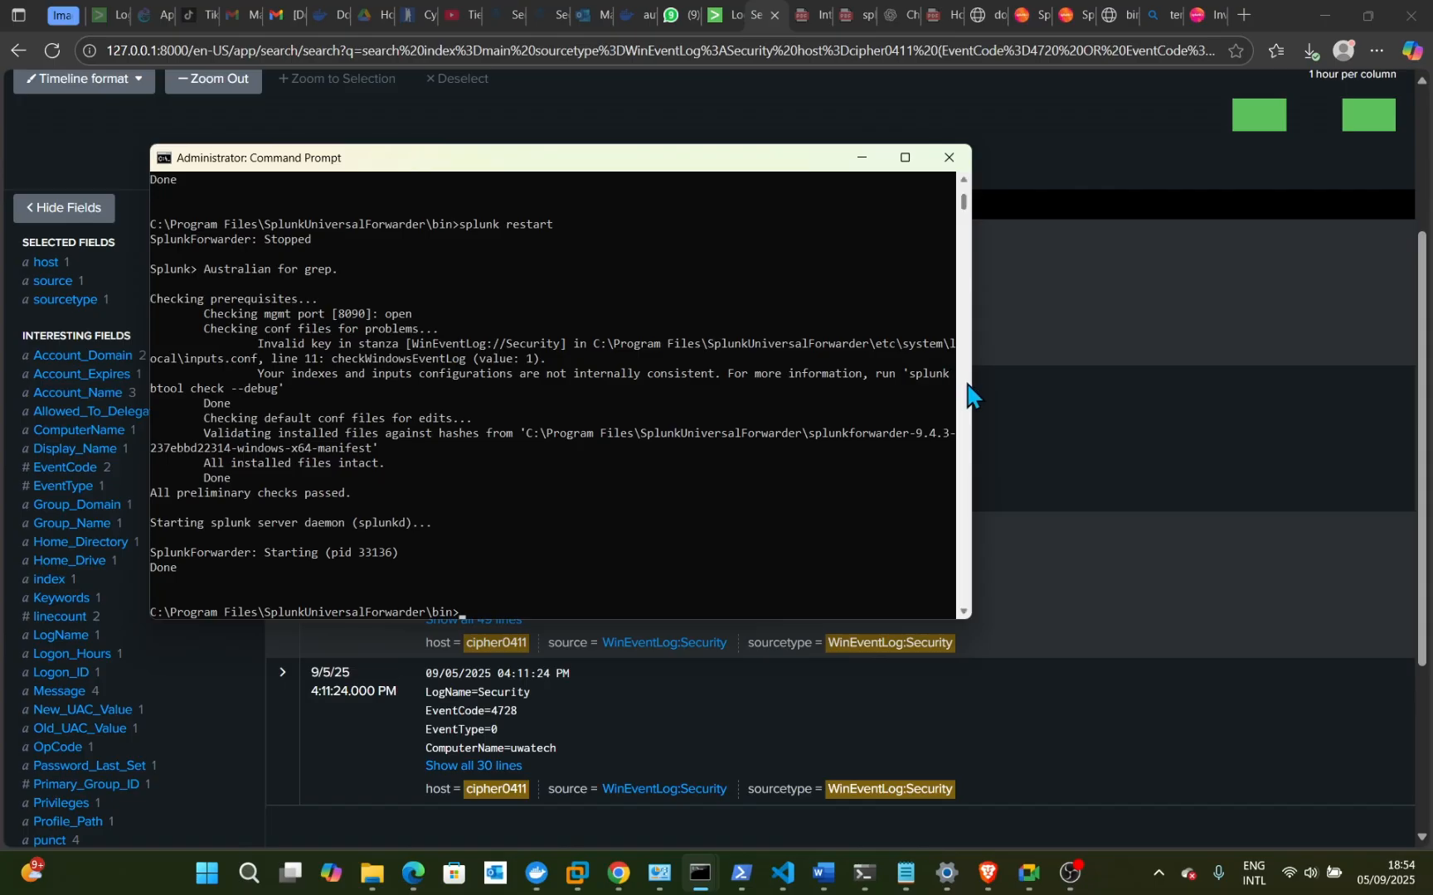
# - Reload the Splunk page and rerun the cipher0411 security-event search
pyautogui.click(996, 380)
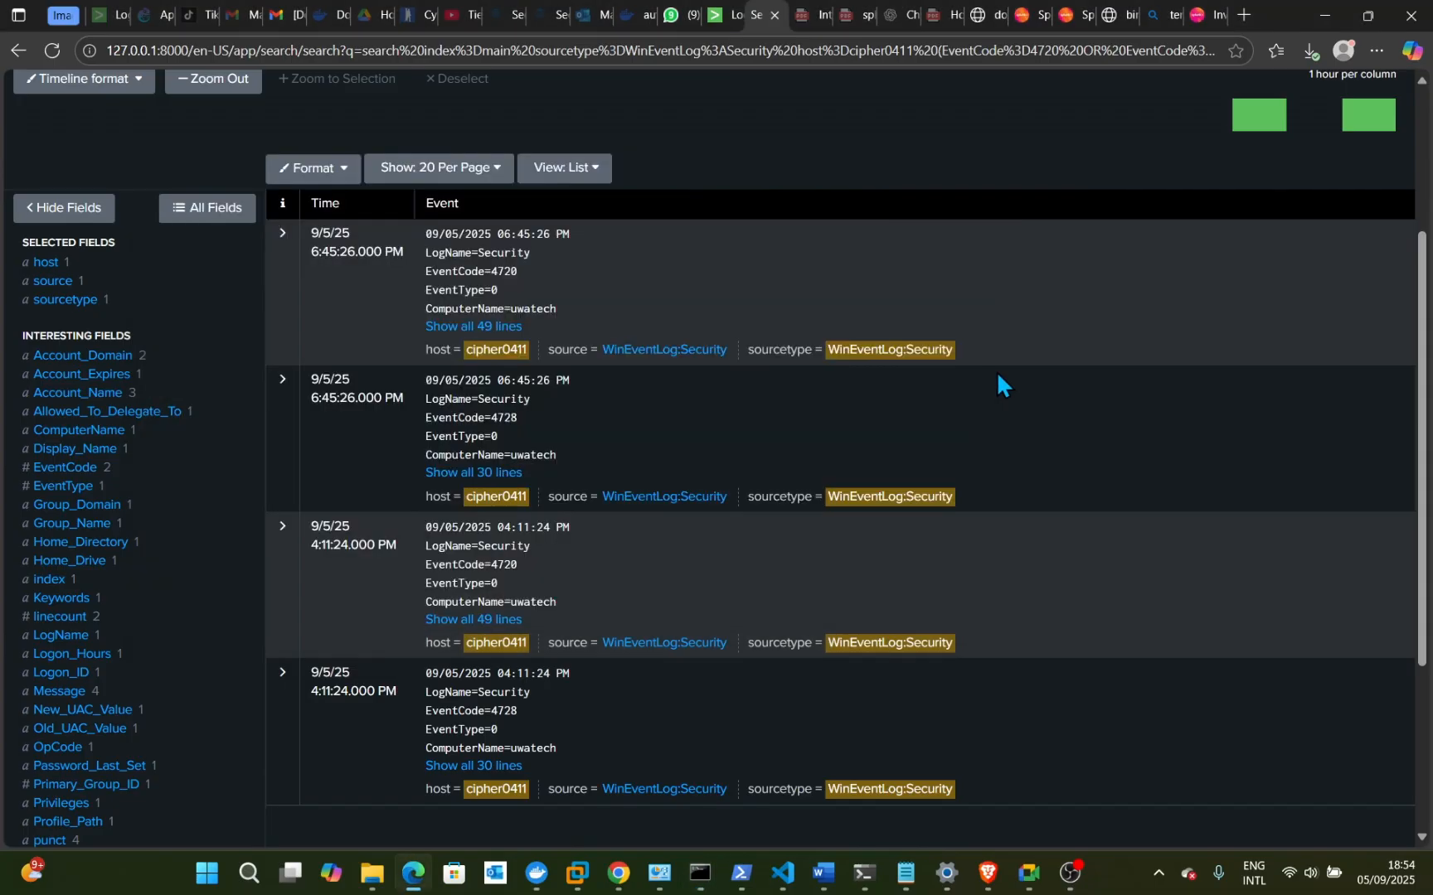
pyautogui.click(53, 60)
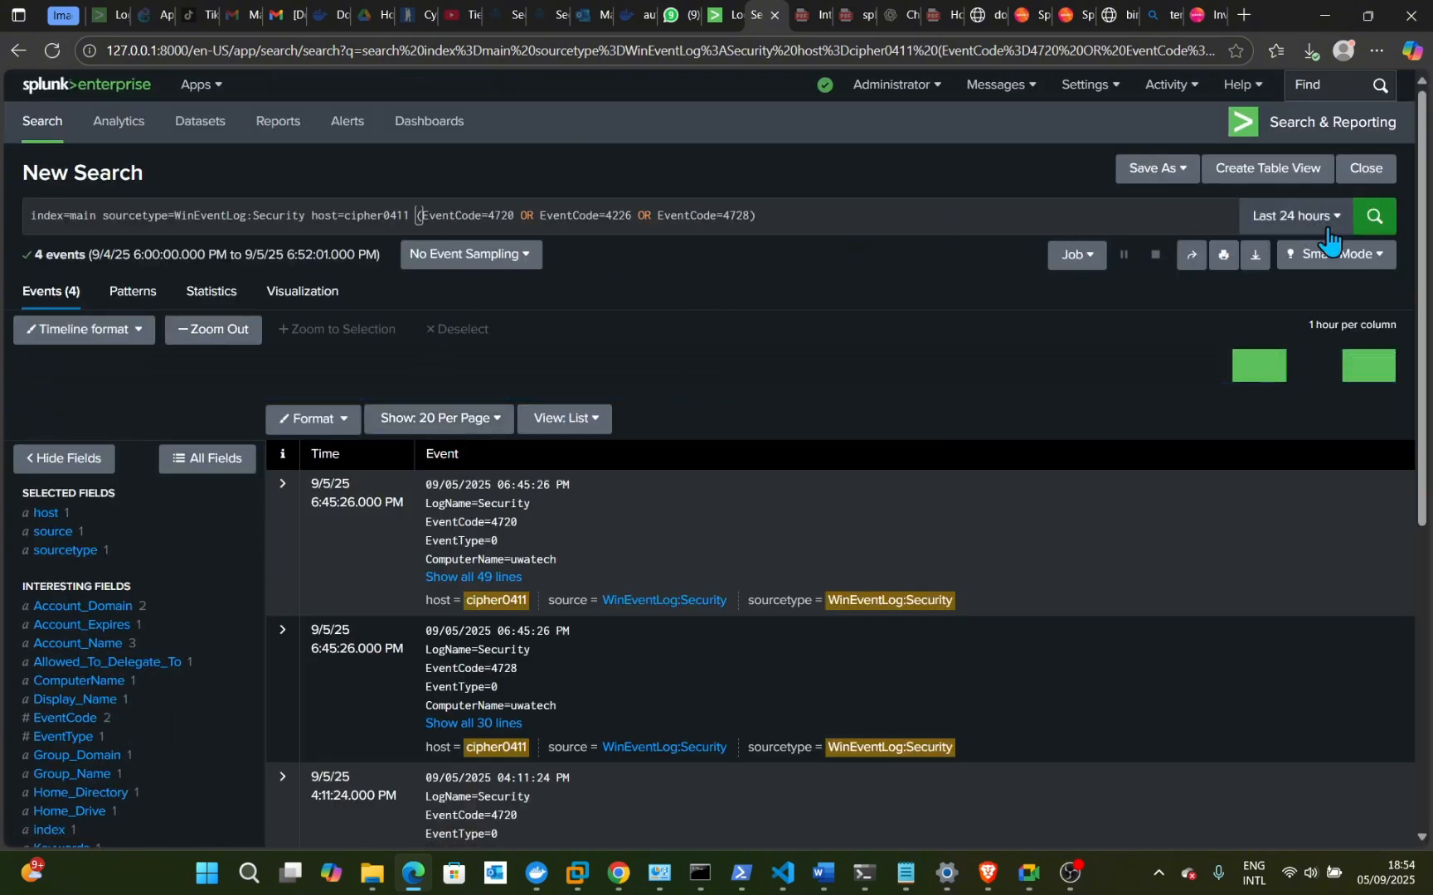
pyautogui.click(1372, 217)
pyautogui.click(1371, 219)
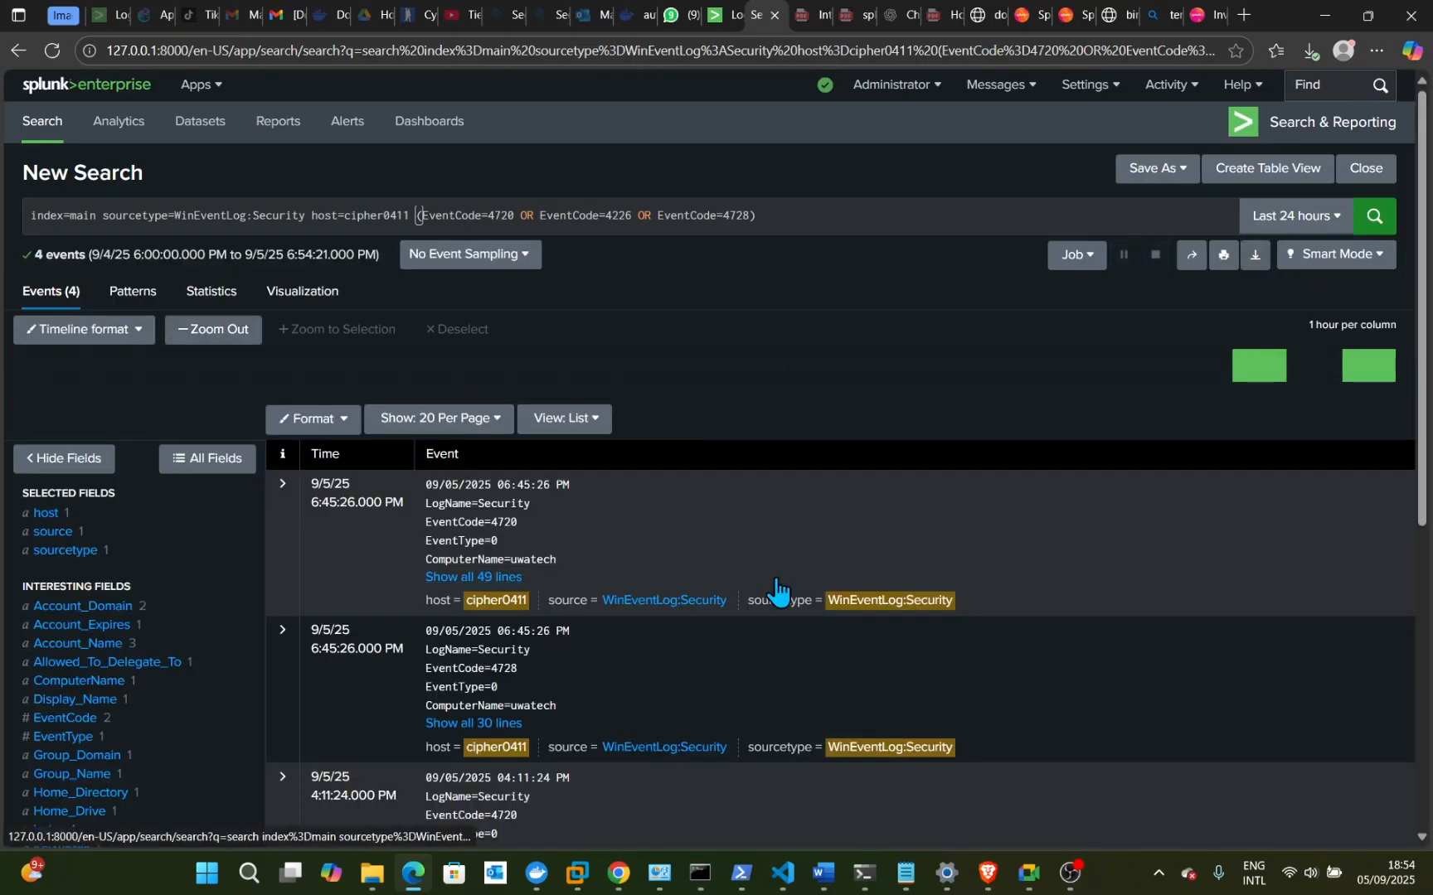
# - Scroll through the results to review the EventCode 4720 lab-user account-creation event
pyautogui.scroll(-2, 777, 585)
pyautogui.scroll(2, 776, 578)
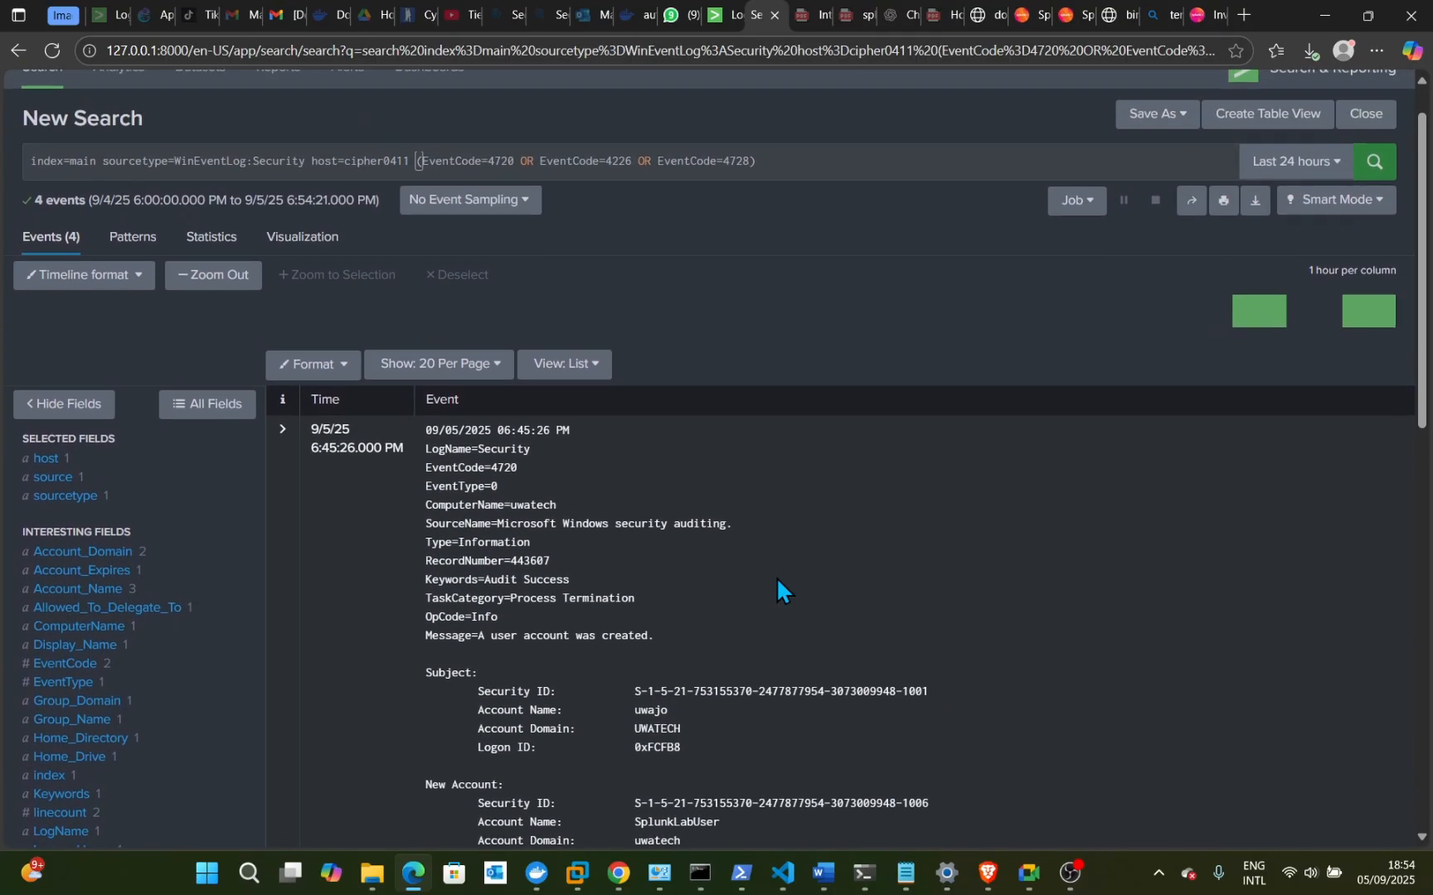
pyautogui.scroll(-5, 776, 578)
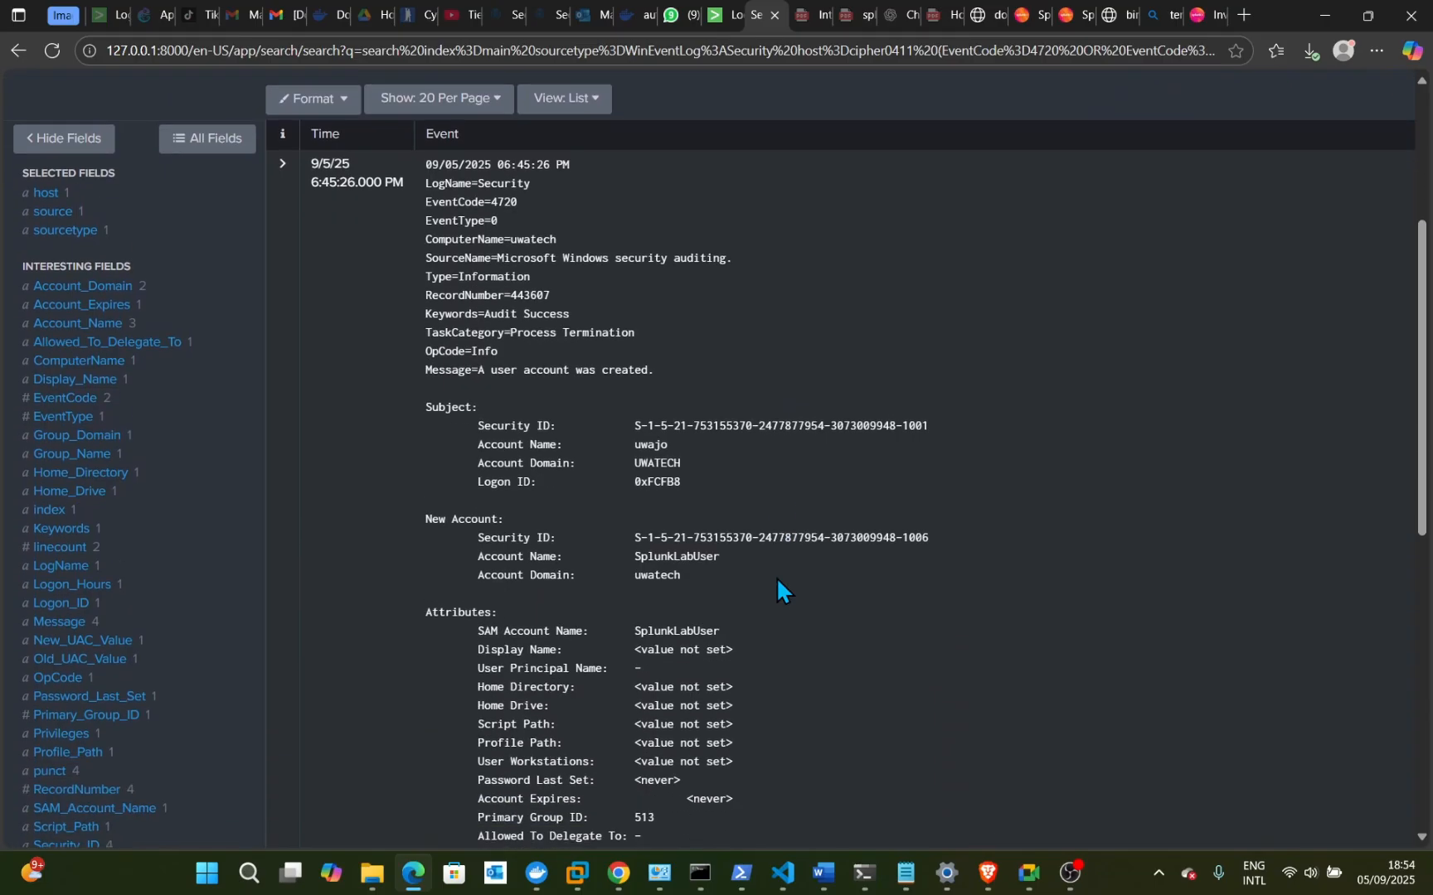
pyautogui.scroll(-5, 776, 578)
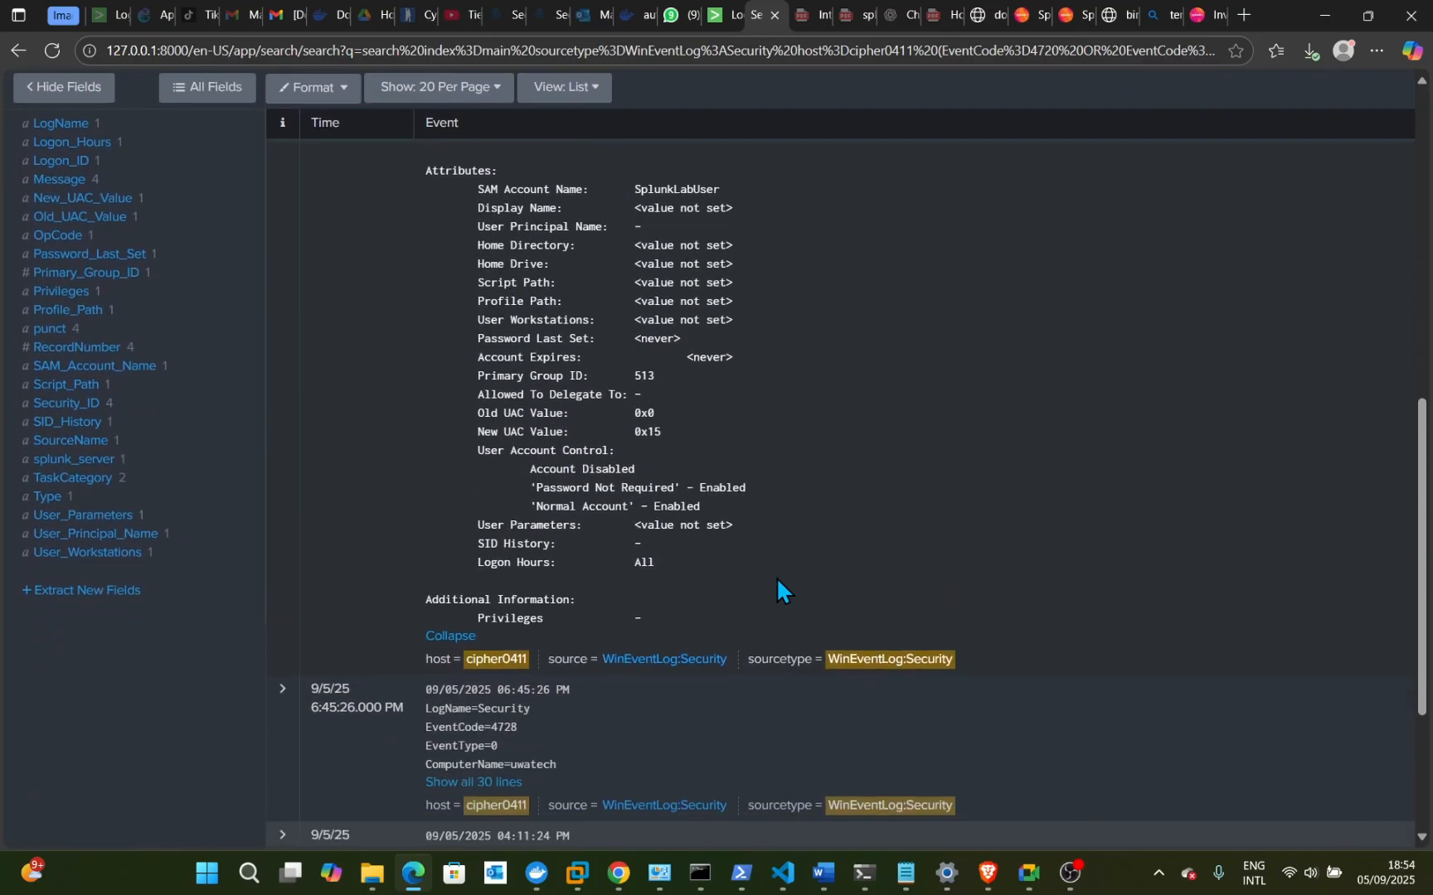
pyautogui.scroll(4, 776, 578)
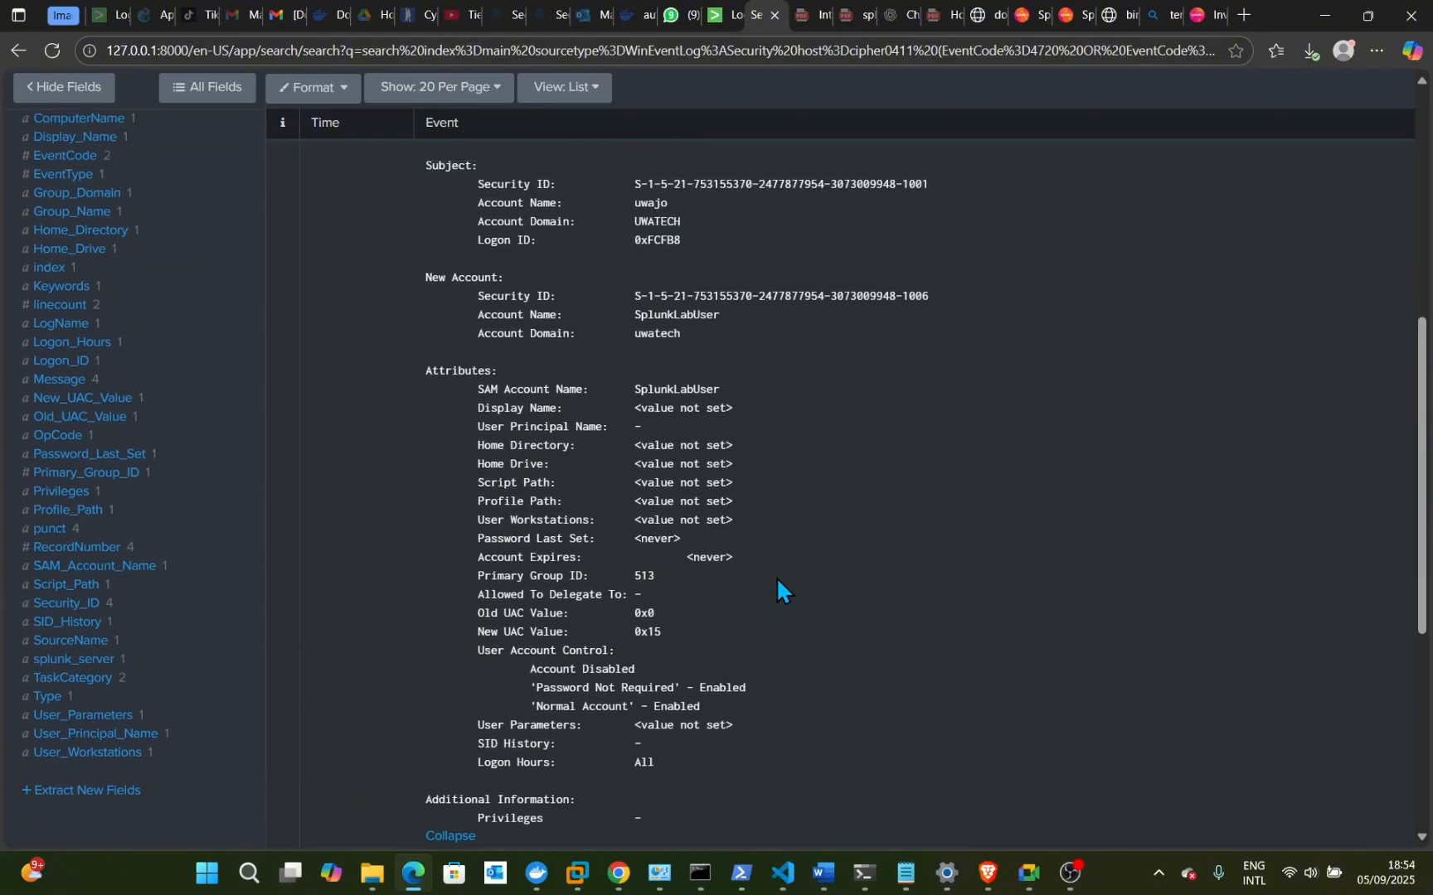
pyautogui.scroll(1, 776, 578)
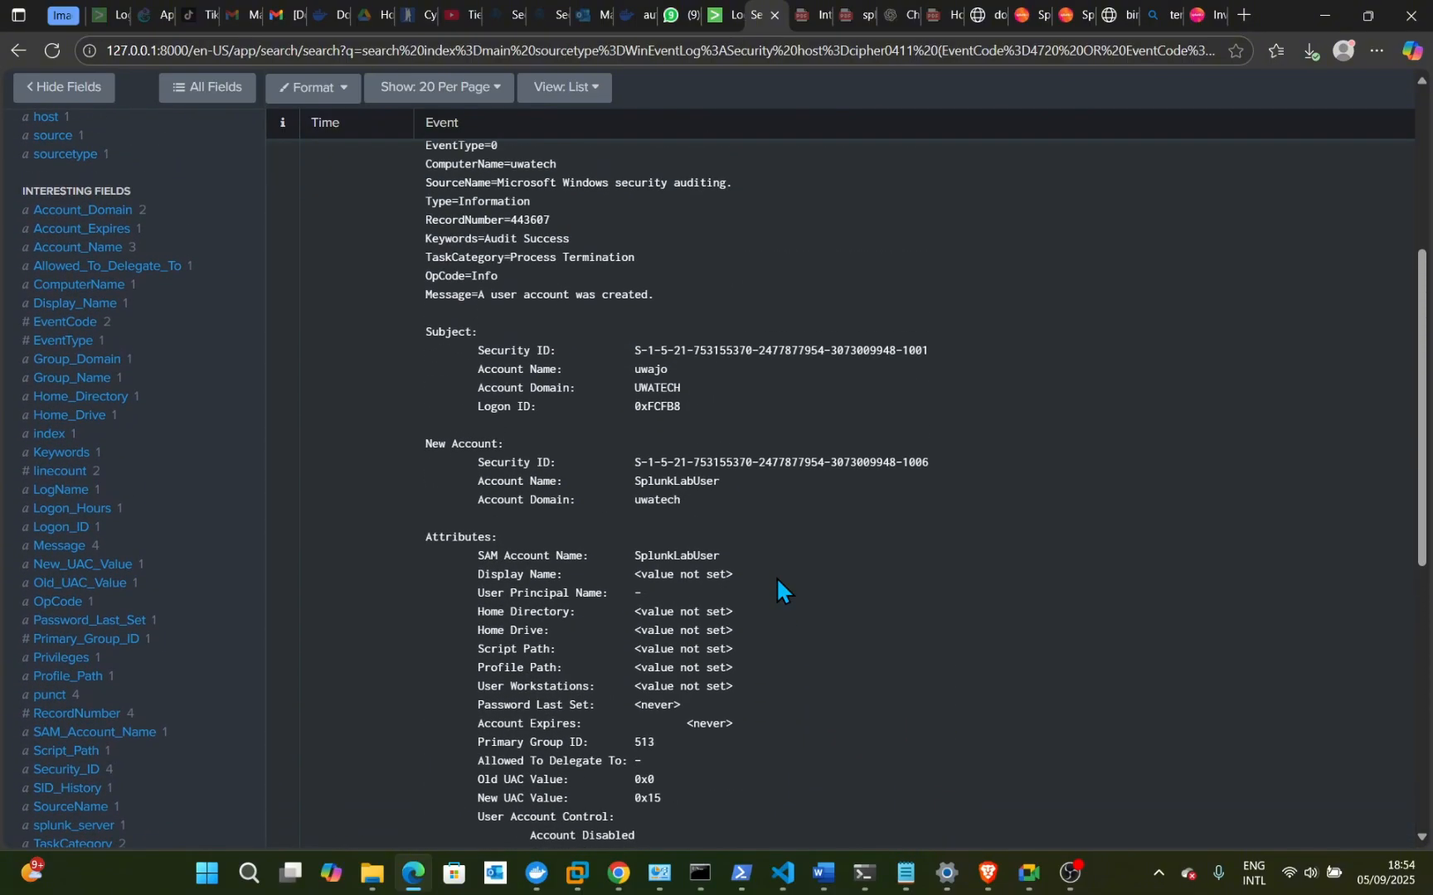
pyautogui.scroll(1, 776, 578)
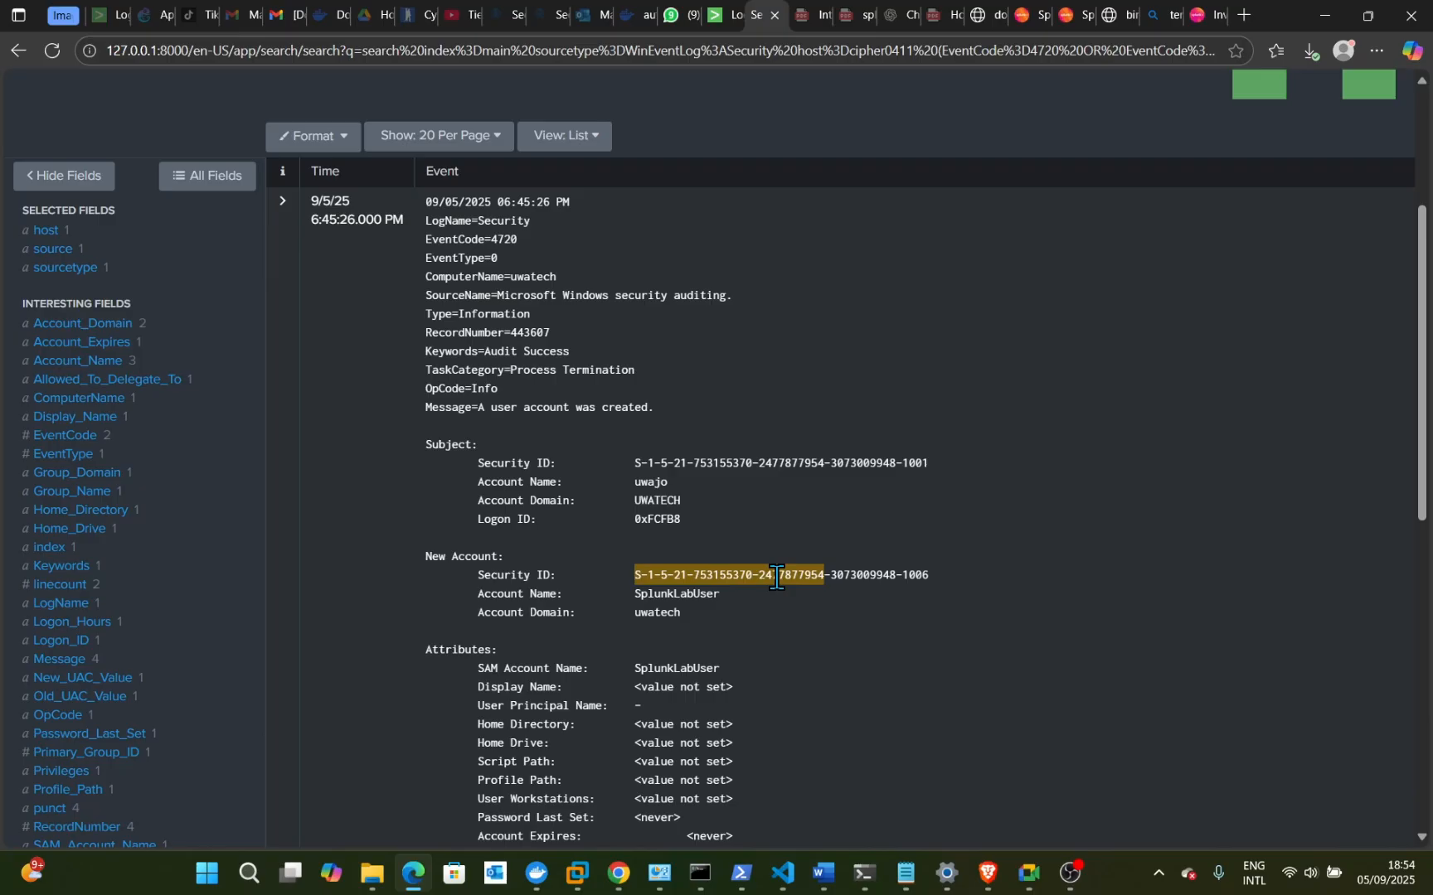
pyautogui.scroll(-1, 776, 578)
pyautogui.scroll(1, 776, 577)
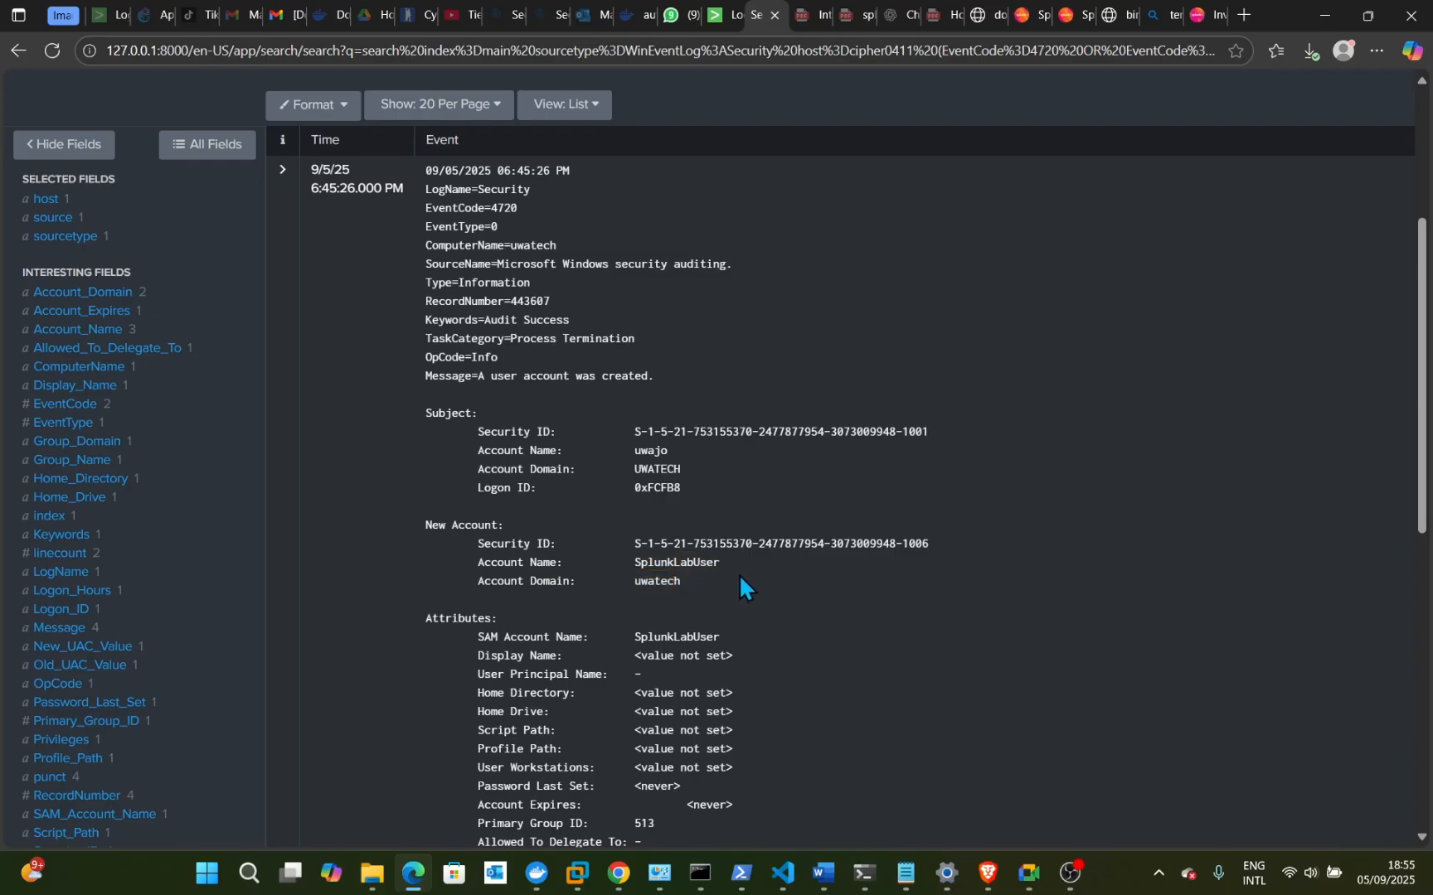
pyautogui.scroll(-1, 773, 604)
pyautogui.scroll(-5, 774, 602)
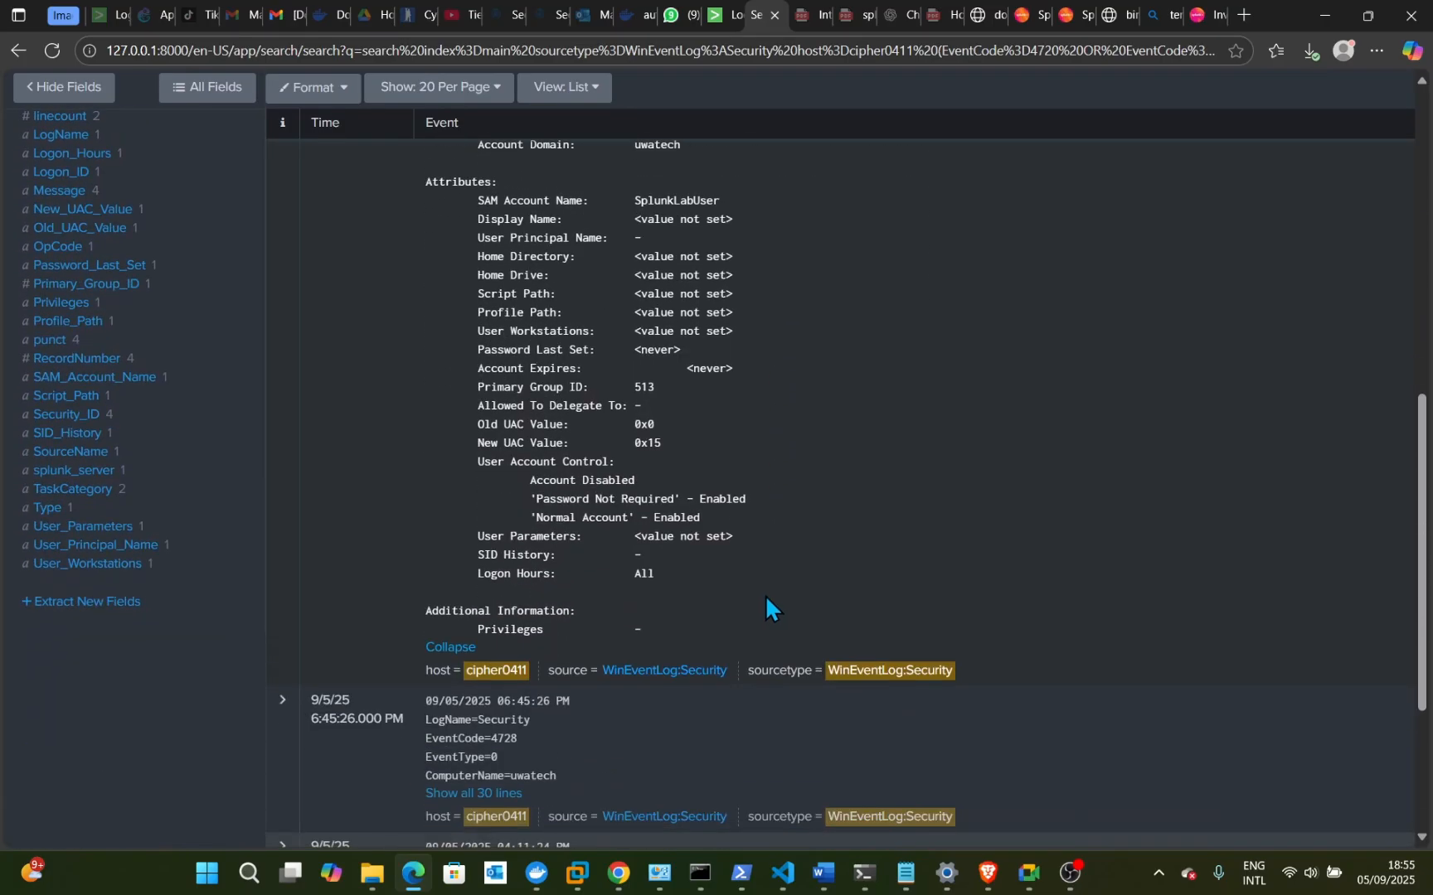
pyautogui.scroll(-3, 766, 599)
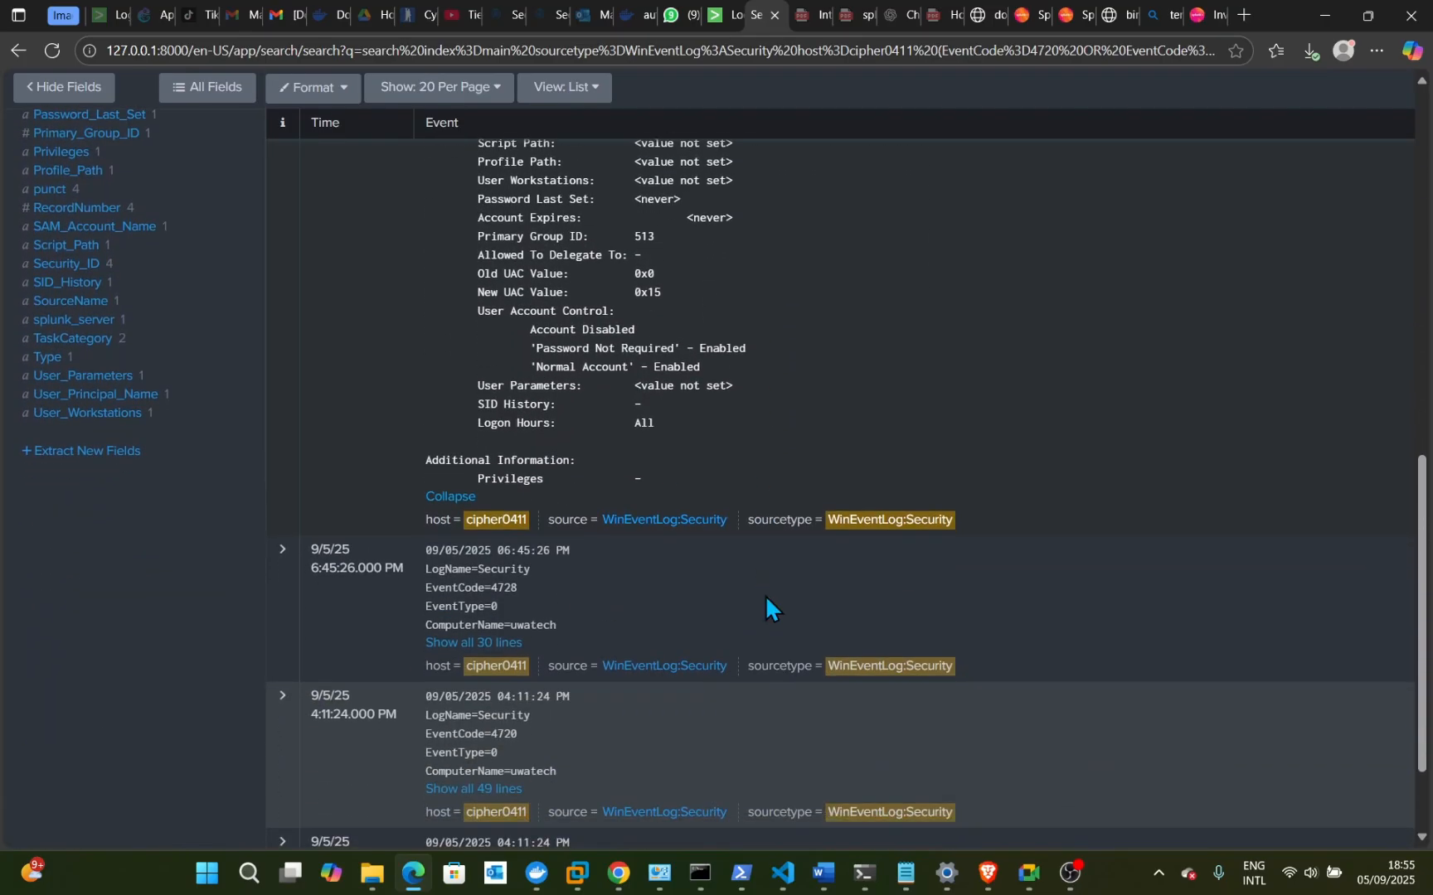
pyautogui.scroll(-2, 766, 596)
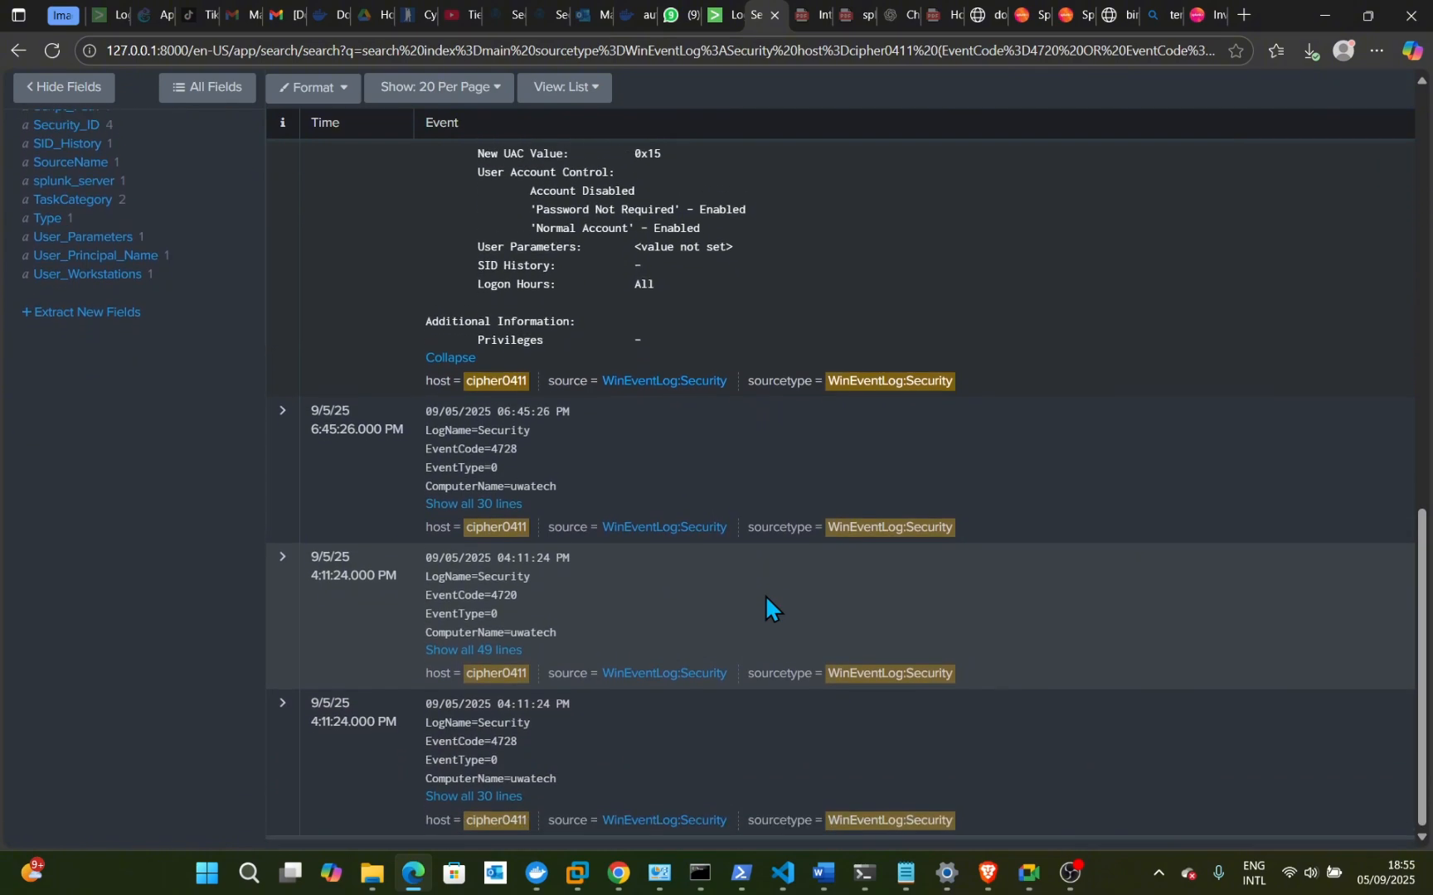
pyautogui.scroll(3, 766, 596)
pyautogui.rightClick(765, 595)
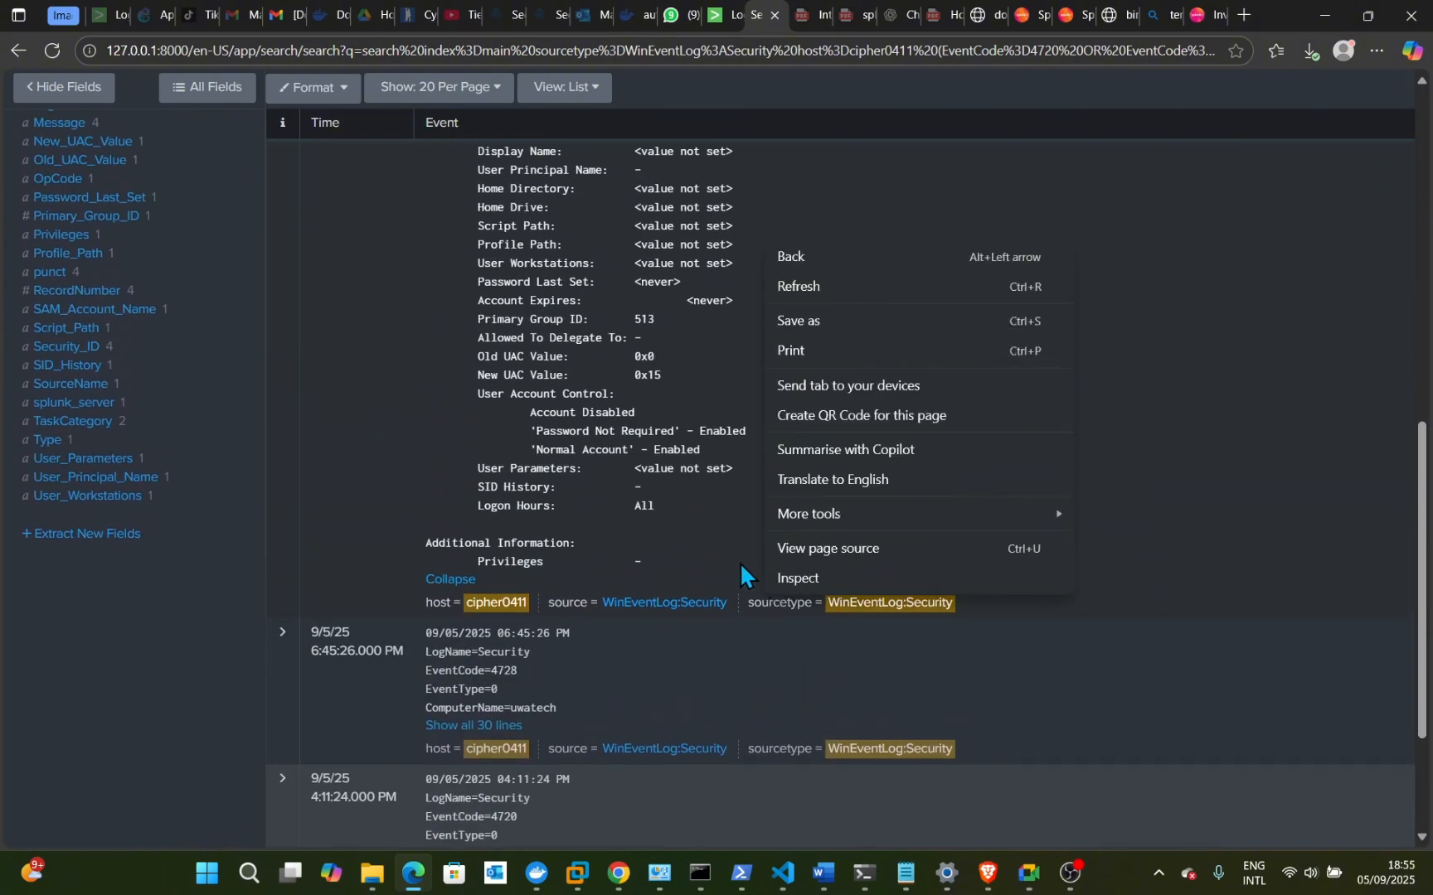
pyautogui.click(740, 564)
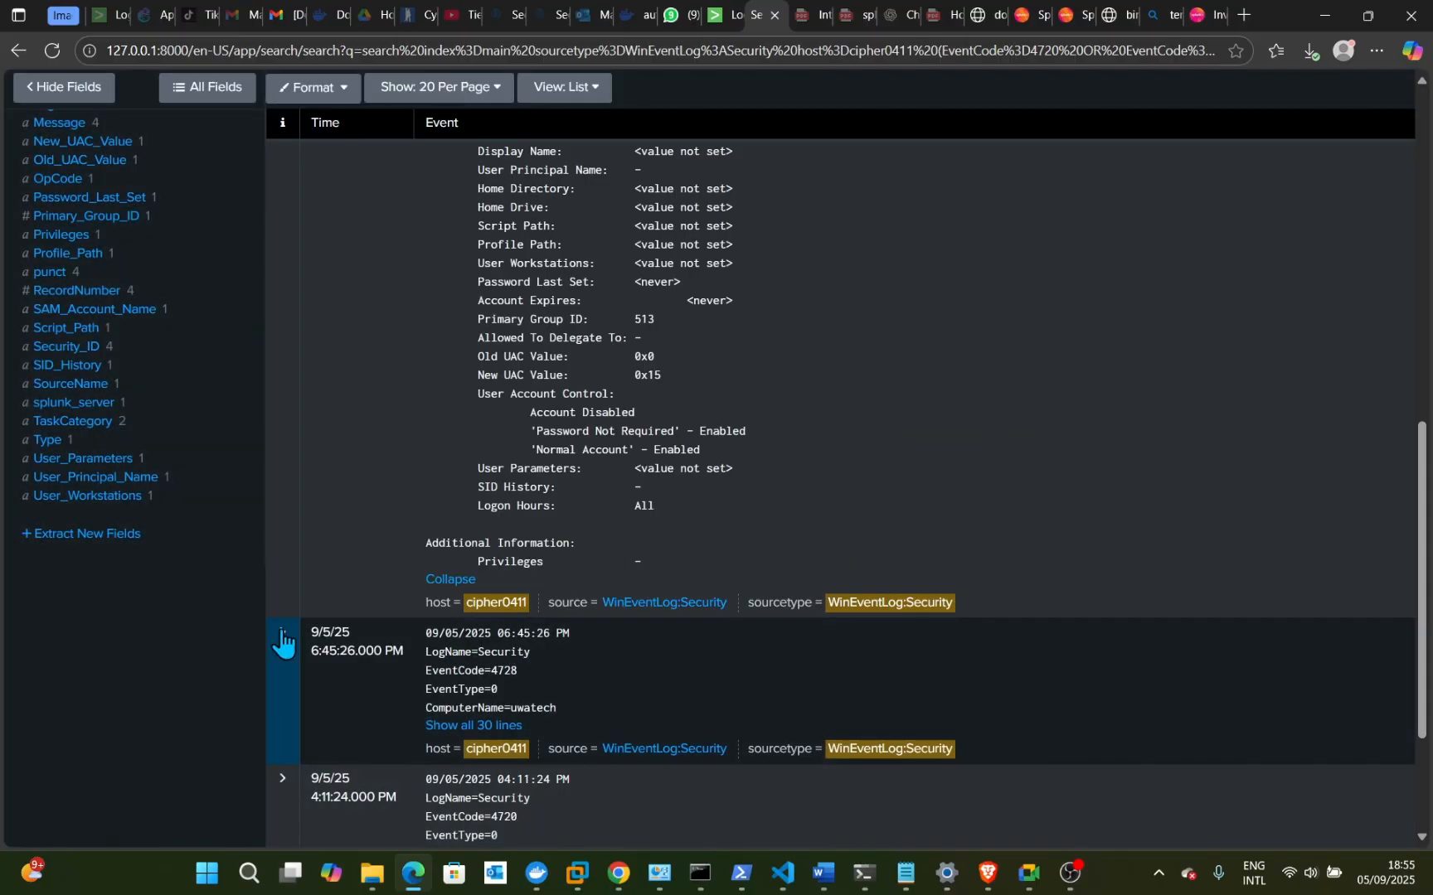
pyautogui.click(281, 634)
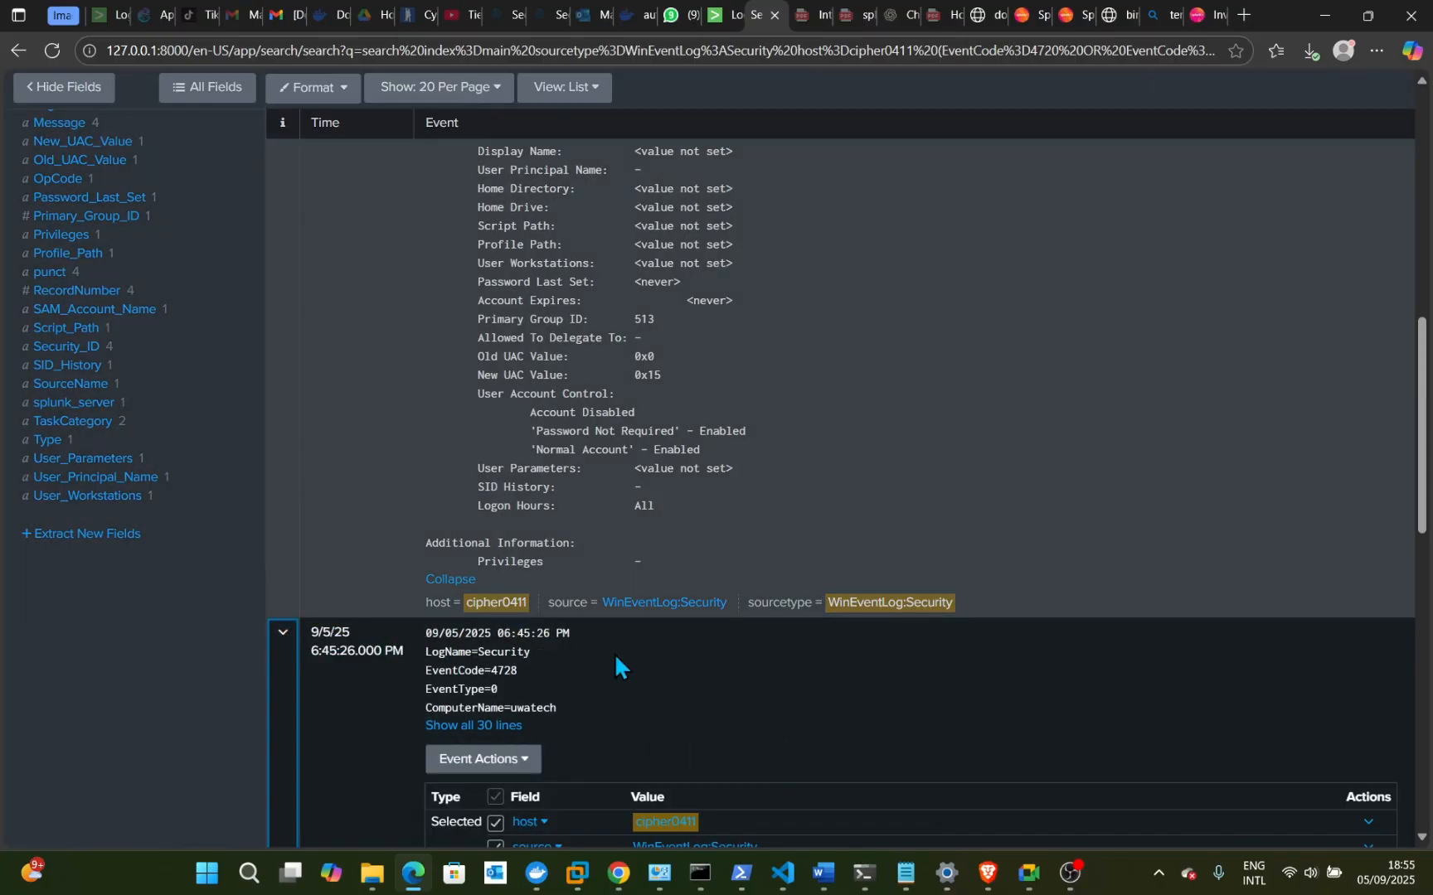
pyautogui.scroll(-6, 605, 618)
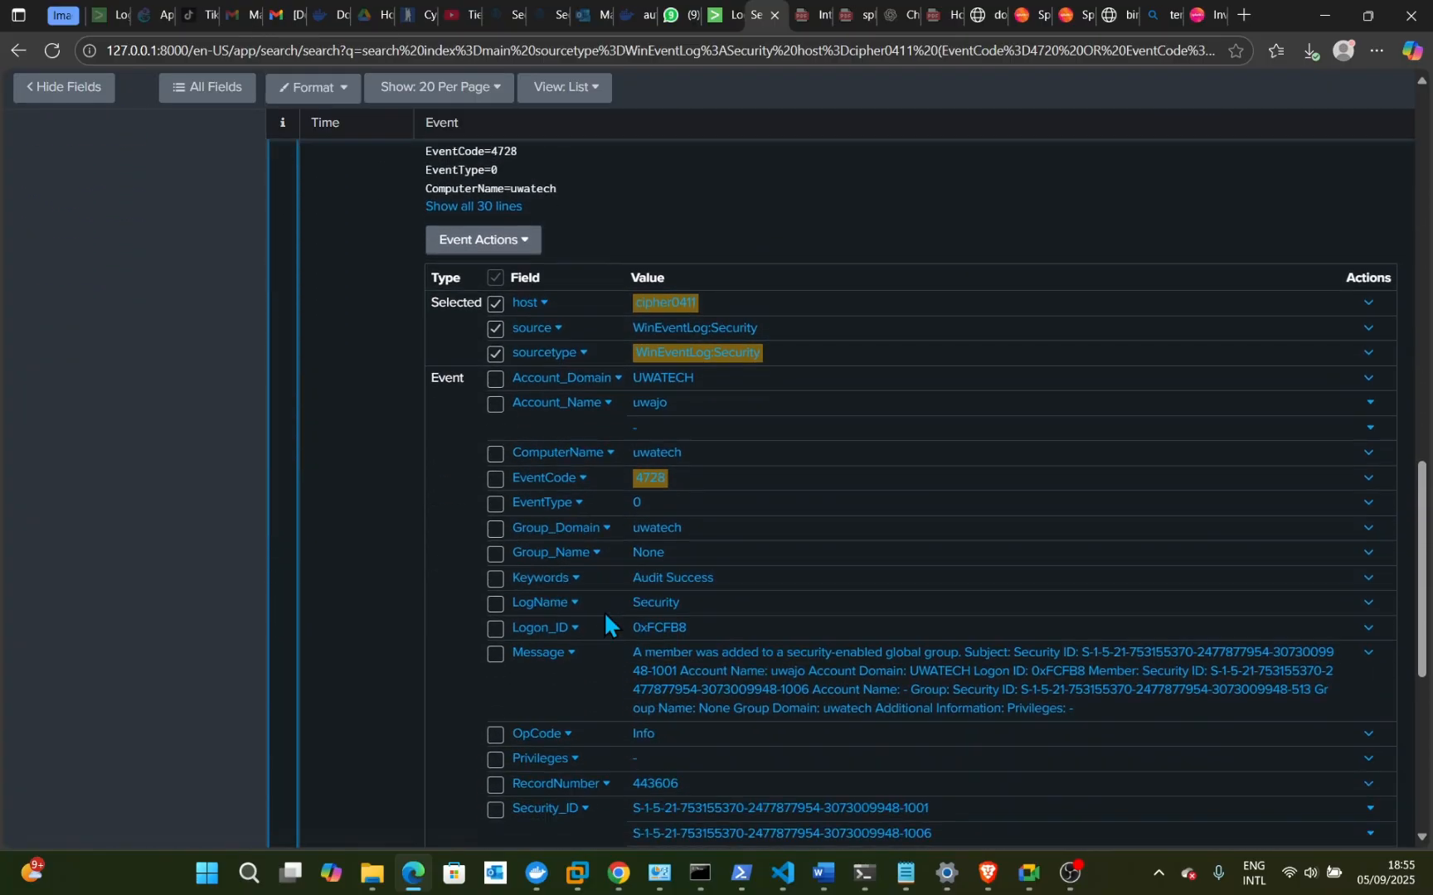
pyautogui.scroll(4, 604, 618)
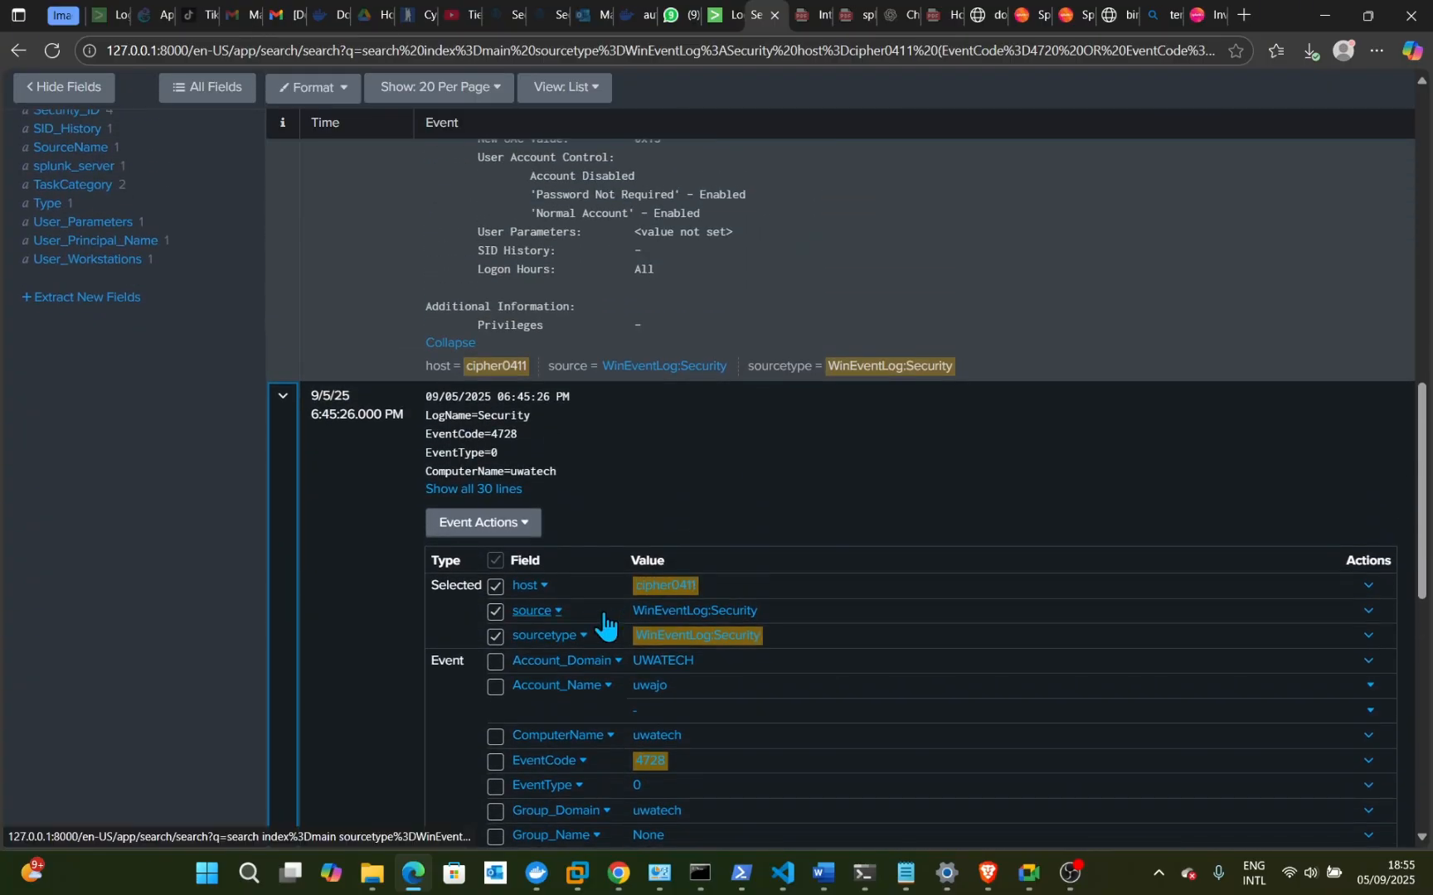
pyautogui.click(282, 419)
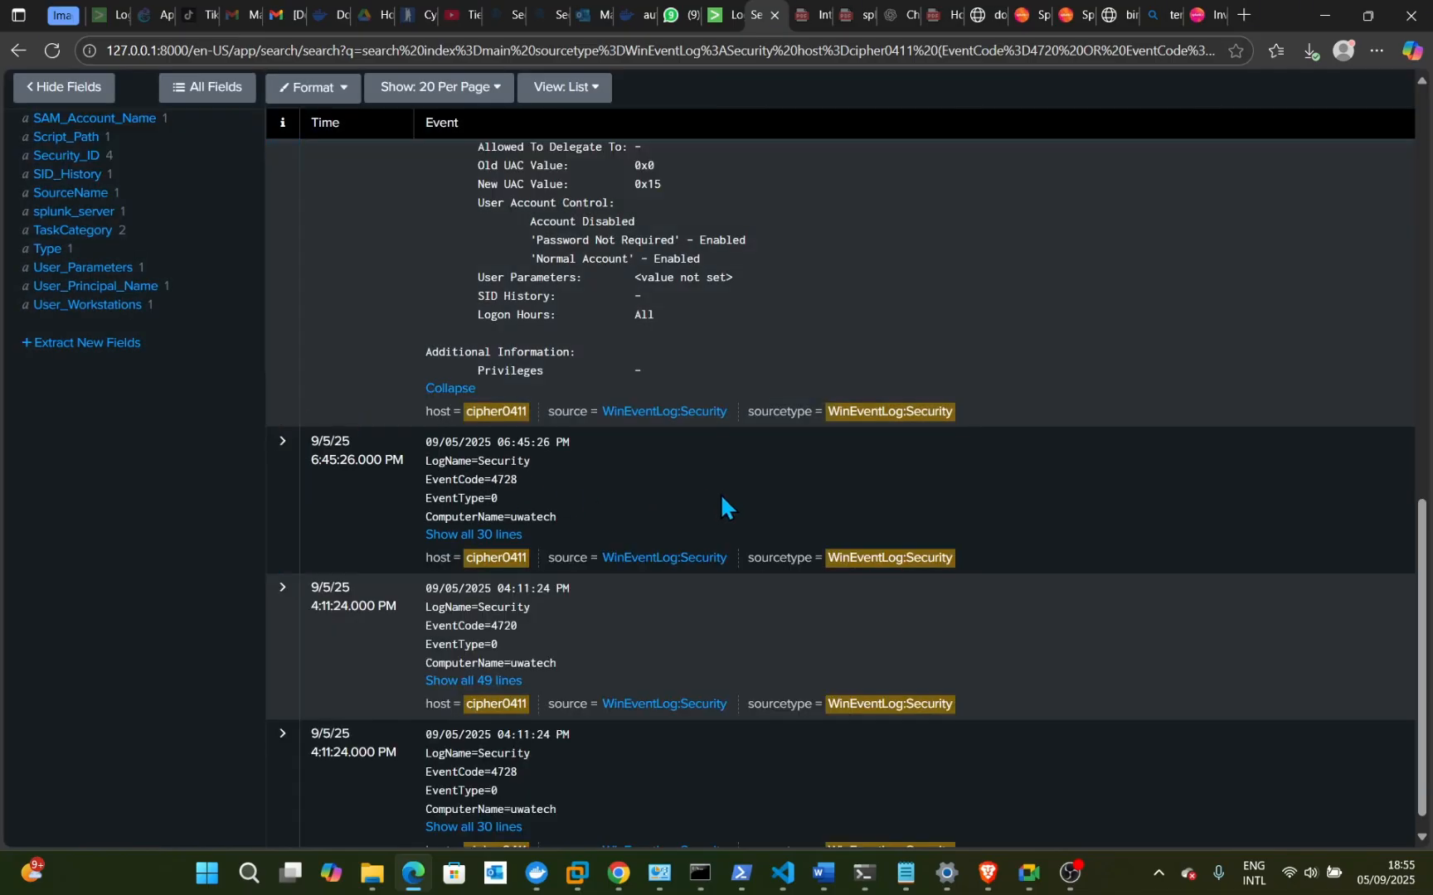
pyautogui.click(501, 536)
pyautogui.scroll(-1, 580, 530)
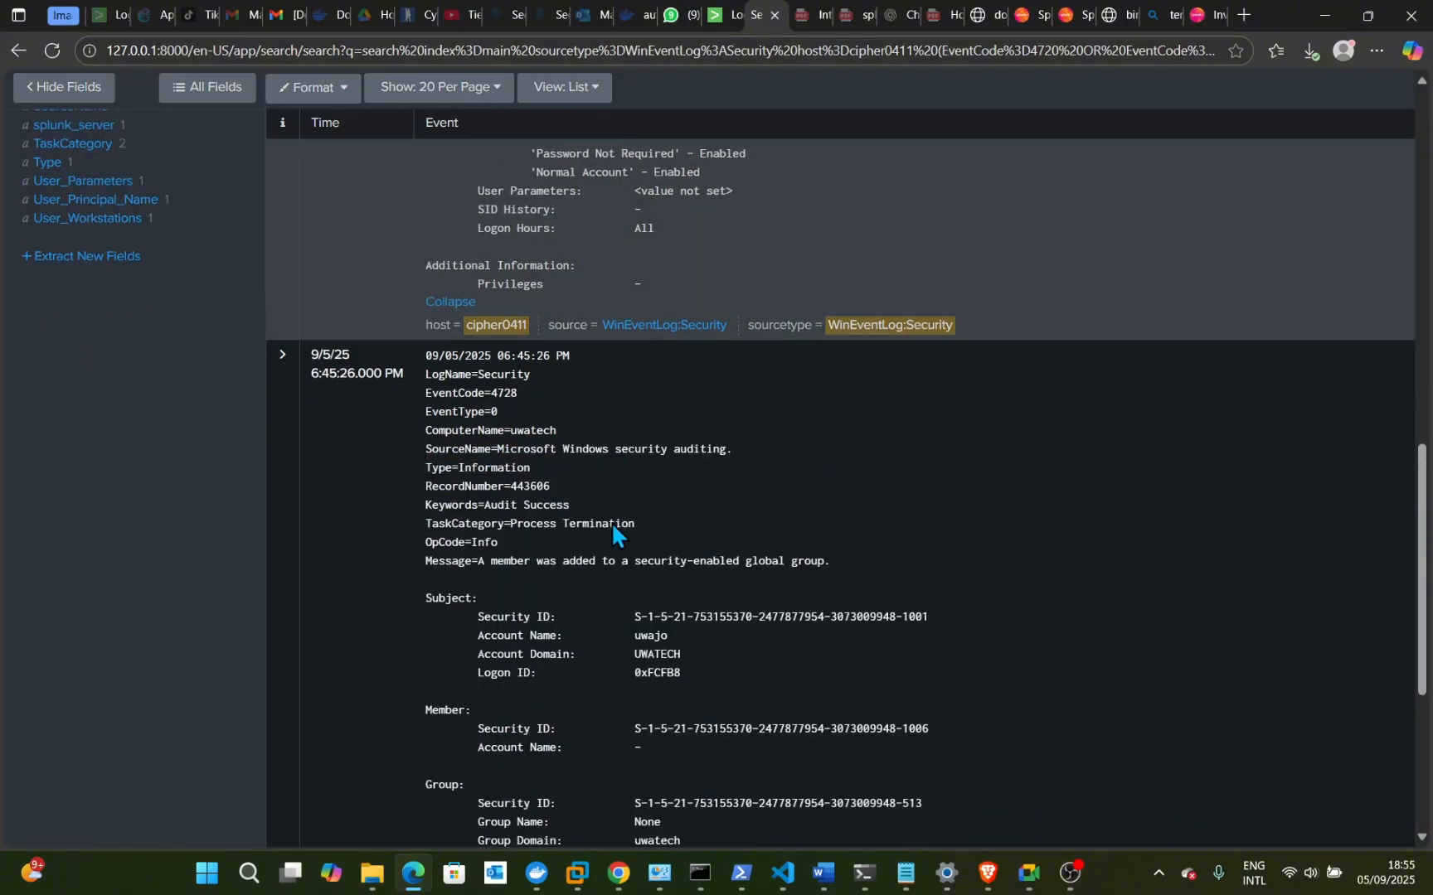
pyautogui.scroll(-3, 612, 525)
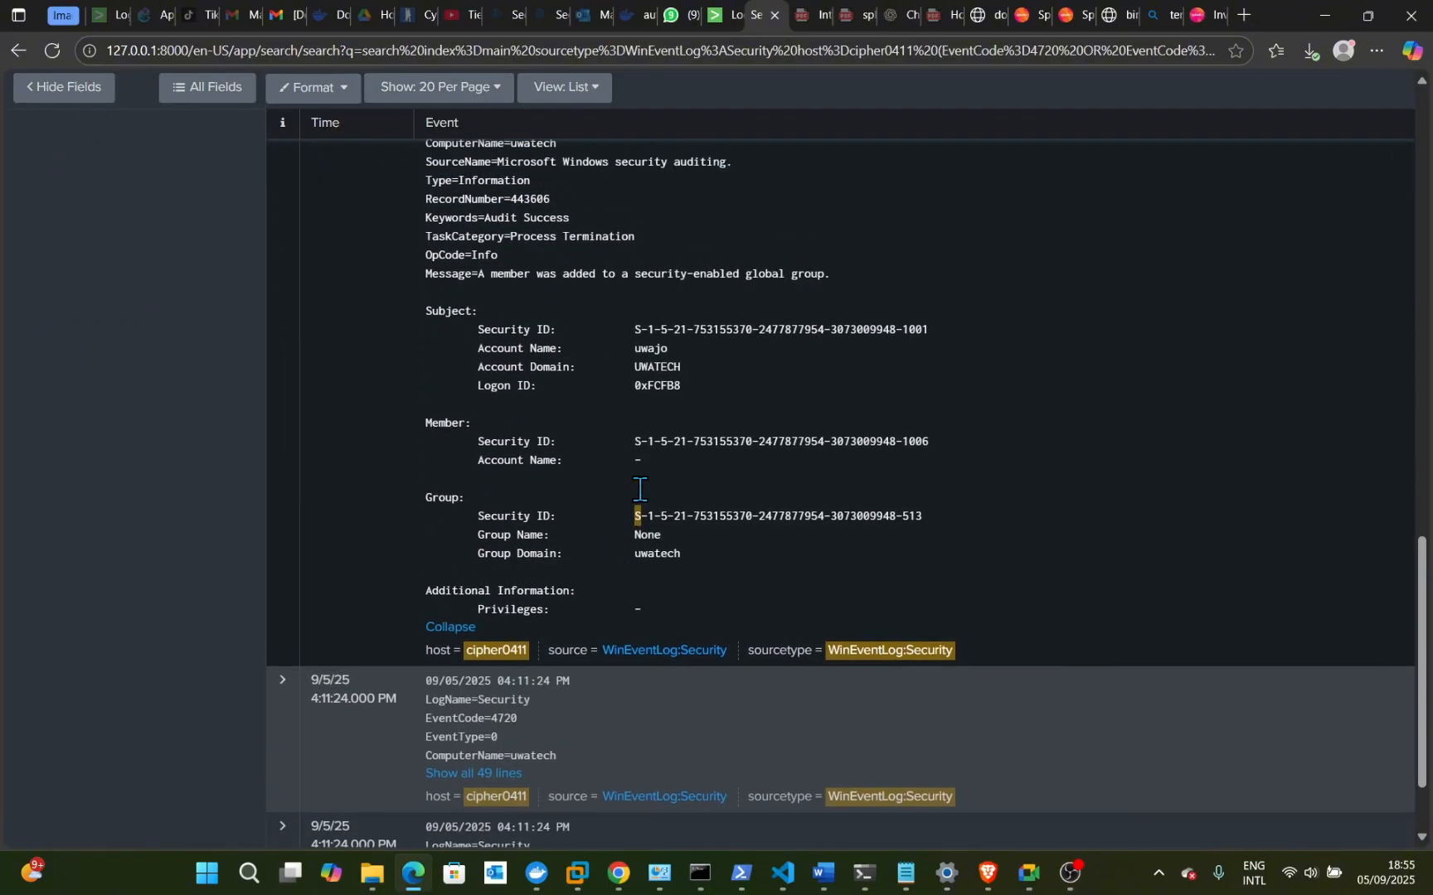
pyautogui.scroll(1, 640, 489)
pyautogui.scroll(1, 641, 492)
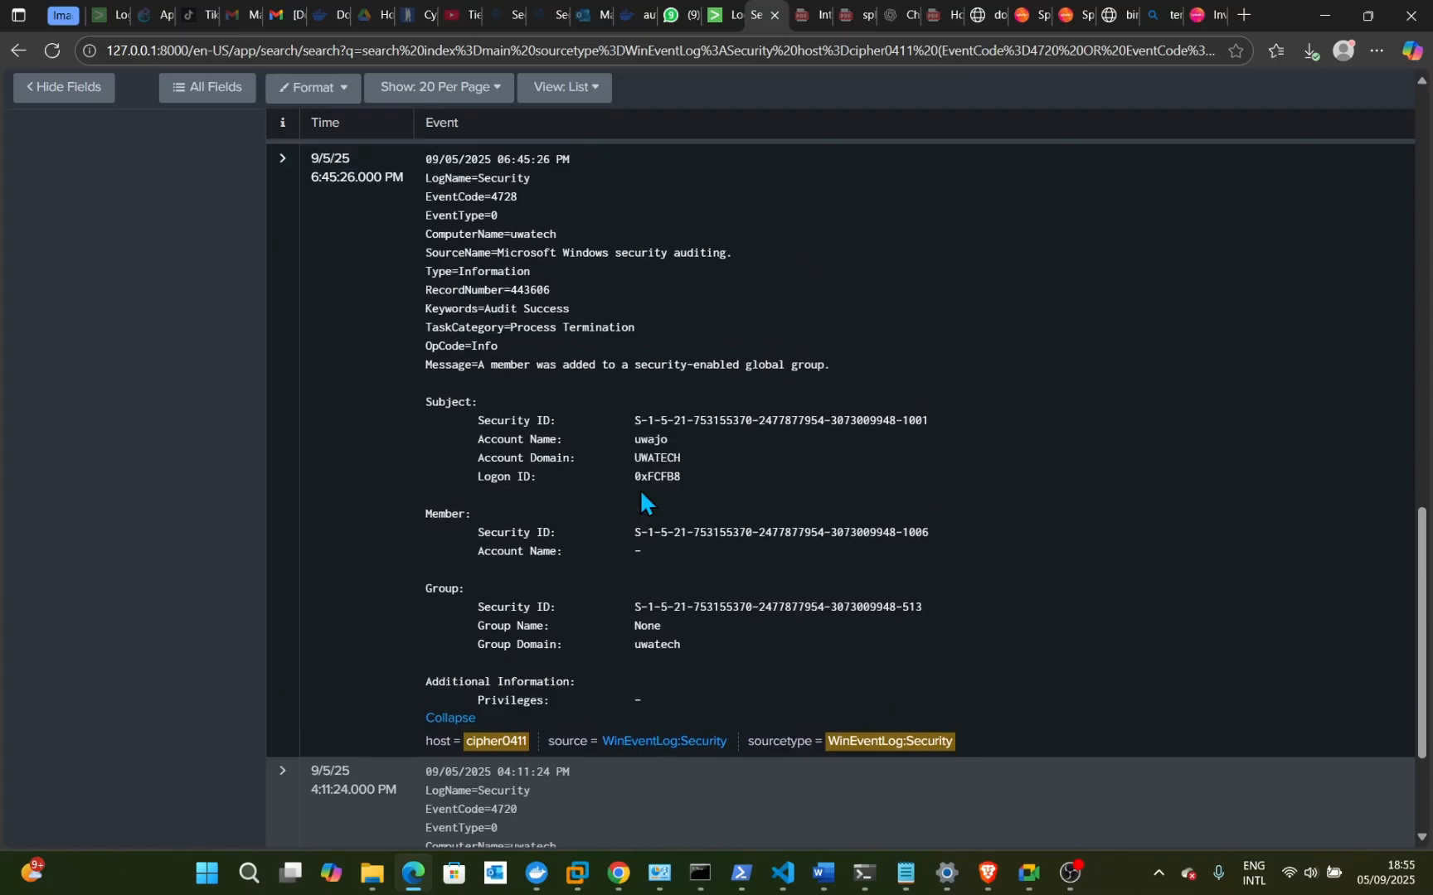
pyautogui.scroll(2, 640, 492)
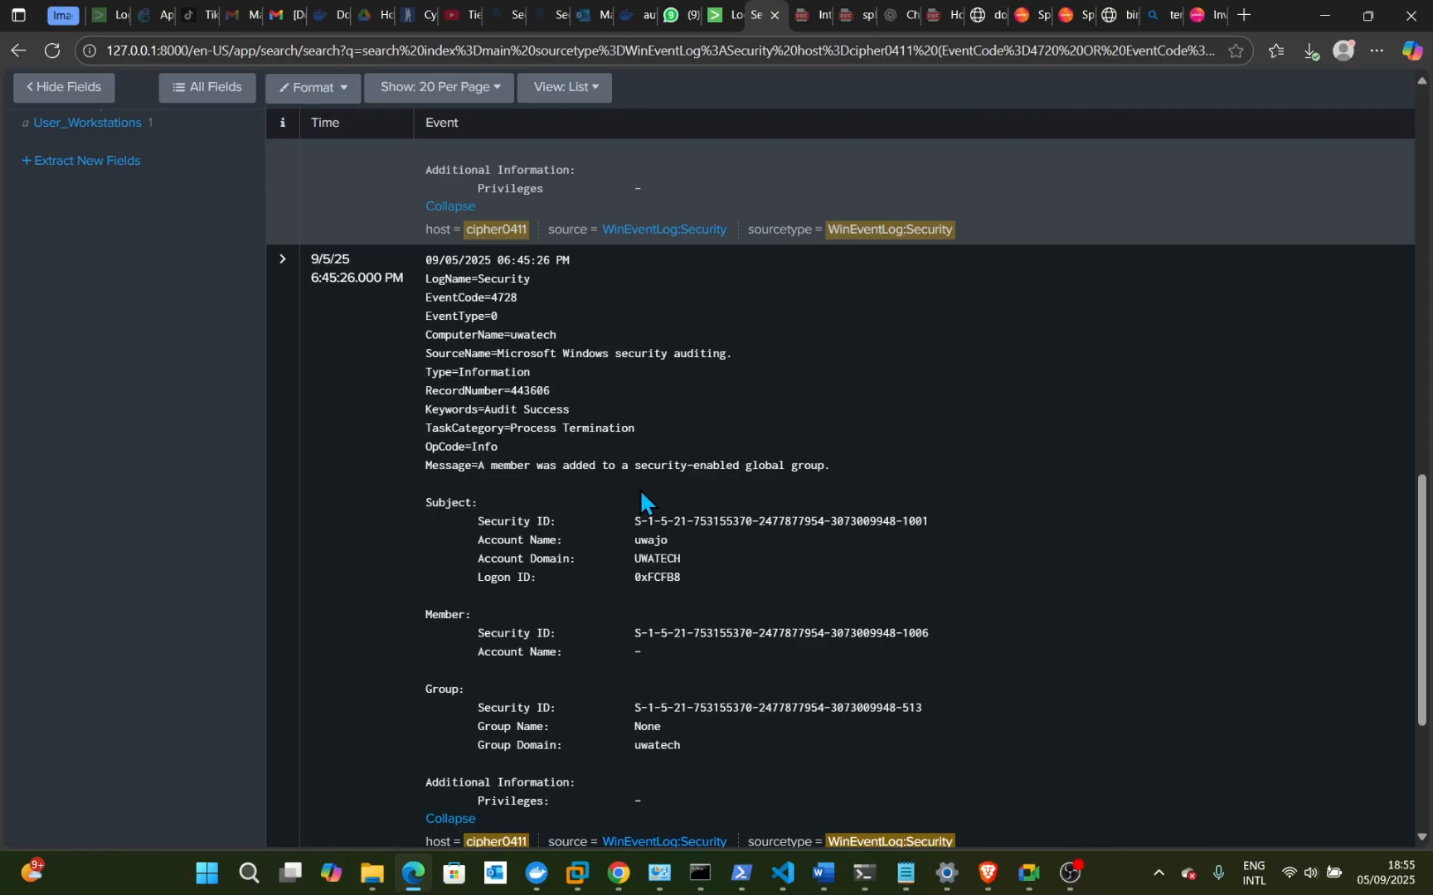
pyautogui.scroll(15, 640, 489)
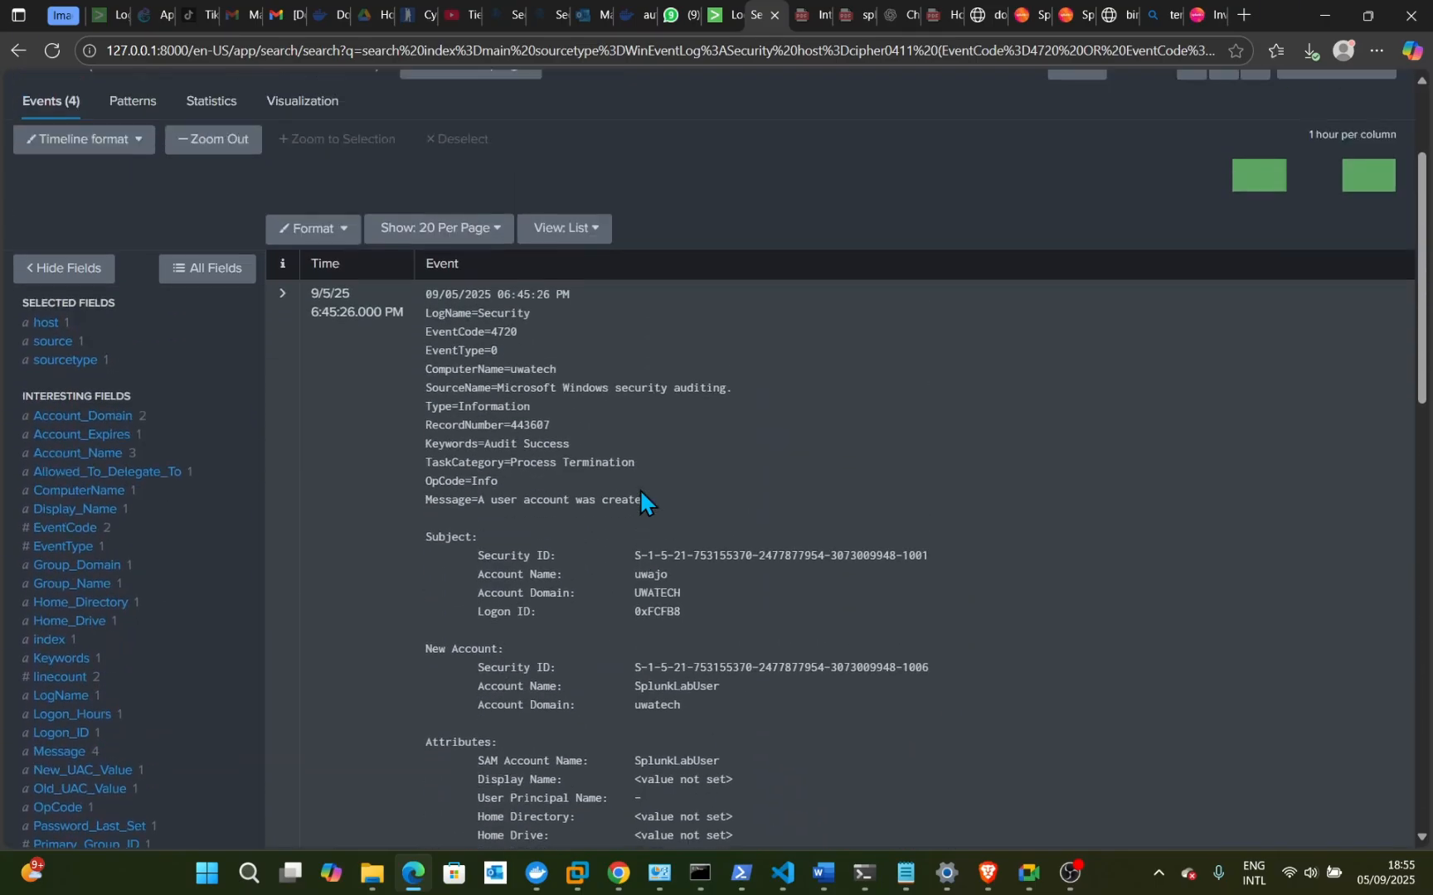
pyautogui.scroll(2, 640, 490)
pyautogui.scroll(-2, 627, 522)
pyautogui.scroll(2, 624, 555)
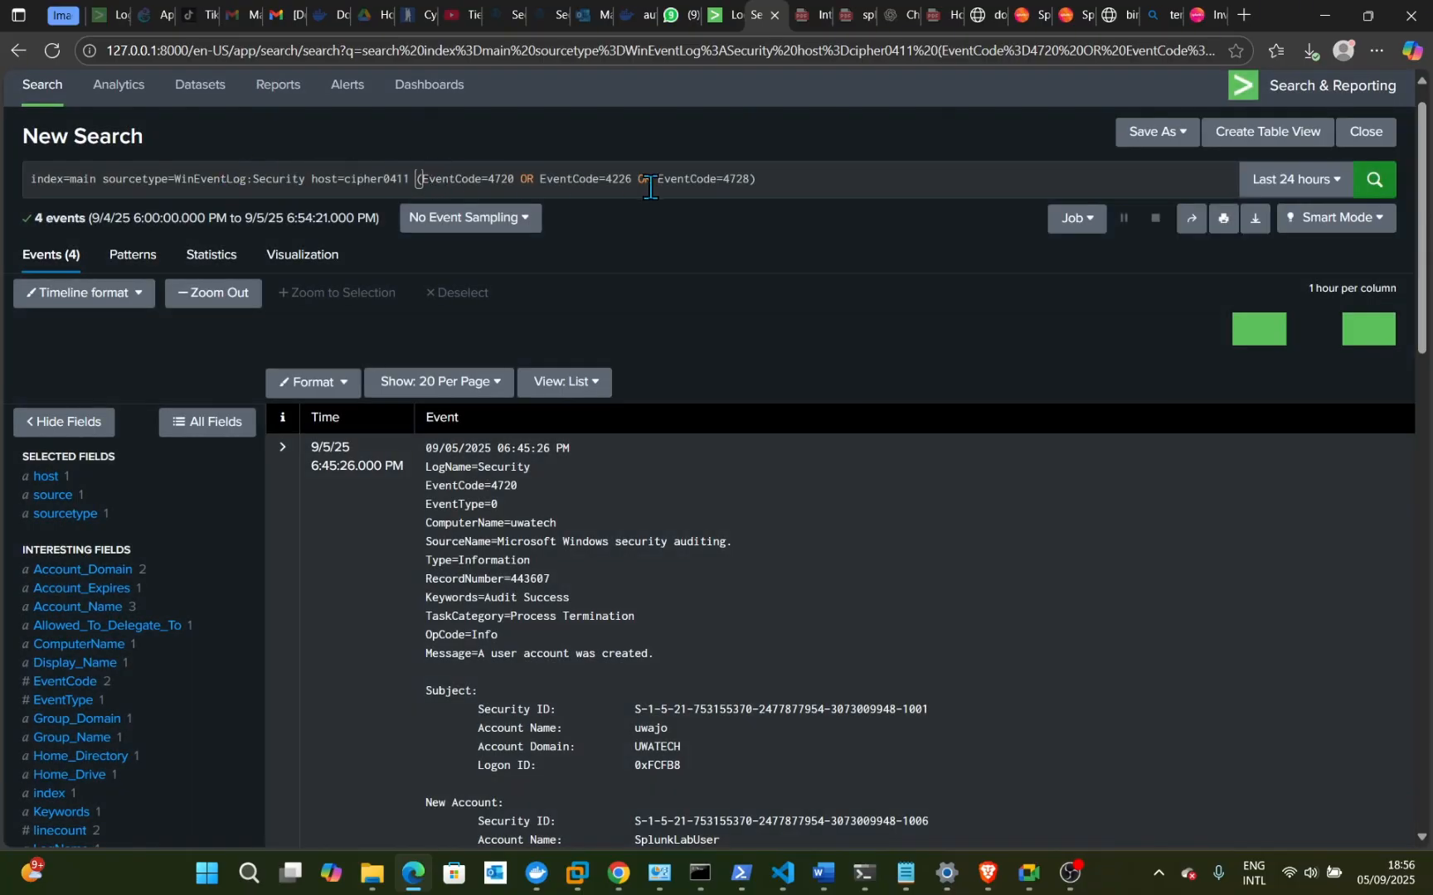
# - Replace the query with index=* host="UWATECH" and run it
pyautogui.click(780, 176)
pyautogui.press('BackSpace')
pyautogui.press('BackSpace')
pyautogui.press('BackSpace')
pyautogui.press('BackSpace')
pyautogui.press('BackSpace')
pyautogui.press('BackSpace')
pyautogui.press('BackSpace')
pyautogui.press('BackSpace')
pyautogui.press('BackSpace')
pyautogui.press('BackSpace')
pyautogui.press('BackSpace')
pyautogui.press('BackSpace')
pyautogui.press('BackSpace')
pyautogui.press('BackSpace')
pyautogui.press('BackSpace')
pyautogui.press('BackSpace')
pyautogui.press('BackSpace')
pyautogui.press('BackSpace')
pyautogui.press('BackSpace')
pyautogui.press('BackSpace')
pyautogui.press('BackSpace')
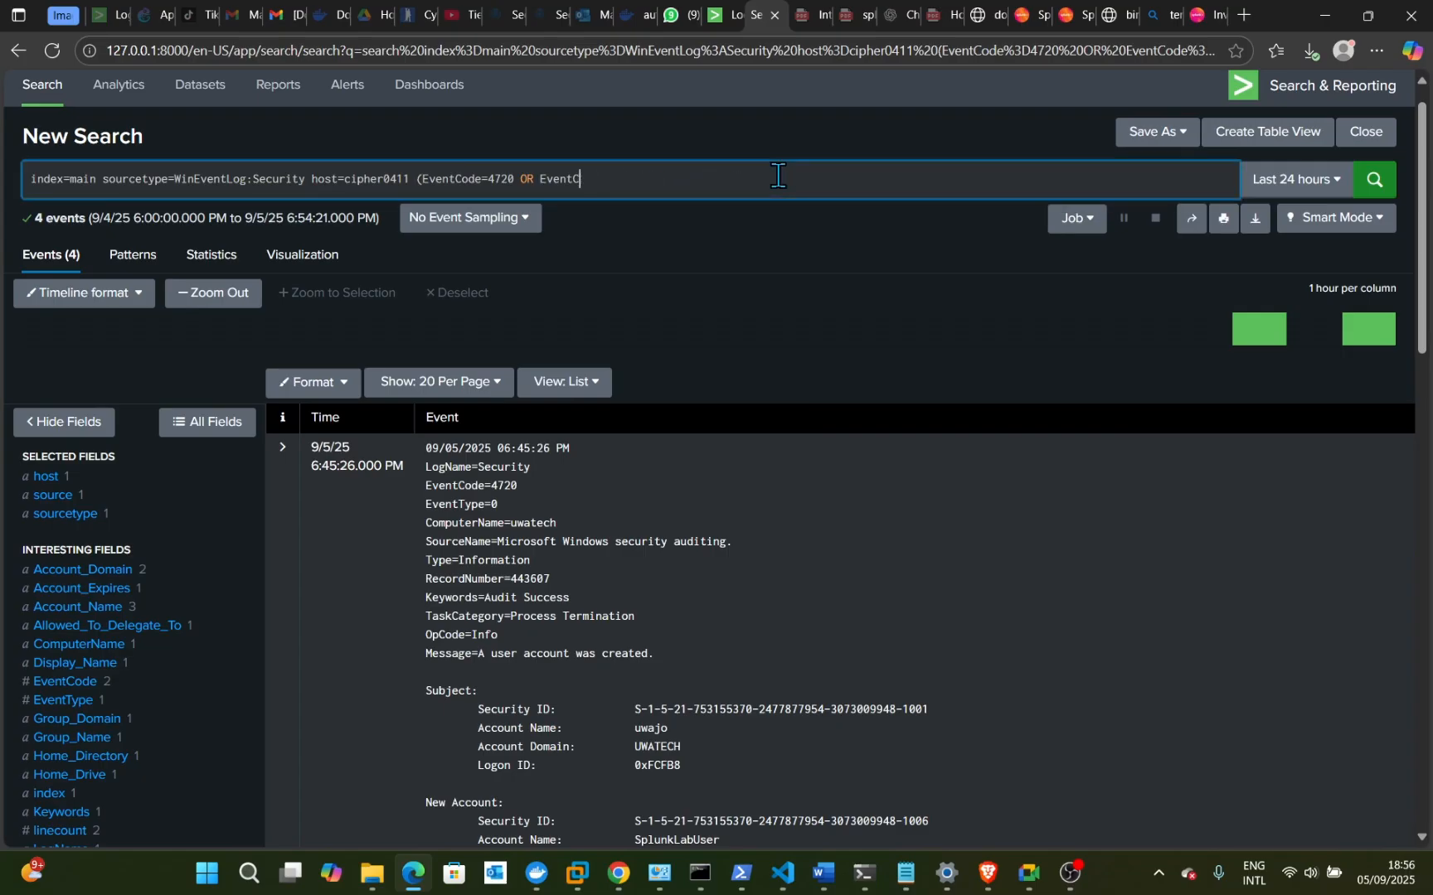
pyautogui.press('BackSpace')
pyautogui.press('BackSpace')
pyautogui.press('BackSpace')
pyautogui.press('BackSpace')
pyautogui.press('BackSpace')
pyautogui.press('BackSpace')
pyautogui.press('BackSpace')
pyautogui.press('BackSpace')
pyautogui.press('BackSpace')
pyautogui.press('BackSpace')
pyautogui.press('BackSpace')
pyautogui.press('BackSpace')
pyautogui.press('BackSpace')
pyautogui.press('BackSpace')
pyautogui.press('BackSpace')
pyautogui.press('BackSpace')
pyautogui.press('BackSpace')
pyautogui.press('BackSpace')
pyautogui.press('BackSpace')
pyautogui.press('BackSpace')
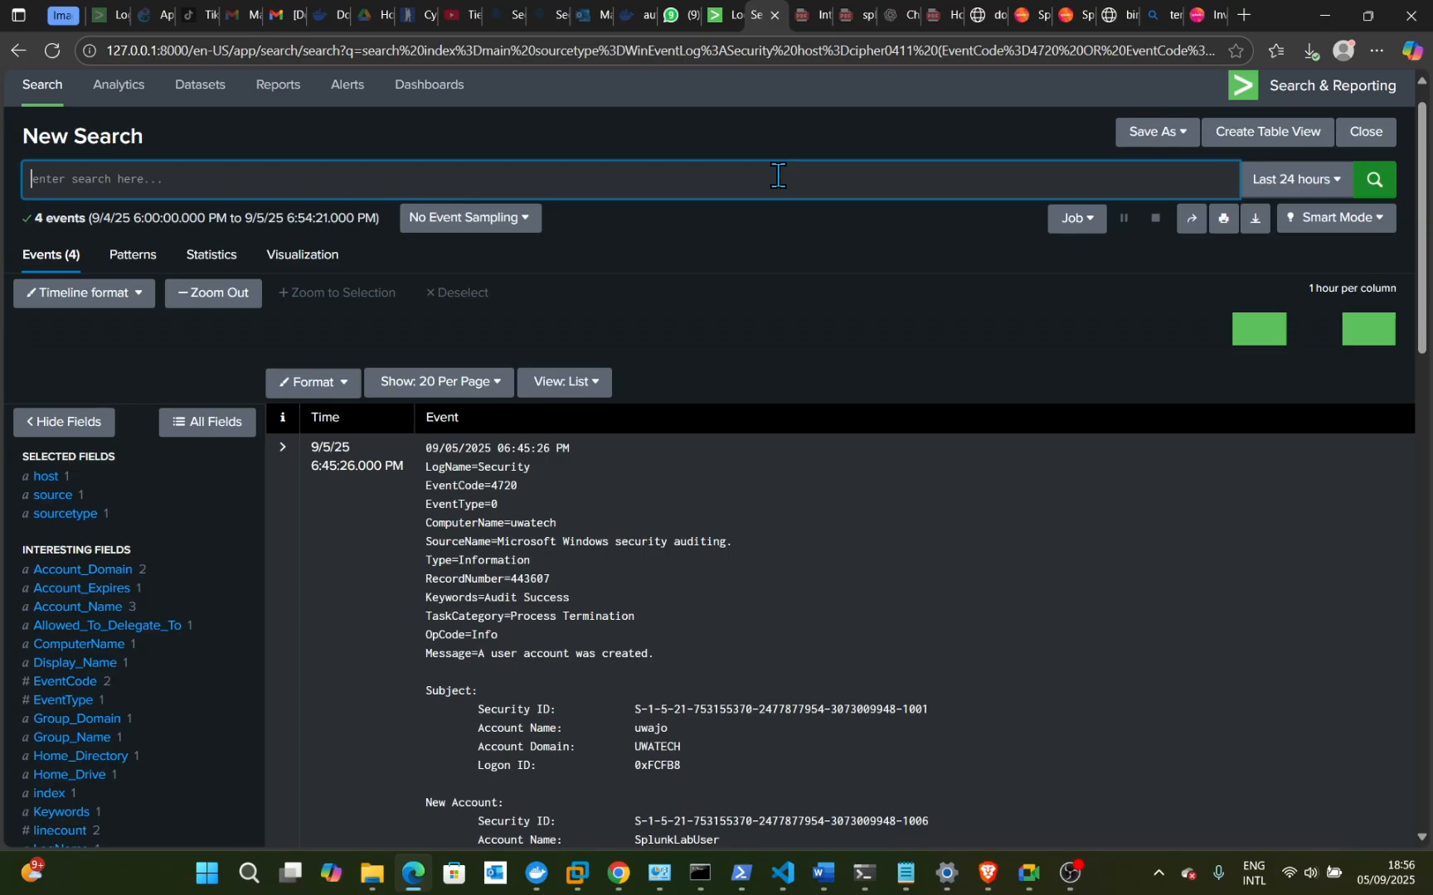
pyautogui.write('index')
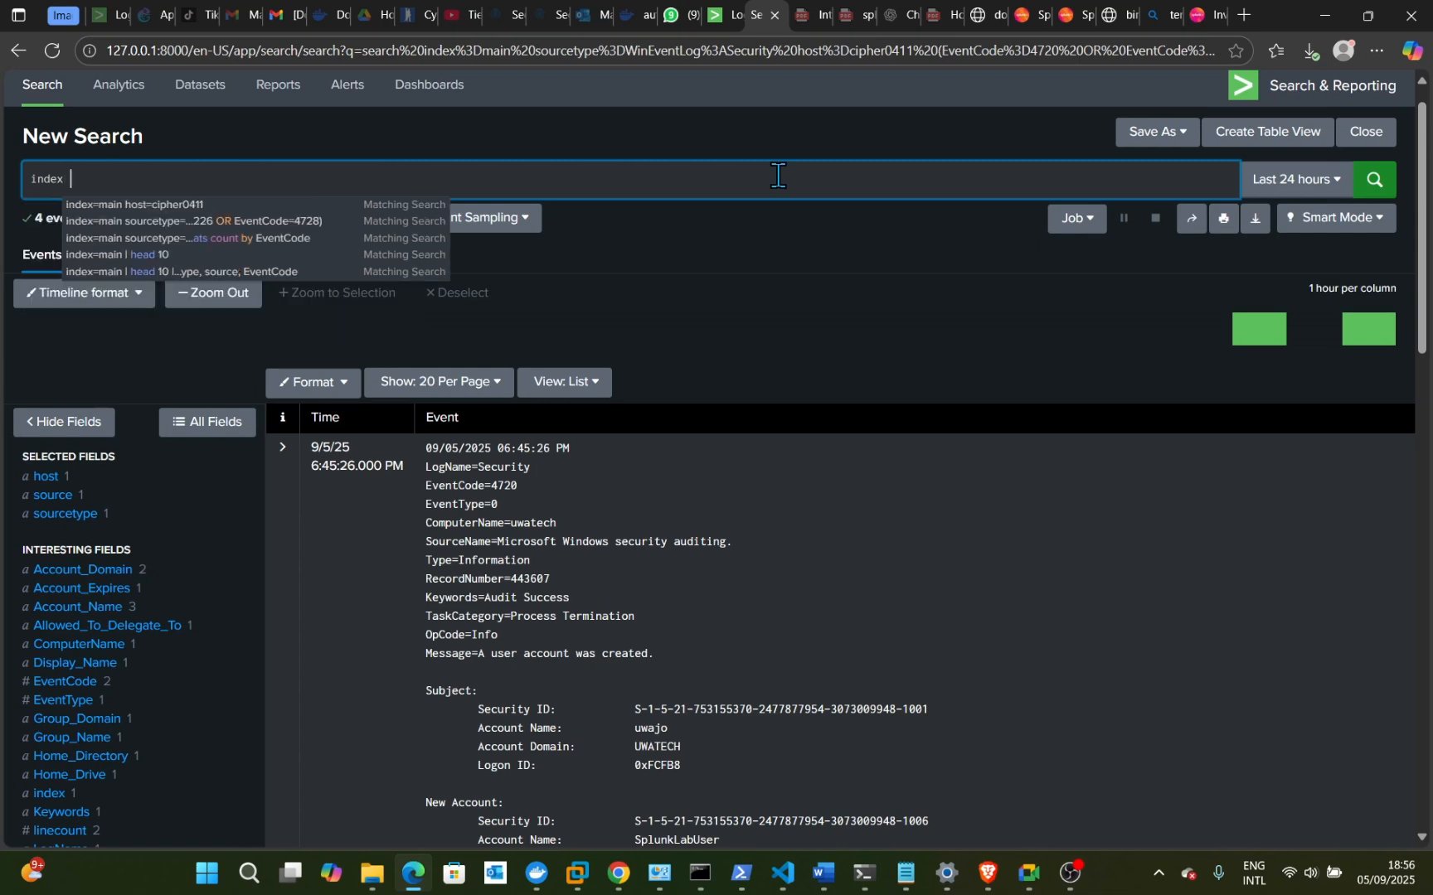
pyautogui.write(' =')
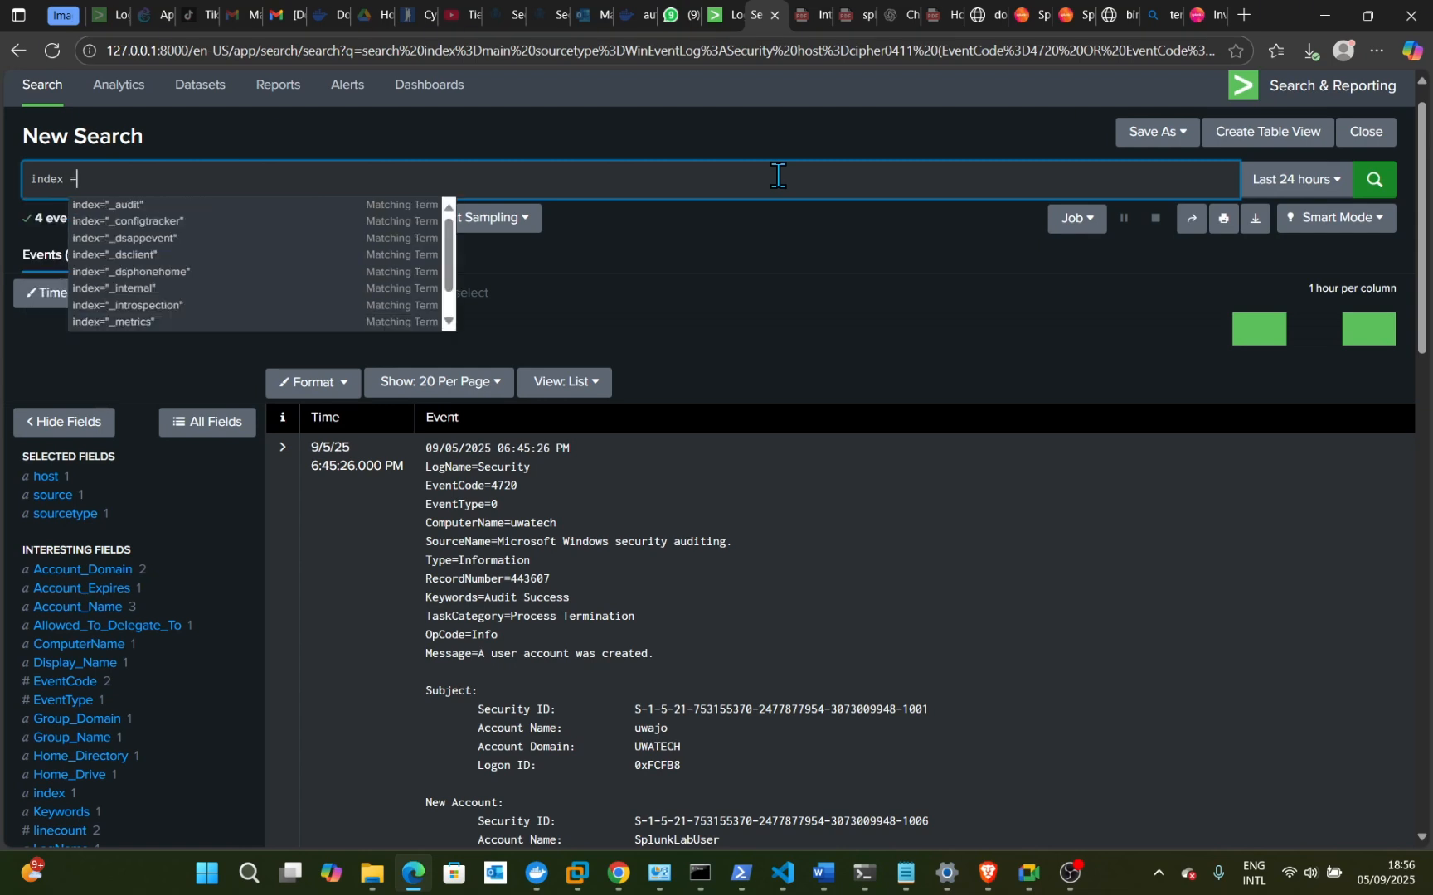
pyautogui.press('BackSpace')
pyautogui.press('BackSpace')
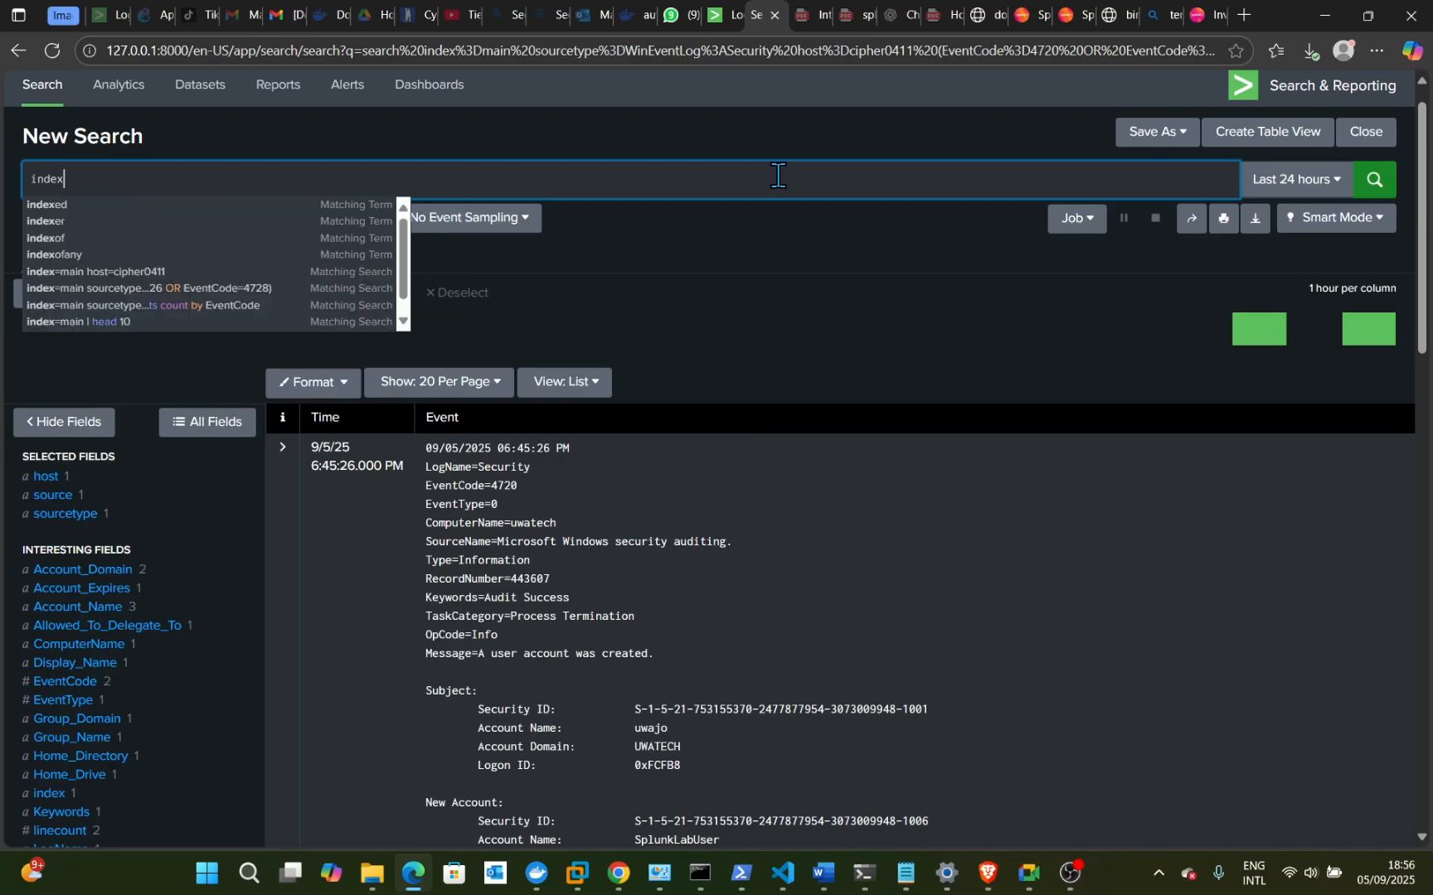
pyautogui.write('=')
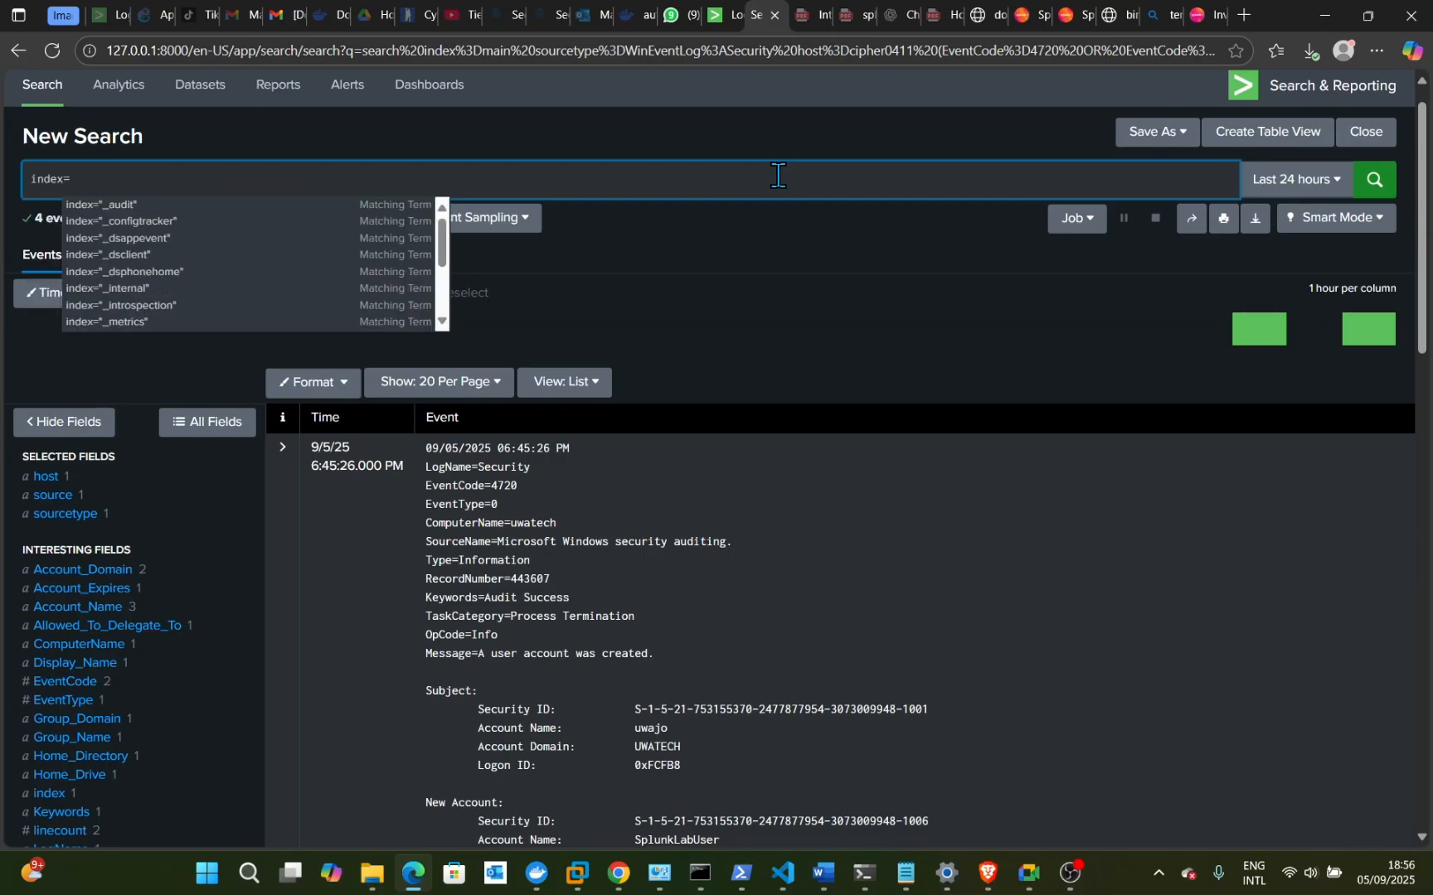
pyautogui.write('*')
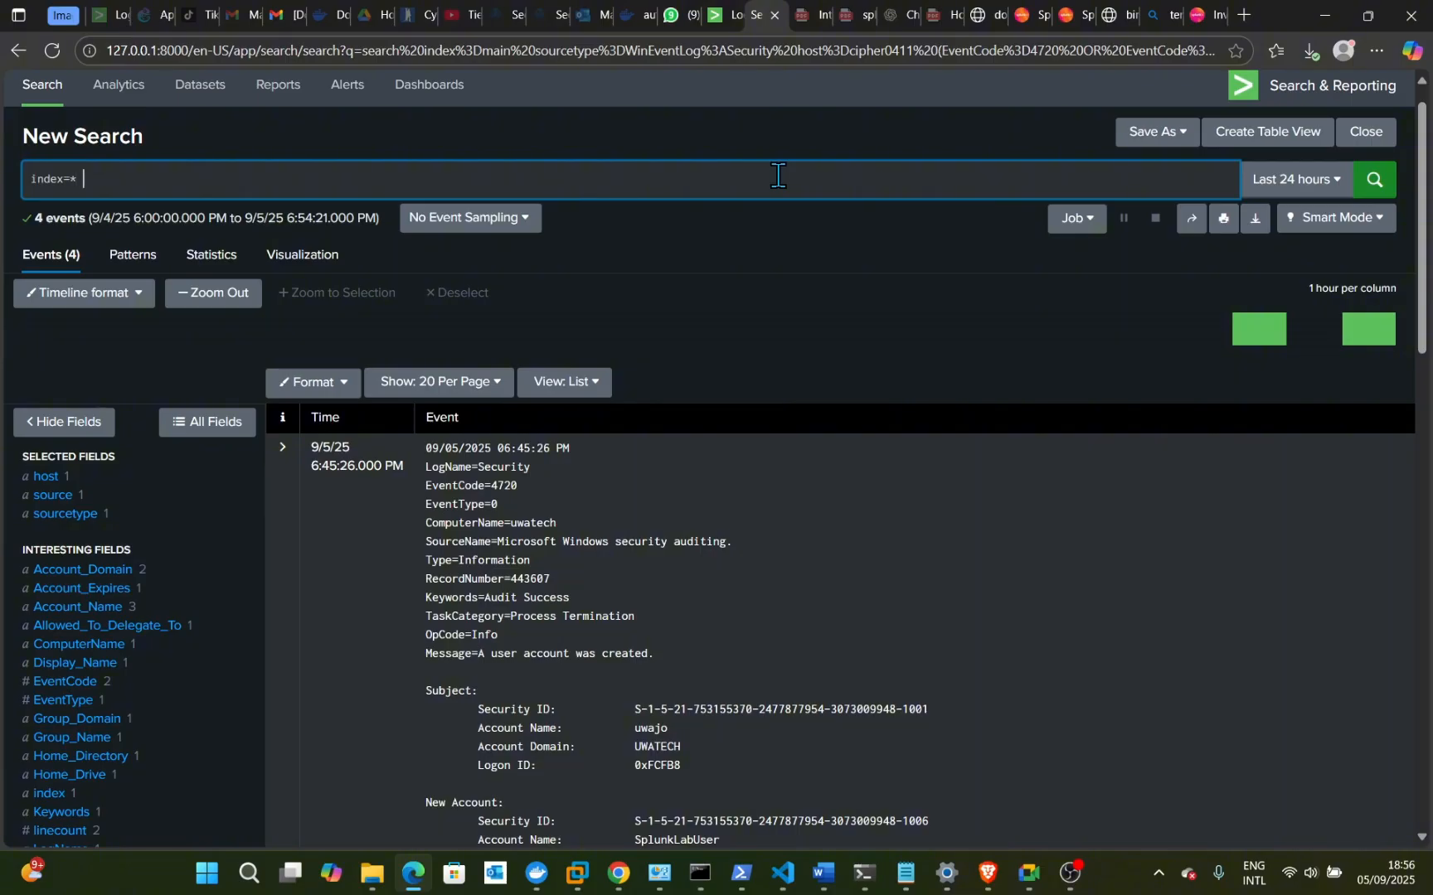
pyautogui.write(' host')
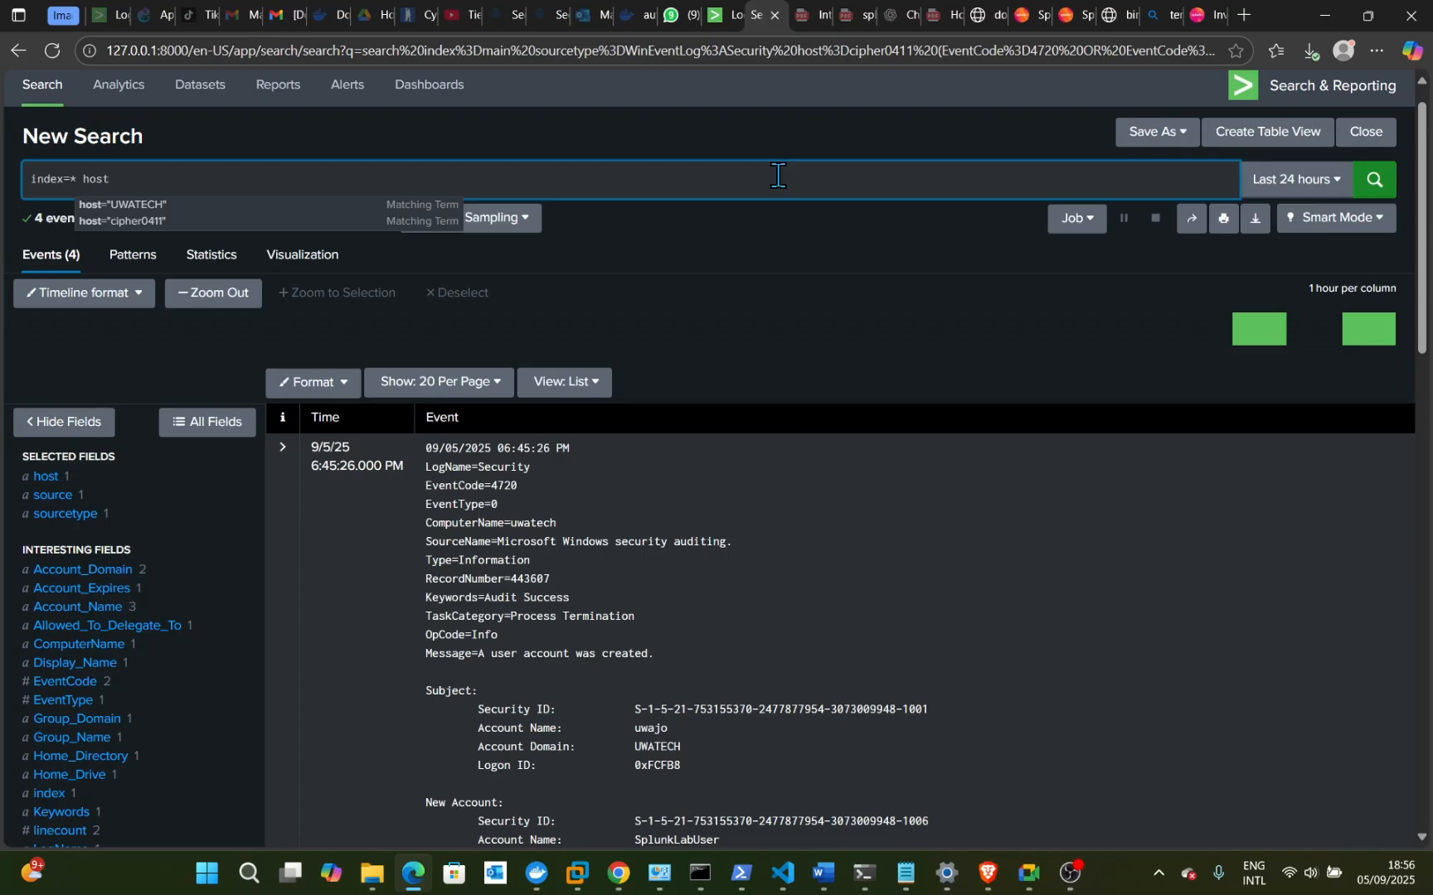
pyautogui.write('=')
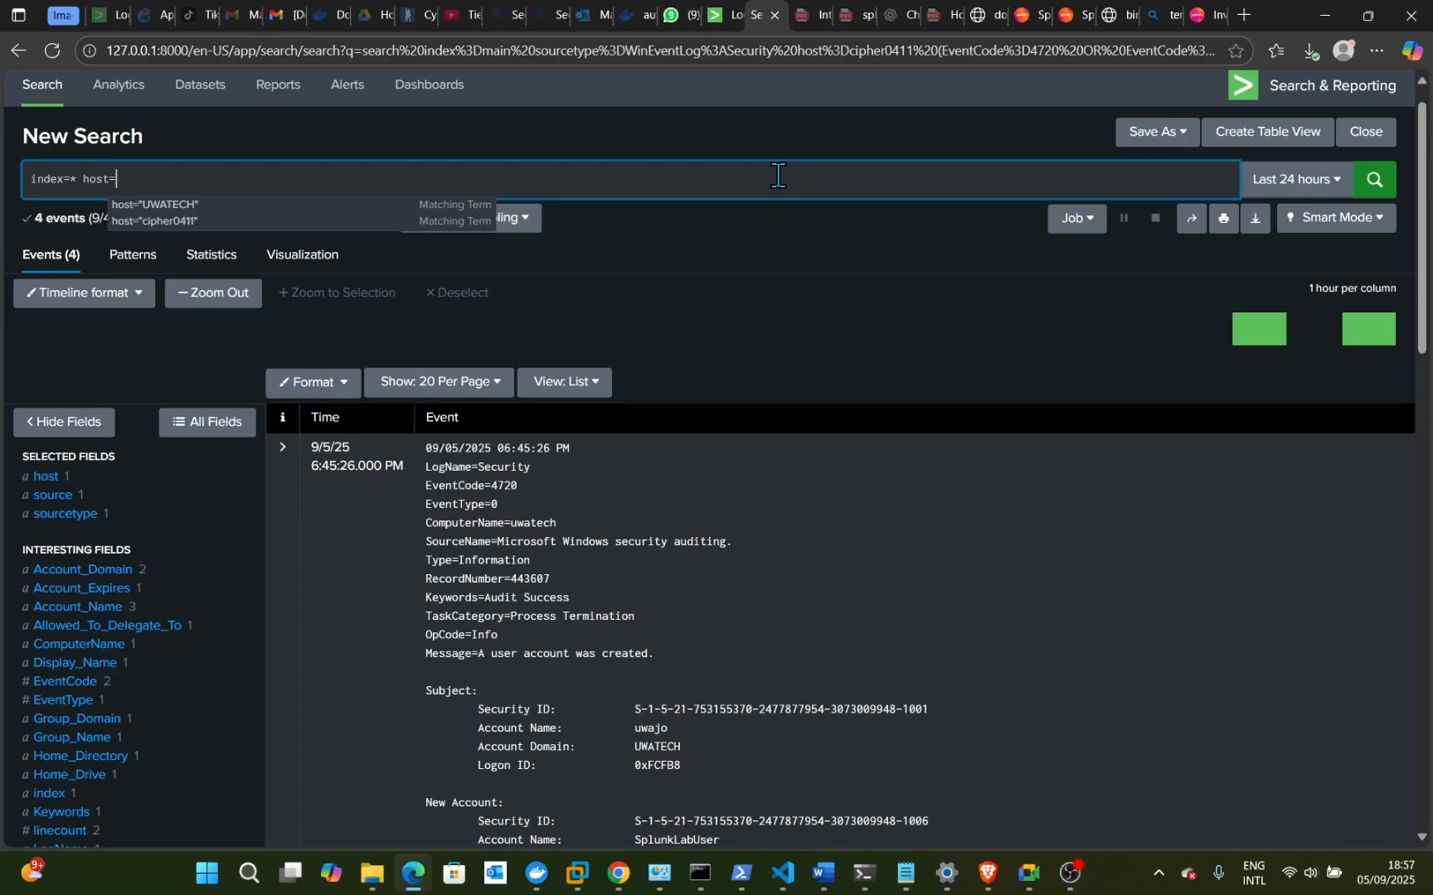
pyautogui.click(168, 207)
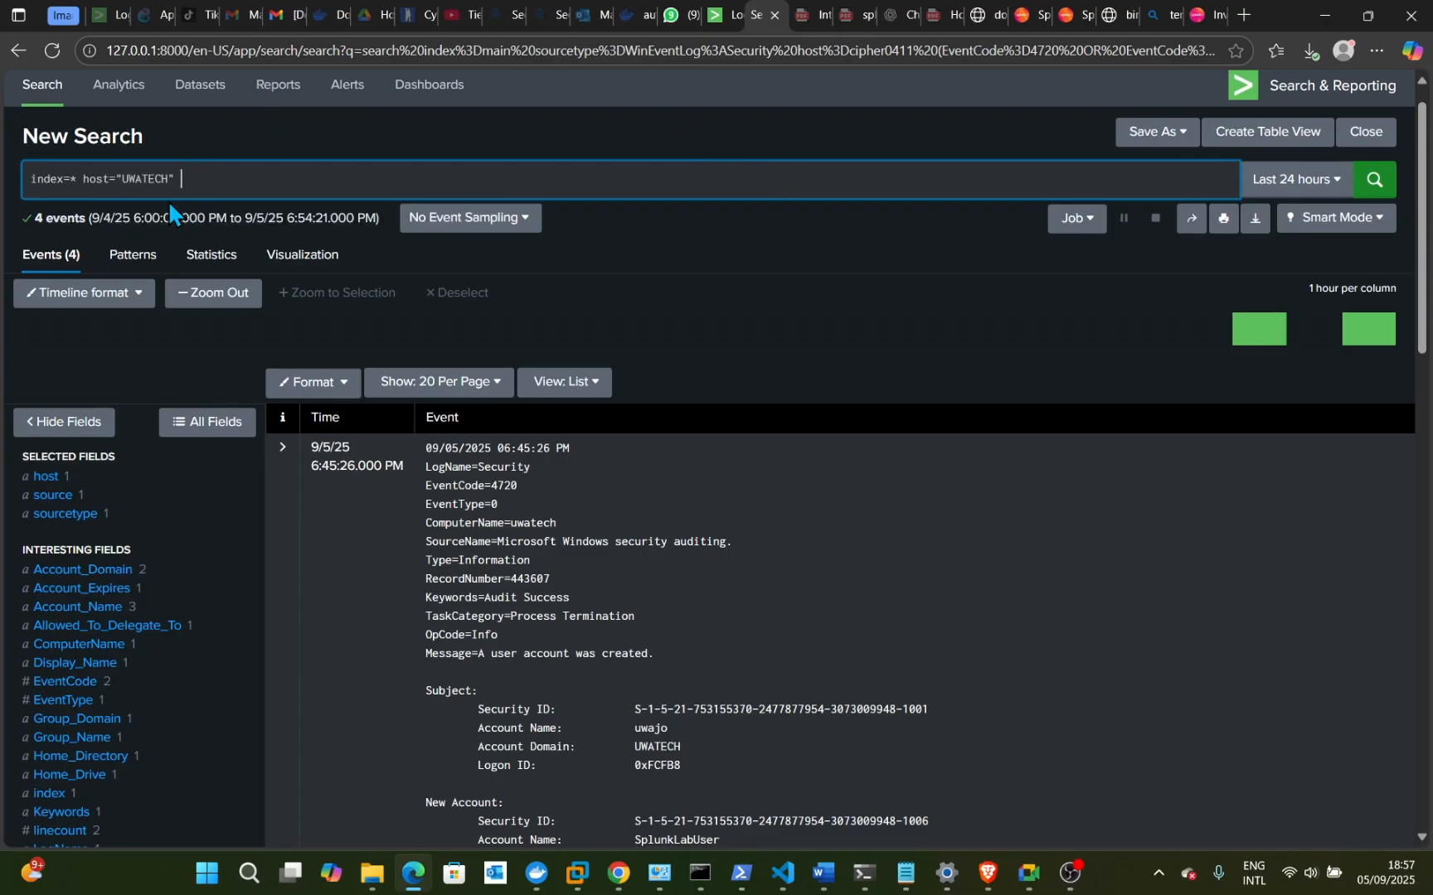
pyautogui.click(1372, 181)
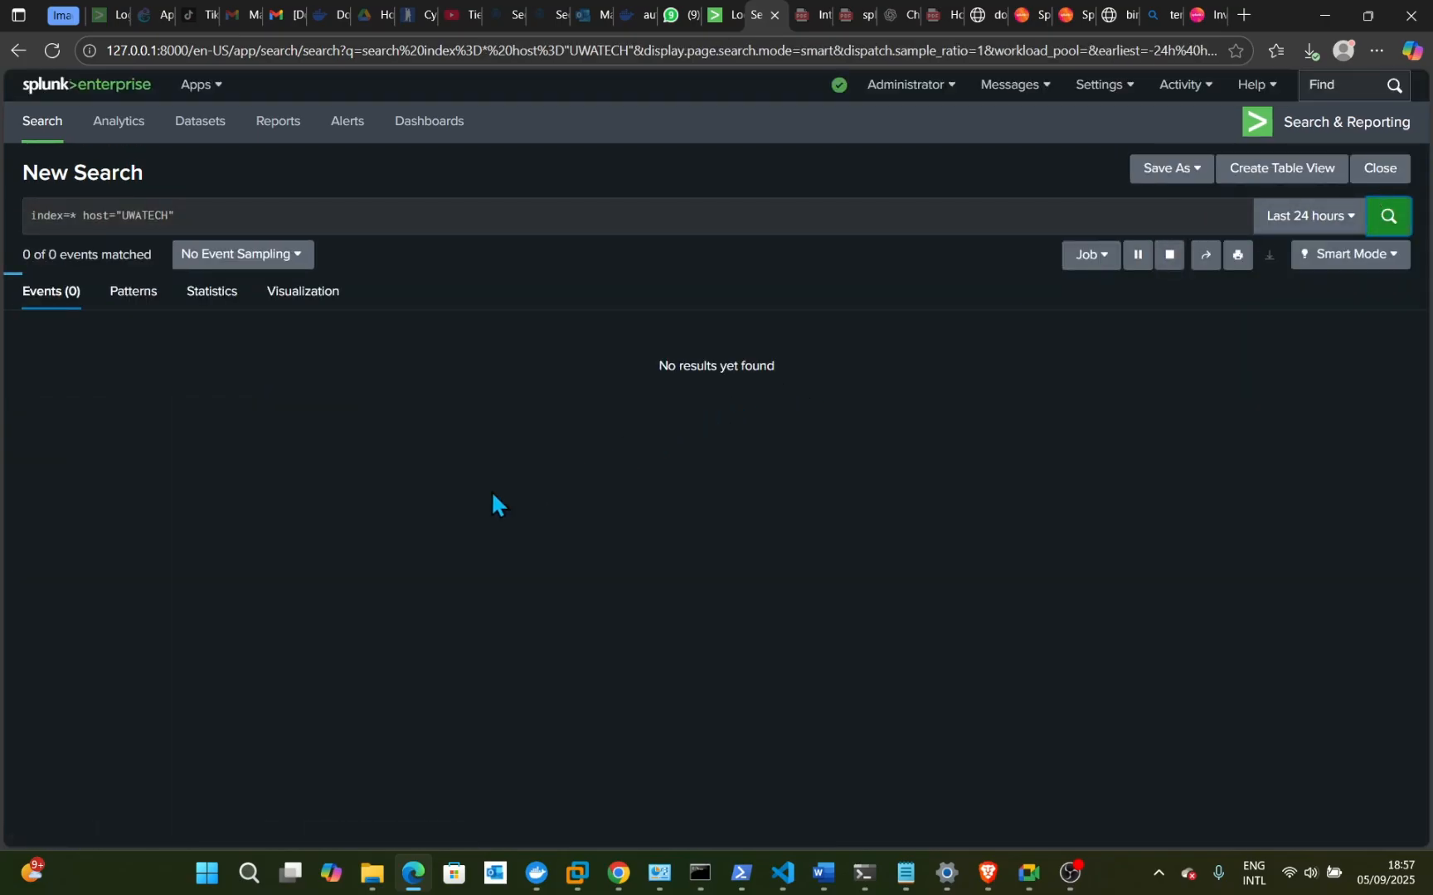
# - Review the 9,698 UWATECH events and change the query's host value to cipher0411
pyautogui.scroll(-1, 581, 569)
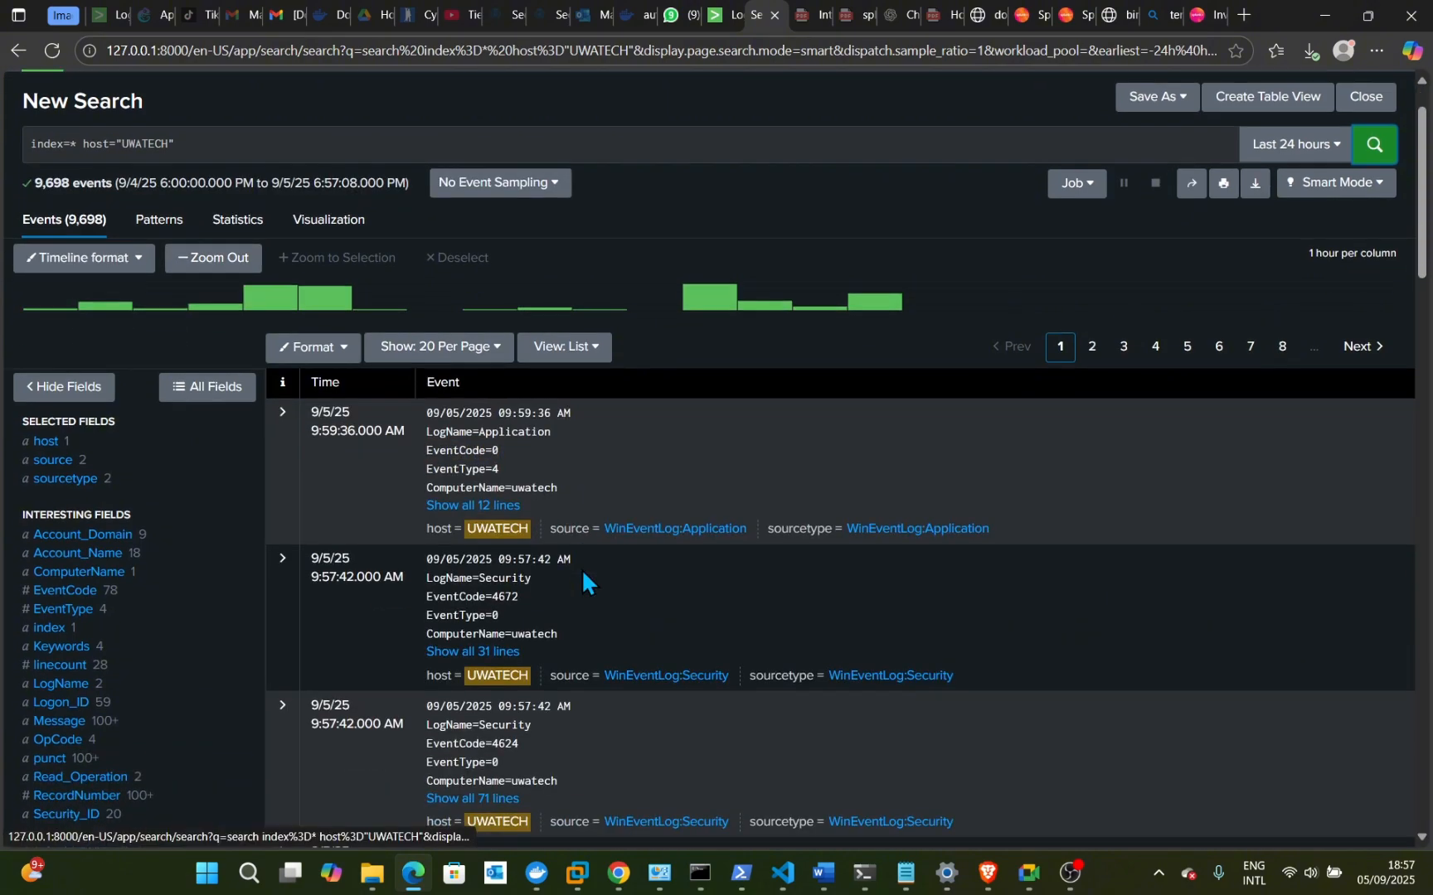
pyautogui.scroll(-10, 582, 578)
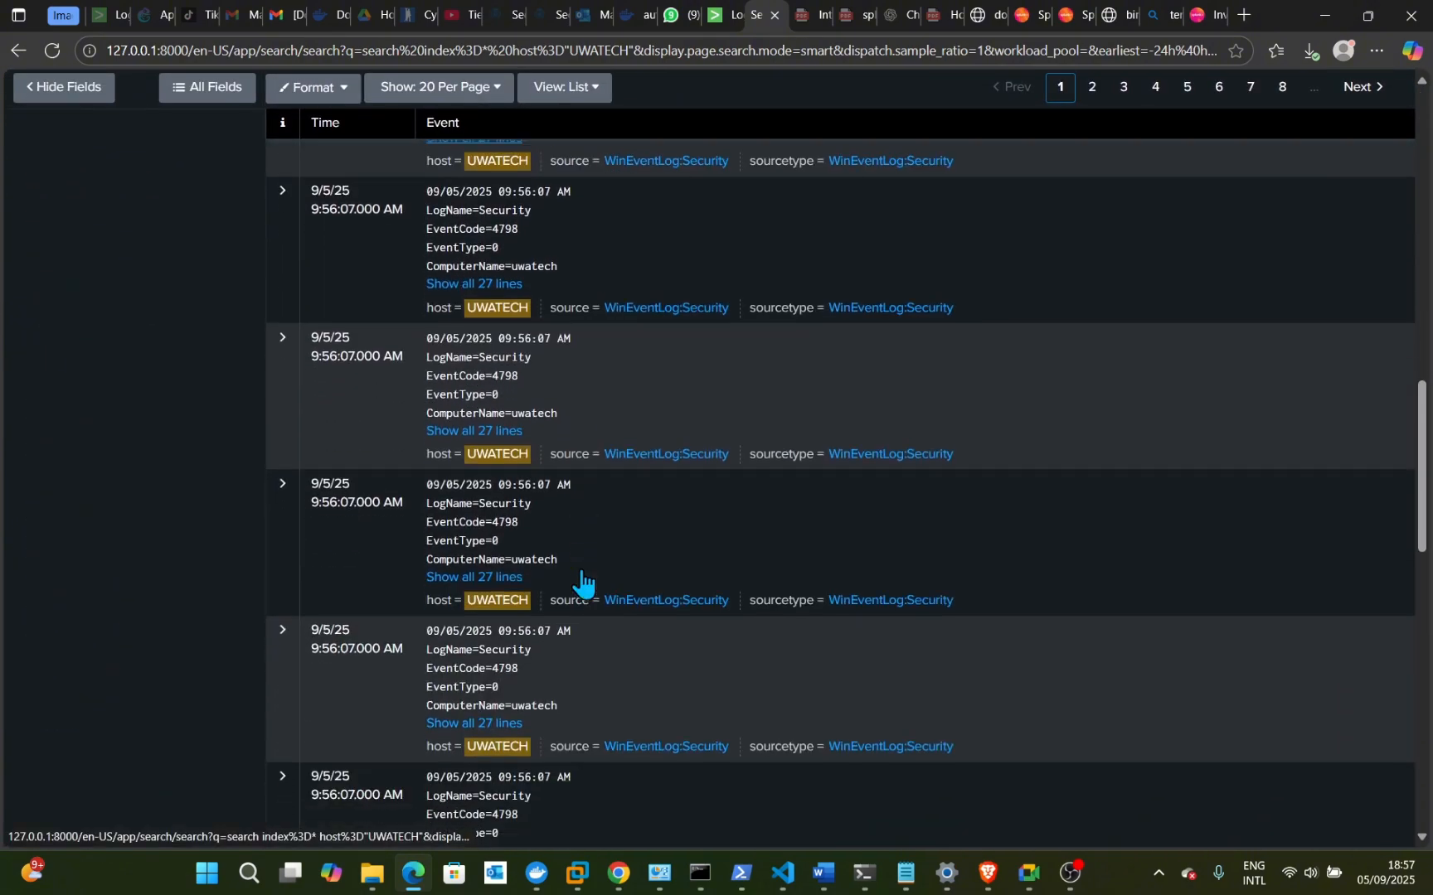
pyautogui.scroll(-10, 582, 572)
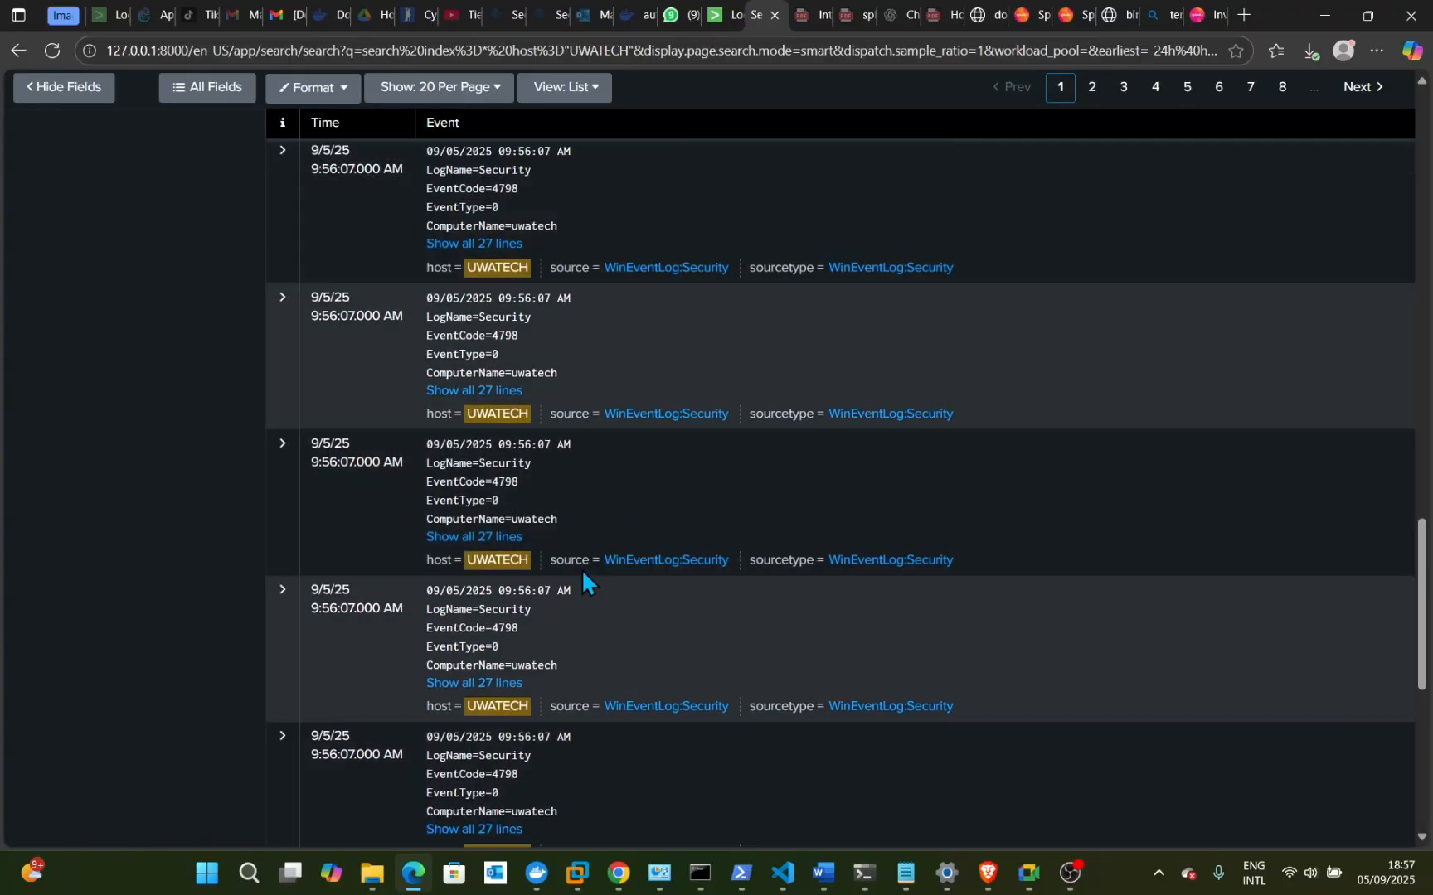
pyautogui.scroll(18, 583, 572)
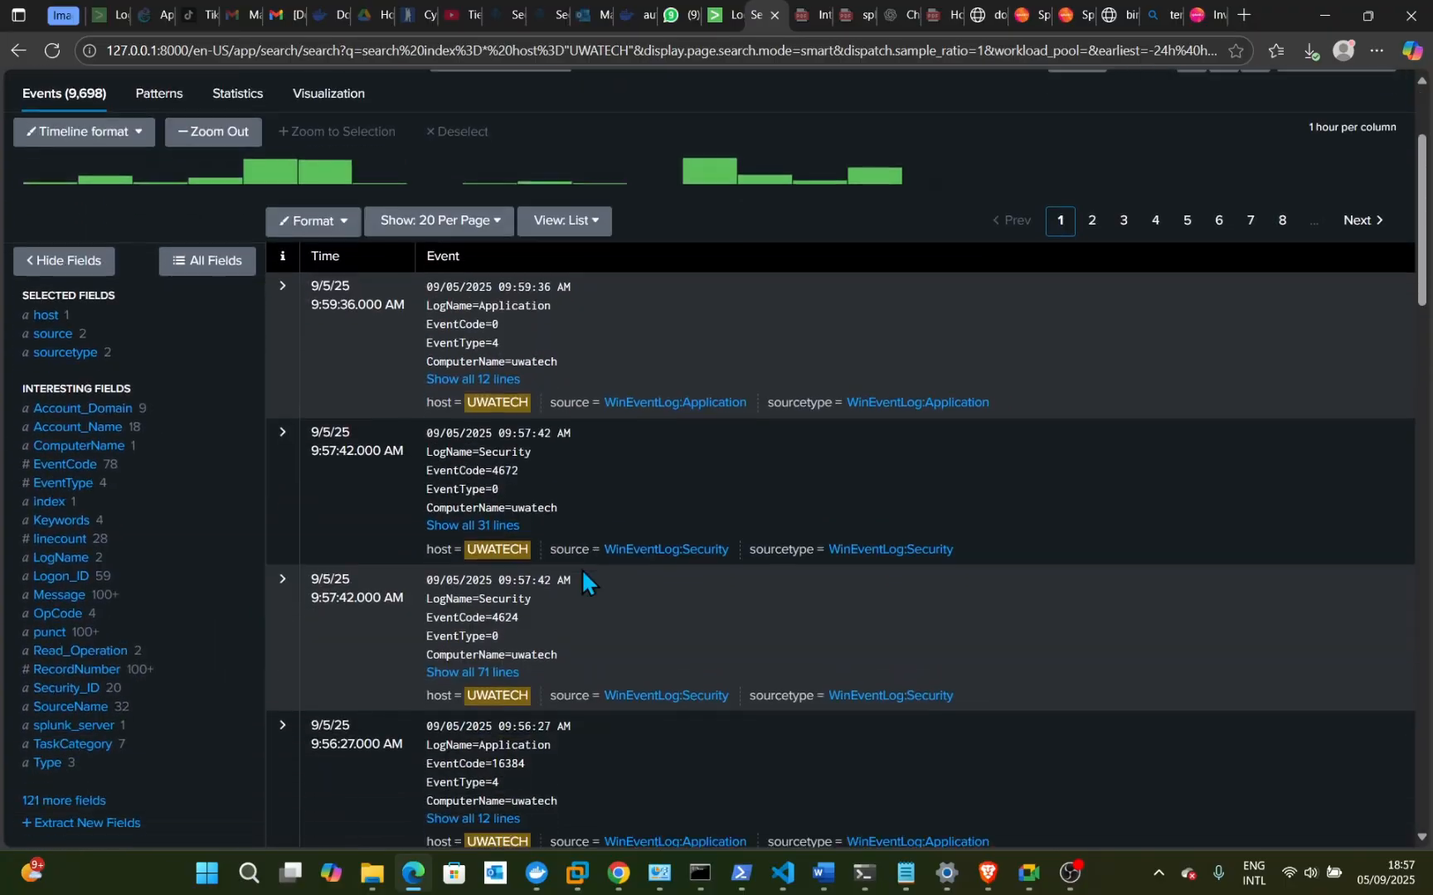
pyautogui.scroll(3, 581, 568)
pyautogui.click(191, 215)
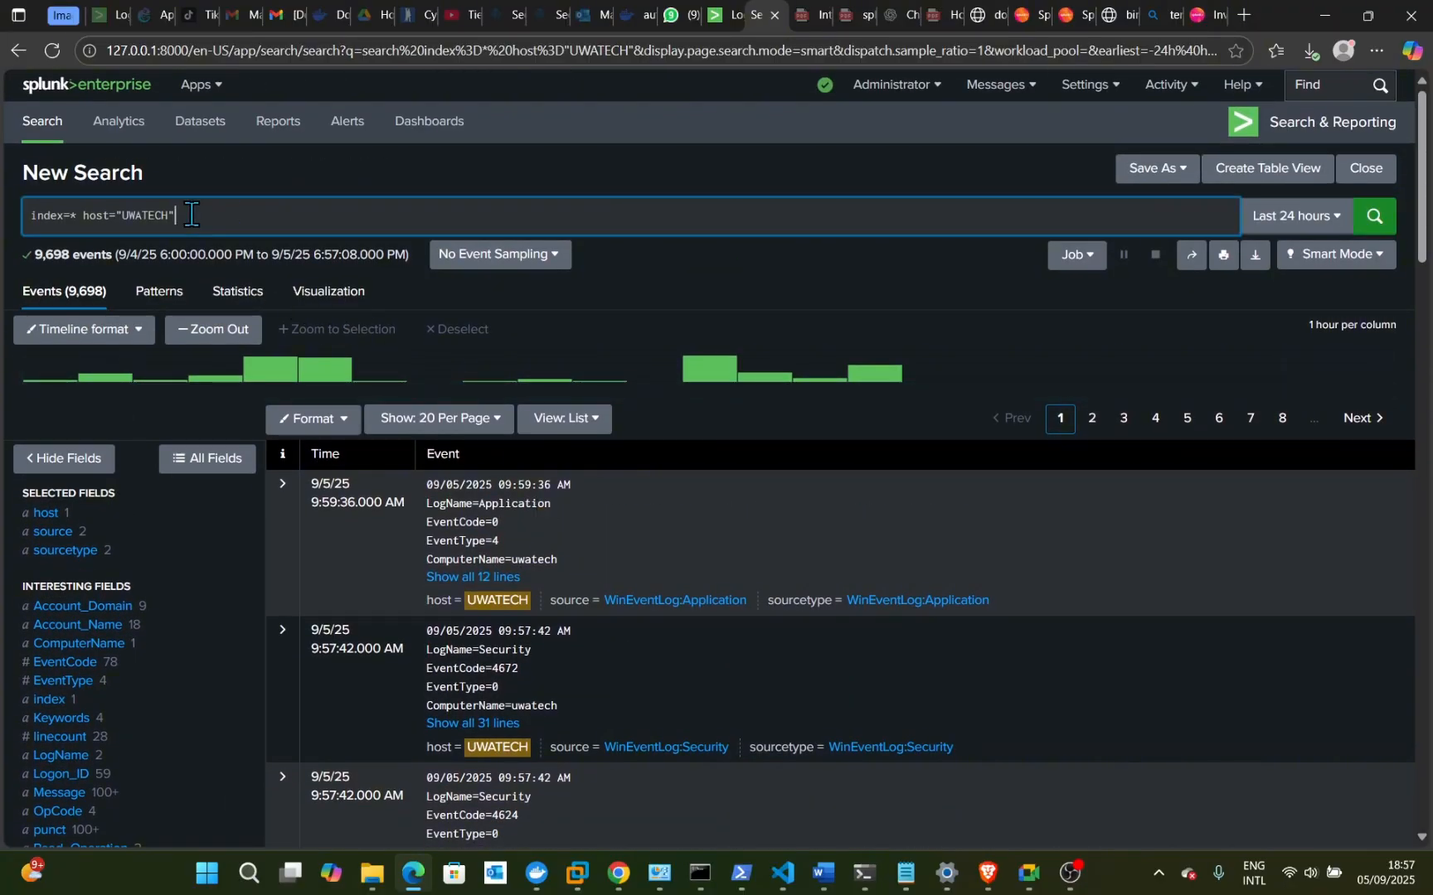
pyautogui.press('Left')
pyautogui.press('BackSpace')
pyautogui.press('BackSpace')
pyautogui.press('BackSpace')
pyautogui.press('BackSpace')
pyautogui.press('BackSpace')
pyautogui.press('BackSpace')
pyautogui.press('BackSpace')
pyautogui.write('ci')
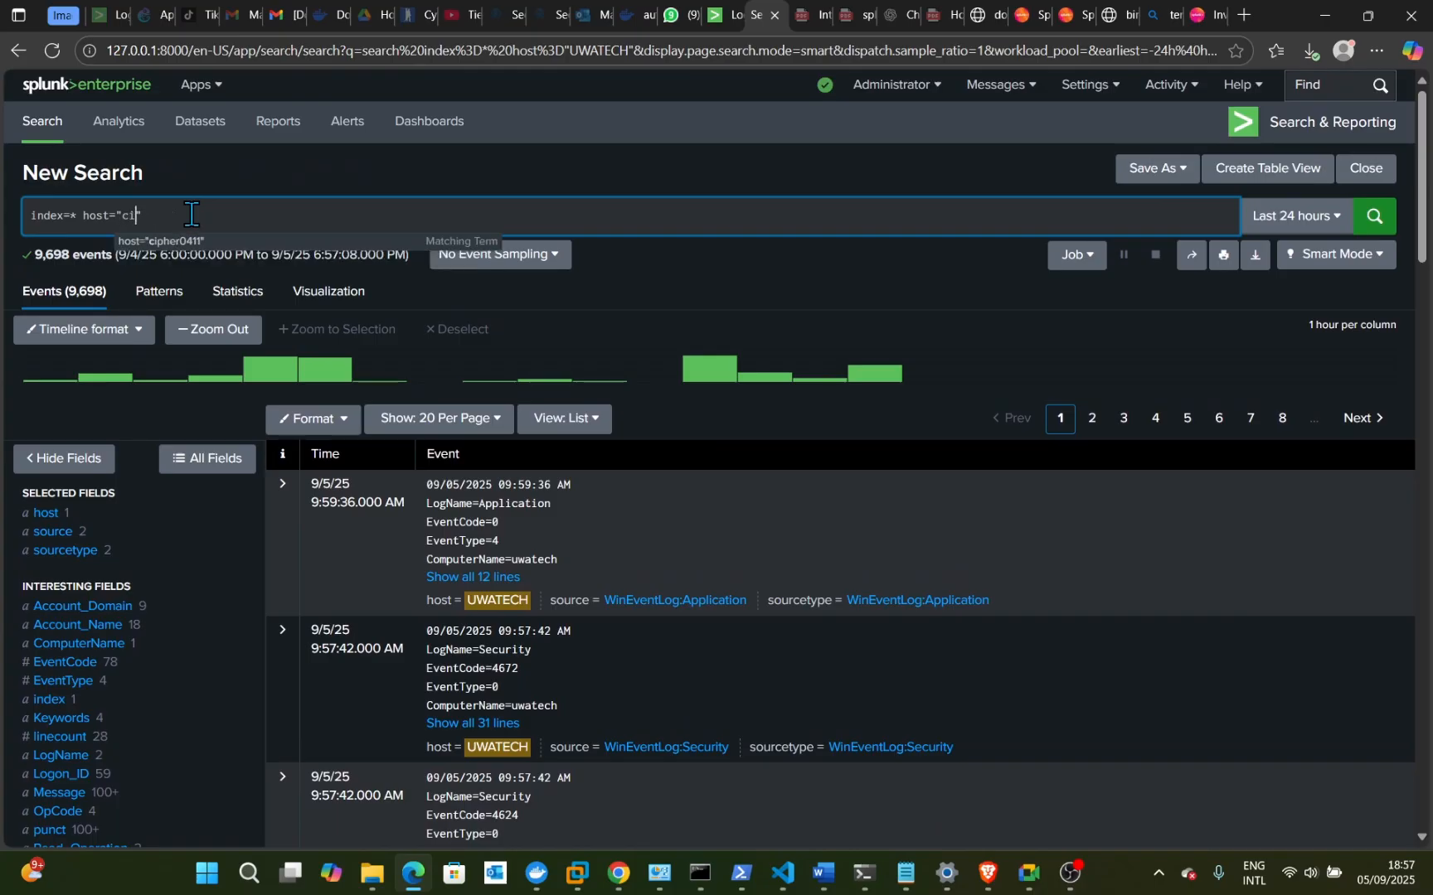
pyautogui.write('pher0411')
# - Run index=* host="cipher0411" and review its 69,536 WinEventLog:Security events before editing the query
pyautogui.press('Return')
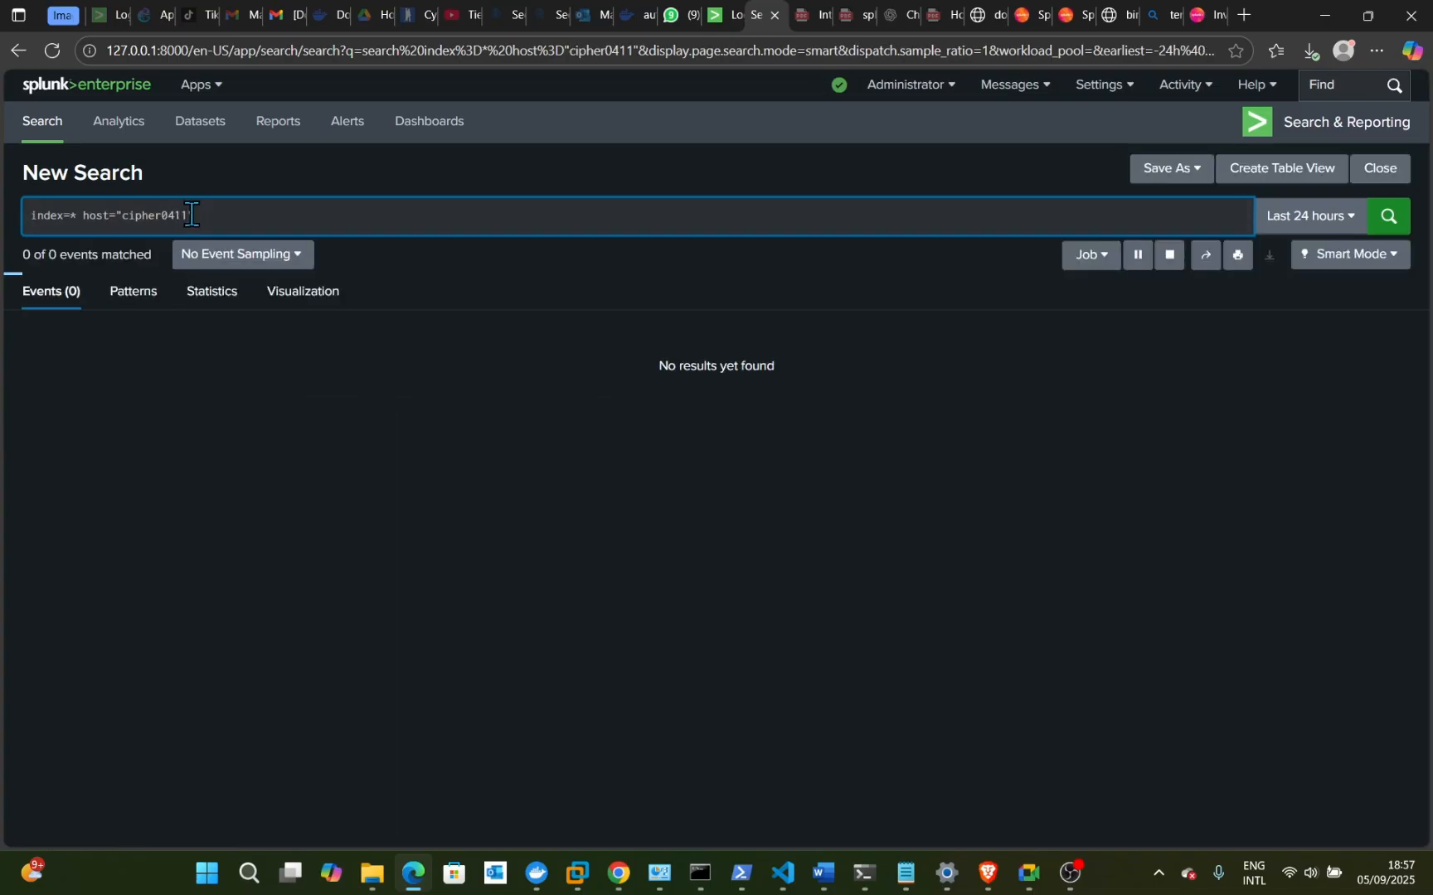
pyautogui.scroll(-2, 541, 568)
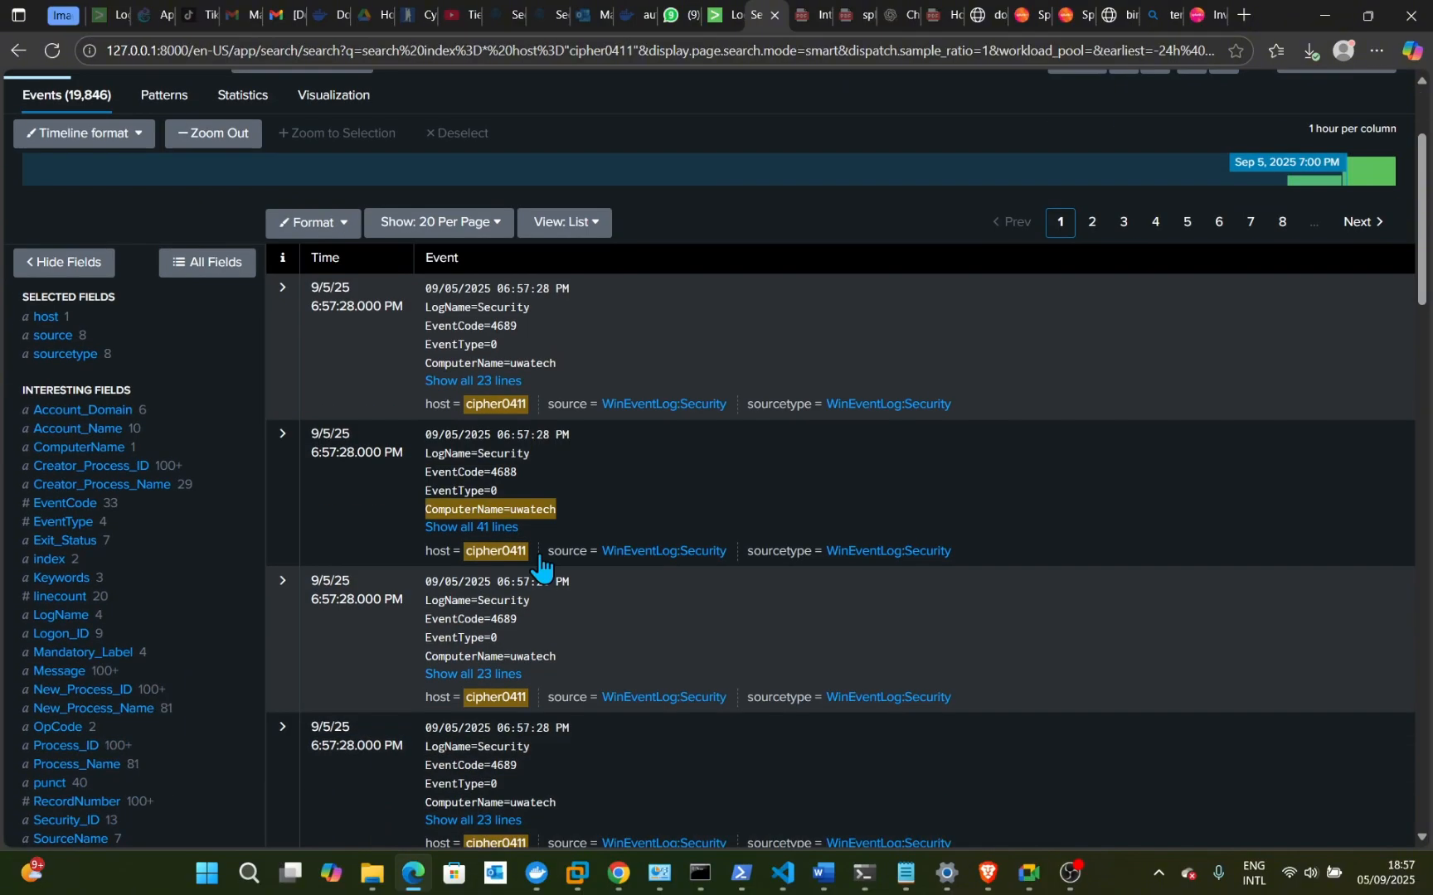
pyautogui.scroll(-10, 539, 564)
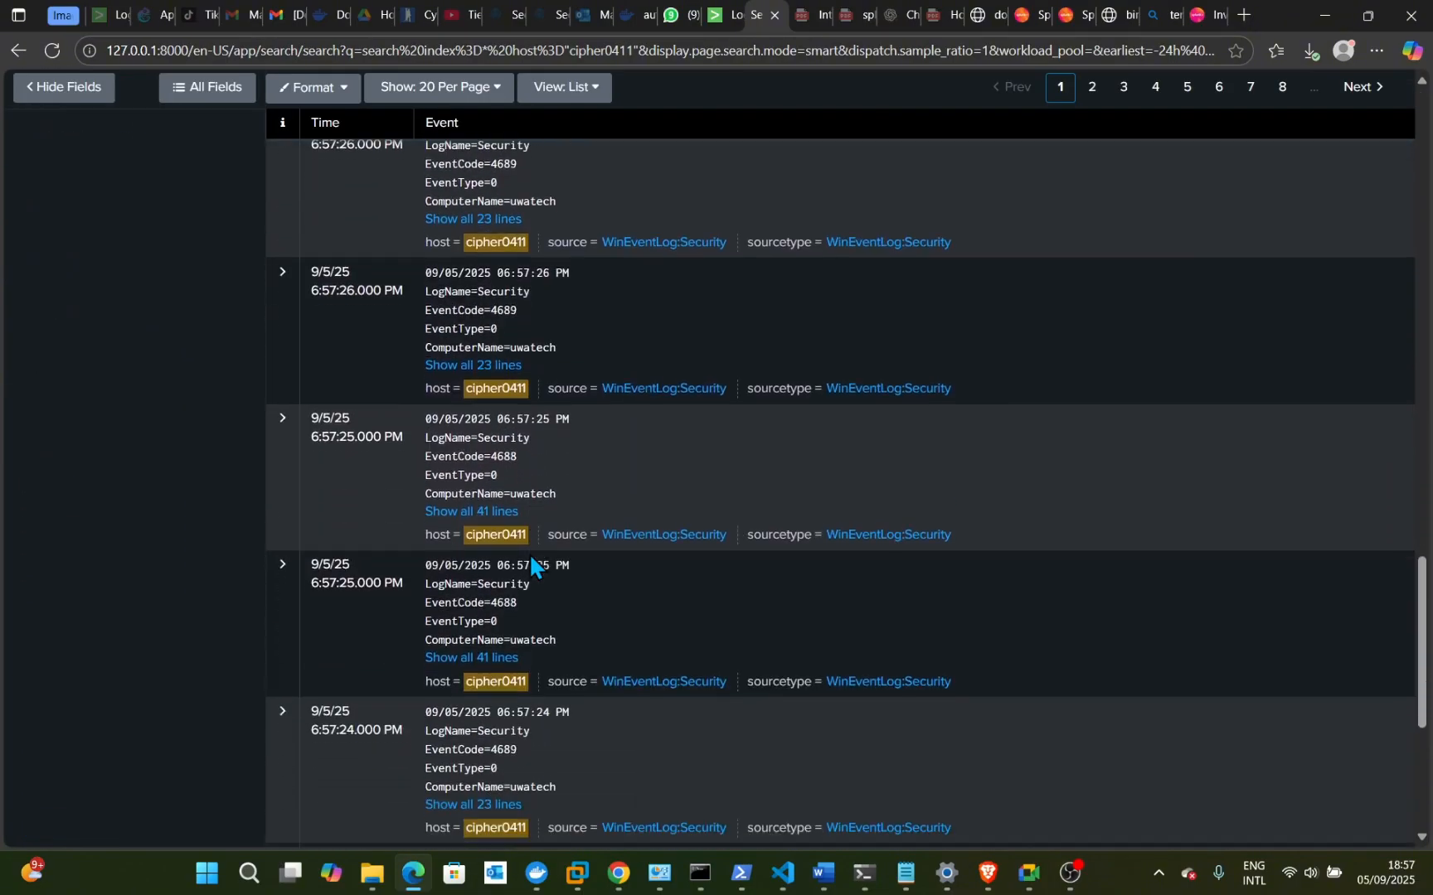
pyautogui.scroll(-5, 530, 553)
pyautogui.scroll(11, 530, 553)
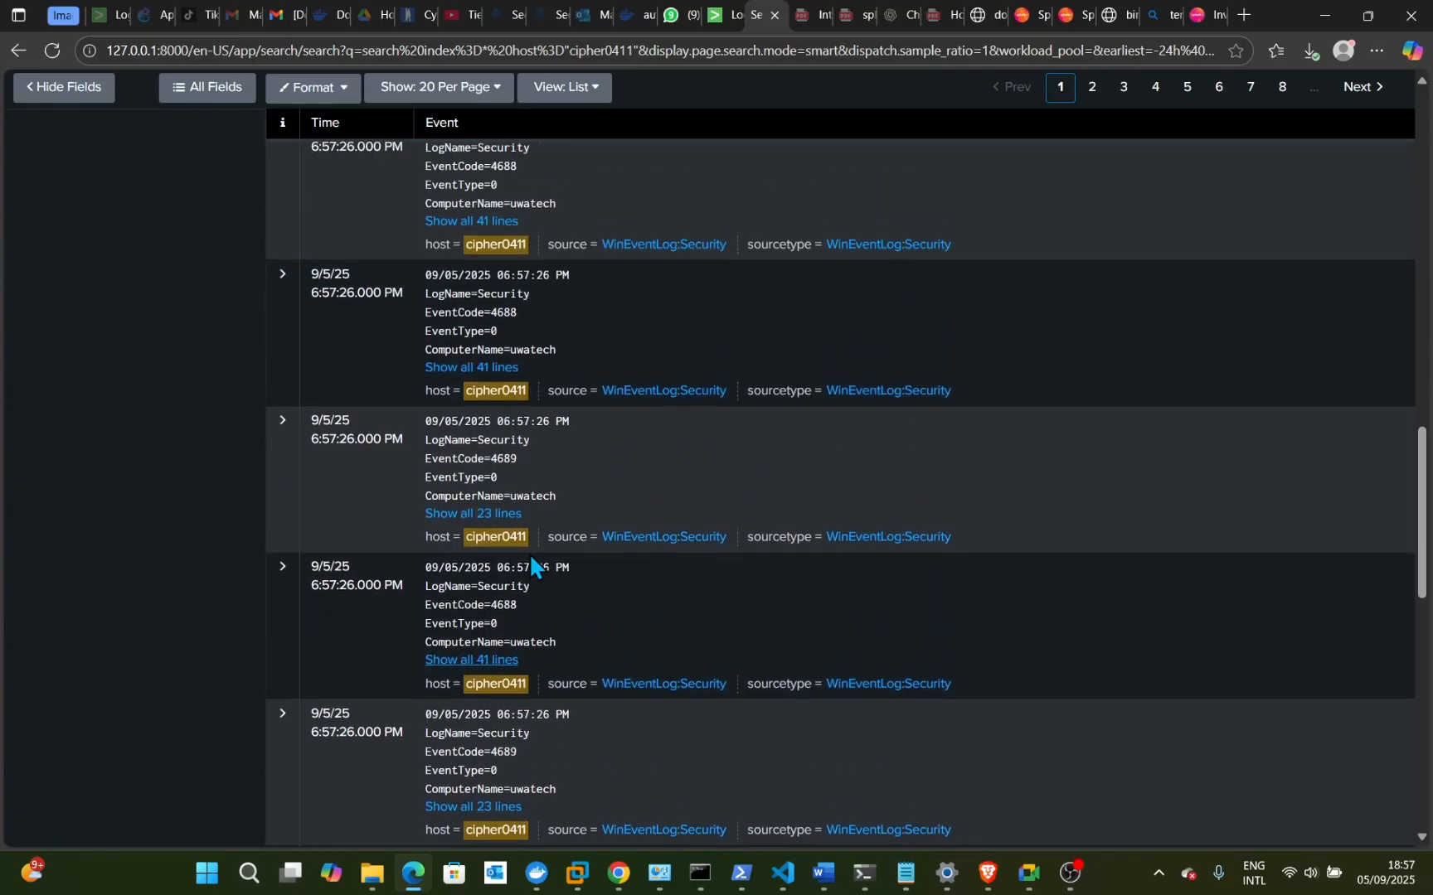
pyautogui.scroll(10, 530, 553)
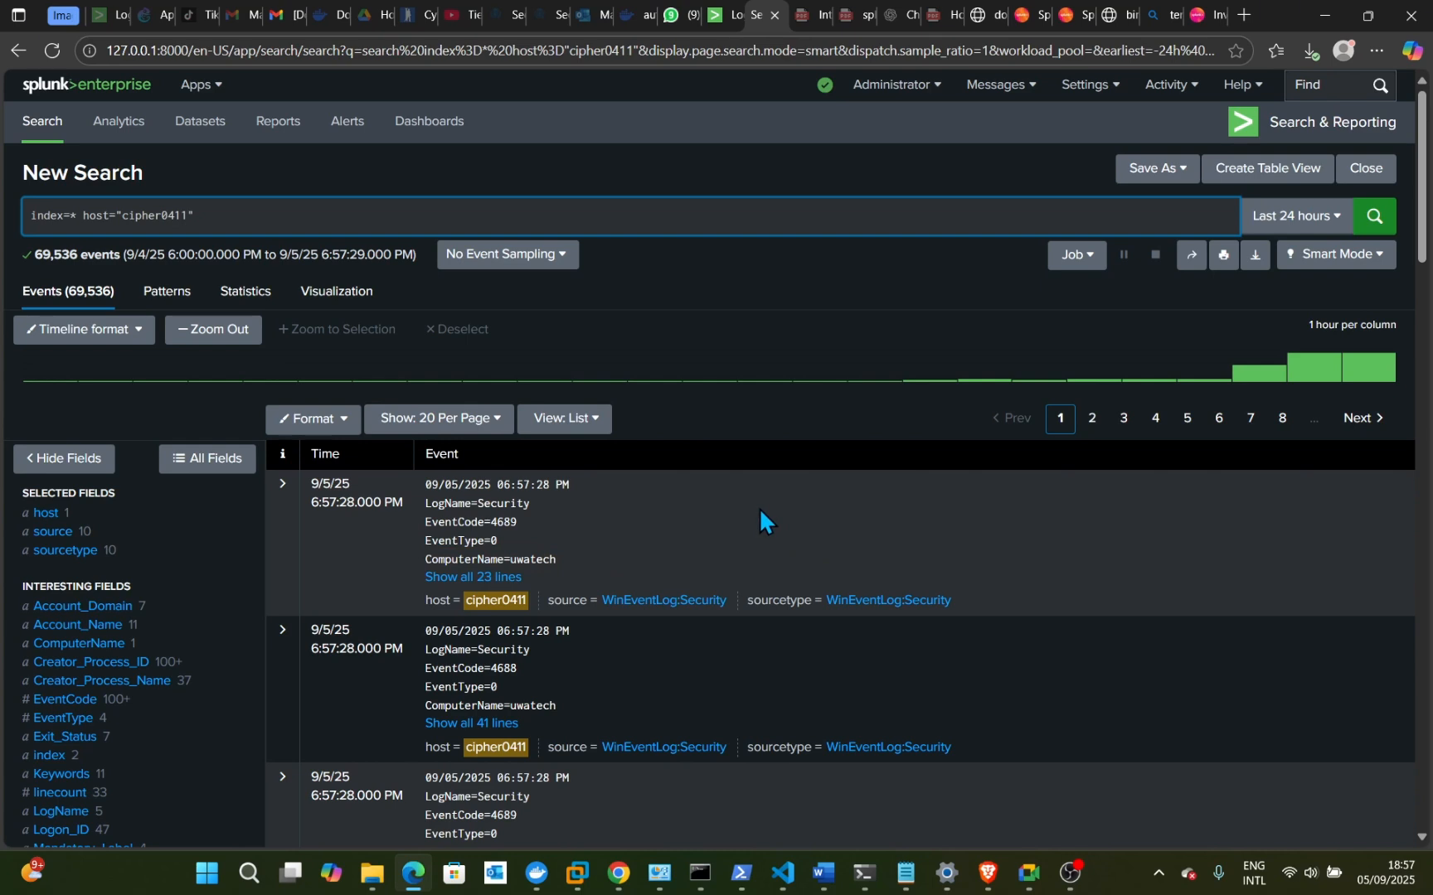
pyautogui.click(257, 201)
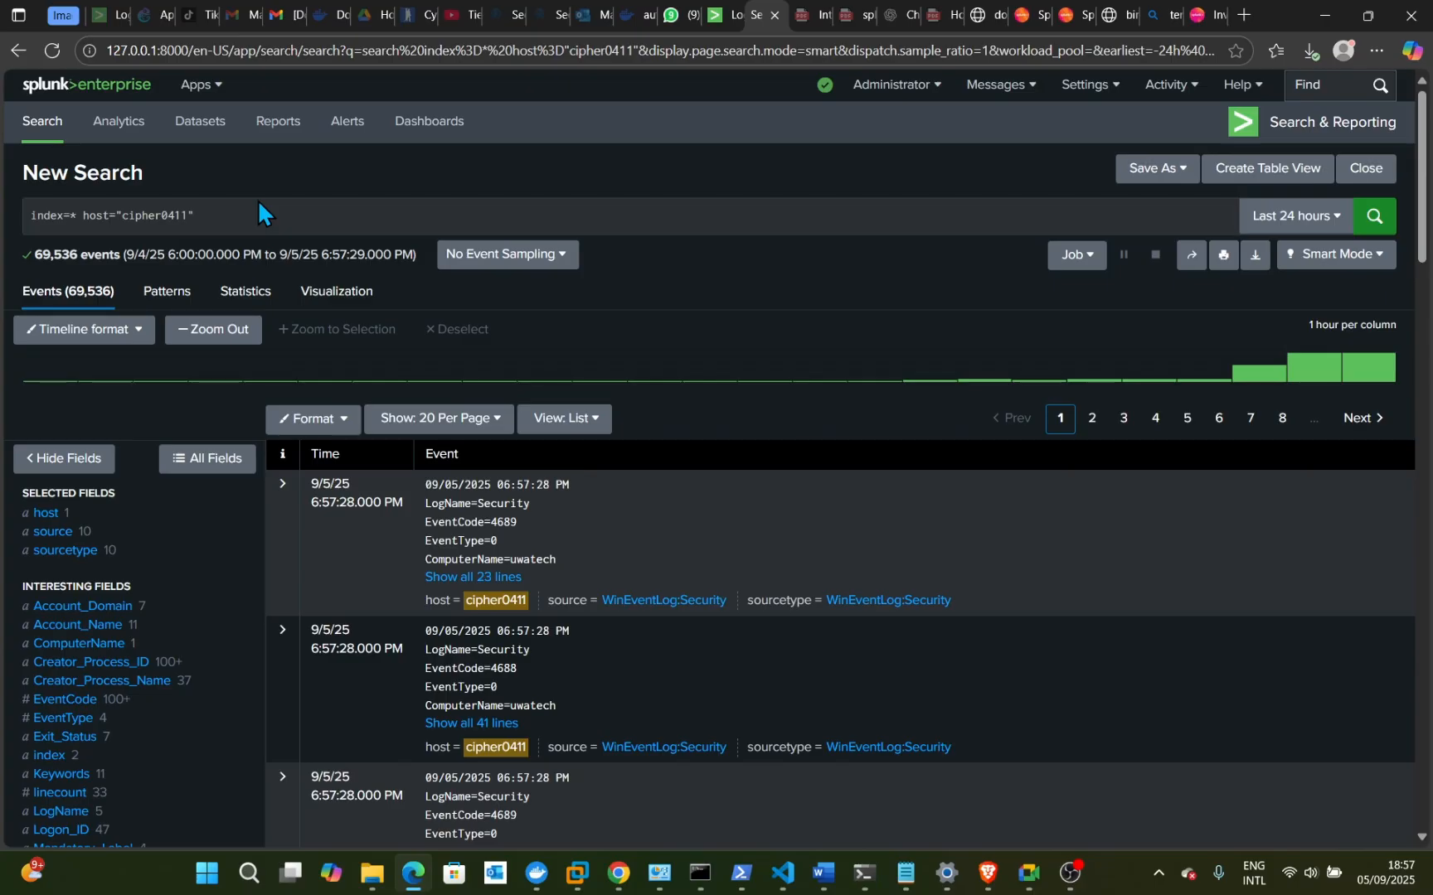
pyautogui.click(260, 212)
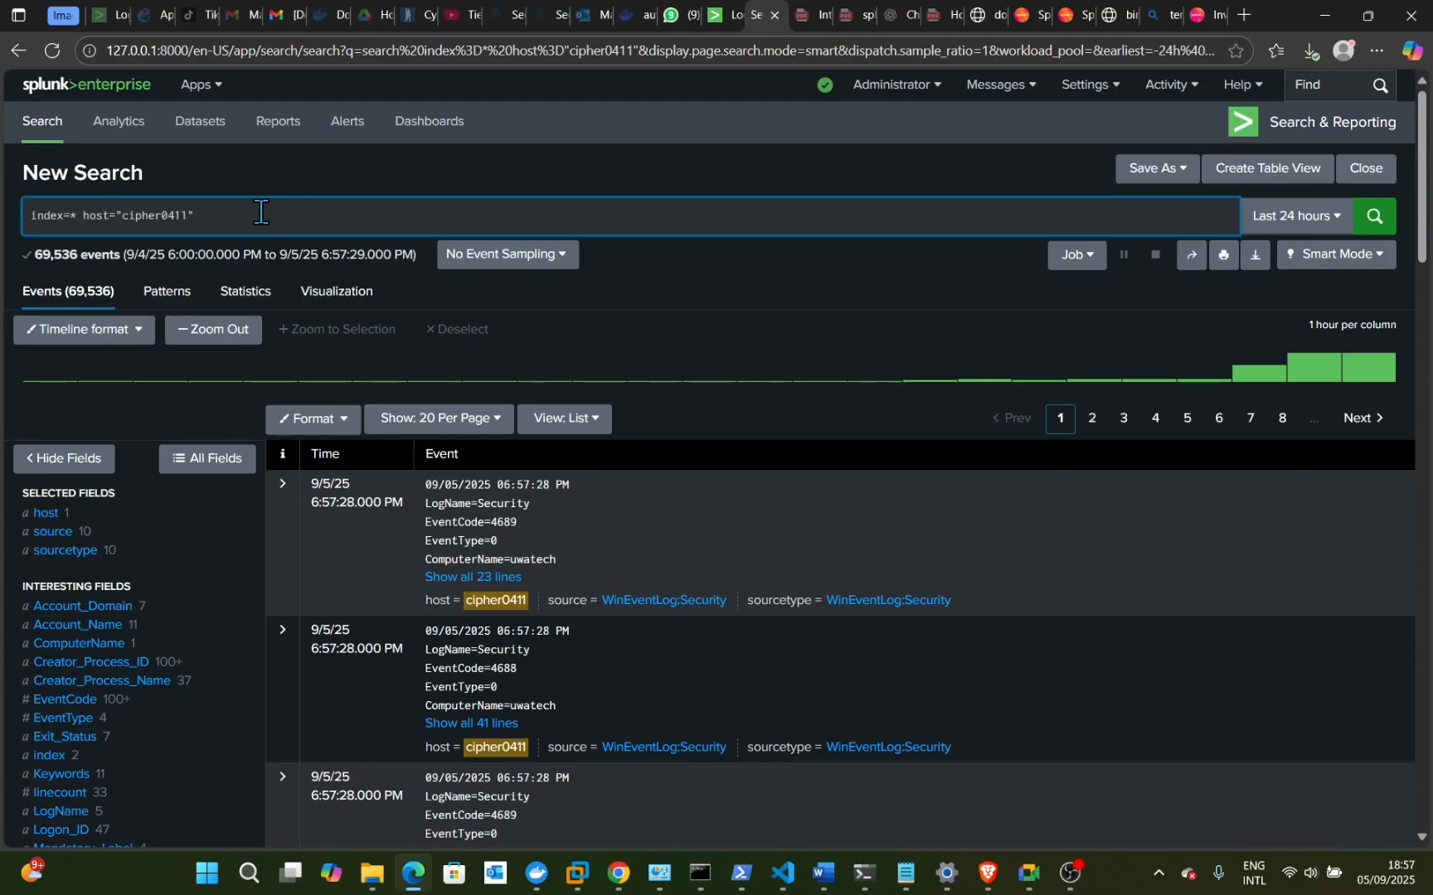
# - Replace the cipher0411 host filter with sourcetype="WinEventLog:Security" and run the index=* search
pyautogui.press('BackSpace')
pyautogui.press('BackSpace')
pyautogui.press('BackSpace')
pyautogui.press('BackSpace')
pyautogui.press('BackSpace')
pyautogui.press('BackSpace')
pyautogui.press('BackSpace')
pyautogui.press('BackSpace')
pyautogui.press('BackSpace')
pyautogui.press('BackSpace')
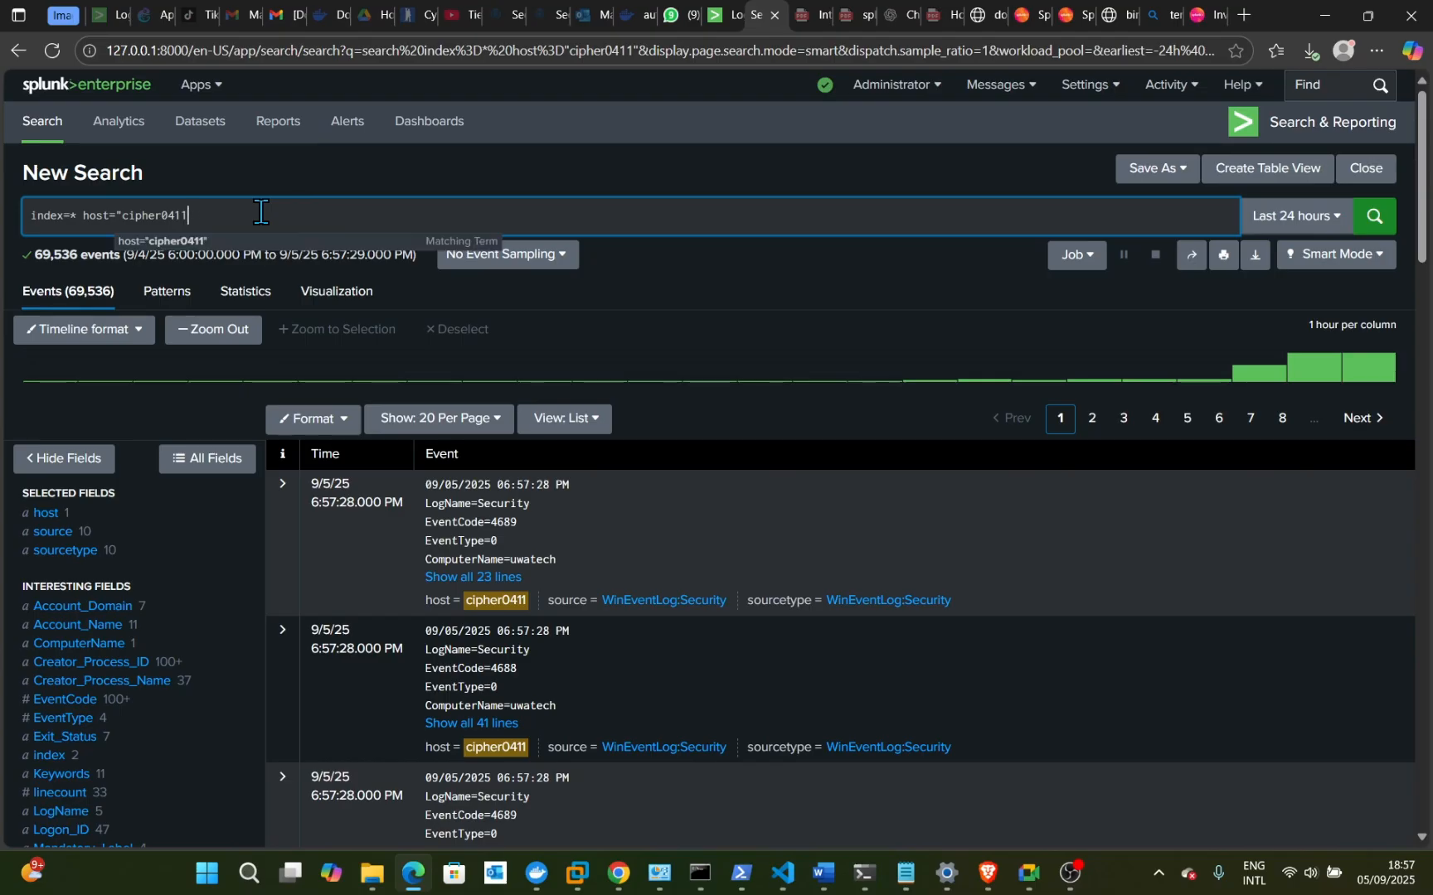
pyautogui.press('BackSpace')
pyautogui.press('BackSpace')
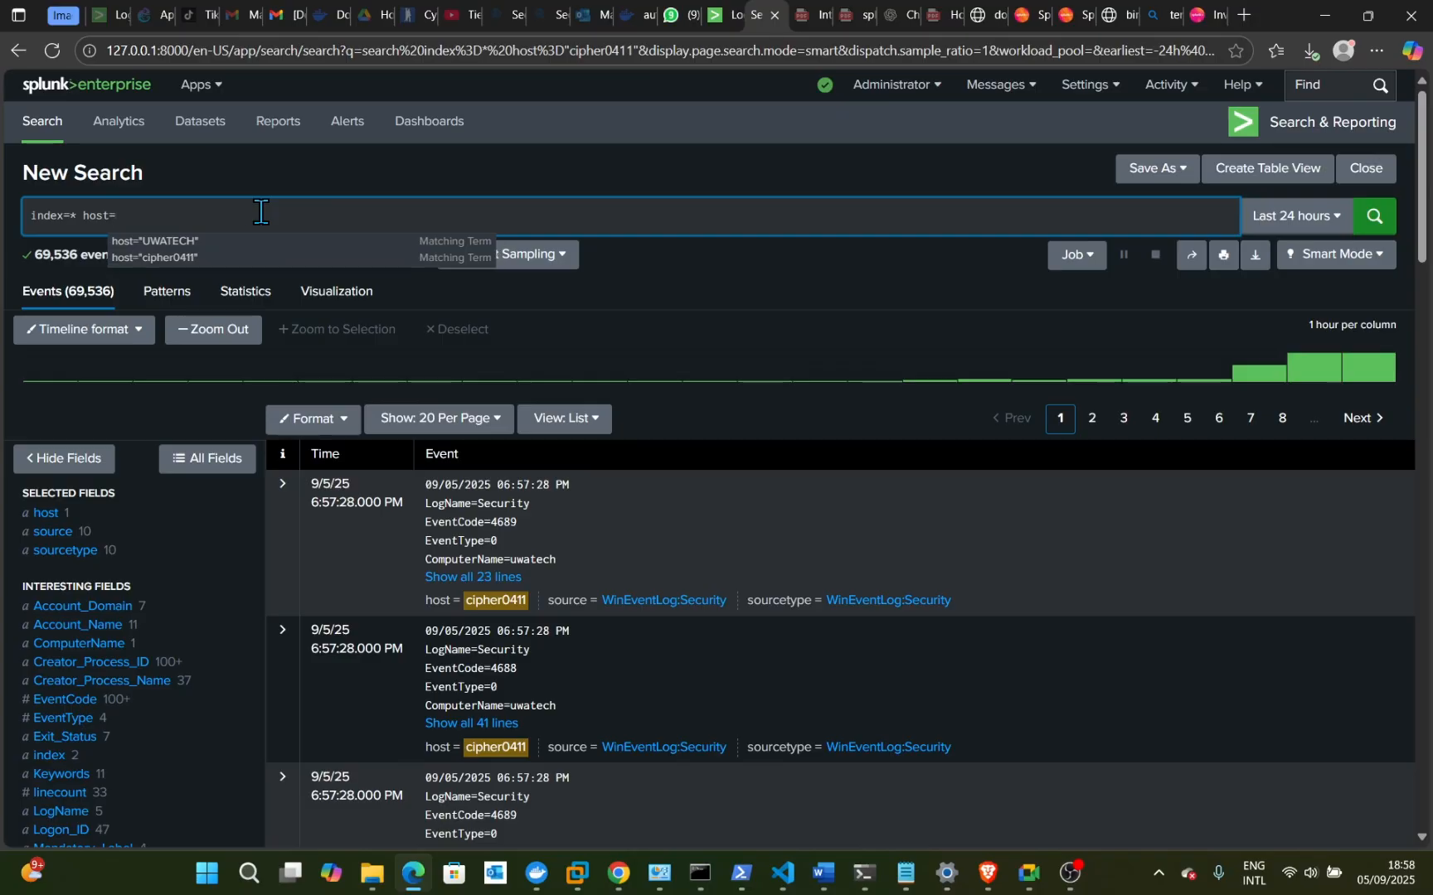
pyautogui.press('BackSpace')
pyautogui.press('BackSpace')
pyautogui.press('BackSpace')
pyautogui.press('BackSpace')
pyautogui.press('BackSpace')
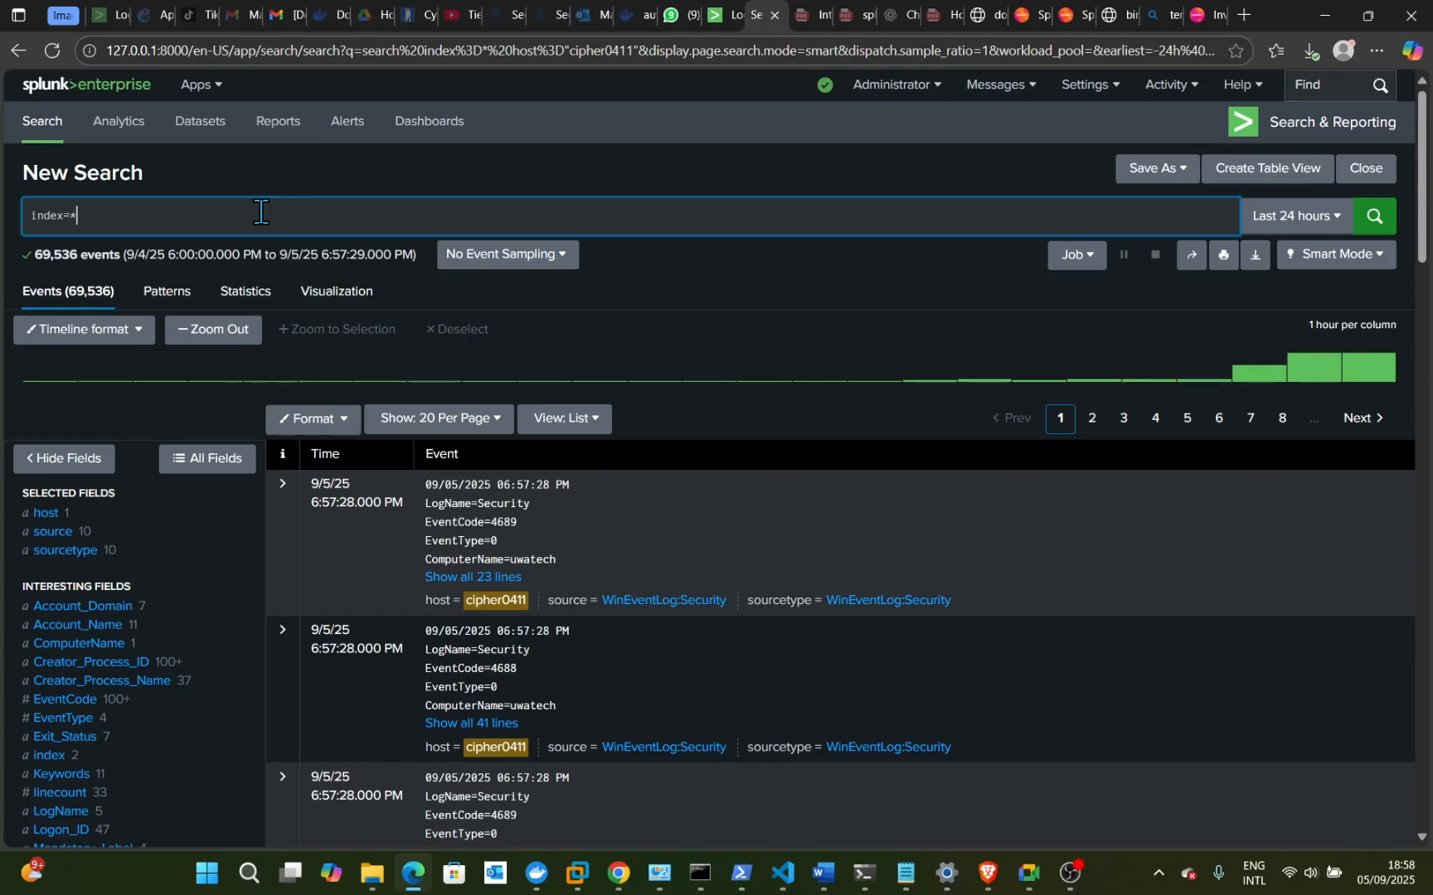
pyautogui.press('BackSpace')
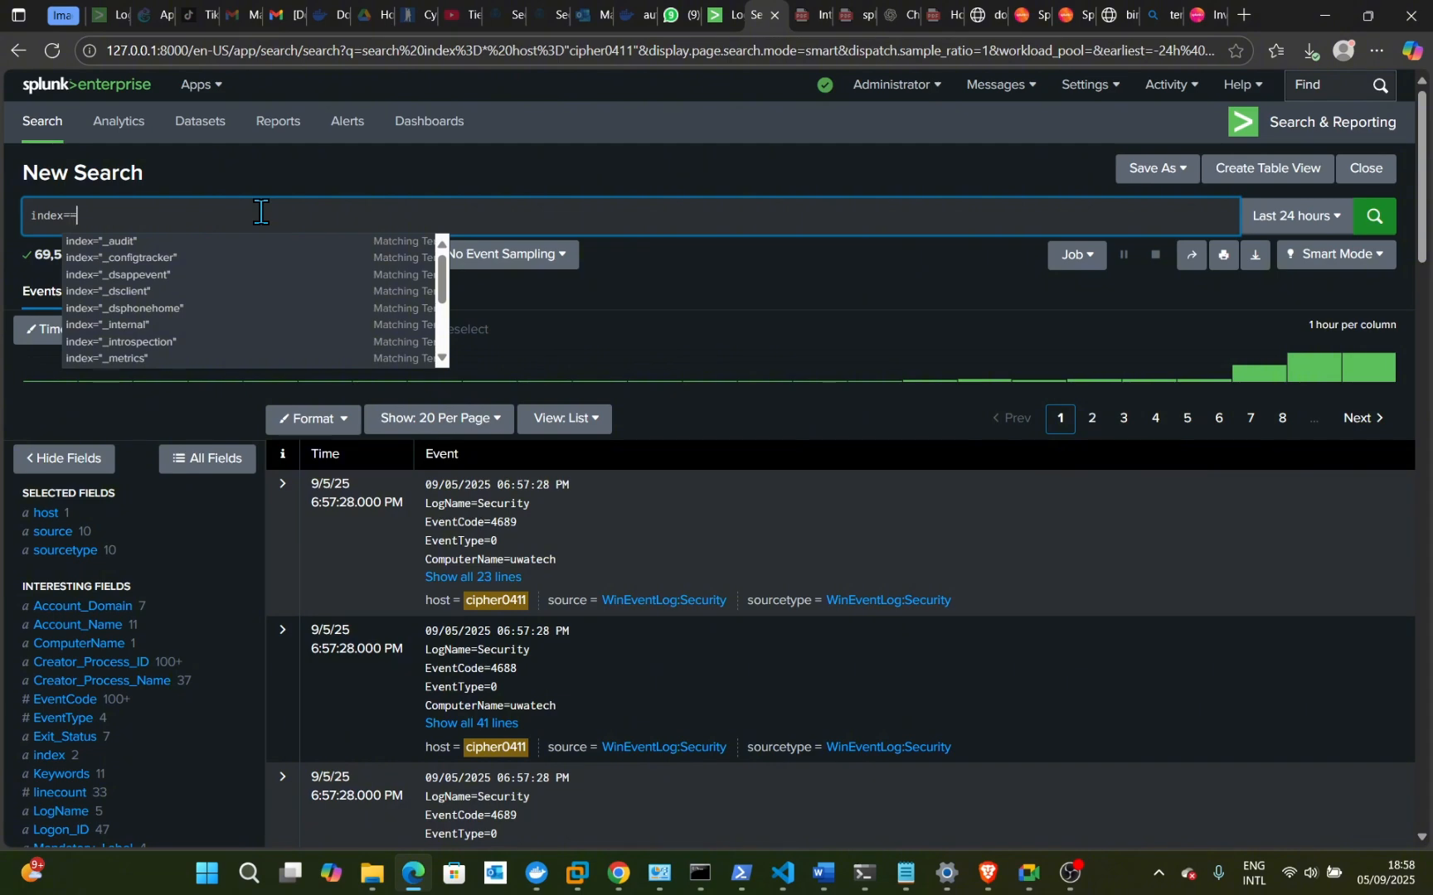
pyautogui.press('BackSpace')
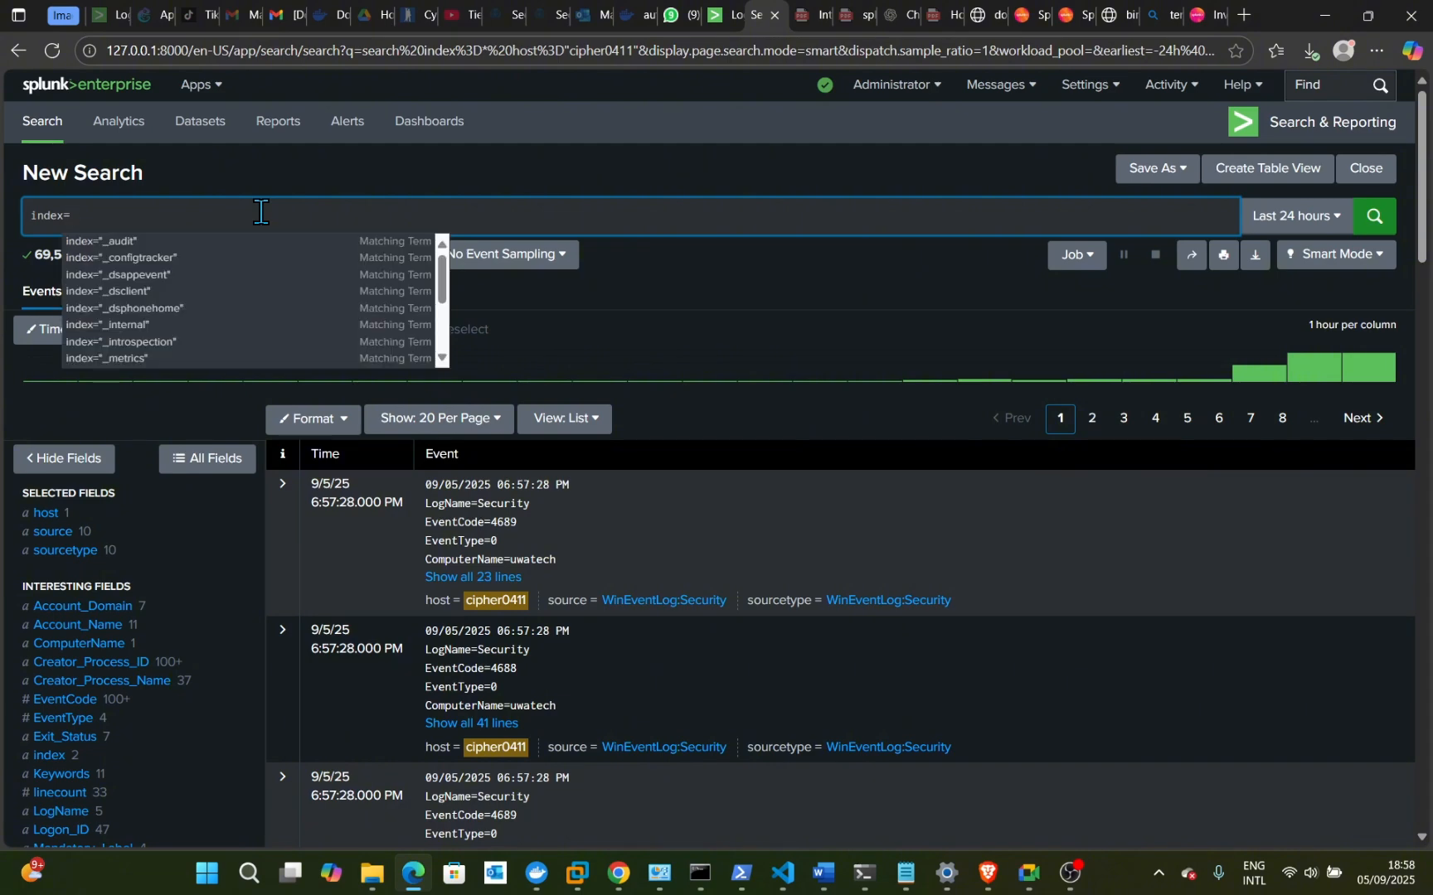
pyautogui.write('*')
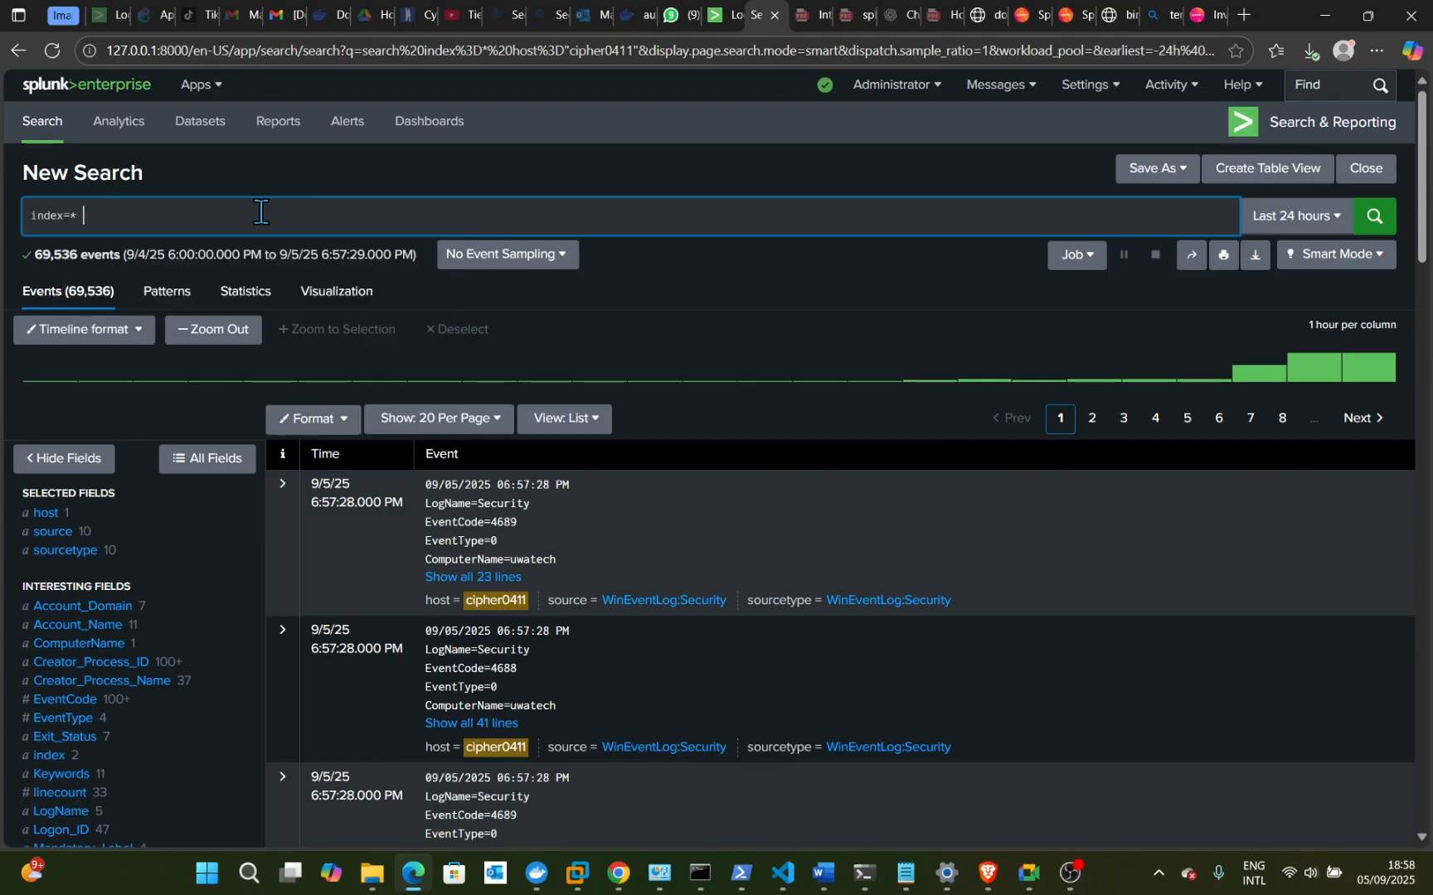
pyautogui.write(' sourcet')
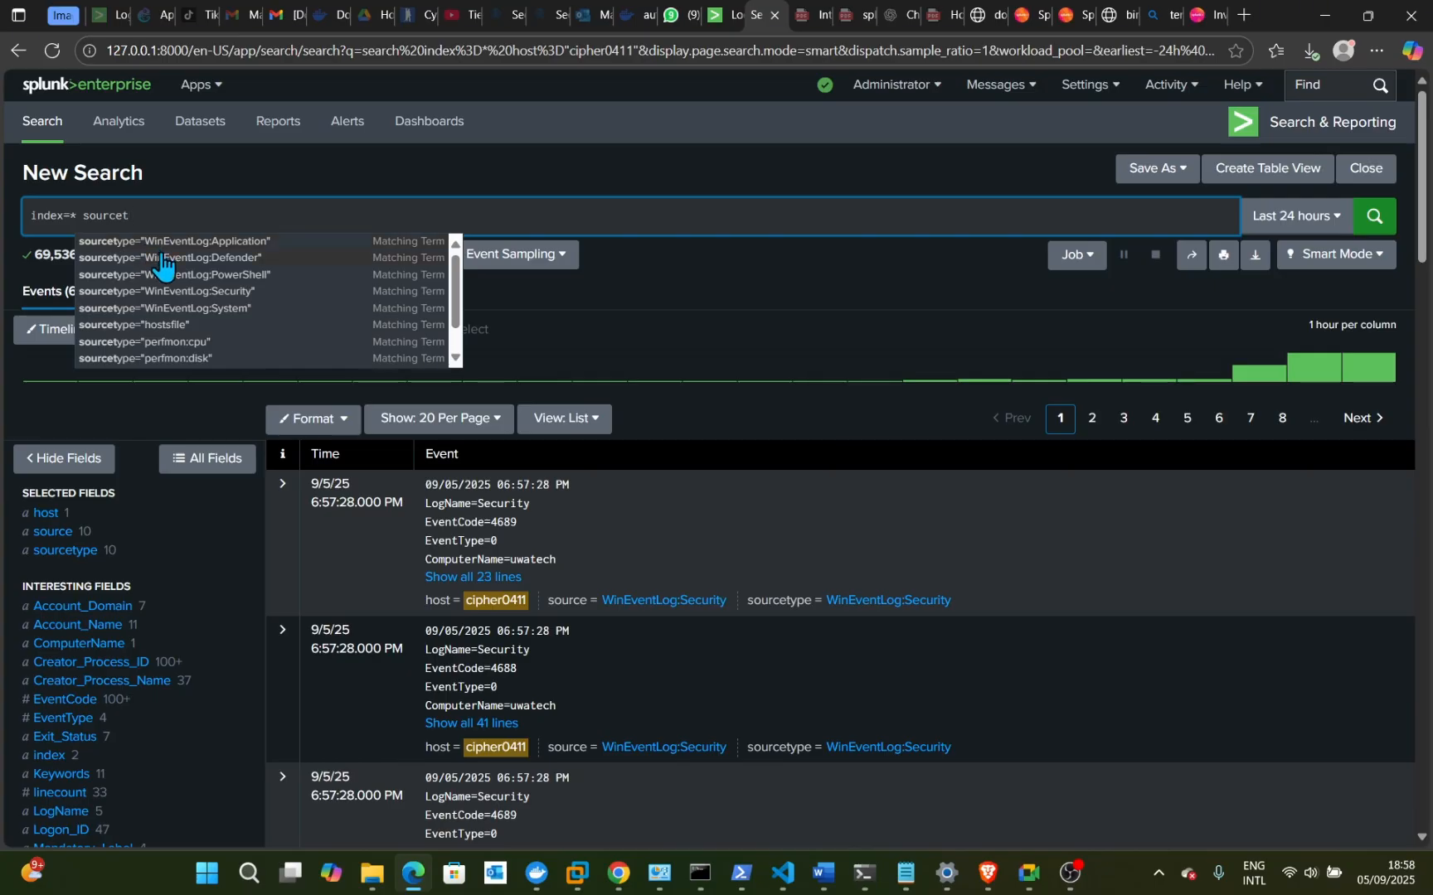
pyautogui.click(197, 294)
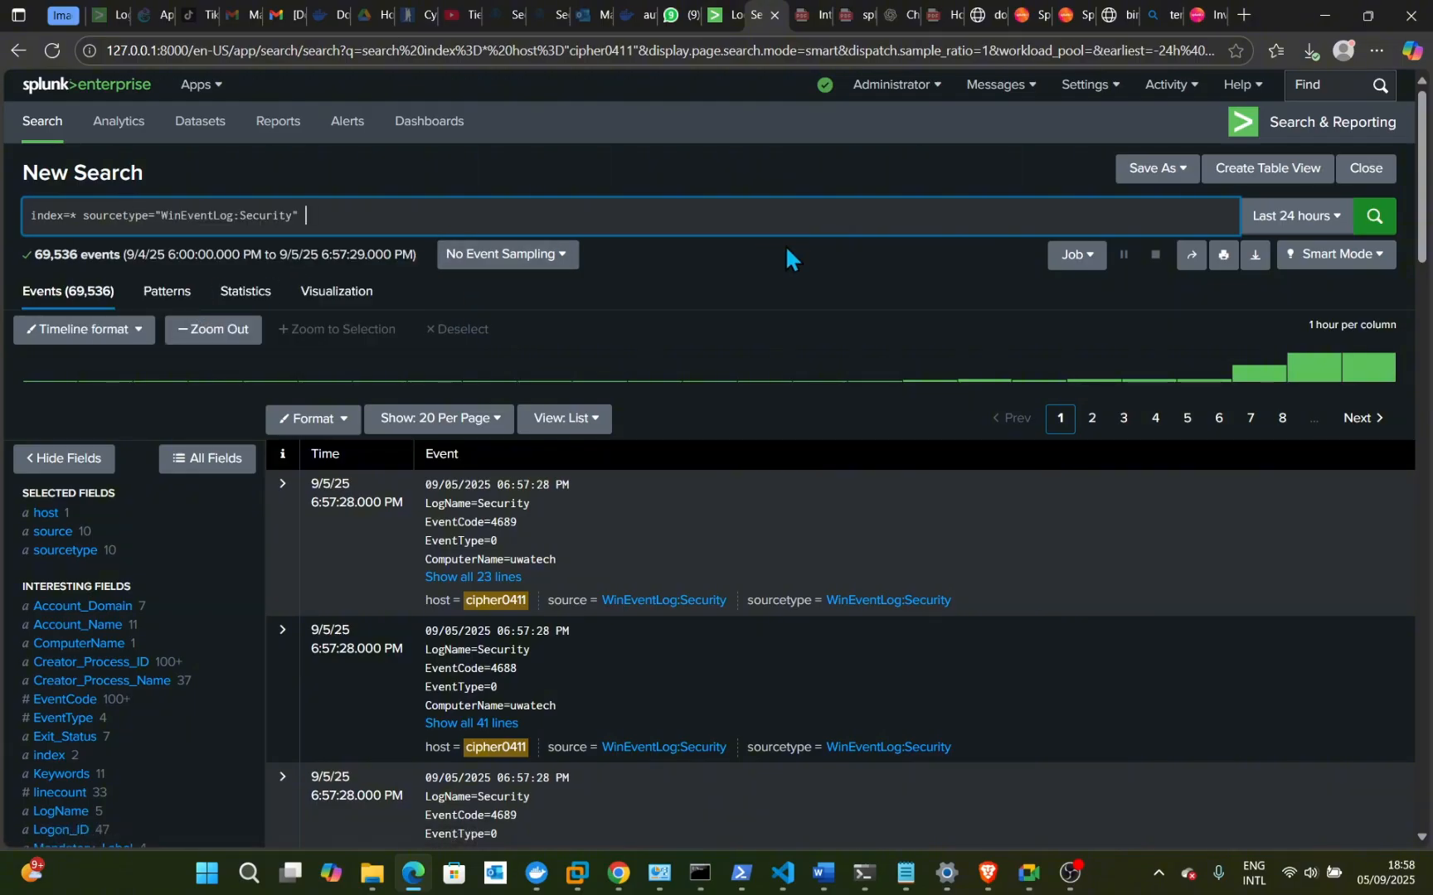
pyautogui.press('Return')
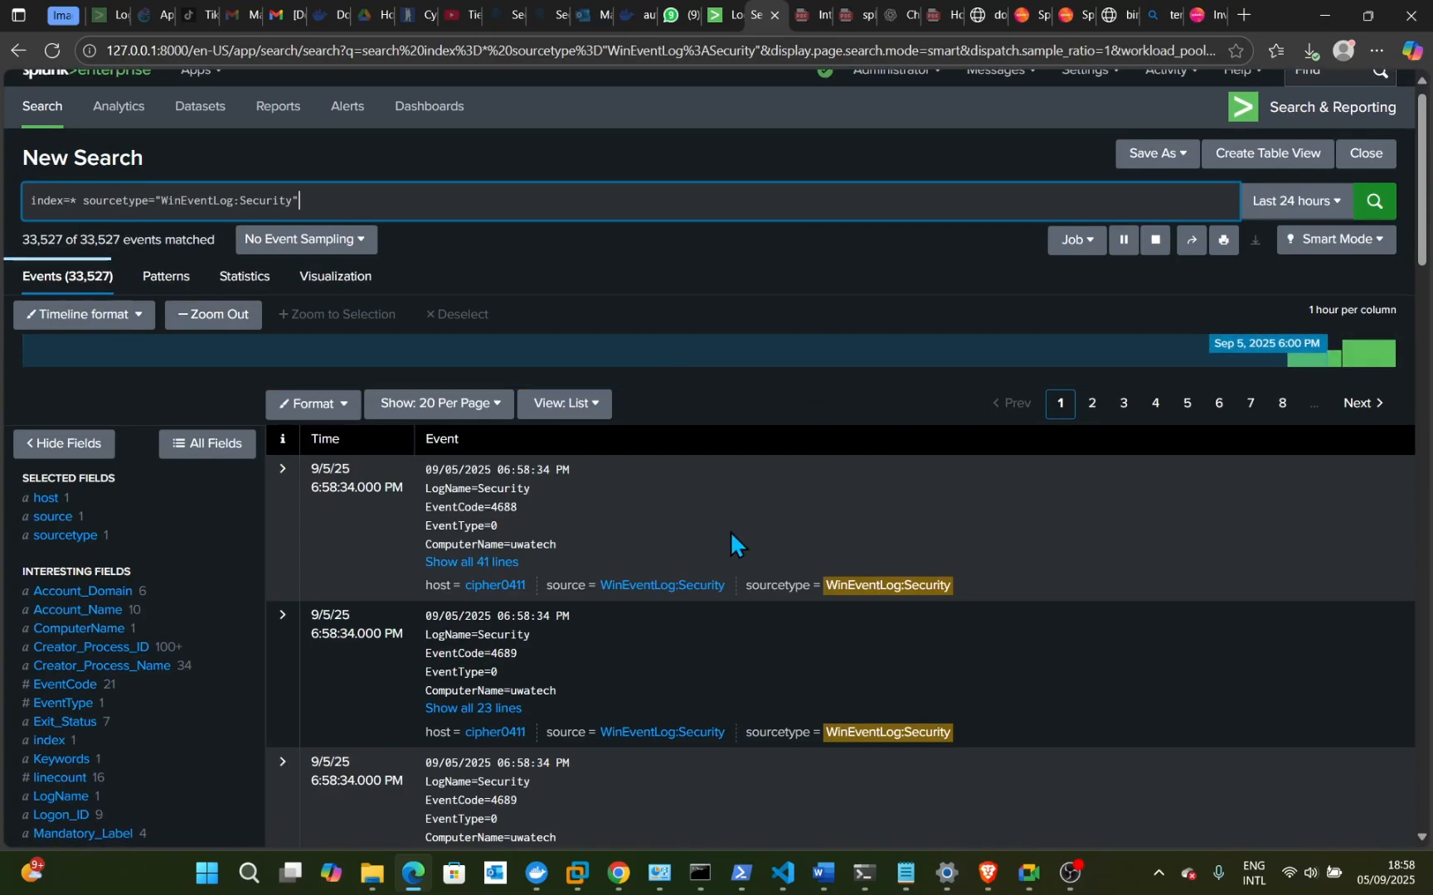
# - Scroll through the Security events while the search completes with 66,123 results
pyautogui.scroll(-2, 729, 543)
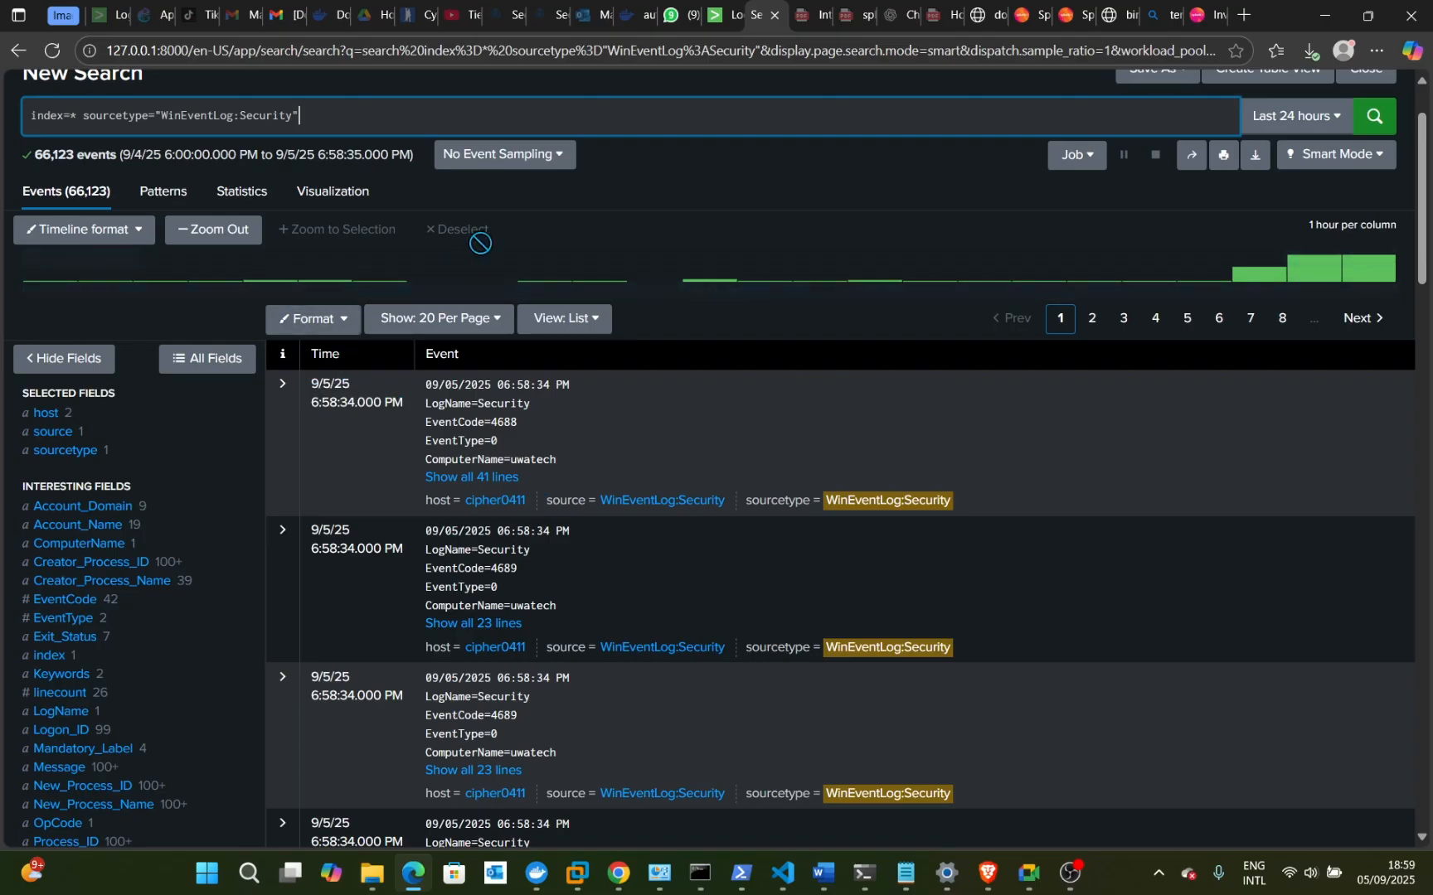
# - Edit the query to index=perfmon source="Perfmon:CPU", removing the Security sourcetype term
pyautogui.click(417, 110)
pyautogui.press('BackSpace')
pyautogui.press('BackSpace')
pyautogui.press('BackSpace')
pyautogui.press('BackSpace')
pyautogui.press('BackSpace')
pyautogui.press('BackSpace')
pyautogui.press('BackSpace')
pyautogui.press('BackSpace')
pyautogui.press('BackSpace')
pyautogui.press('BackSpace')
pyautogui.press('BackSpace')
pyautogui.press('BackSpace')
pyautogui.press('BackSpace')
pyautogui.press('BackSpace')
pyautogui.press('BackSpace')
pyautogui.press('BackSpace')
pyautogui.press('BackSpace')
pyautogui.press('BackSpace')
pyautogui.press('BackSpace')
pyautogui.press('BackSpace')
pyautogui.press('BackSpace')
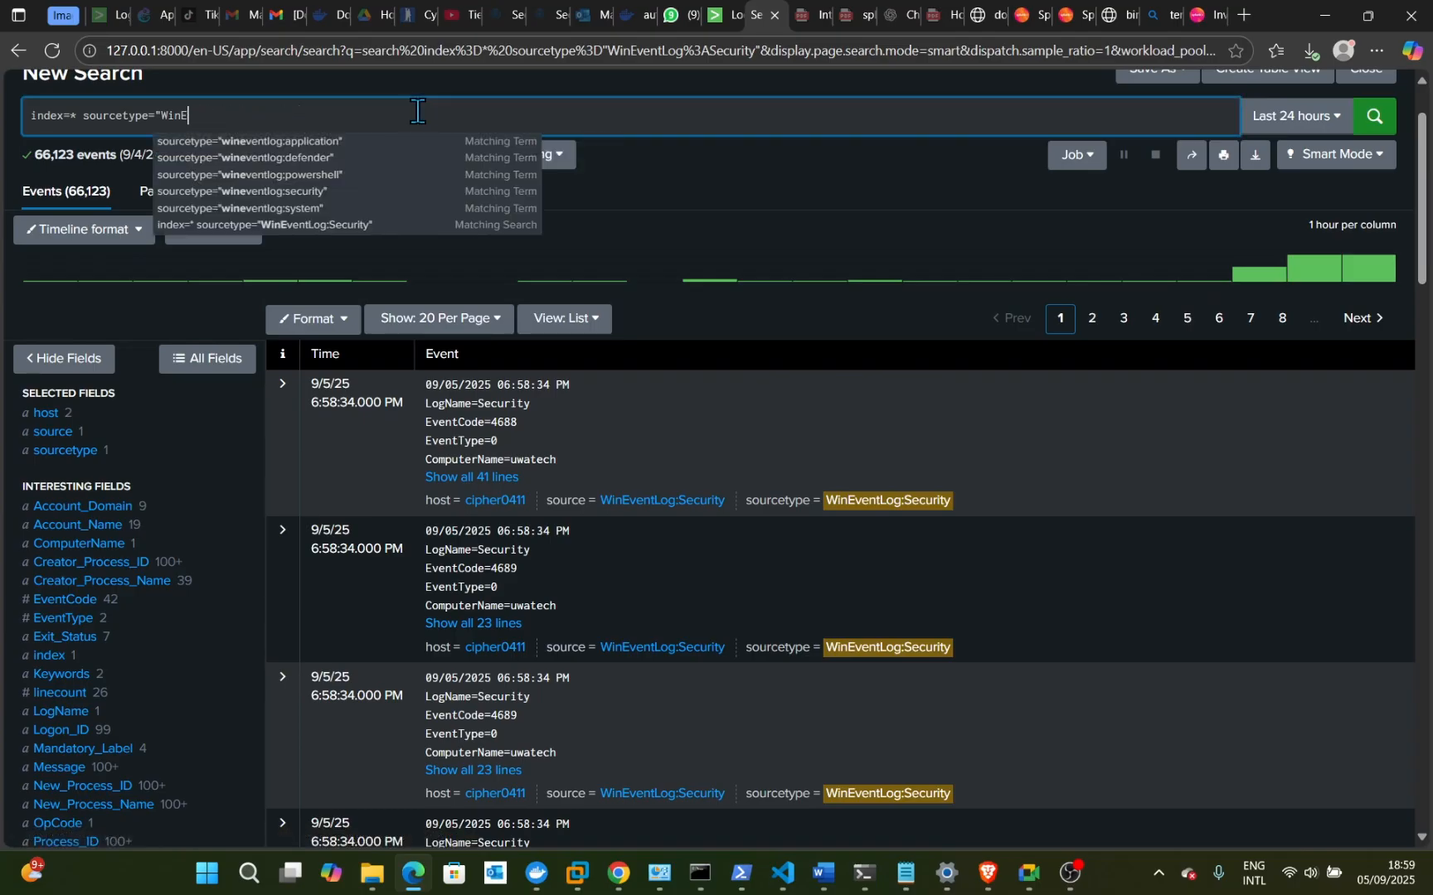
pyautogui.press('BackSpace')
pyautogui.press('BackSpace')
pyautogui.press('BackSpace')
pyautogui.press('BackSpace')
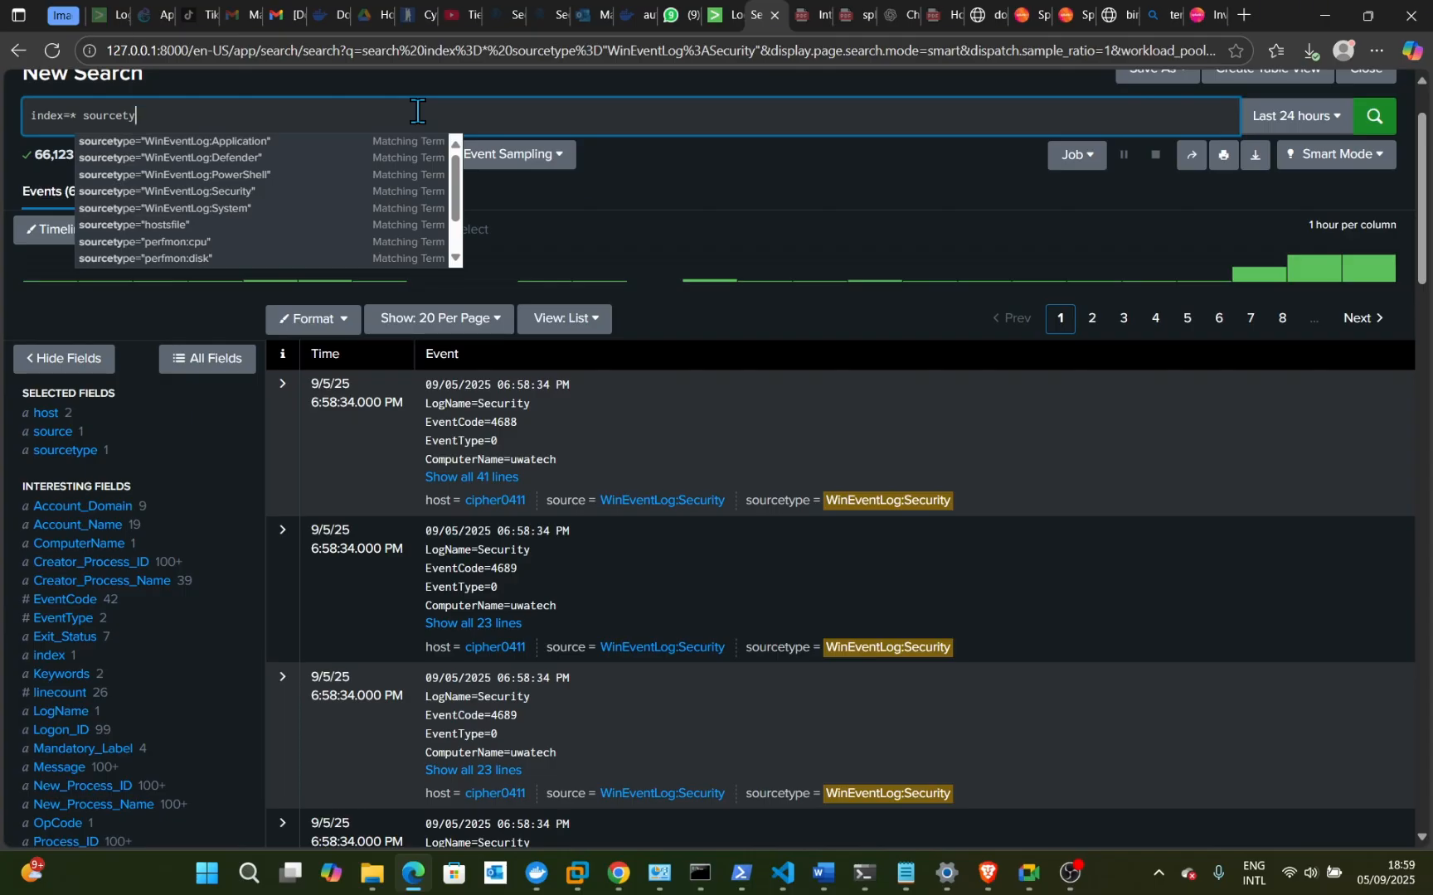
pyautogui.press('BackSpace')
pyautogui.press('BackSpace')
pyautogui.press('BackSpace')
pyautogui.press('BackSpace')
pyautogui.press('BackSpace')
pyautogui.press('BackSpace')
pyautogui.press('BackSpace')
pyautogui.press('BackSpace')
pyautogui.press('BackSpace')
pyautogui.press('BackSpace')
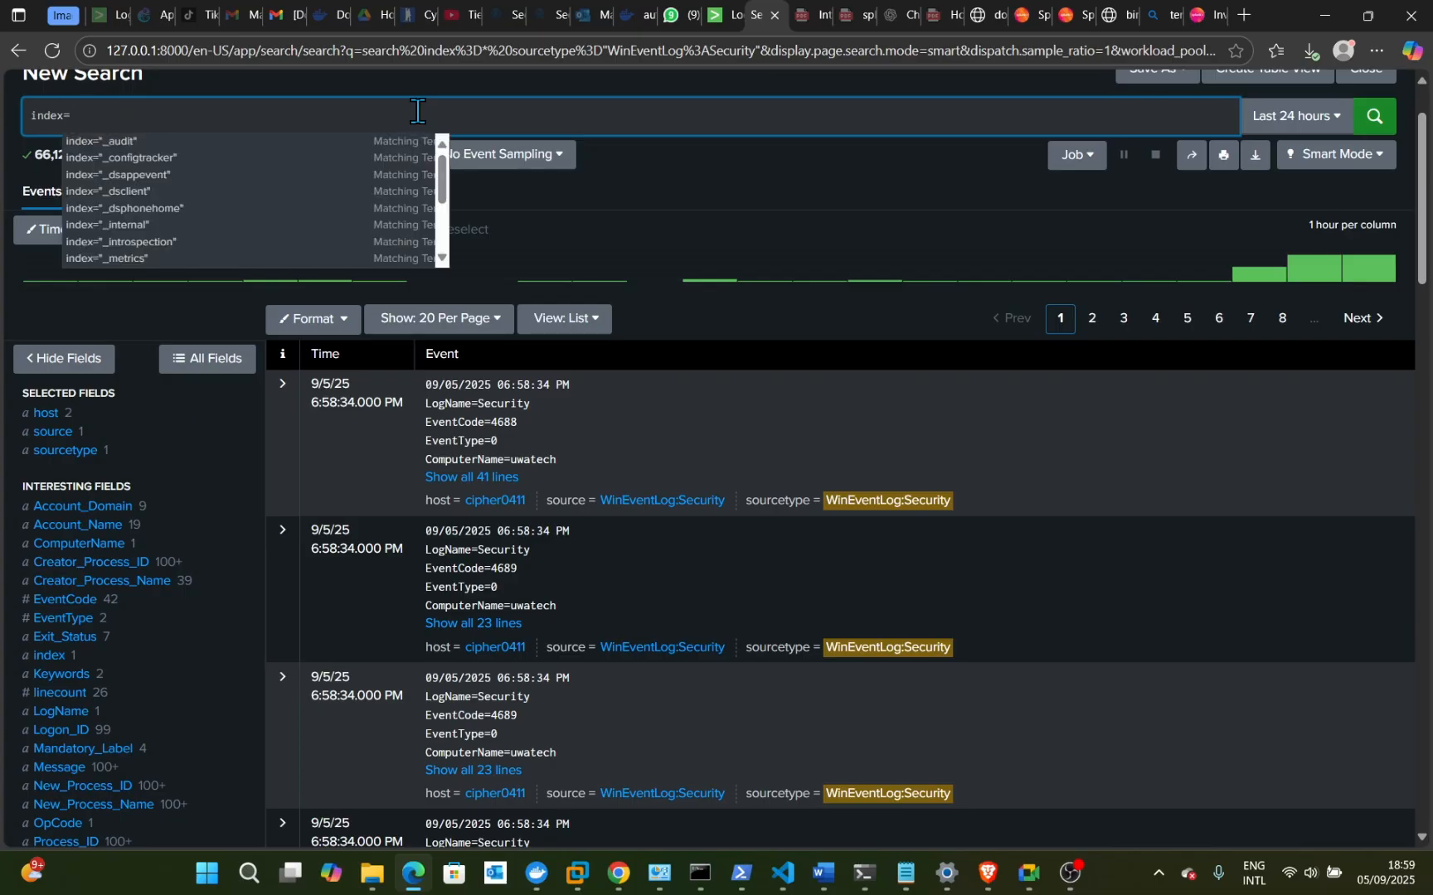
pyautogui.write('perf')
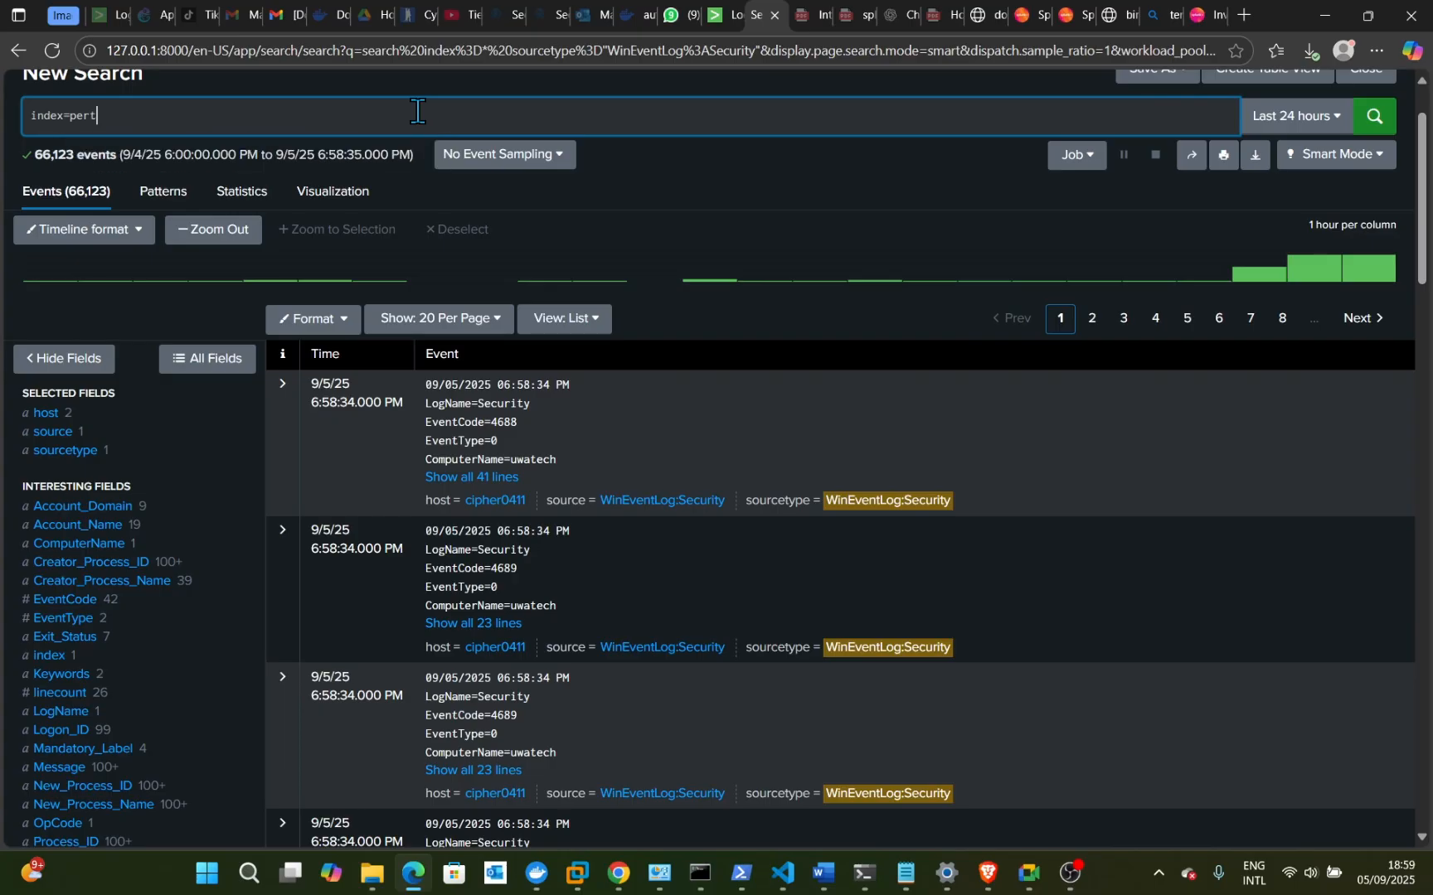
pyautogui.write('mon')
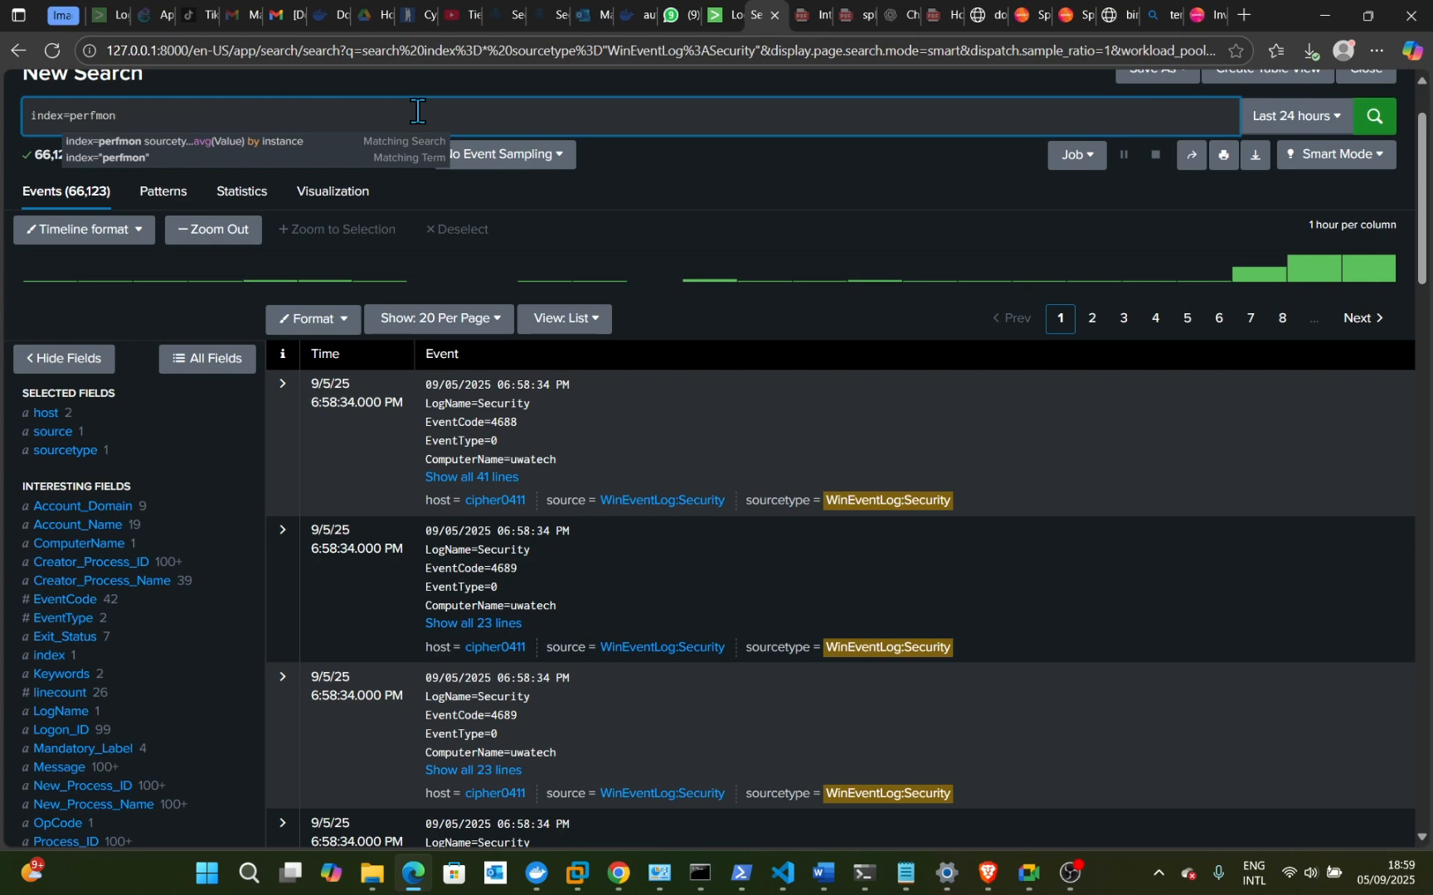
pyautogui.write(' so')
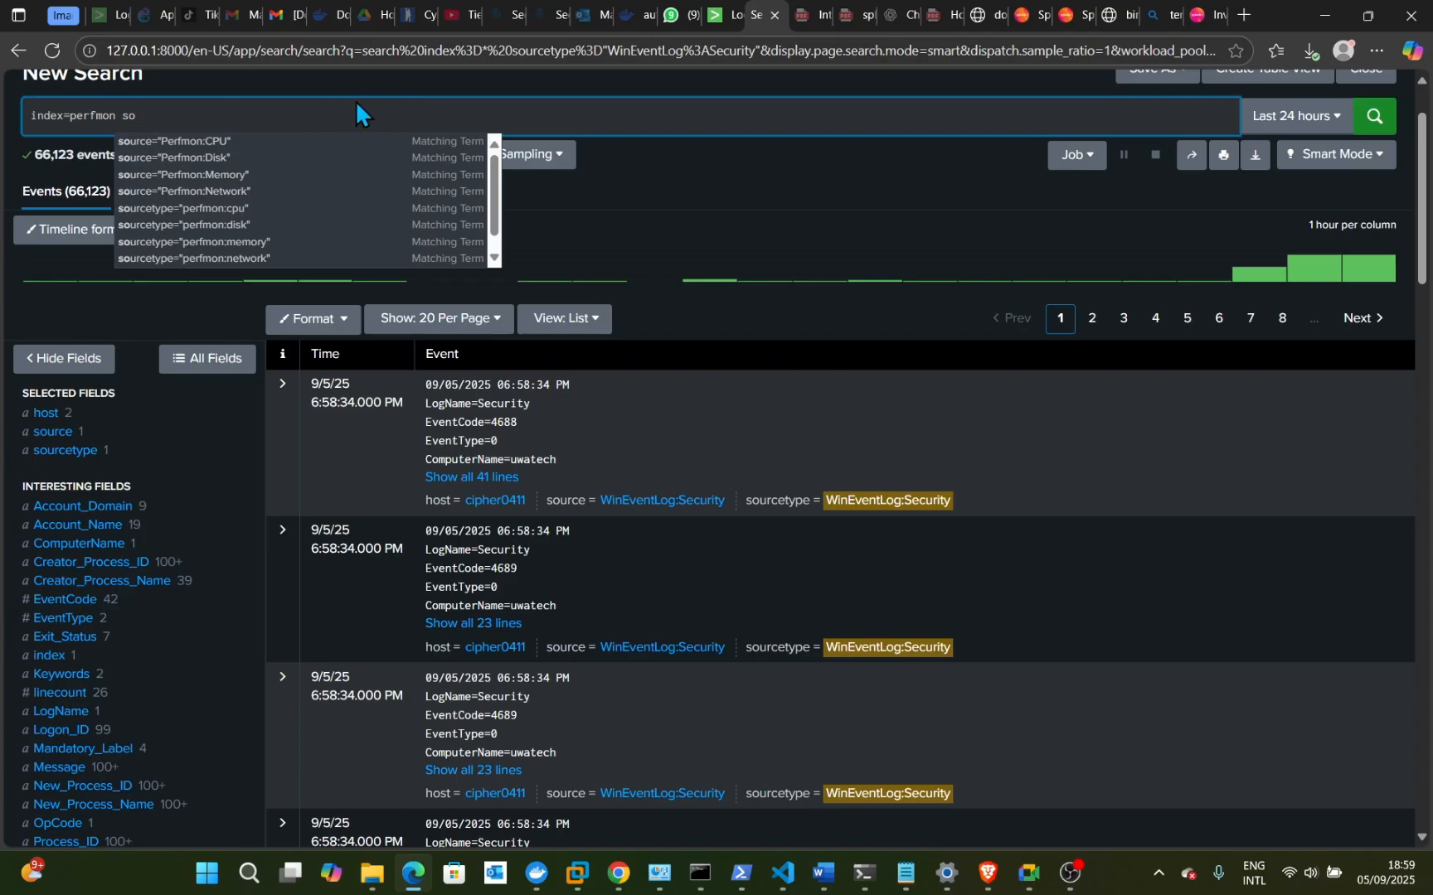
pyautogui.click(200, 142)
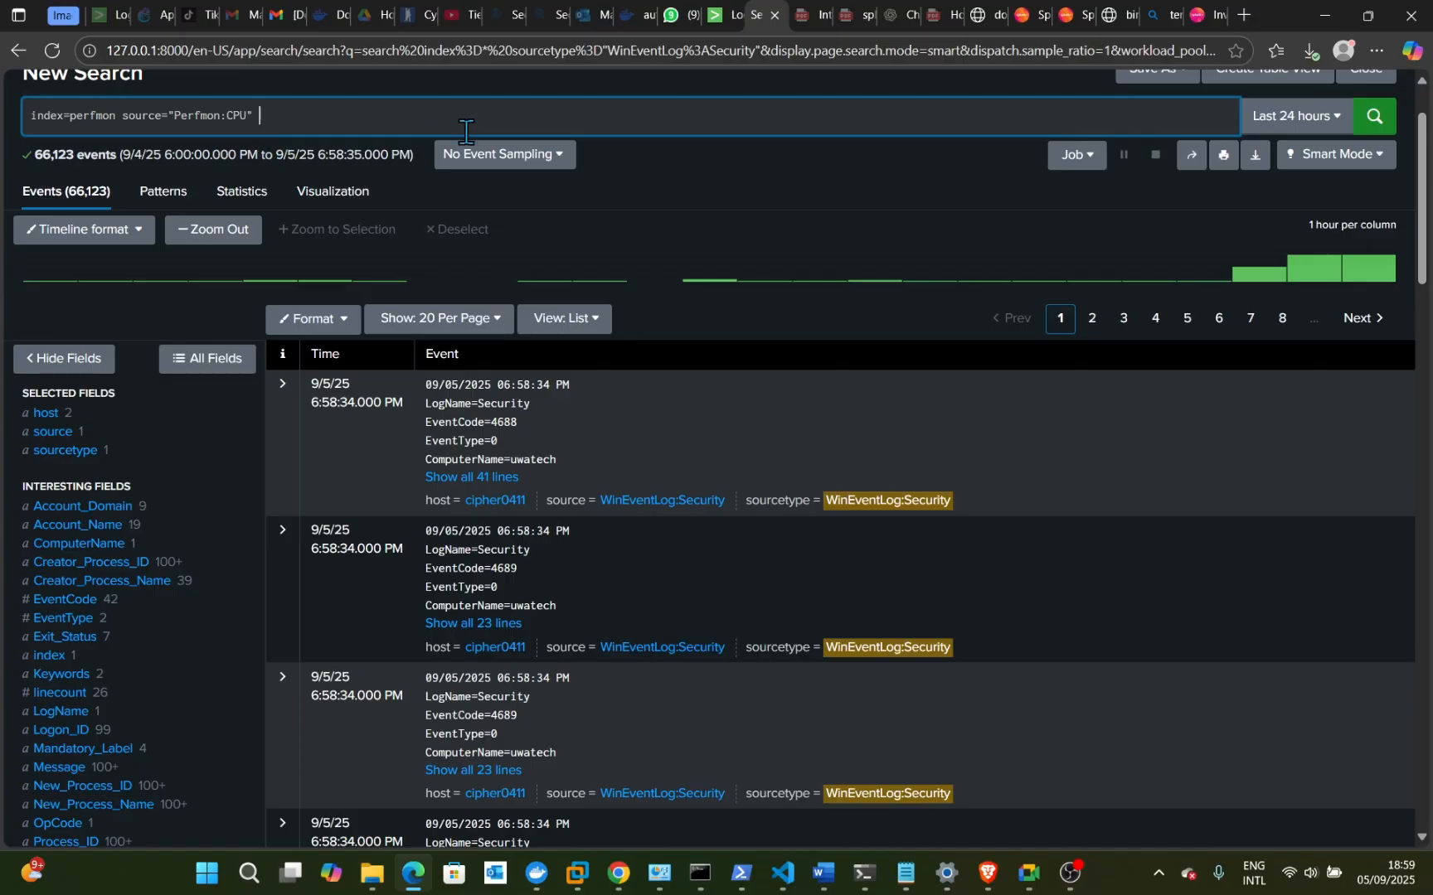
# - Run the Perfmon:CPU search and expand the newest event to show its Value of about 15.98
pyautogui.press('Return')
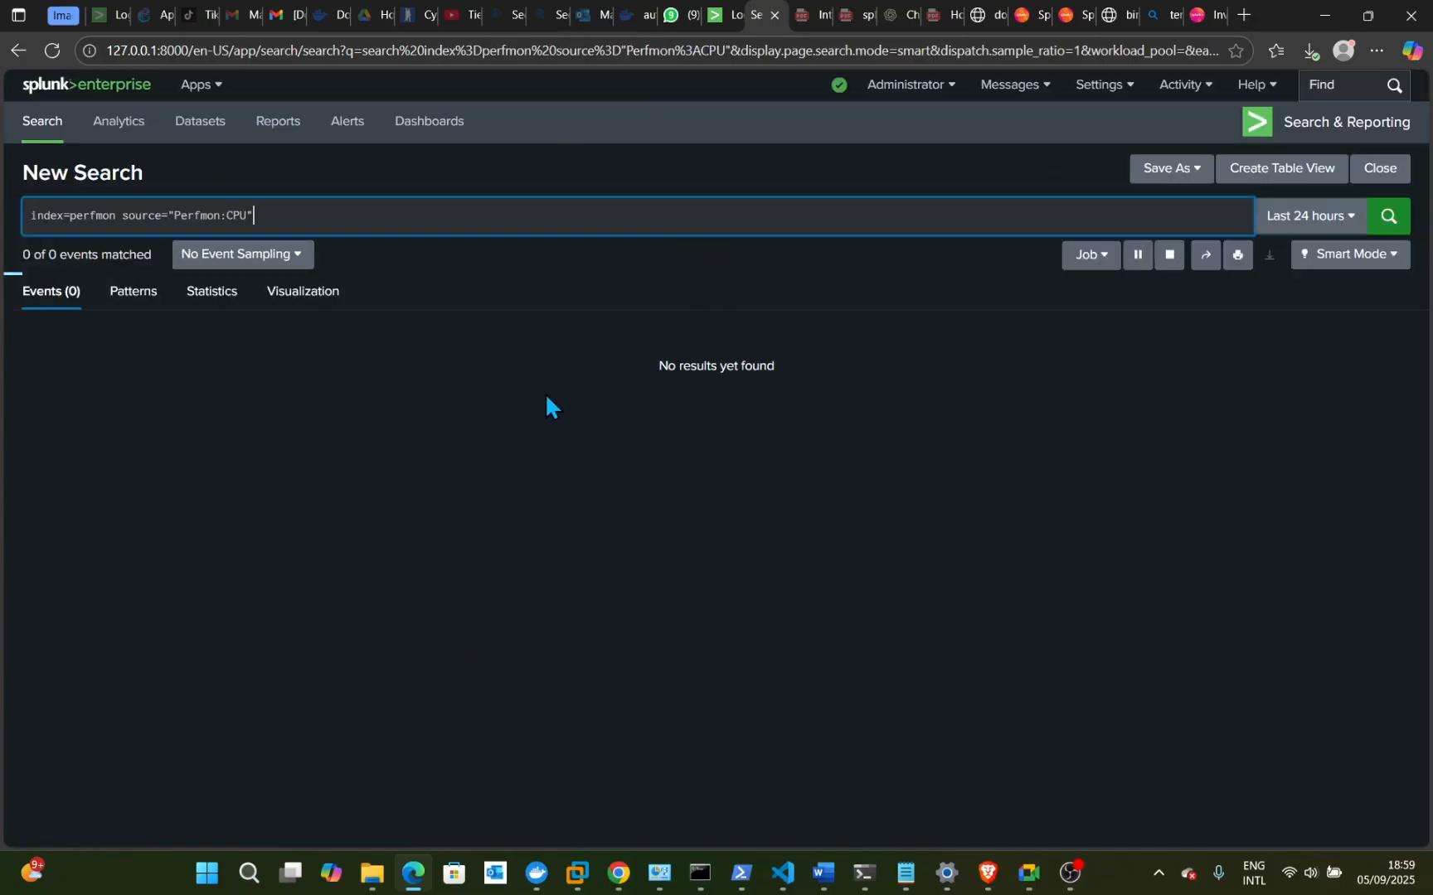
pyautogui.scroll(-1, 586, 493)
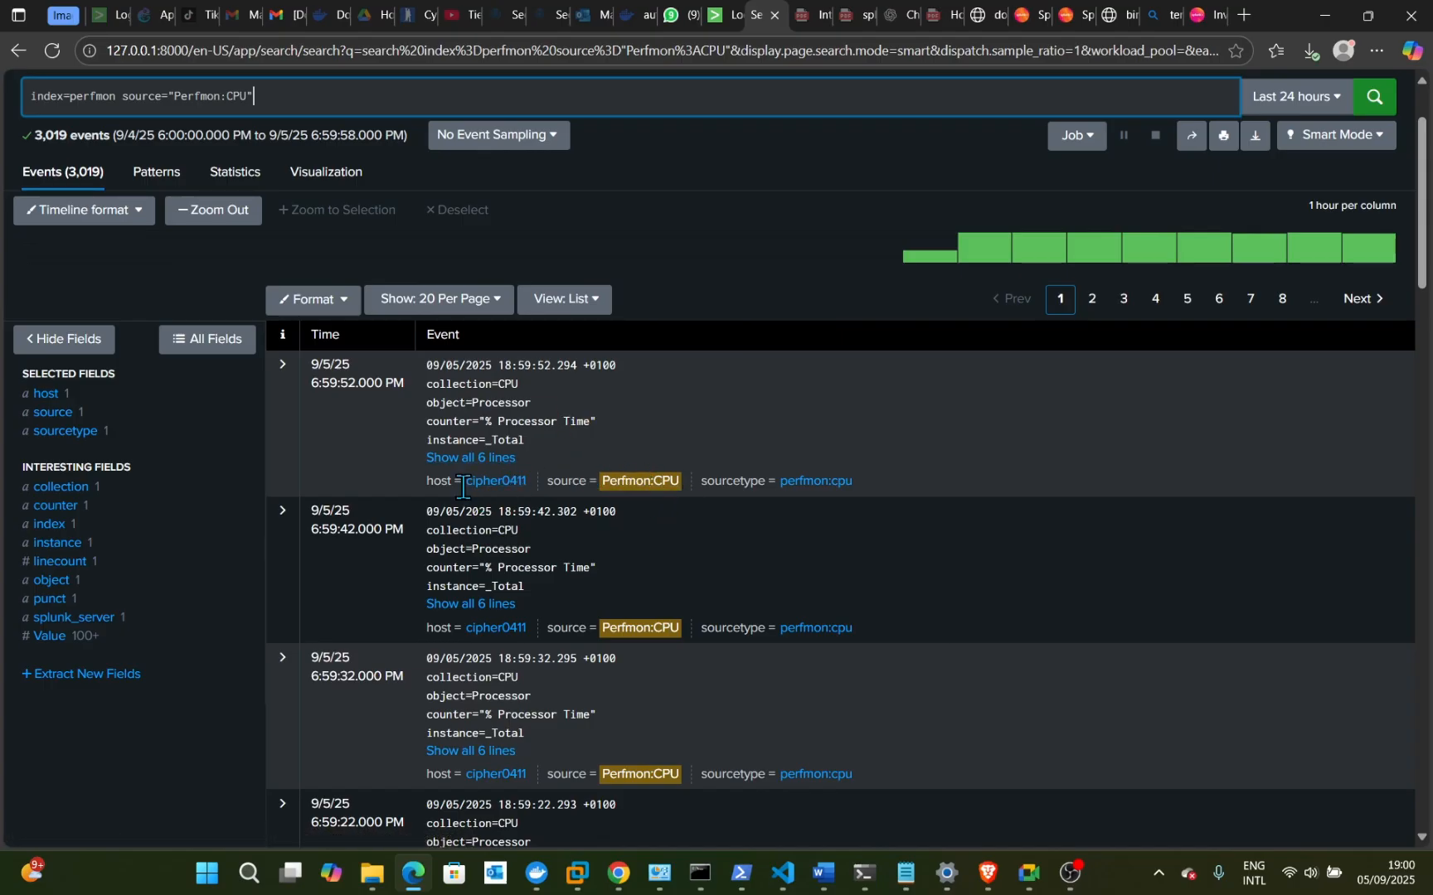
pyautogui.click(484, 459)
pyautogui.scroll(-2, 613, 514)
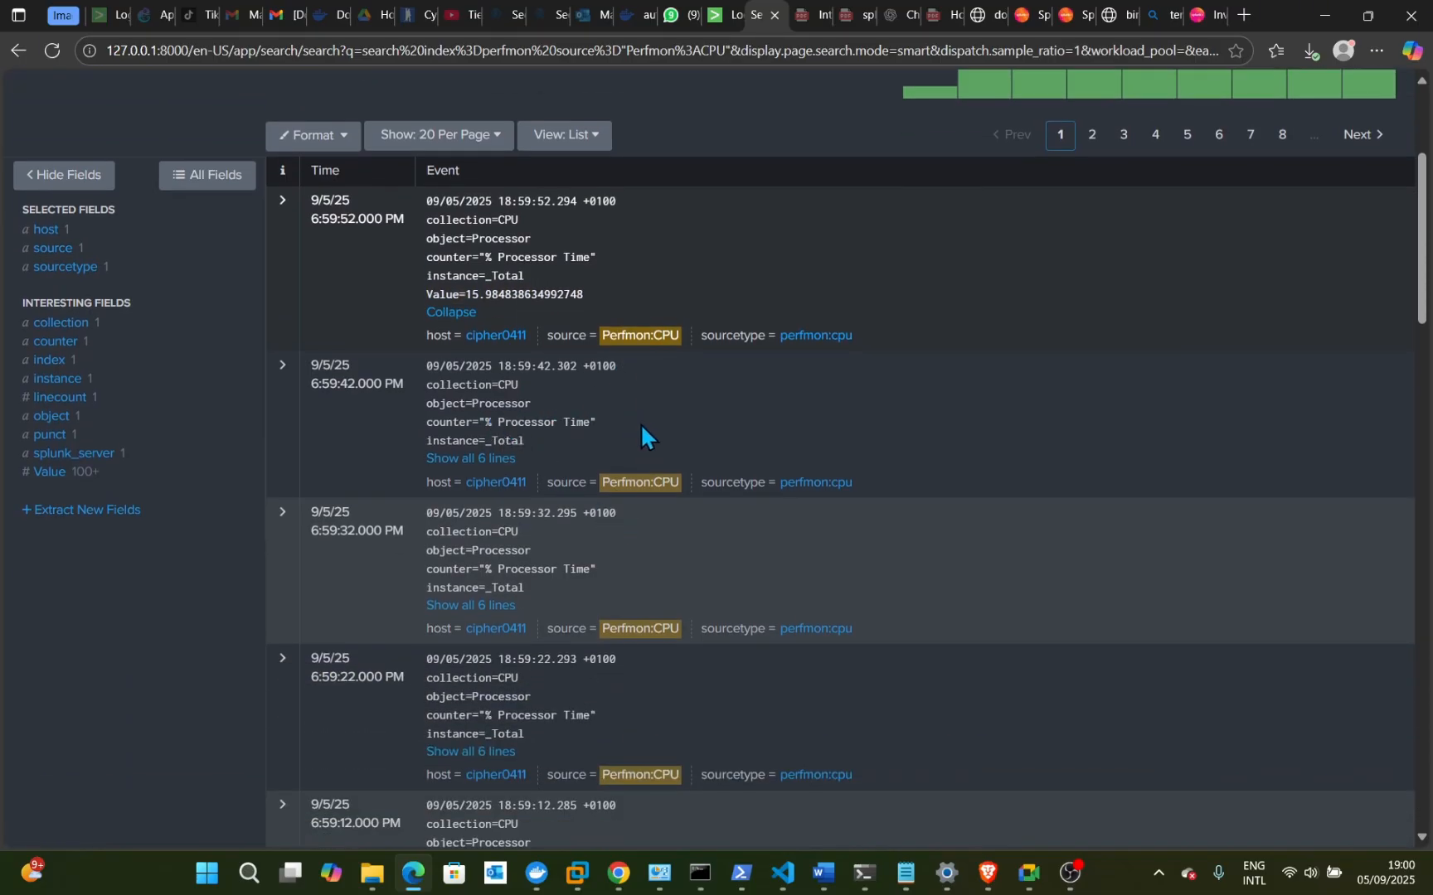
pyautogui.scroll(-1, 643, 427)
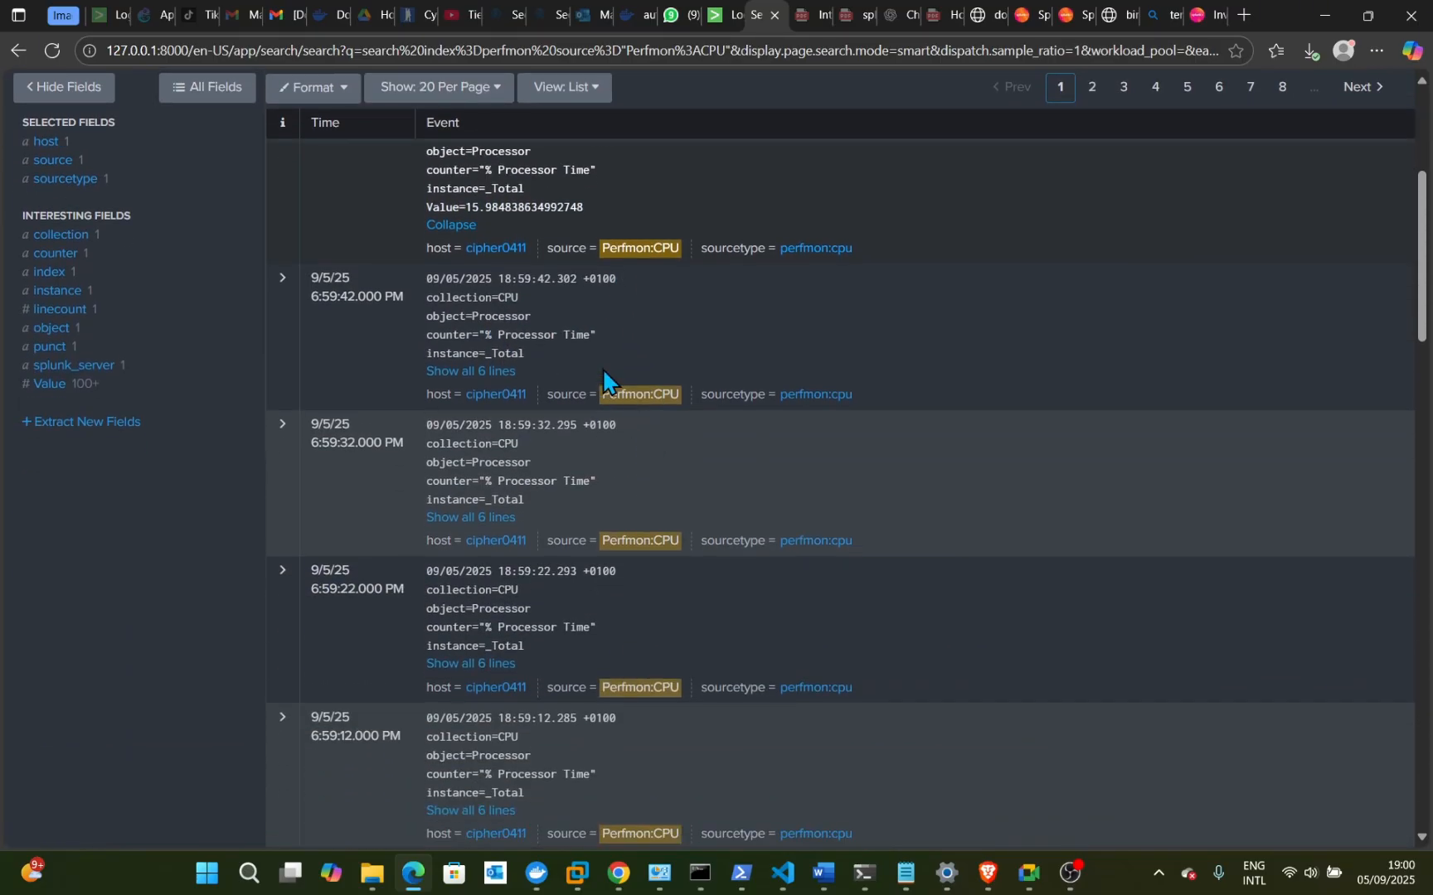
pyautogui.scroll(2, 604, 373)
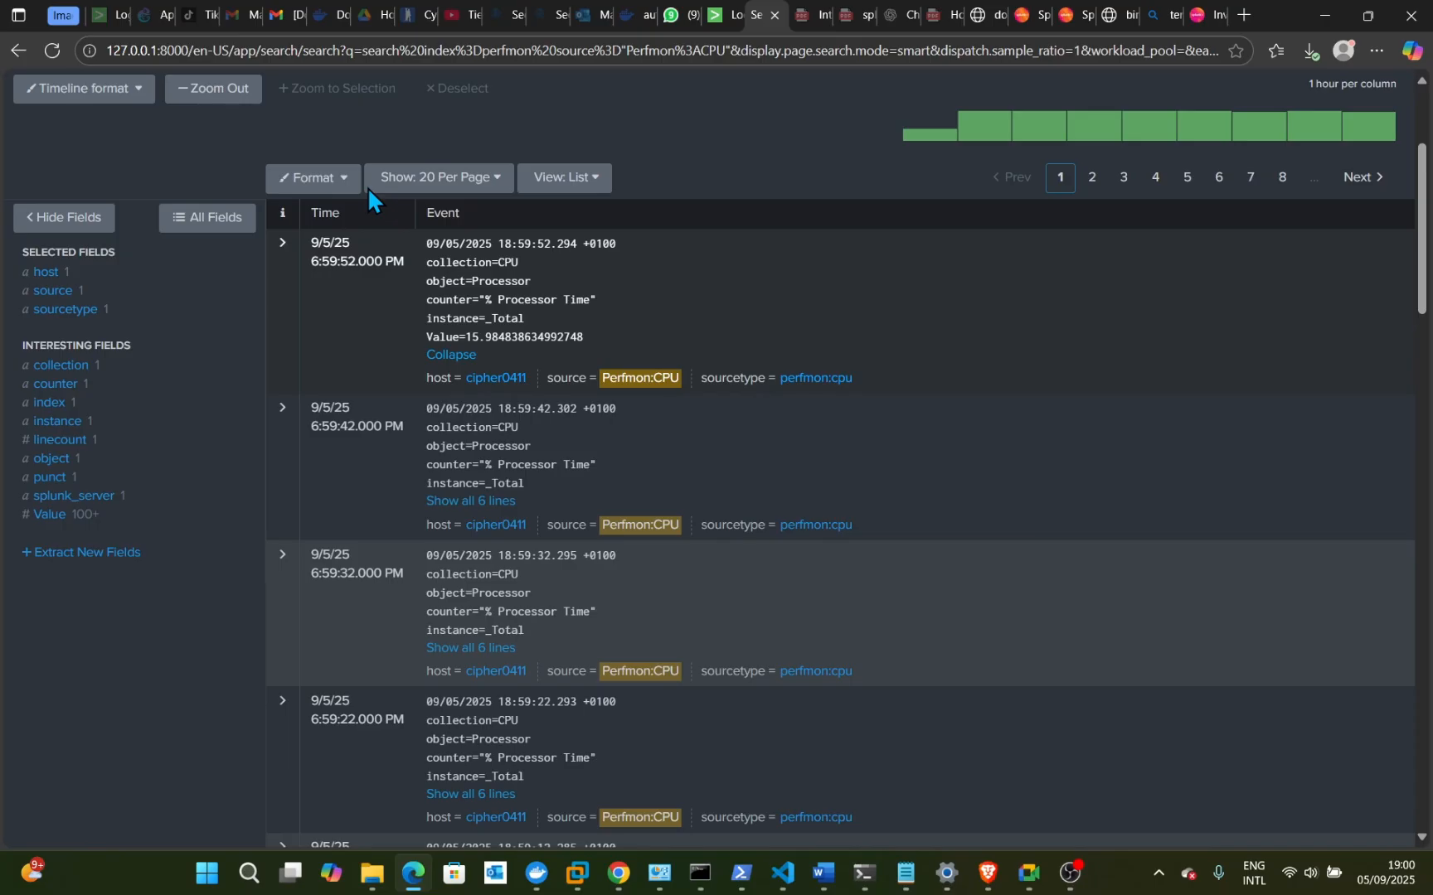
pyautogui.scroll(2, 724, 249)
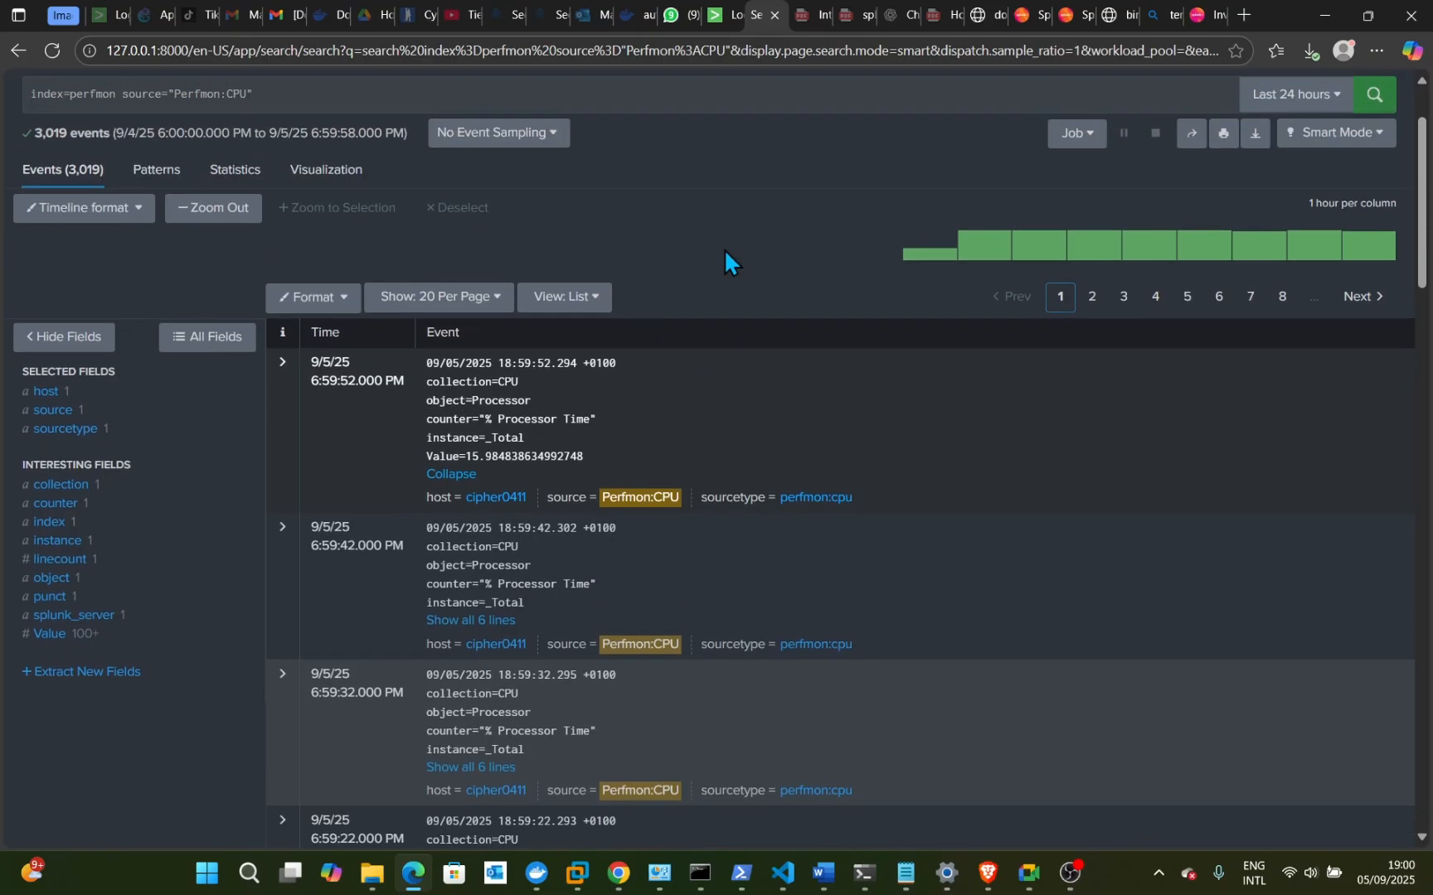